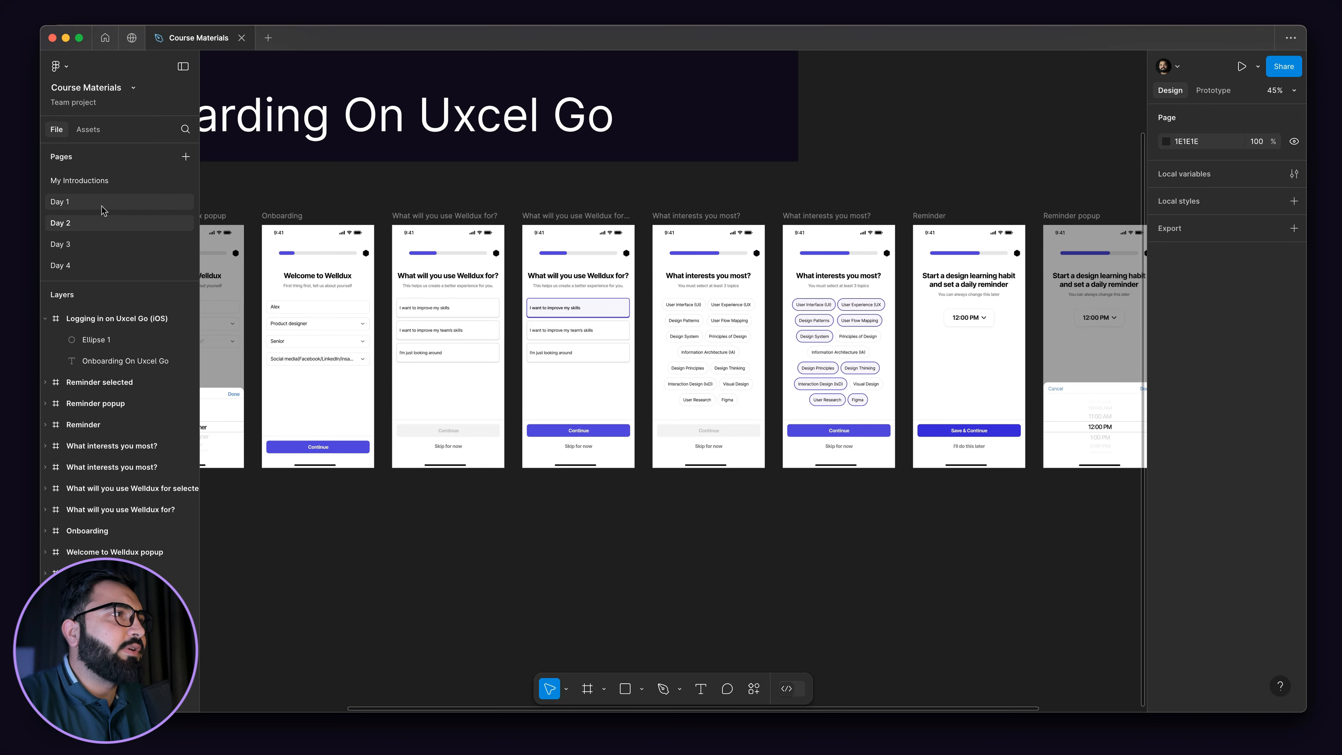
- Open the Day 1 page and select the five dark screens from Splash Screen to Password Entered for a closer look
{"action": "left_click", "coordinate": [106, 203]}
{"action": "scroll", "coordinate": [386, 270], "scroll_direction": "up", "scroll_amount": 1}
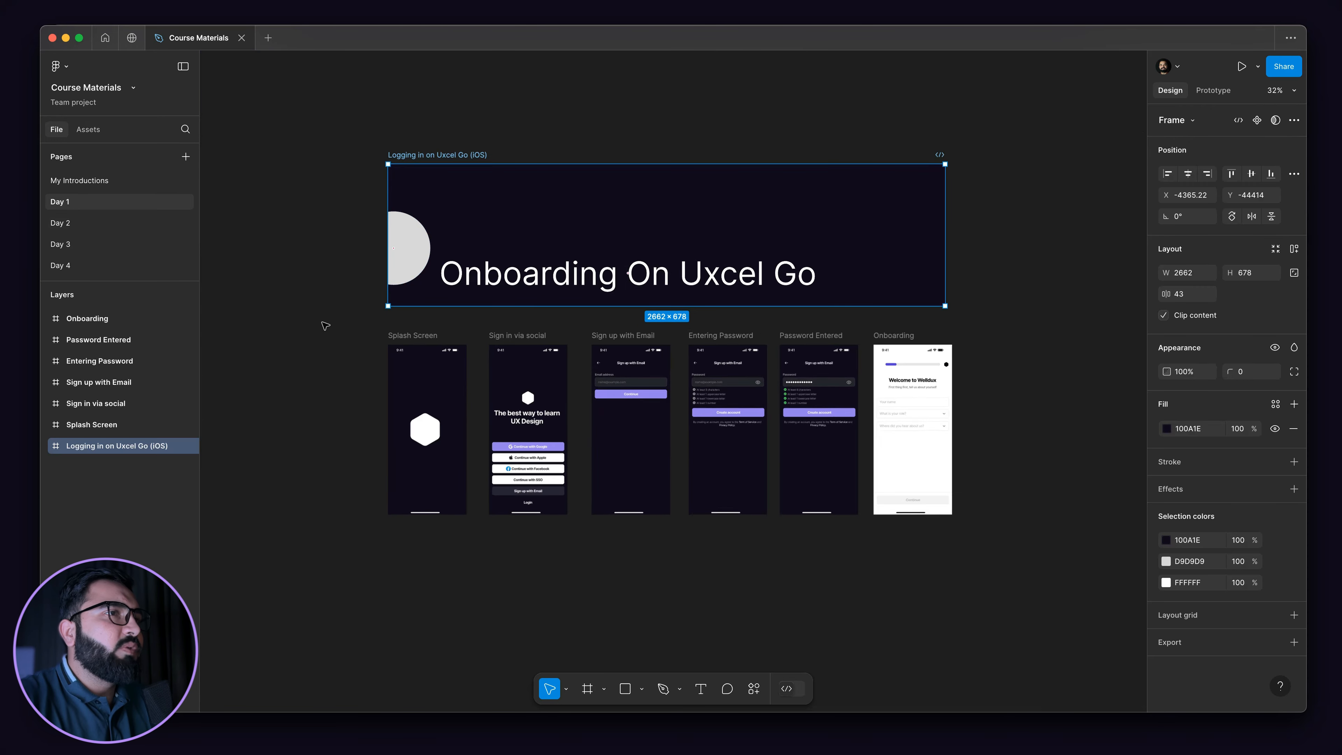
{"action": "left_click", "coordinate": [326, 326]}
{"action": "left_click_drag", "start_coordinate": [324, 421], "coordinate": [305, 329]}
{"action": "left_click_drag", "start_coordinate": [306, 236], "coordinate": [851, 445]}
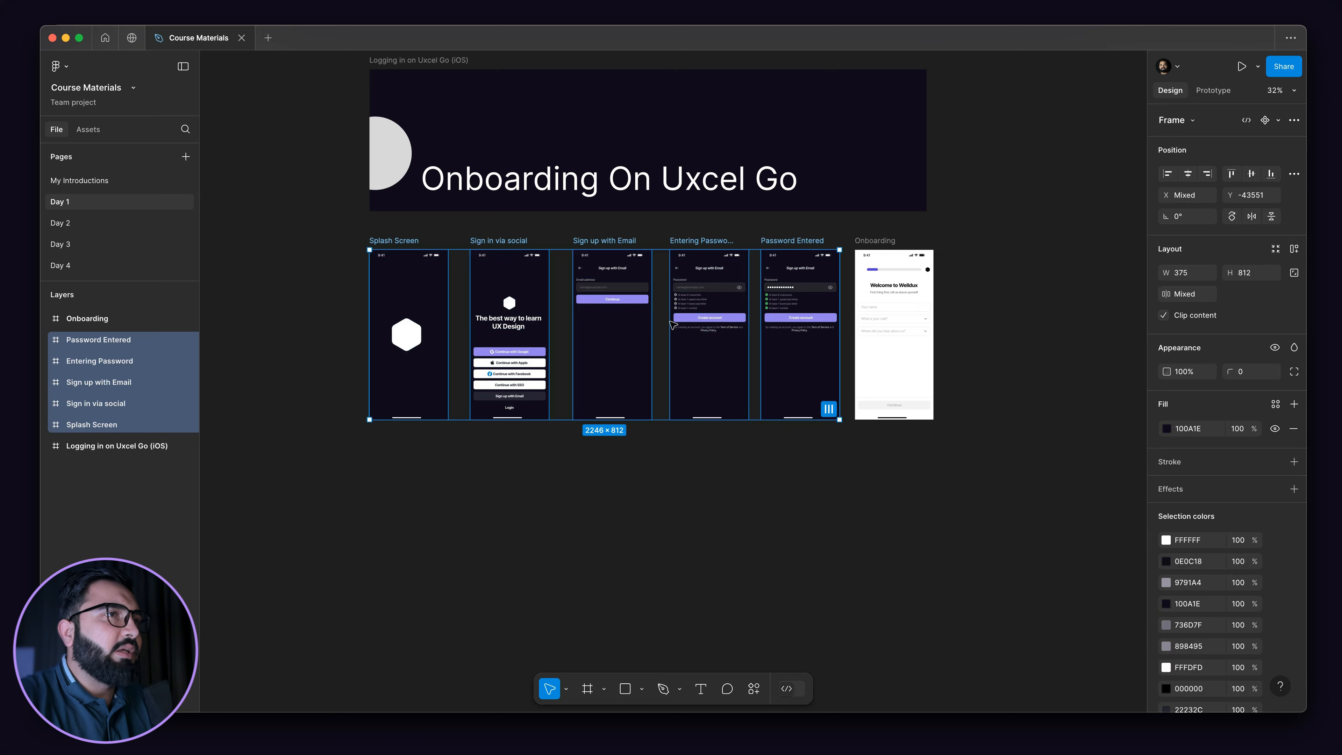
{"action": "scroll", "coordinate": [671, 324], "scroll_direction": "up", "scroll_amount": 5}
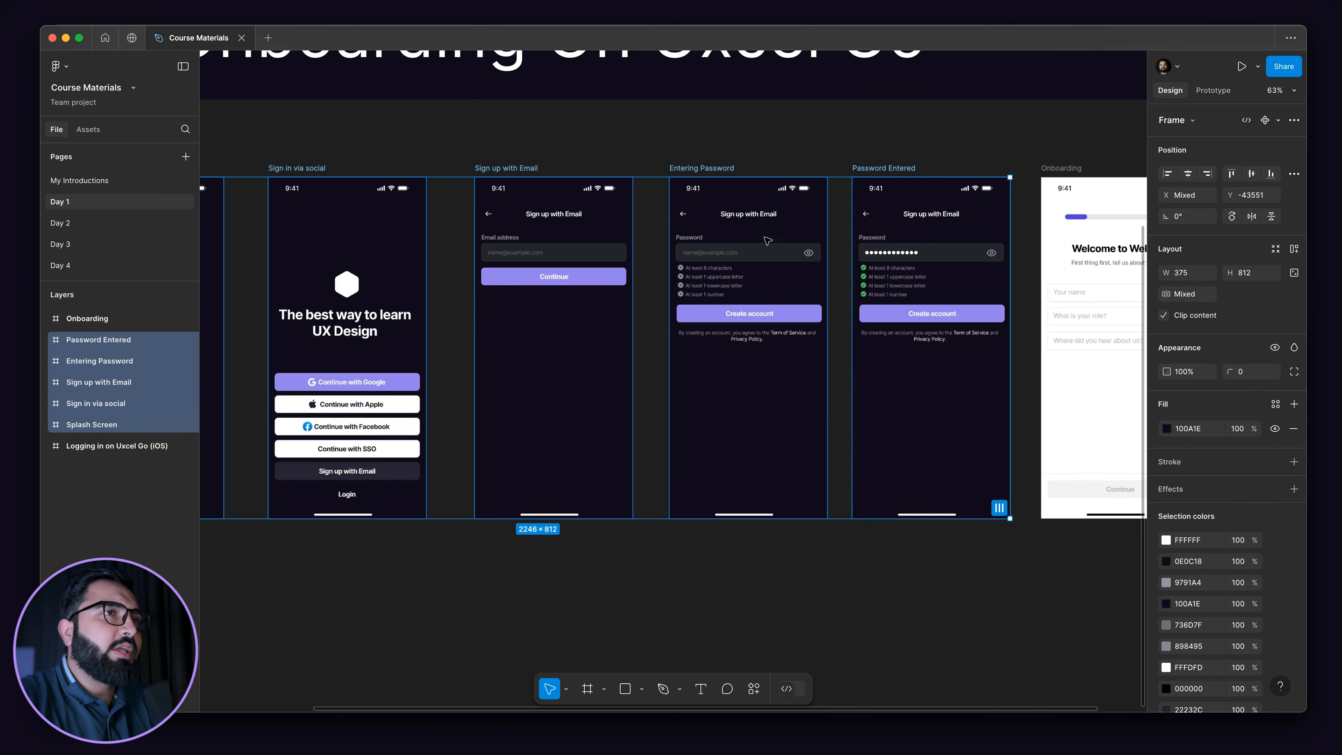
- Open the Day 2 page and examine the onboarding screens from Welcome to Welldux through Reminder selected
{"action": "left_click", "coordinate": [101, 230]}
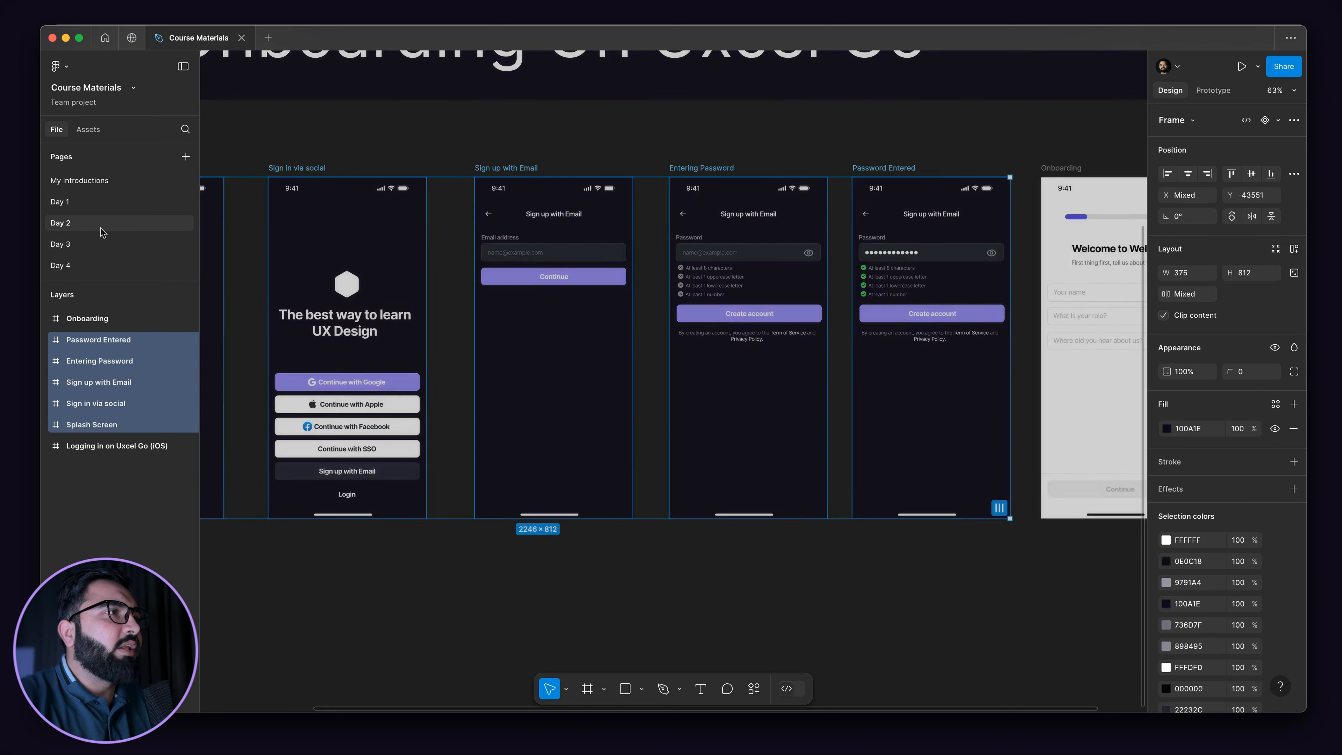
{"action": "scroll", "coordinate": [642, 498], "scroll_direction": "left", "scroll_amount": 6}
{"action": "scroll", "coordinate": [642, 497], "scroll_direction": "down", "scroll_amount": 1}
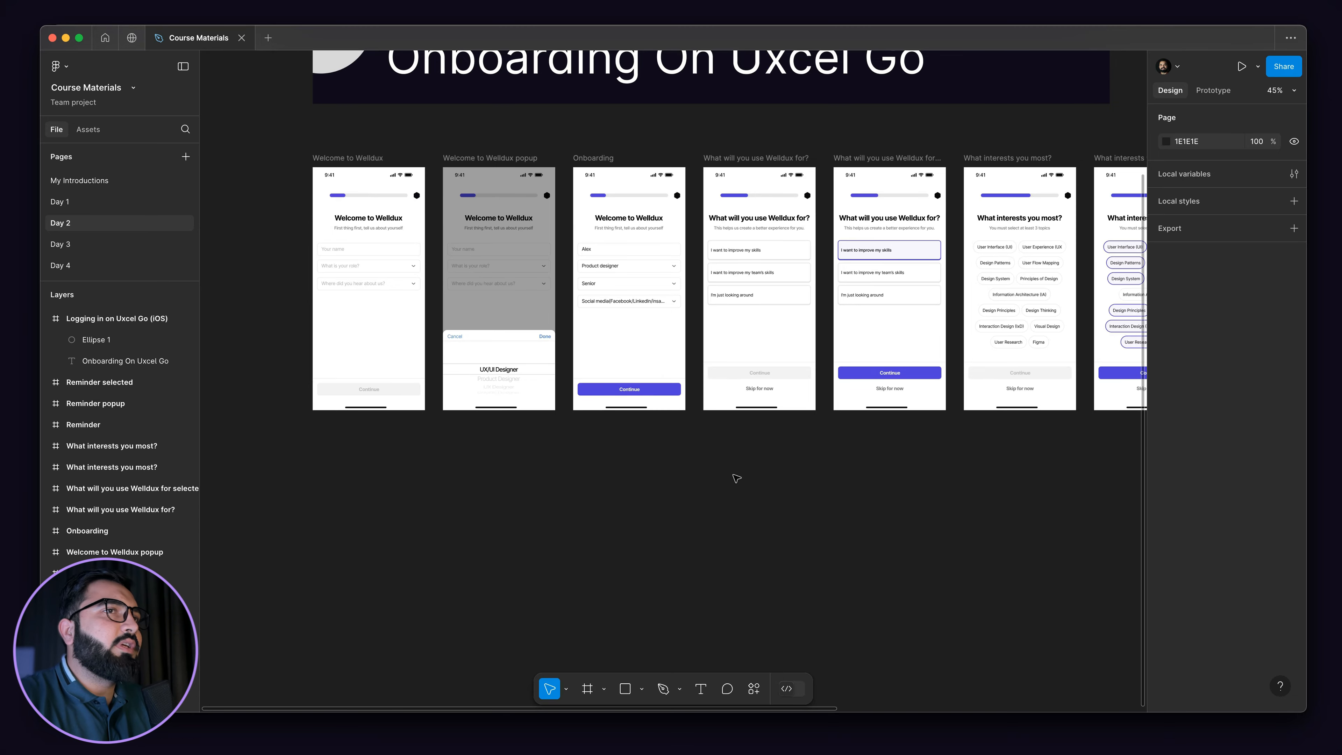
{"action": "scroll", "coordinate": [572, 474], "scroll_direction": "right", "scroll_amount": 6}
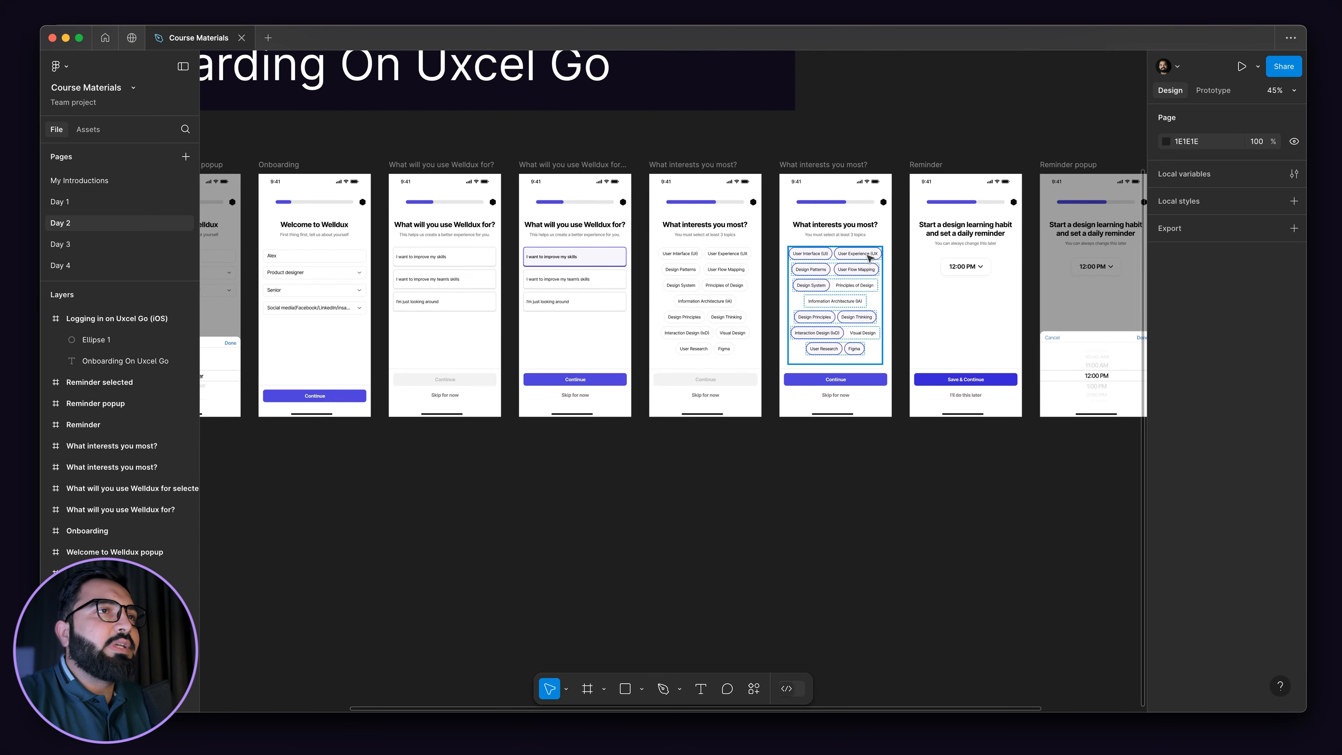
{"action": "scroll", "coordinate": [825, 265], "scroll_direction": "up", "scroll_amount": 5}
{"action": "scroll", "coordinate": [755, 264], "scroll_direction": "down", "scroll_amount": 5}
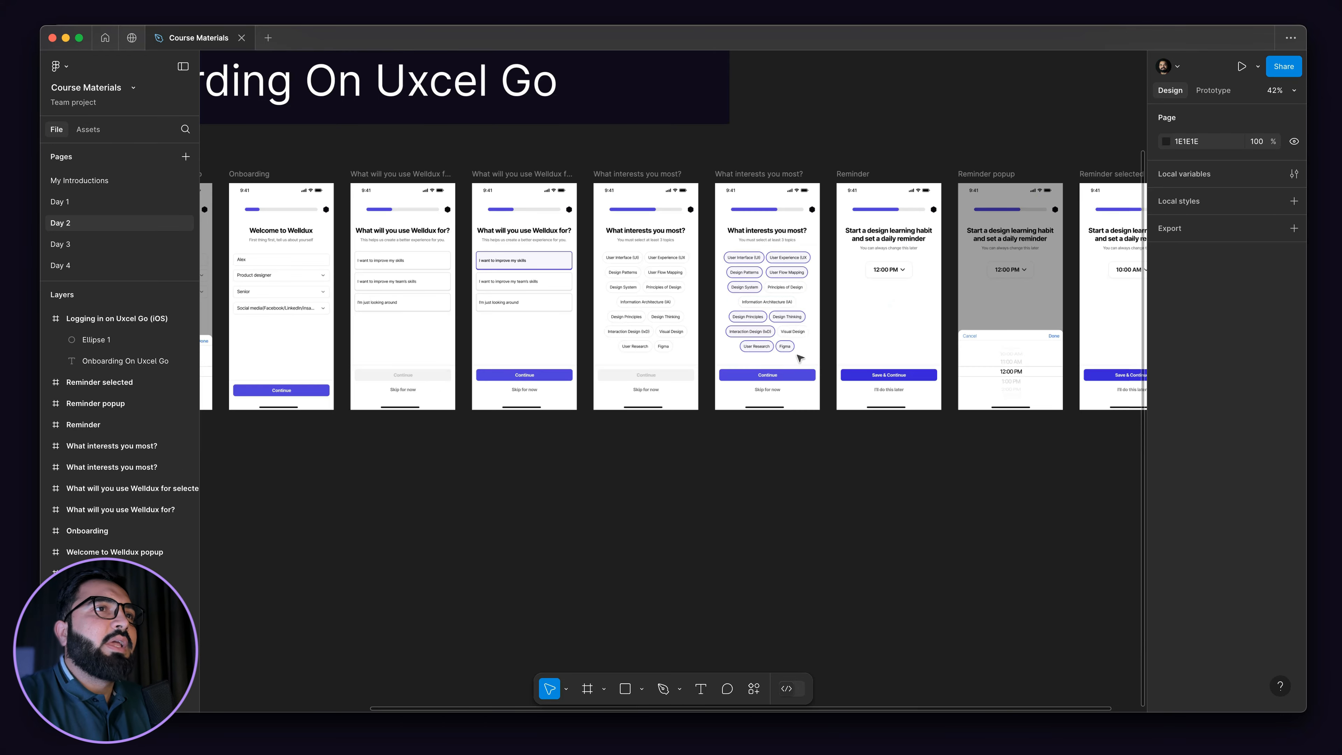
{"action": "scroll", "coordinate": [719, 298], "scroll_direction": "right", "scroll_amount": 3}
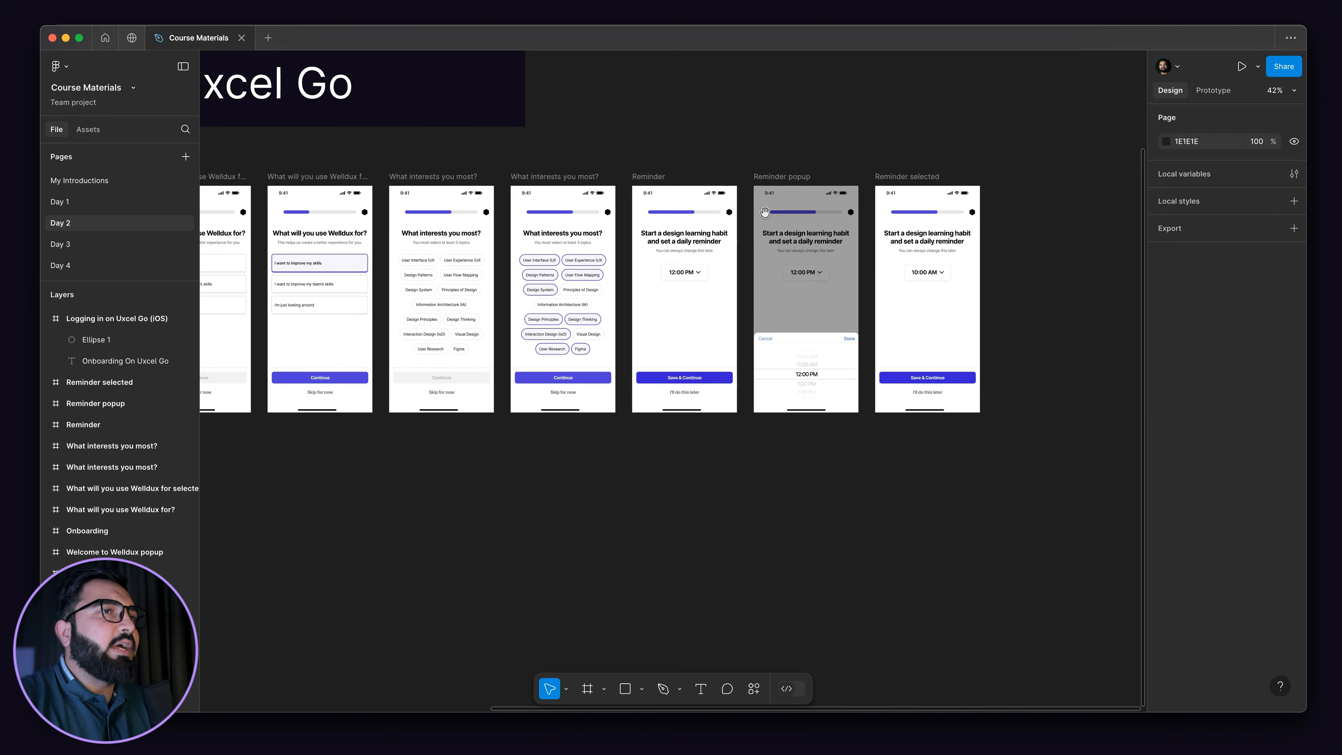
- Open the Day 3 page, select the first three subscription screens, and examine the "Customizing your experience..." screen
{"action": "left_click", "coordinate": [69, 244]}
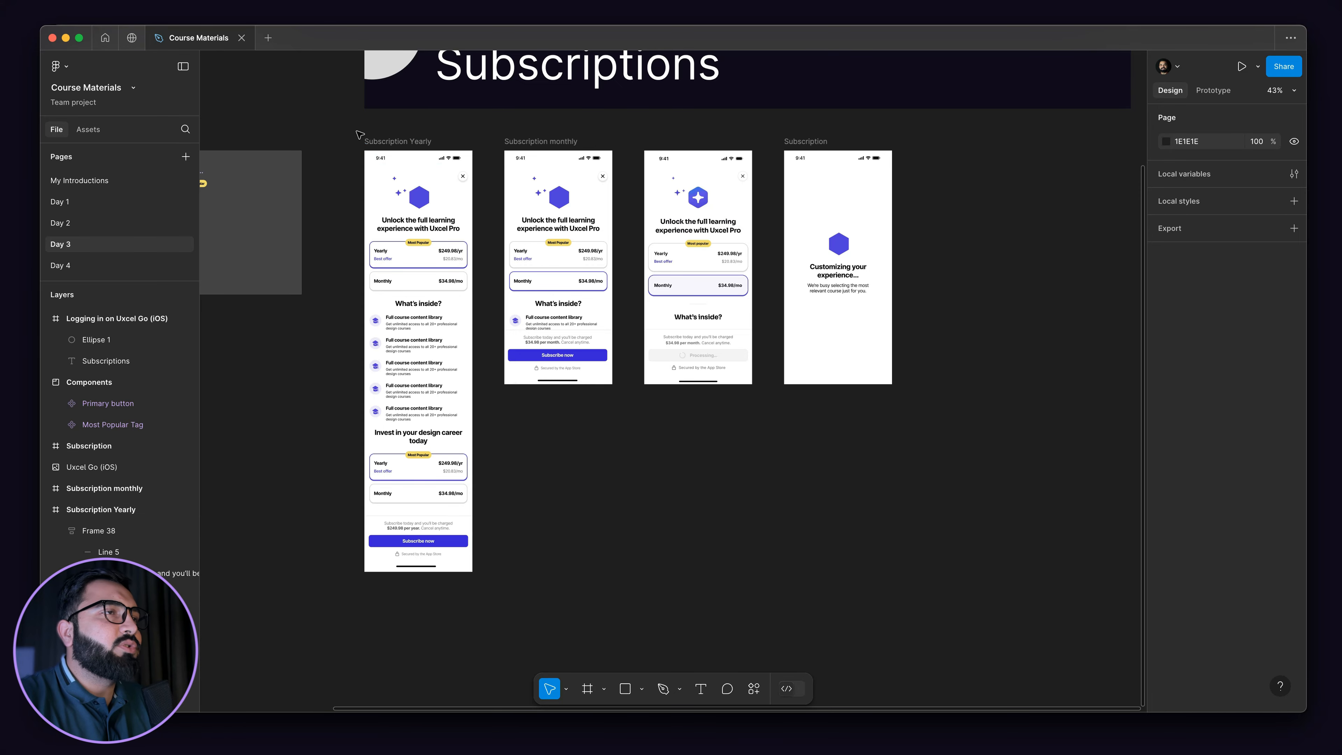
{"action": "left_click_drag", "start_coordinate": [359, 134], "coordinate": [782, 160]}
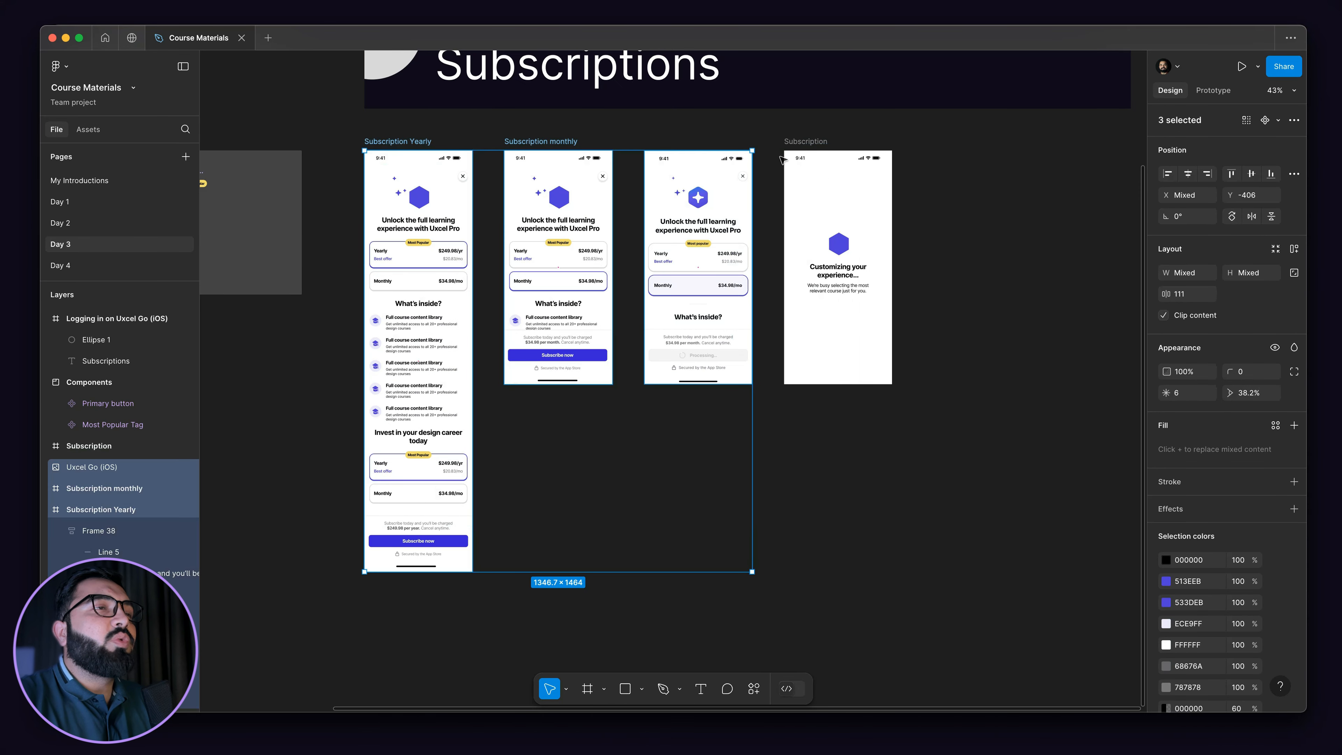
{"action": "scroll", "coordinate": [782, 160], "scroll_direction": "up", "scroll_amount": 6}
{"action": "left_click_drag", "start_coordinate": [797, 432], "coordinate": [508, 312]}
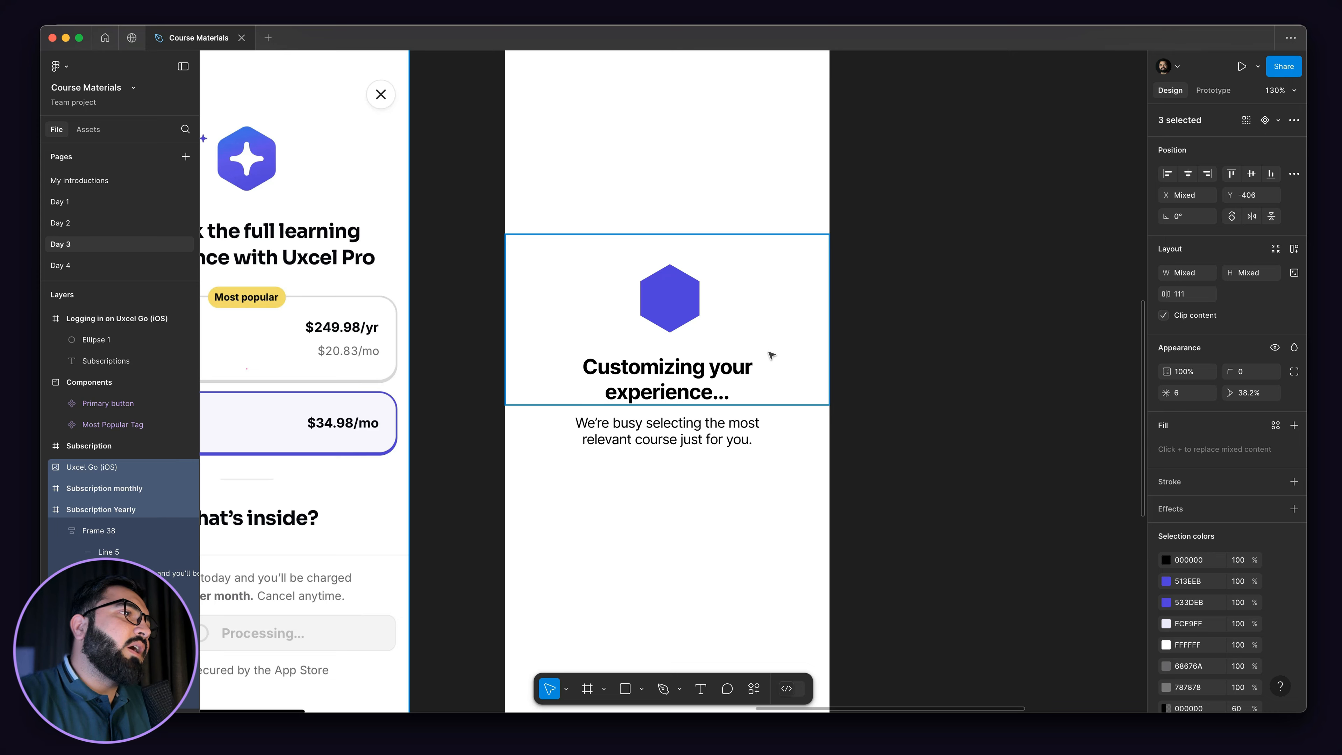
- Open the Day 4 page and examine the "Select a course to get started" screen, from its heading to "Explore on my own"
{"action": "left_click", "coordinate": [115, 267]}
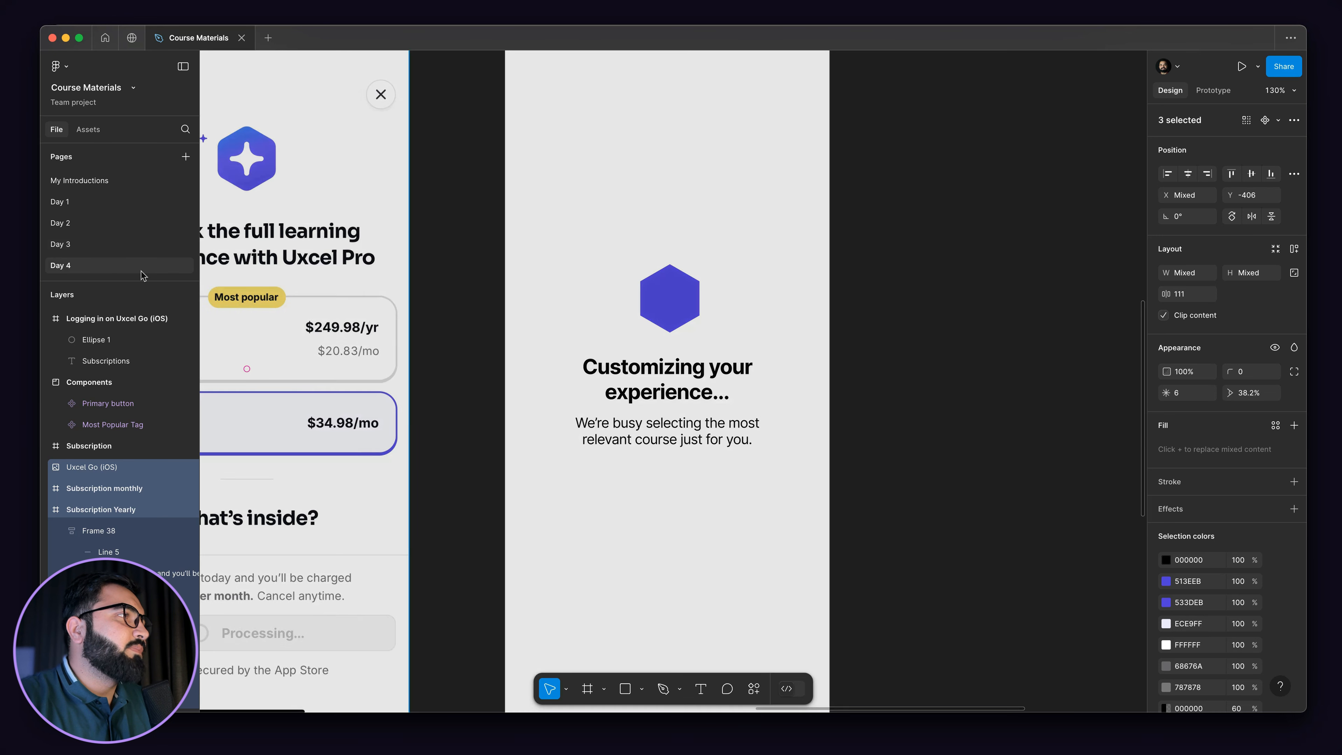
{"action": "scroll", "coordinate": [698, 378], "scroll_direction": "down", "scroll_amount": 5}
{"action": "left_click_drag", "start_coordinate": [565, 528], "coordinate": [1017, 488]}
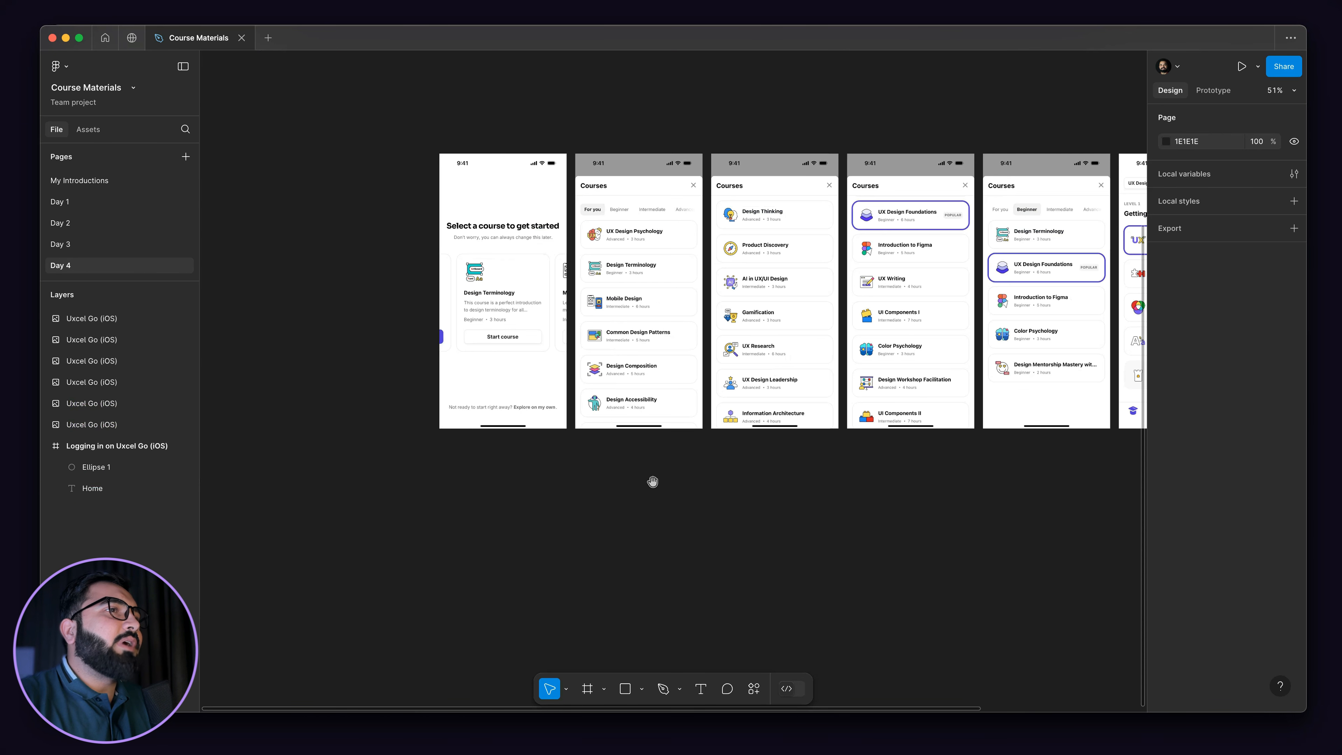
{"action": "left_click_drag", "start_coordinate": [653, 482], "coordinate": [762, 471]}
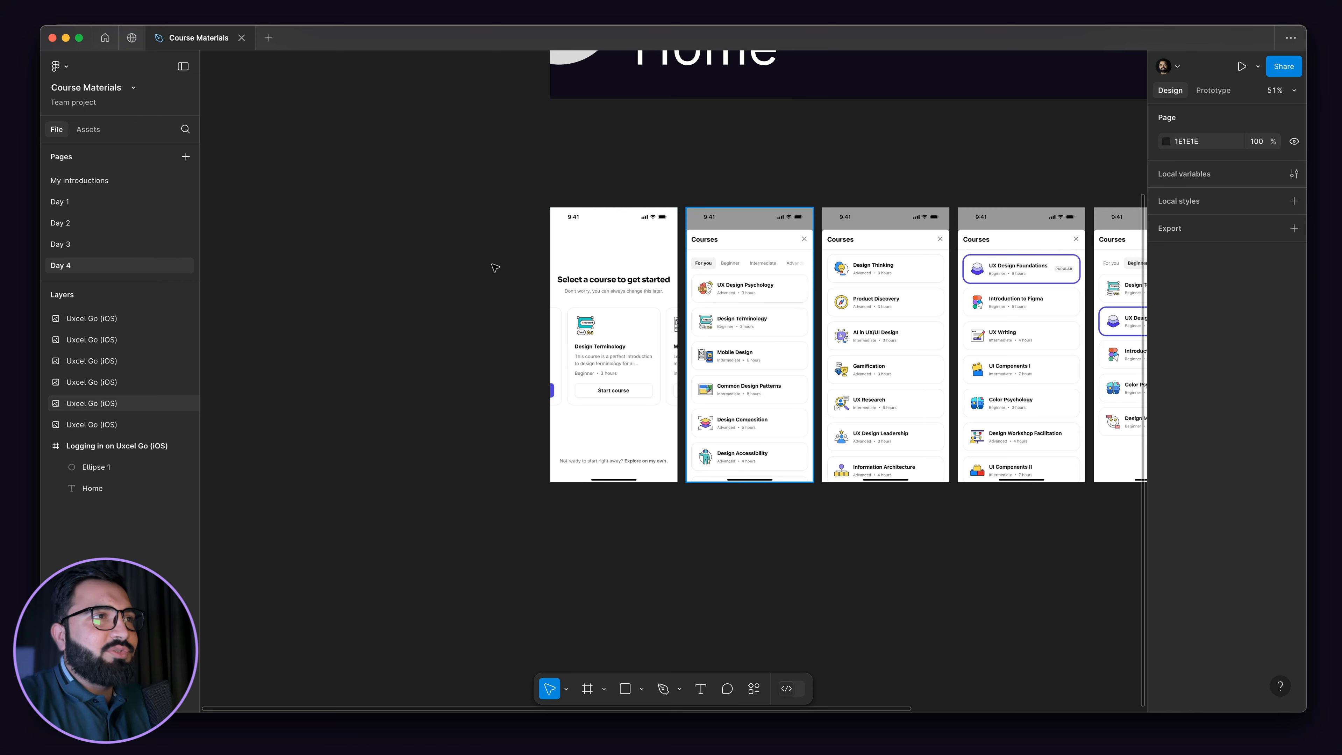
{"action": "scroll", "coordinate": [598, 353], "scroll_direction": "up", "scroll_amount": 5}
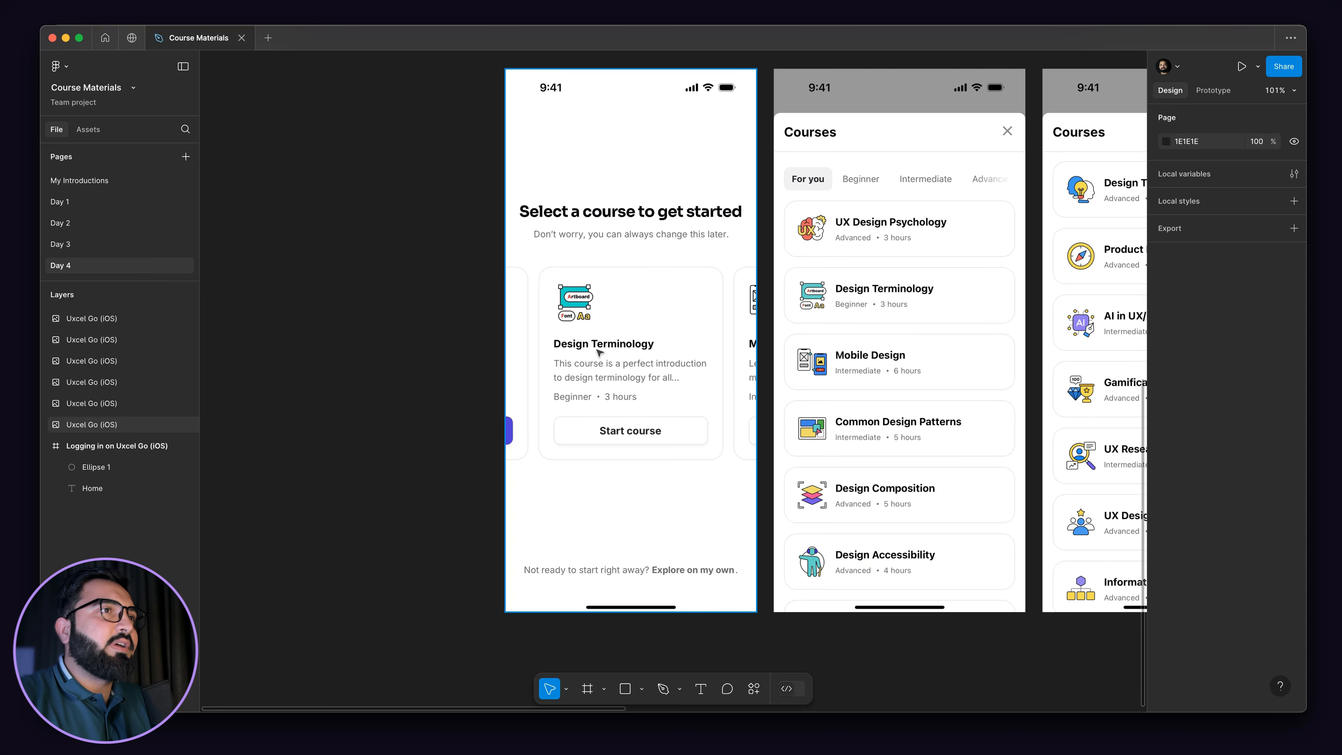
{"action": "scroll", "coordinate": [627, 251], "scroll_direction": "up", "scroll_amount": 2}
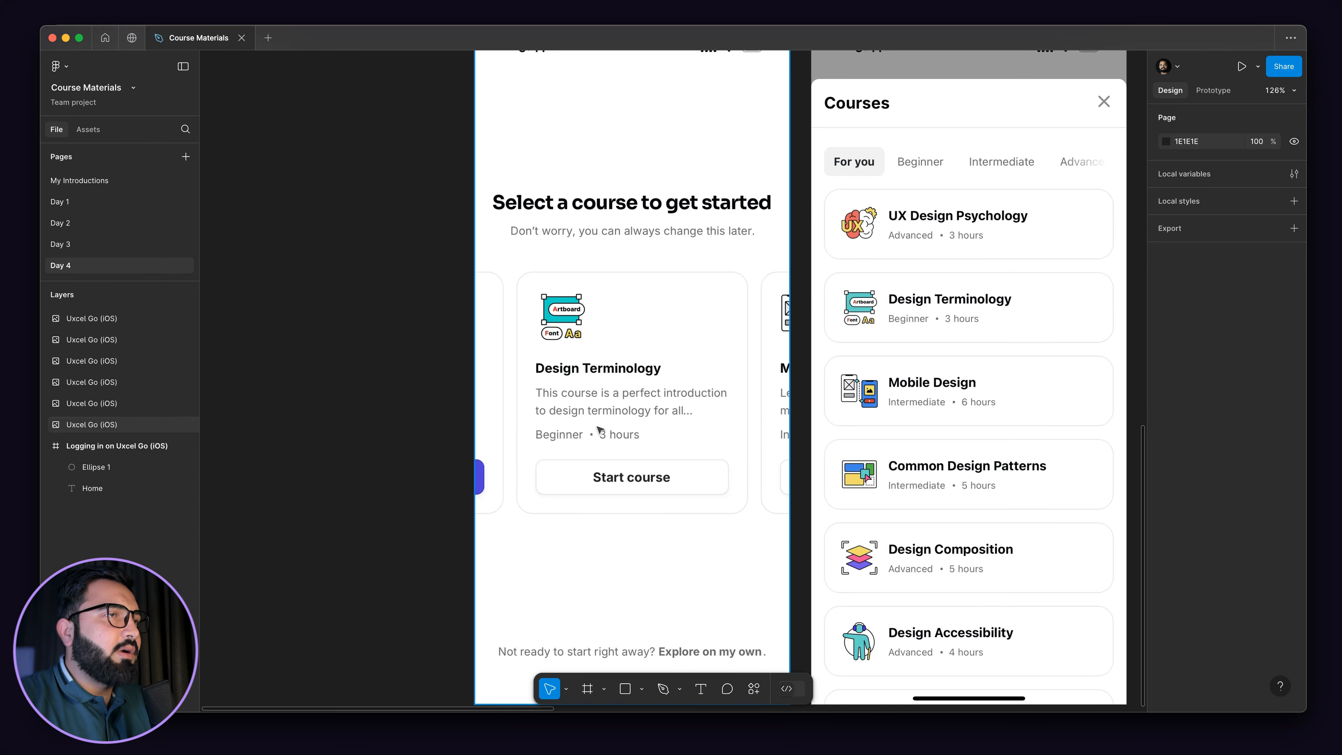
{"action": "scroll", "coordinate": [452, 348], "scroll_direction": "down", "scroll_amount": 2}
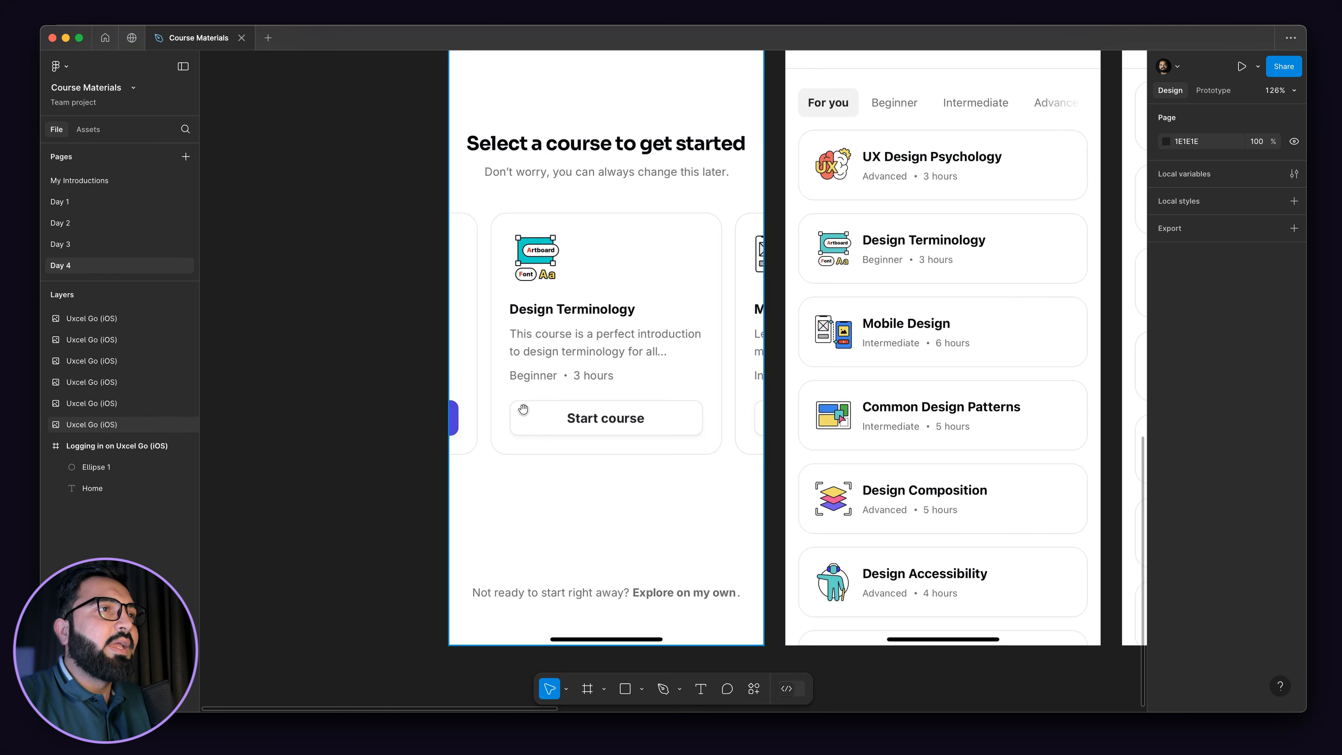
{"action": "left_click_drag", "start_coordinate": [510, 353], "coordinate": [477, 309]}
{"action": "scroll", "coordinate": [477, 309], "scroll_direction": "down", "scroll_amount": 3}
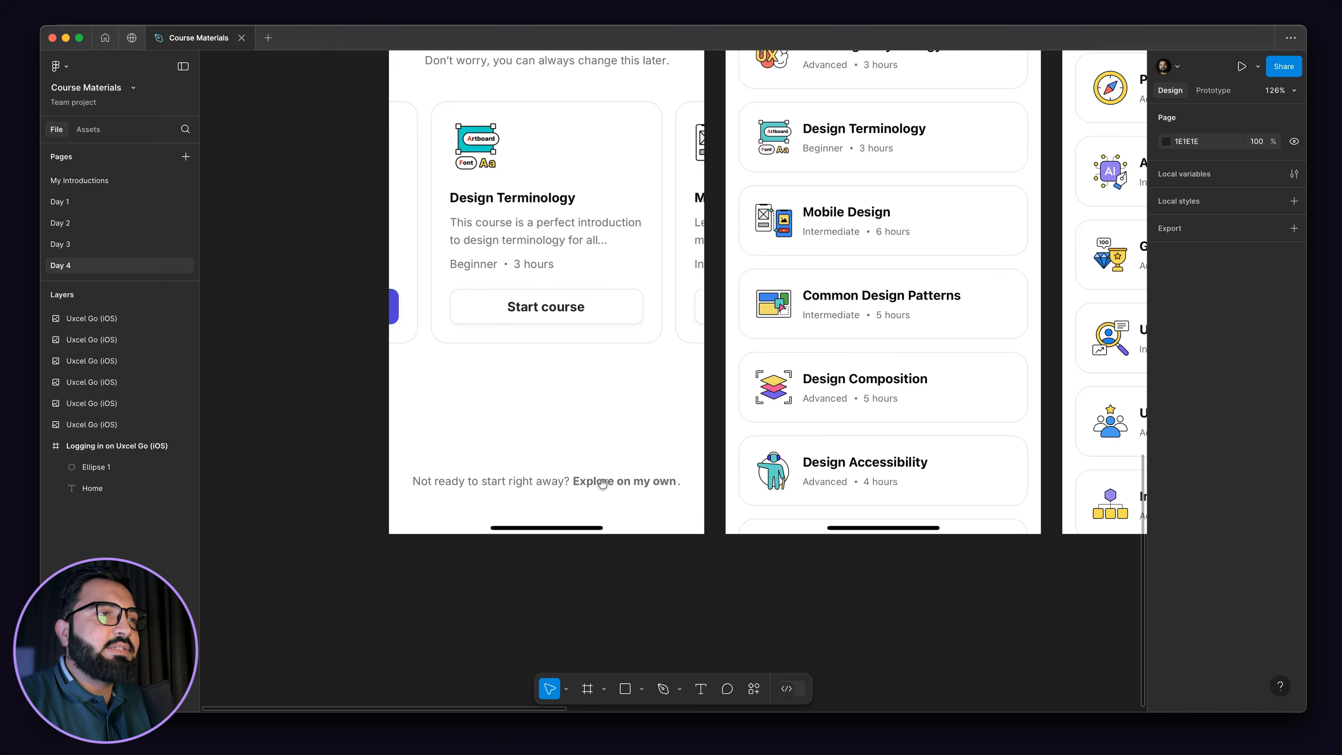
- Examine the Courses list screens, including the level filters and the highlighted UX Design Foundations course
{"action": "scroll", "coordinate": [671, 398], "scroll_direction": "up", "scroll_amount": 5}
{"action": "scroll", "coordinate": [476, 371], "scroll_direction": "left", "scroll_amount": 5}
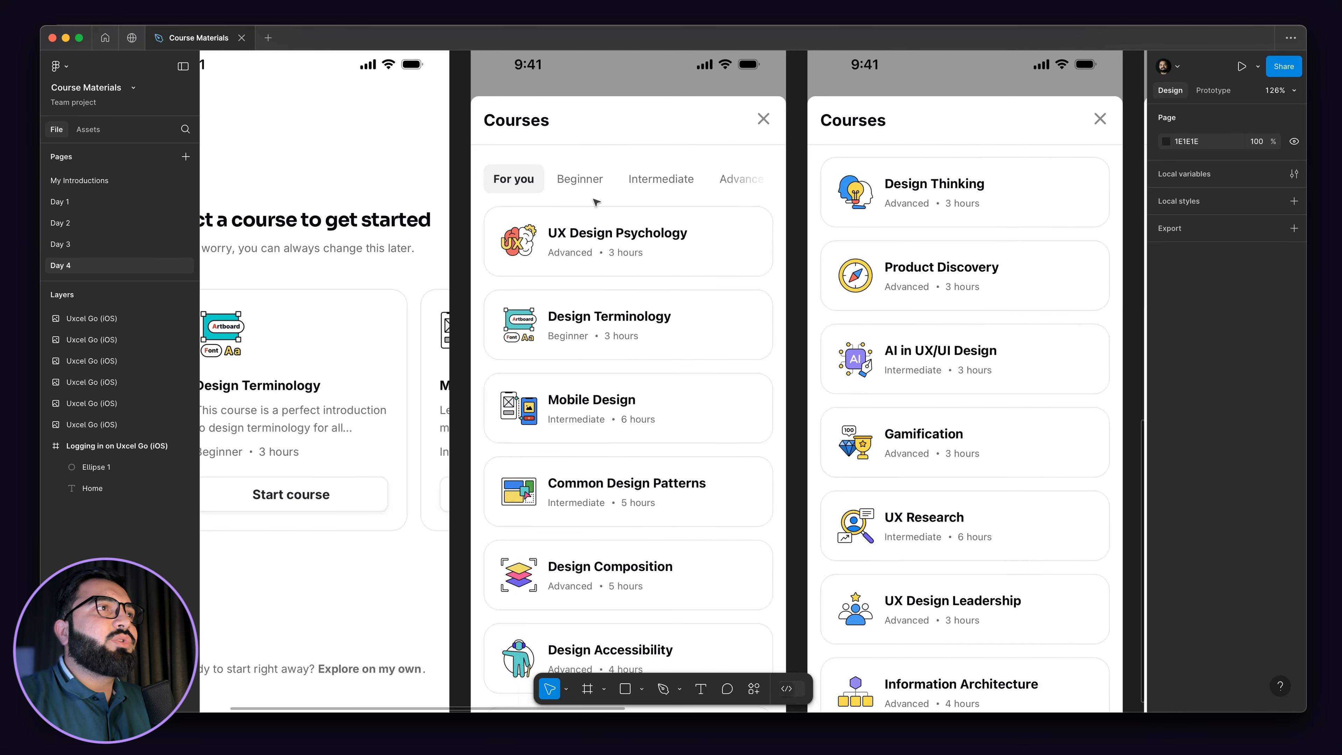
{"action": "scroll", "coordinate": [548, 254], "scroll_direction": "down", "scroll_amount": 3}
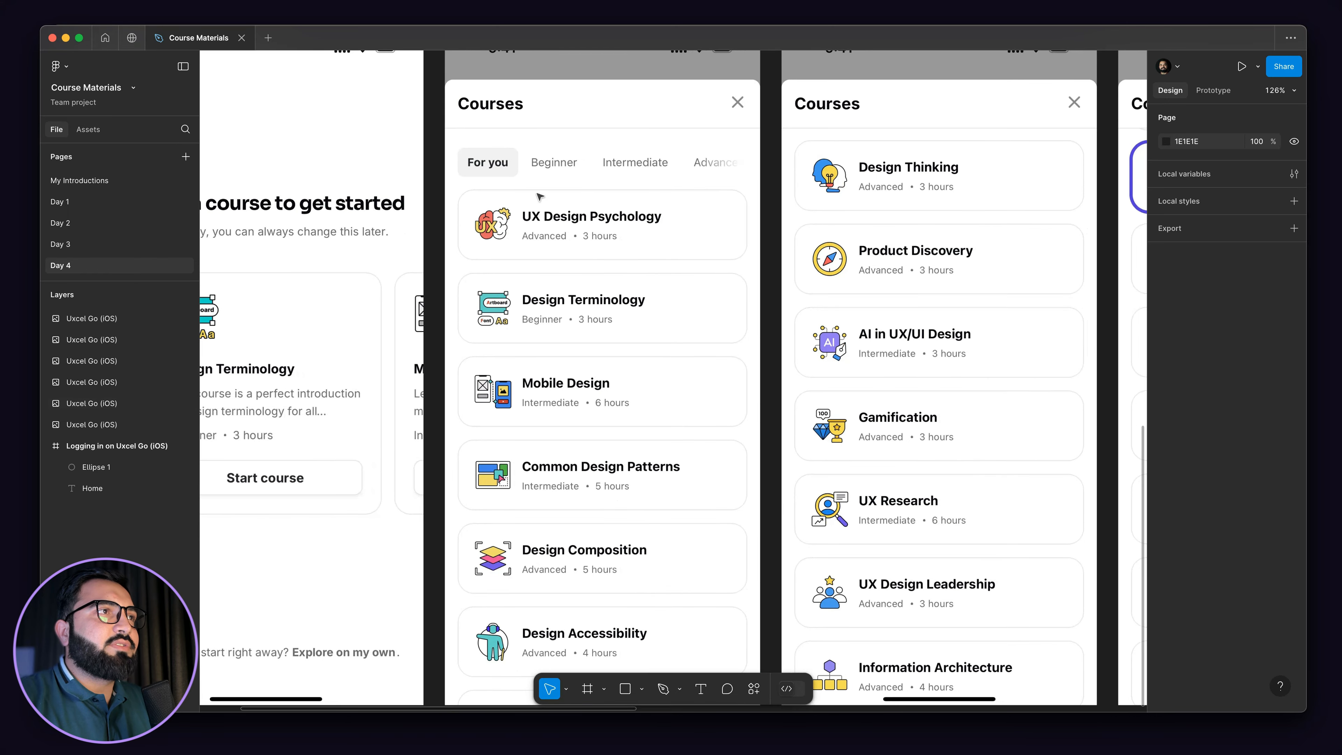
{"action": "scroll", "coordinate": [531, 148], "scroll_direction": "down", "scroll_amount": 3}
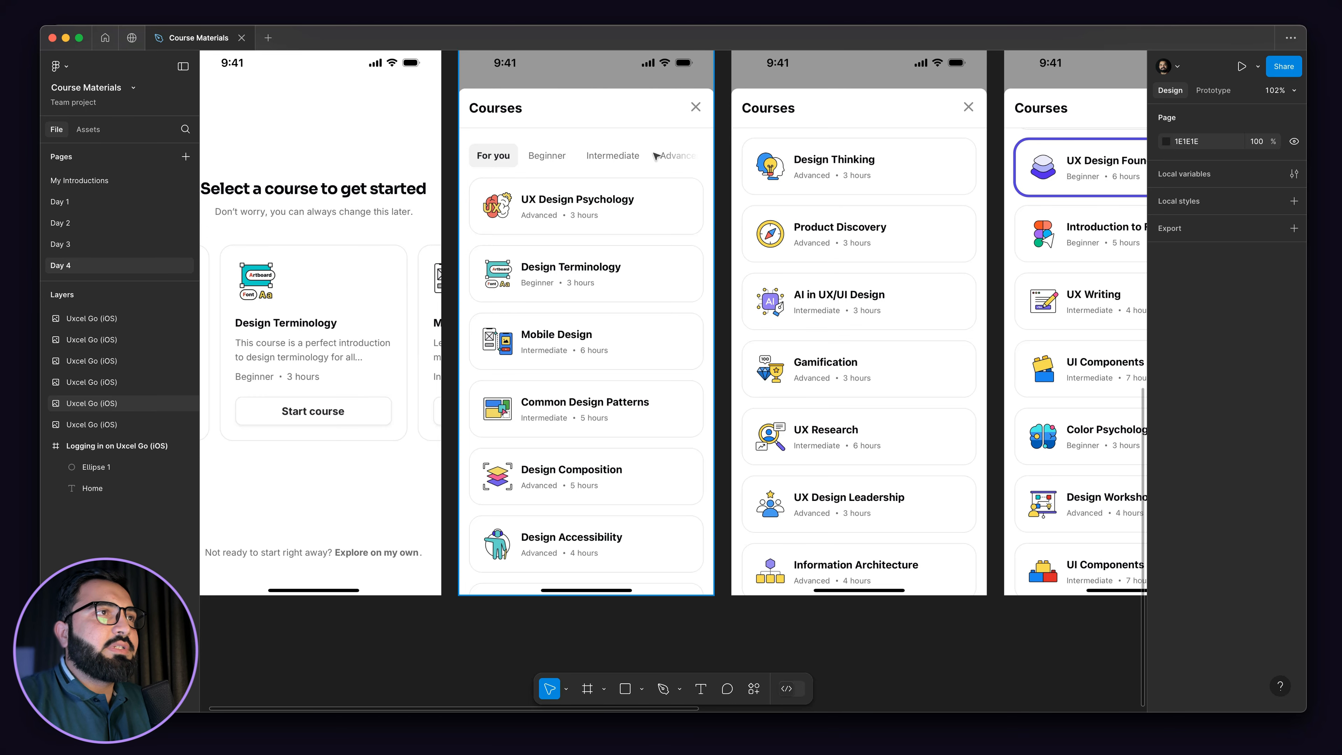
{"action": "key", "text": "shift+1"}
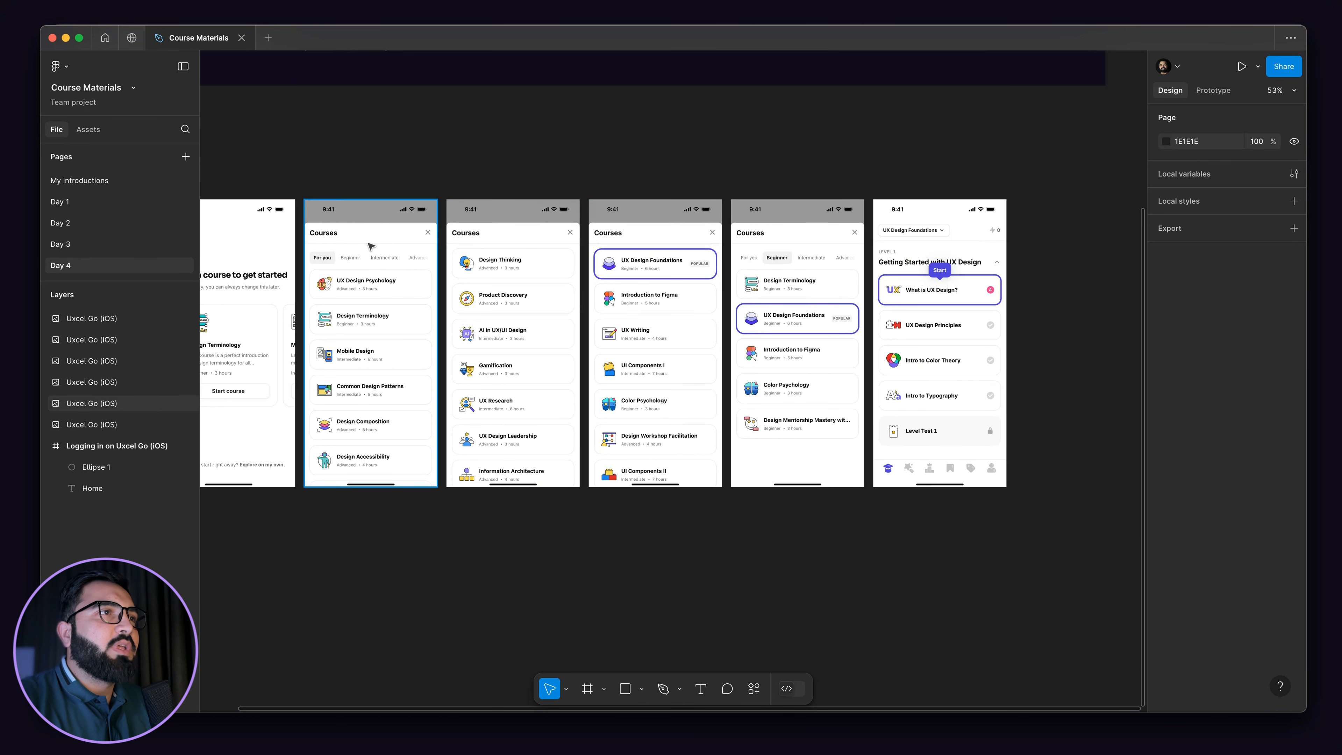
{"action": "scroll", "coordinate": [387, 242], "scroll_direction": "up", "scroll_amount": 2}
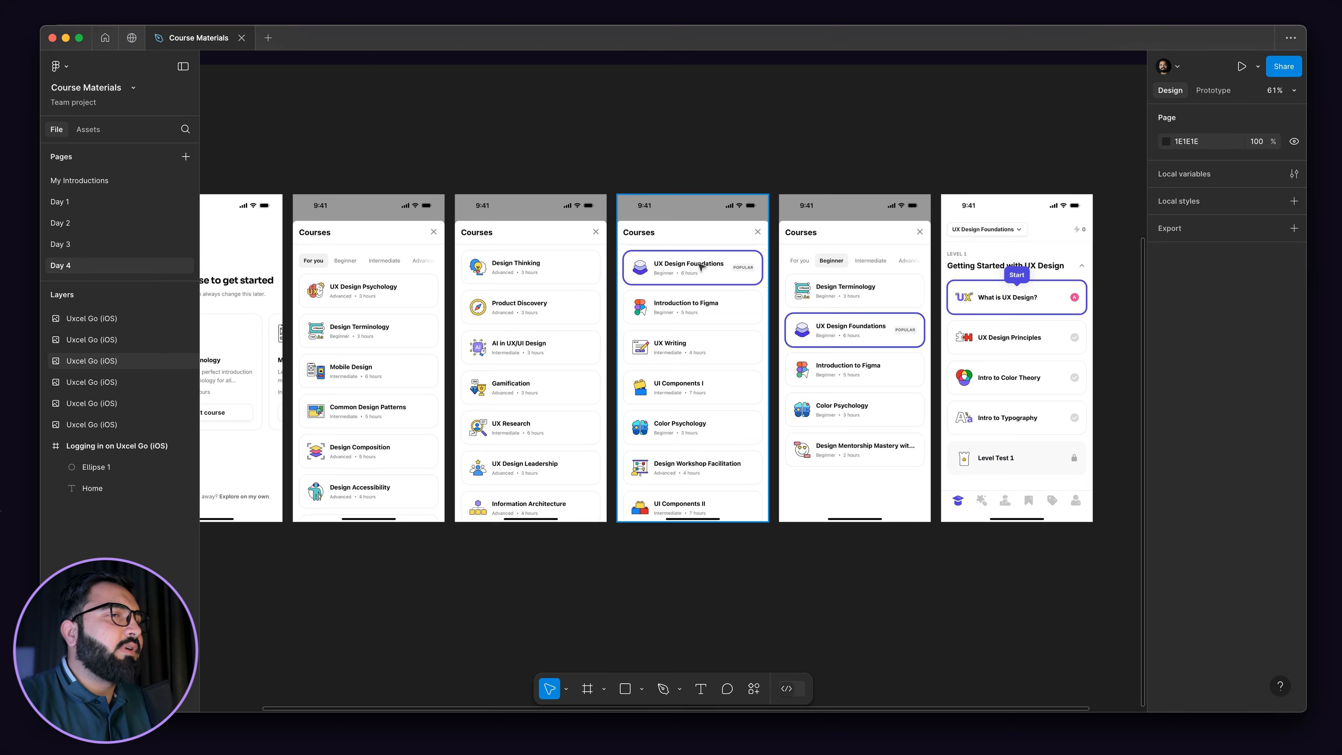
{"action": "scroll", "coordinate": [677, 268], "scroll_direction": "up", "scroll_amount": 5}
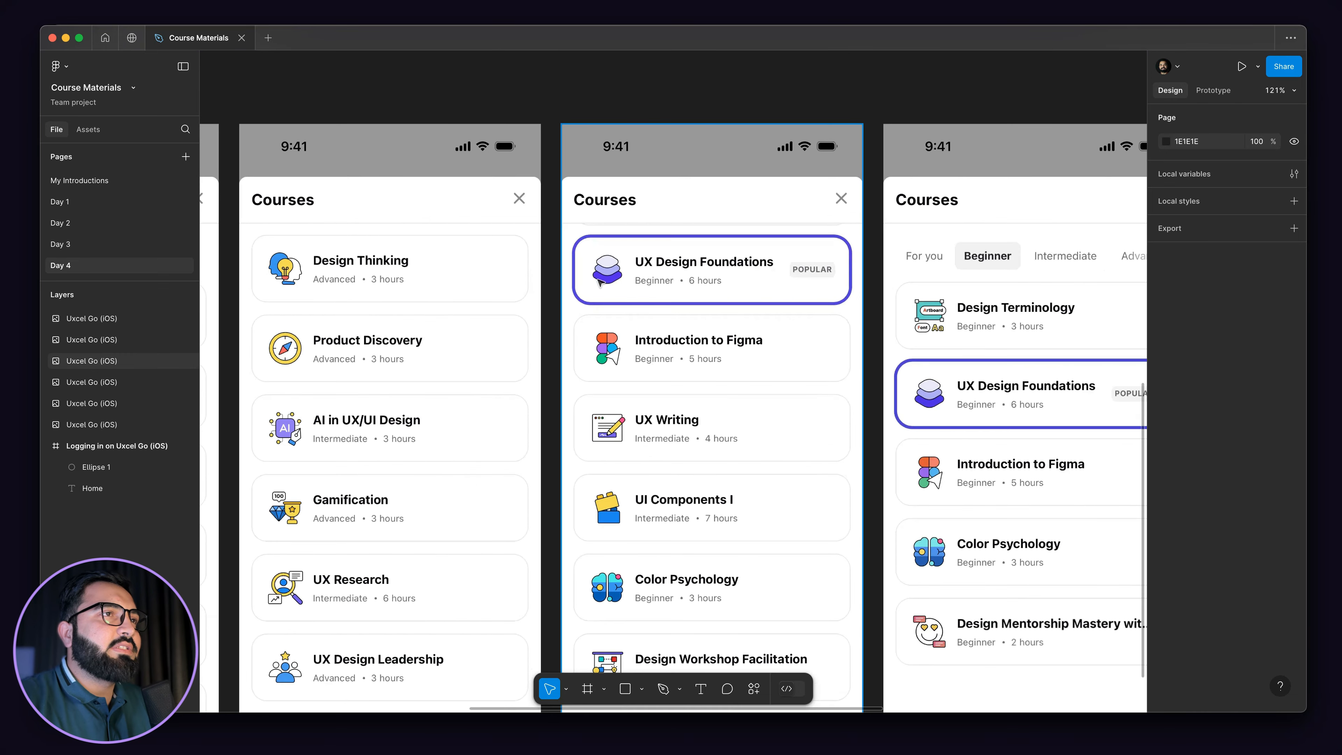
{"action": "scroll", "coordinate": [644, 281], "scroll_direction": "down", "scroll_amount": 5}
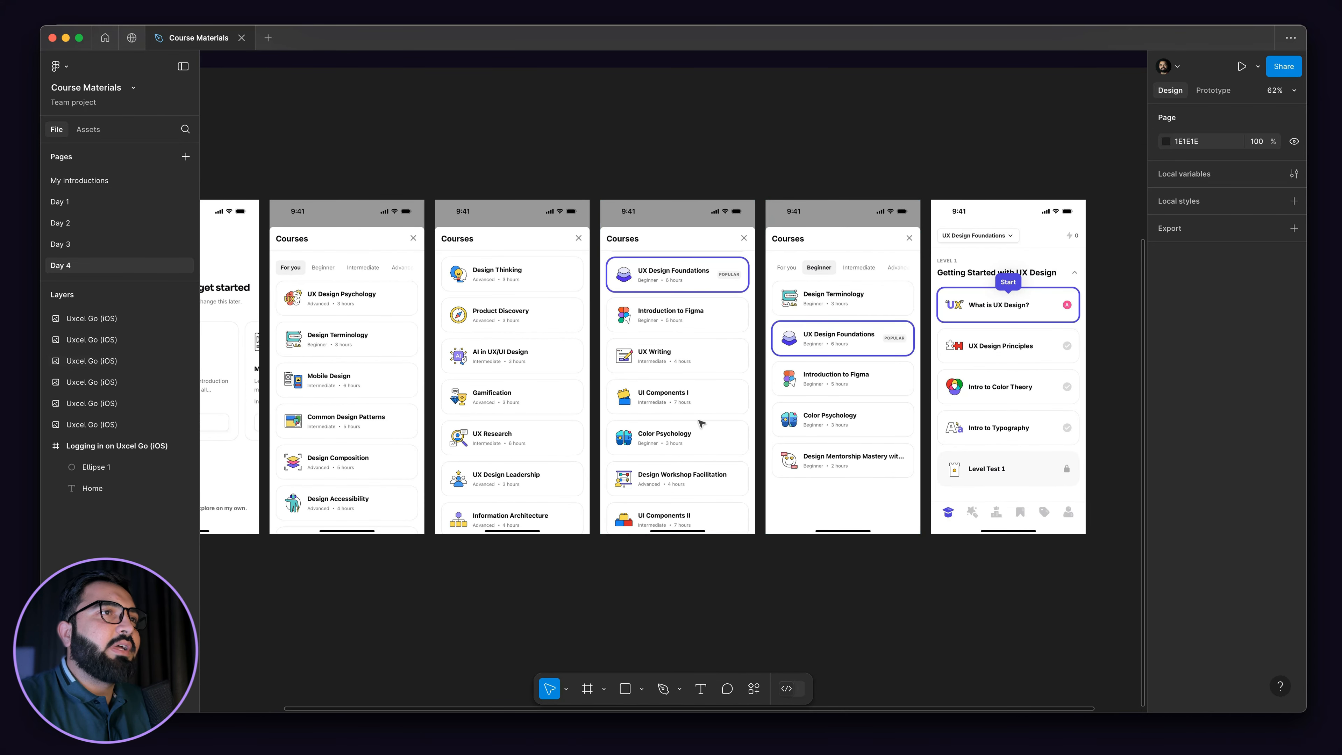
- Examine the last Day 4 screen with the UX Design Foundations selector and the Level 1 lesson list
{"action": "scroll", "coordinate": [697, 416], "scroll_direction": "right", "scroll_amount": 5}
{"action": "scroll", "coordinate": [882, 305], "scroll_direction": "up", "scroll_amount": 3}
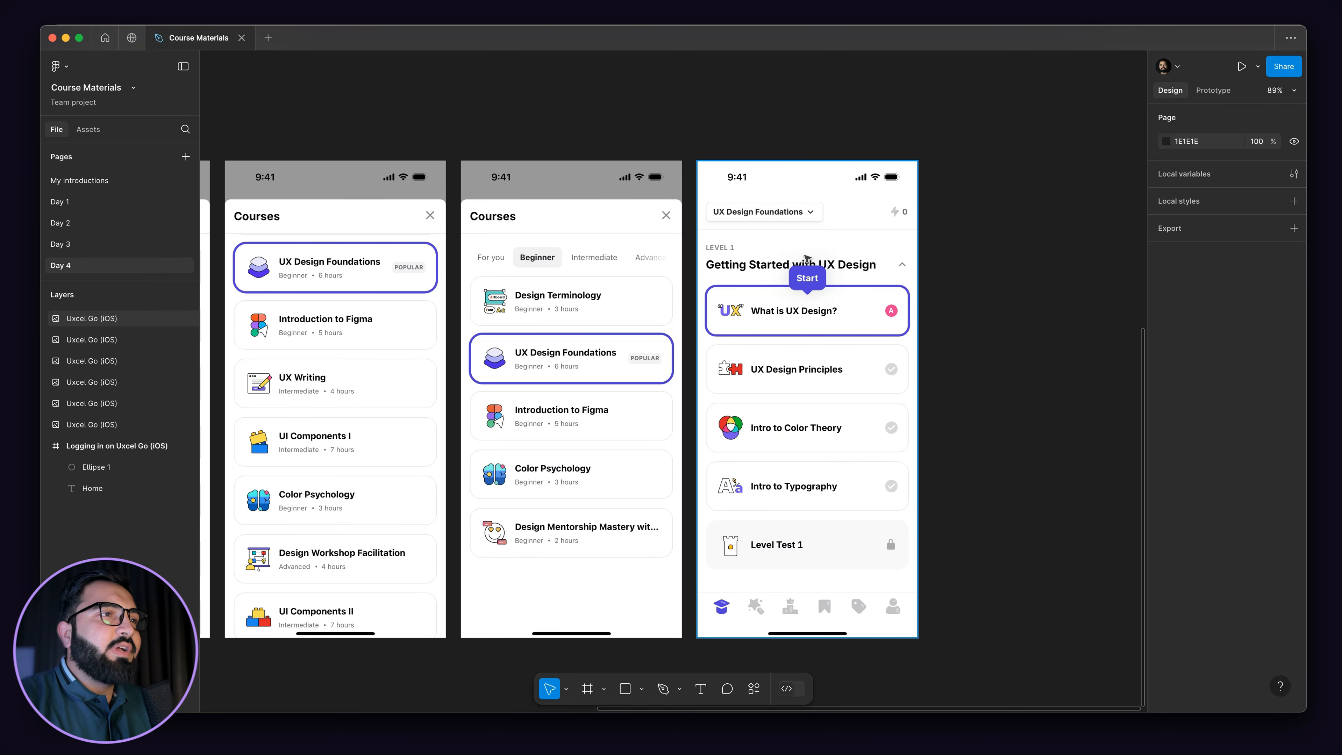
{"action": "scroll", "coordinate": [804, 257], "scroll_direction": "down", "scroll_amount": 3}
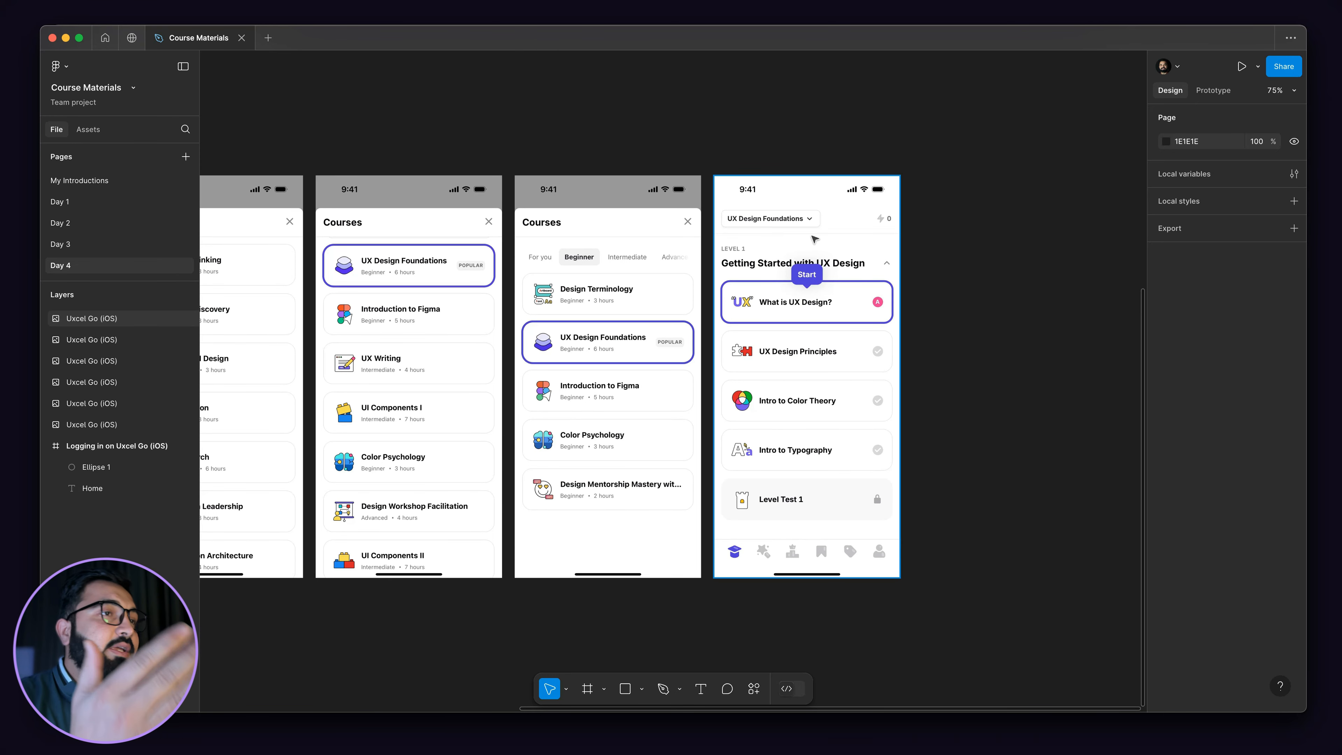
{"action": "scroll", "coordinate": [856, 304], "scroll_direction": "up", "scroll_amount": 5}
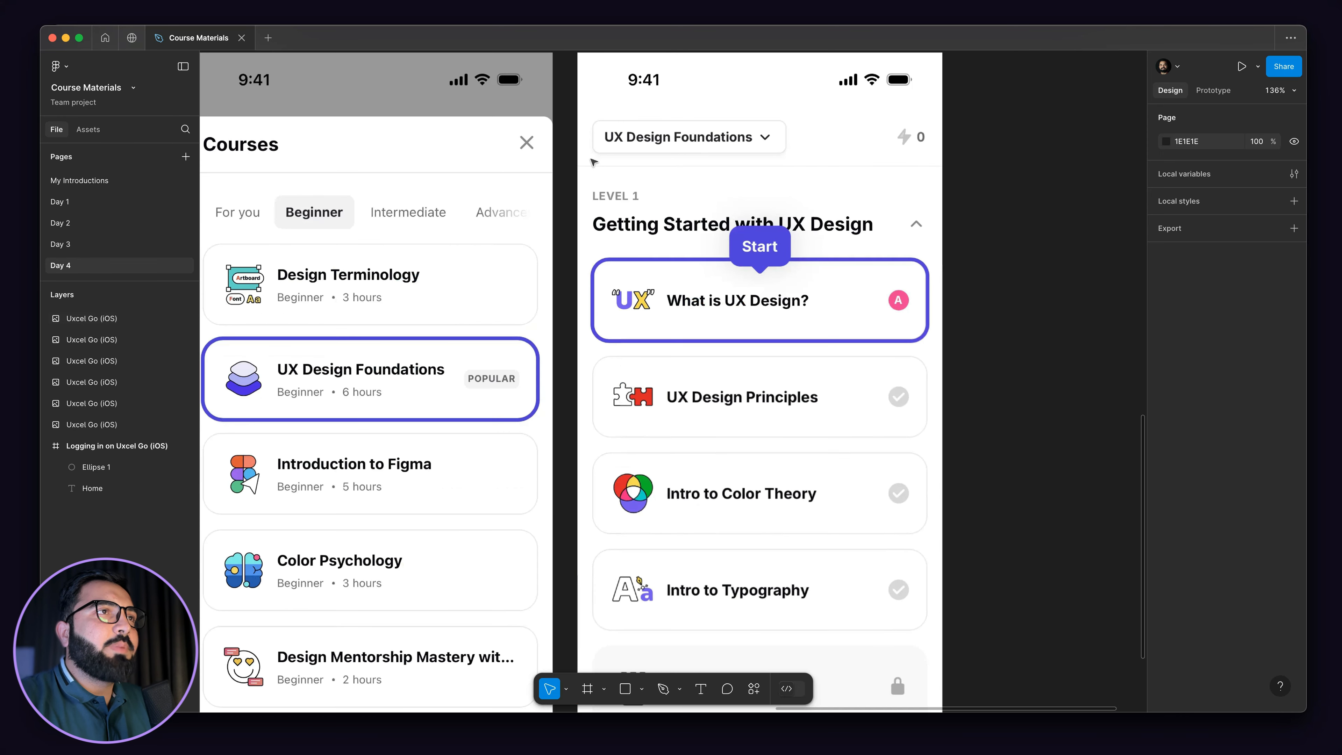
{"action": "scroll", "coordinate": [580, 164], "scroll_direction": "down", "scroll_amount": 3}
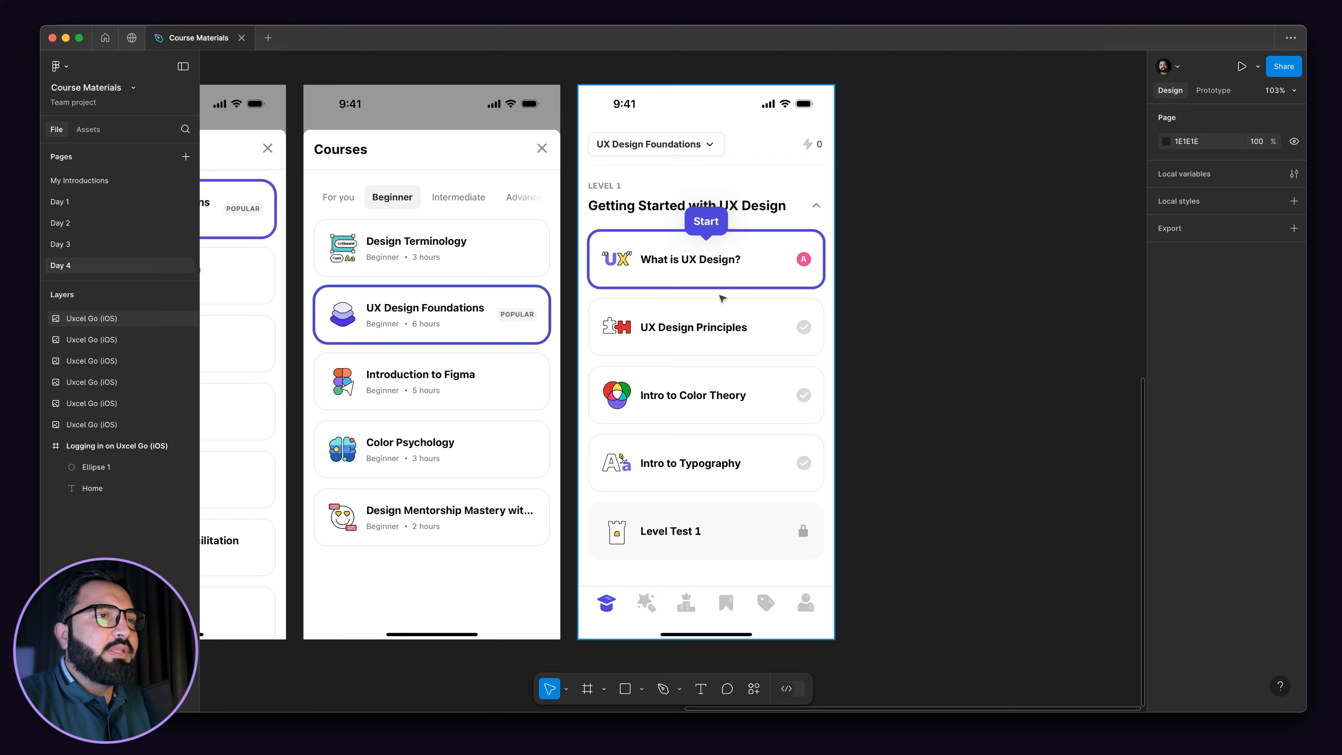
{"action": "scroll", "coordinate": [727, 315], "scroll_direction": "down", "scroll_amount": 10}
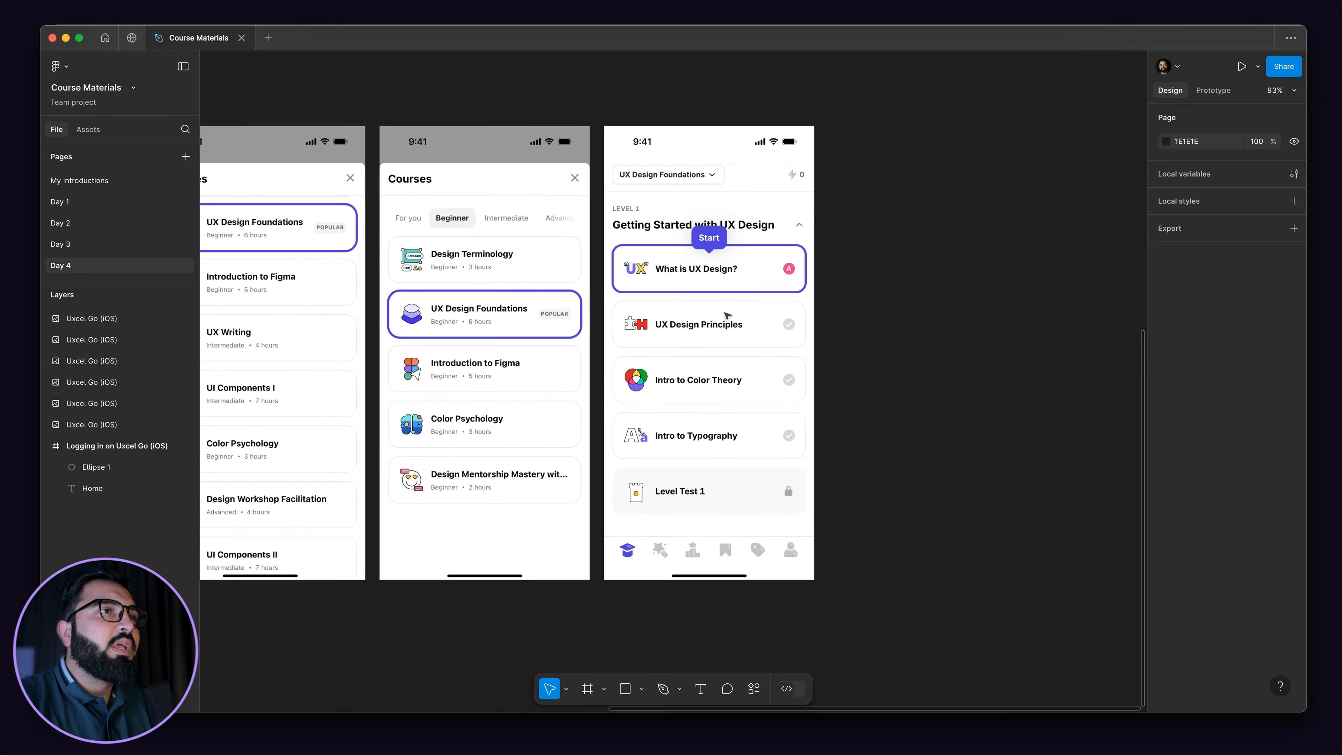
- Review the full row of Home screens, and inspect the heading and Design Terminology card on the course selection screen again
{"action": "left_click_drag", "start_coordinate": [596, 529], "coordinate": [670, 492]}
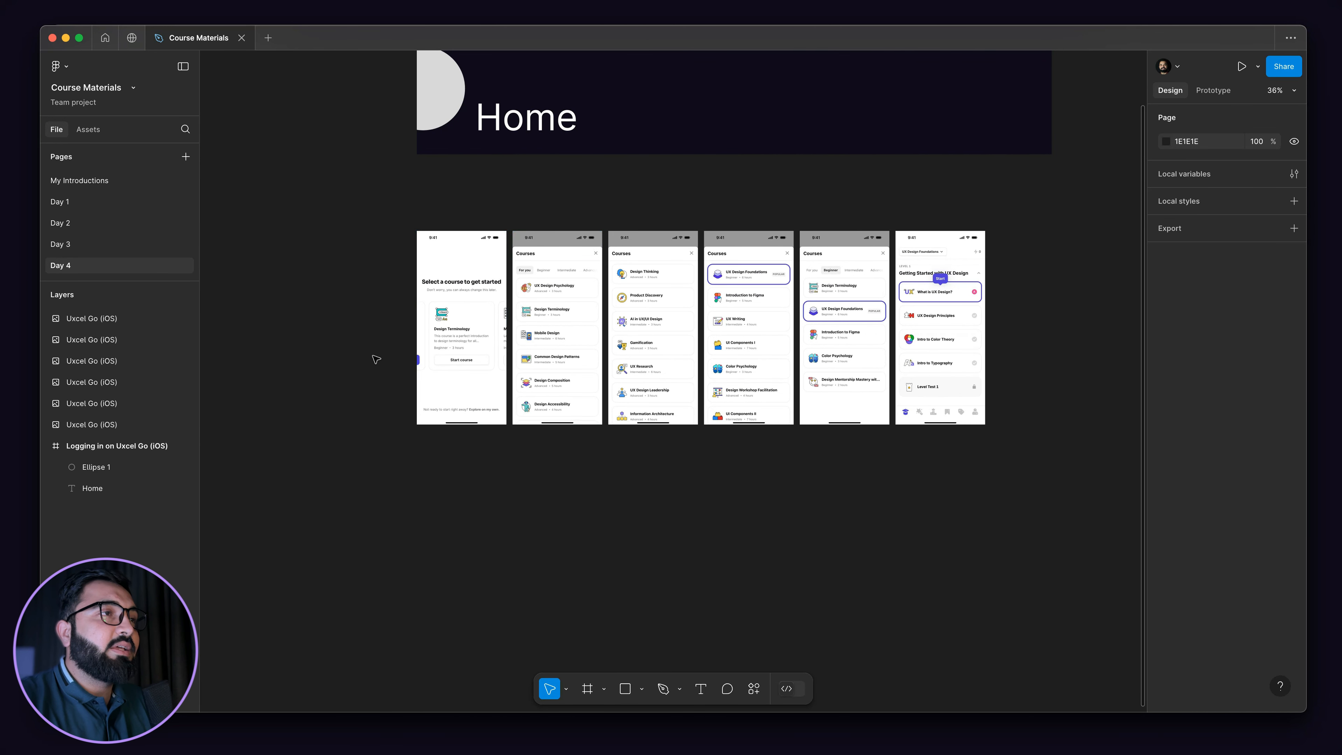
{"action": "scroll", "coordinate": [414, 313], "scroll_direction": "up", "scroll_amount": 5}
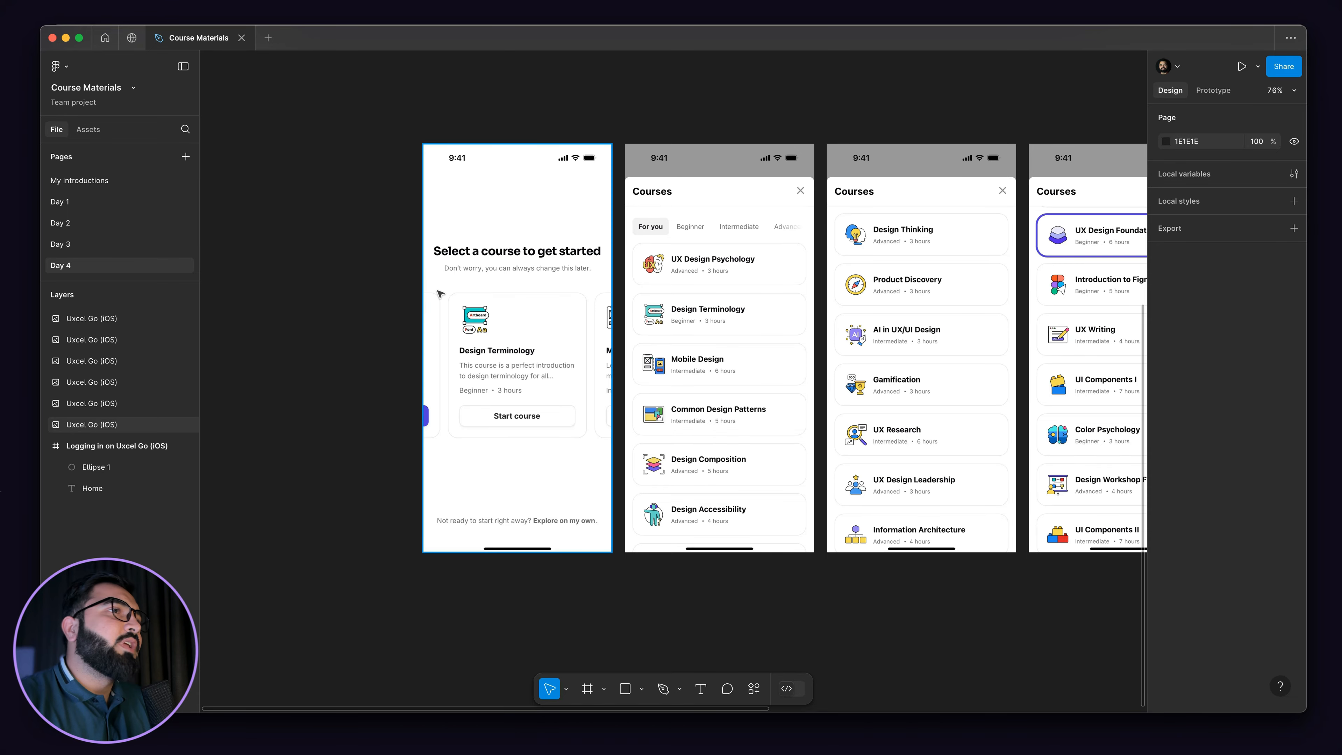
{"action": "scroll", "coordinate": [585, 223], "scroll_direction": "left", "scroll_amount": 5}
{"action": "scroll", "coordinate": [585, 223], "scroll_direction": "down", "scroll_amount": 3}
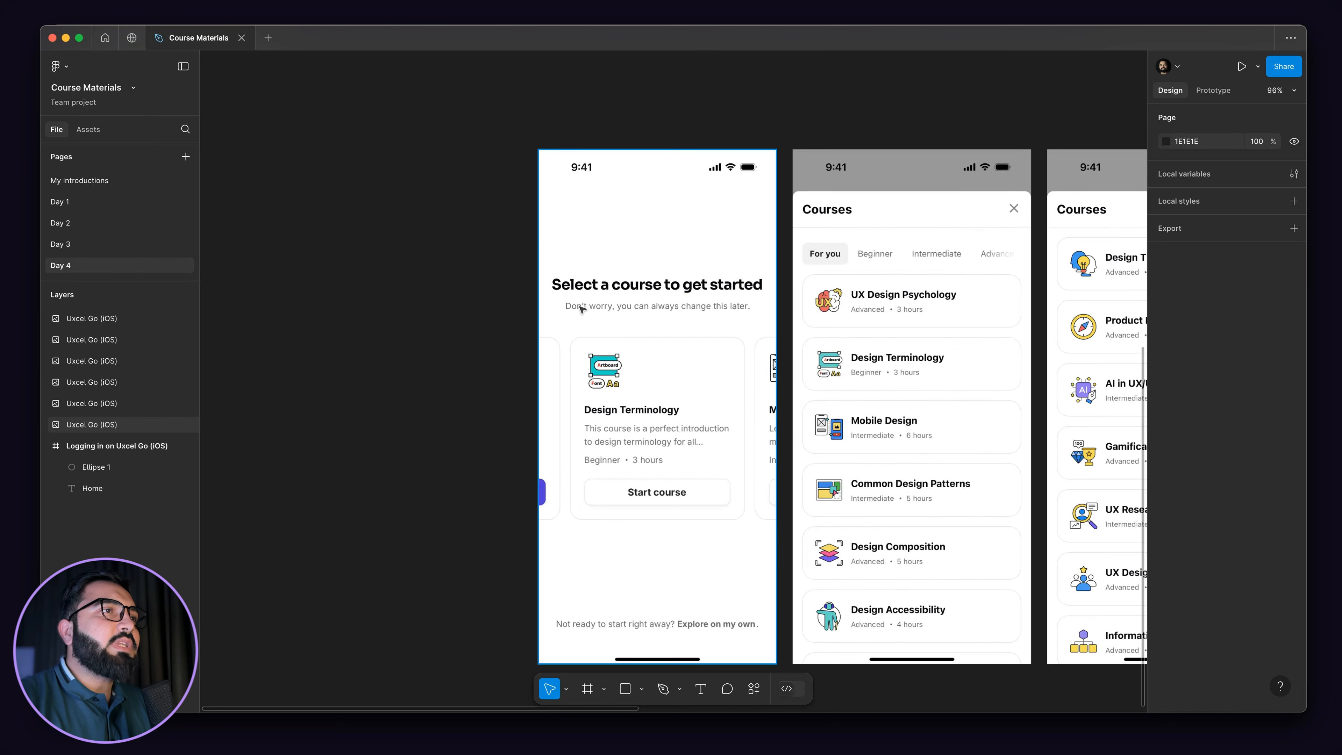
{"action": "scroll", "coordinate": [618, 263], "scroll_direction": "up", "scroll_amount": 5}
{"action": "scroll", "coordinate": [472, 258], "scroll_direction": "down", "scroll_amount": 5}
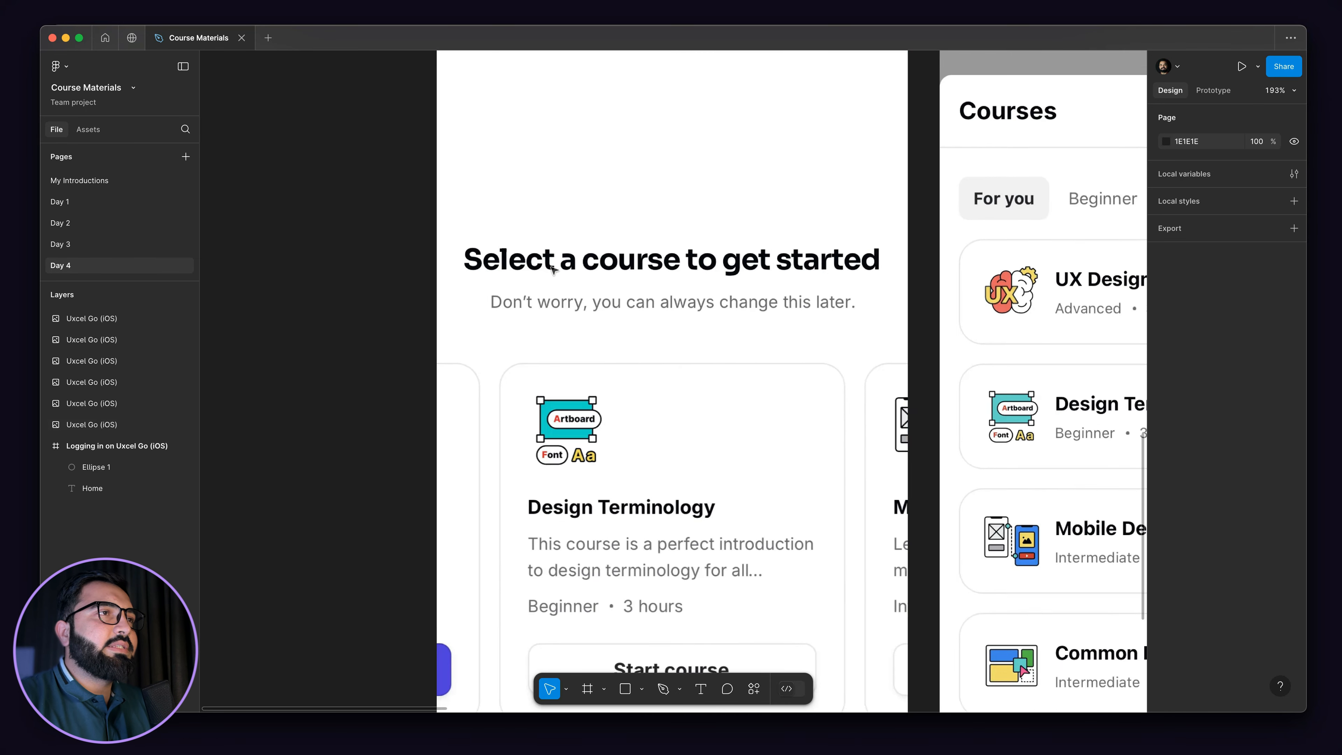
{"action": "scroll", "coordinate": [583, 310], "scroll_direction": "up", "scroll_amount": 4}
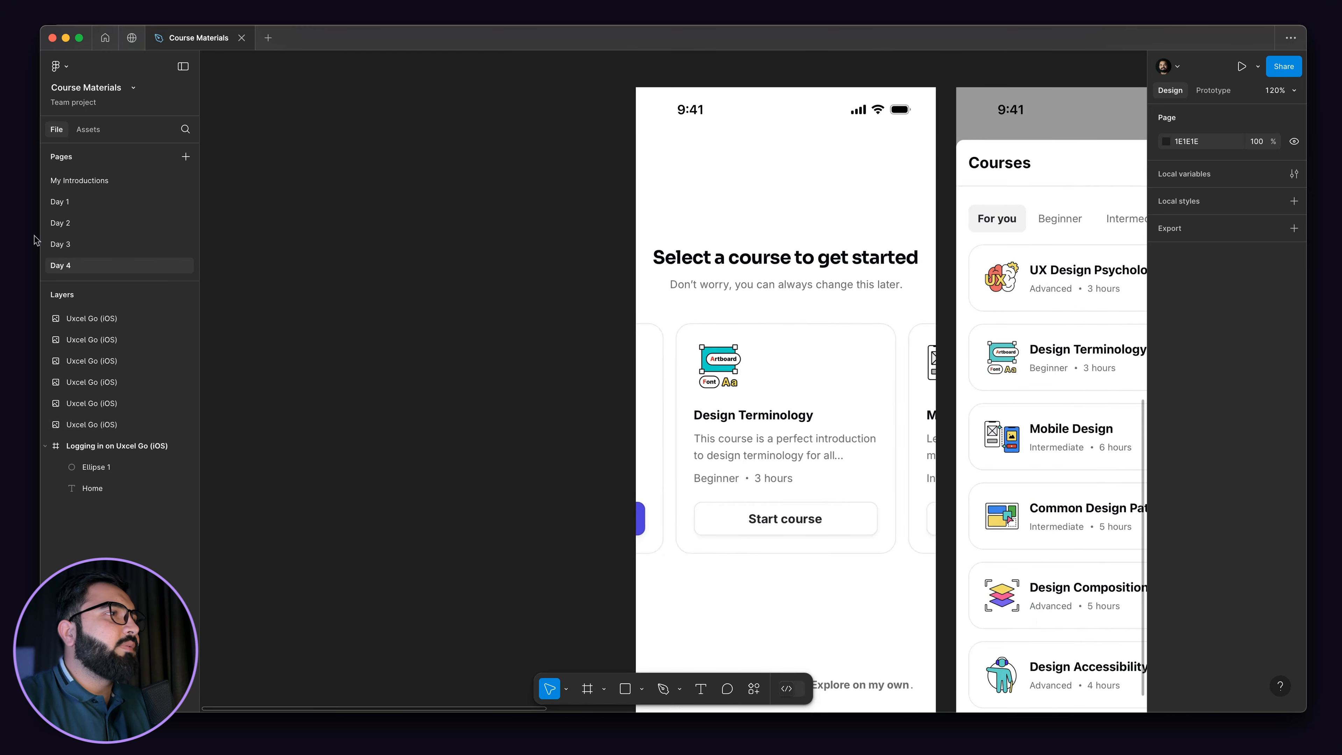
- Copy the "Customizing your experience..." Subscription frame from the Day 3 page into Day 4, placed beside the course selection reference screen
{"action": "left_click", "coordinate": [60, 243]}
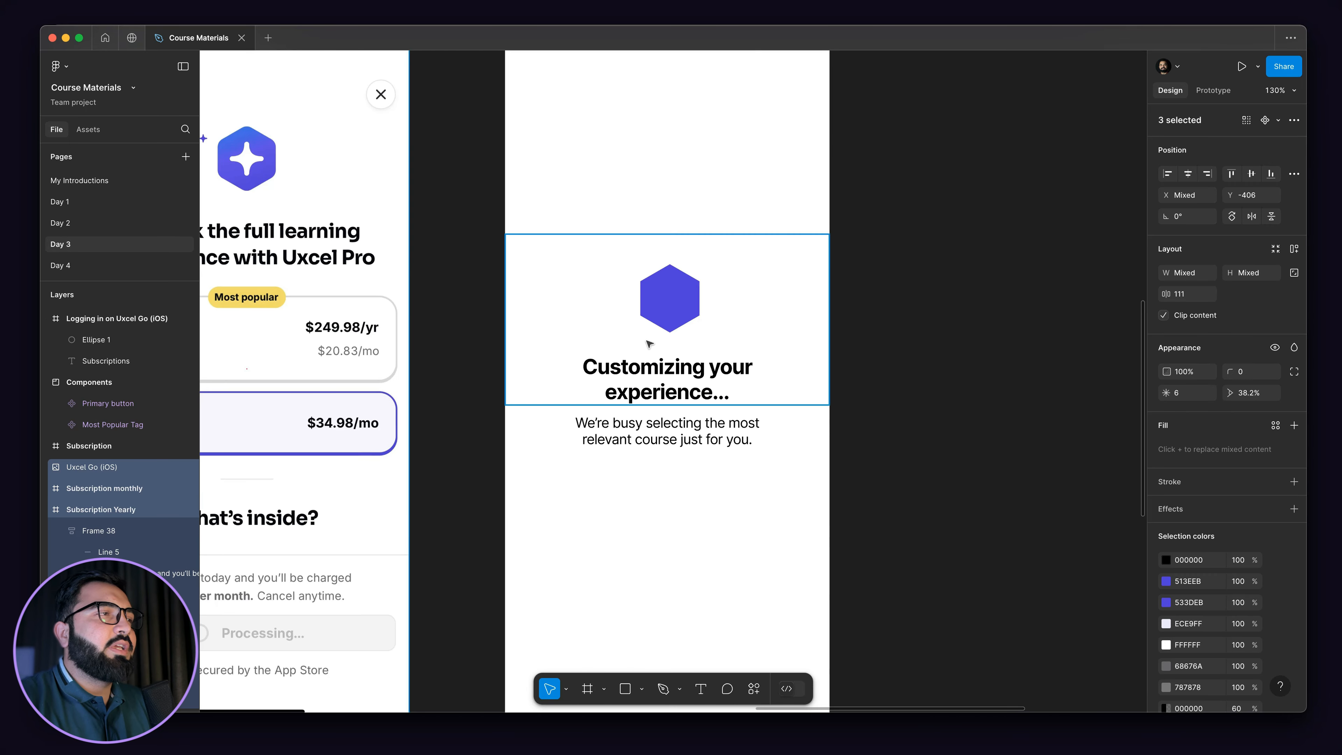
{"action": "scroll", "coordinate": [645, 340], "scroll_direction": "down", "scroll_amount": 4}
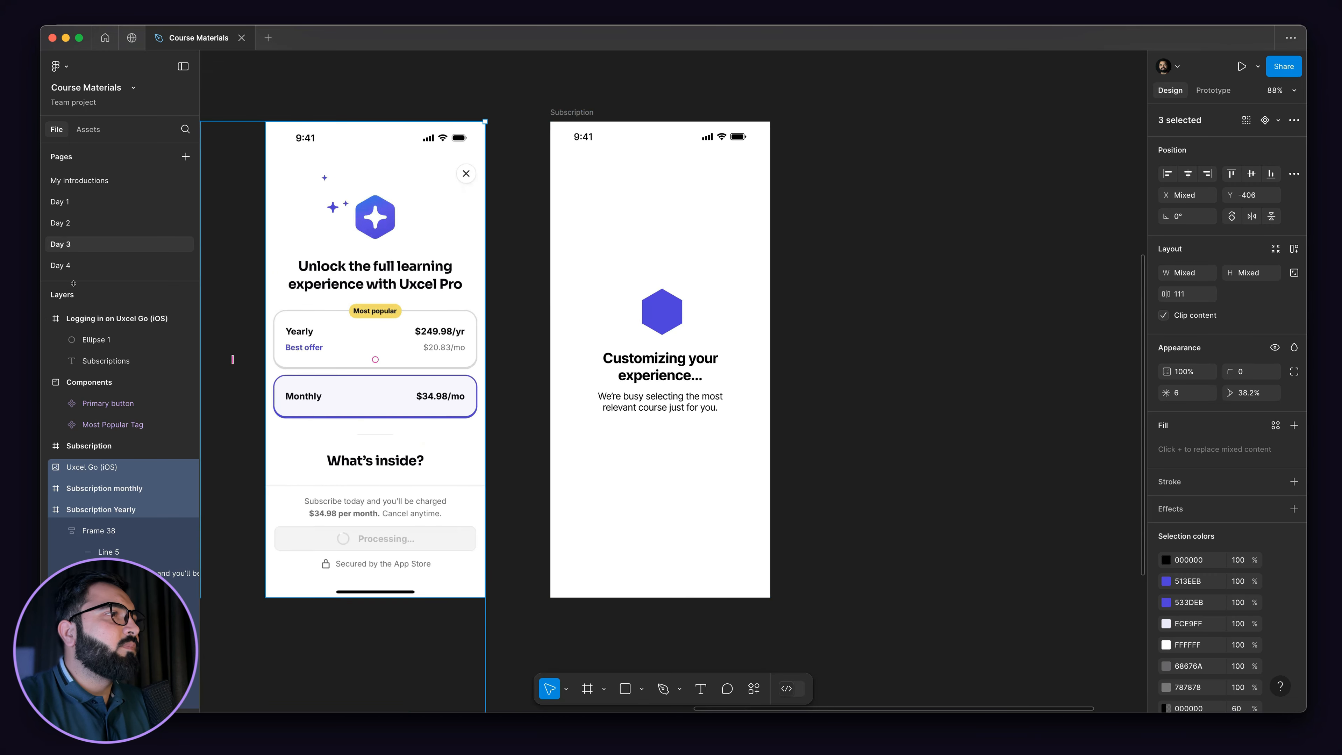
{"action": "left_click", "coordinate": [519, 153]}
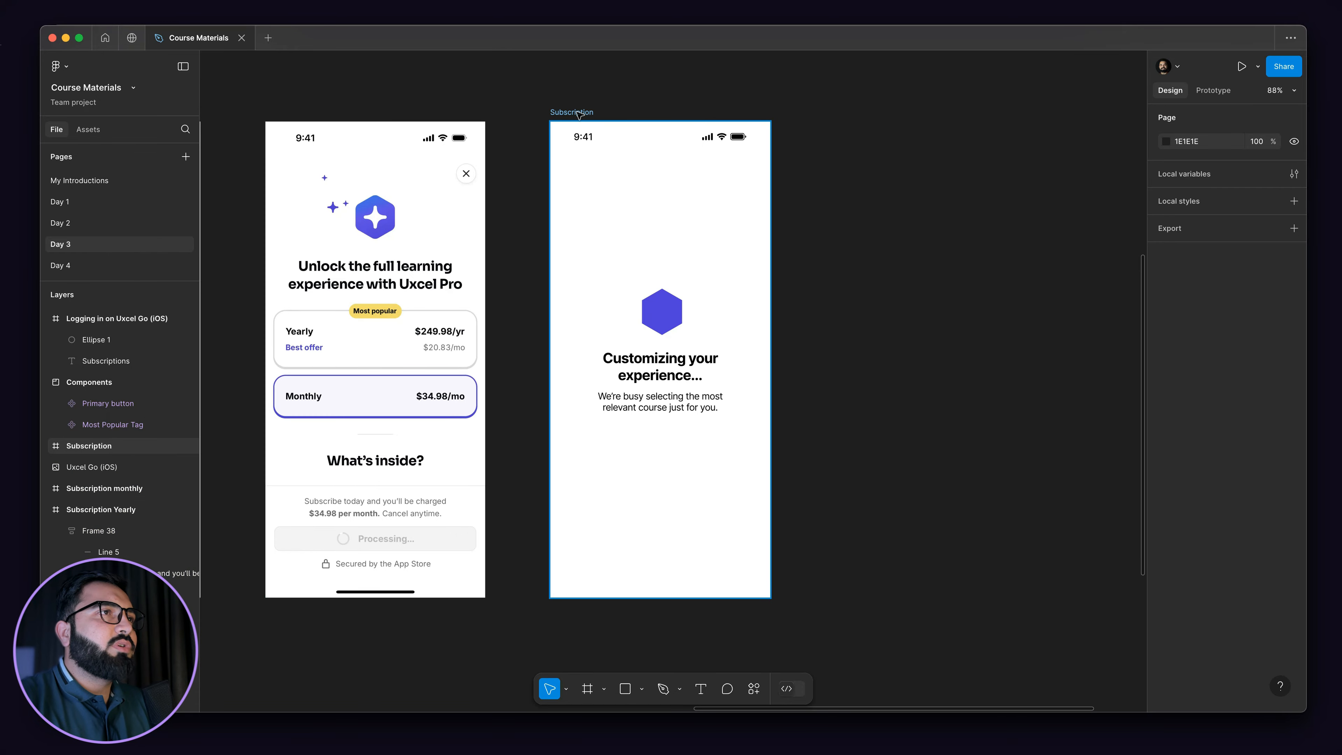
{"action": "left_click", "coordinate": [579, 113]}
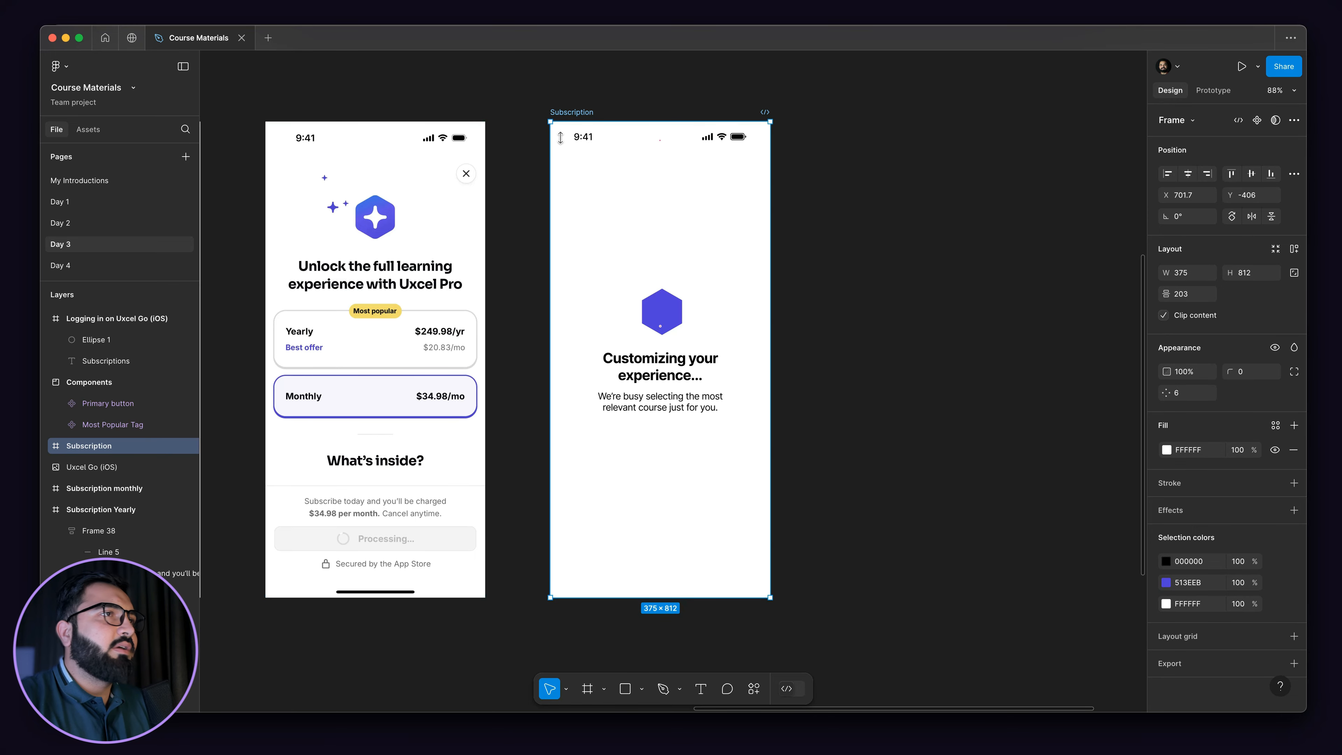
{"action": "left_click", "coordinate": [105, 265]}
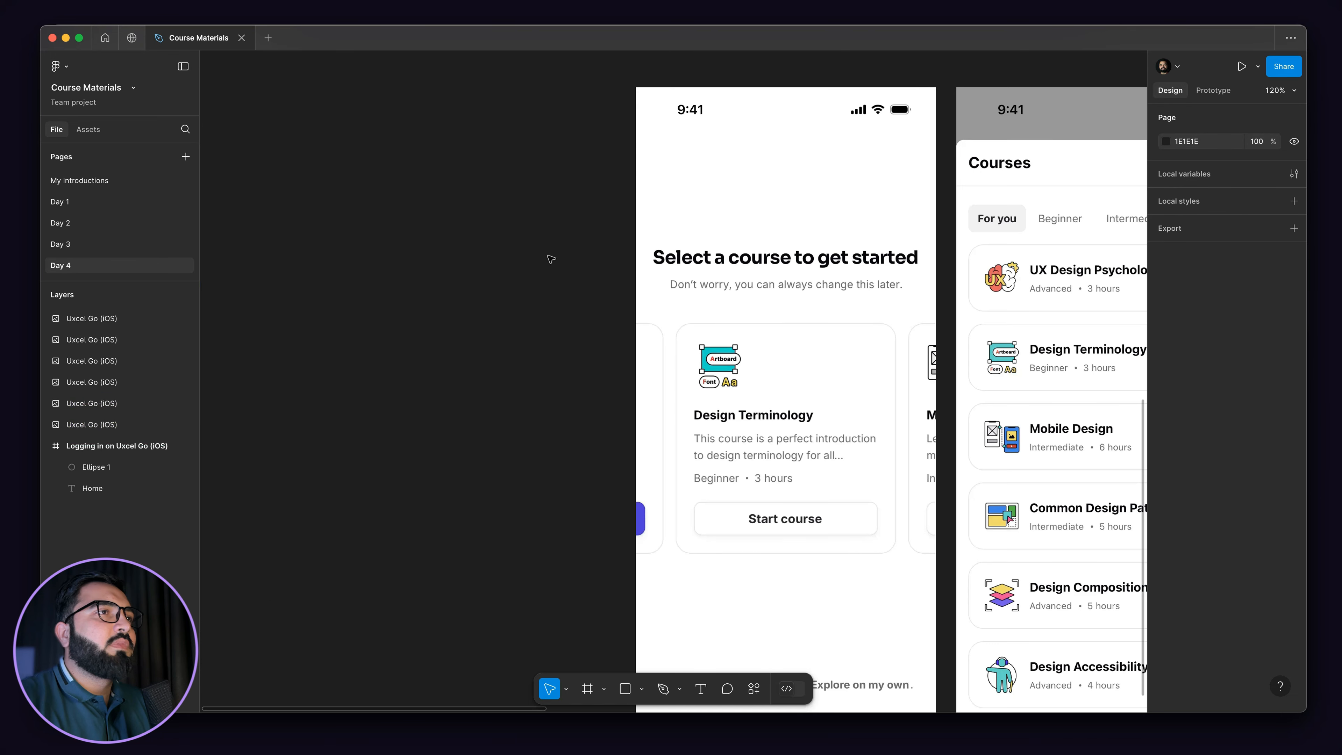
{"action": "scroll", "coordinate": [509, 252], "scroll_direction": "down", "scroll_amount": 5}
{"action": "scroll", "coordinate": [566, 246], "scroll_direction": "left", "scroll_amount": 5}
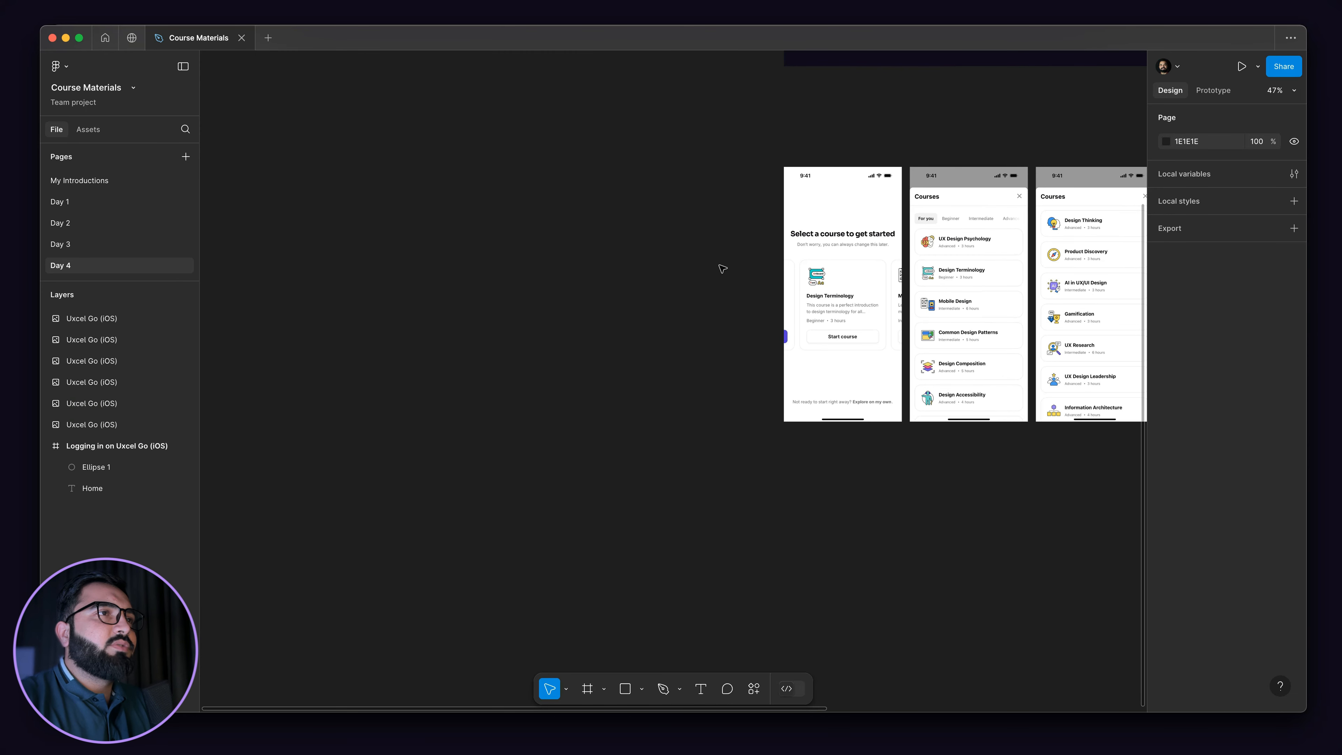
{"action": "key", "text": "super+v"}
{"action": "left_click_drag", "start_coordinate": [642, 237], "coordinate": [660, 157]}
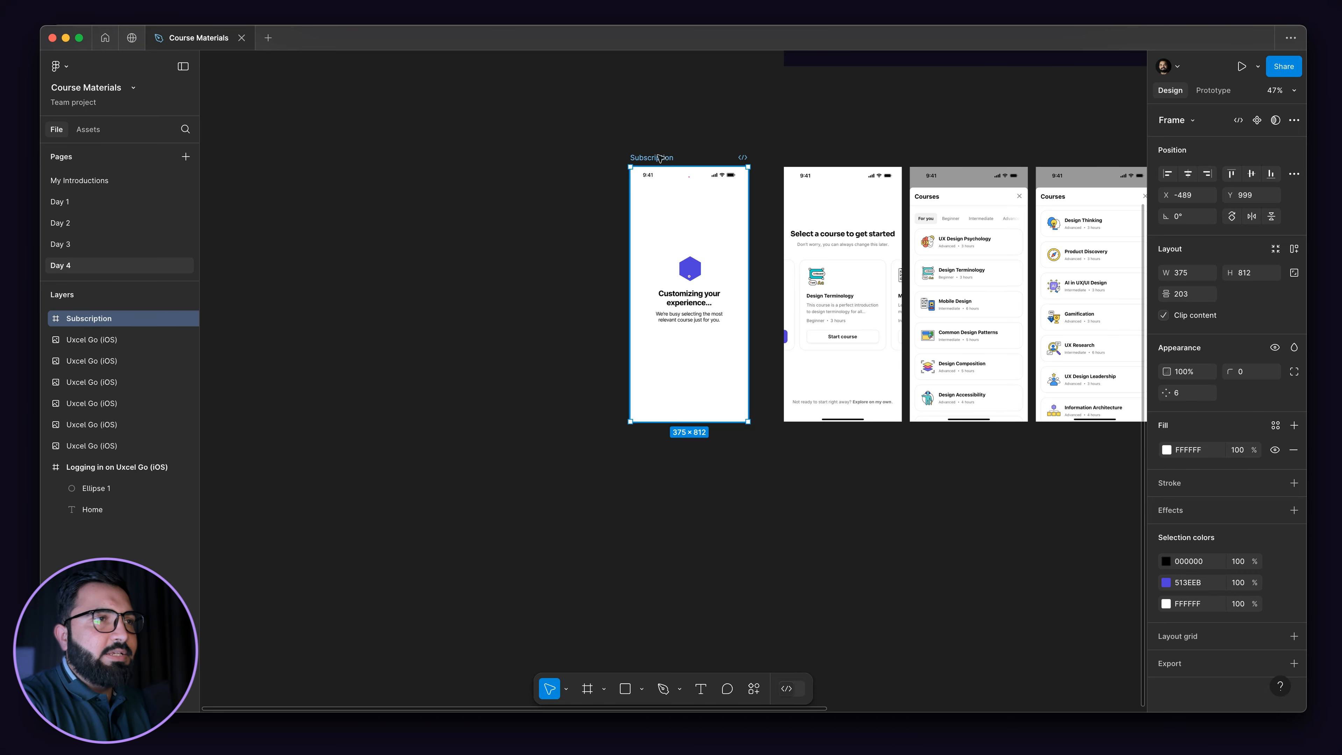
- Delete the purple hexagon icon frame from the copied Subscription screen
{"action": "left_click", "coordinate": [509, 208]}
{"action": "scroll", "coordinate": [720, 255], "scroll_direction": "up", "scroll_amount": 5}
{"action": "left_click_drag", "start_coordinate": [540, 355], "coordinate": [448, 426]}
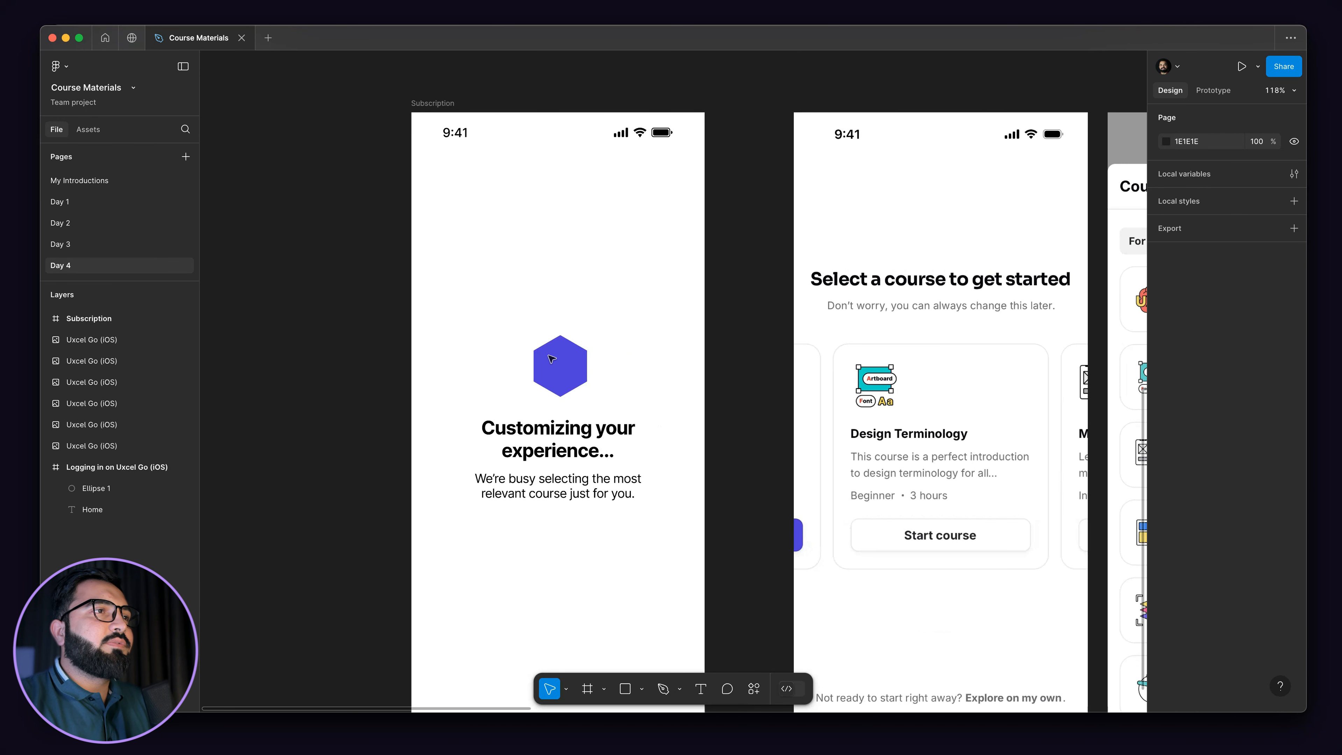
{"action": "double_click", "coordinate": [613, 365]}
{"action": "double_click", "coordinate": [560, 366]}
{"action": "double_click", "coordinate": [561, 368]}
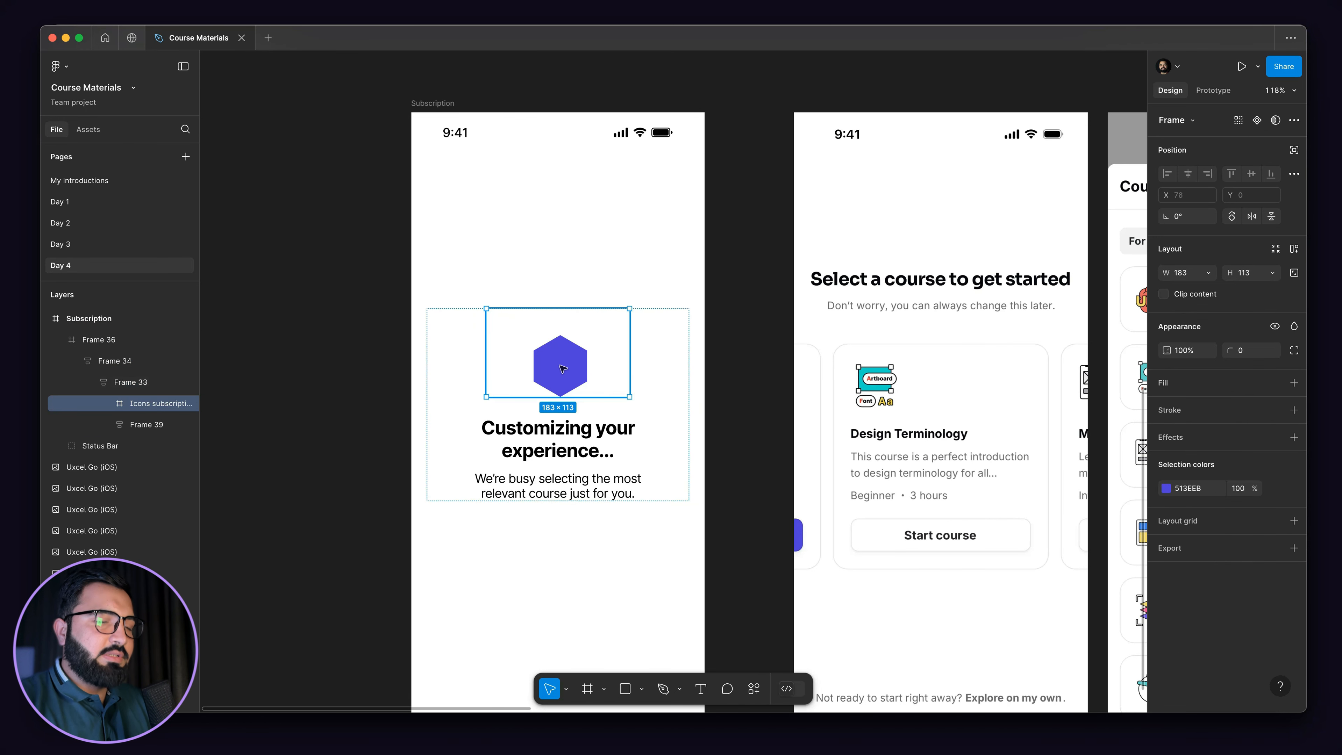
{"action": "key", "text": "Delete"}
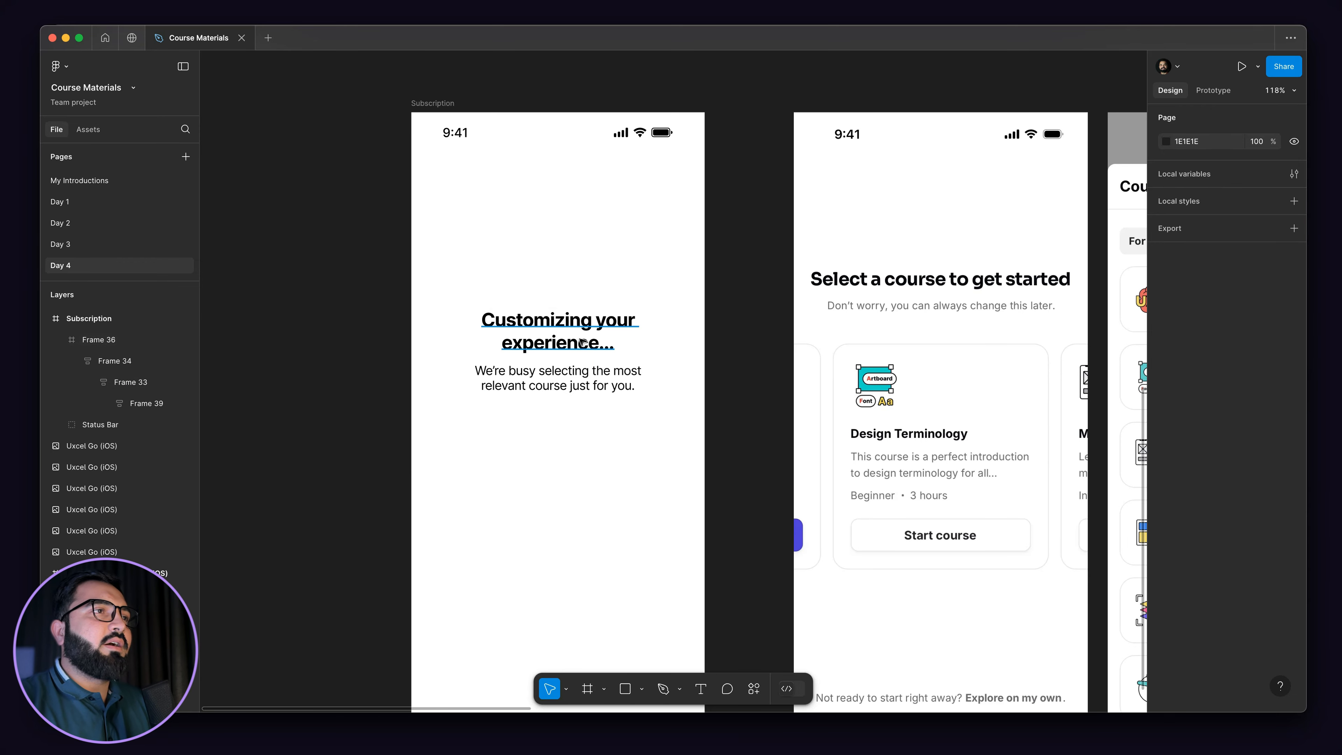
- Replace the copied screen's heading text with "Select a course to get started"
{"action": "double_click", "coordinate": [579, 339]}
{"action": "type", "text": "Selec"}
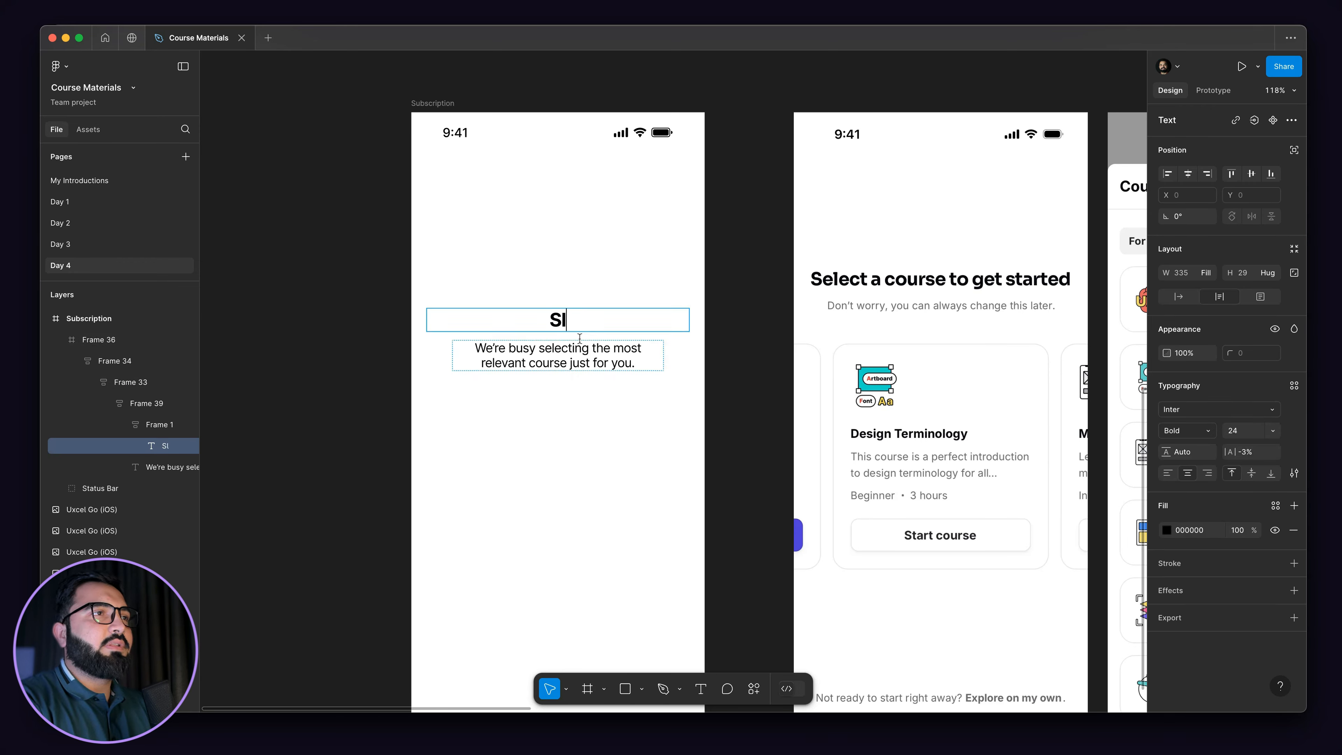
{"action": "type", "text": "t "}
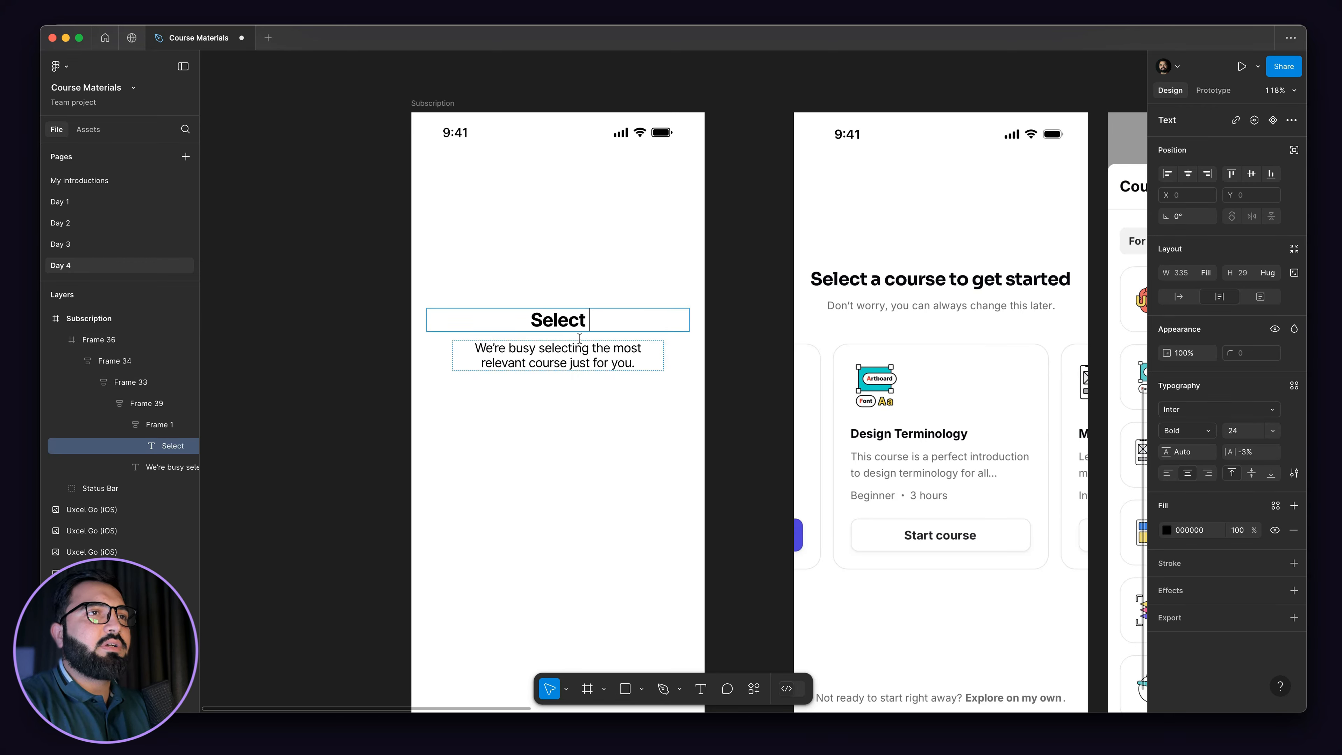
{"action": "type", "text": "a course to get started"}
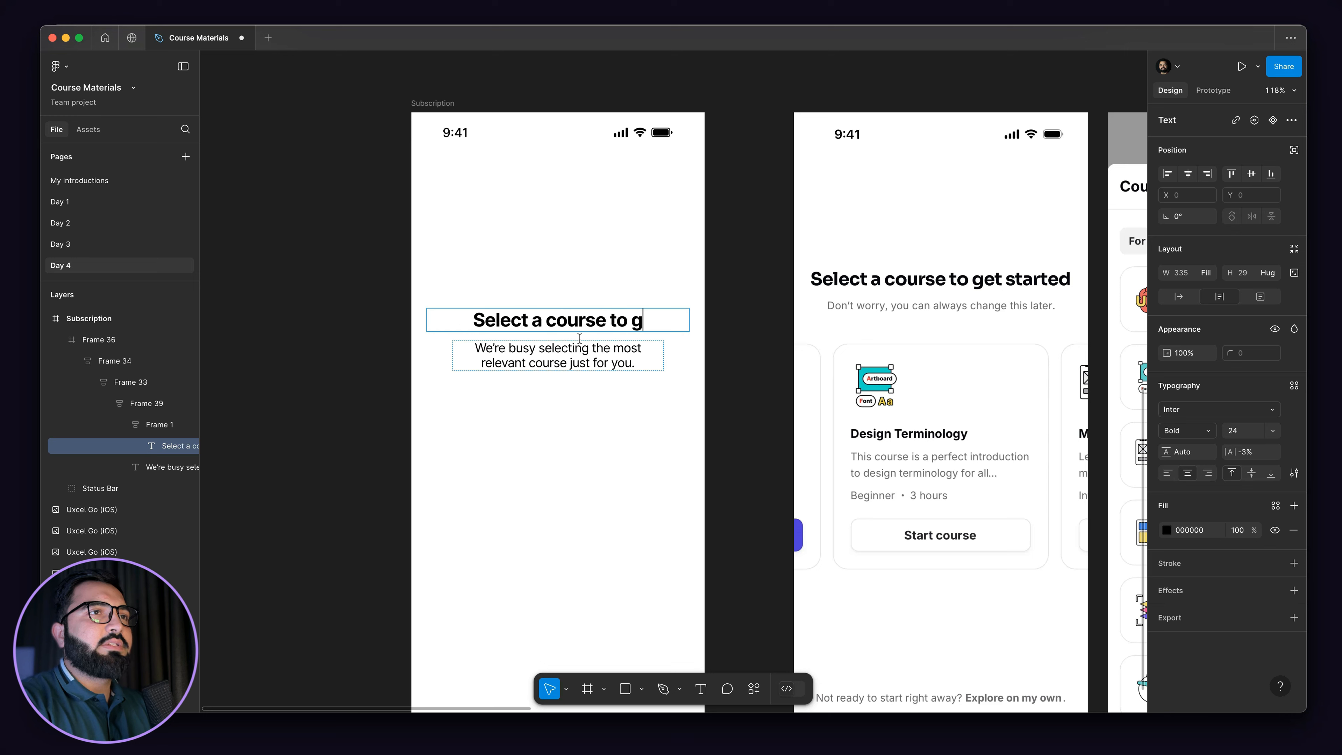
- Replace the subtitle under the heading with "Don’t worry, you can always change this later"
{"action": "double_click", "coordinate": [533, 358]}
{"action": "type", "text": "D"}
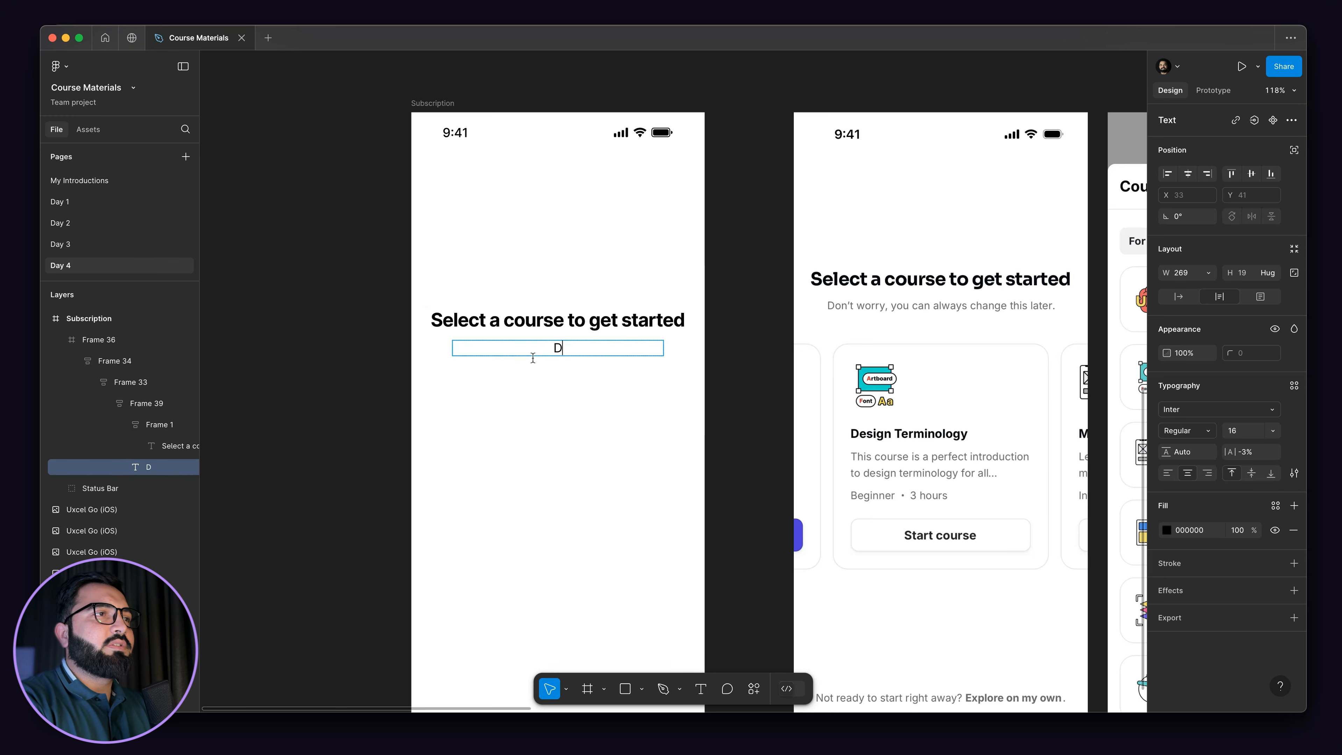
{"action": "type", "text": "on’t worr"}
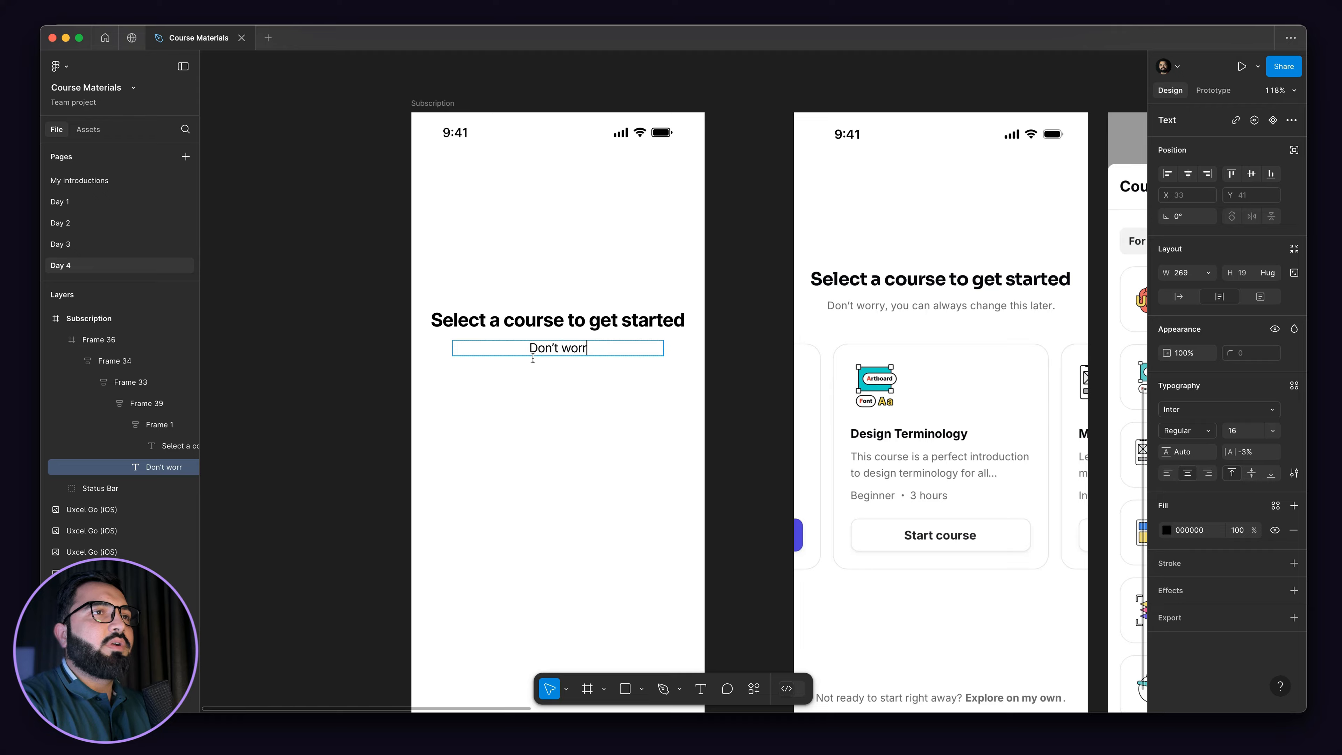
{"action": "type", "text": "y, you can al"}
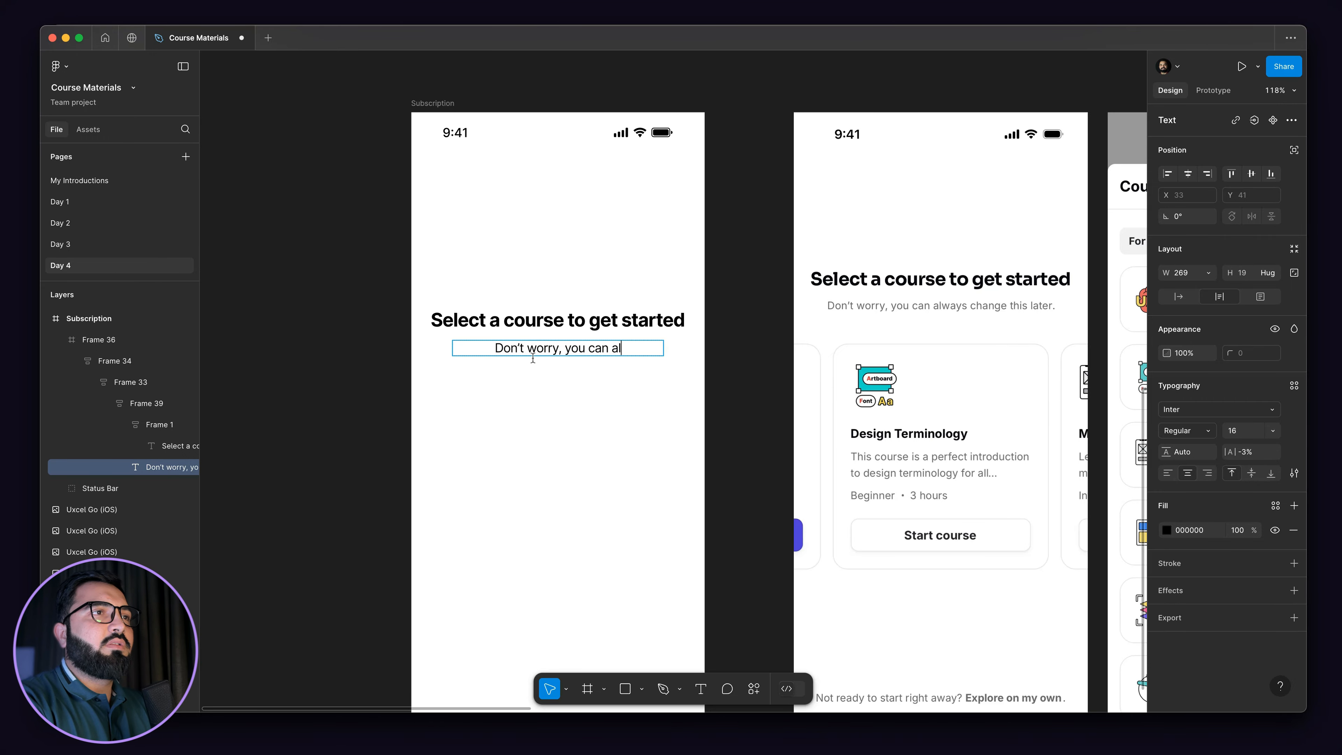
{"action": "type", "text": "ways change"}
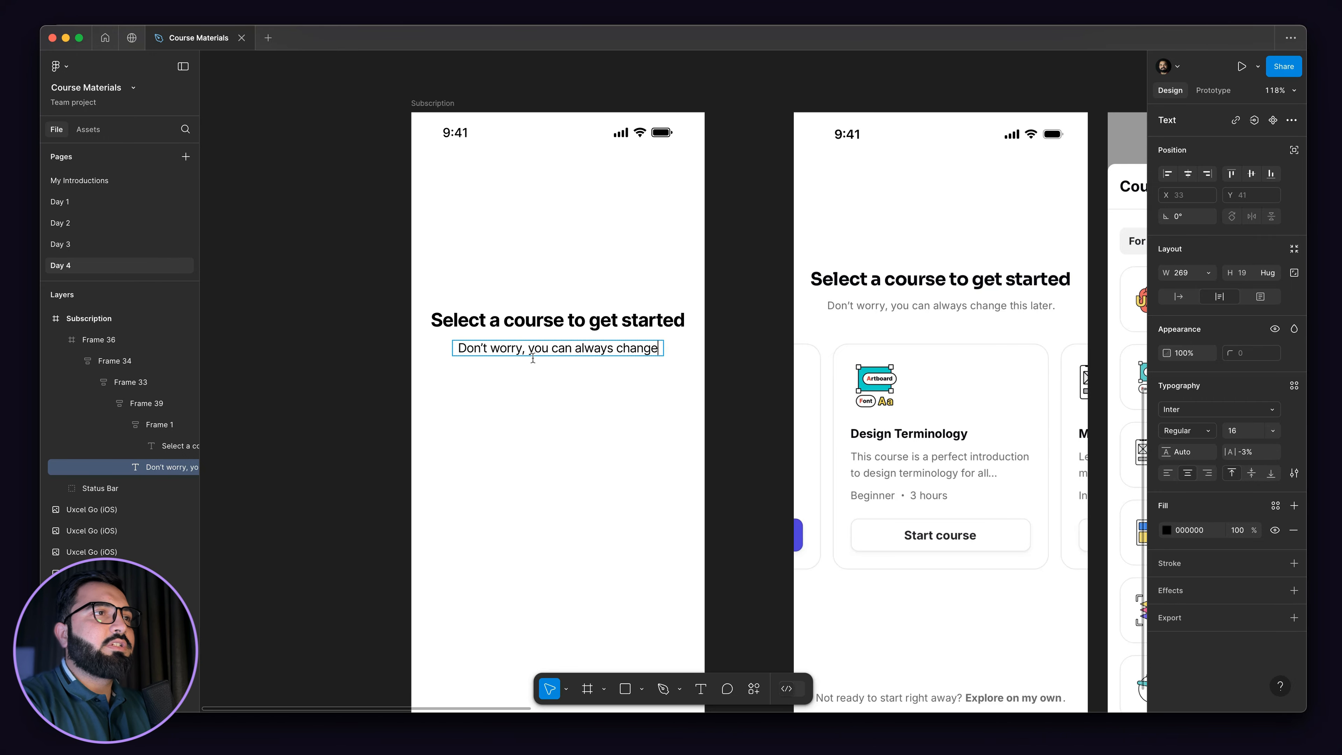
{"action": "type", "text": " this later"}
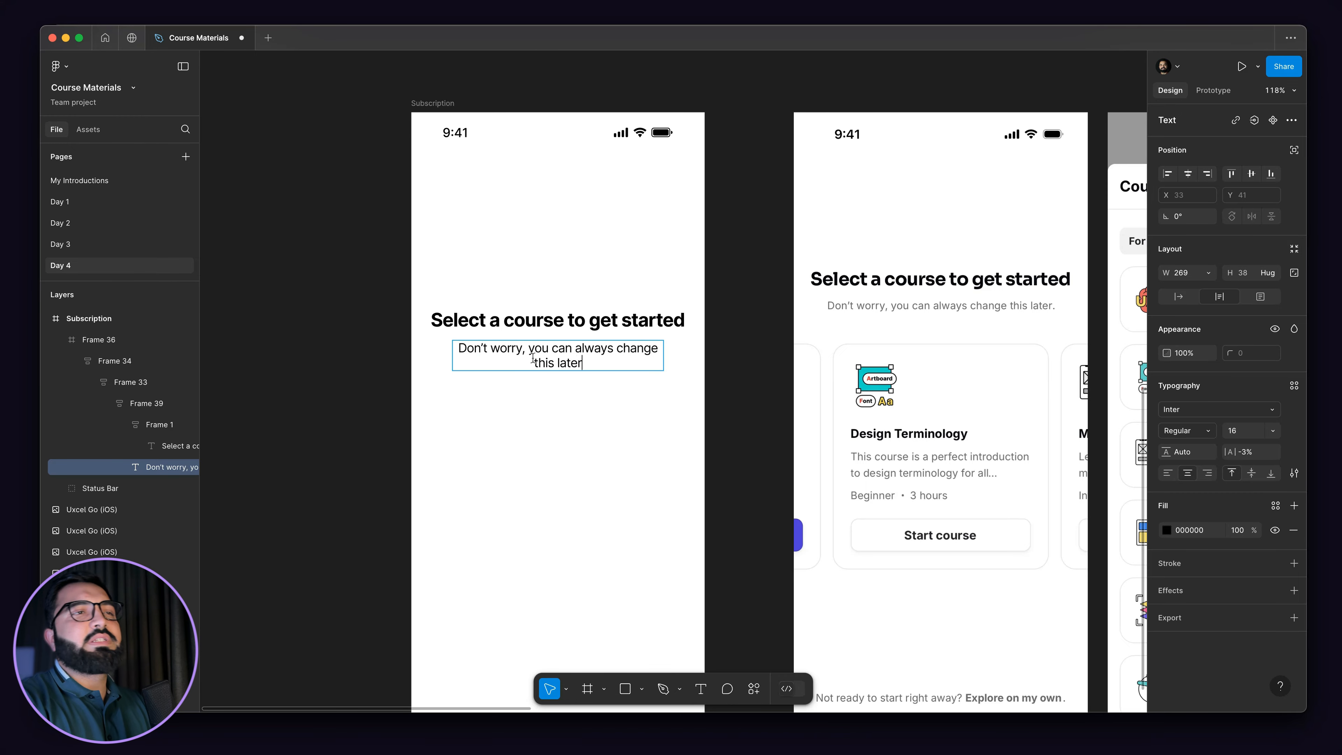
- Set the font size of the whole subtitle text to 14
{"action": "scroll", "coordinate": [532, 359], "scroll_direction": "up", "scroll_amount": 1}
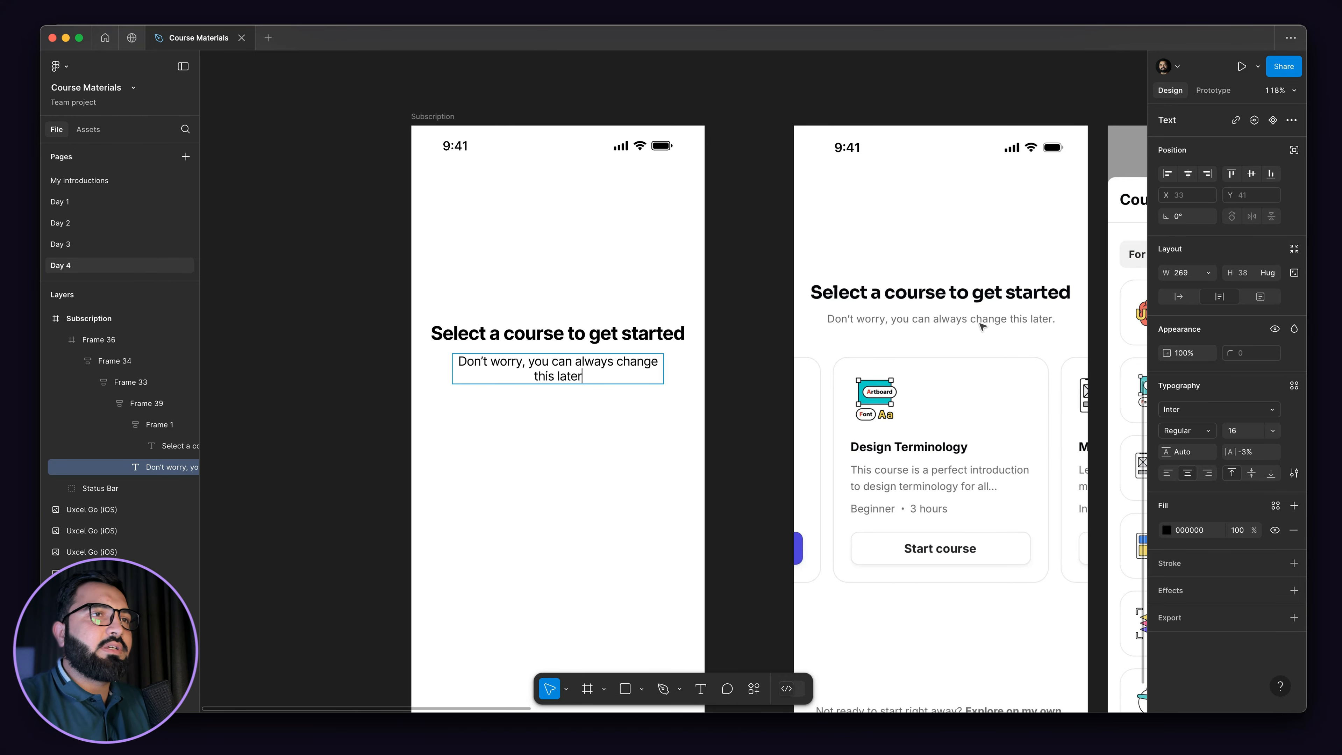
{"action": "scroll", "coordinate": [872, 322], "scroll_direction": "up", "scroll_amount": 1}
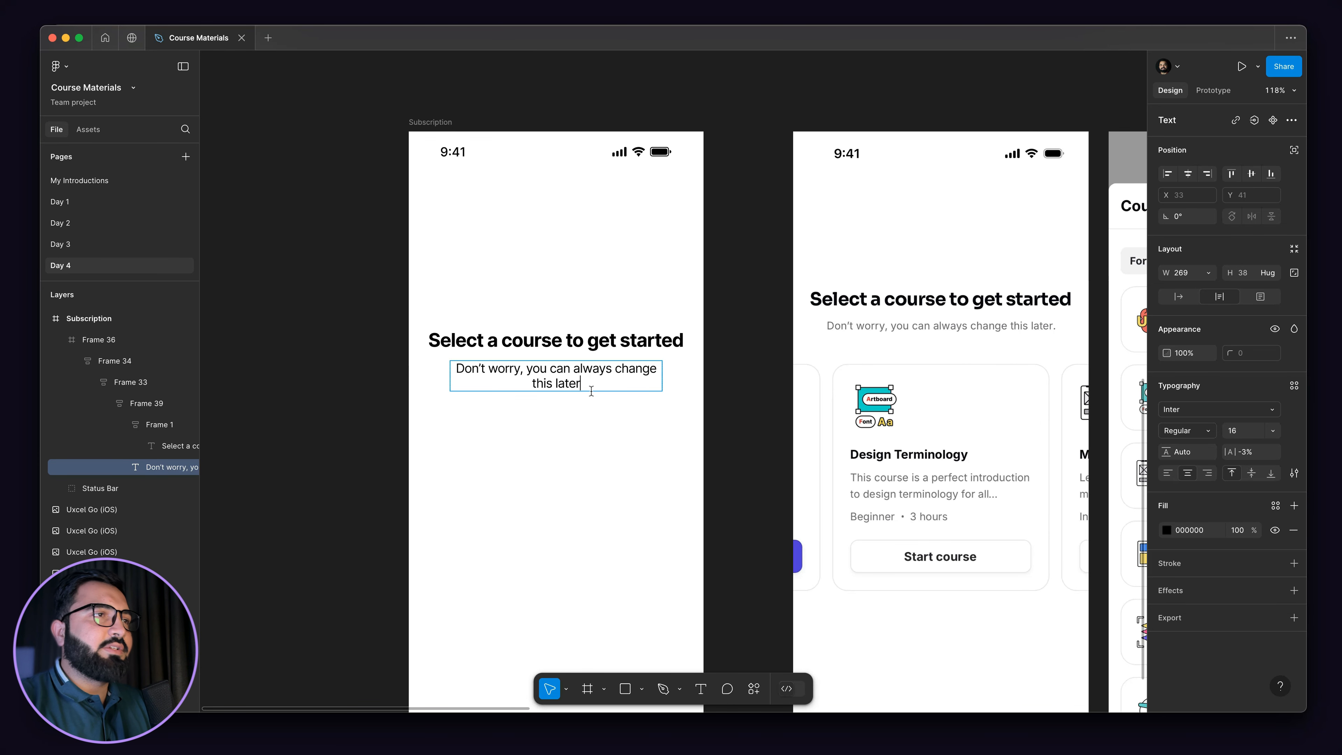
{"action": "double_click", "coordinate": [516, 376]}
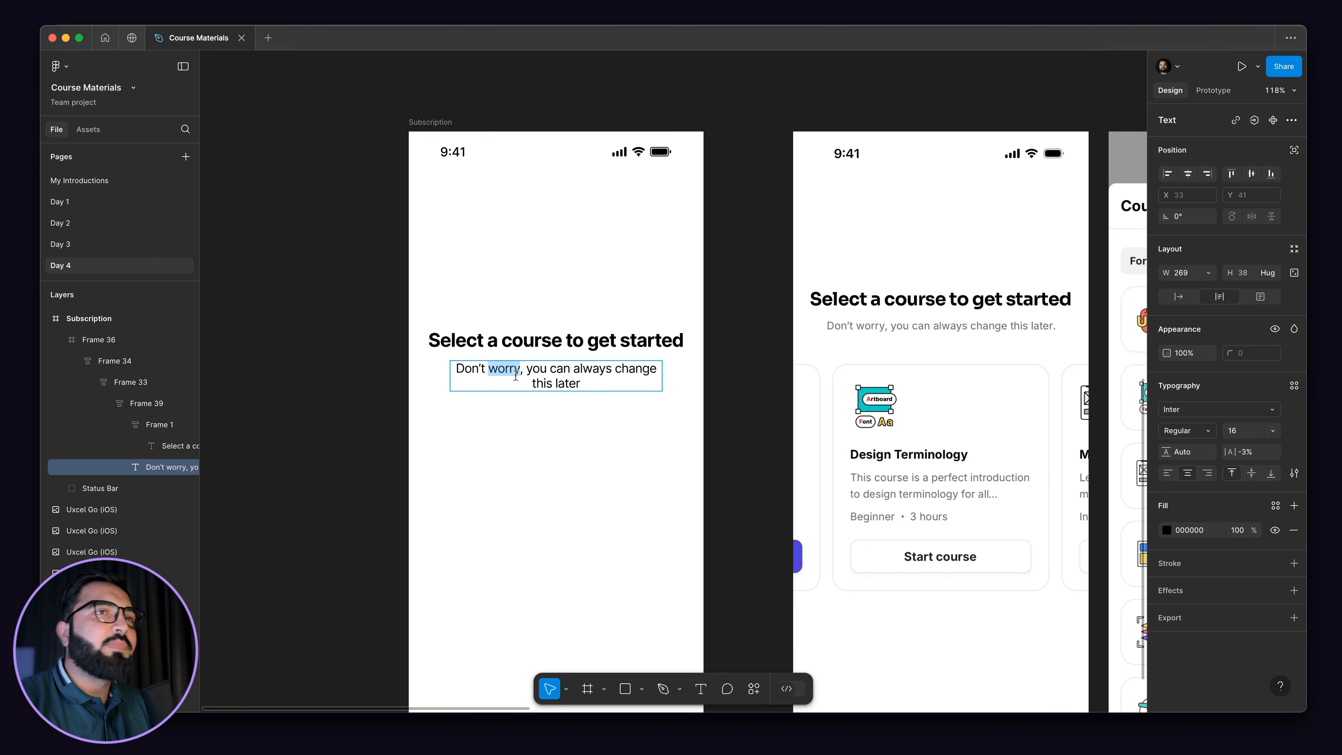
{"action": "key", "text": "super+a"}
{"action": "left_click", "coordinate": [1243, 434]}
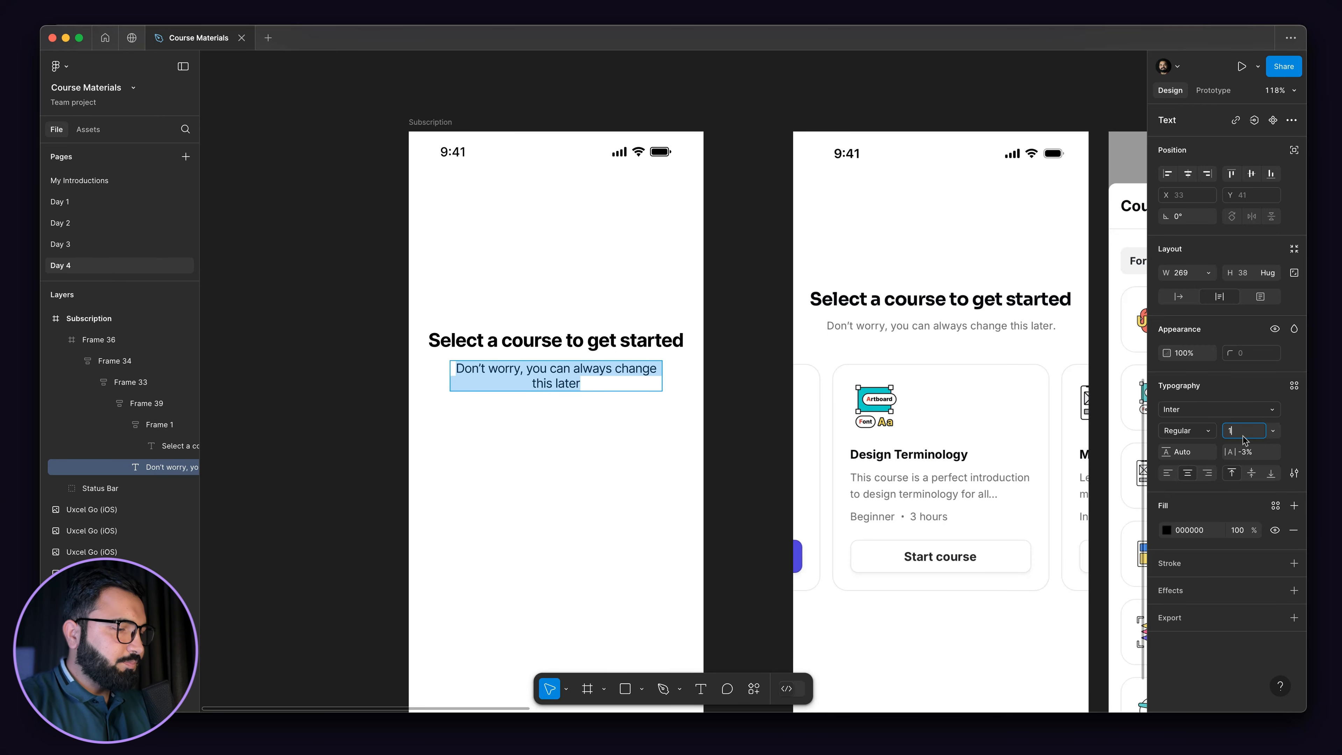
{"action": "type", "text": "14"}
{"action": "key", "text": "Return"}
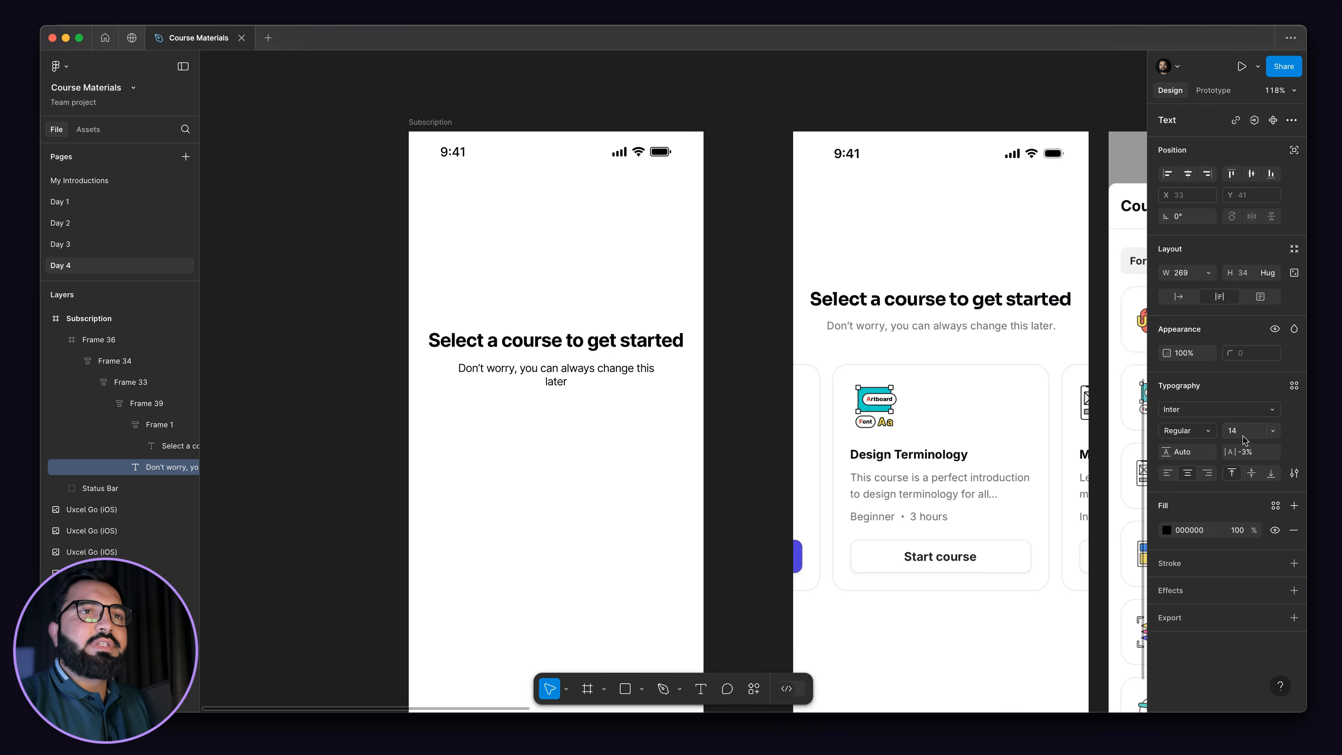
- Try a font size of 12 on the subtitle and undo it
{"action": "left_click", "coordinate": [1258, 432]}
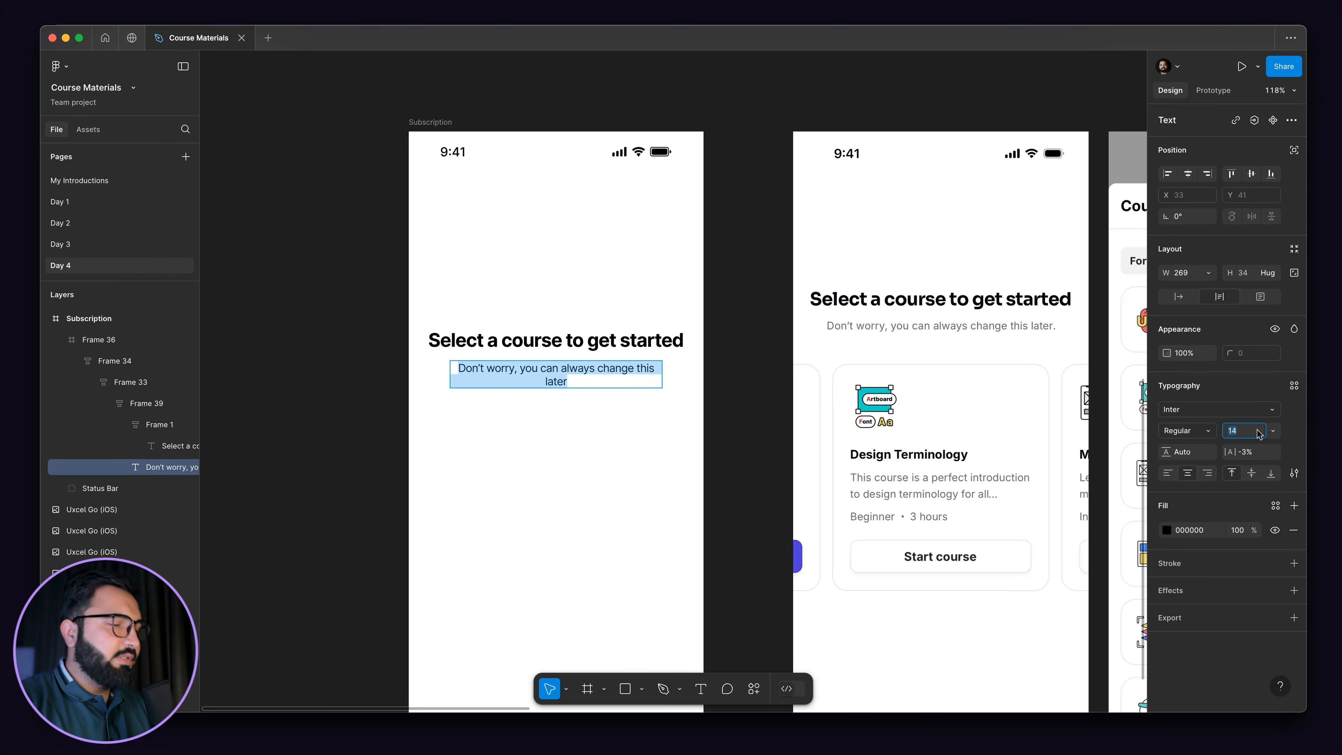
{"action": "type", "text": "12"}
{"action": "key", "text": "Return"}
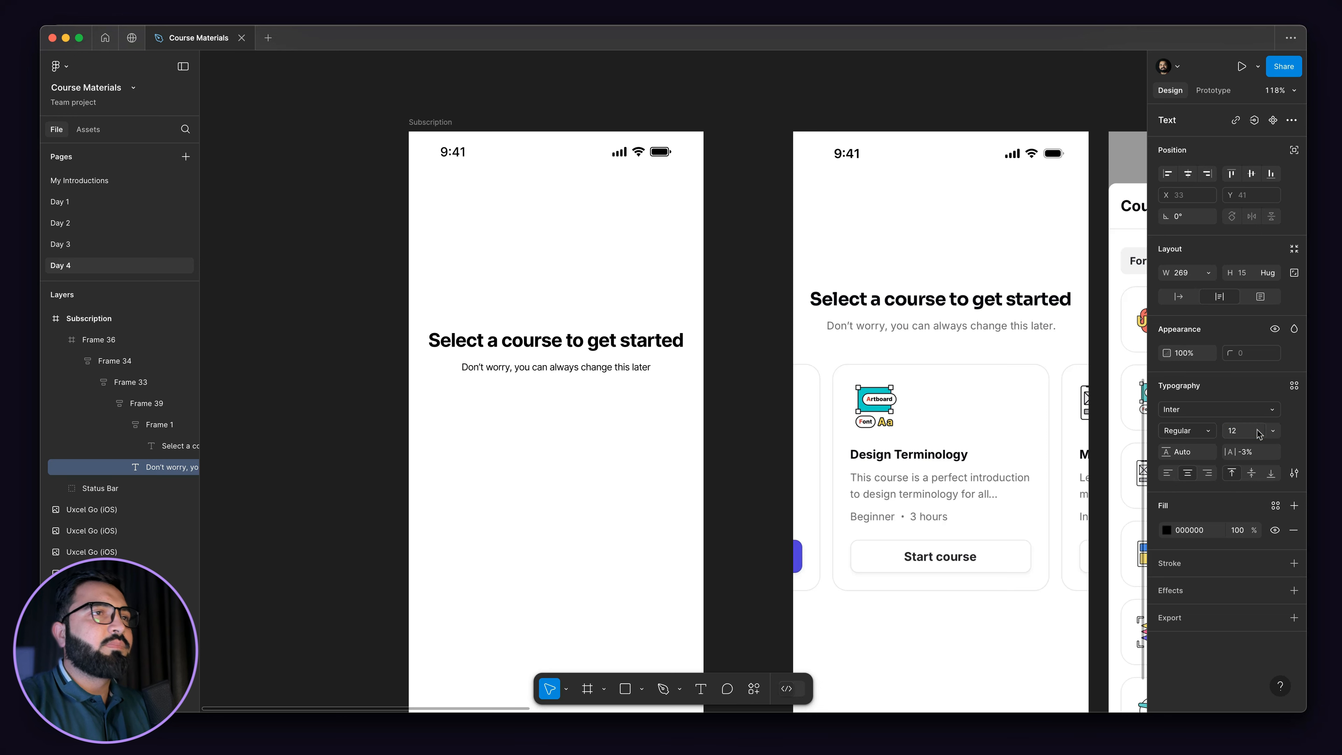
{"action": "key", "text": "super+z"}
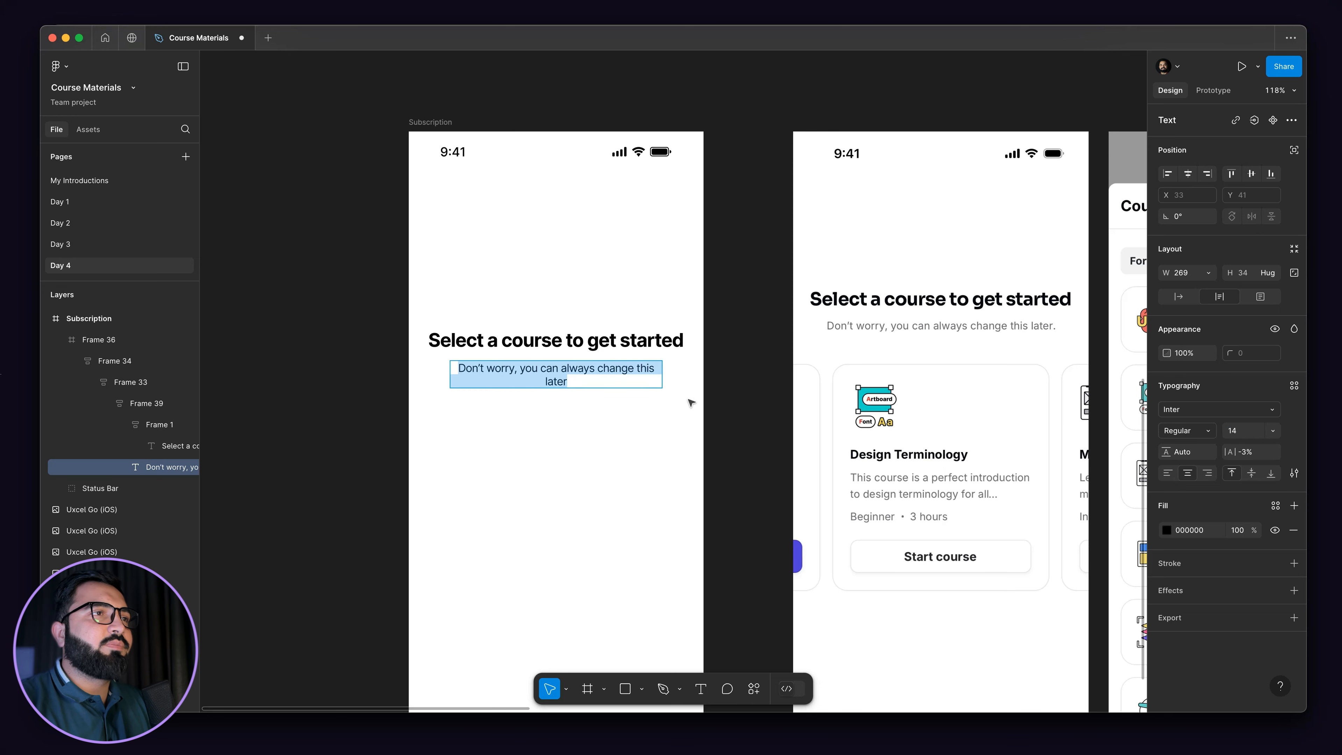
- Widen the subtitle's text box to 293 so the sentence fits on one line
{"action": "left_click_drag", "start_coordinate": [662, 379], "coordinate": [672, 380]}
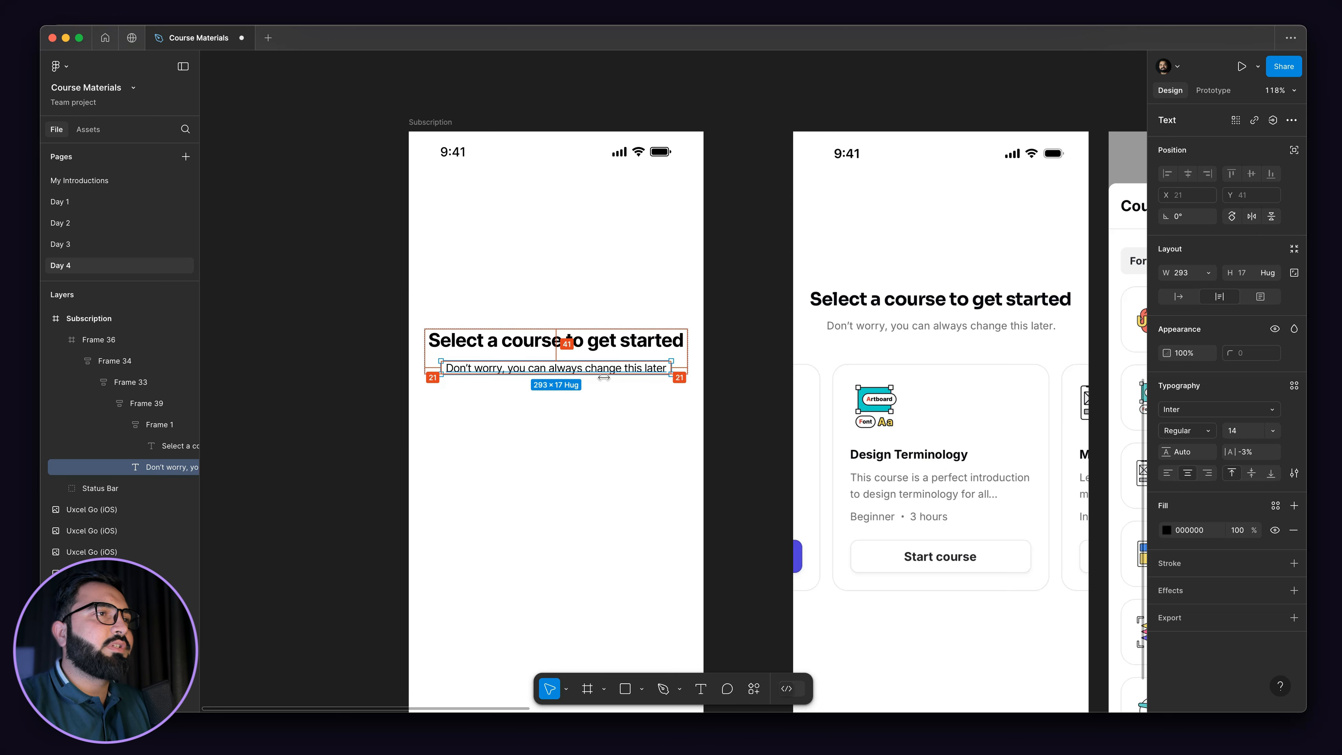
{"action": "left_click", "coordinate": [331, 323]}
- Ungroup the outer frame around the heading and subtitle, and move the text block up to Y 196 to match the reference screen
{"action": "left_click", "coordinate": [574, 372]}
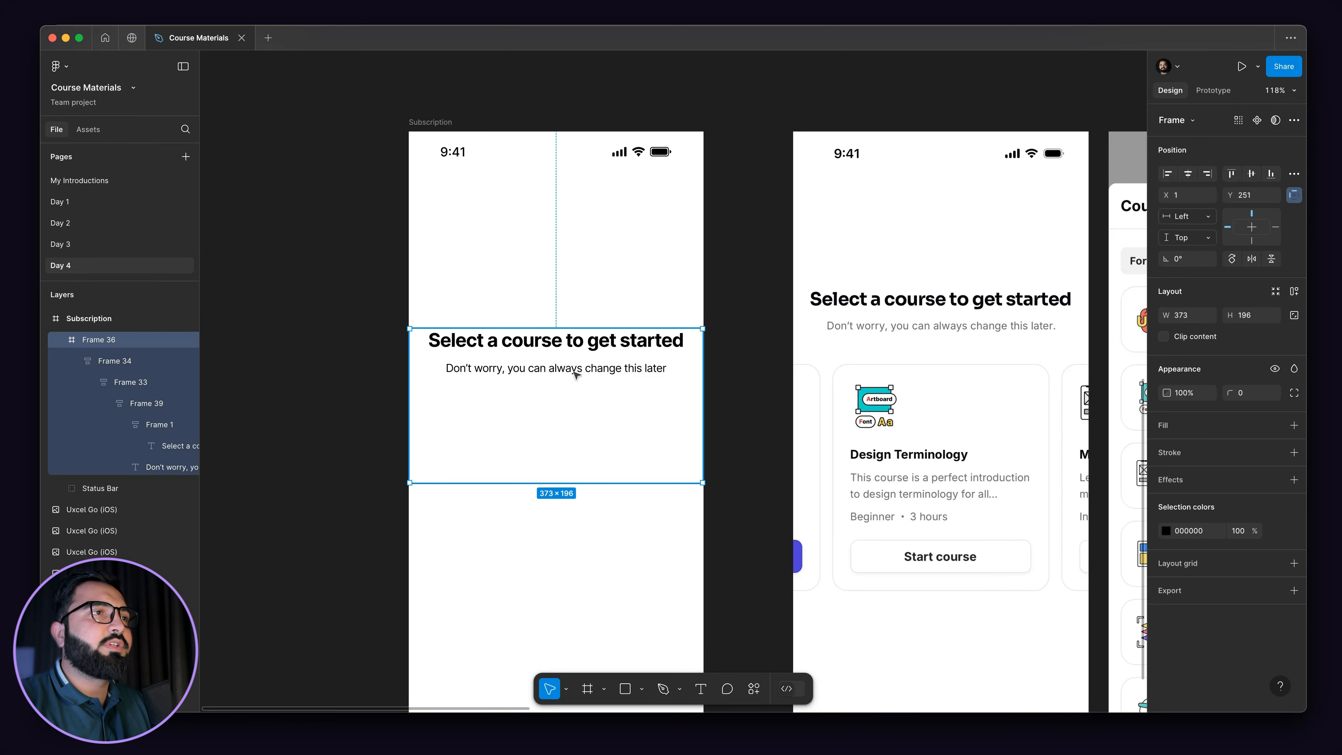
{"action": "key", "text": "super+shift+g"}
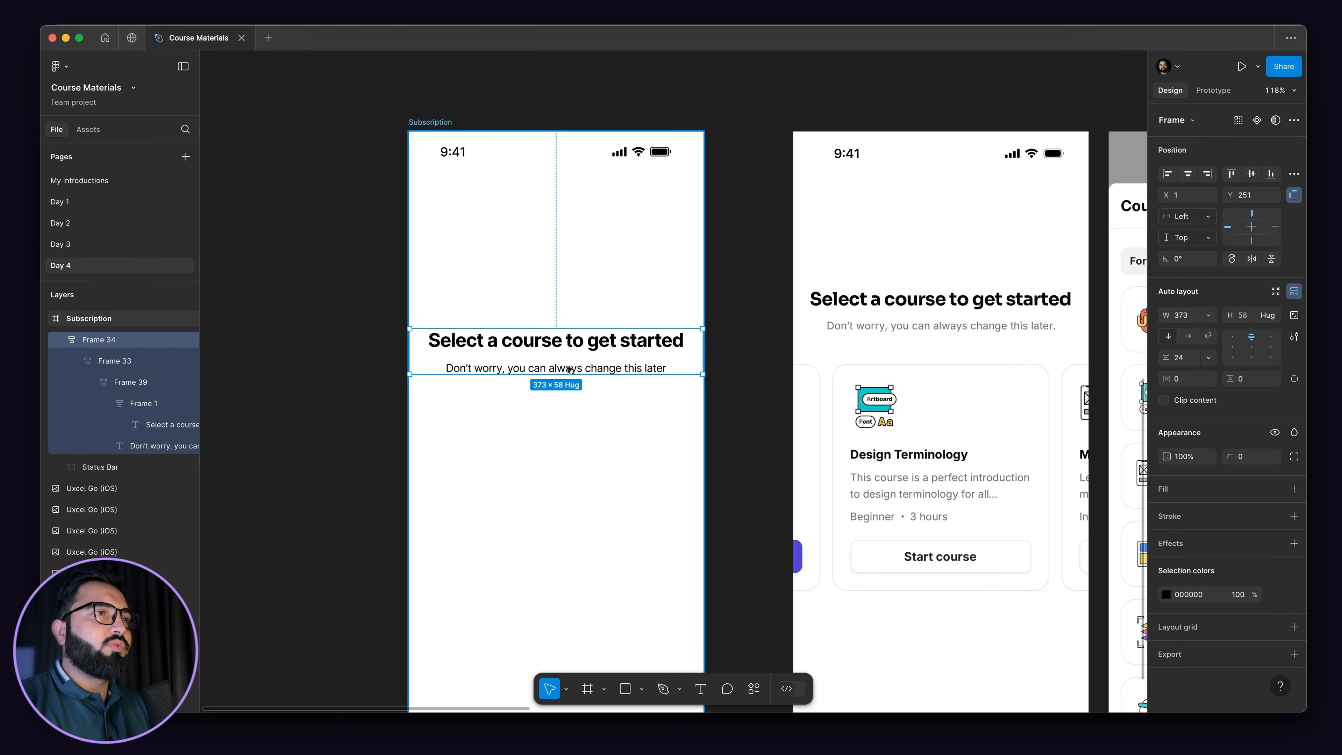
{"action": "left_click_drag", "start_coordinate": [574, 361], "coordinate": [597, 296]}
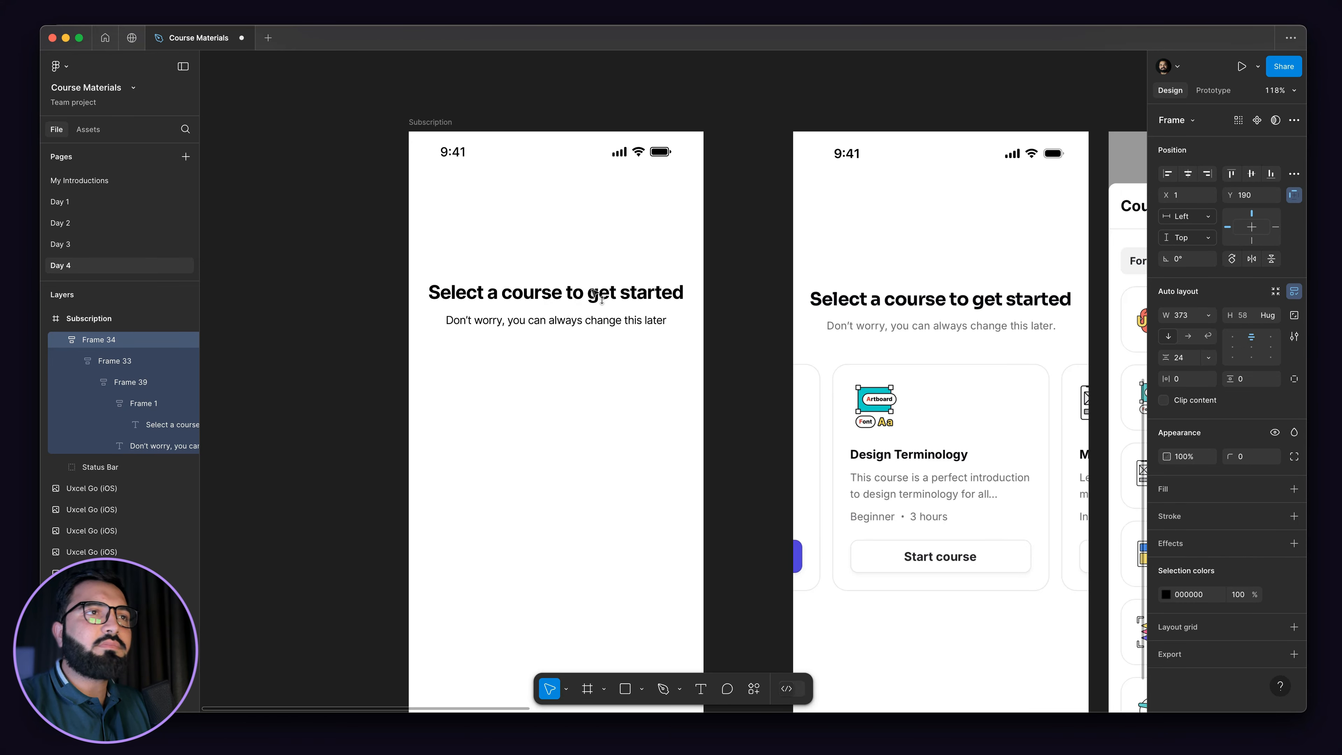
{"action": "scroll", "coordinate": [849, 302], "scroll_direction": "up", "scroll_amount": 2}
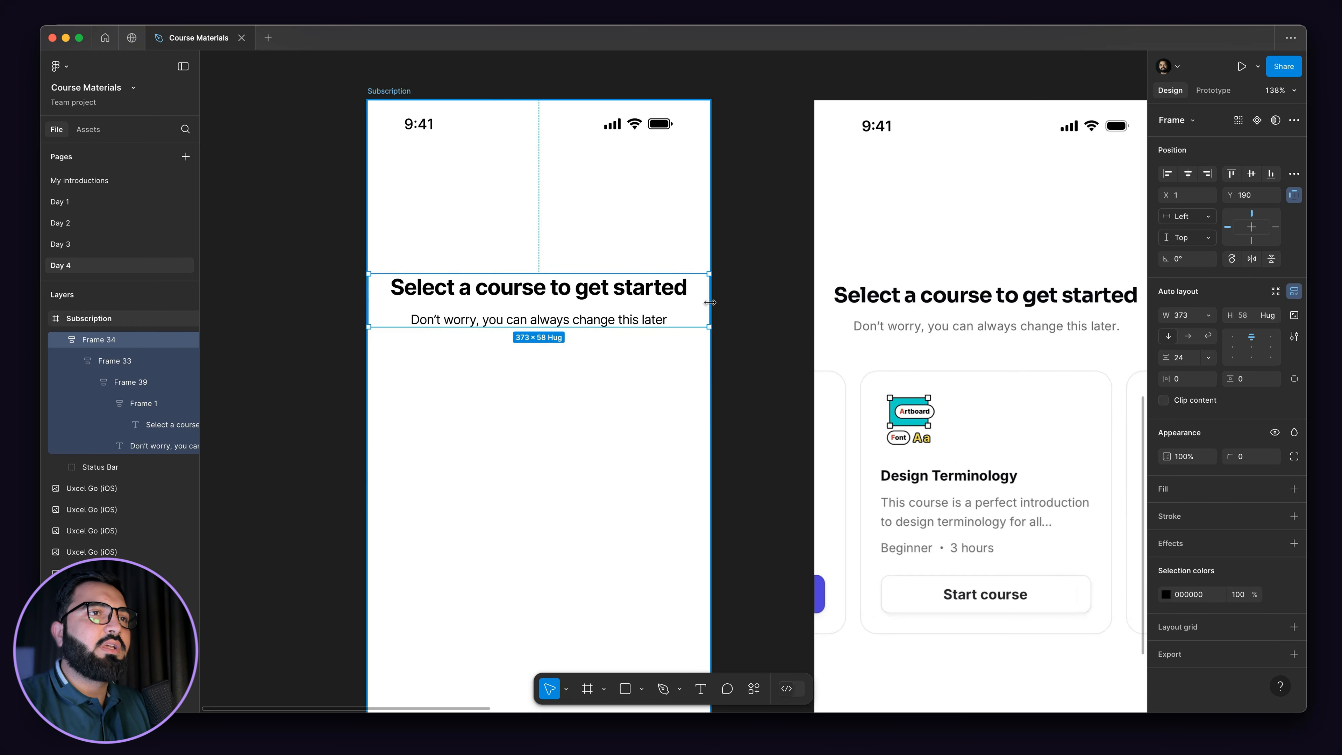
{"action": "left_click_drag", "start_coordinate": [609, 312], "coordinate": [609, 316]}
- Examine the reference screen's Design Terminology course card, its Start course button and the neighbouring cards
{"action": "scroll", "coordinate": [767, 318], "scroll_direction": "down", "scroll_amount": 5}
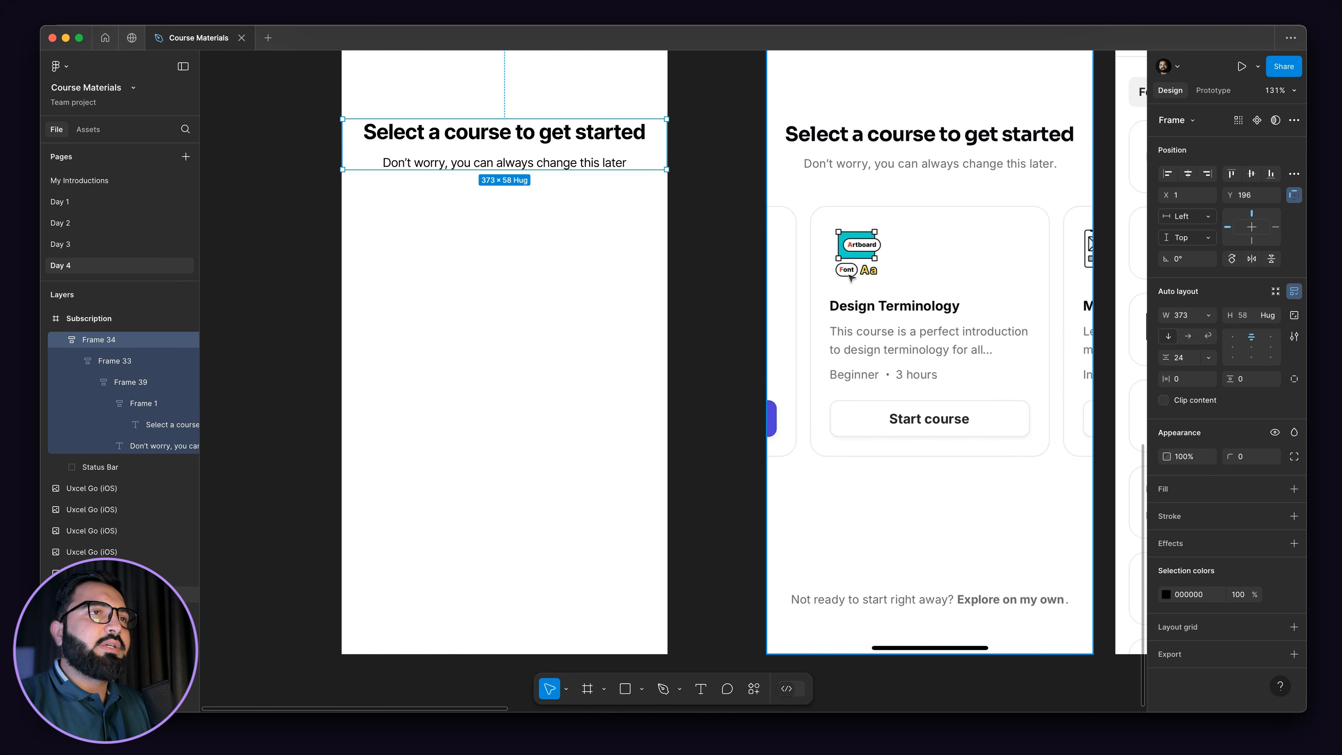
{"action": "scroll", "coordinate": [827, 334], "scroll_direction": "left", "scroll_amount": 5}
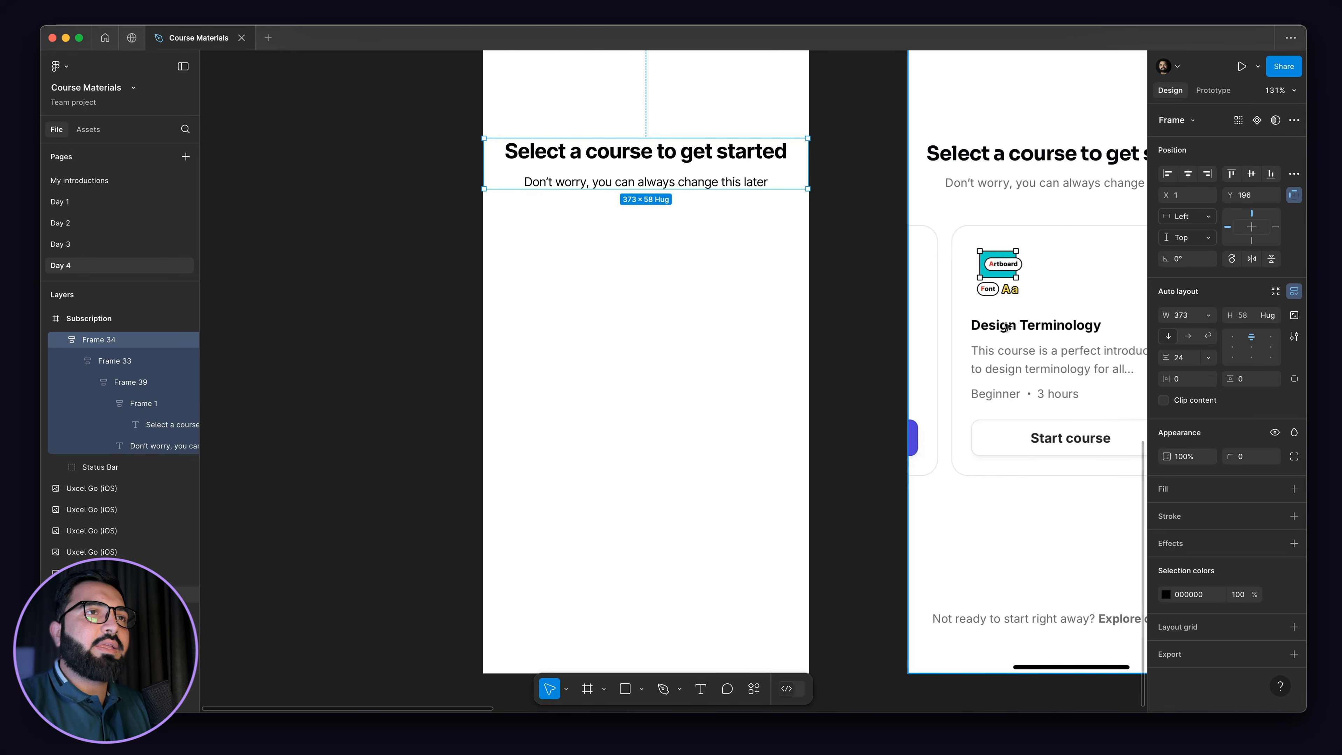
{"action": "scroll", "coordinate": [980, 336], "scroll_direction": "right", "scroll_amount": 5}
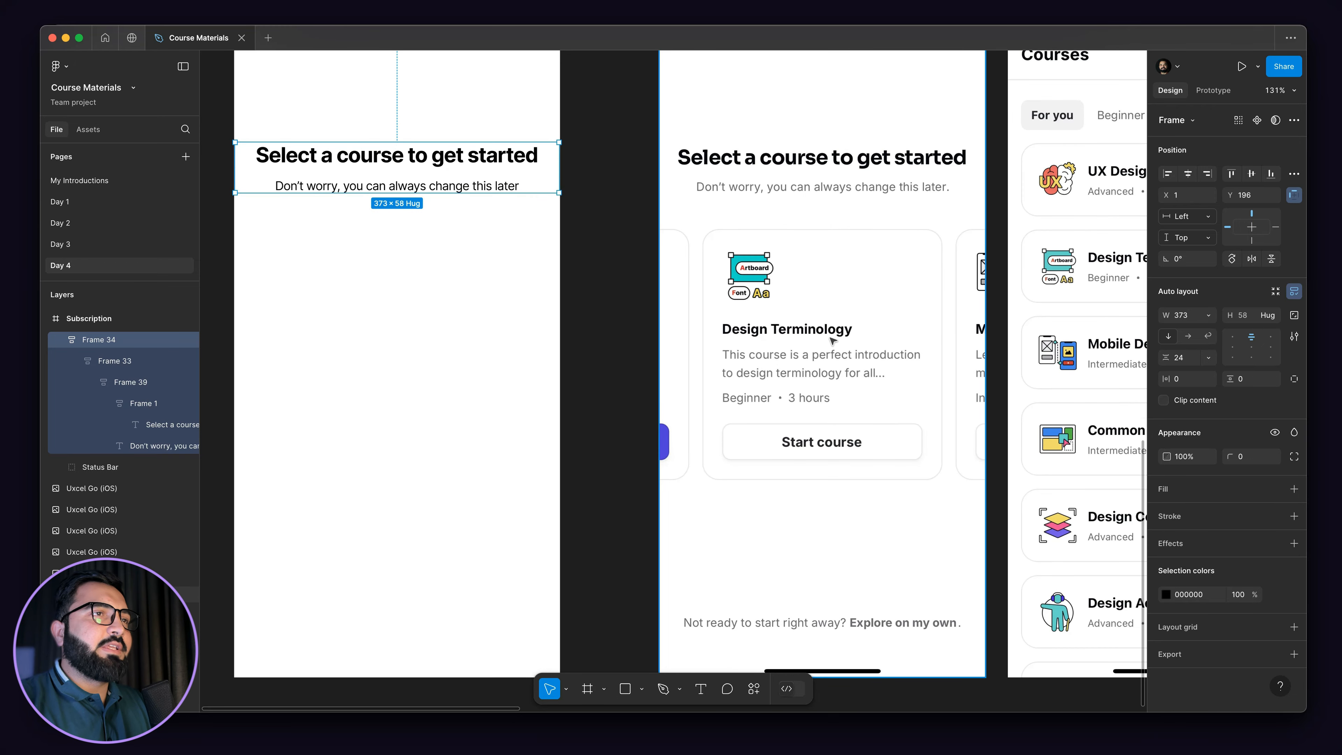
{"action": "scroll", "coordinate": [831, 340], "scroll_direction": "left", "scroll_amount": 3}
{"action": "scroll", "coordinate": [832, 340], "scroll_direction": "down", "scroll_amount": 2}
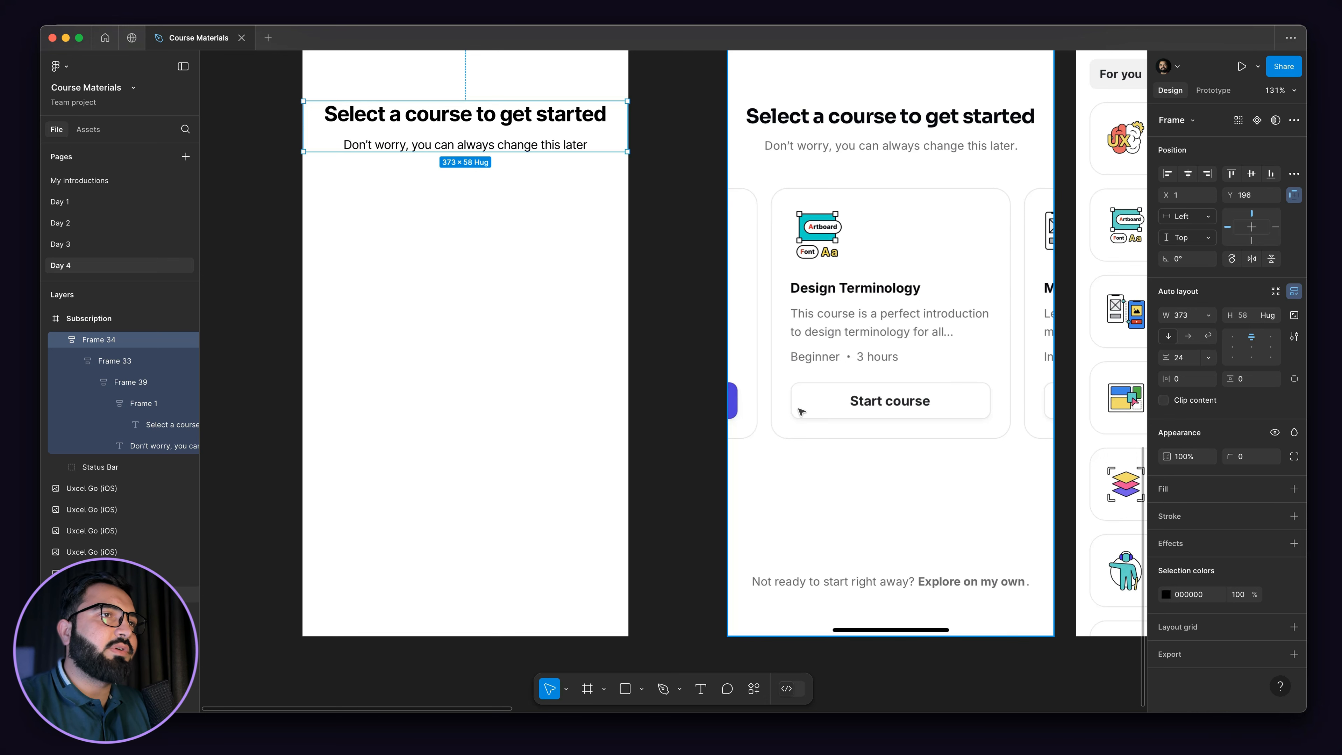
- Find the Iconify plugin with the search term "icon" and run it
{"action": "scroll", "coordinate": [824, 308], "scroll_direction": "up", "scroll_amount": 2}
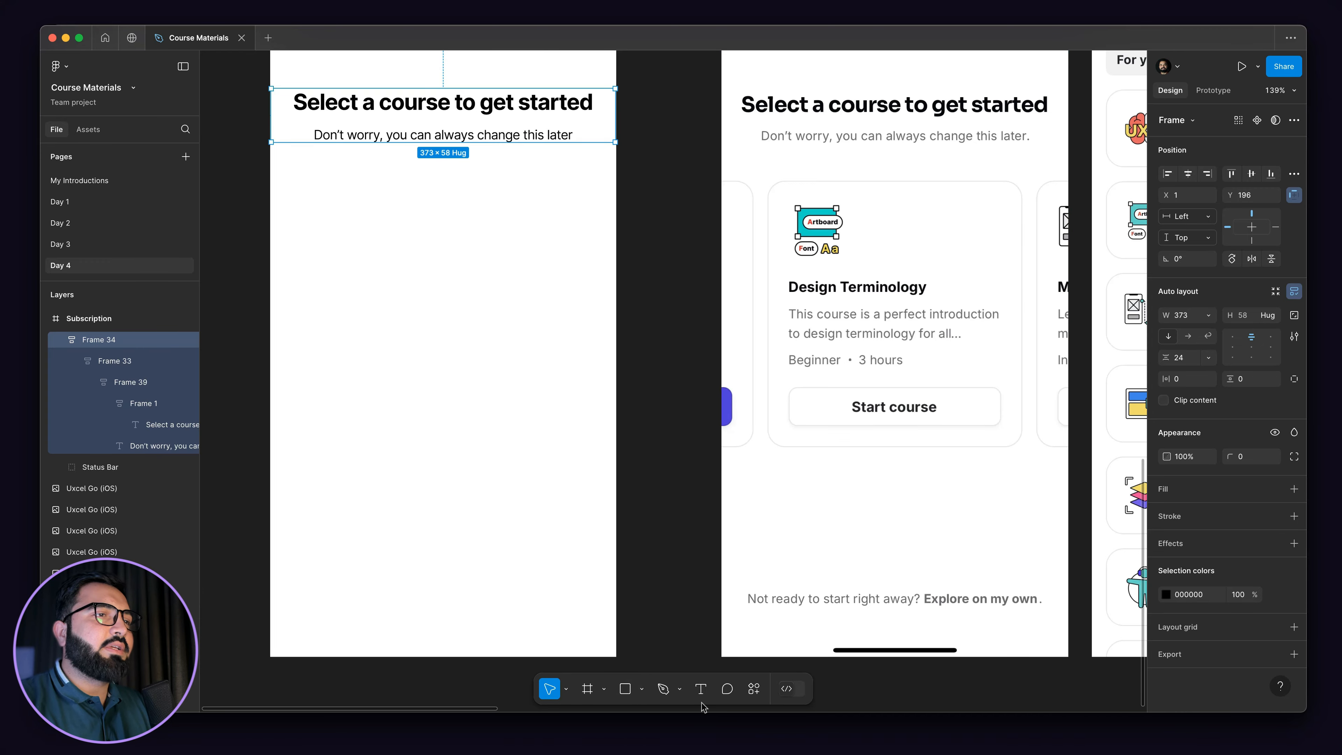
{"action": "left_click", "coordinate": [755, 695]}
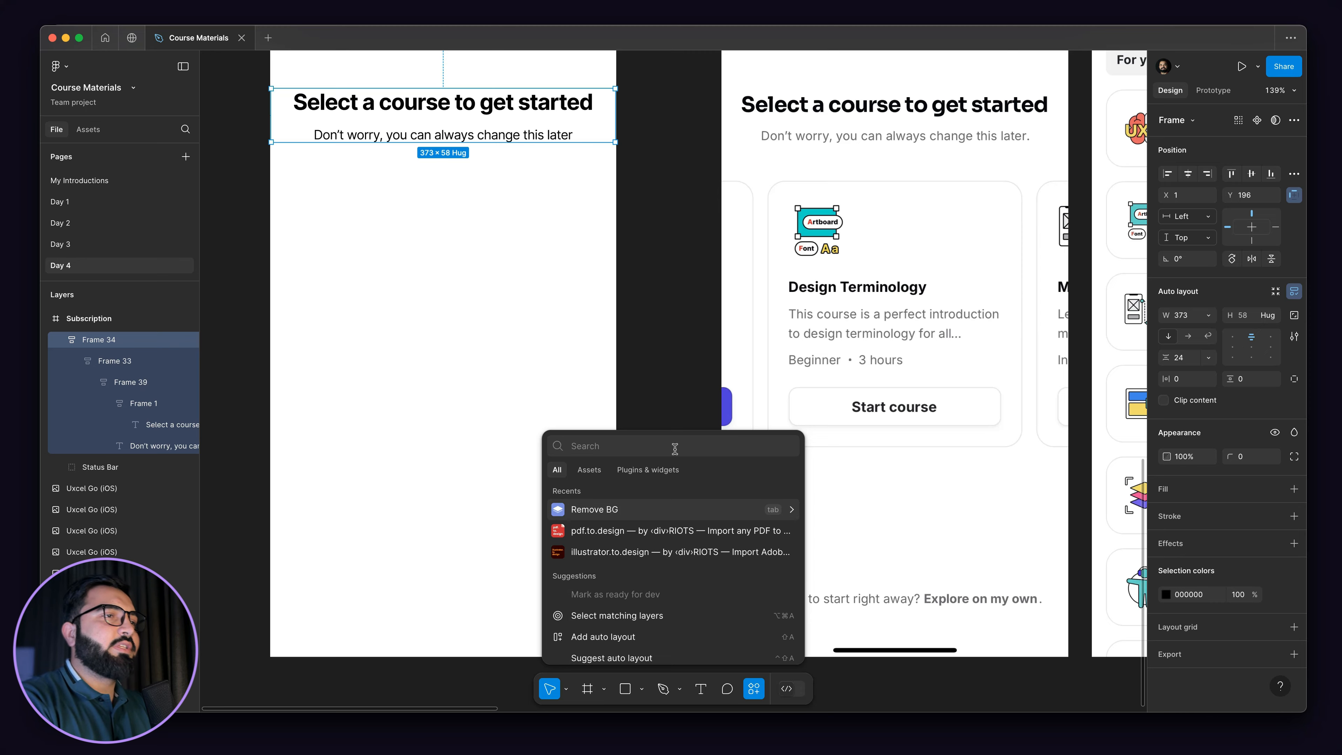
{"action": "type", "text": "icon"}
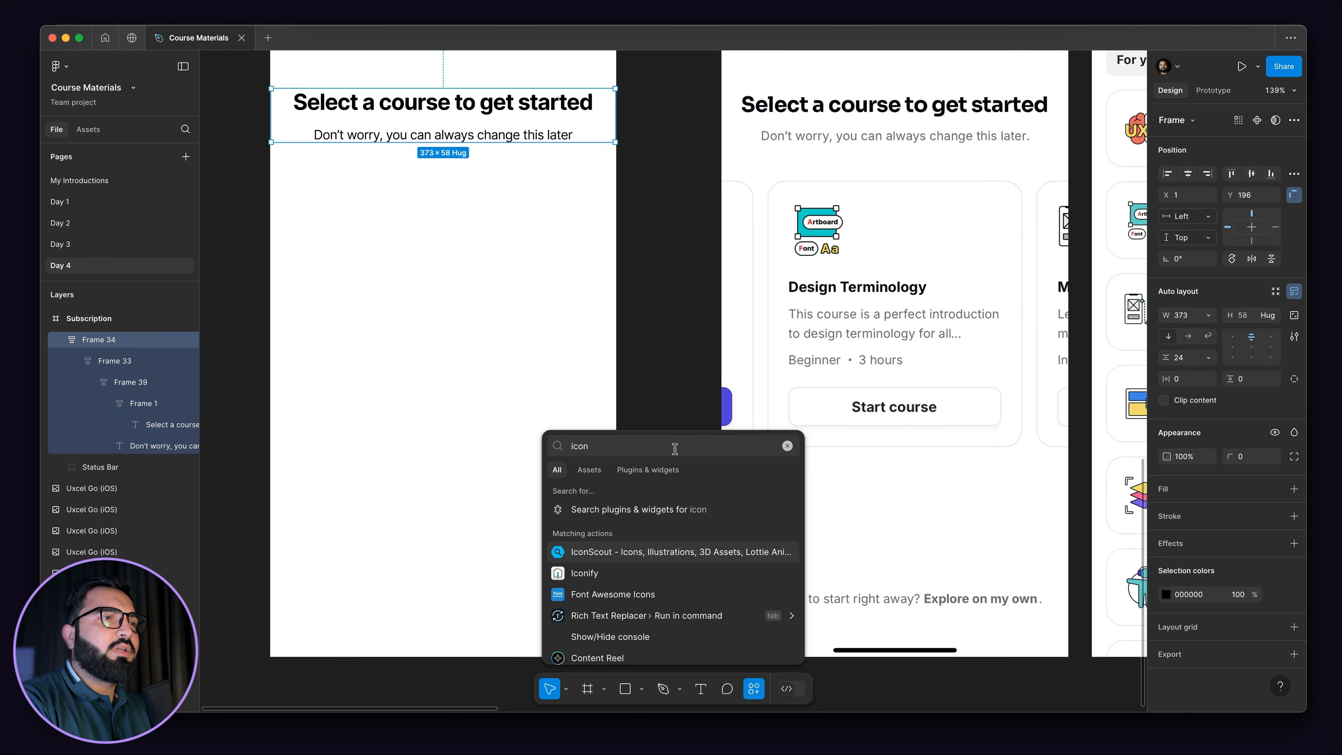
{"action": "key", "text": "Down"}
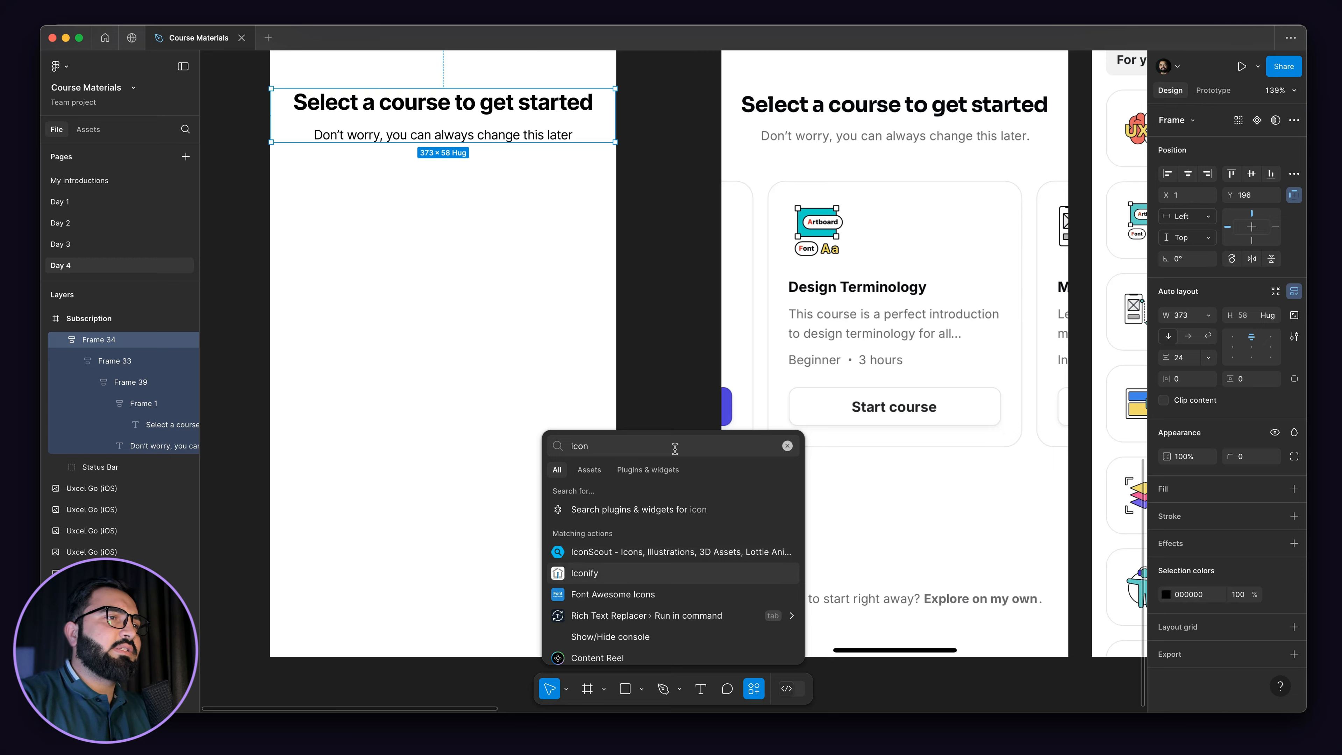
{"action": "key", "text": "Return"}
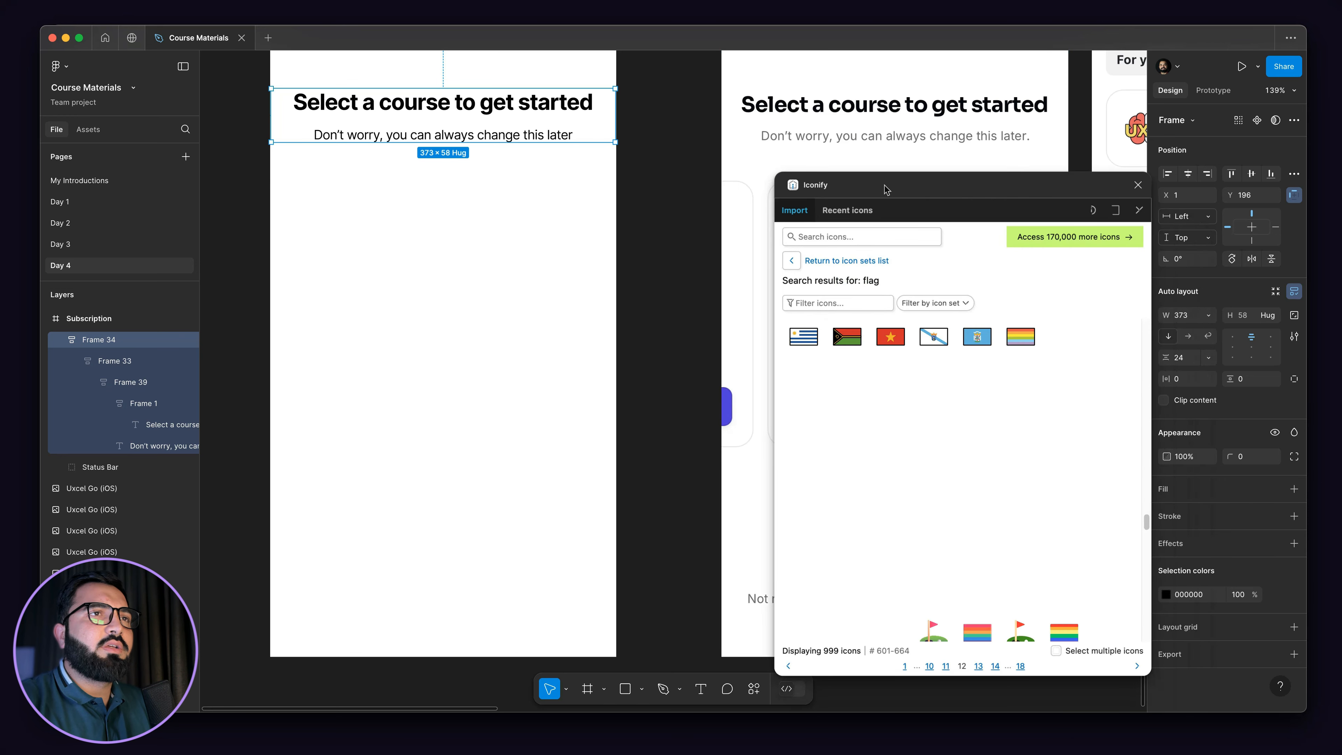
- Search Iconify for "design terminology", moving the plugin window aside so the reference card can be seen
{"action": "left_click", "coordinate": [855, 232]}
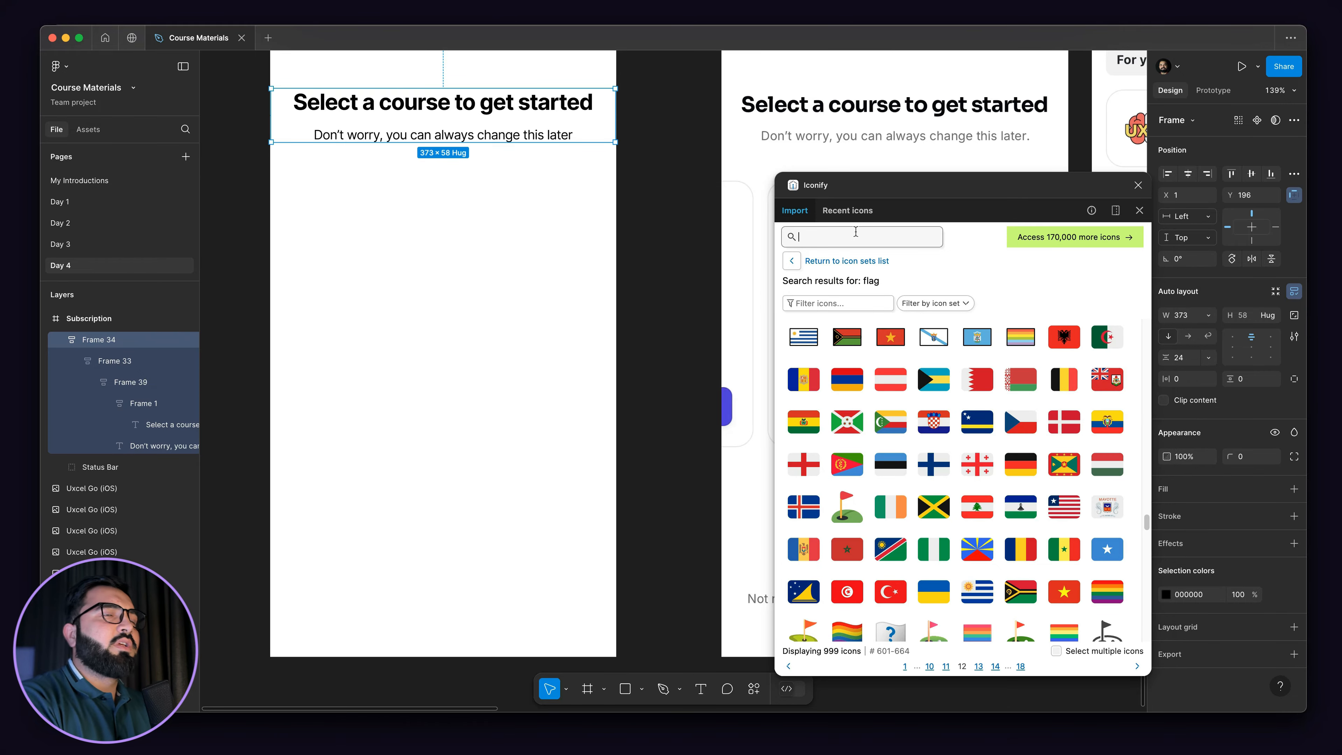
{"action": "left_click_drag", "start_coordinate": [889, 190], "coordinate": [1043, 244]}
{"action": "left_click", "coordinate": [1010, 299]}
{"action": "type", "text": "design terminology"}
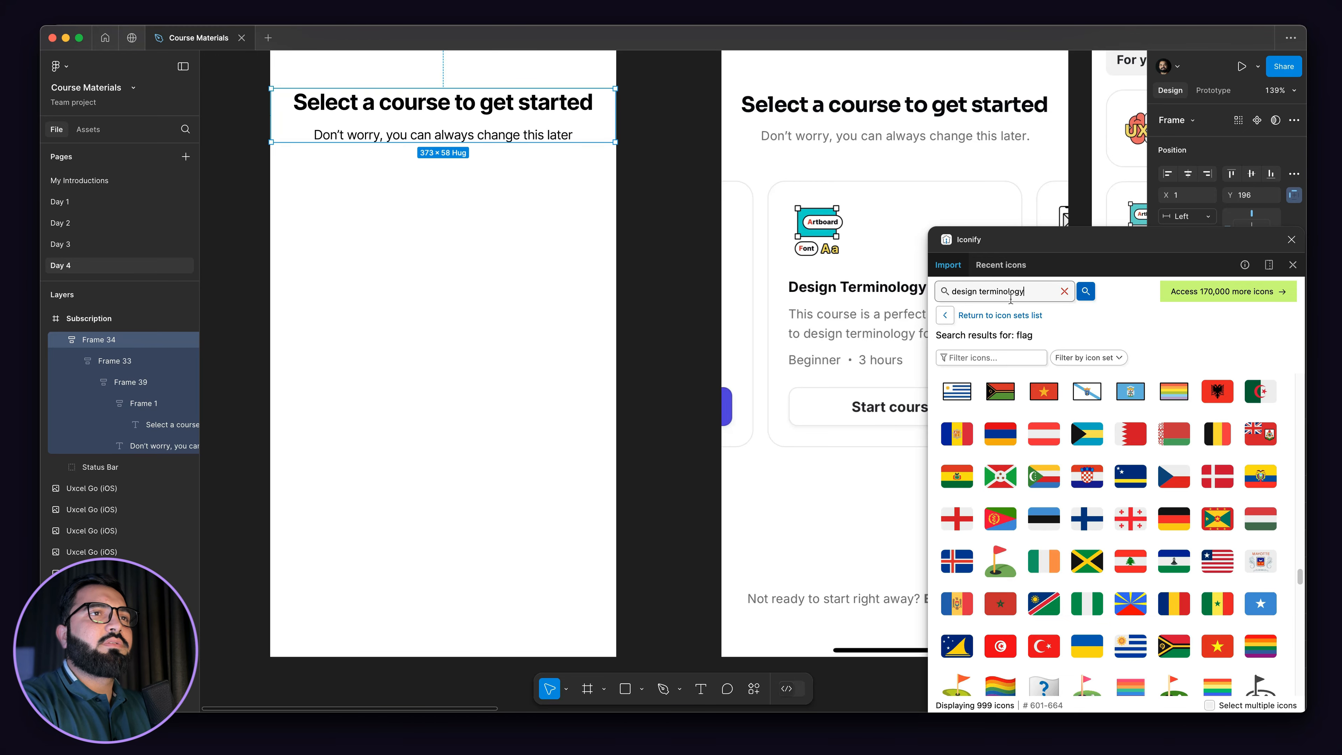
{"action": "key", "text": "Return"}
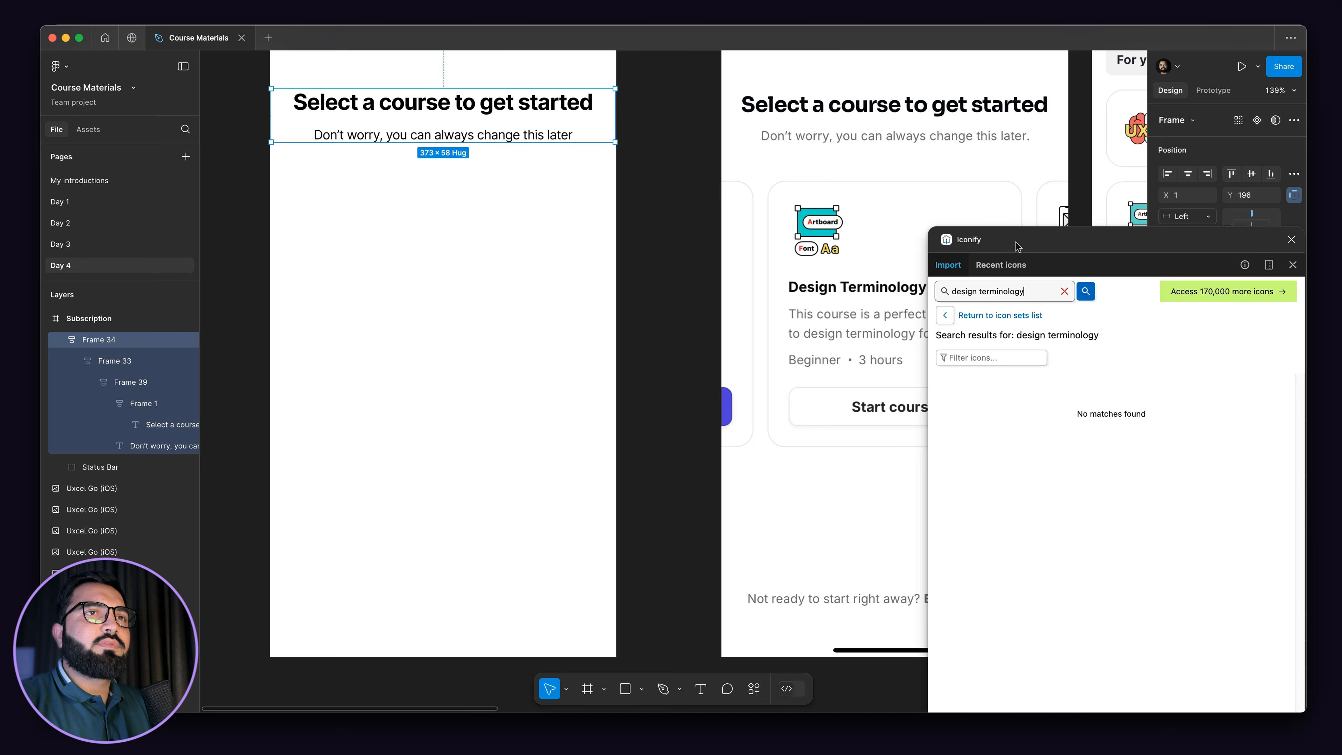
{"action": "left_click_drag", "start_coordinate": [1016, 241], "coordinate": [1007, 202]}
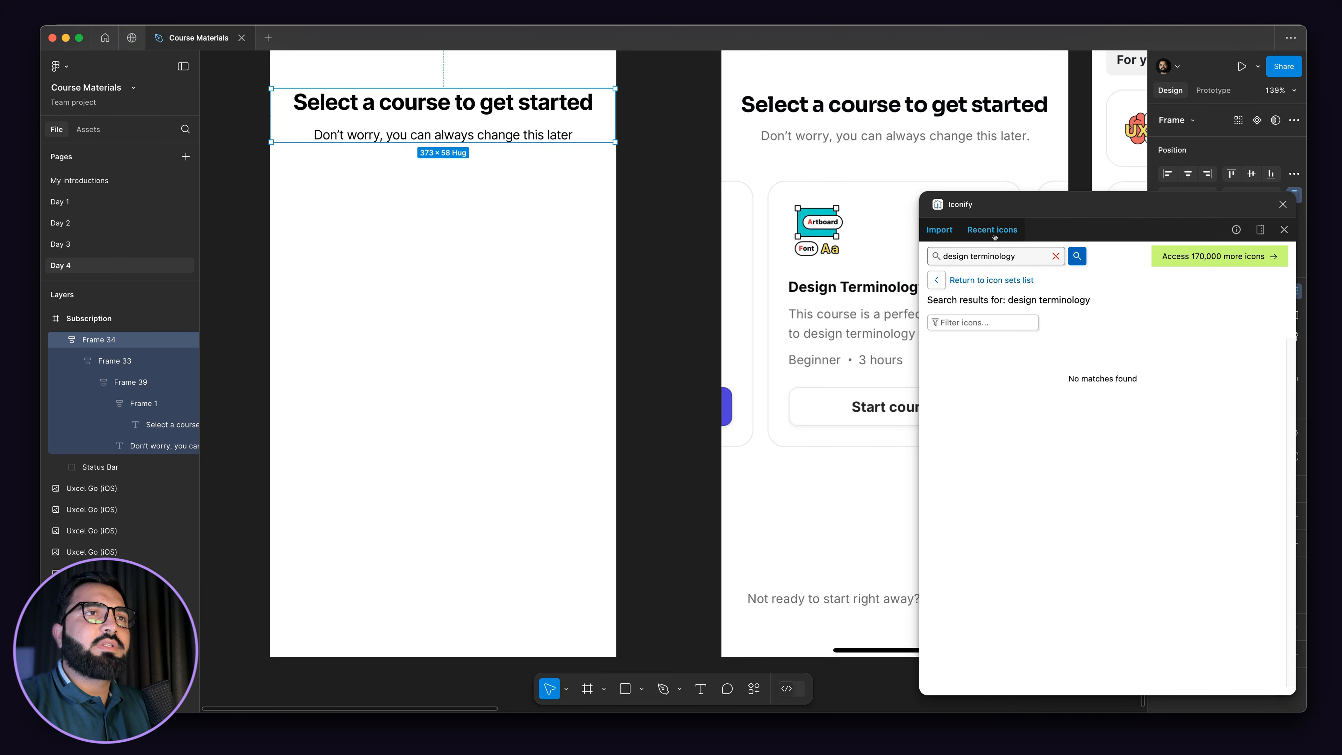
- Search Iconify for "design" instead
{"action": "triple_click", "coordinate": [989, 255]}
{"action": "type", "text": "design"}
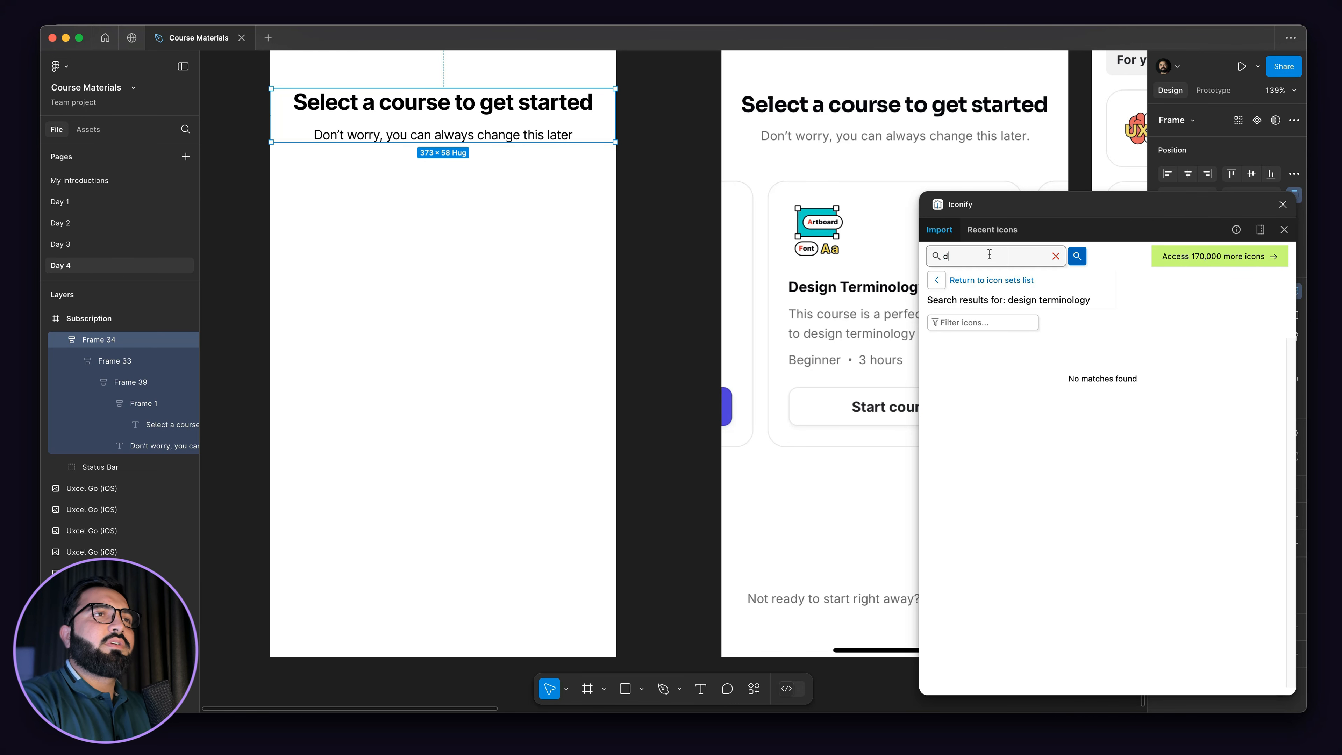
{"action": "key", "text": "Return"}
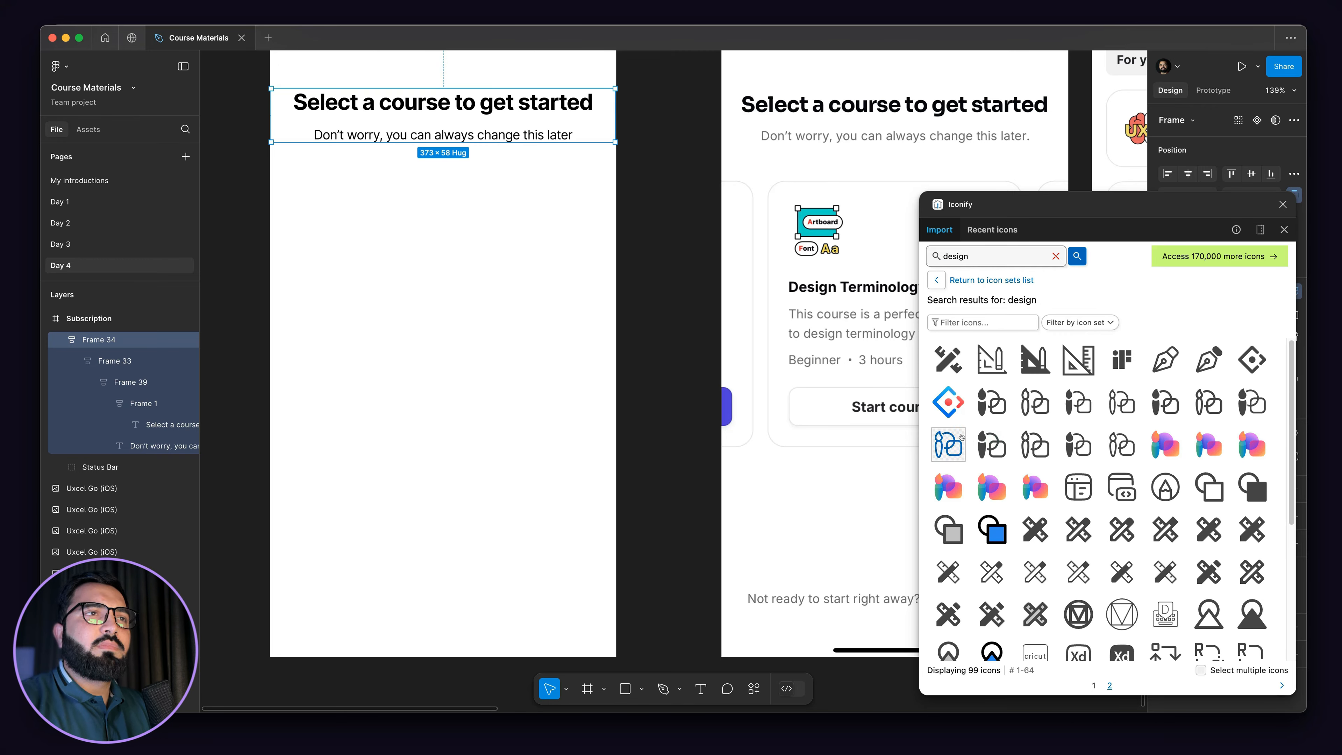
{"action": "double_click", "coordinate": [960, 257]}
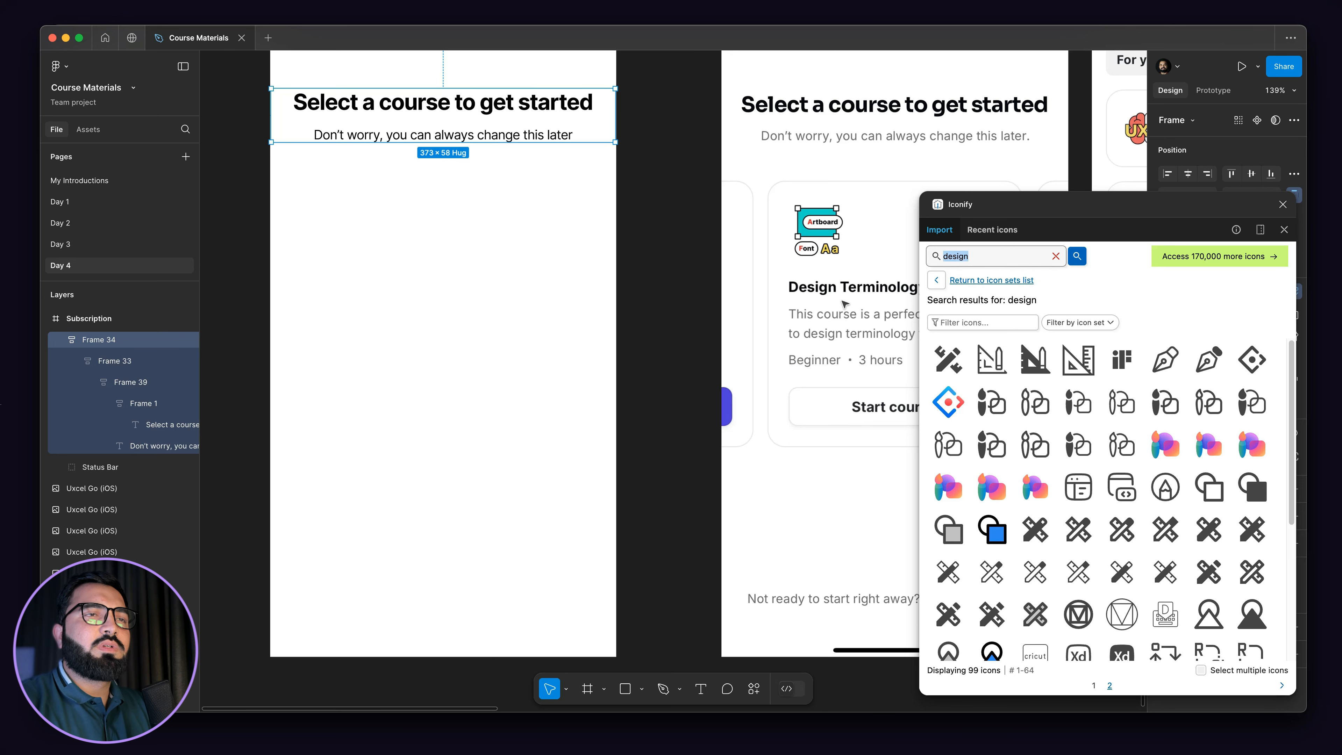
- Compare the "design" icon results with the Artboard and Font illustration on the reference course card
{"action": "scroll", "coordinate": [810, 233], "scroll_direction": "up", "scroll_amount": 5}
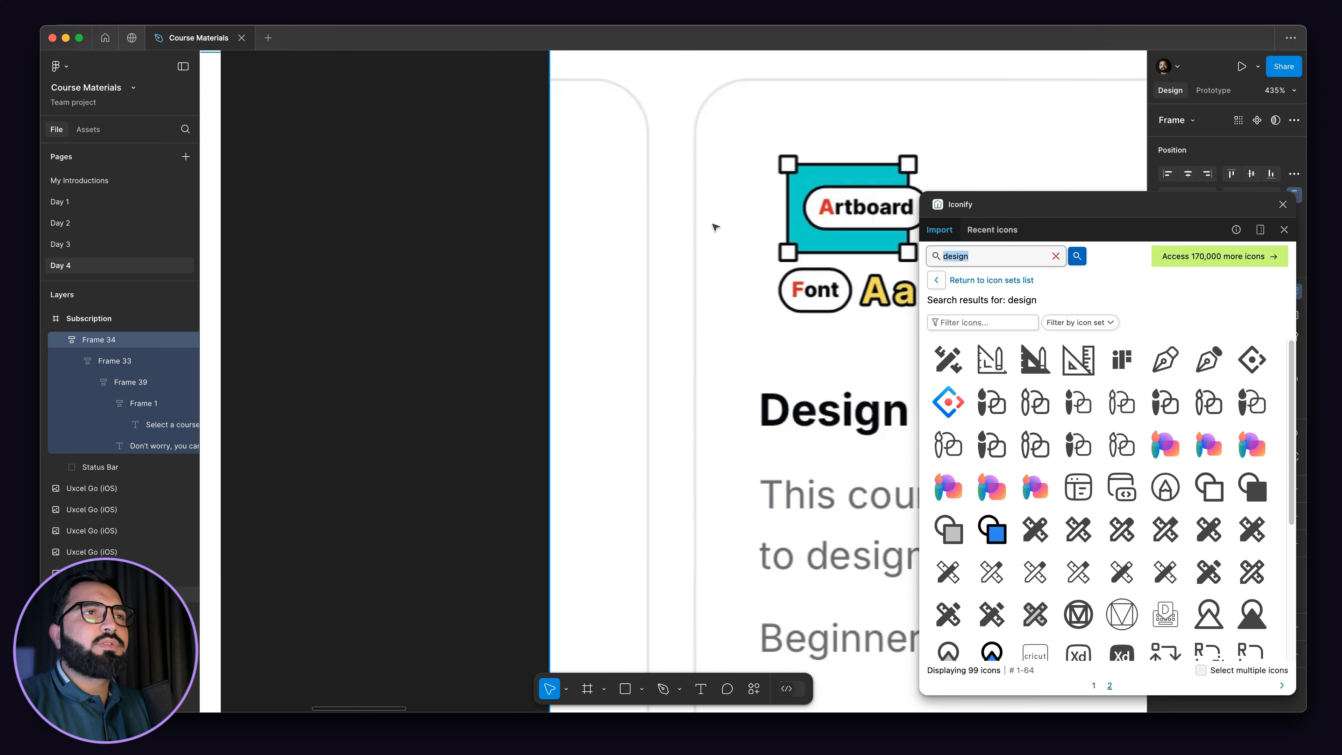
{"action": "scroll", "coordinate": [717, 225], "scroll_direction": "up", "scroll_amount": 2}
{"action": "scroll", "coordinate": [826, 277], "scroll_direction": "down", "scroll_amount": 3}
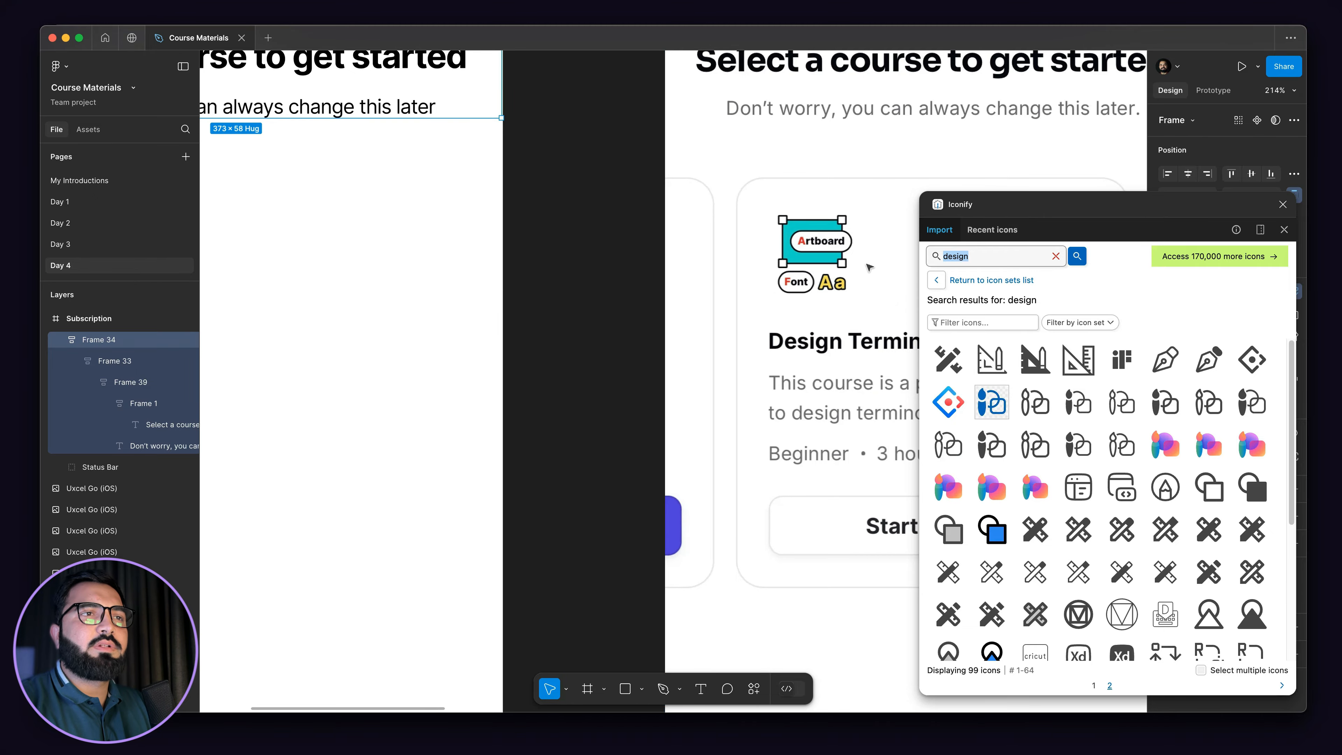
{"action": "scroll", "coordinate": [854, 238], "scroll_direction": "up", "scroll_amount": 3}
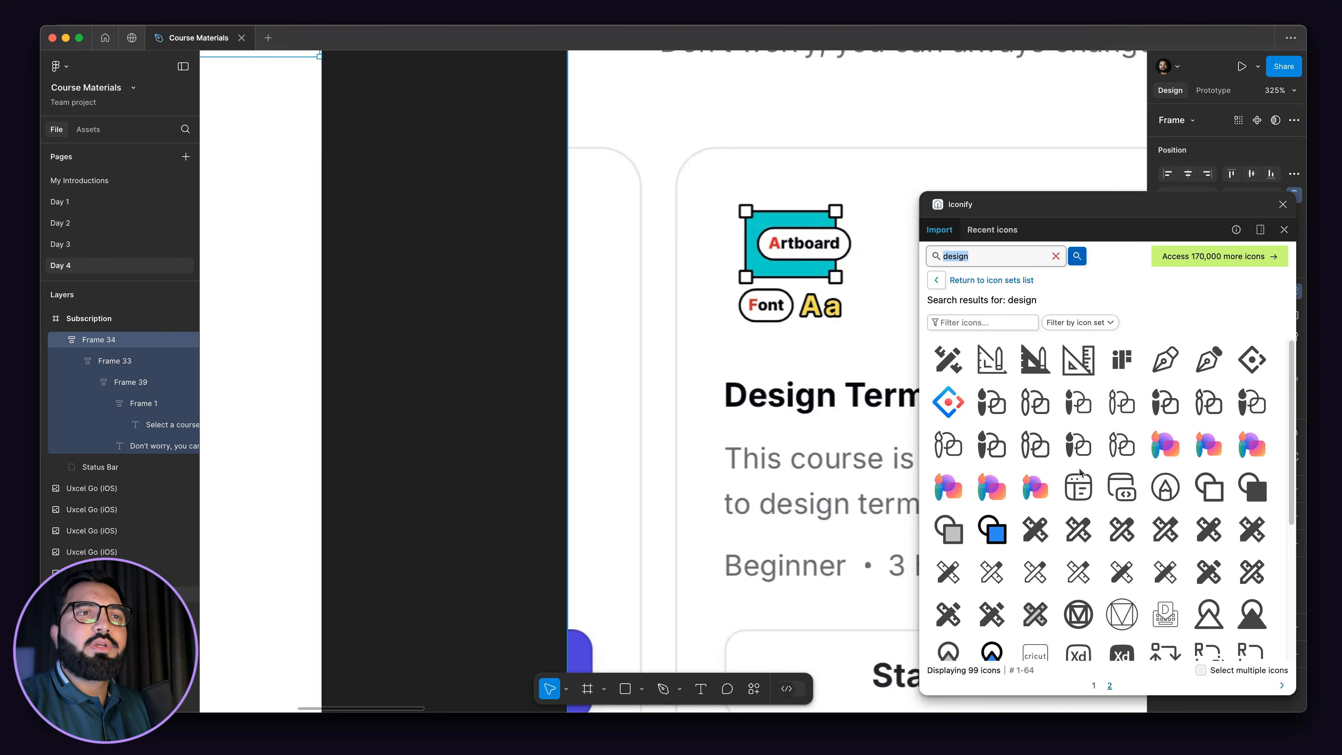
{"action": "scroll", "coordinate": [1072, 465], "scroll_direction": "down", "scroll_amount": 4}
{"action": "scroll", "coordinate": [1071, 465], "scroll_direction": "down", "scroll_amount": 2}
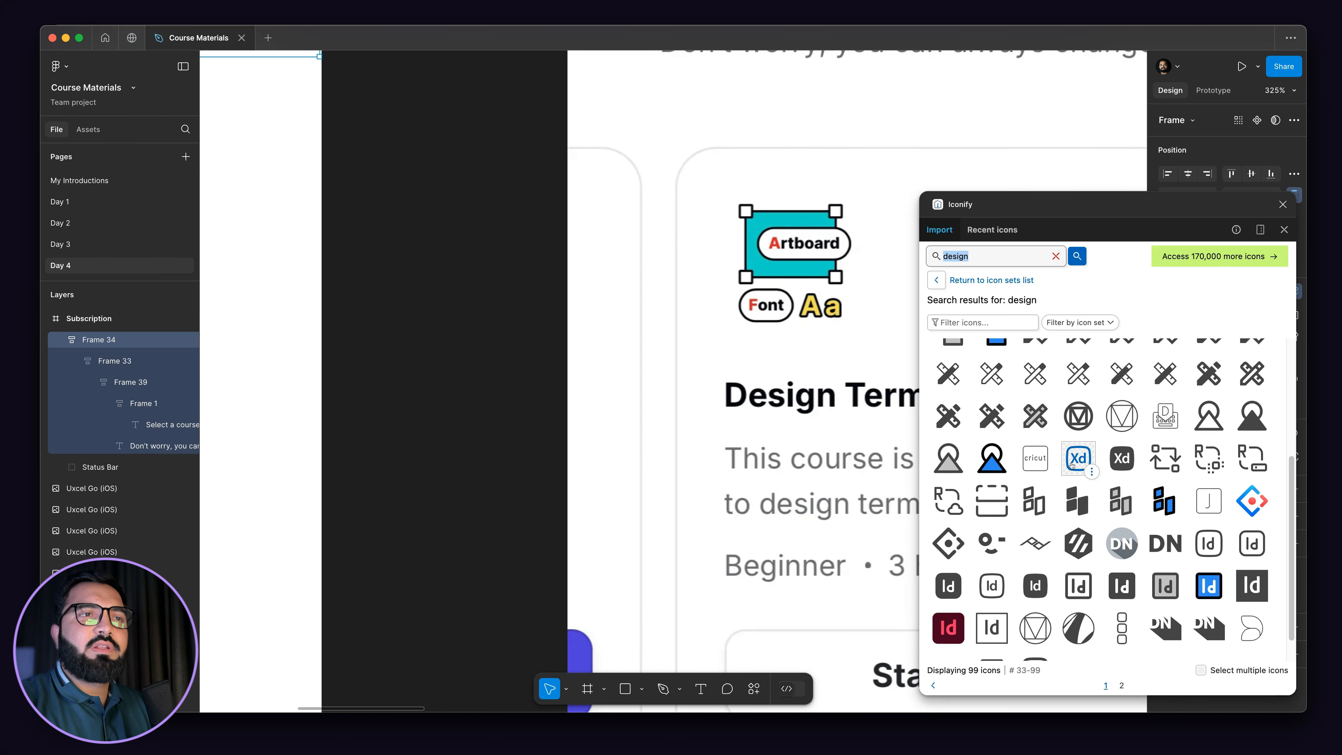
{"action": "scroll", "coordinate": [1059, 491], "scroll_direction": "up", "scroll_amount": 5}
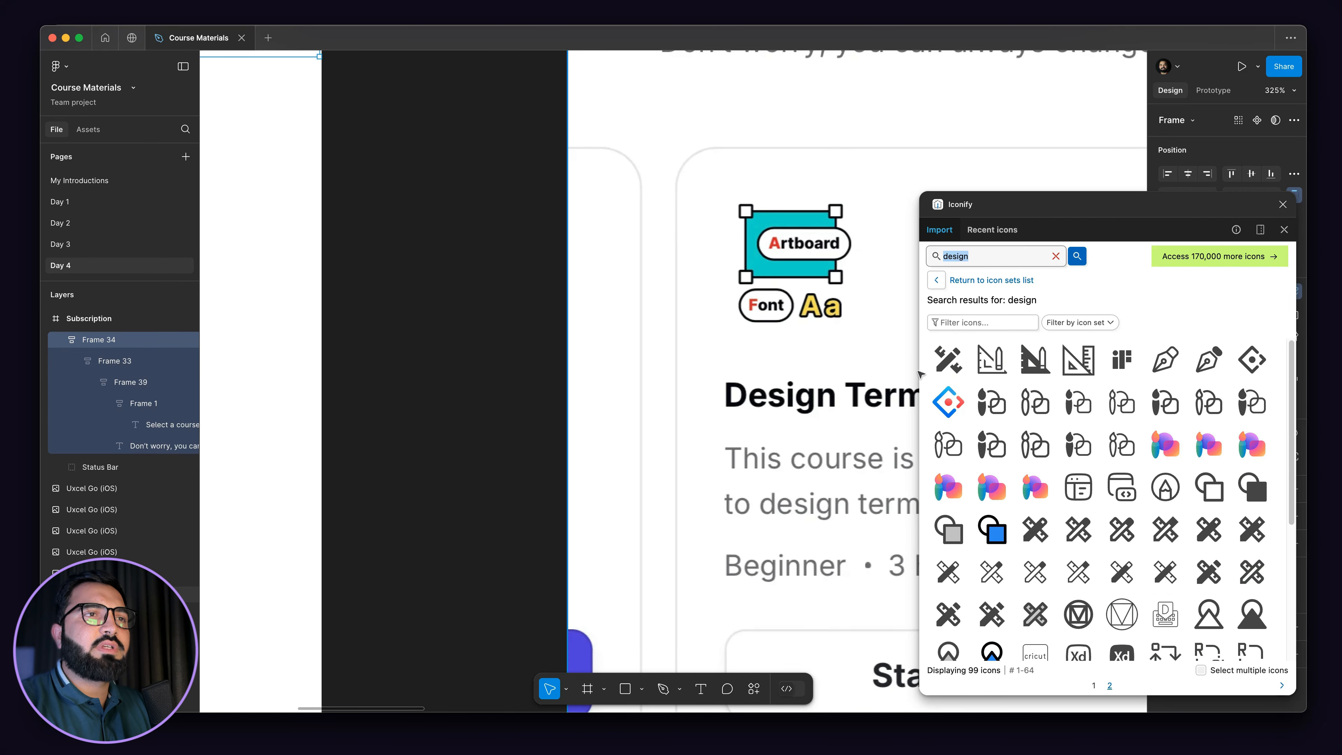
{"action": "scroll", "coordinate": [918, 375], "scroll_direction": "down", "scroll_amount": 5}
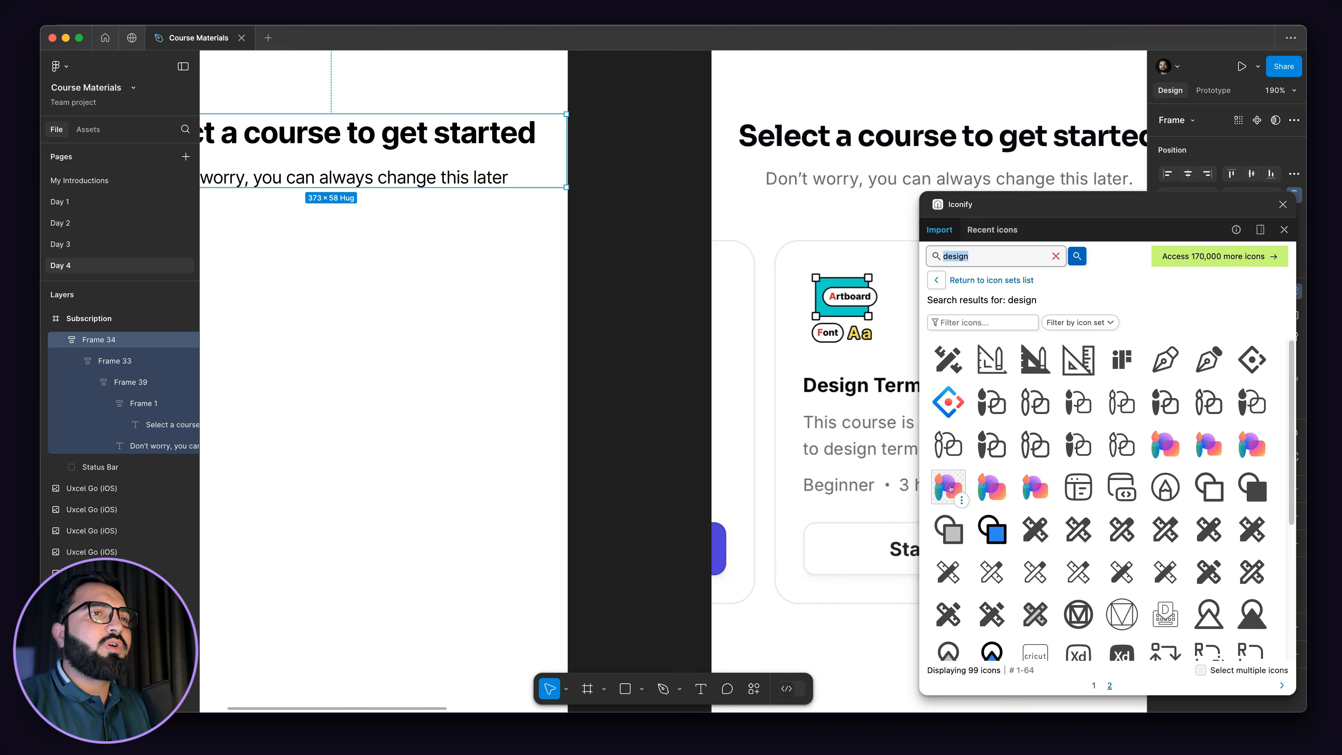
- Insert the colourful fluent-color design-ideas-28 icon below the subtitle, close Iconify, and move the icon to X 65, Y 332
{"action": "left_click_drag", "start_coordinate": [961, 481], "coordinate": [420, 302]}
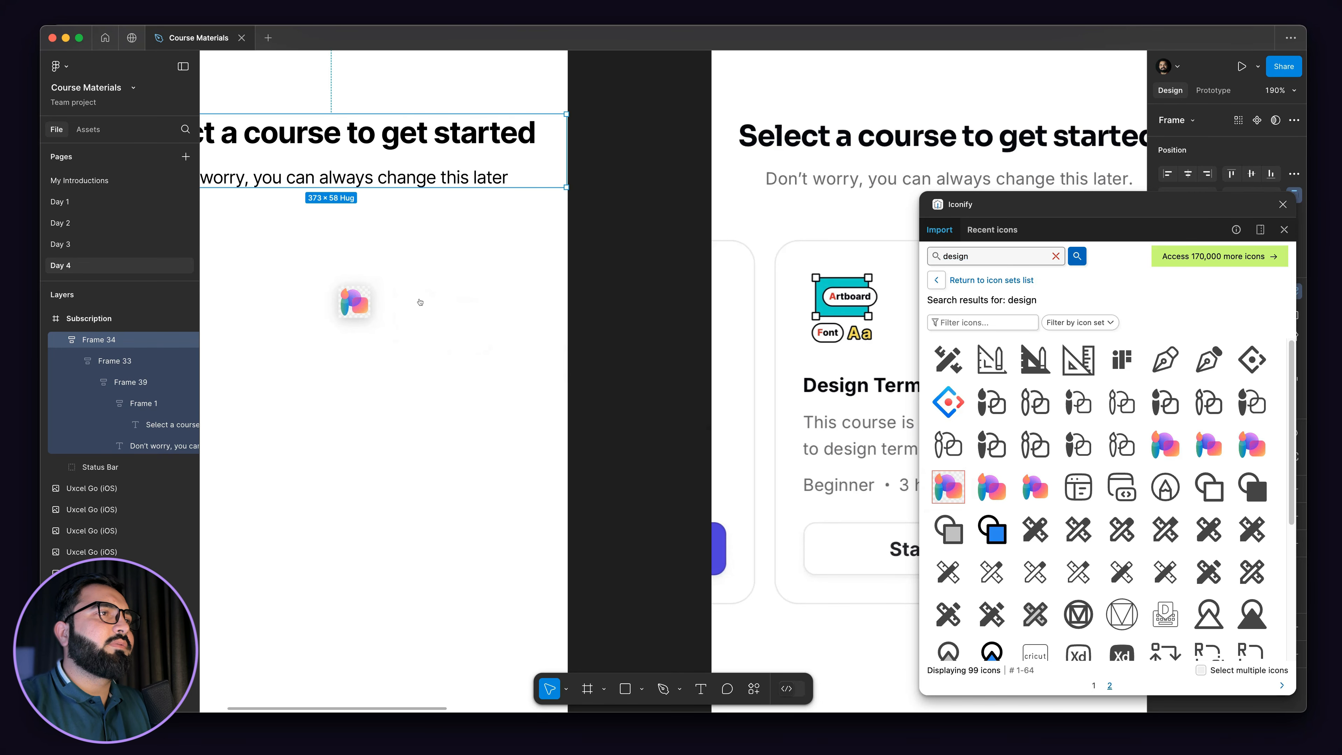
{"action": "left_click", "coordinate": [1282, 205]}
{"action": "left_click", "coordinate": [562, 347]}
{"action": "scroll", "coordinate": [529, 264], "scroll_direction": "left", "scroll_amount": 3}
{"action": "scroll", "coordinate": [529, 265], "scroll_direction": "down", "scroll_amount": 1}
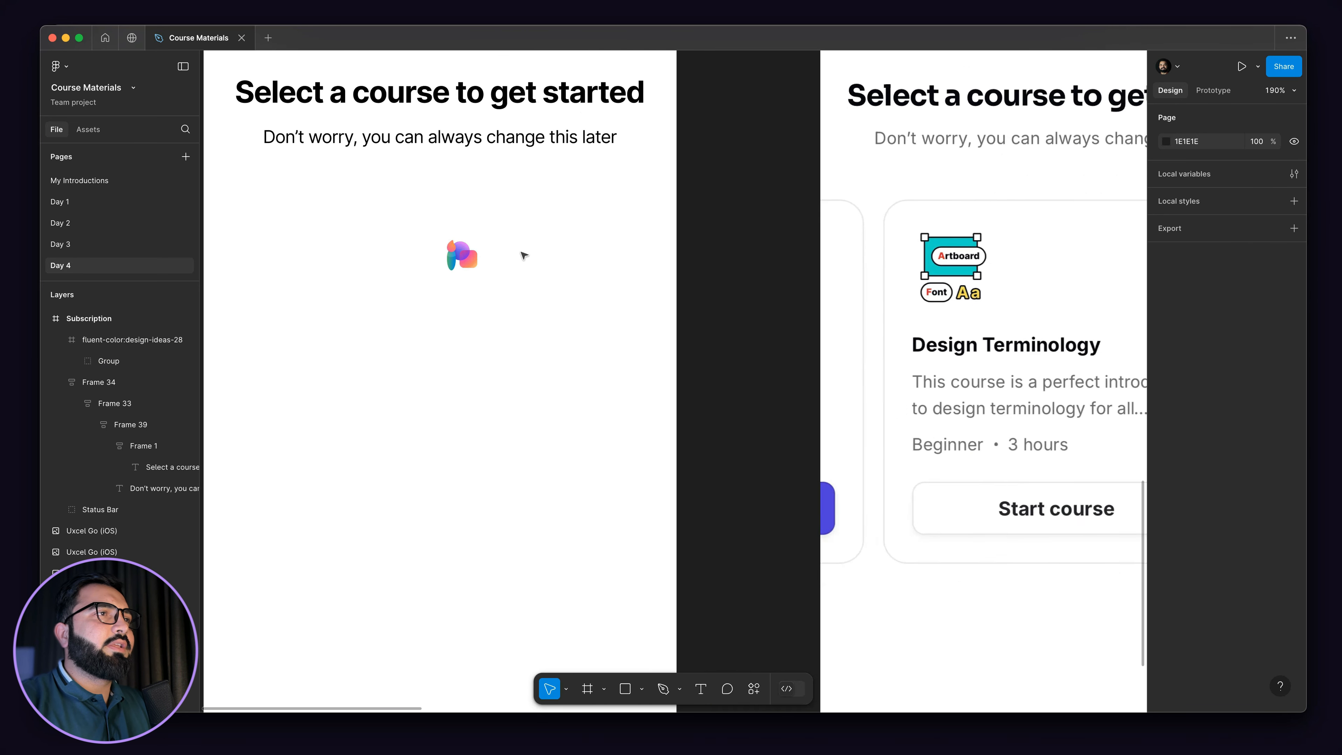
{"action": "left_click_drag", "start_coordinate": [509, 243], "coordinate": [351, 251]}
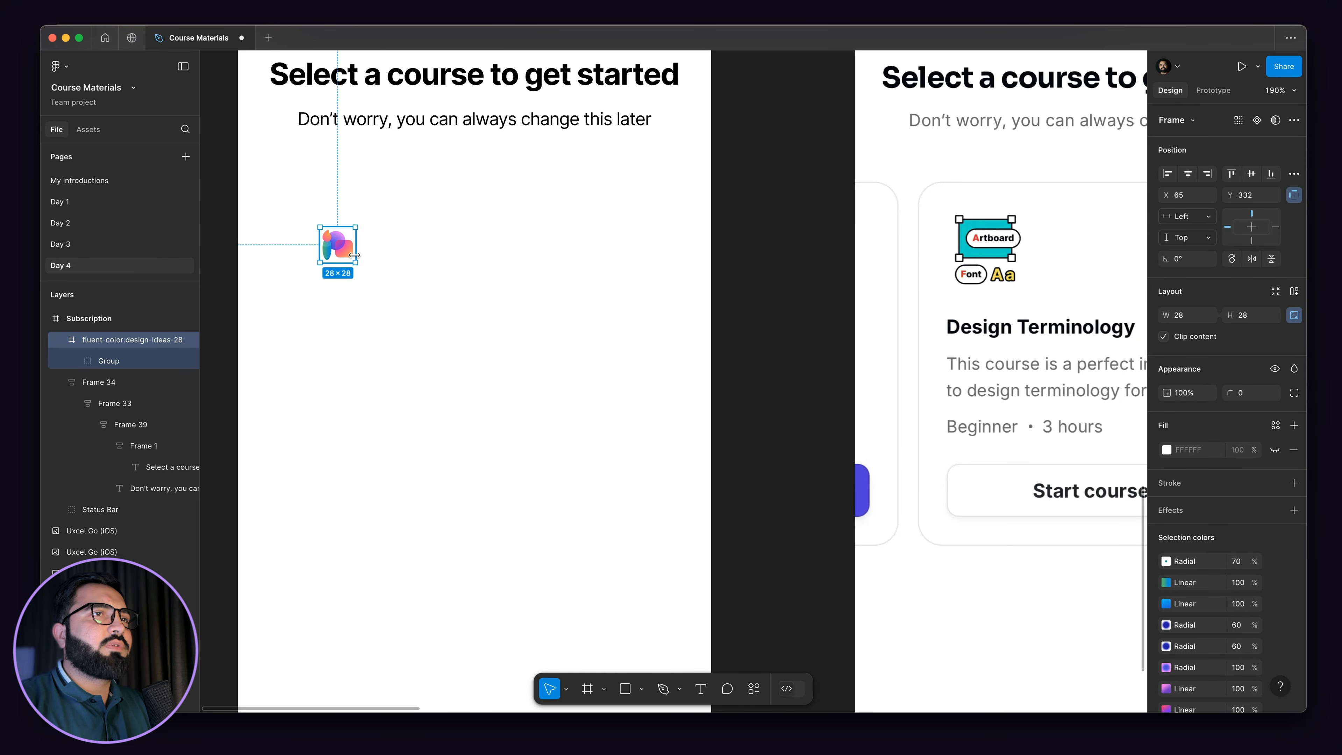
- Add the text "Design Terminology" below the icon as the course card's title
{"action": "scroll", "coordinate": [349, 248], "scroll_direction": "down", "scroll_amount": 3}
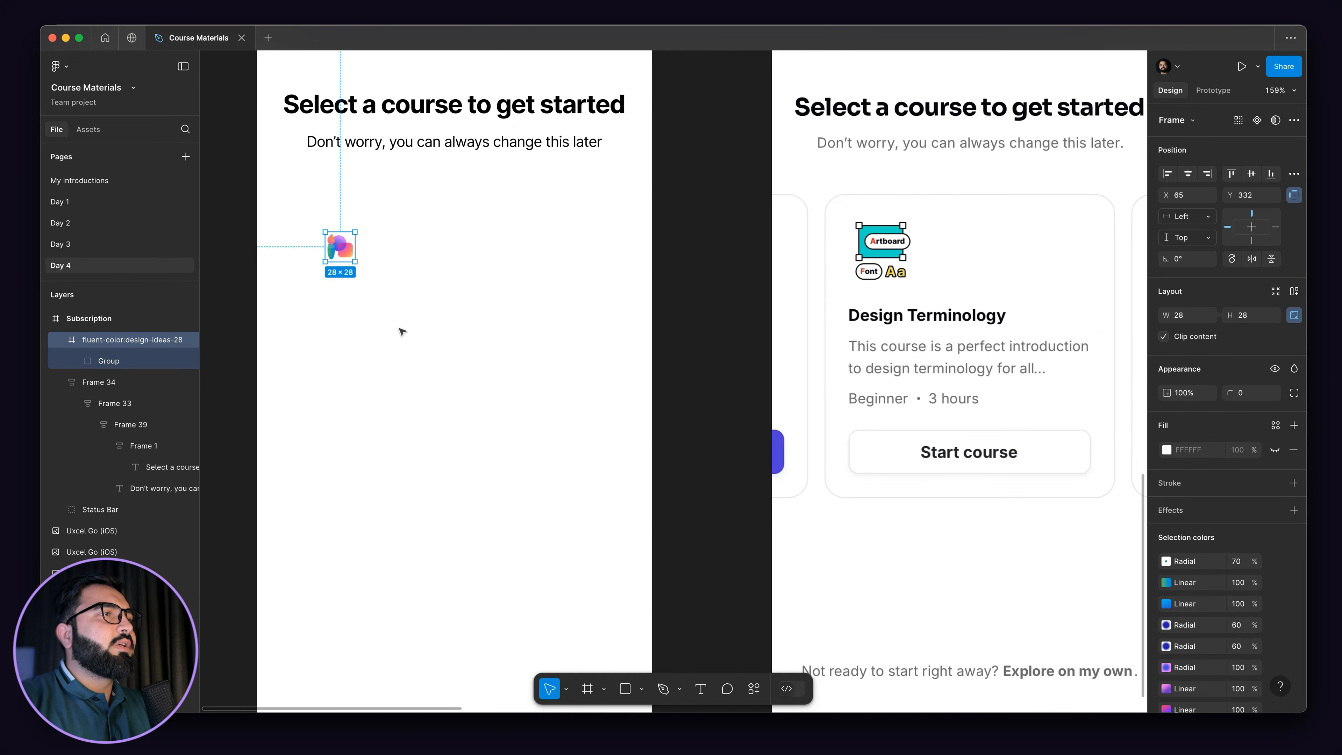
{"action": "key", "text": "t"}
{"action": "left_click", "coordinate": [400, 312]}
{"action": "type", "text": "Des"}
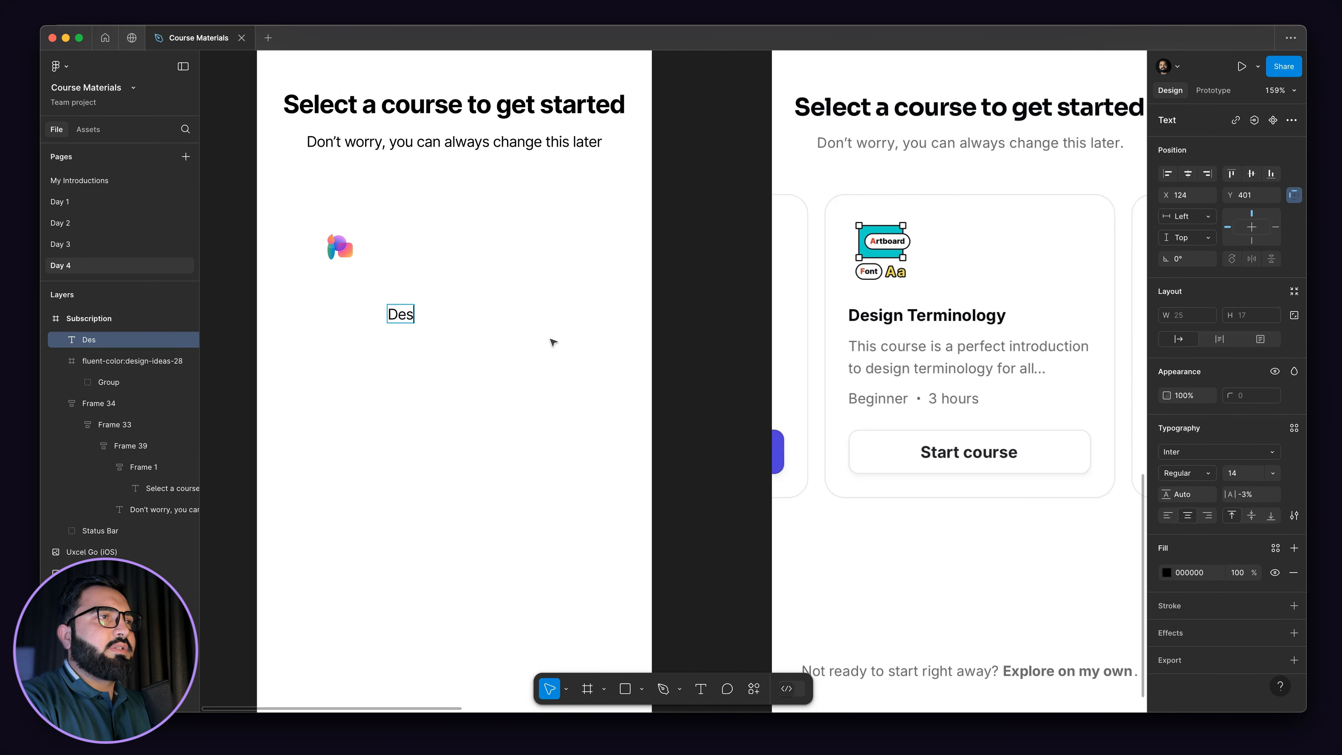
{"action": "type", "text": "ign Term"}
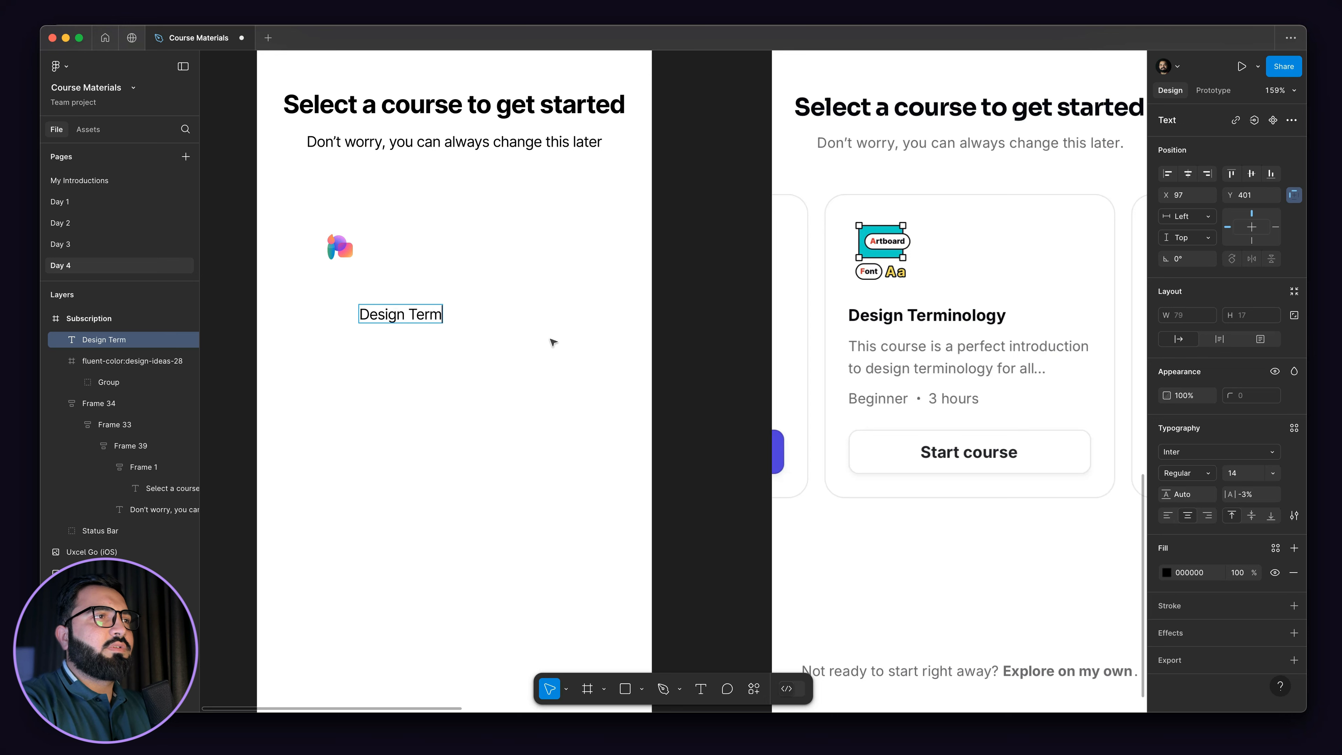
{"action": "type", "text": "inology"}
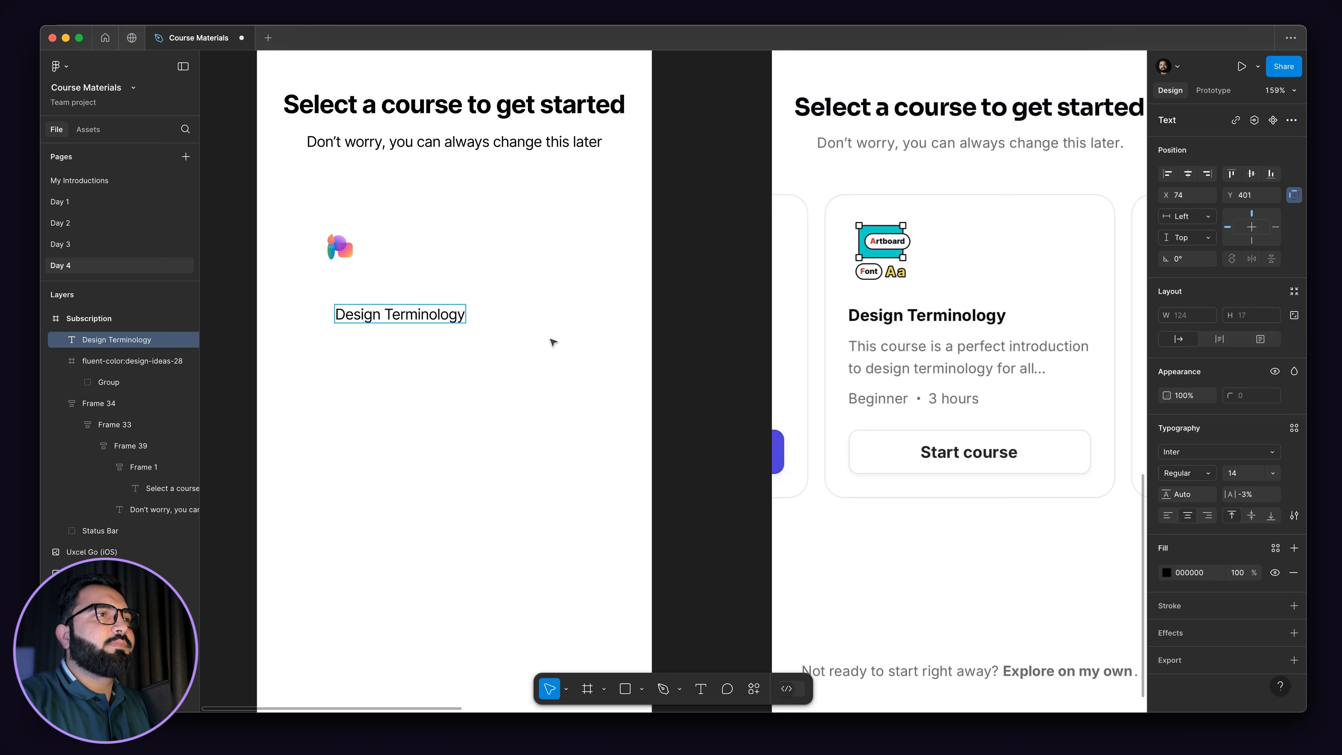
- Set the "Design Terminology" title to Bold with a font size of 16
{"action": "key", "text": "super+a"}
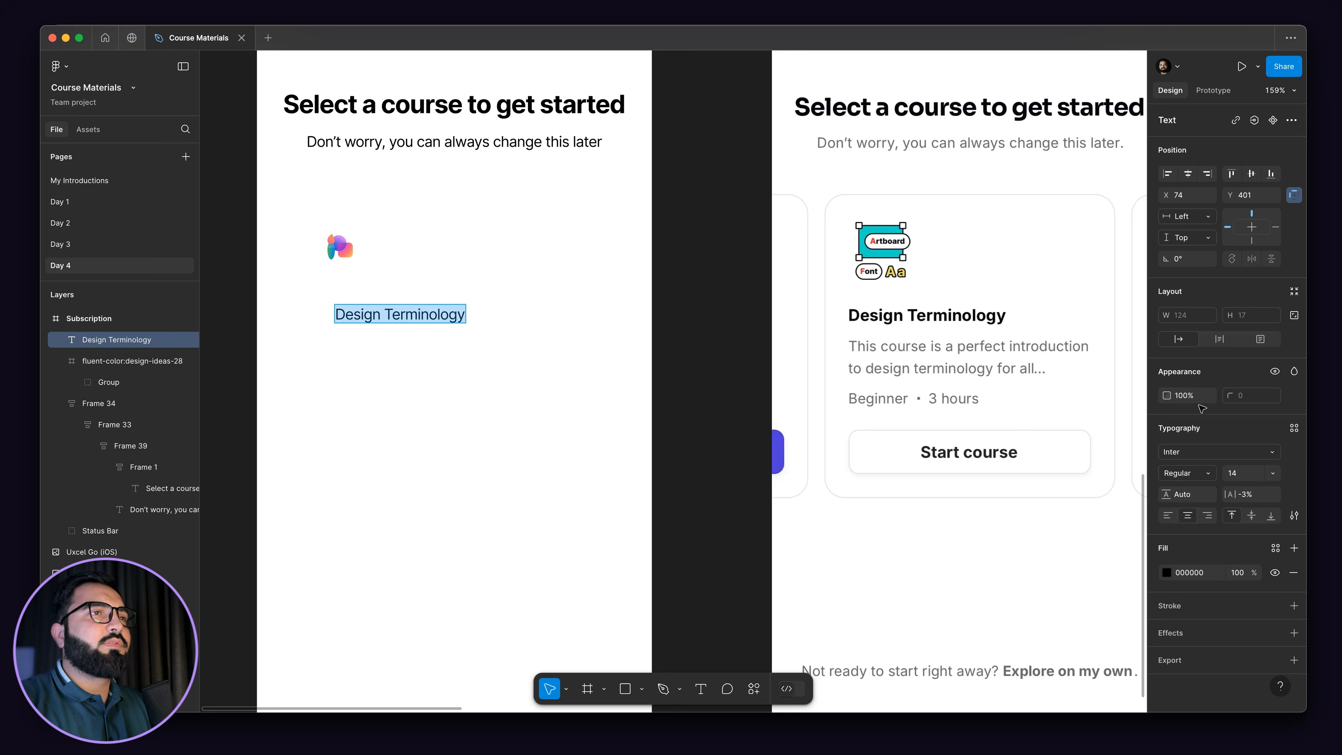
{"action": "left_click", "coordinate": [1195, 477]}
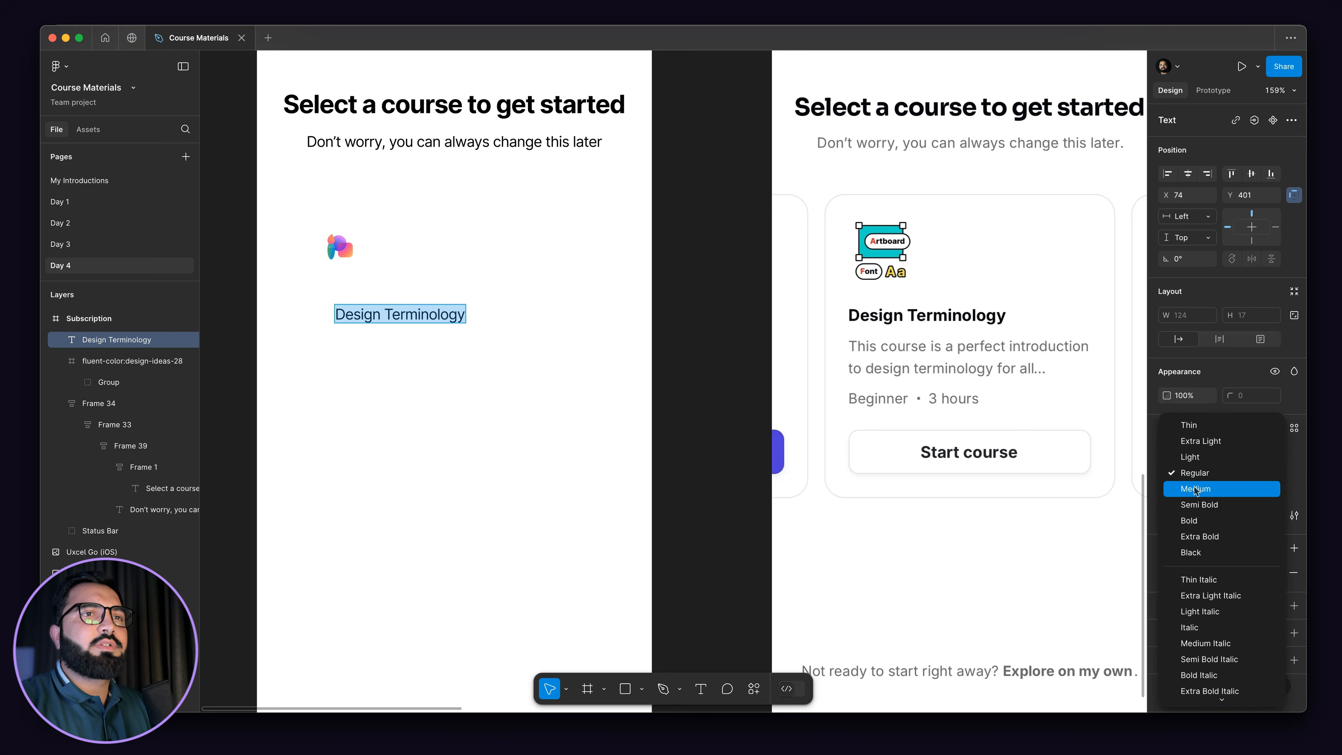
{"action": "left_click", "coordinate": [1193, 521]}
{"action": "left_click", "coordinate": [1279, 477]}
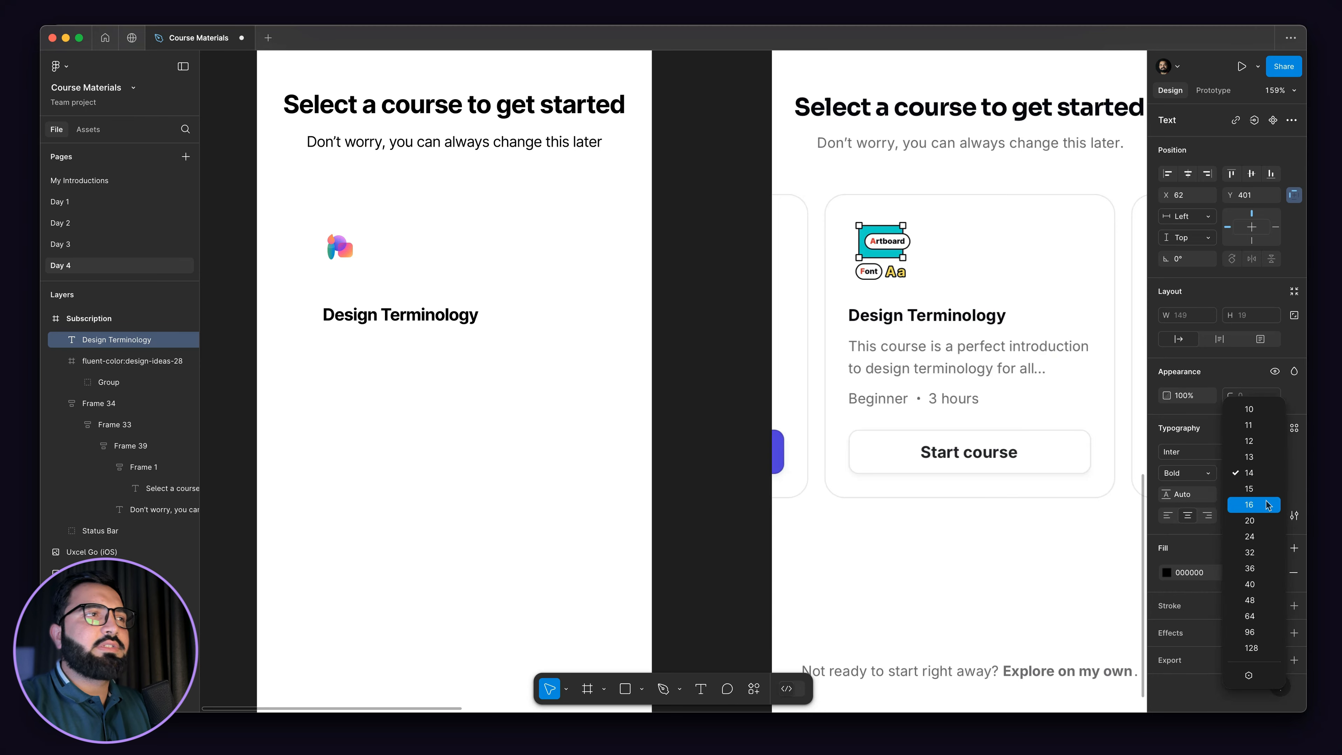
{"action": "left_click", "coordinate": [1266, 505]}
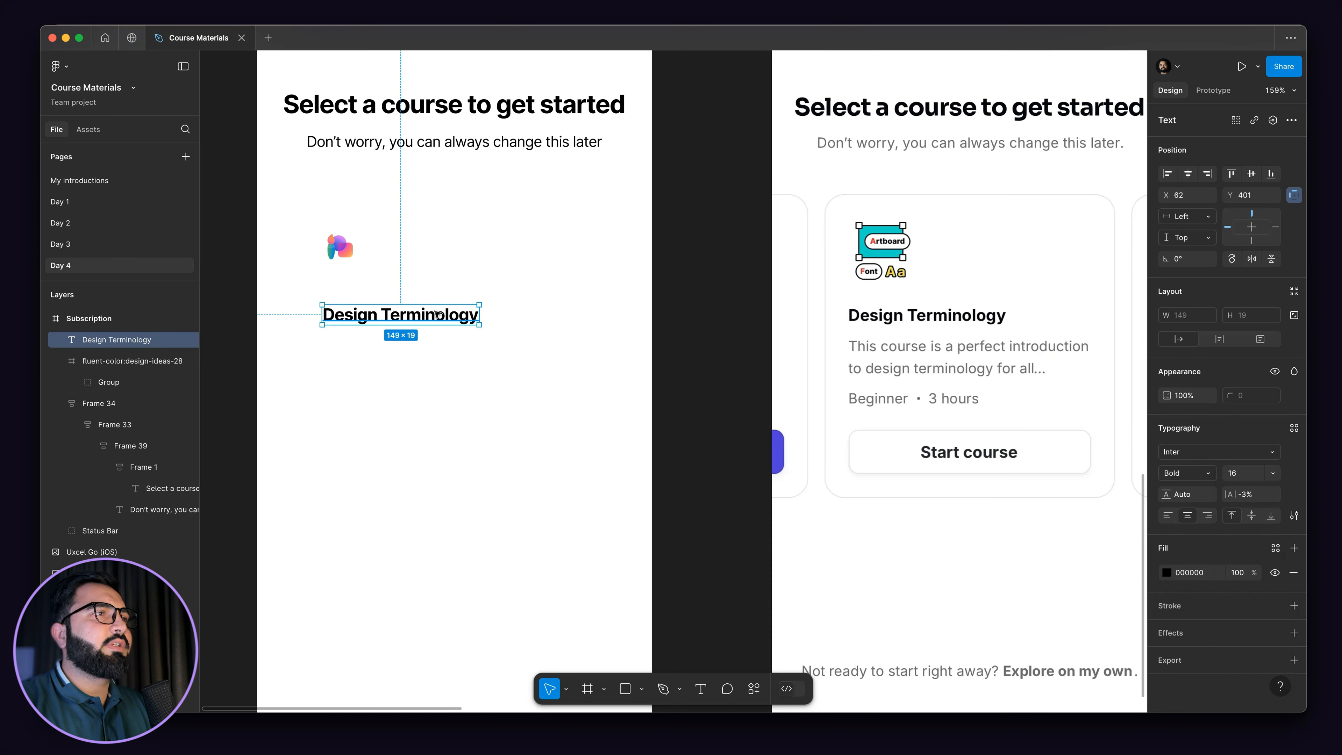
- Duplicate the "Design Terminology" title below itself and replace its text with "This course is a perfect introduction to design terminology for all..."
{"action": "mouse_move", "coordinate": [438, 313]}
{"action": "left_mouse_down"}
{"action": "mouse_move", "coordinate": [433, 302]}
{"action": "mouse_move", "coordinate": [436, 337]}
{"action": "left_mouse_up"}
{"action": "double_click", "coordinate": [450, 332]}
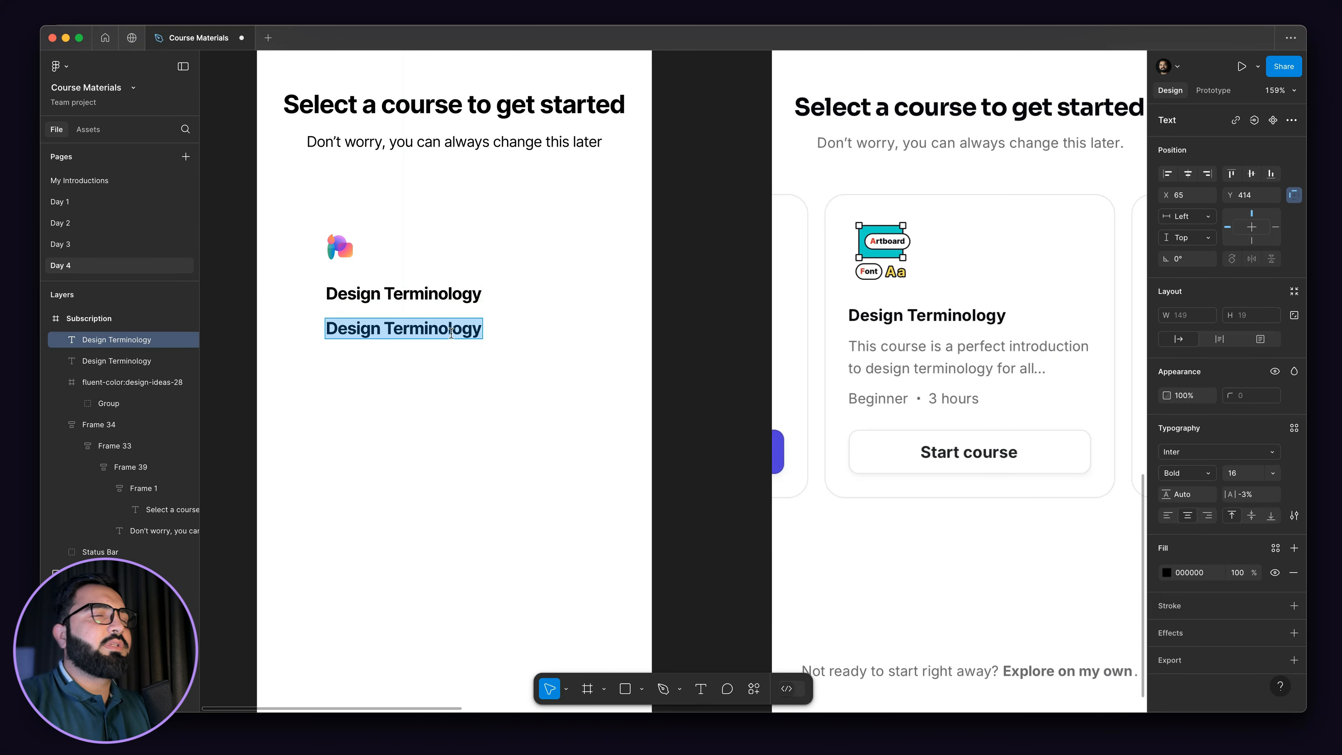
{"action": "type", "text": "This"}
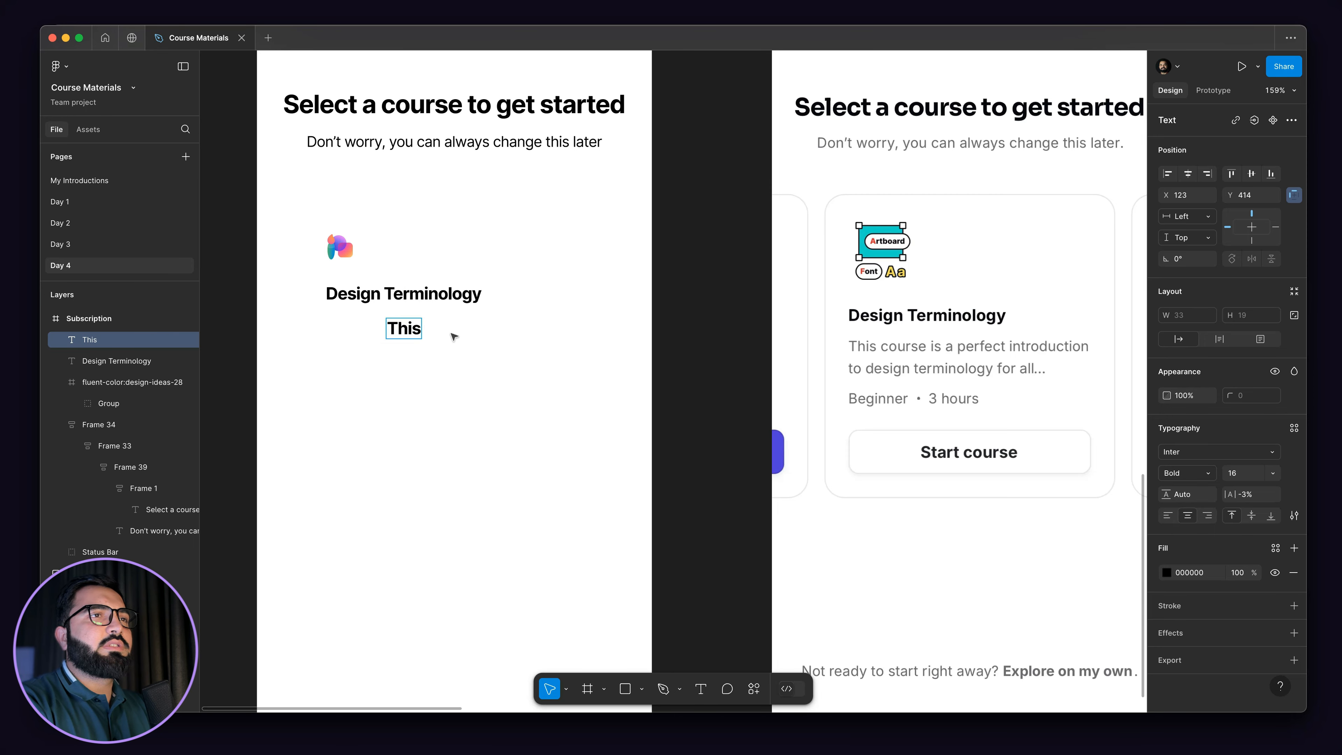
{"action": "type", "text": " course is a "}
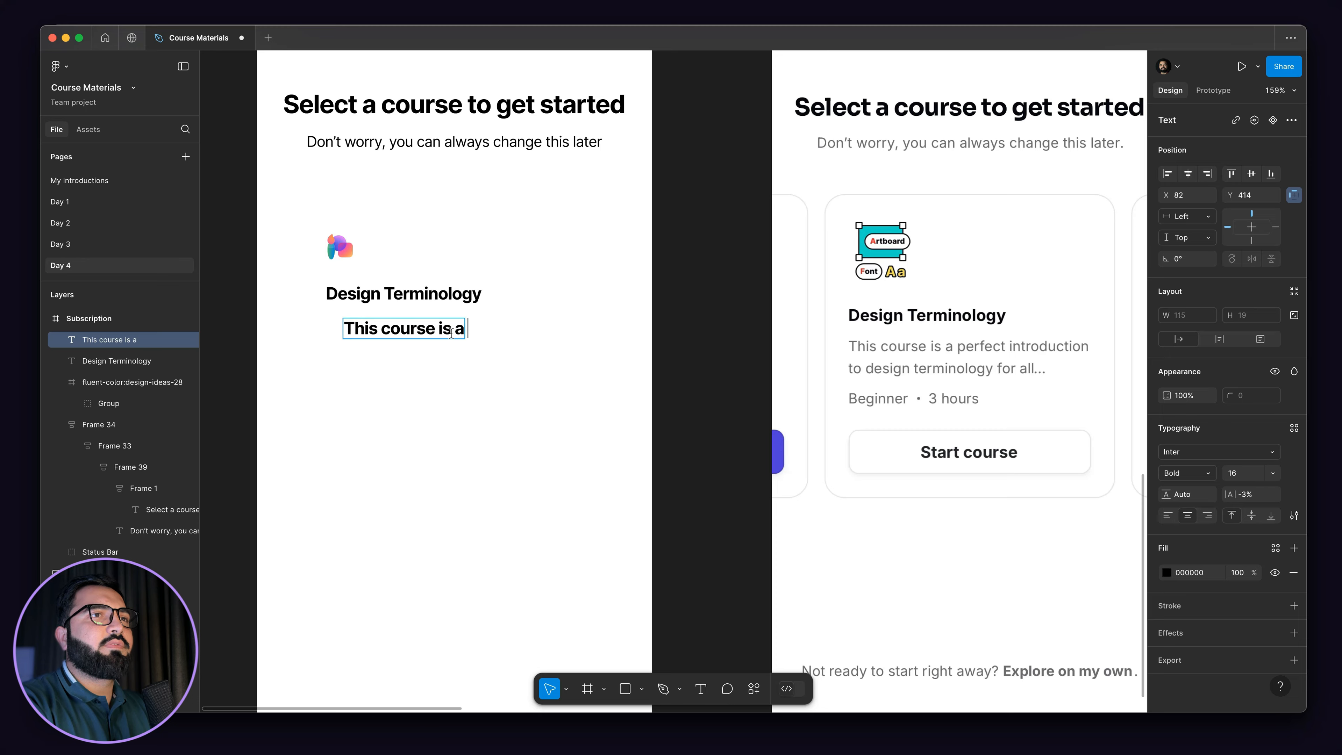
{"action": "type", "text": "perfect in"}
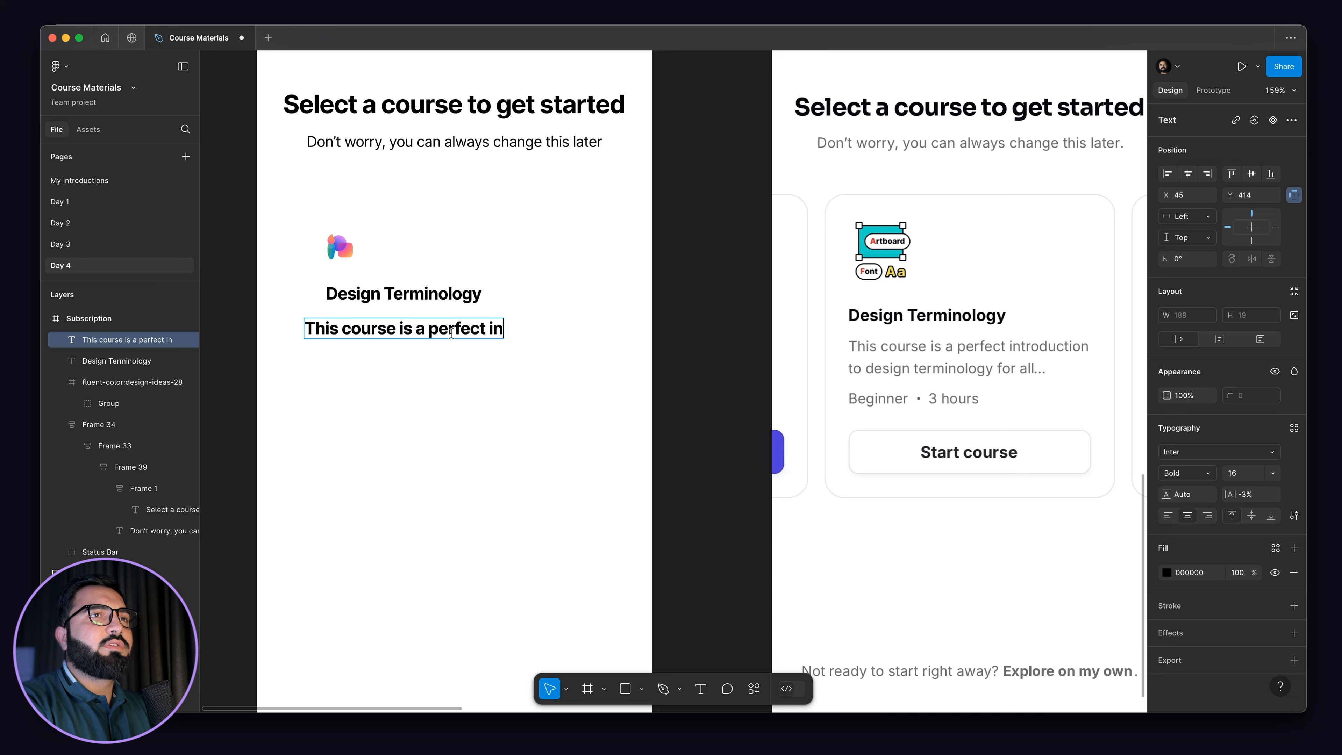
{"action": "type", "text": "troduct"}
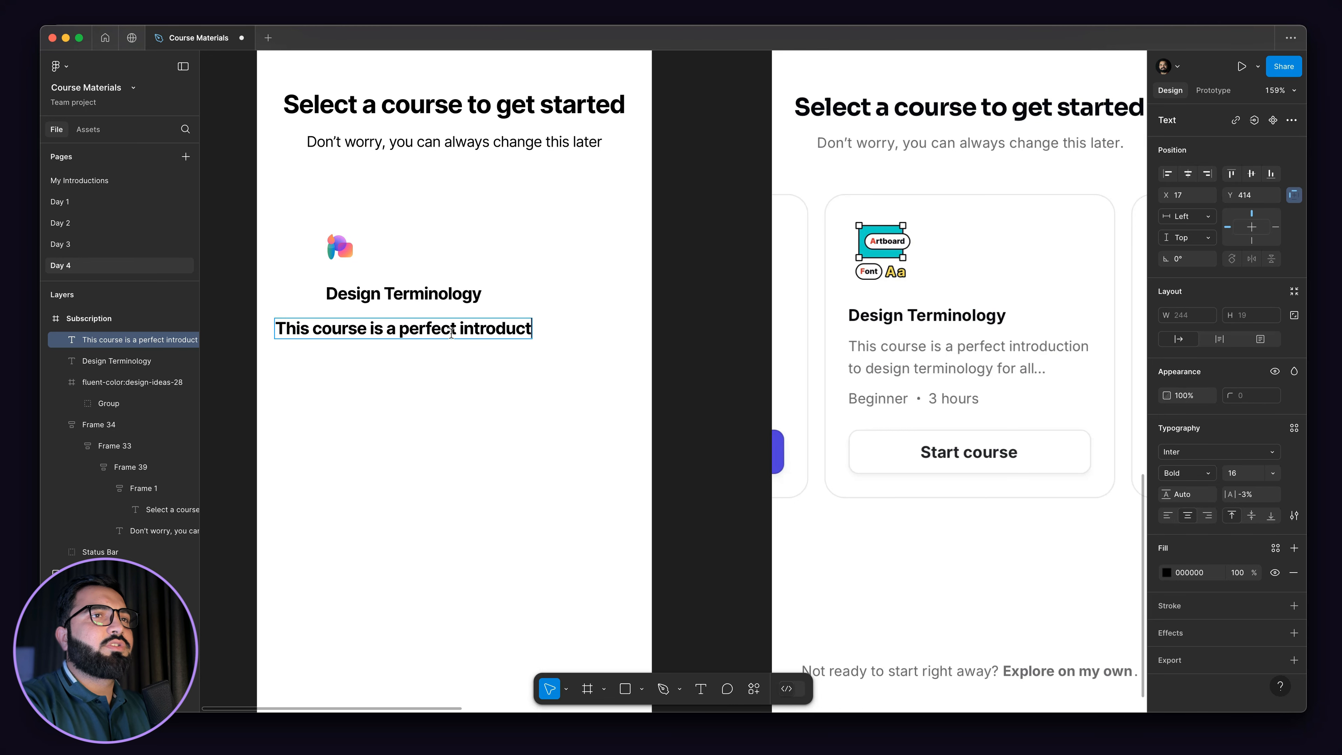
{"action": "type", "text": "ion to design "}
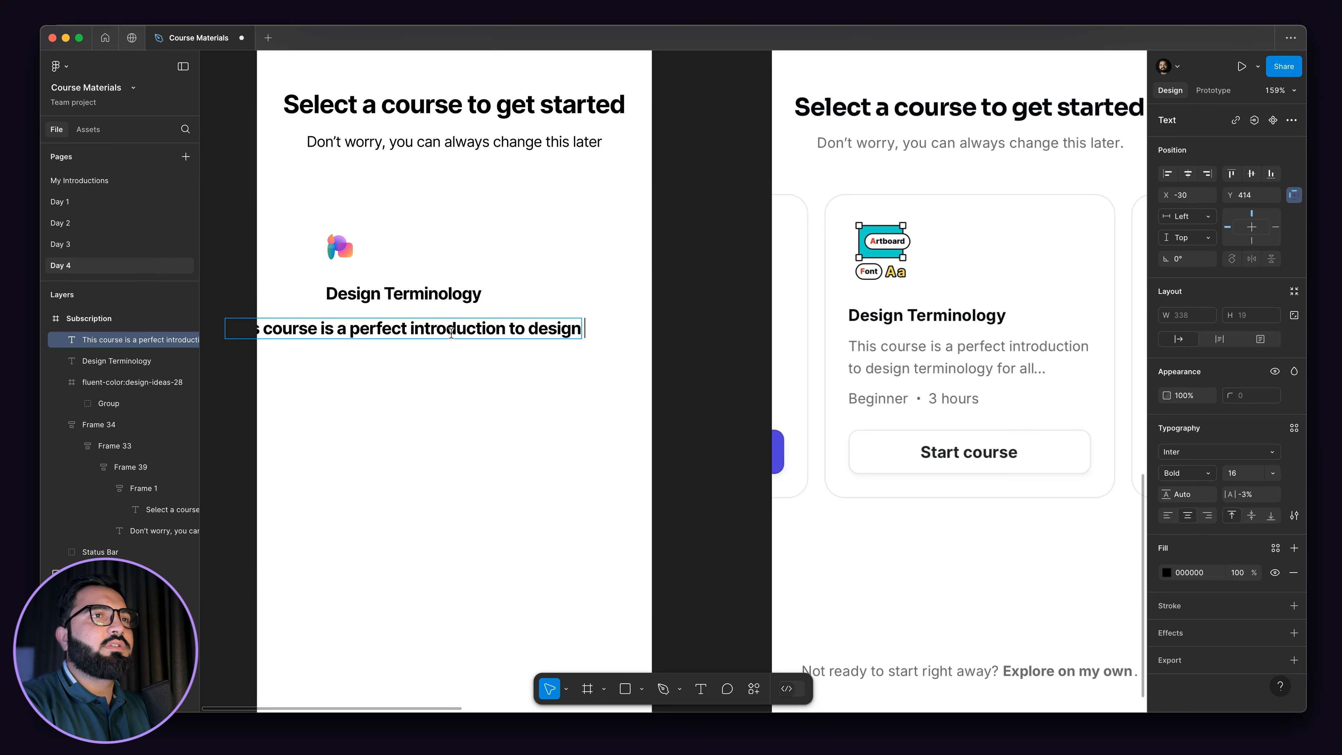
{"action": "type", "text": "terminology"}
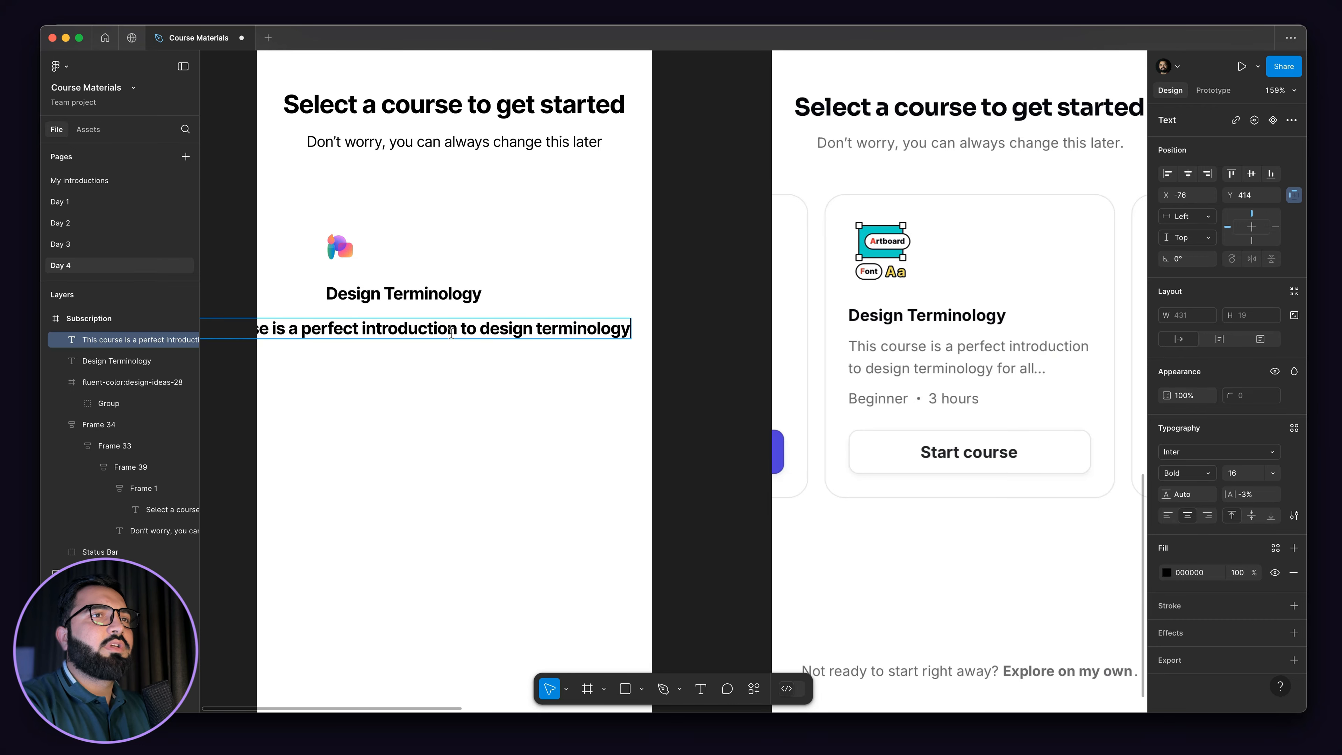
{"action": "type", "text": " for al..."}
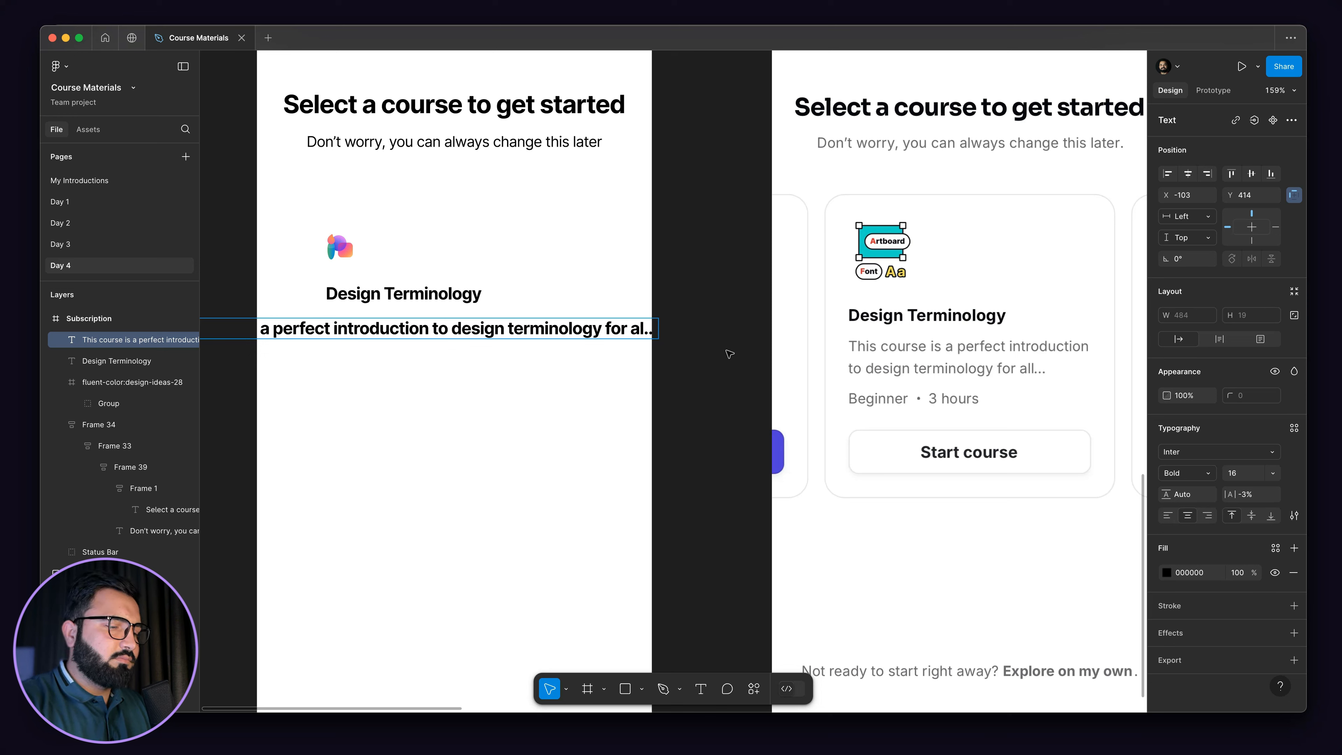
{"action": "type", "text": "l"}
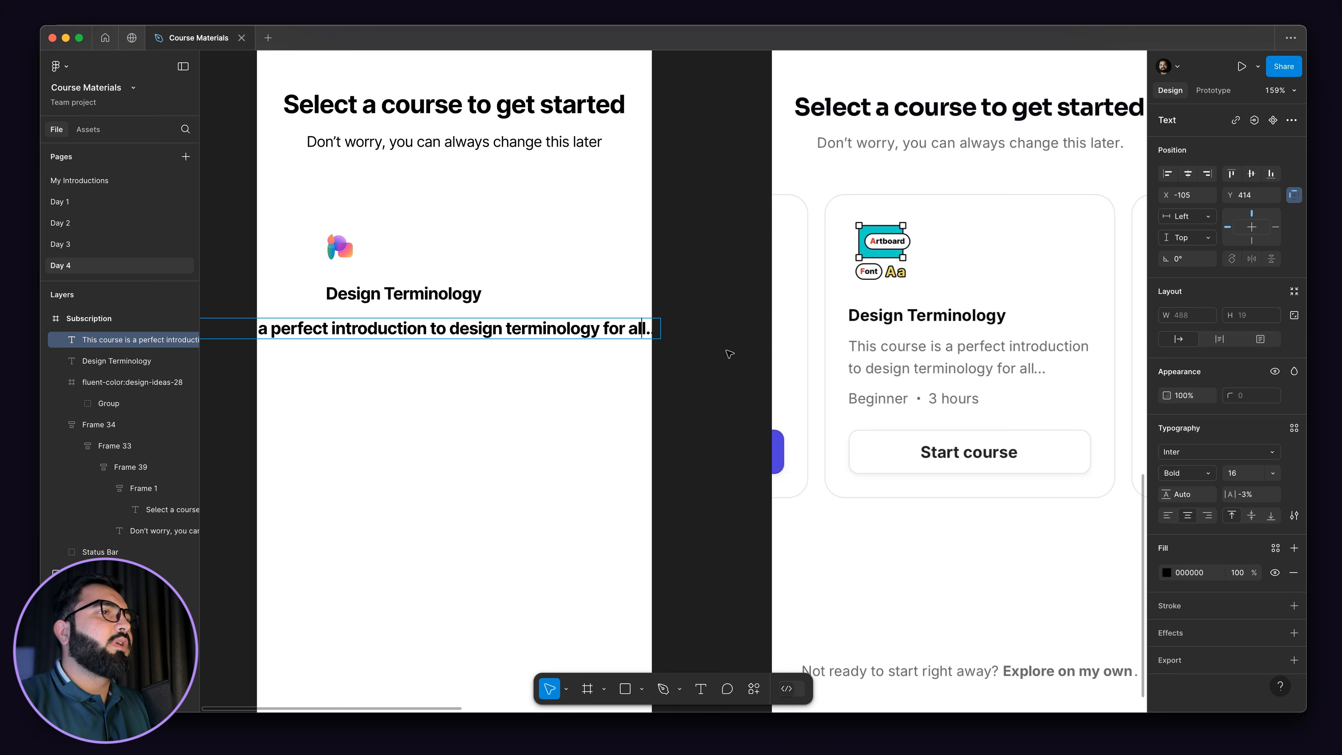
- Set the entire course description to Regular weight with a font size of 14
{"action": "key", "text": "super+a"}
{"action": "left_click", "coordinate": [1272, 474]}
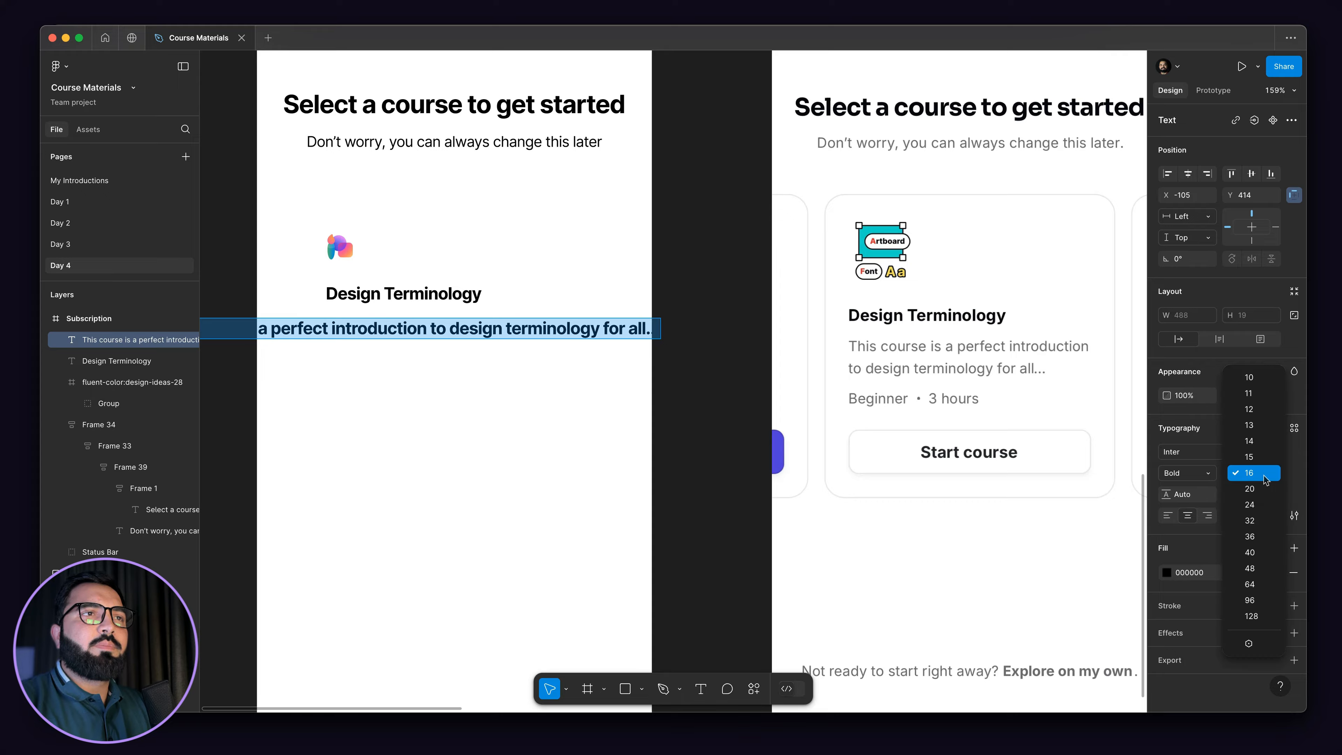
{"action": "left_click", "coordinate": [1265, 443]}
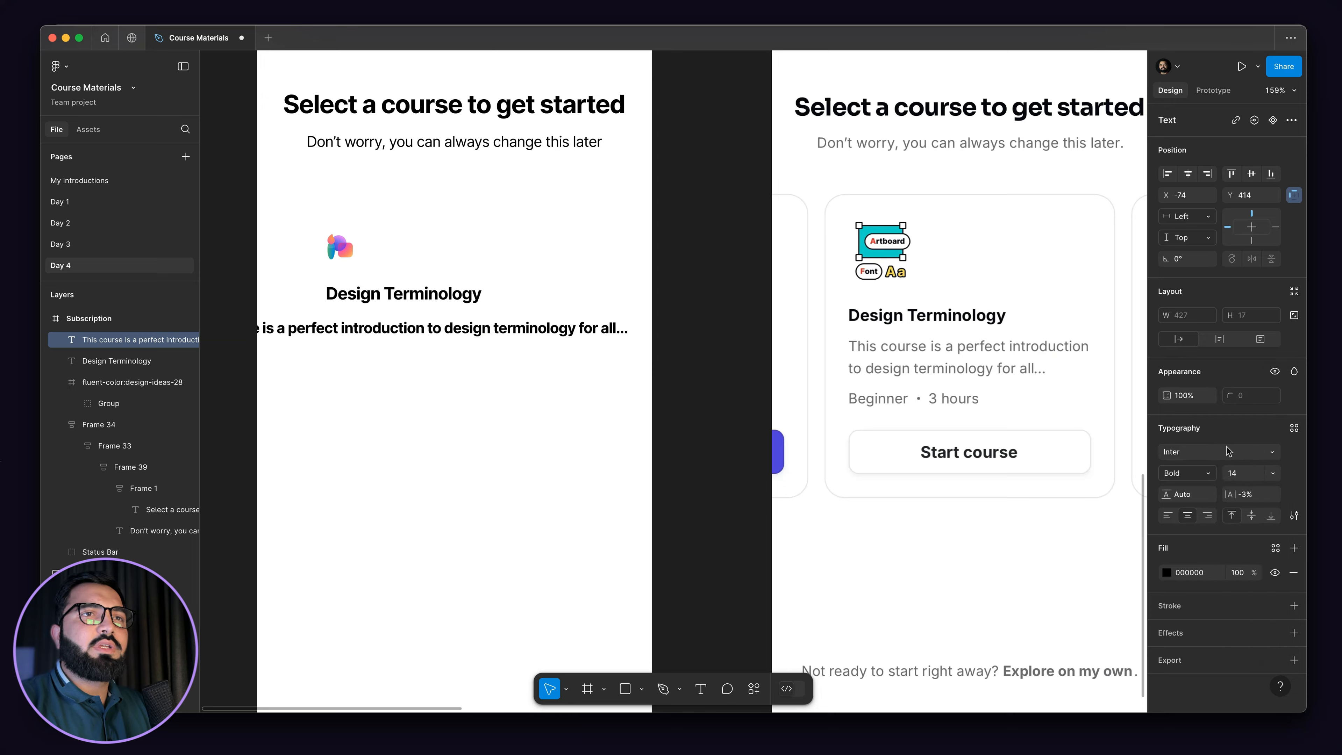
{"action": "left_click", "coordinate": [1207, 474]}
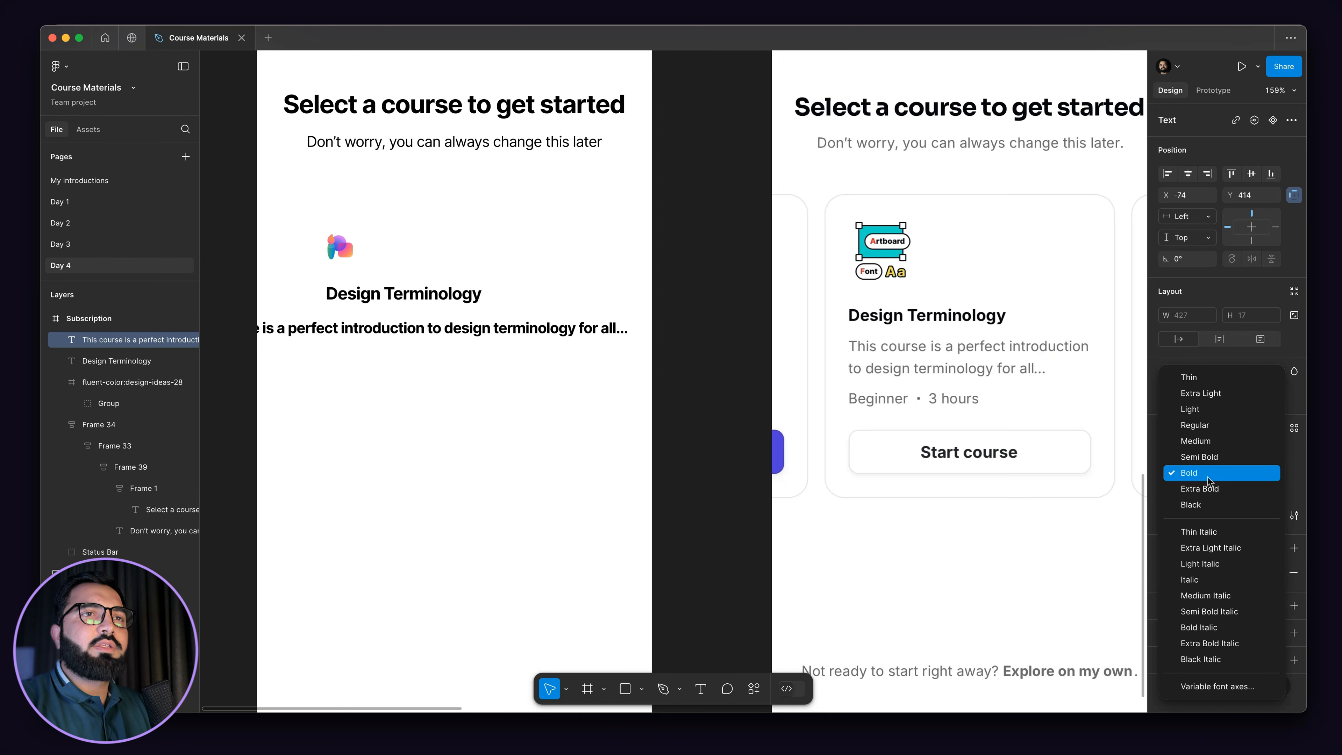
{"action": "left_click", "coordinate": [1214, 424]}
{"action": "key", "text": "Escape"}
- Narrow the description's text box to 236 wide so it wraps onto two lines, and move it to X 53, Y 406 under the title
{"action": "key", "text": "alt"}
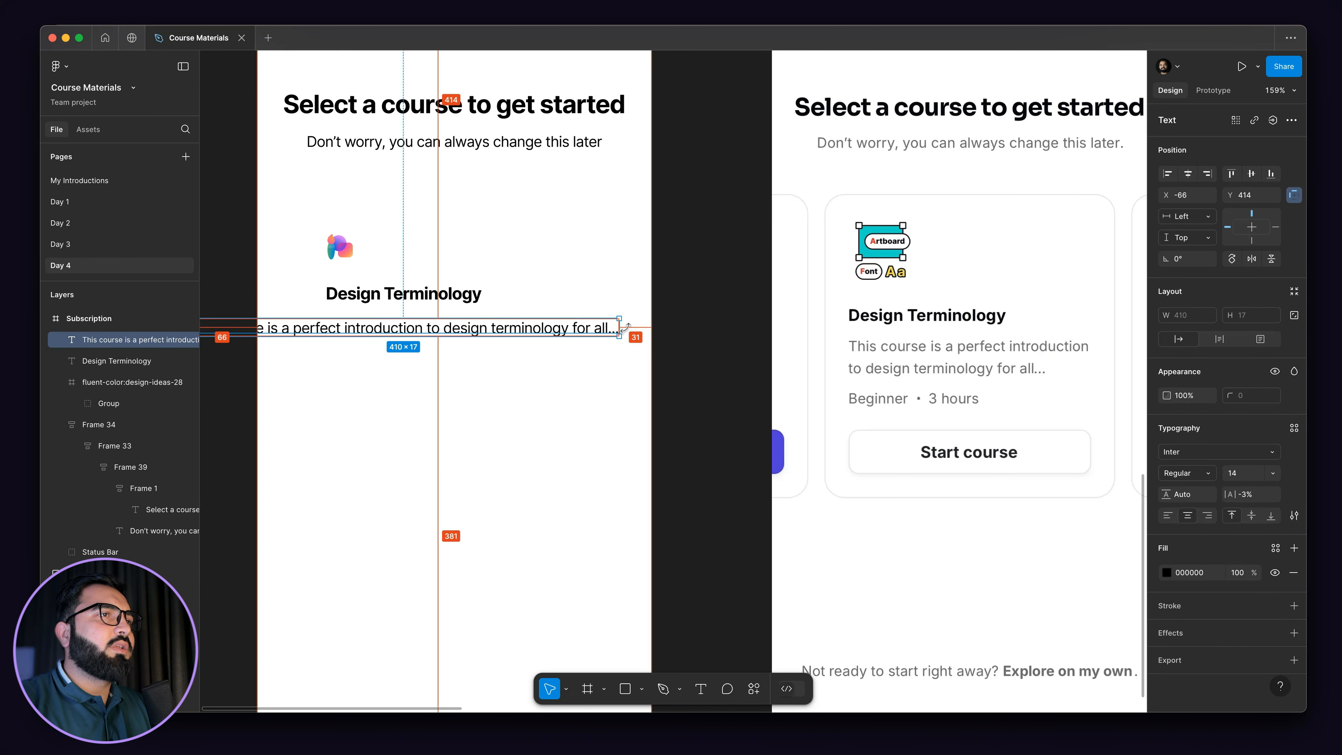
{"action": "left_click_drag", "start_coordinate": [621, 327], "coordinate": [527, 331]}
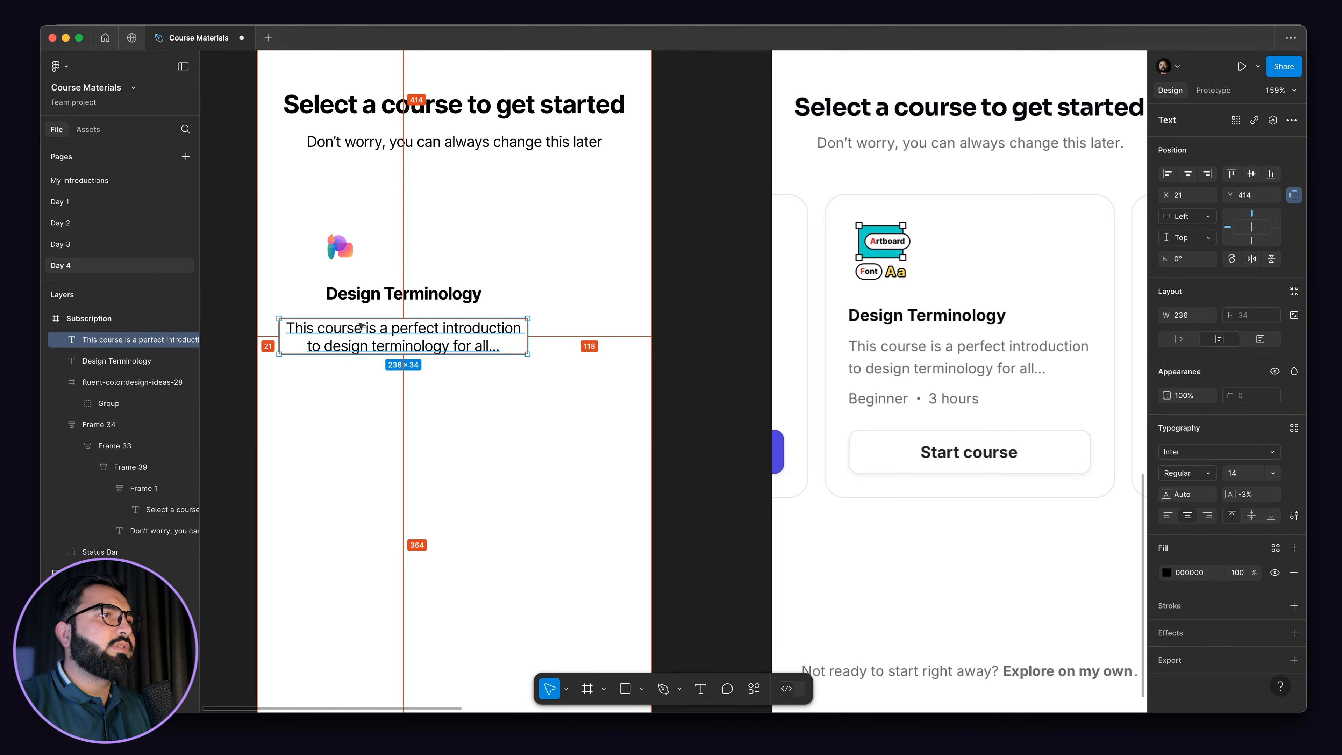
{"action": "left_click_drag", "start_coordinate": [362, 331], "coordinate": [396, 323]}
{"action": "scroll", "coordinate": [393, 343], "scroll_direction": "up", "scroll_amount": 3}
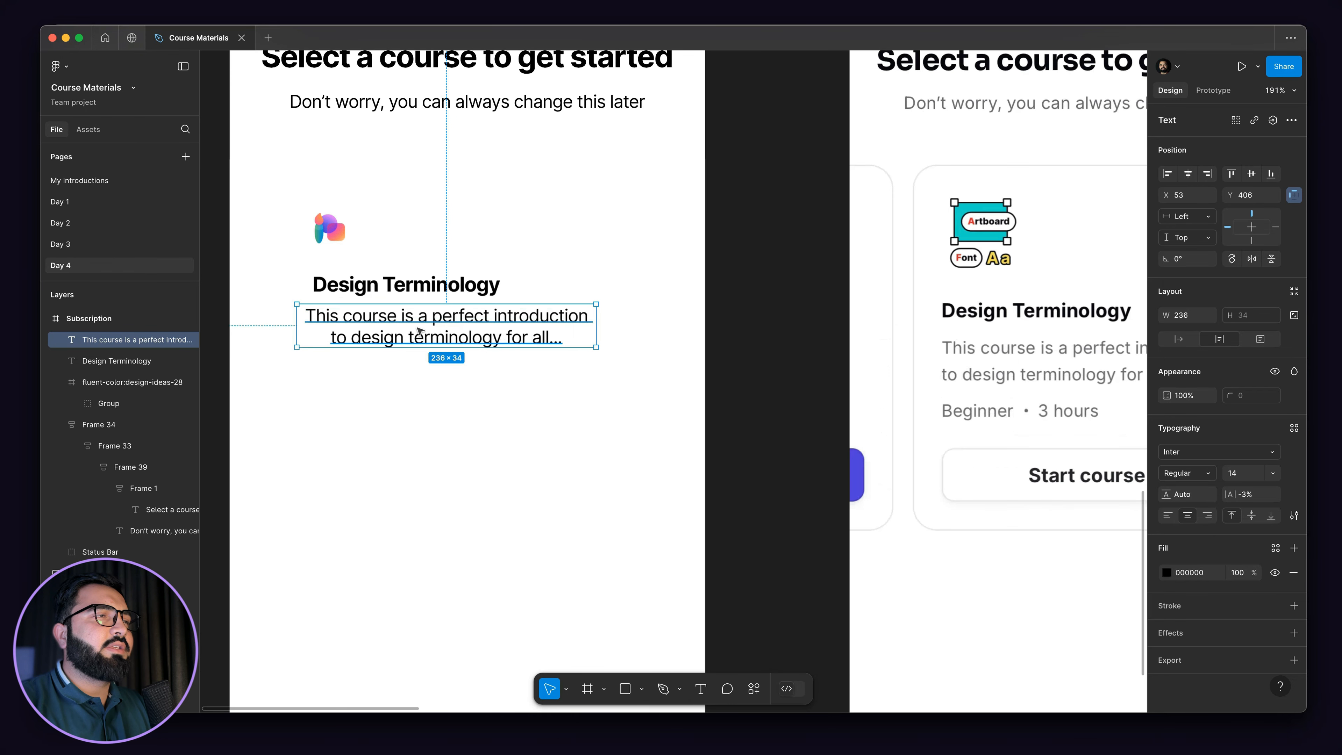
{"action": "scroll", "coordinate": [381, 332], "scroll_direction": "up", "scroll_amount": 5}
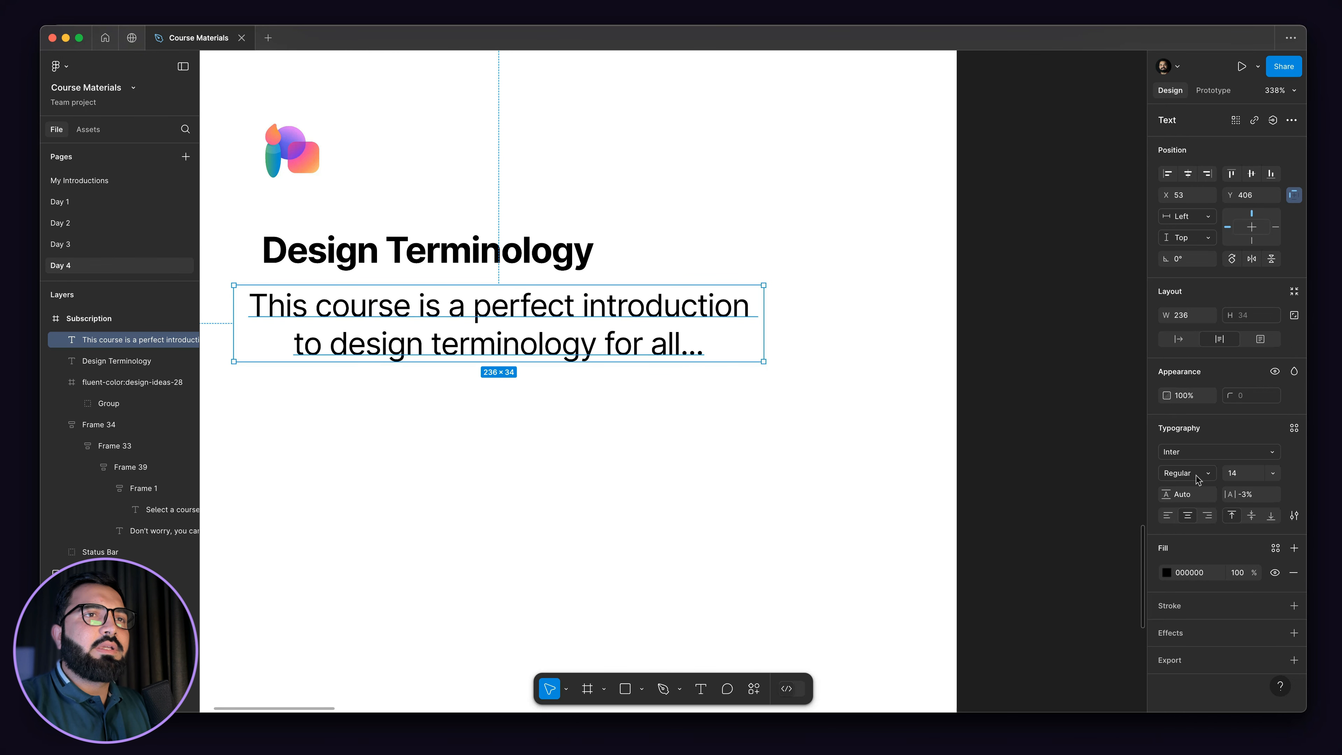
- Set the description's line height to 133% and its letter spacing to 0%
{"action": "left_click_drag", "start_coordinate": [1157, 495], "coordinate": [1168, 496]}
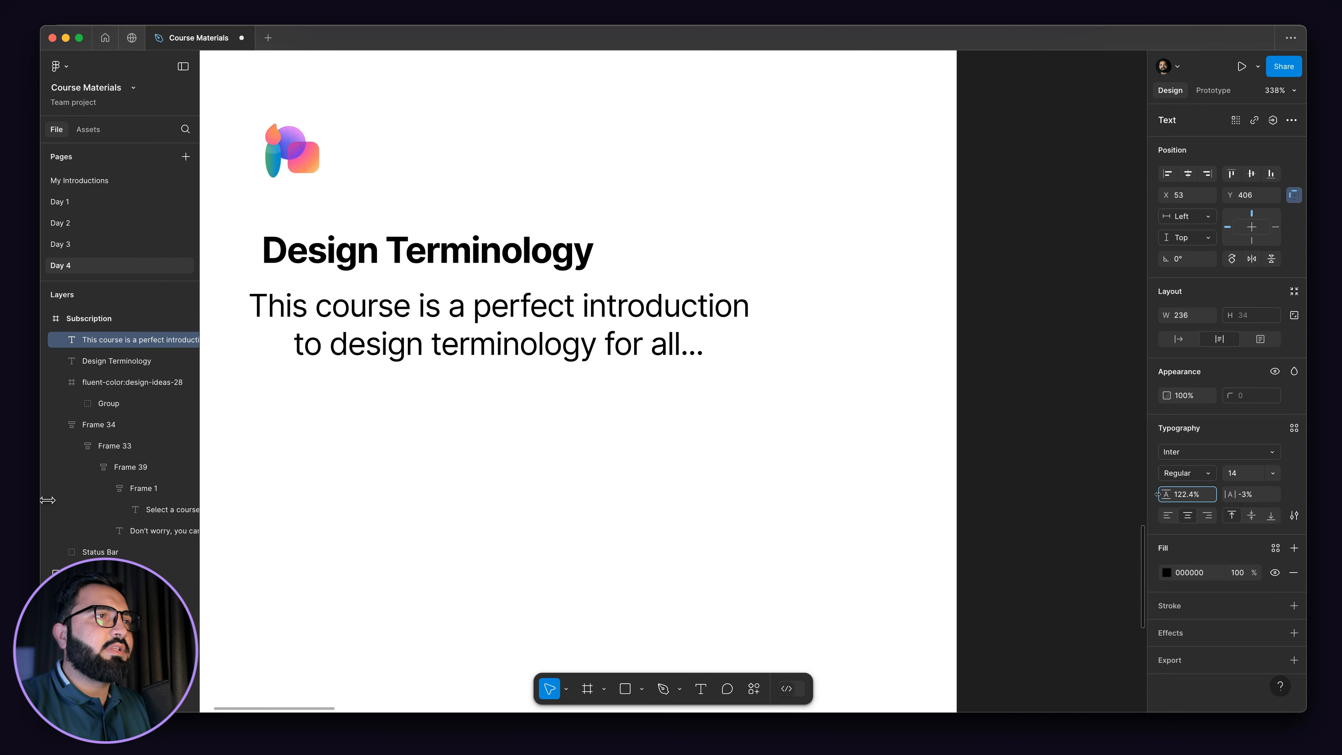
{"action": "left_click_drag", "start_coordinate": [47, 499], "coordinate": [455, 377]}
{"action": "scroll", "coordinate": [455, 377], "scroll_direction": "down", "scroll_amount": 8}
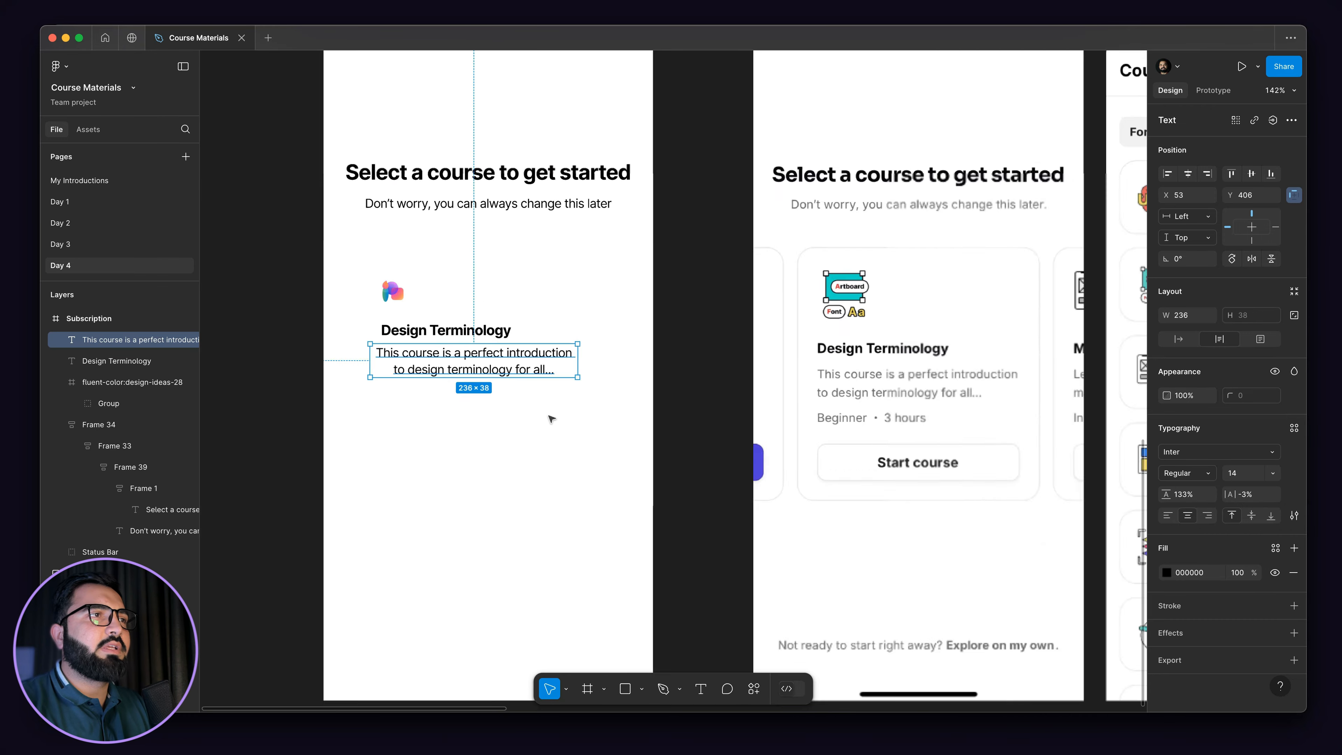
{"action": "scroll", "coordinate": [550, 419], "scroll_direction": "down", "scroll_amount": 2}
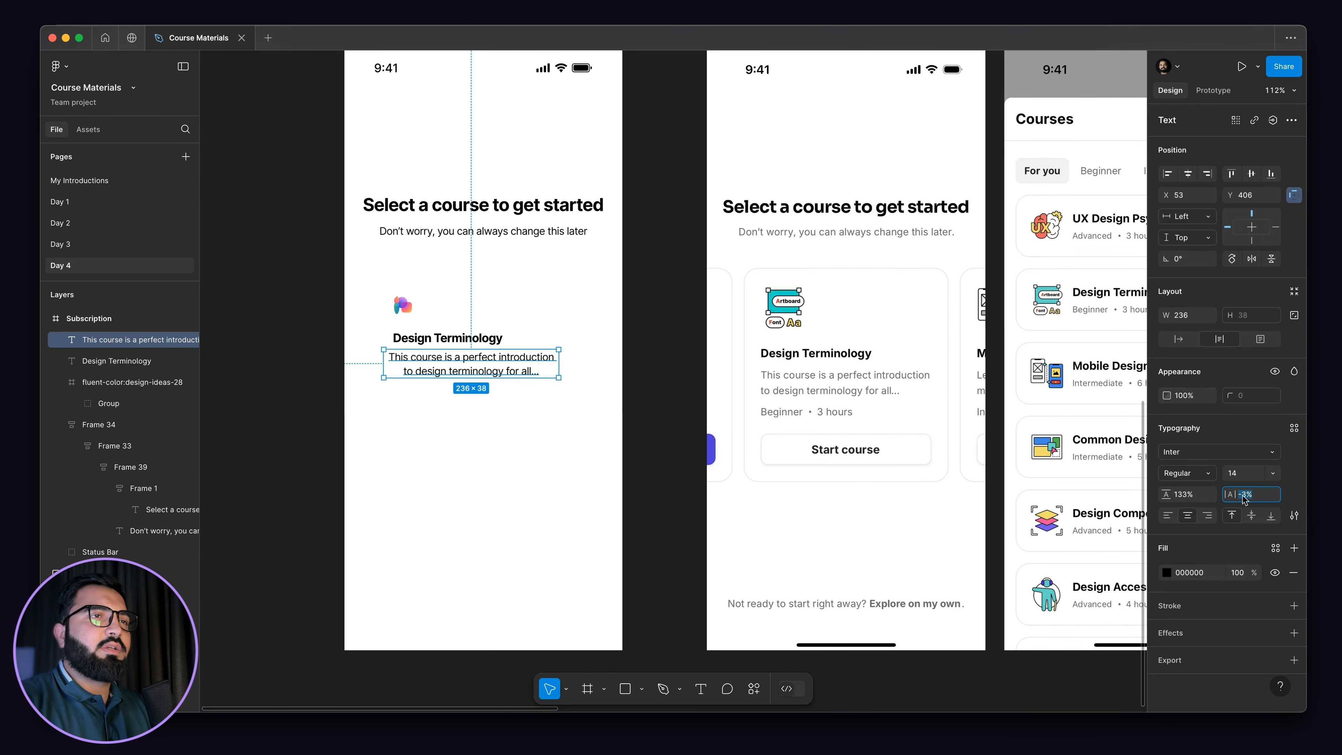
{"action": "type", "text": "0"}
{"action": "key", "text": "Return"}
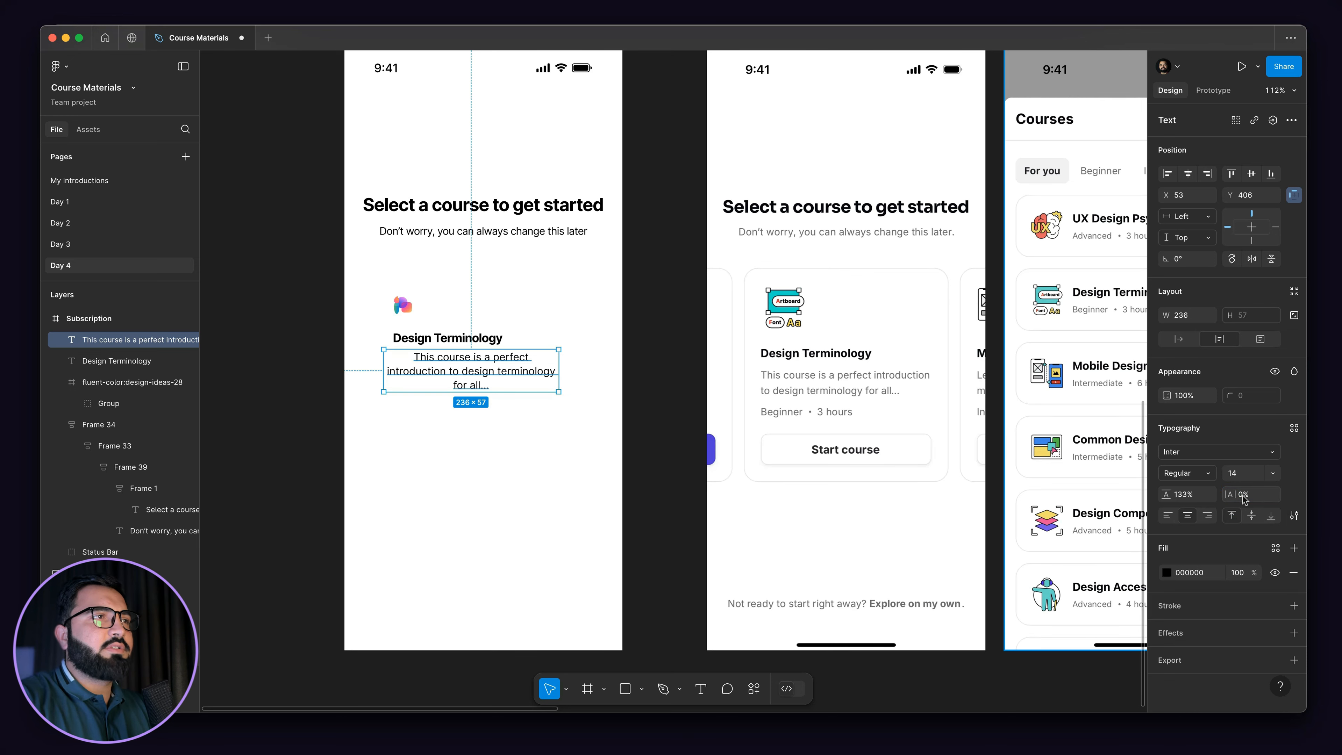
- Left-align the description text and widen its text box to 256
{"action": "left_click", "coordinate": [1168, 516]}
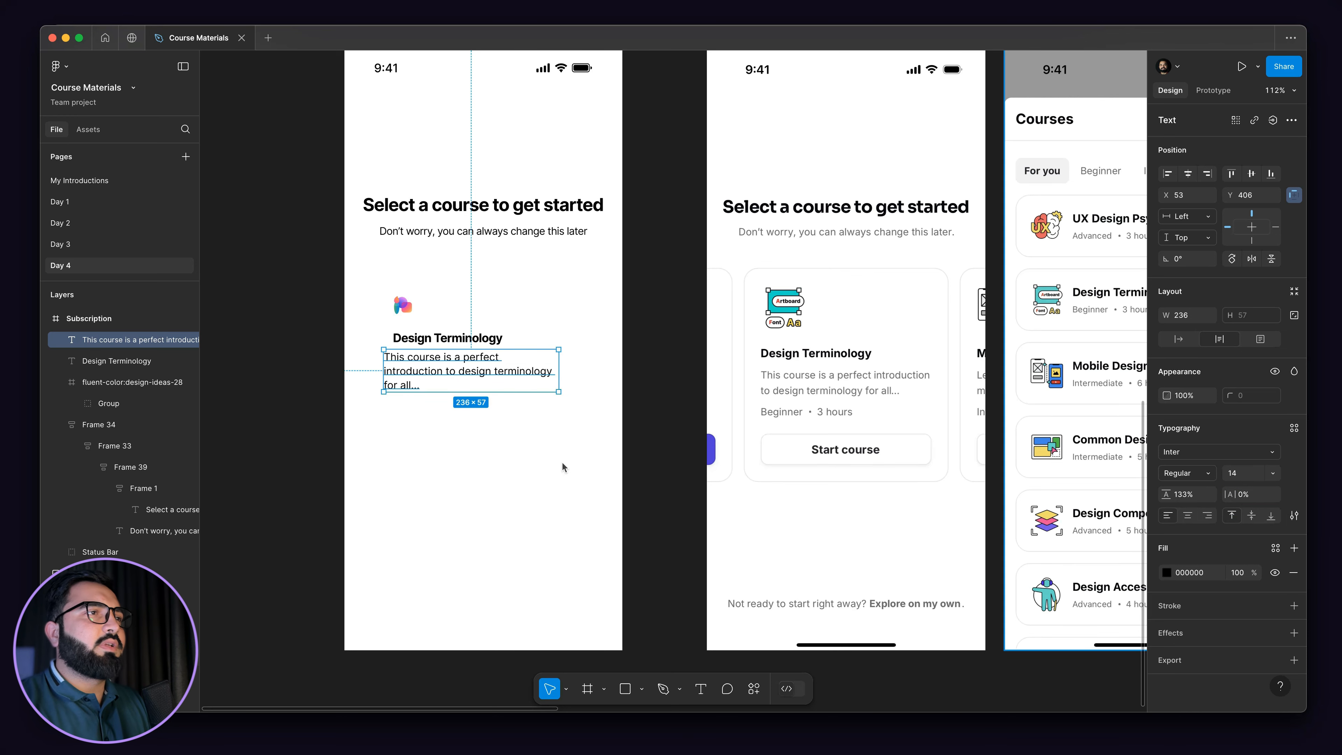
{"action": "left_click_drag", "start_coordinate": [580, 375], "coordinate": [573, 372]}
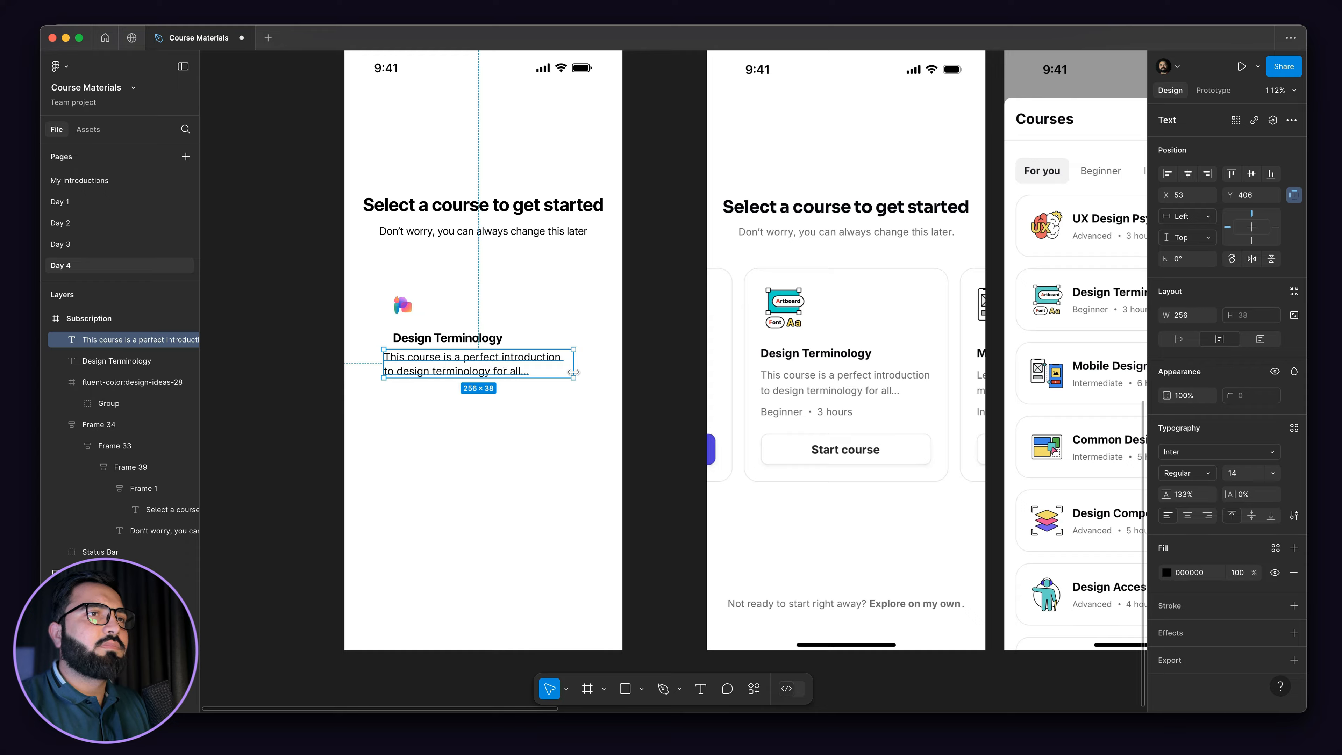
- Wrap the title and description in an auto layout, and nest that frame with the icon in a second vertical auto layout
{"action": "left_click", "coordinate": [449, 338], "text": "shift"}
{"action": "scroll", "coordinate": [423, 353], "scroll_direction": "up", "scroll_amount": 5}
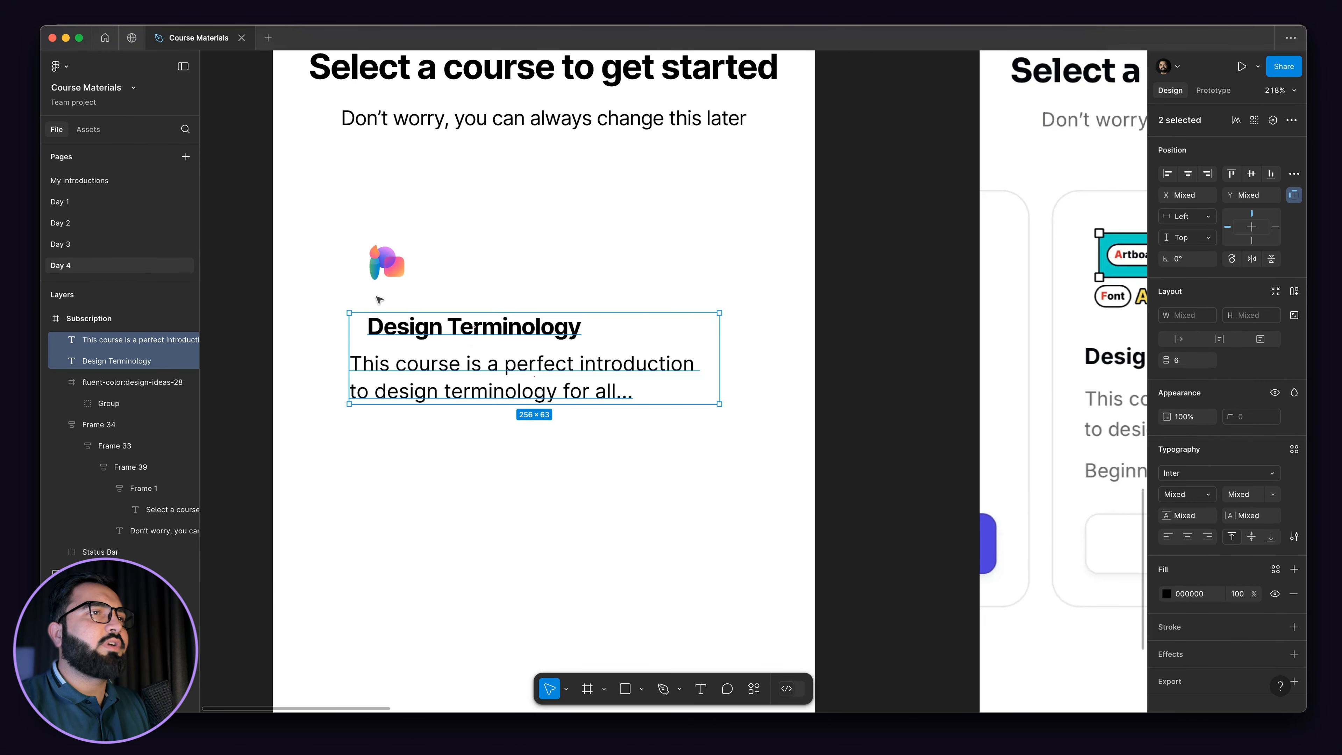
{"action": "scroll", "coordinate": [428, 353], "scroll_direction": "down", "scroll_amount": 4}
{"action": "key", "text": "shift+a"}
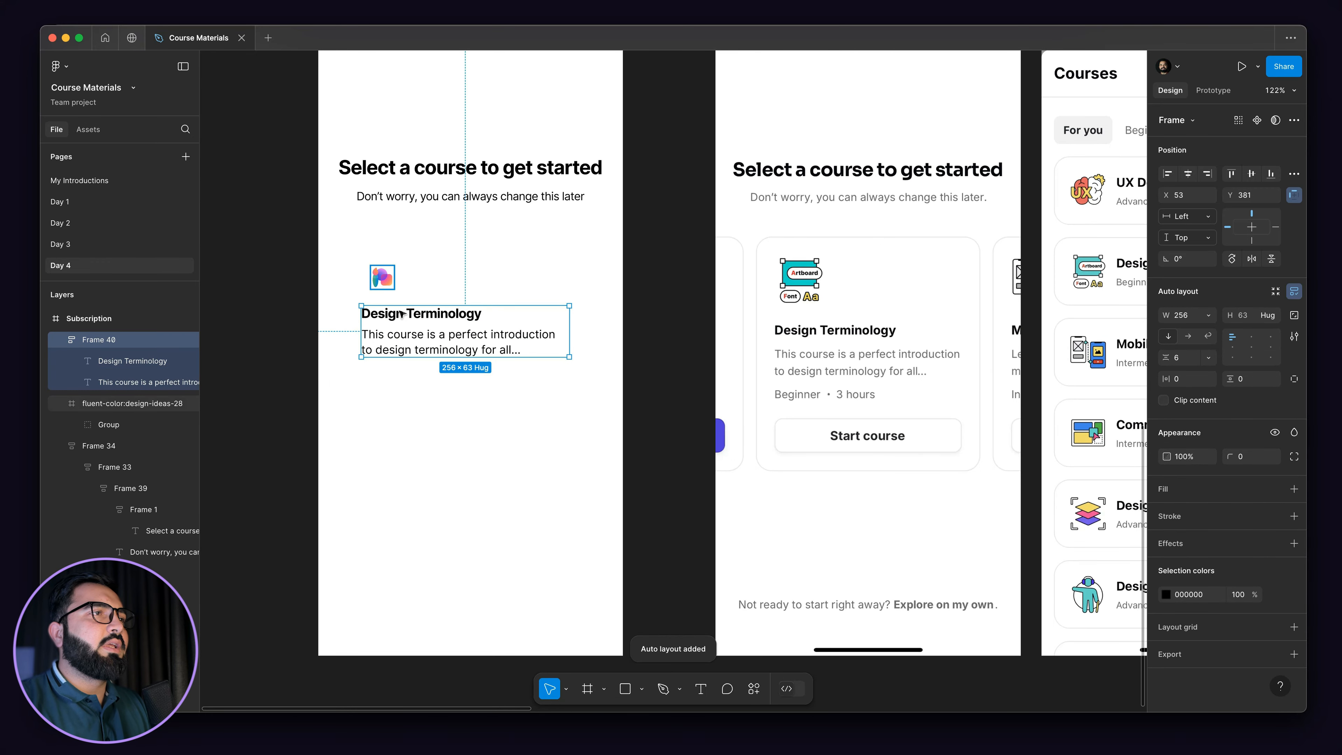
{"action": "left_click", "coordinate": [385, 282], "text": "shift"}
{"action": "key", "text": "shift+a"}
- Enlarge the design-ideas icon above the "Design Terminology" title inside its auto layout frame
{"action": "scroll", "coordinate": [380, 280], "scroll_direction": "up", "scroll_amount": 6}
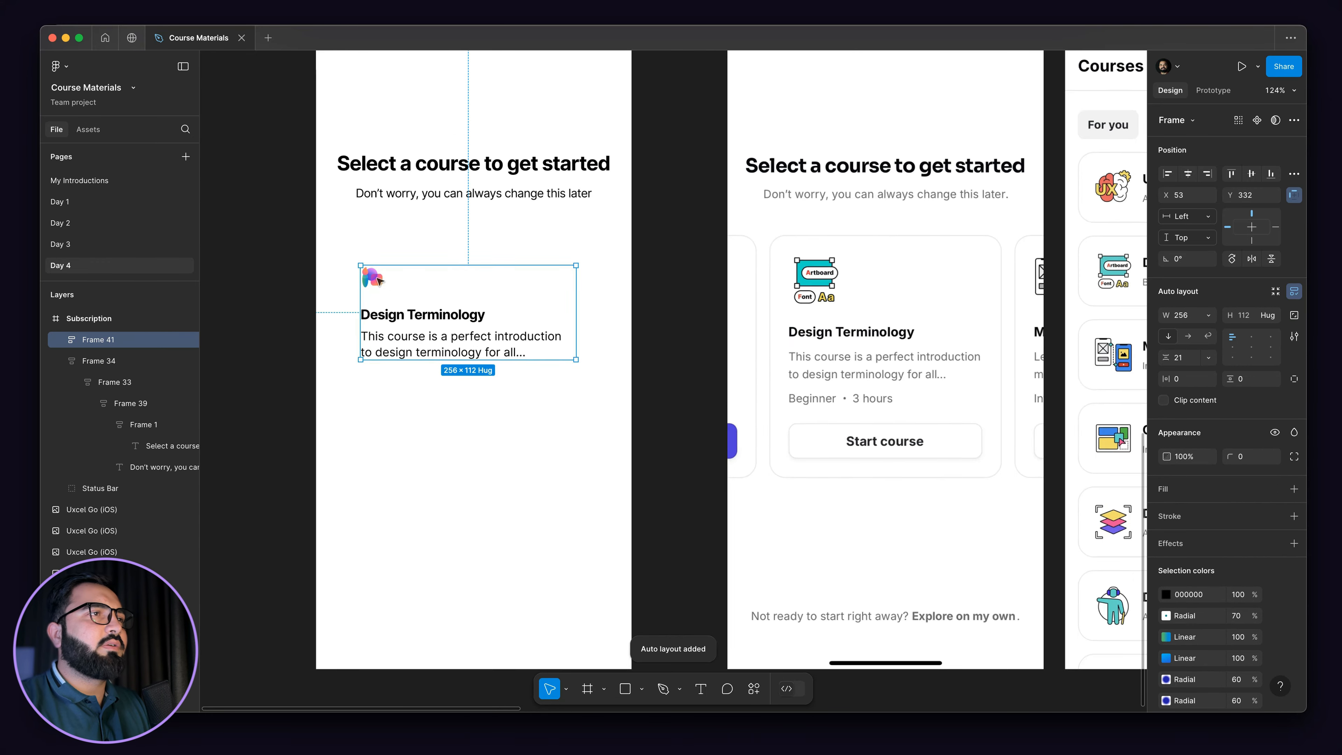
{"action": "left_click", "coordinate": [387, 290]}
{"action": "left_click_drag", "start_coordinate": [393, 301], "coordinate": [413, 328]}
{"action": "scroll", "coordinate": [395, 254], "scroll_direction": "down", "scroll_amount": 6}
{"action": "left_click", "coordinate": [467, 270]}
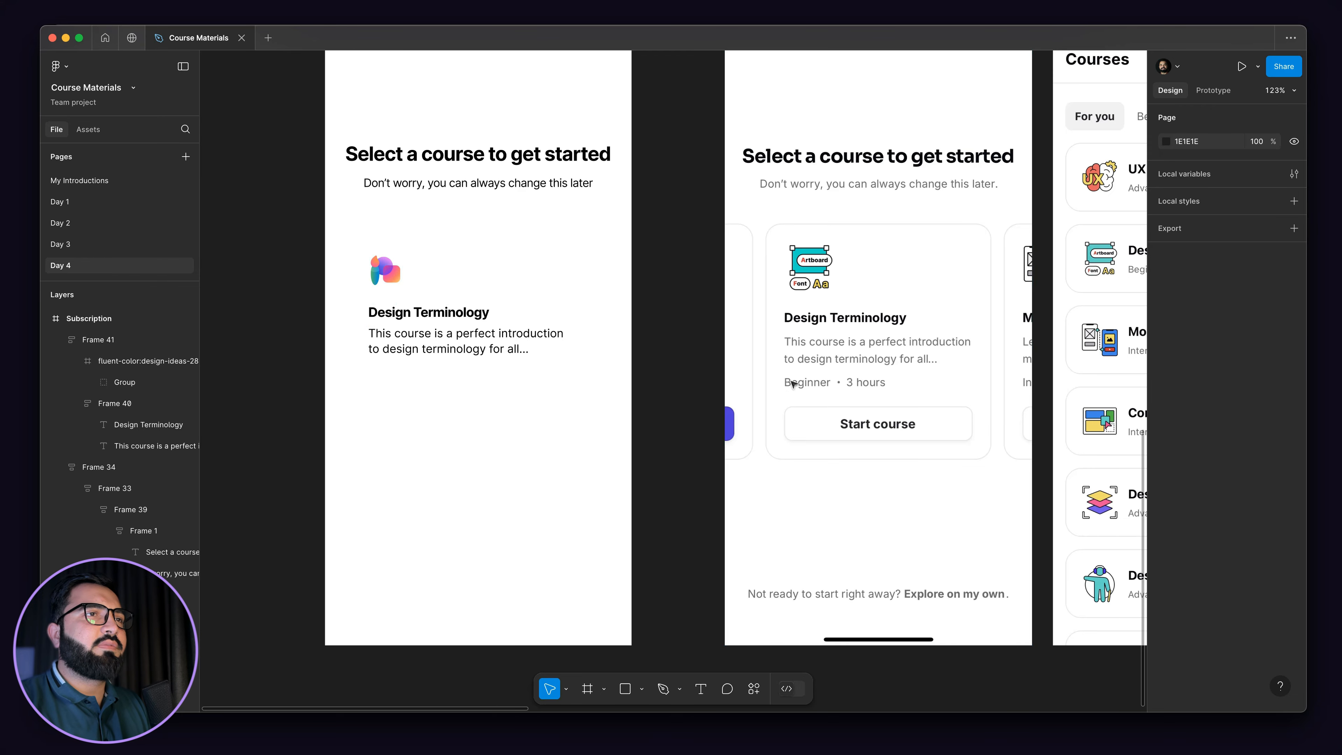
- Duplicate the description to X 53, Y 477, replace its text with "Beginner", and set the text box to auto width
{"action": "scroll", "coordinate": [776, 384], "scroll_direction": "up", "scroll_amount": 2}
{"action": "scroll", "coordinate": [777, 390], "scroll_direction": "up", "scroll_amount": 4}
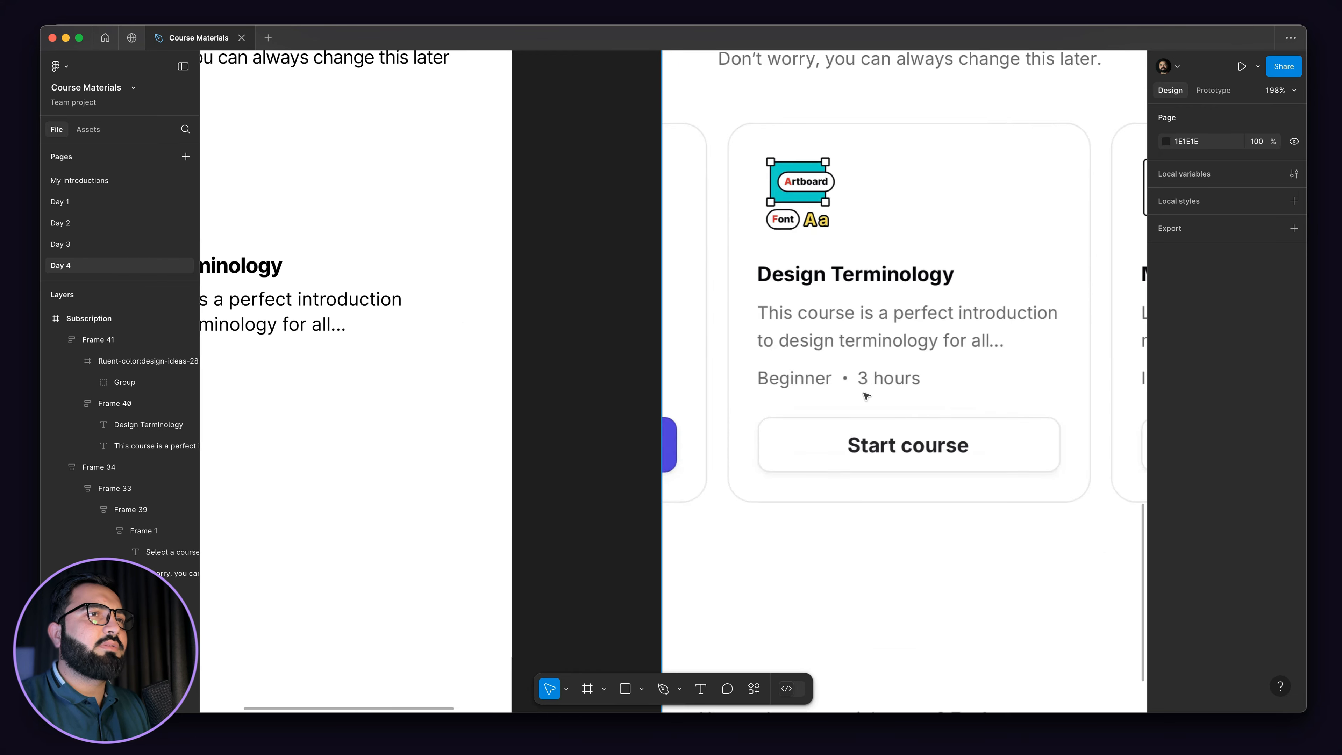
{"action": "scroll", "coordinate": [954, 398], "scroll_direction": "down", "scroll_amount": 6}
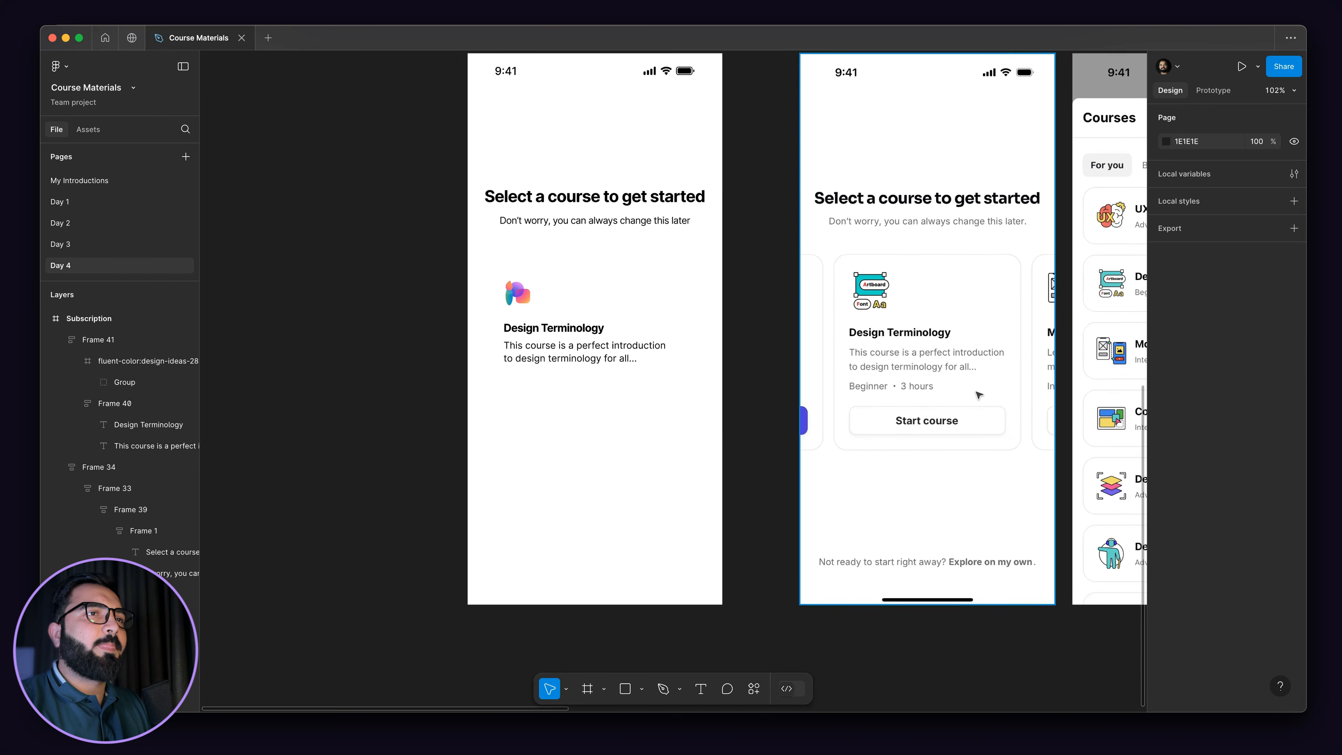
{"action": "scroll", "coordinate": [530, 384], "scroll_direction": "up", "scroll_amount": 6}
{"action": "left_click_drag", "start_coordinate": [535, 316], "coordinate": [545, 393]}
{"action": "double_click", "coordinate": [545, 391]}
{"action": "scroll", "coordinate": [545, 391], "scroll_direction": "down", "scroll_amount": 8}
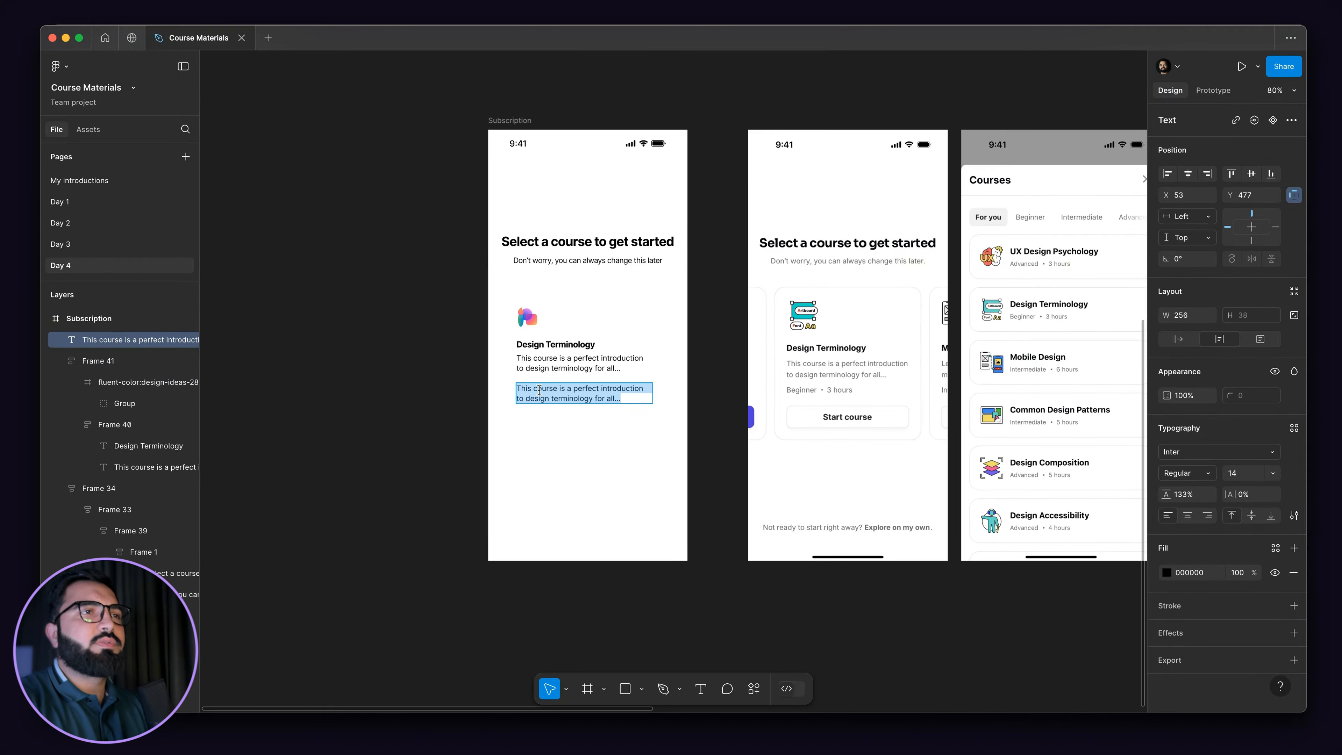
{"action": "type", "text": "Beginner"}
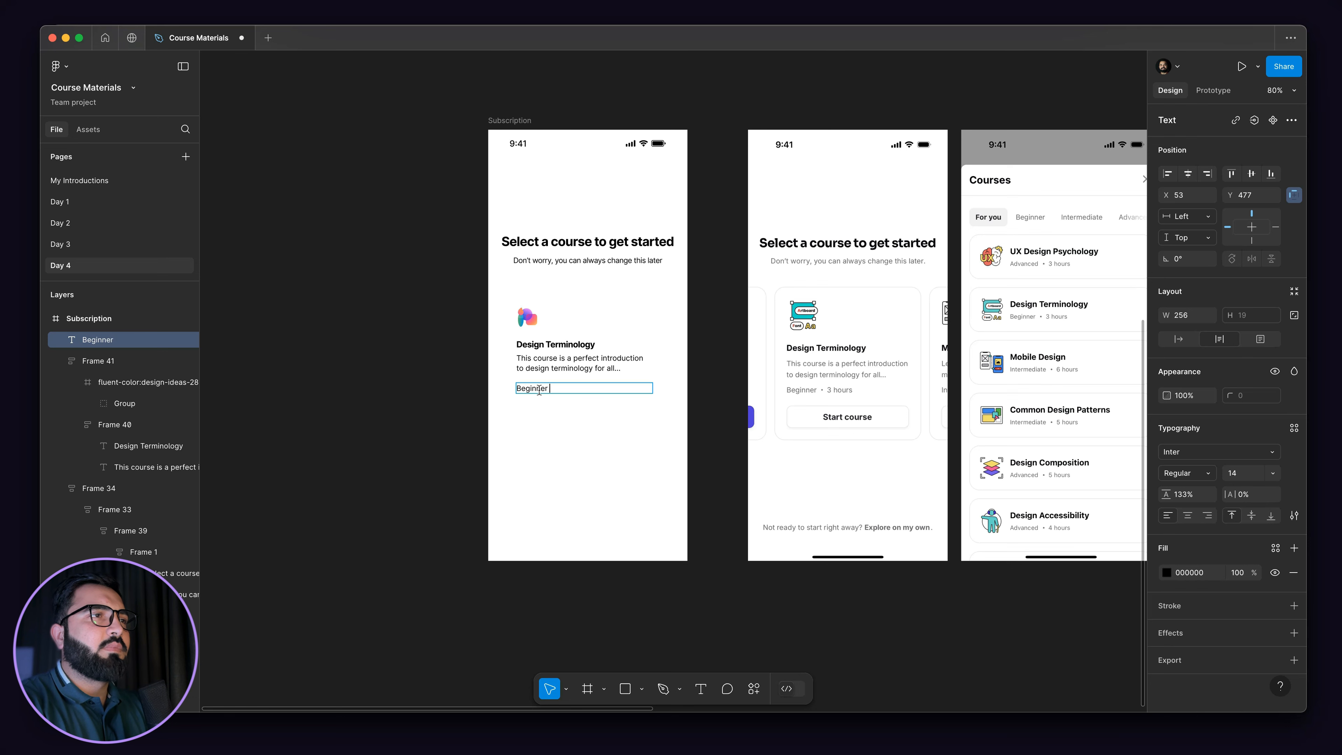
{"action": "key", "text": "Escape"}
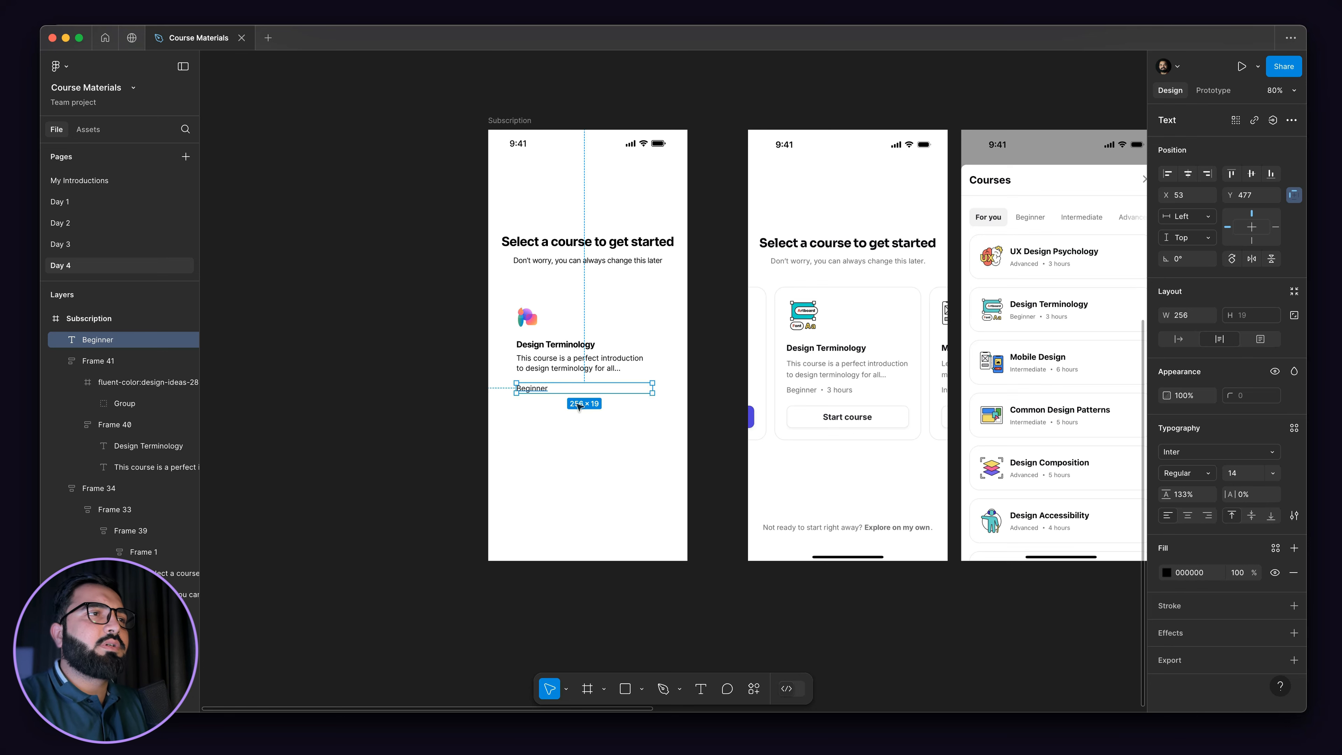
{"action": "left_click", "coordinate": [1178, 339]}
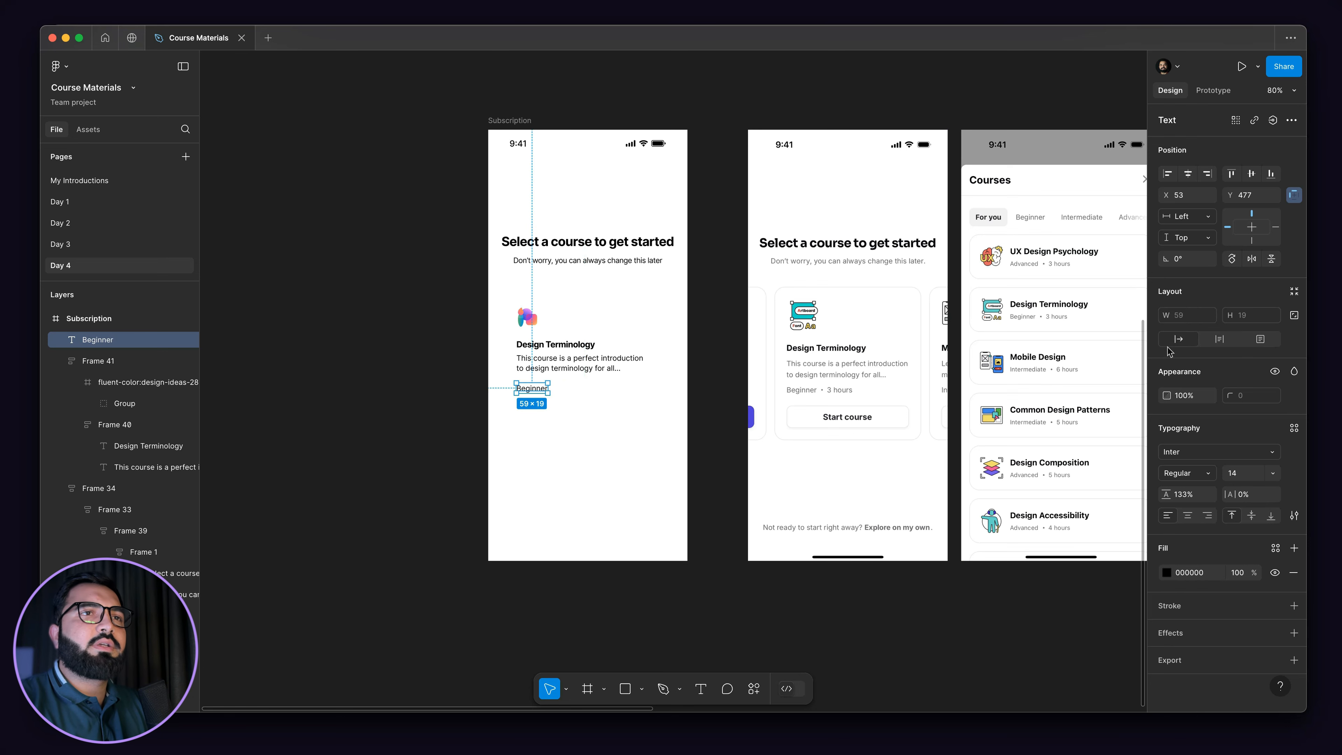
- Duplicate the "Beginner" text beside itself at X 135, Y 477 and change the copy to "3 hours"
{"action": "scroll", "coordinate": [581, 402], "scroll_direction": "up", "scroll_amount": 5}
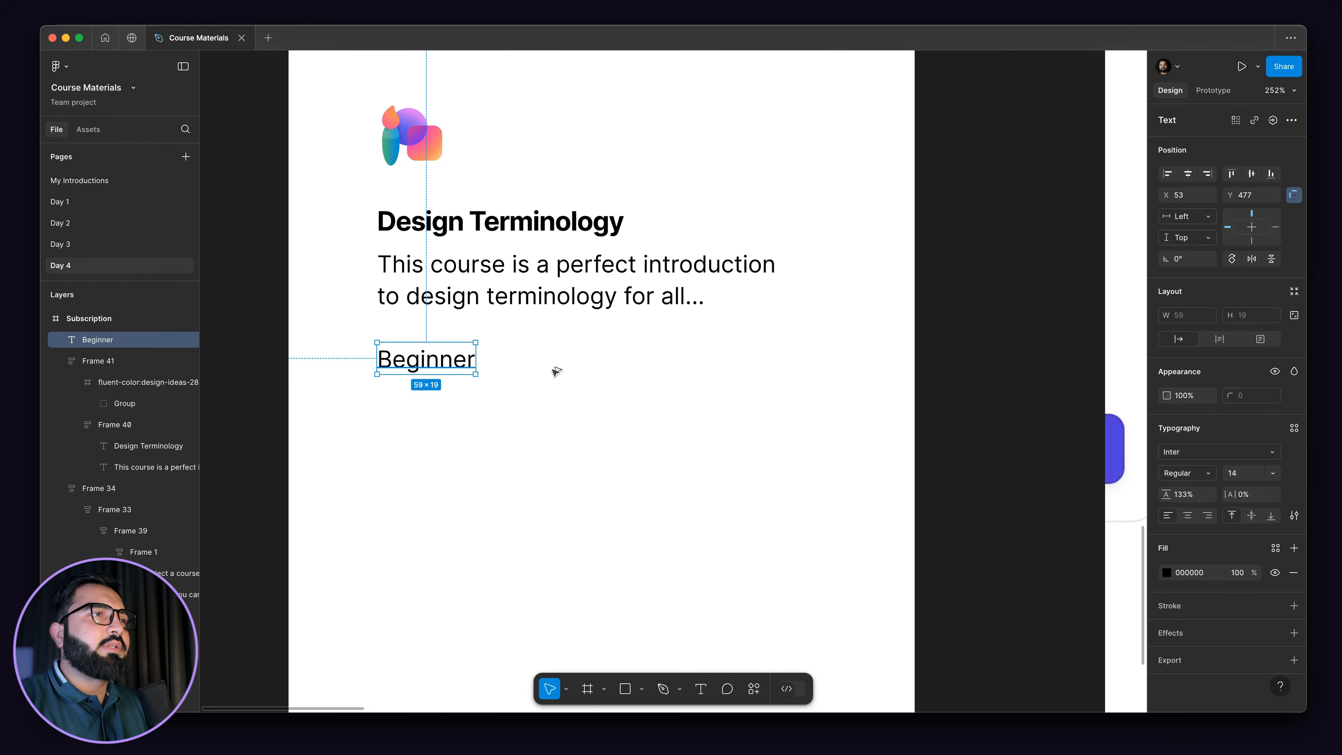
{"action": "mouse_move", "coordinate": [557, 372]}
{"action": "left_mouse_down"}
{"action": "mouse_move", "coordinate": [578, 364]}
{"action": "mouse_move", "coordinate": [558, 361]}
{"action": "left_mouse_up"}
{"action": "scroll", "coordinate": [556, 362], "scroll_direction": "down", "scroll_amount": 5}
{"action": "double_click", "coordinate": [562, 362]}
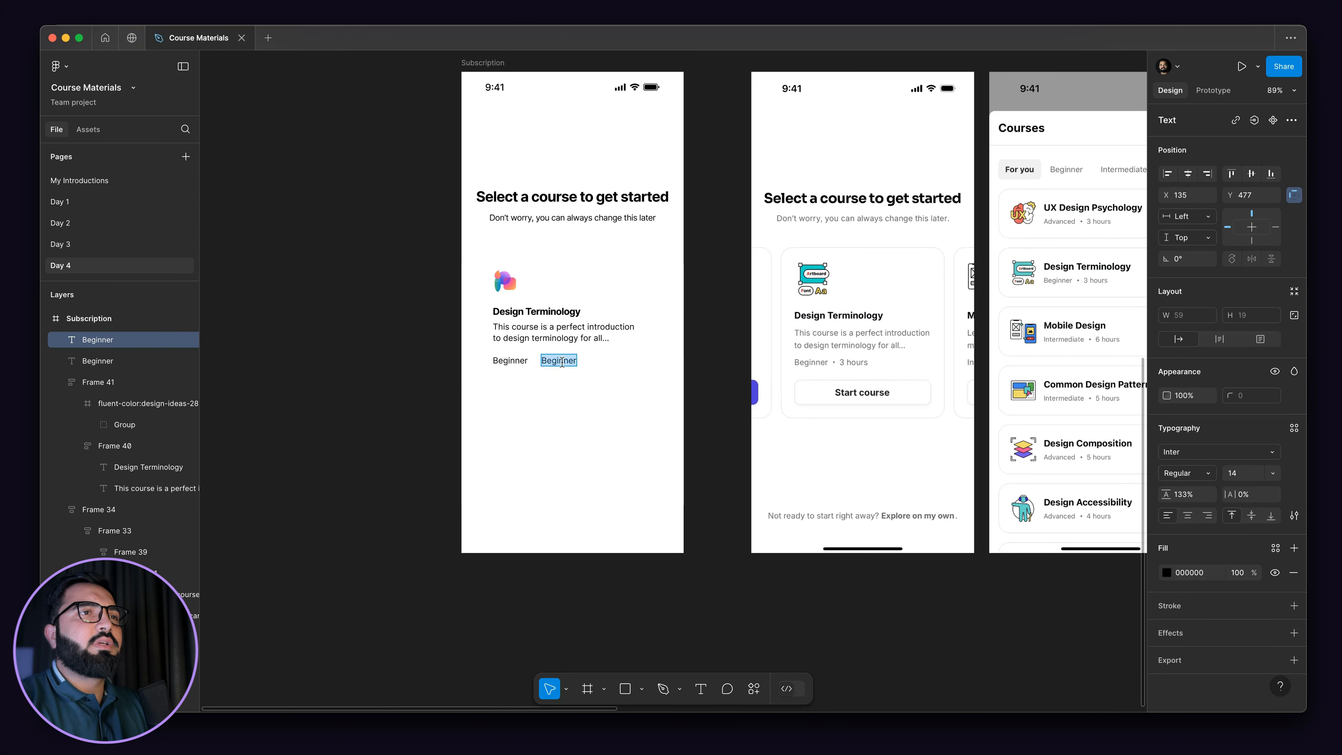
{"action": "type", "text": "3 hours"}
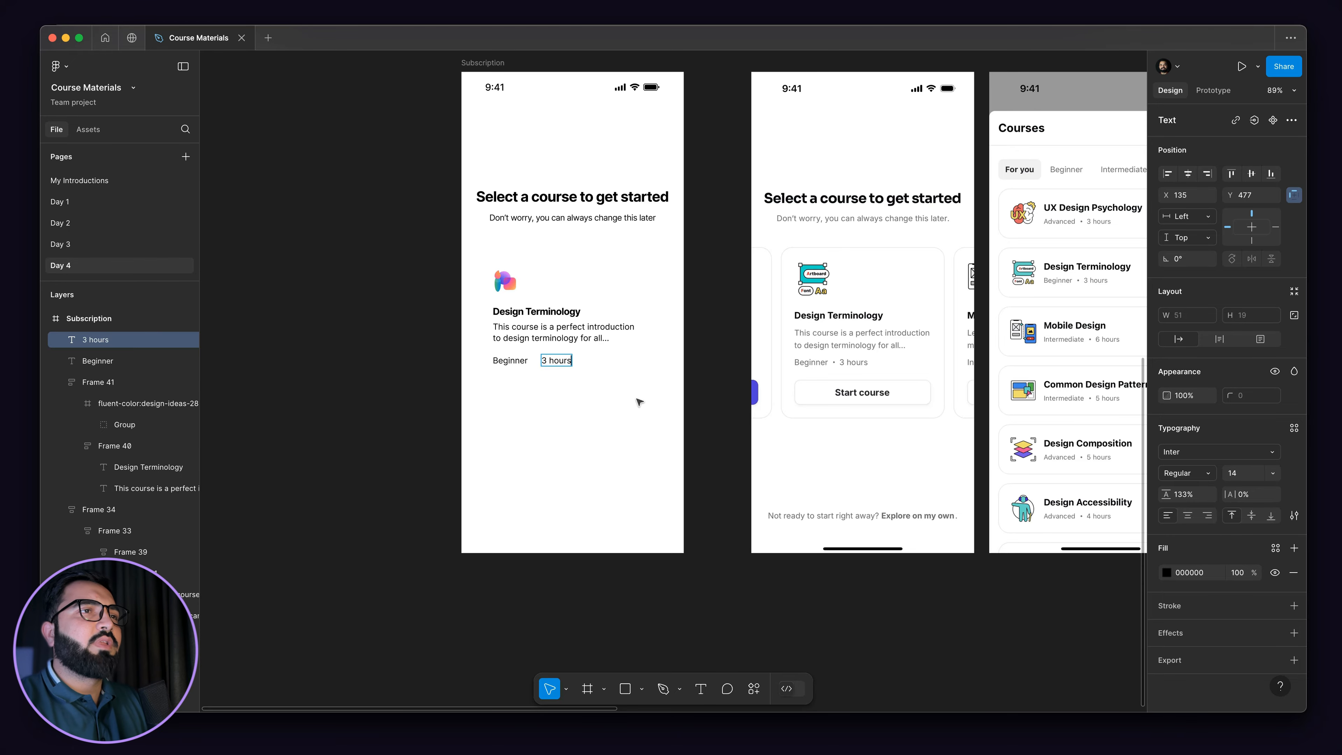
- Draw a 2 × 2 ellipse as a separator dot at X 123, Y 487 between "Beginner" and "3 hours"
{"action": "scroll", "coordinate": [833, 365], "scroll_direction": "up", "scroll_amount": 10}
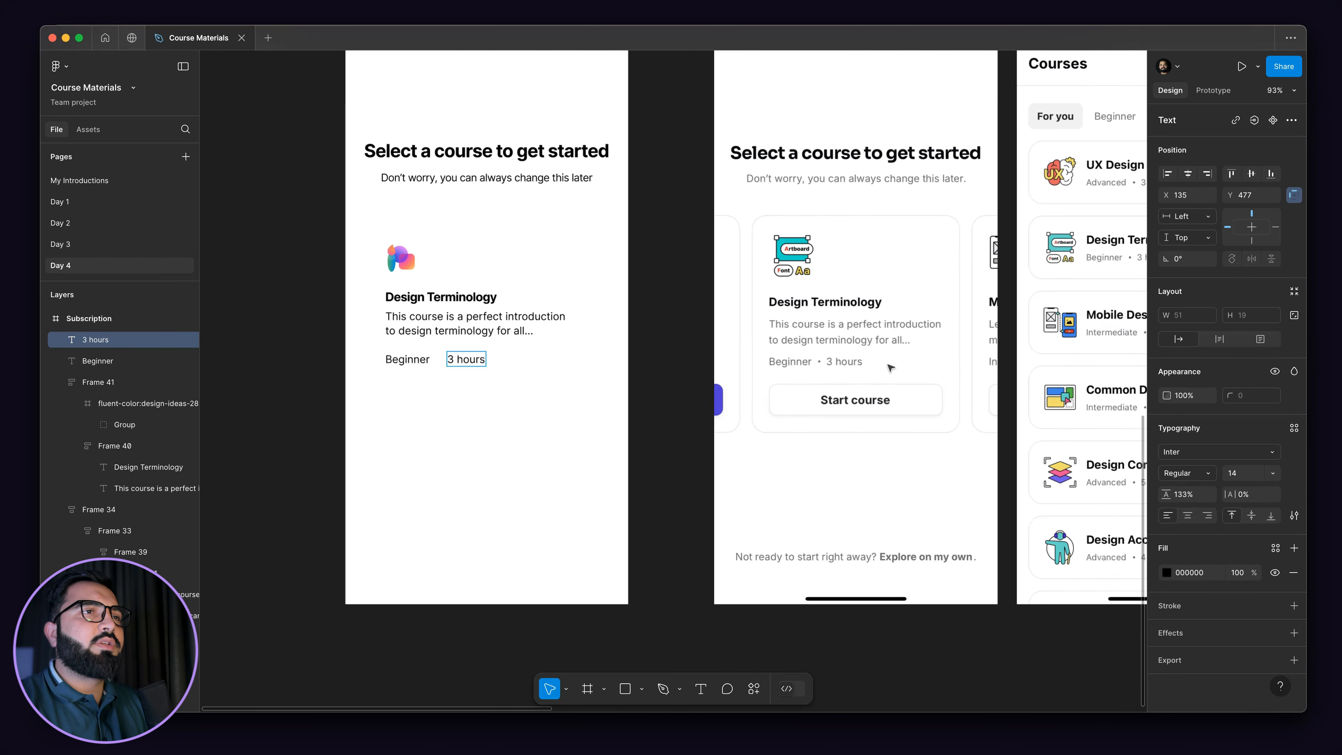
{"action": "scroll", "coordinate": [812, 365], "scroll_direction": "down", "scroll_amount": 8}
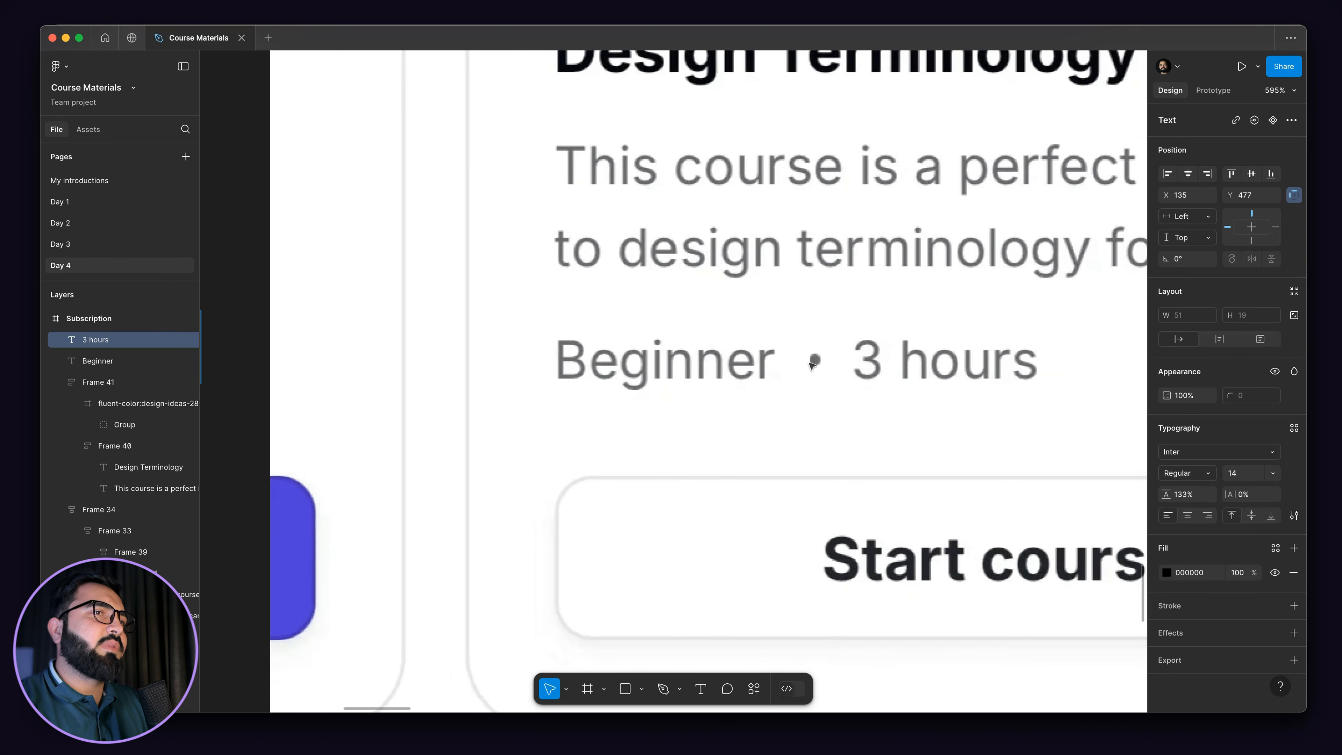
{"action": "scroll", "coordinate": [817, 366], "scroll_direction": "down", "scroll_amount": 2}
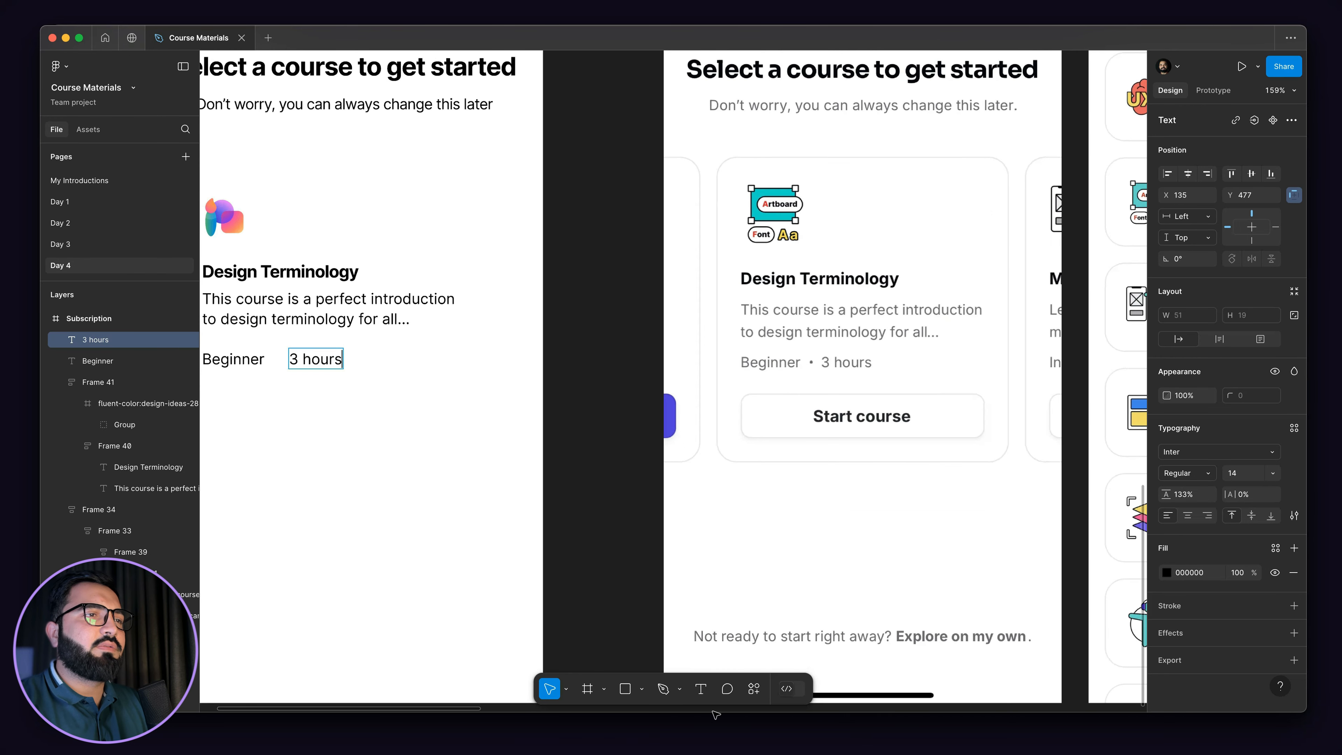
{"action": "left_click", "coordinate": [641, 690]}
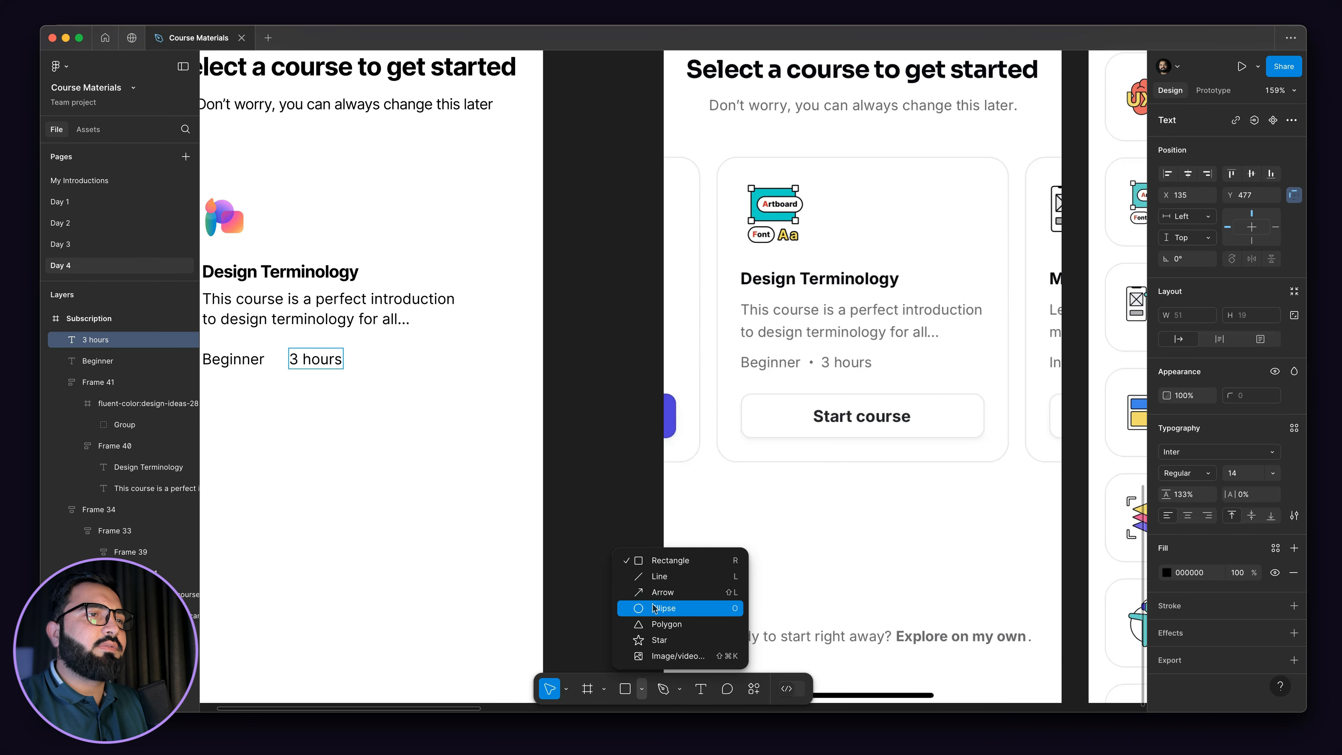
{"action": "left_click", "coordinate": [670, 609]}
{"action": "scroll", "coordinate": [817, 434], "scroll_direction": "left", "scroll_amount": 5}
{"action": "scroll", "coordinate": [504, 377], "scroll_direction": "down", "scroll_amount": 2}
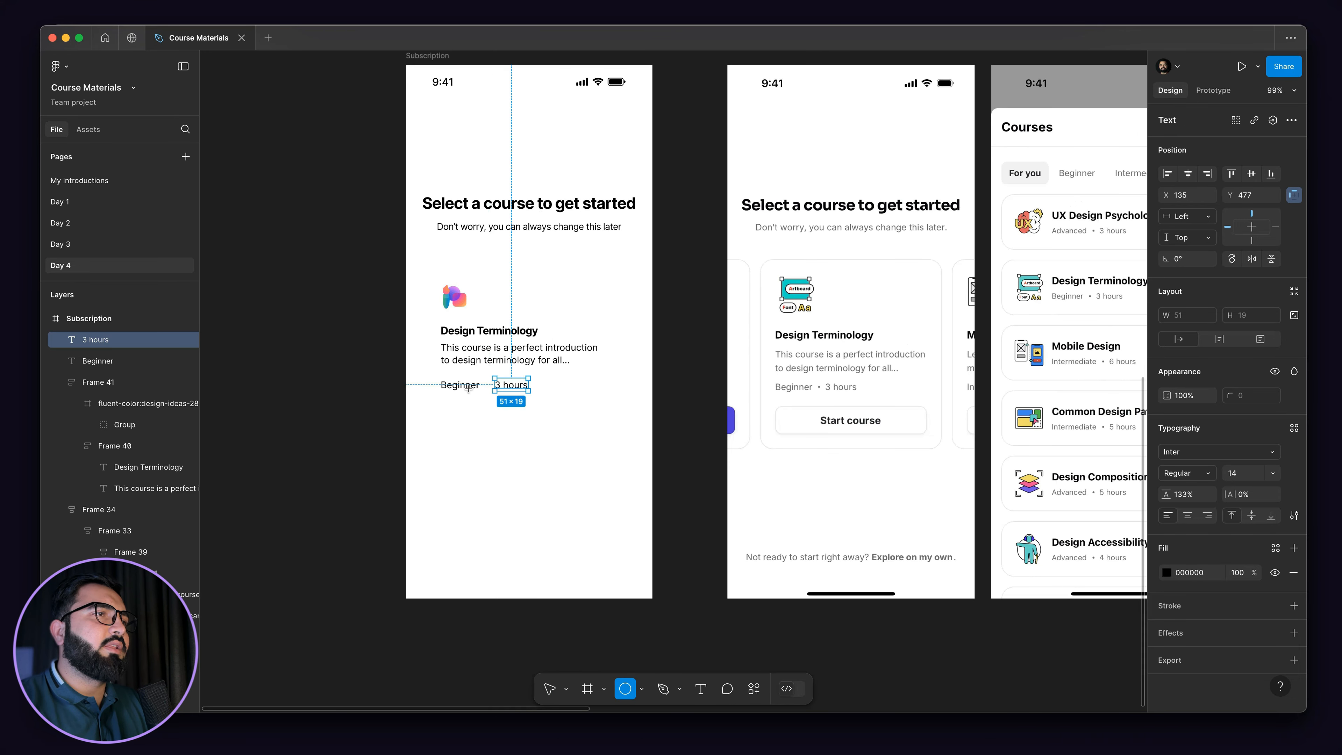
{"action": "scroll", "coordinate": [549, 374], "scroll_direction": "up", "scroll_amount": 10}
{"action": "left_click_drag", "start_coordinate": [533, 356], "coordinate": [567, 418]}
{"action": "scroll", "coordinate": [547, 372], "scroll_direction": "up", "scroll_amount": 6}
{"action": "scroll", "coordinate": [568, 415], "scroll_direction": "down", "scroll_amount": 10}
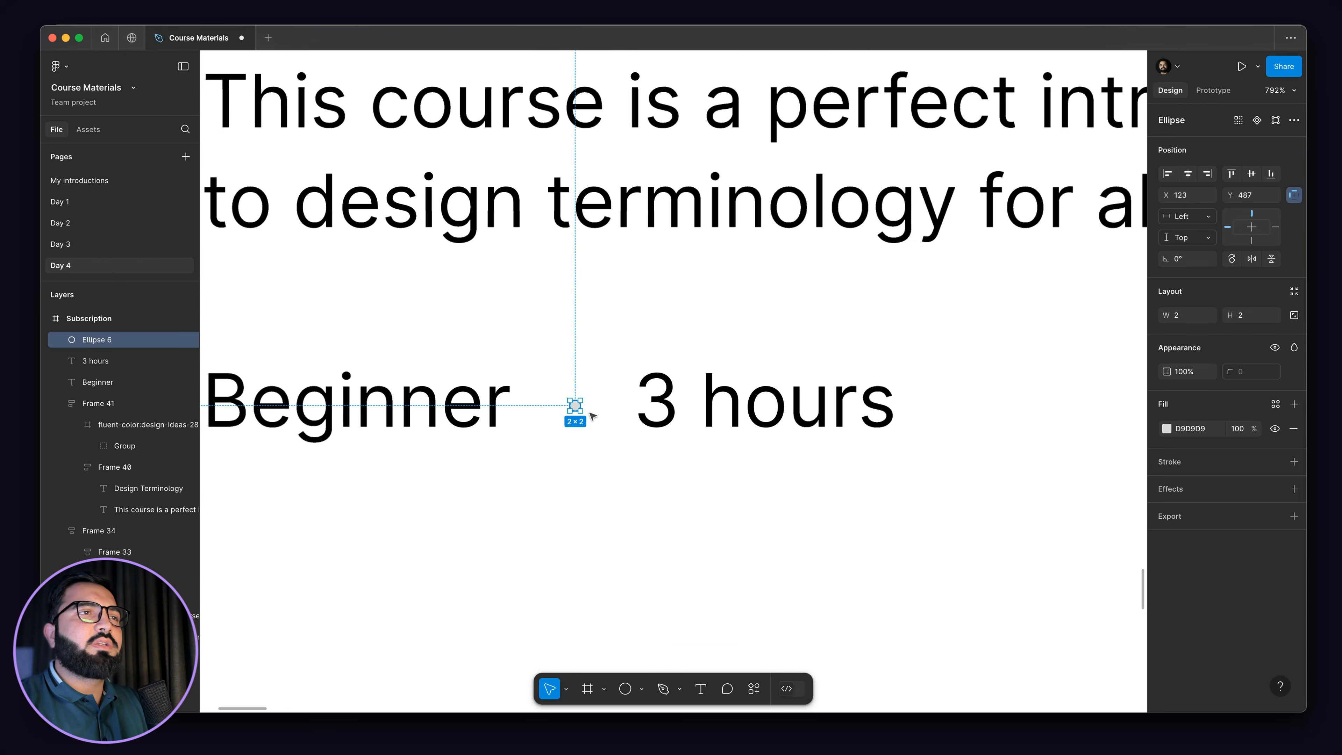
{"action": "scroll", "coordinate": [591, 415], "scroll_direction": "down", "scroll_amount": 5}
{"action": "scroll", "coordinate": [576, 391], "scroll_direction": "up", "scroll_amount": 4}
{"action": "scroll", "coordinate": [568, 375], "scroll_direction": "down", "scroll_amount": 4}
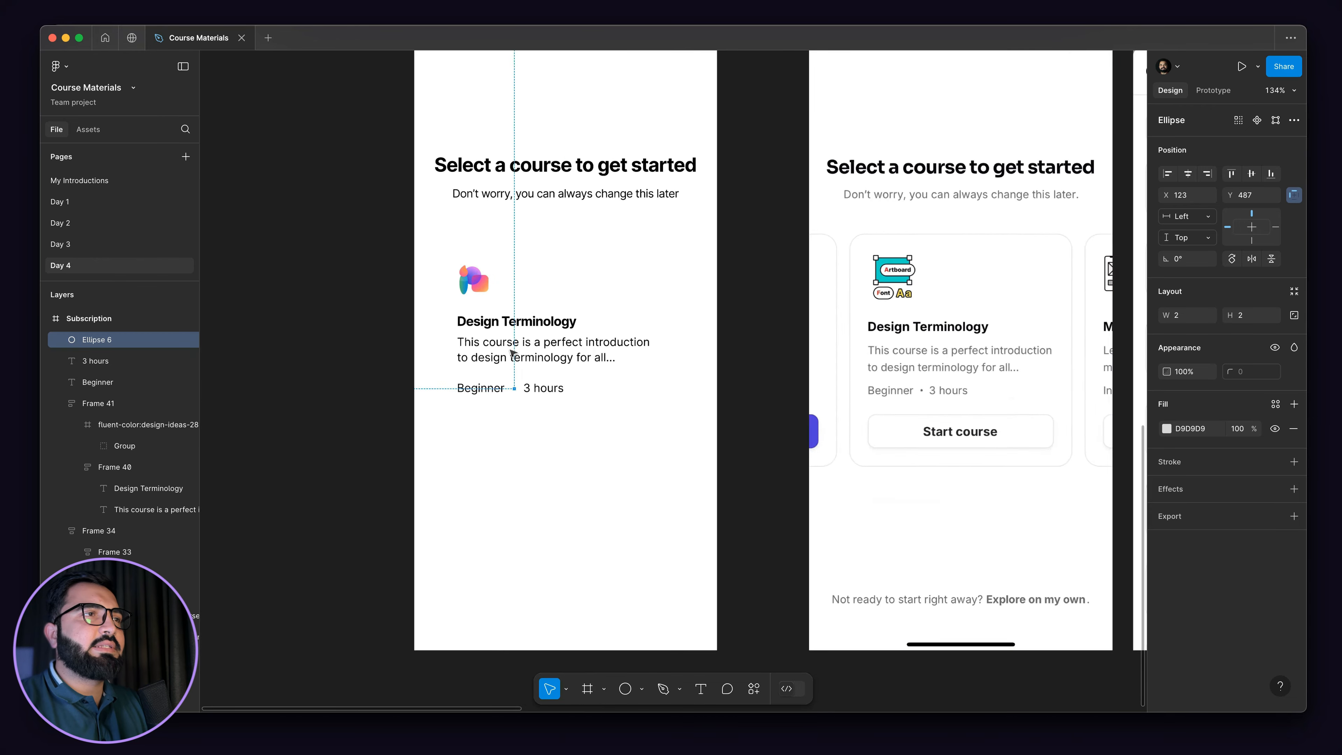
- Set the fill opacity of the course description under "Design Terminology" to 60%
{"action": "scroll", "coordinate": [565, 371], "scroll_direction": "up", "scroll_amount": 3}
{"action": "left_click", "coordinate": [565, 352]}
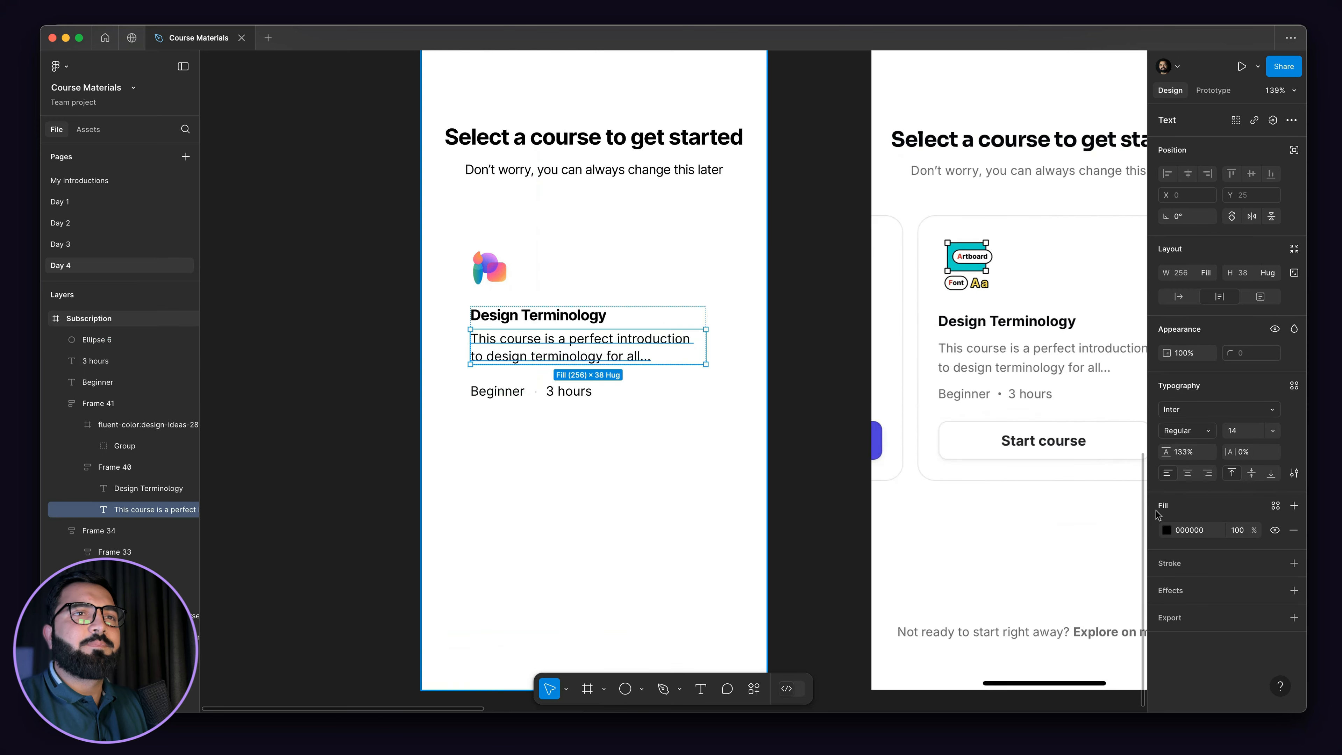
{"action": "left_click", "coordinate": [1240, 534]}
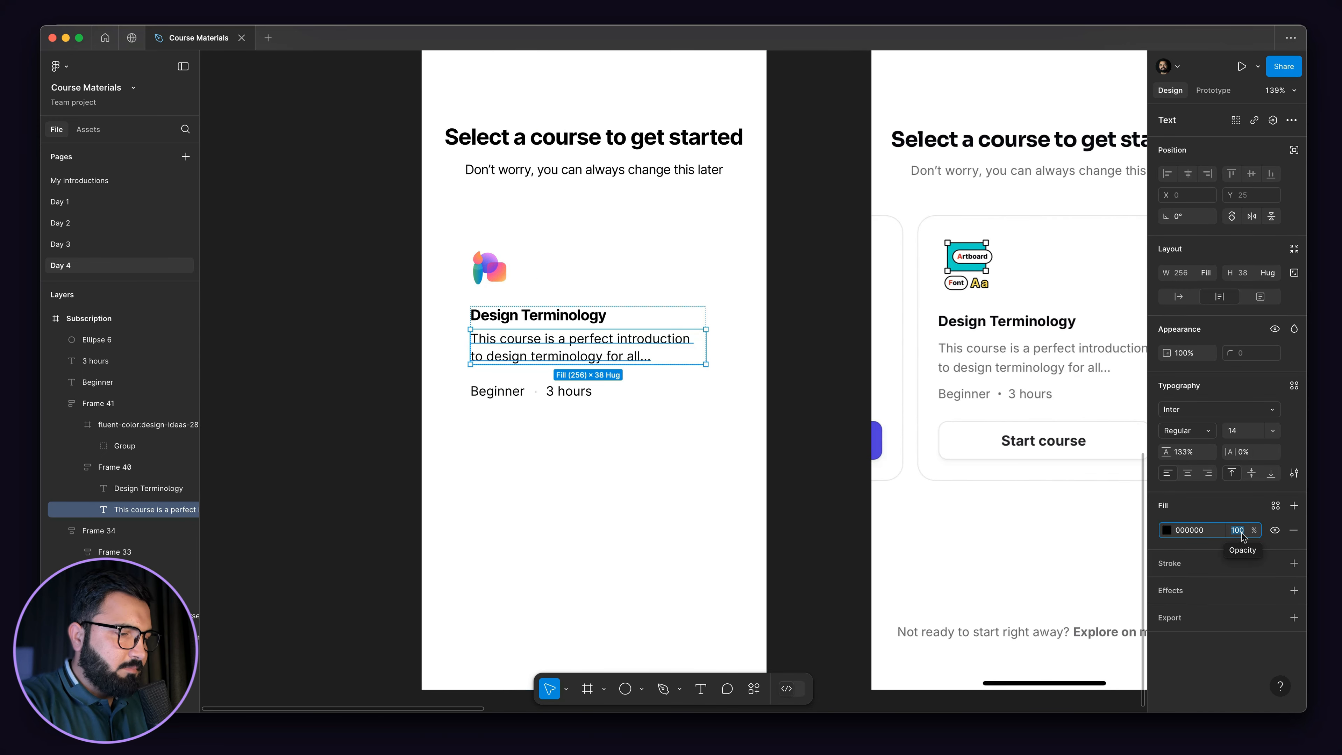
{"action": "type", "text": "6"}
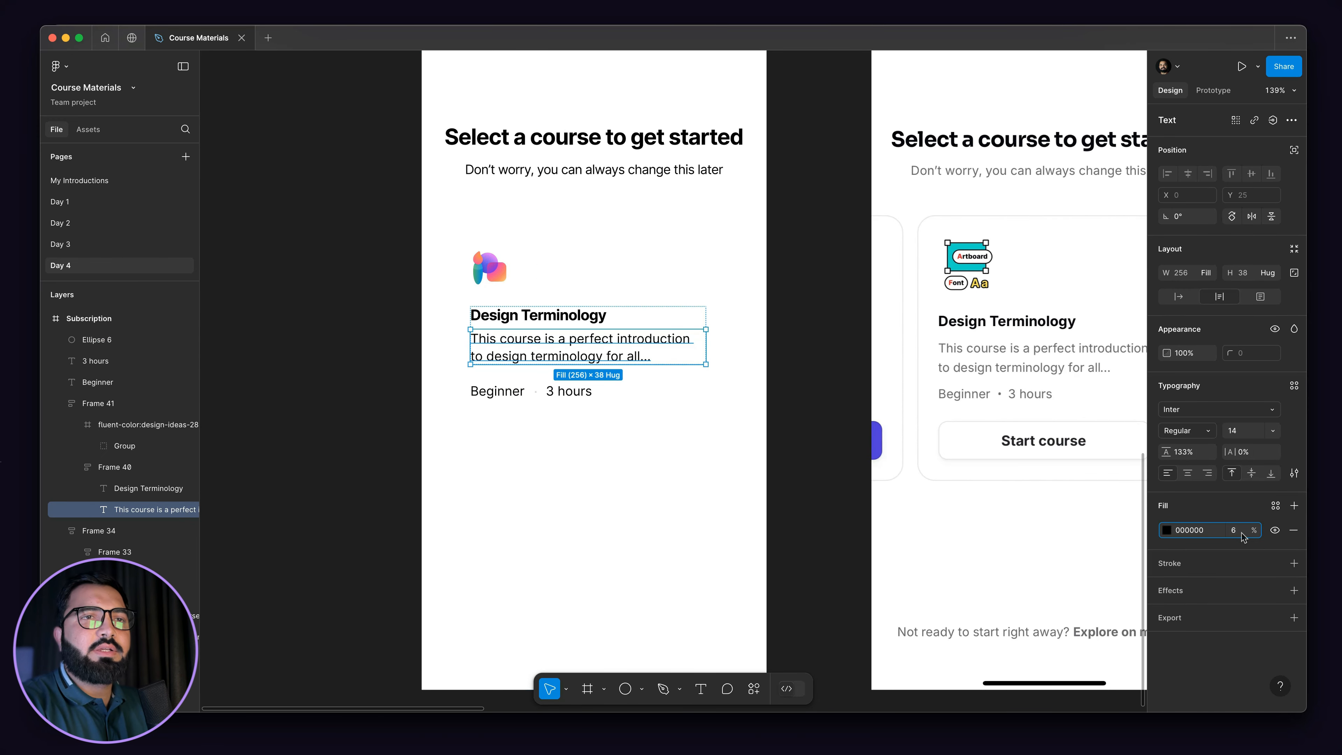
{"action": "type", "text": "0"}
{"action": "key", "text": "Return"}
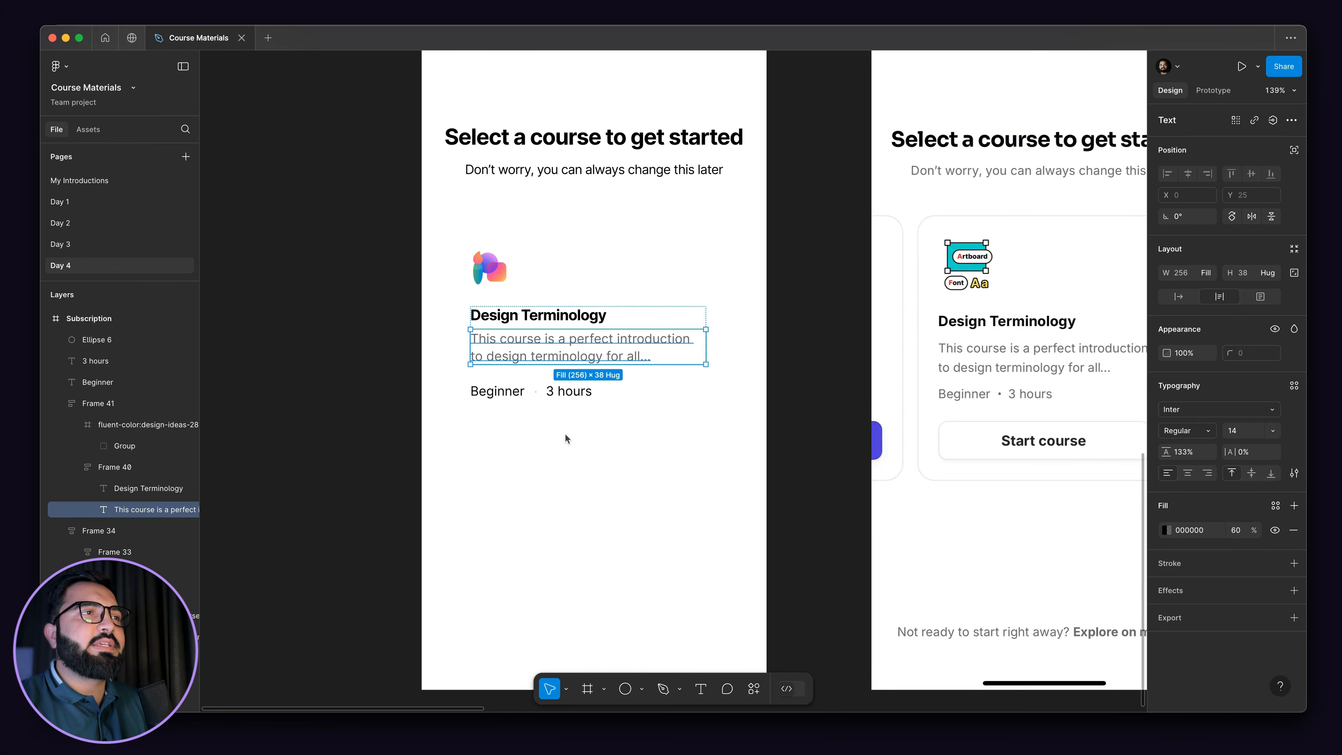
- Select "Beginner", the separator dot and "3 hours" together and set their black selection color to 60% opacity
{"action": "left_click", "coordinate": [515, 392]}
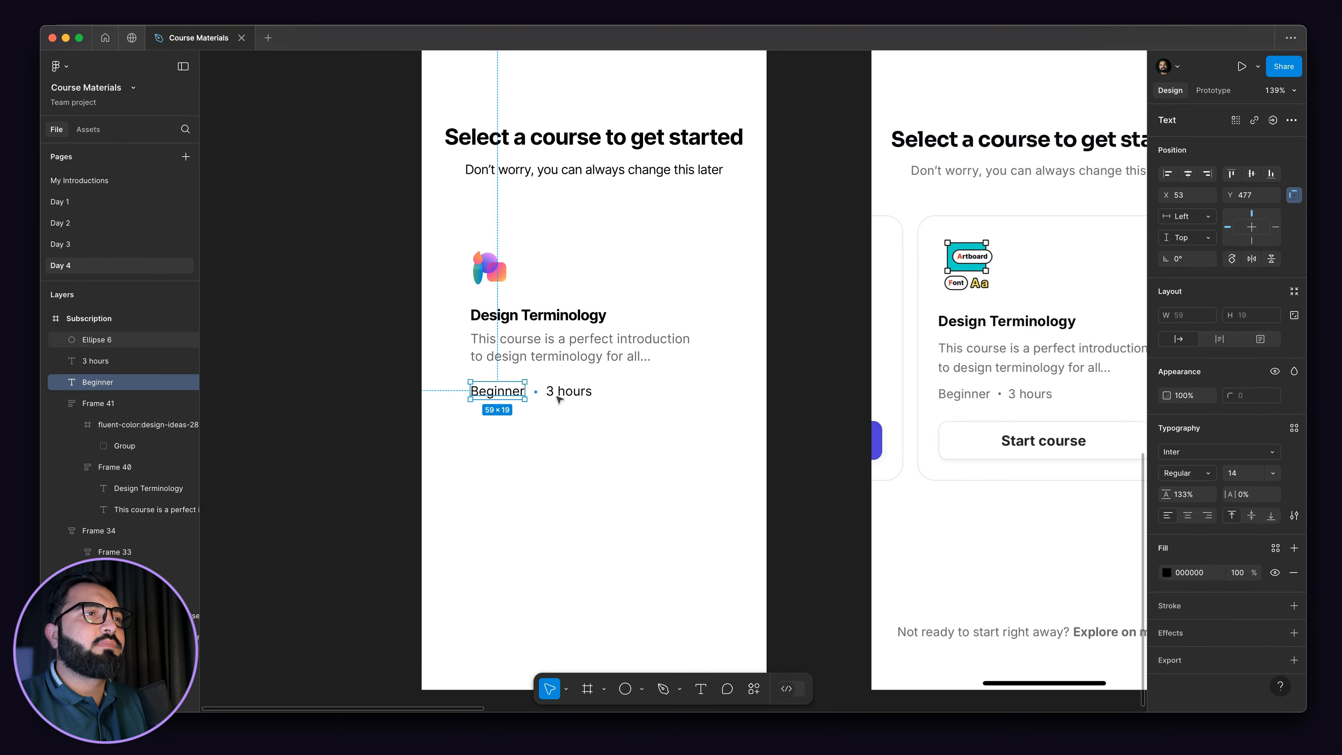
{"action": "left_click", "coordinate": [536, 392], "text": "shift"}
{"action": "left_click", "coordinate": [570, 391], "text": "shift"}
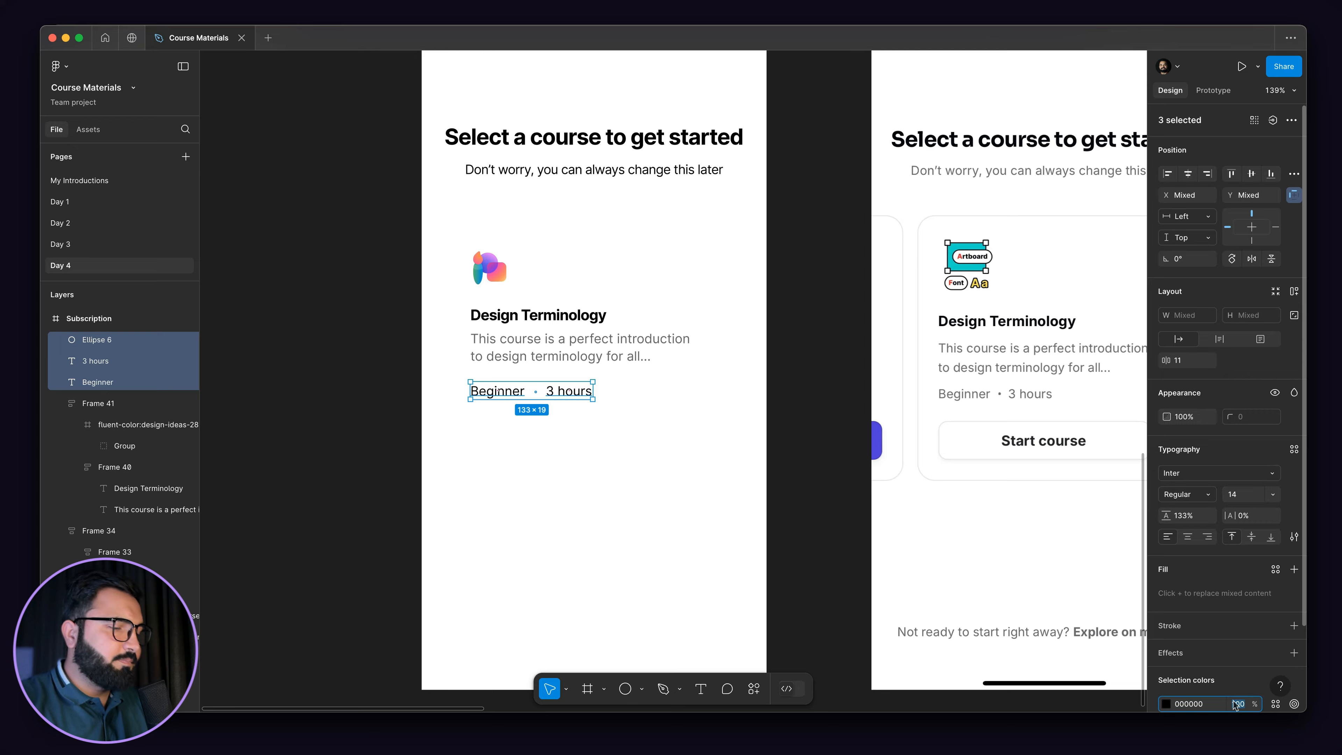
{"action": "key", "text": "Return"}
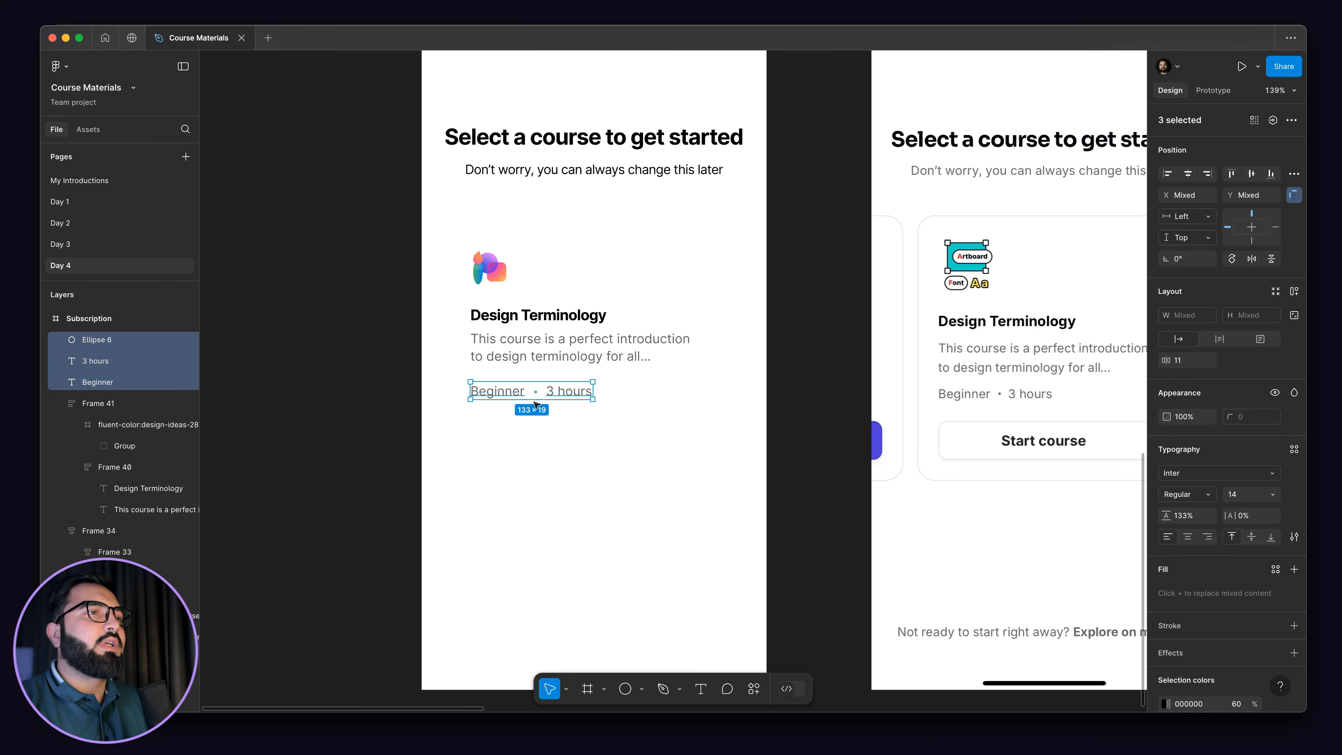
- Compare the separator dot and the "Beginner" and "3 hours" texts with the same row on the reference card
{"action": "scroll", "coordinate": [506, 387], "scroll_direction": "up", "scroll_amount": 10}
{"action": "left_click", "coordinate": [761, 412]}
{"action": "left_click", "coordinate": [586, 403]}
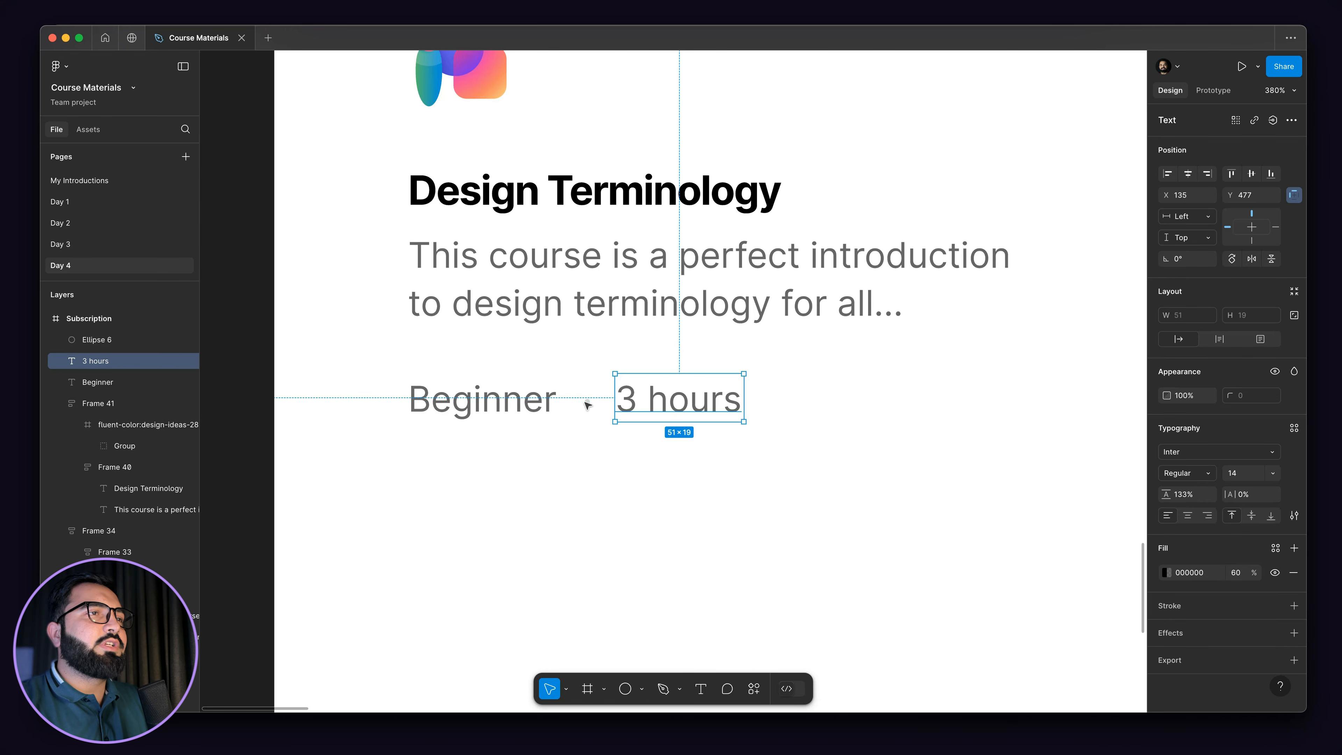
{"action": "scroll", "coordinate": [583, 405], "scroll_direction": "down", "scroll_amount": 10}
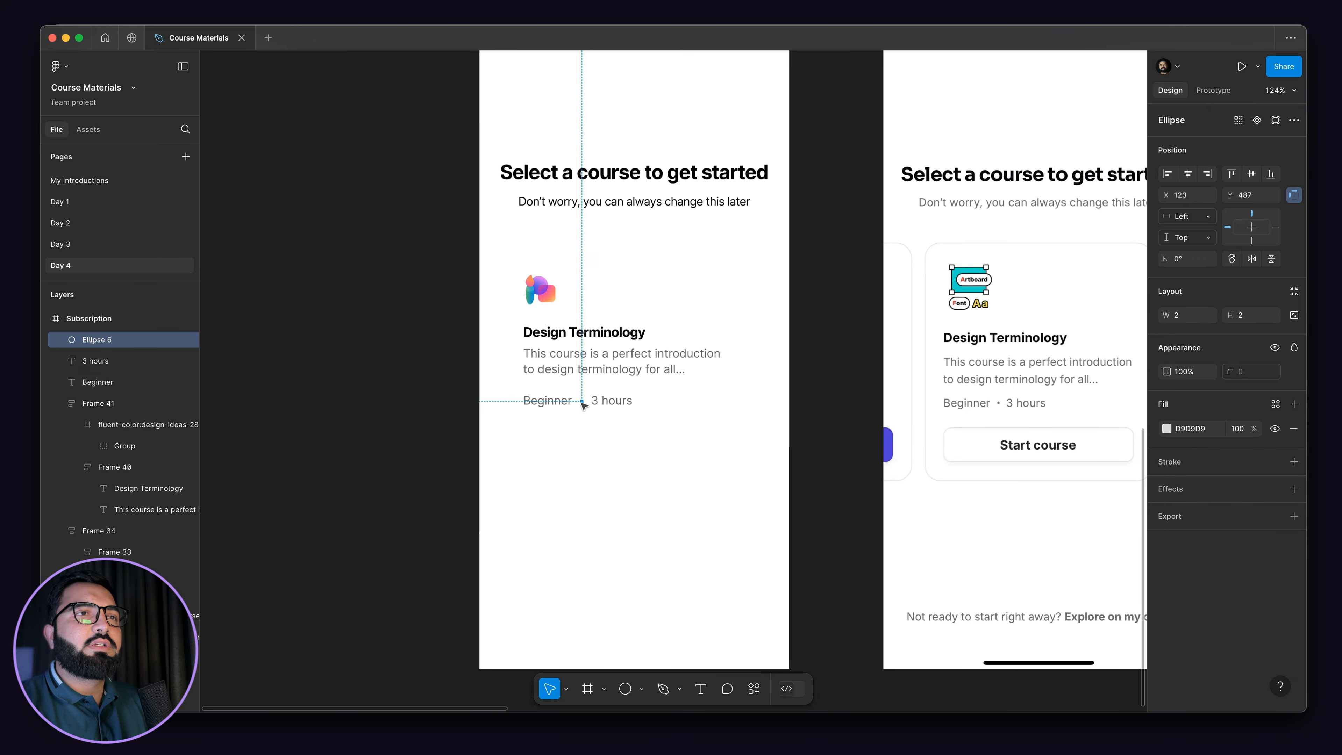
{"action": "scroll", "coordinate": [583, 405], "scroll_direction": "up", "scroll_amount": 9}
{"action": "scroll", "coordinate": [583, 405], "scroll_direction": "down", "scroll_amount": 6}
{"action": "scroll", "coordinate": [979, 450], "scroll_direction": "down", "scroll_amount": 1}
{"action": "scroll", "coordinate": [1021, 439], "scroll_direction": "right", "scroll_amount": 3}
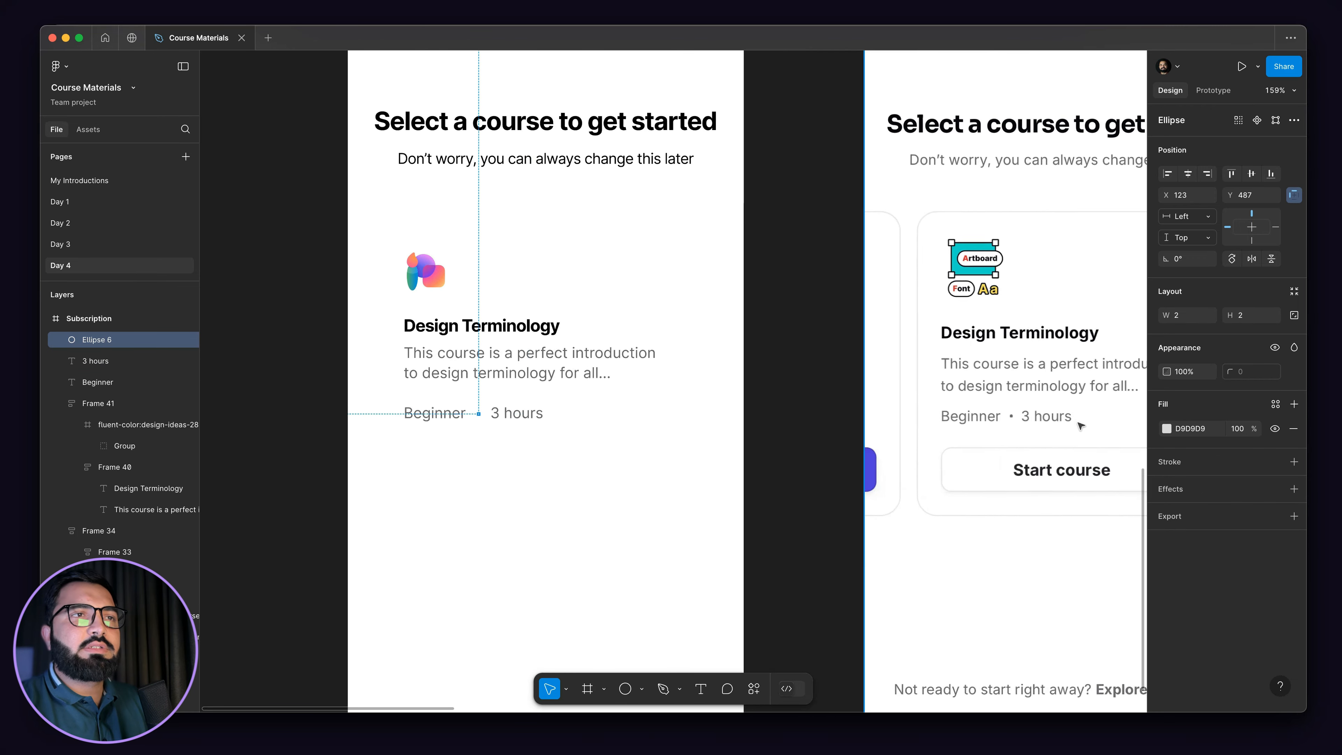
{"action": "scroll", "coordinate": [1080, 426], "scroll_direction": "up", "scroll_amount": 11}
{"action": "scroll", "coordinate": [1080, 426], "scroll_direction": "down", "scroll_amount": 11}
{"action": "scroll", "coordinate": [509, 418], "scroll_direction": "up", "scroll_amount": 8}
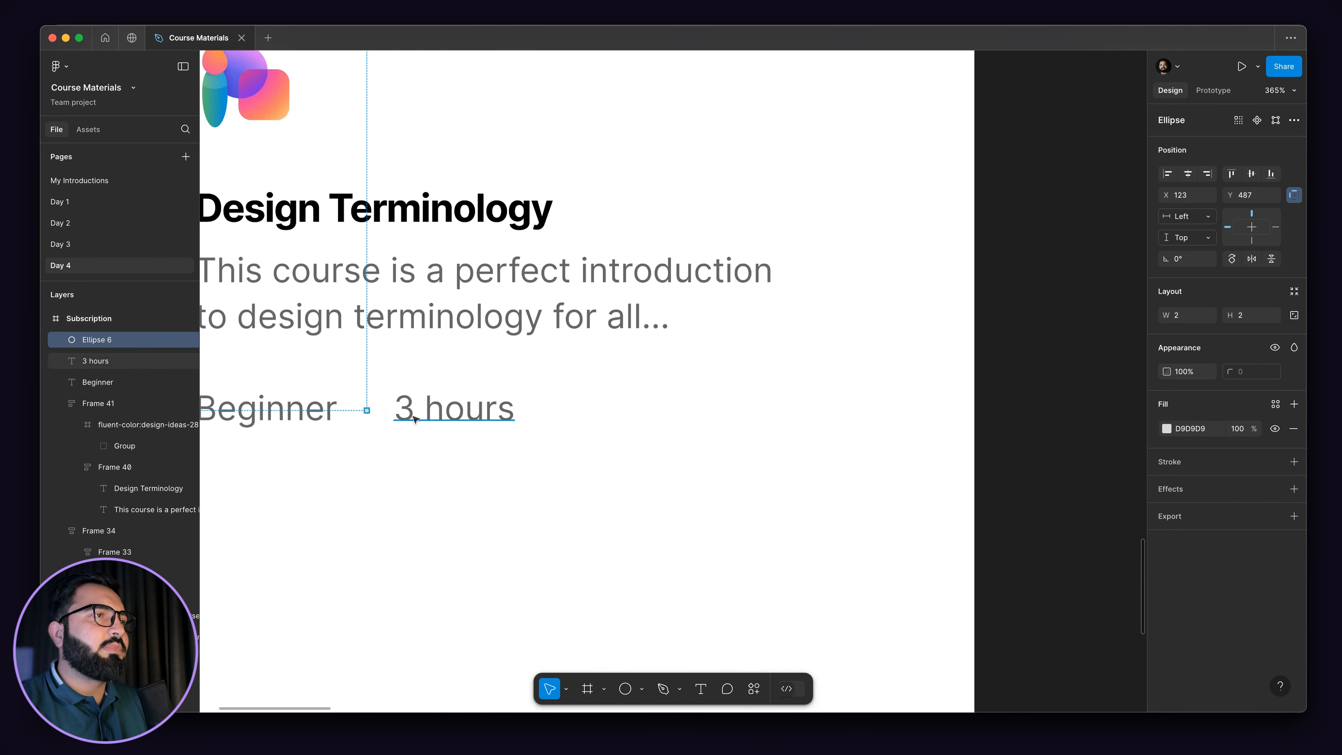
- Set the black selection color of the "Beginner" and "3 hours" row to 80% opacity
{"action": "left_click", "coordinate": [415, 419]}
{"action": "left_click", "coordinate": [97, 340], "text": "shift"}
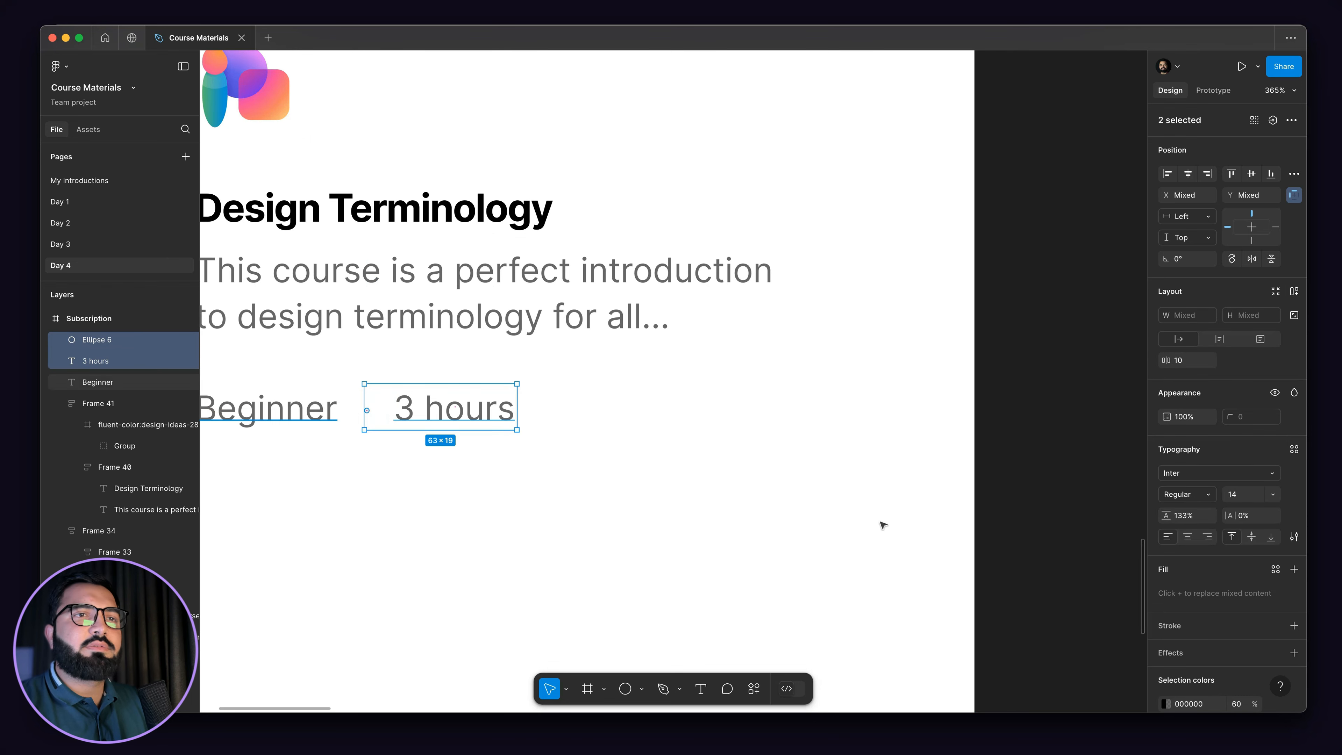
{"action": "left_click", "coordinate": [98, 382], "text": "shift"}
{"action": "scroll", "coordinate": [581, 370], "scroll_direction": "down", "scroll_amount": 5}
{"action": "left_click", "coordinate": [1239, 707]}
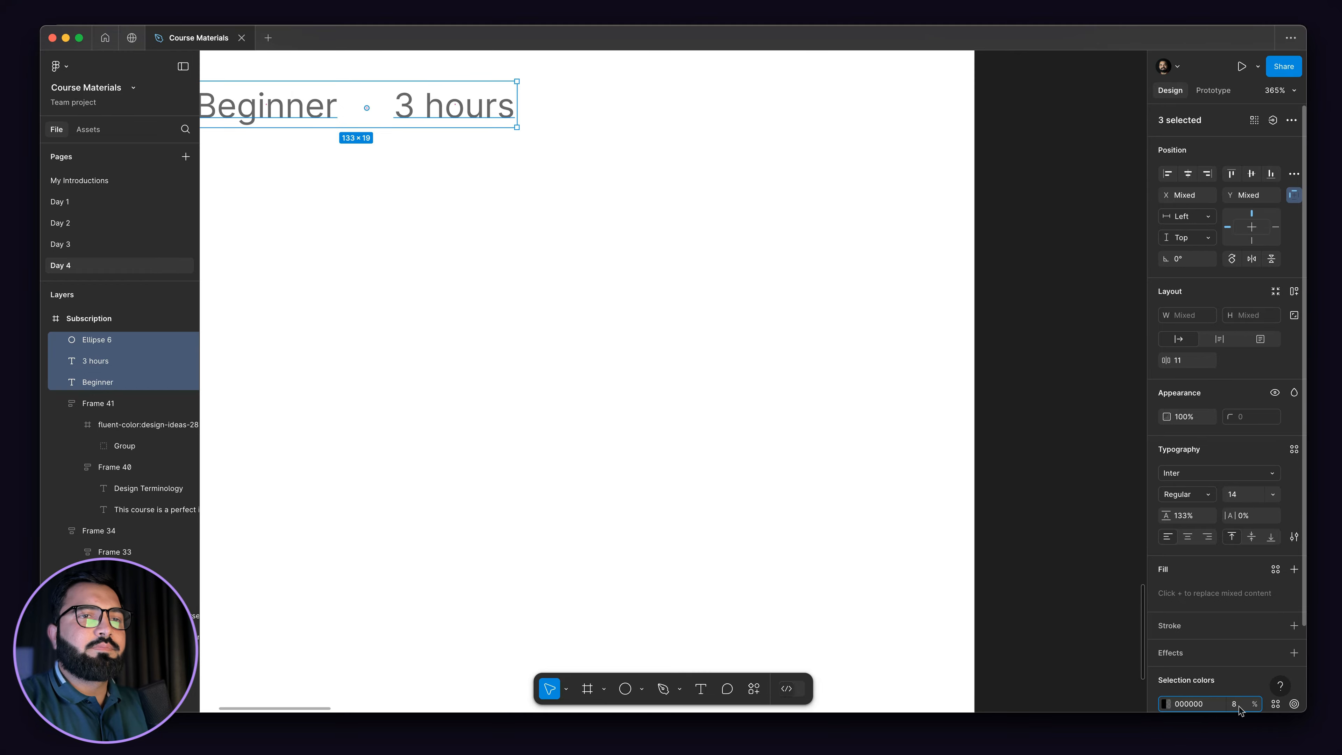
{"action": "key", "text": "Return"}
{"action": "scroll", "coordinate": [419, 228], "scroll_direction": "down", "scroll_amount": 3}
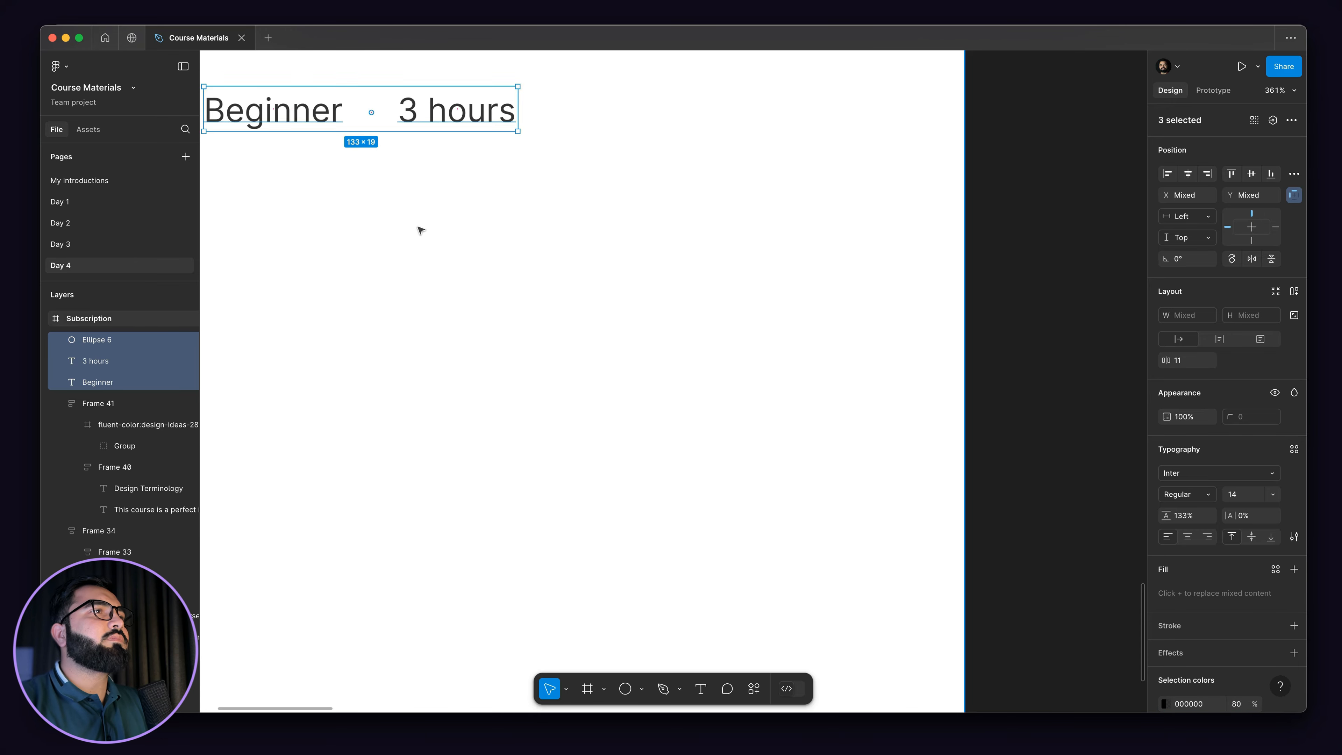
- Recolor the separator dot to black 000000 and set its fill opacity to 80%
{"action": "scroll", "coordinate": [423, 370], "scroll_direction": "up", "scroll_amount": 3}
{"action": "scroll", "coordinate": [488, 441], "scroll_direction": "up", "scroll_amount": 5}
{"action": "left_click", "coordinate": [494, 436]}
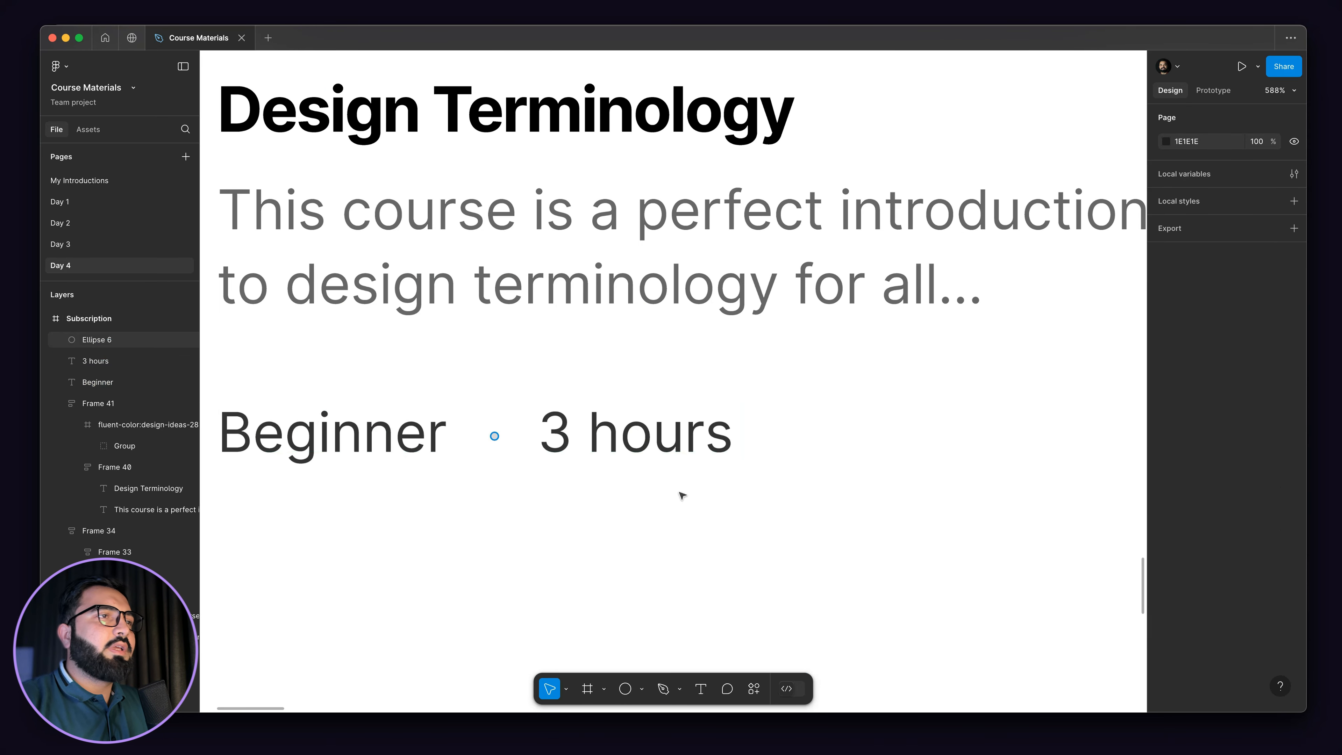
{"action": "left_click", "coordinate": [1166, 429]}
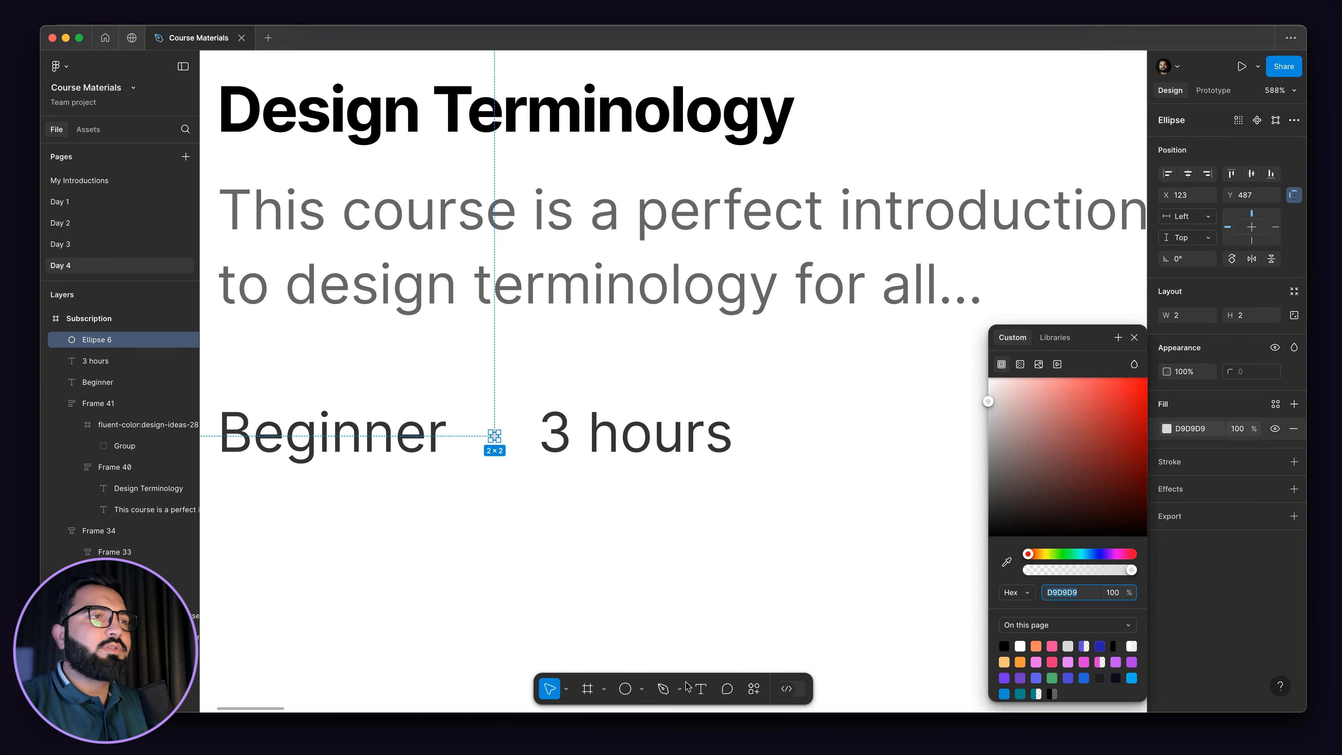
{"action": "left_click_drag", "start_coordinate": [1069, 504], "coordinate": [985, 538]}
{"action": "left_click", "coordinate": [567, 511]}
{"action": "scroll", "coordinate": [553, 476], "scroll_direction": "down", "scroll_amount": 2}
{"action": "left_click", "coordinate": [552, 454]}
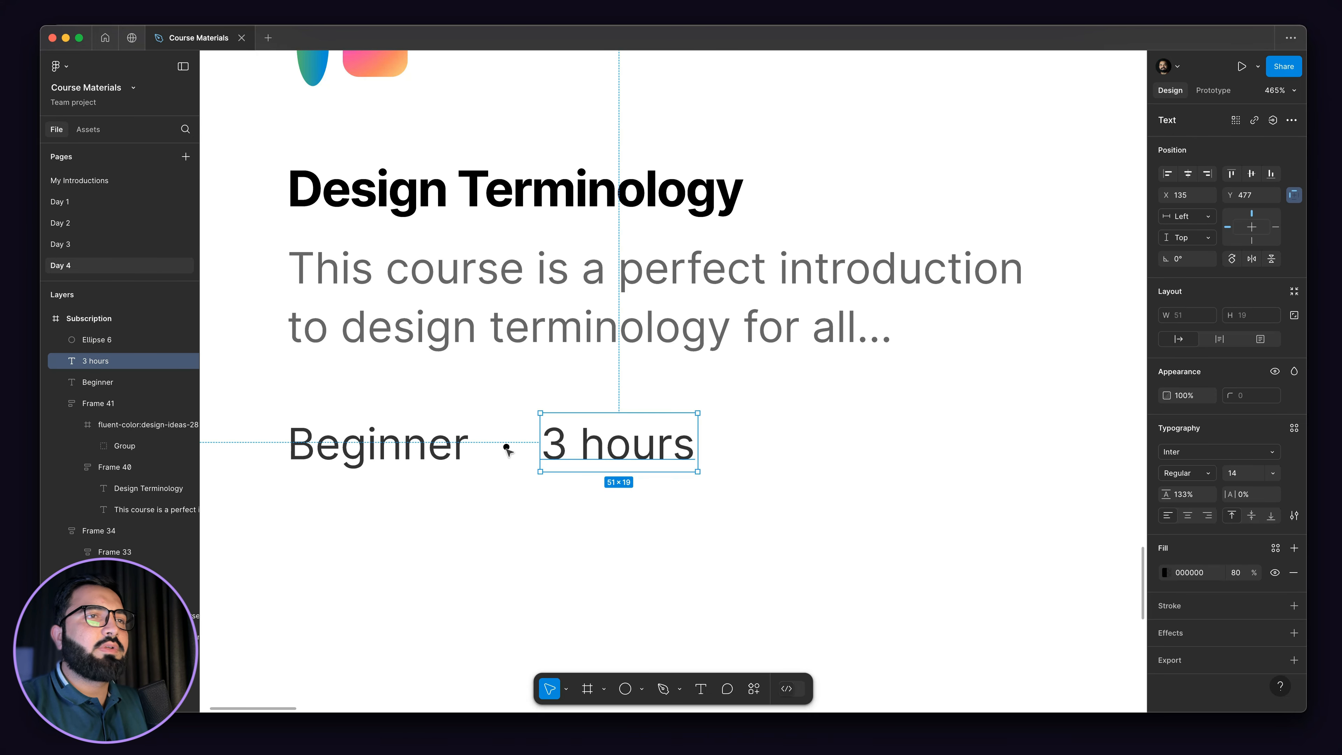
{"action": "left_click", "coordinate": [506, 449]}
{"action": "left_click", "coordinate": [439, 452]}
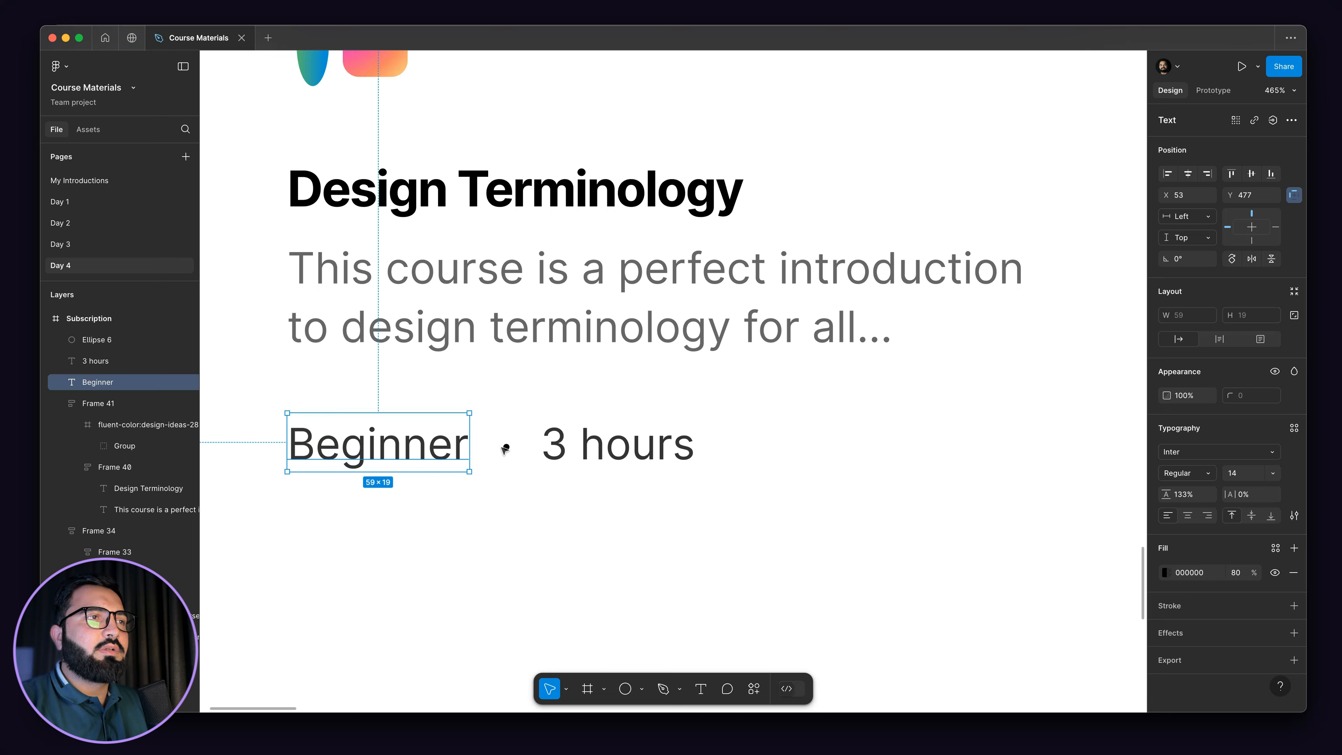
{"action": "left_click", "coordinate": [506, 448]}
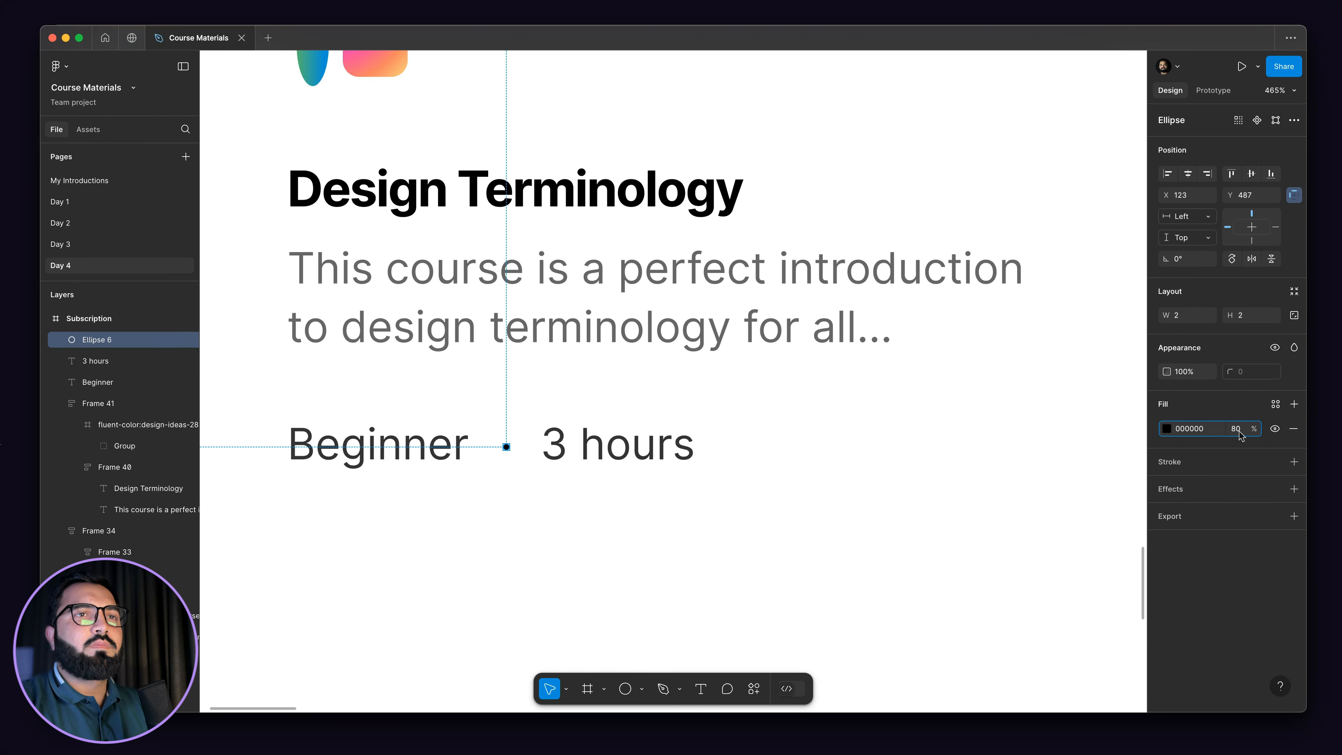
- Wrap "Beginner", the separator dot and "3 hours" in a horizontal auto layout frame
{"action": "left_click", "coordinate": [561, 445]}
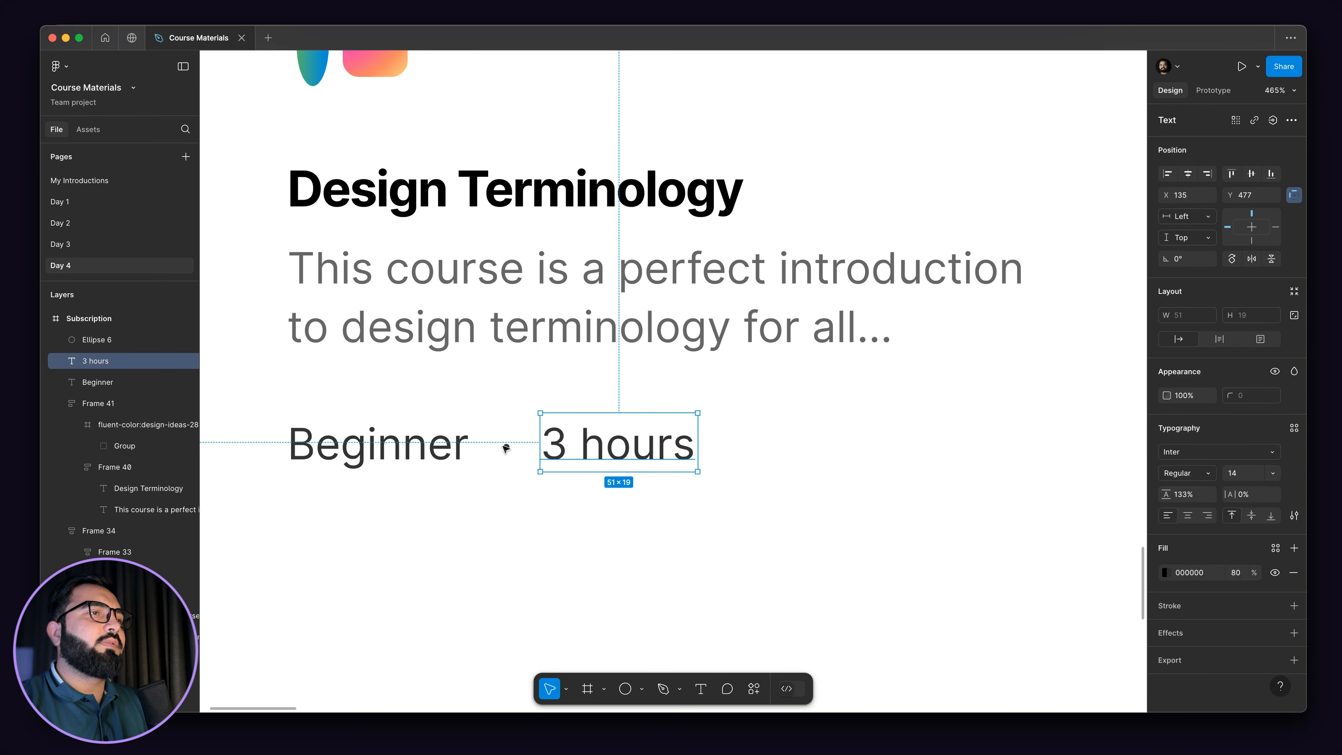
{"action": "left_click", "coordinate": [506, 447], "text": "shift"}
{"action": "left_click", "coordinate": [458, 466], "text": "shift"}
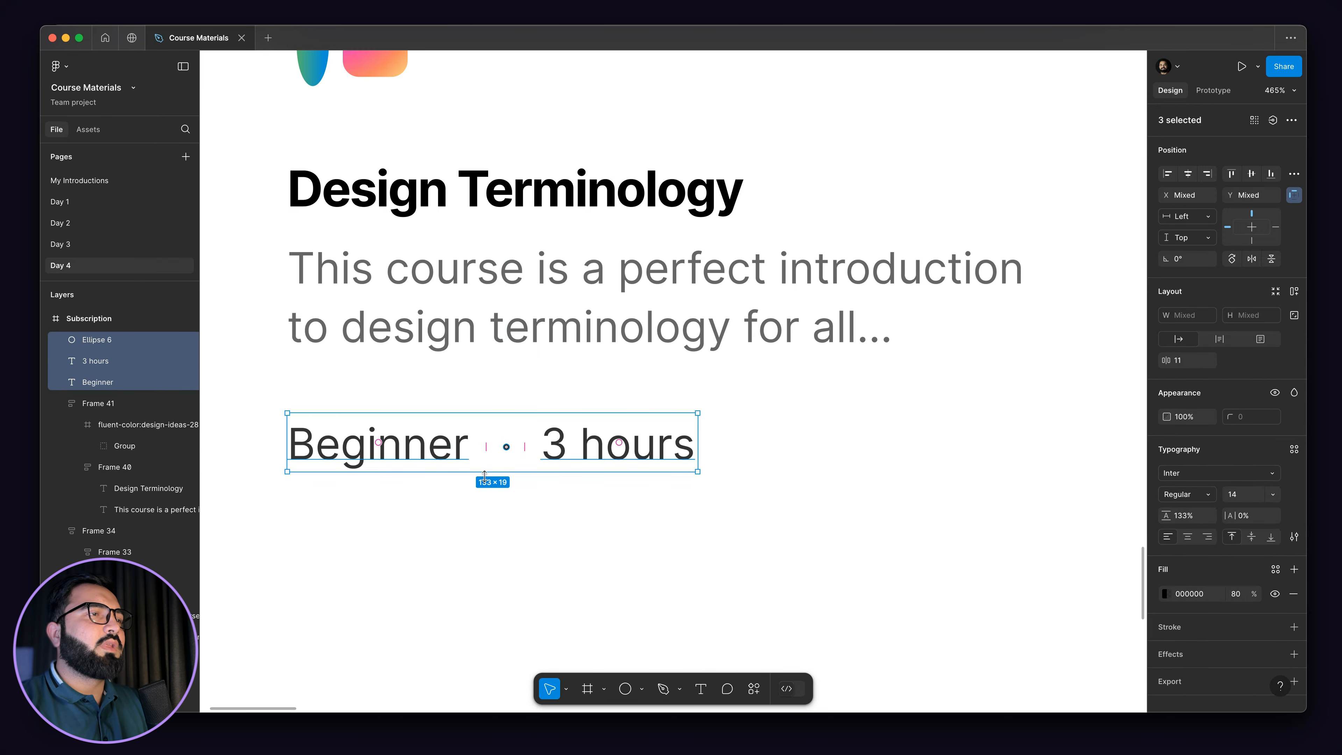
{"action": "key", "text": "shift+a"}
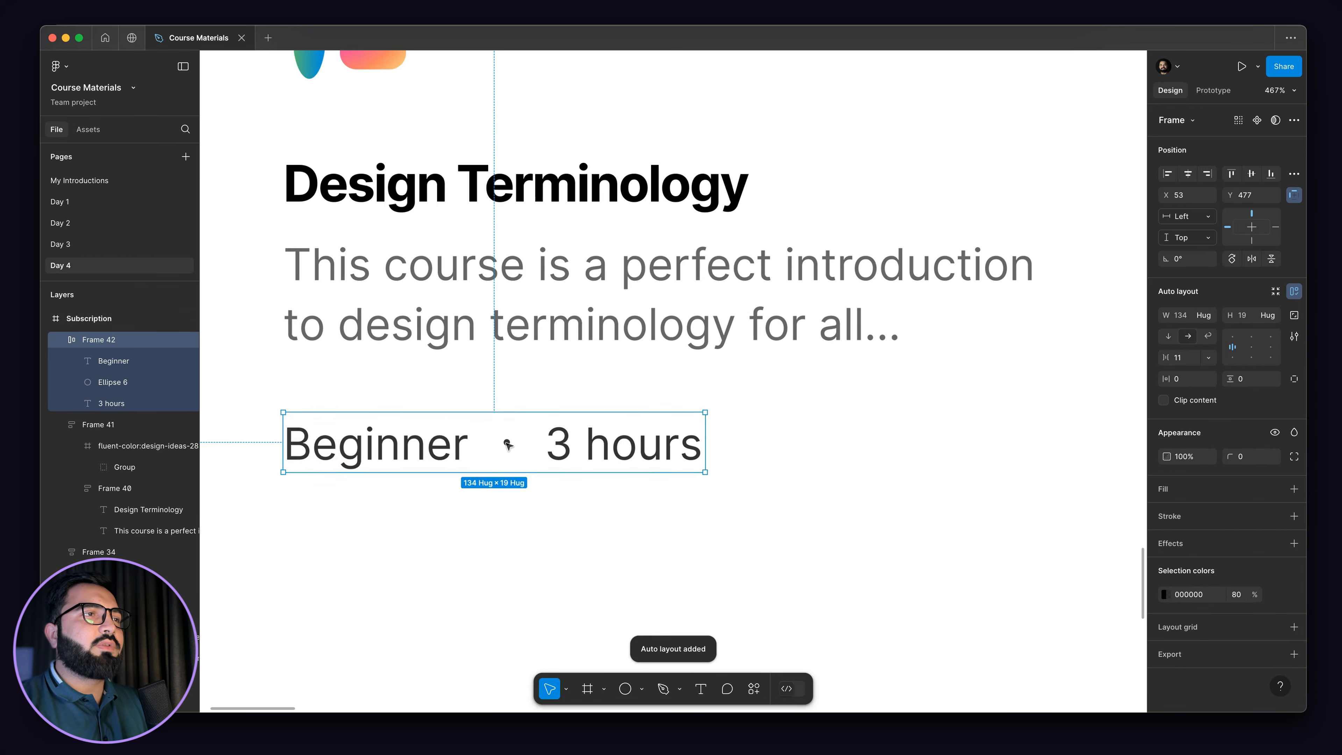
{"action": "scroll", "coordinate": [502, 447], "scroll_direction": "up", "scroll_amount": 5}
{"action": "scroll", "coordinate": [475, 431], "scroll_direction": "down", "scroll_amount": 10}
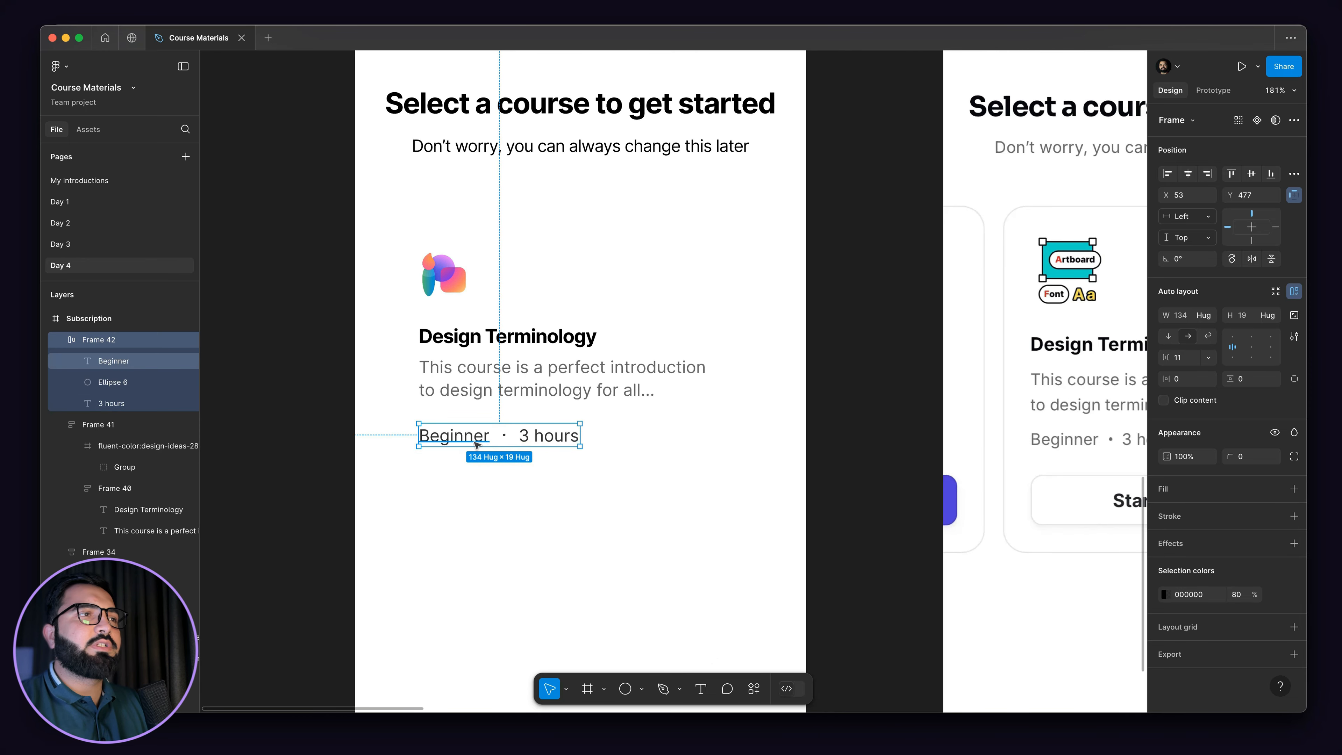
- Combine the "Beginner · 3 hours" row with the icon, title and description frame in a vertical auto layout
{"action": "double_click", "coordinate": [476, 445]}
{"action": "scroll", "coordinate": [660, 429], "scroll_direction": "down", "scroll_amount": 3}
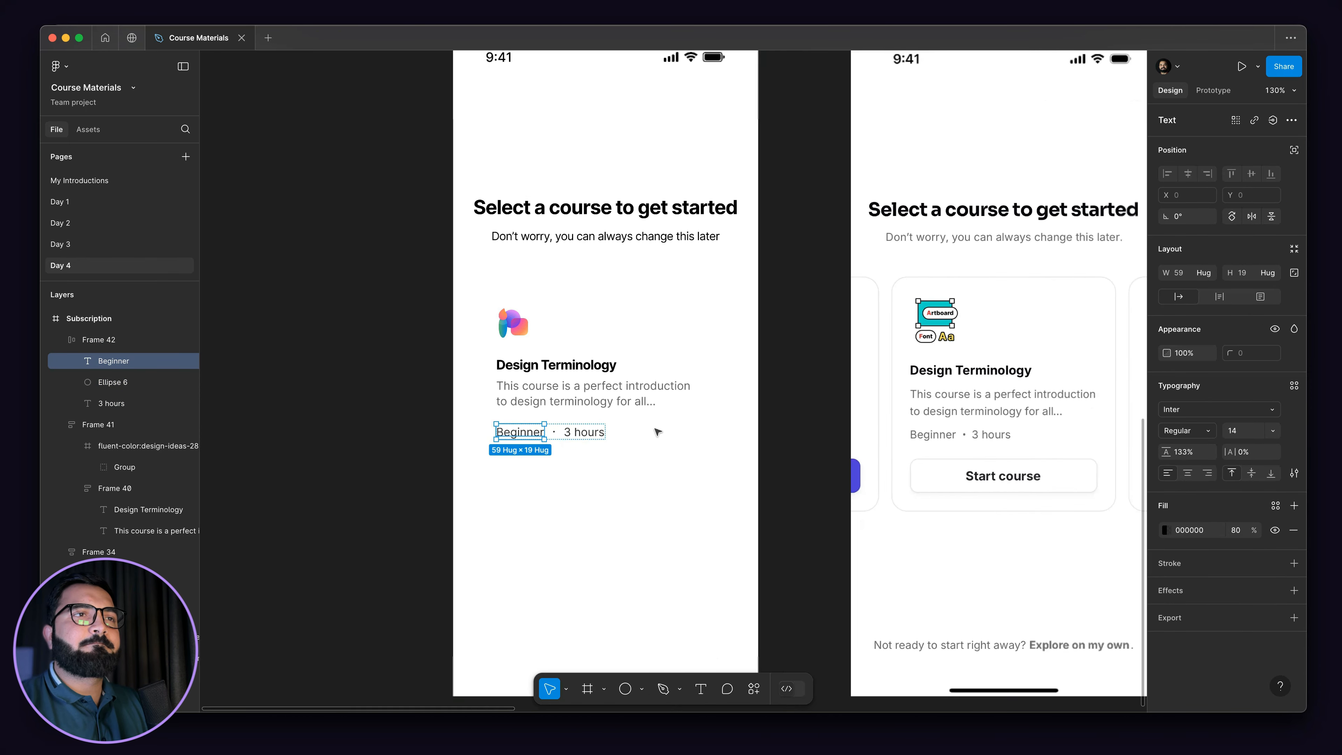
{"action": "left_click", "coordinate": [583, 452]}
{"action": "scroll", "coordinate": [557, 439], "scroll_direction": "up", "scroll_amount": 4}
{"action": "left_click", "coordinate": [502, 435]}
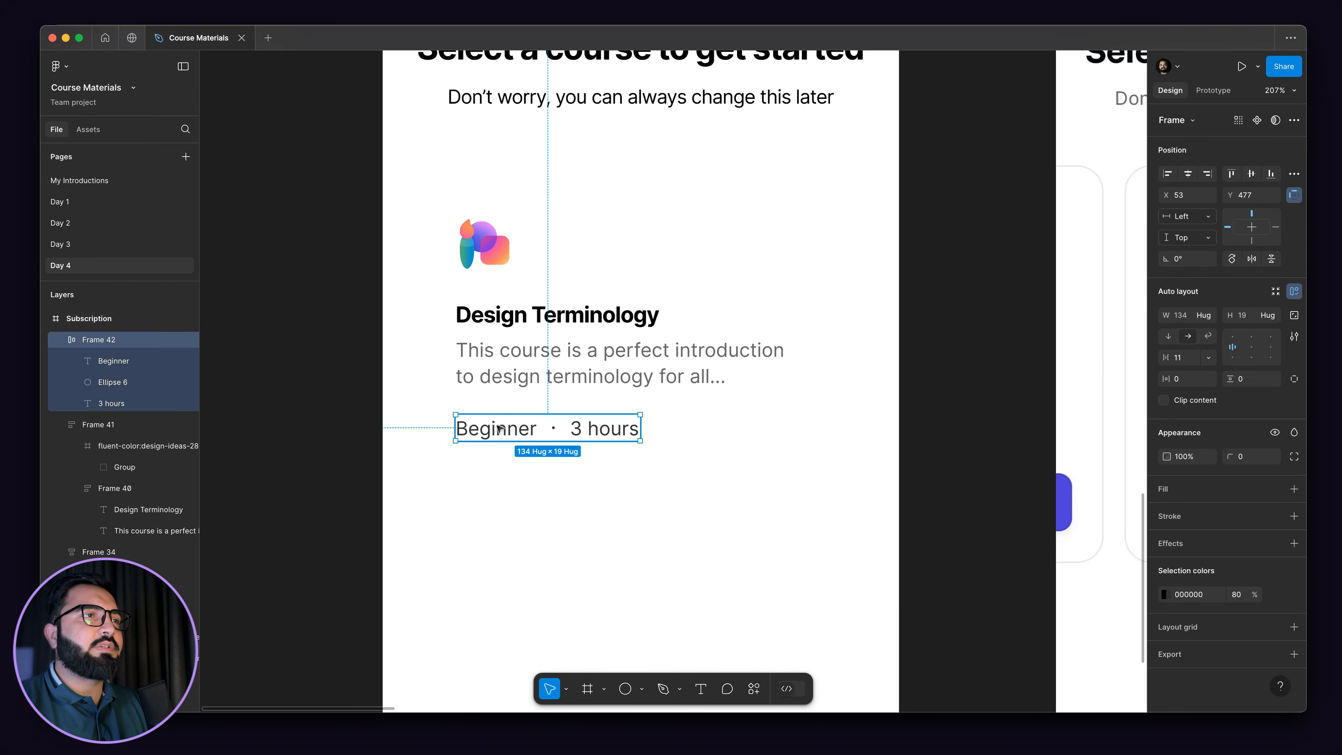
{"action": "left_click", "coordinate": [526, 362], "text": "shift"}
{"action": "key", "text": "shift+a"}
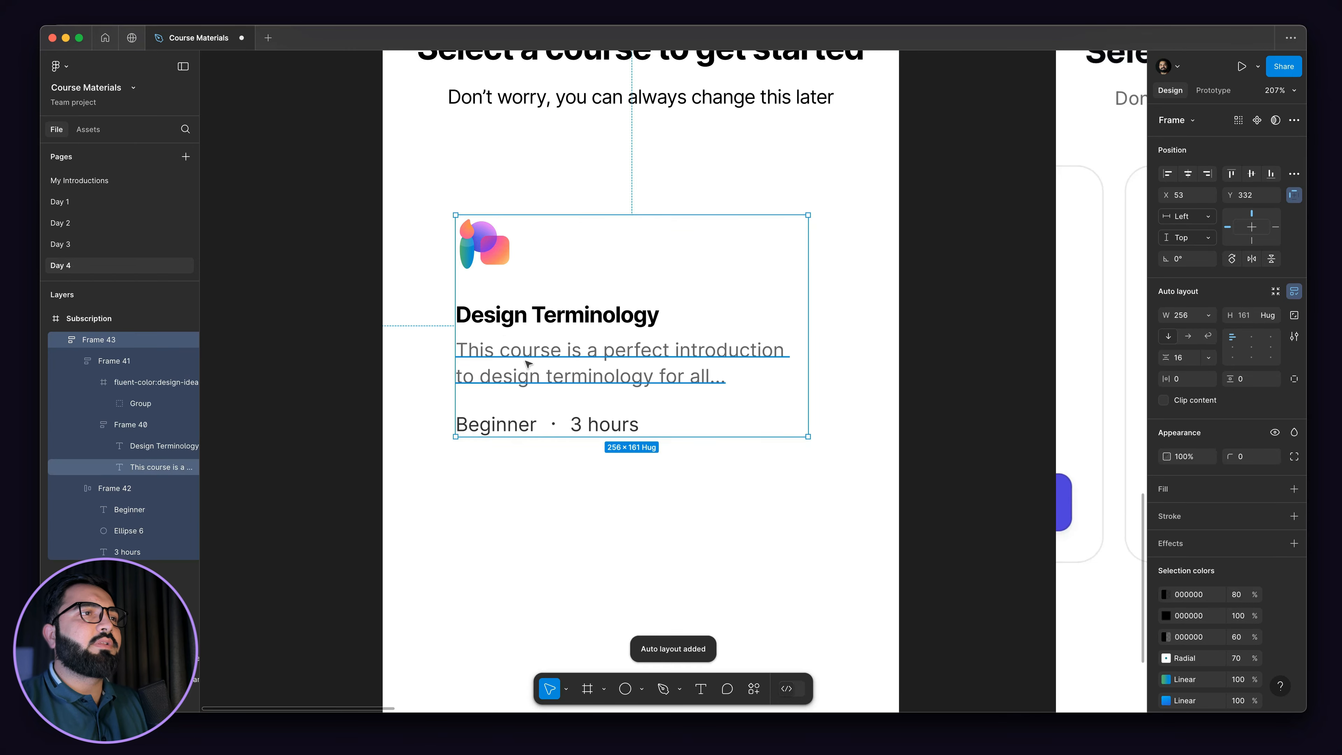
{"action": "scroll", "coordinate": [526, 362], "scroll_direction": "down", "scroll_amount": 5}
{"action": "left_click", "coordinate": [581, 450]}
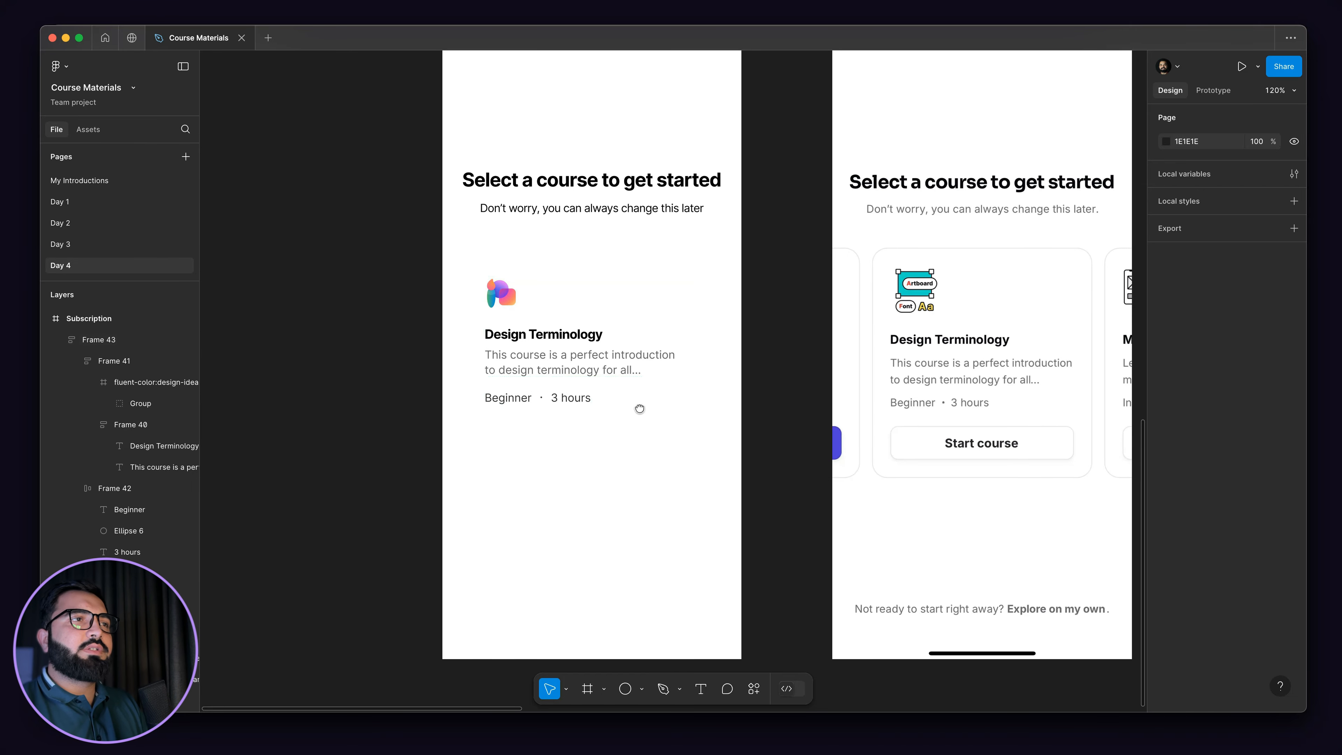
{"action": "scroll", "coordinate": [638, 408], "scroll_direction": "down", "scroll_amount": 2}
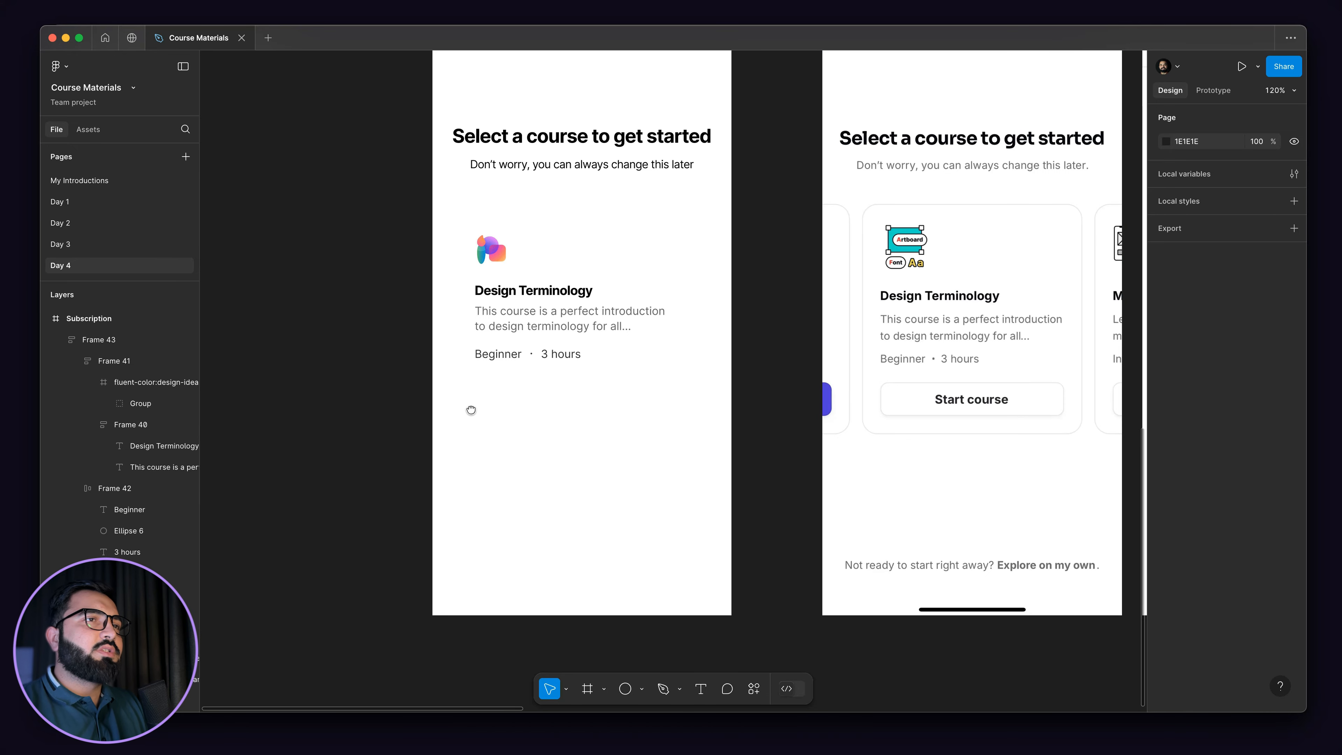
- Open the Day 3 page and inspect the Subscribe now button at the end of the Subscription Yearly screen
{"action": "scroll", "coordinate": [471, 409], "scroll_direction": "up", "scroll_amount": 2}
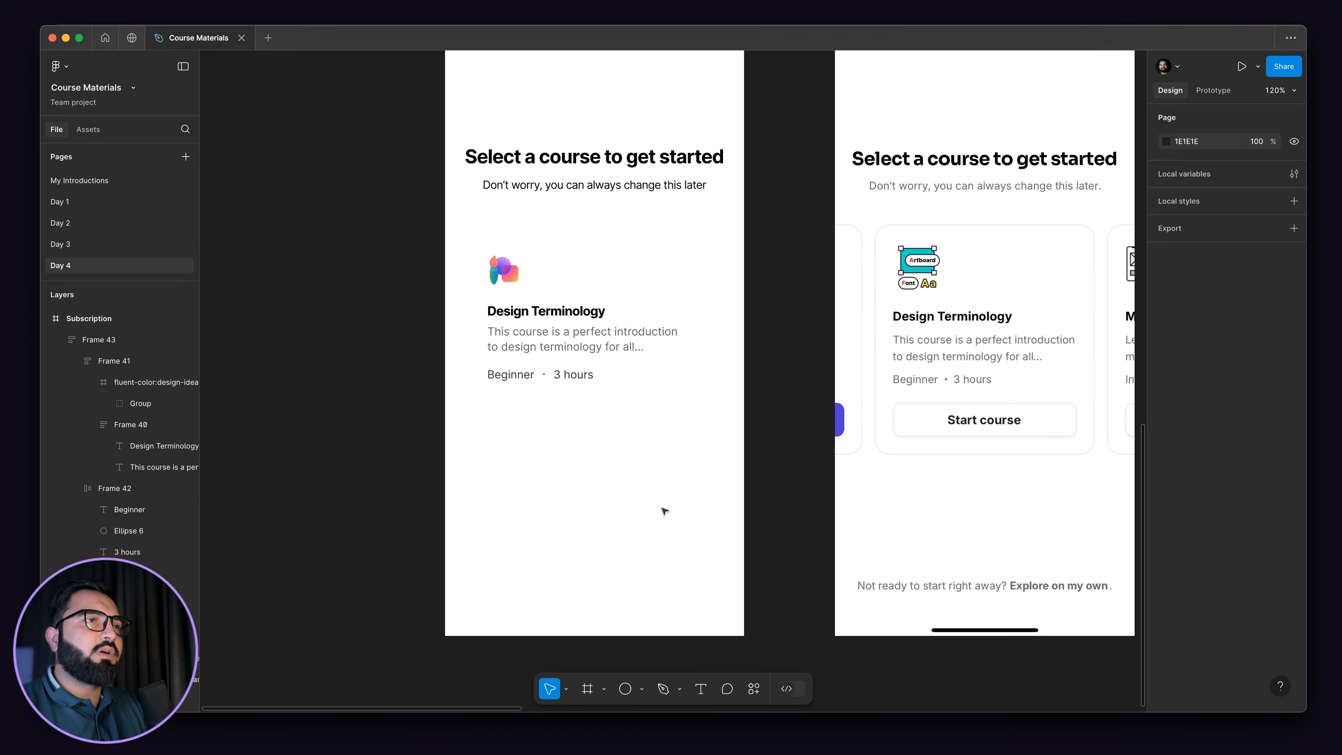
{"action": "scroll", "coordinate": [693, 328], "scroll_direction": "down", "scroll_amount": 5}
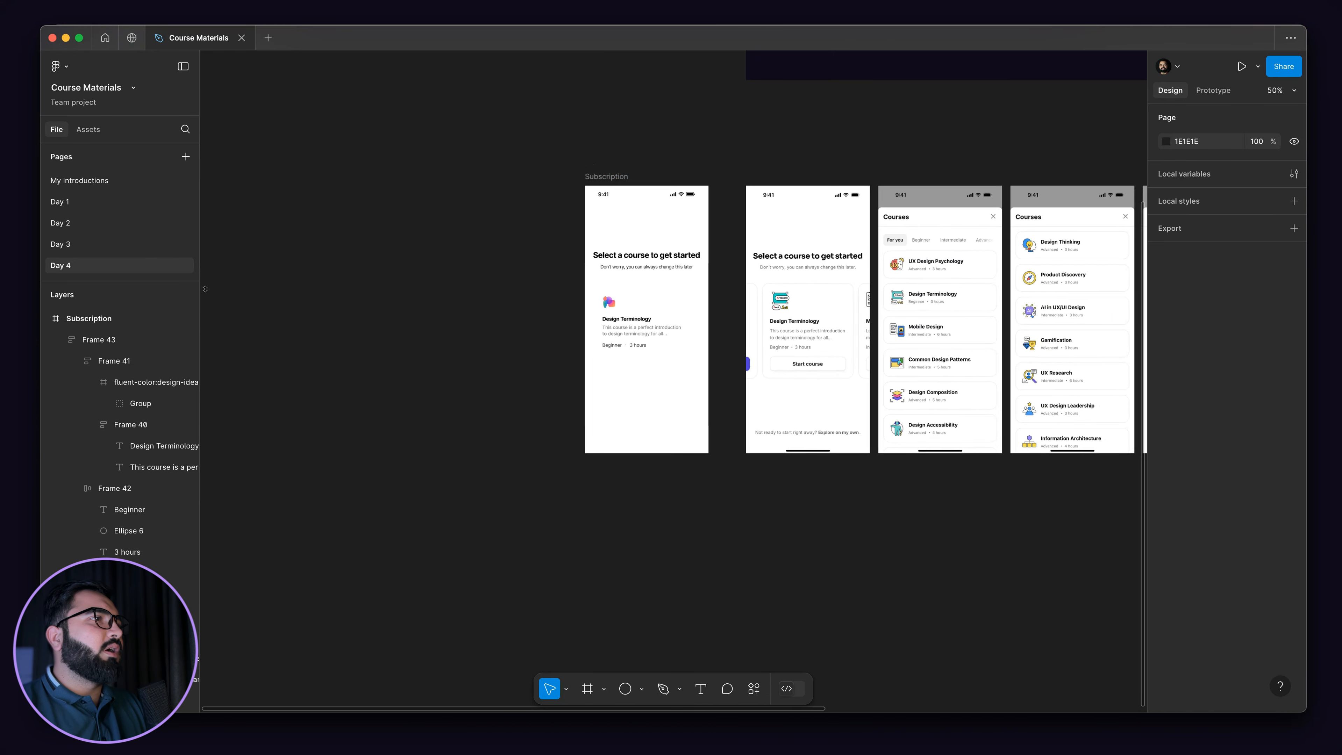
{"action": "left_click", "coordinate": [105, 244]}
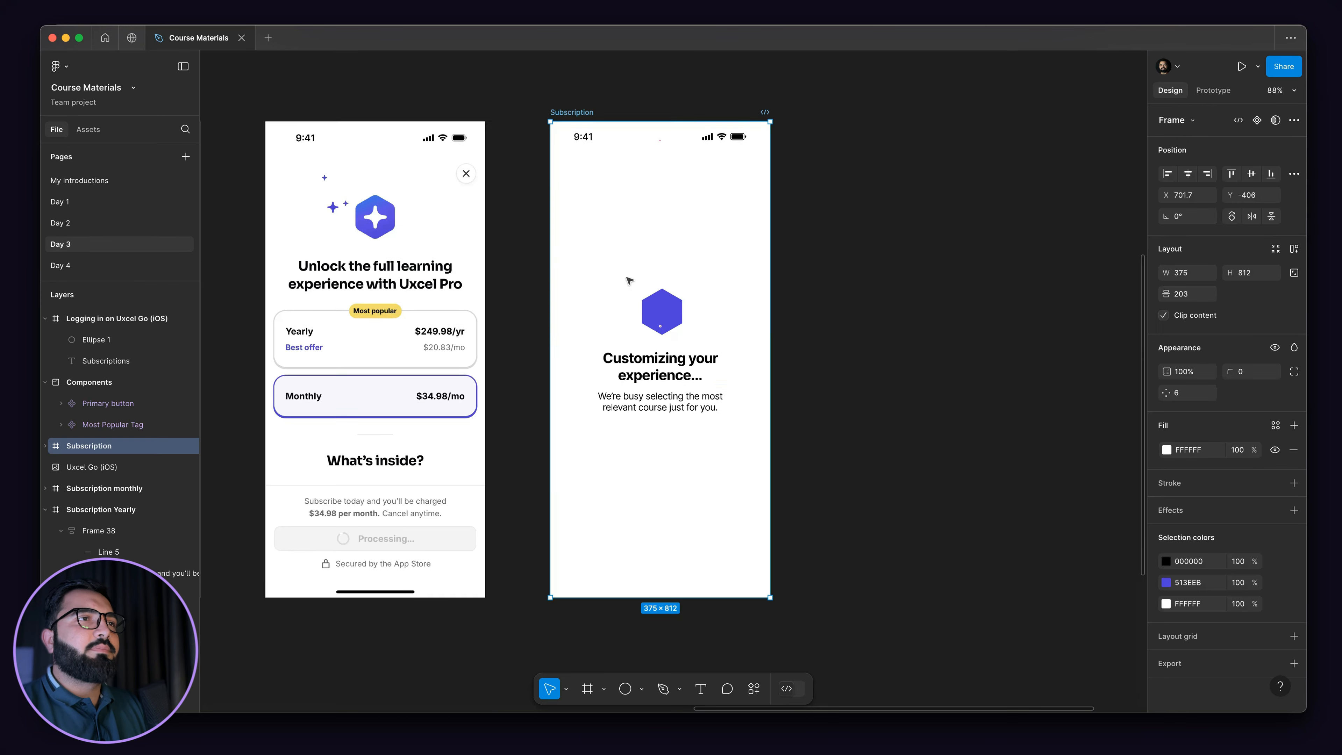
{"action": "left_click_drag", "start_coordinate": [430, 487], "coordinate": [859, 396]}
{"action": "left_click_drag", "start_coordinate": [532, 440], "coordinate": [896, 375]}
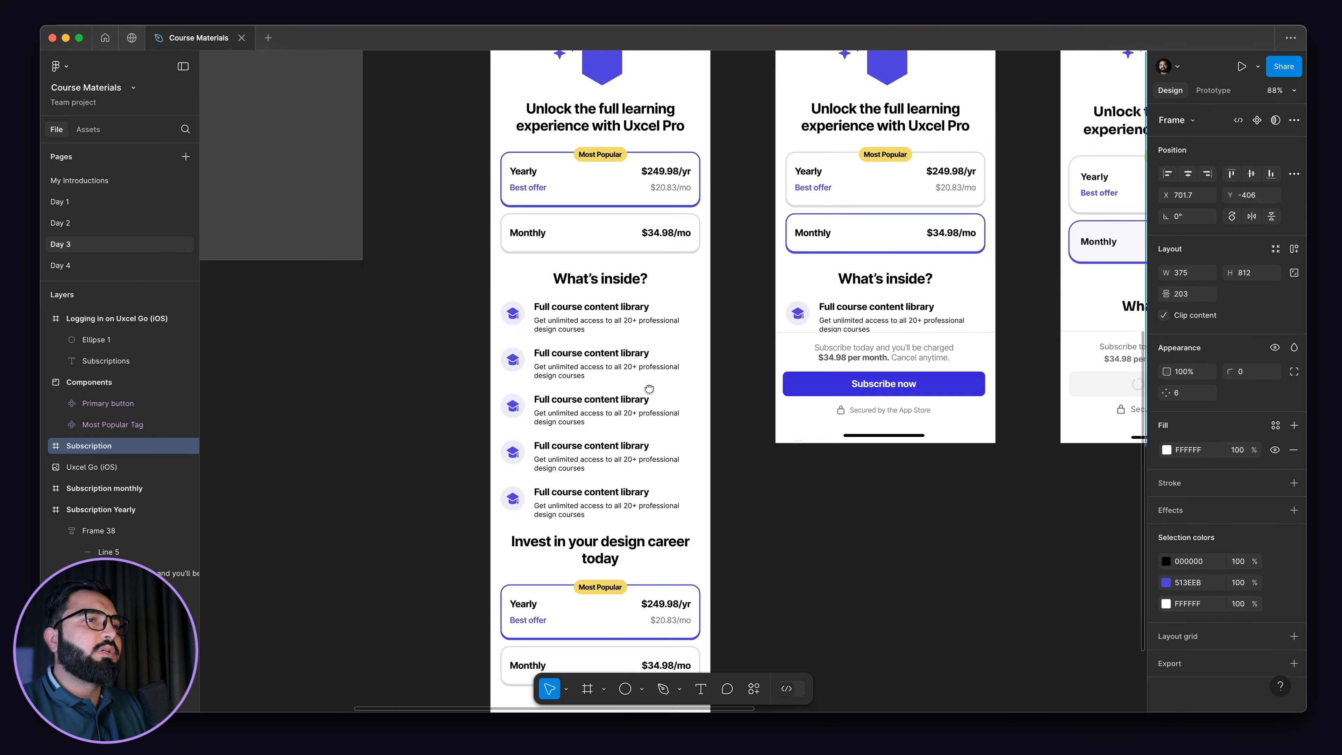
{"action": "left_click_drag", "start_coordinate": [650, 390], "coordinate": [729, 222]}
{"action": "left_click_drag", "start_coordinate": [701, 176], "coordinate": [674, 97]}
{"action": "left_click", "coordinate": [676, 513]}
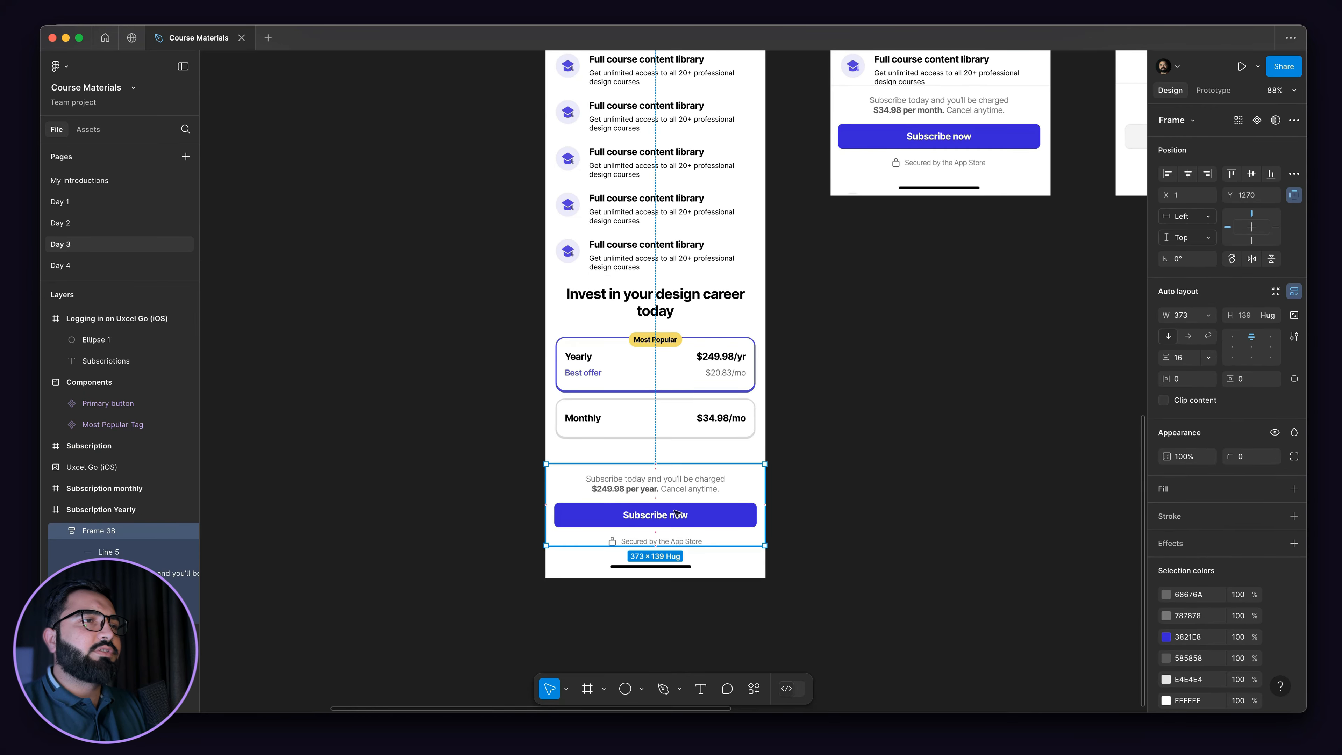
{"action": "left_click", "coordinate": [675, 513]}
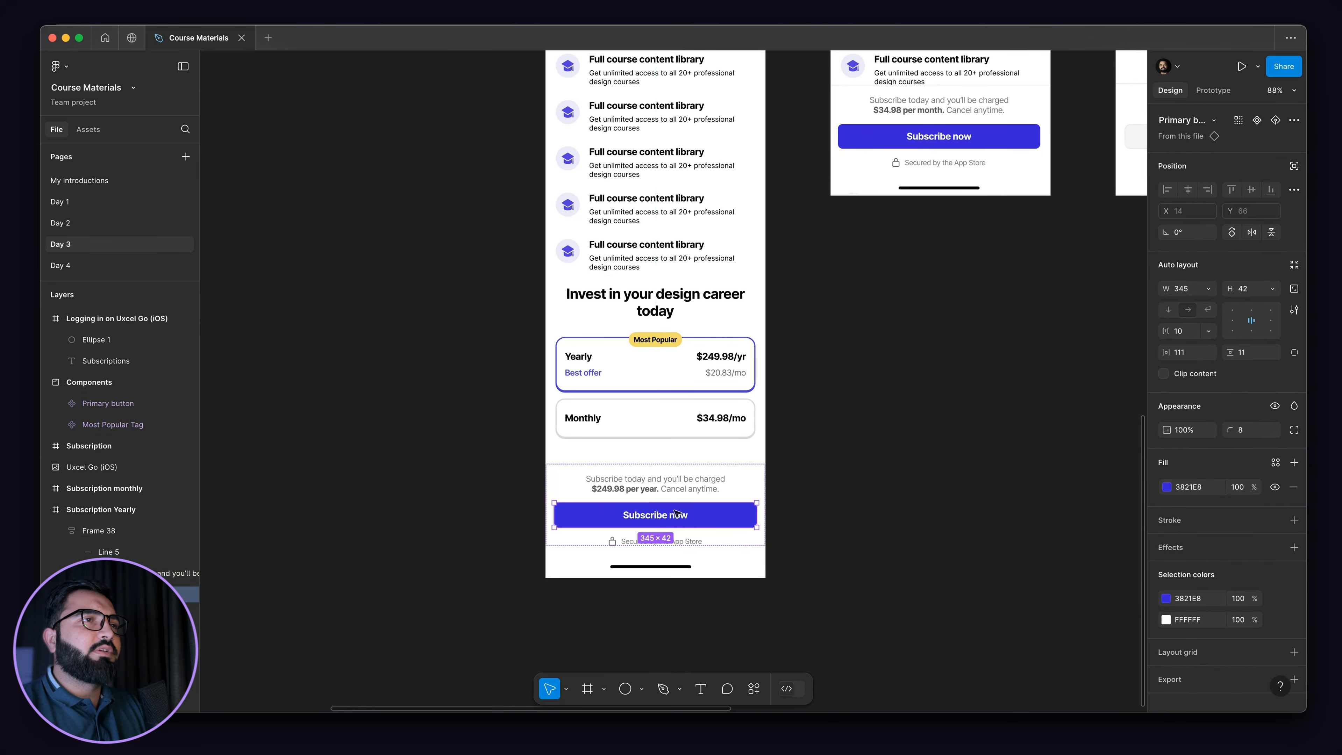
- Open the Day 2 page and inspect the Continue buttons on the two "What interests you most?" screens
{"action": "left_click", "coordinate": [77, 227]}
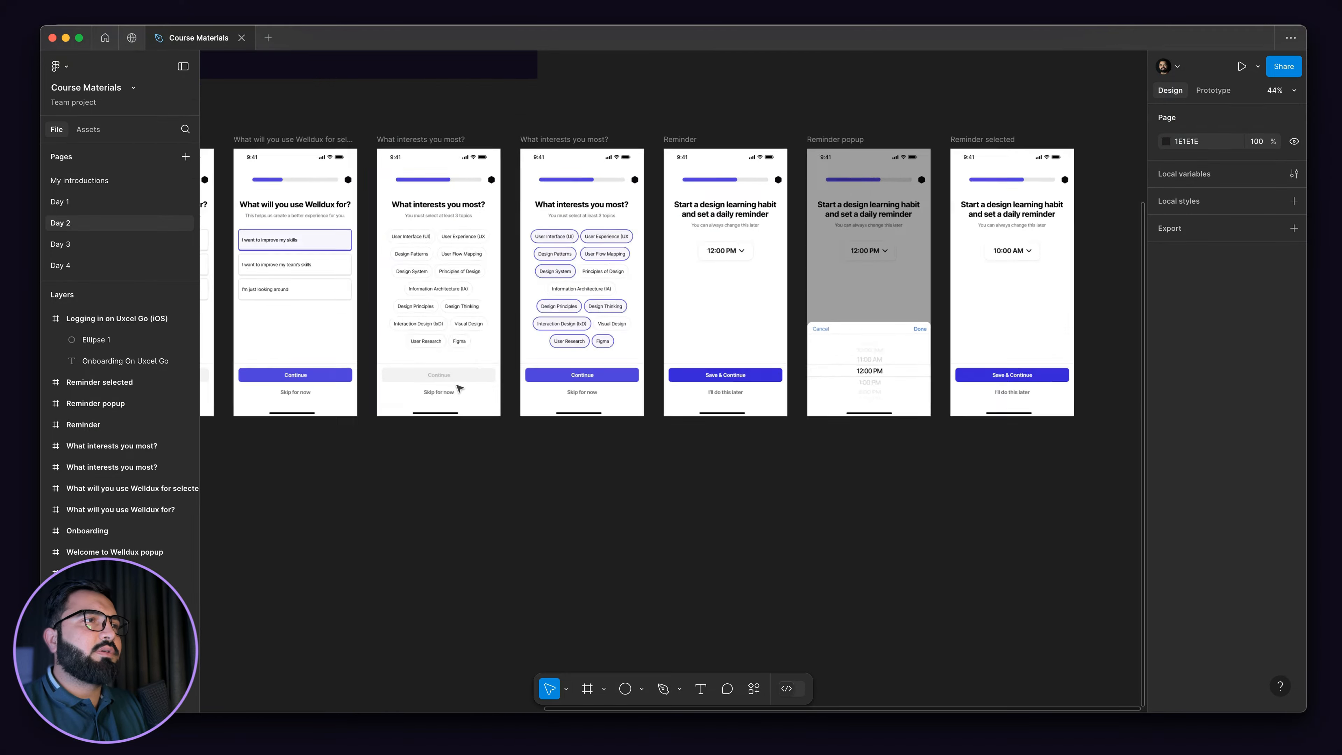
{"action": "scroll", "coordinate": [459, 389], "scroll_direction": "up", "scroll_amount": 5}
{"action": "double_click", "coordinate": [423, 361]}
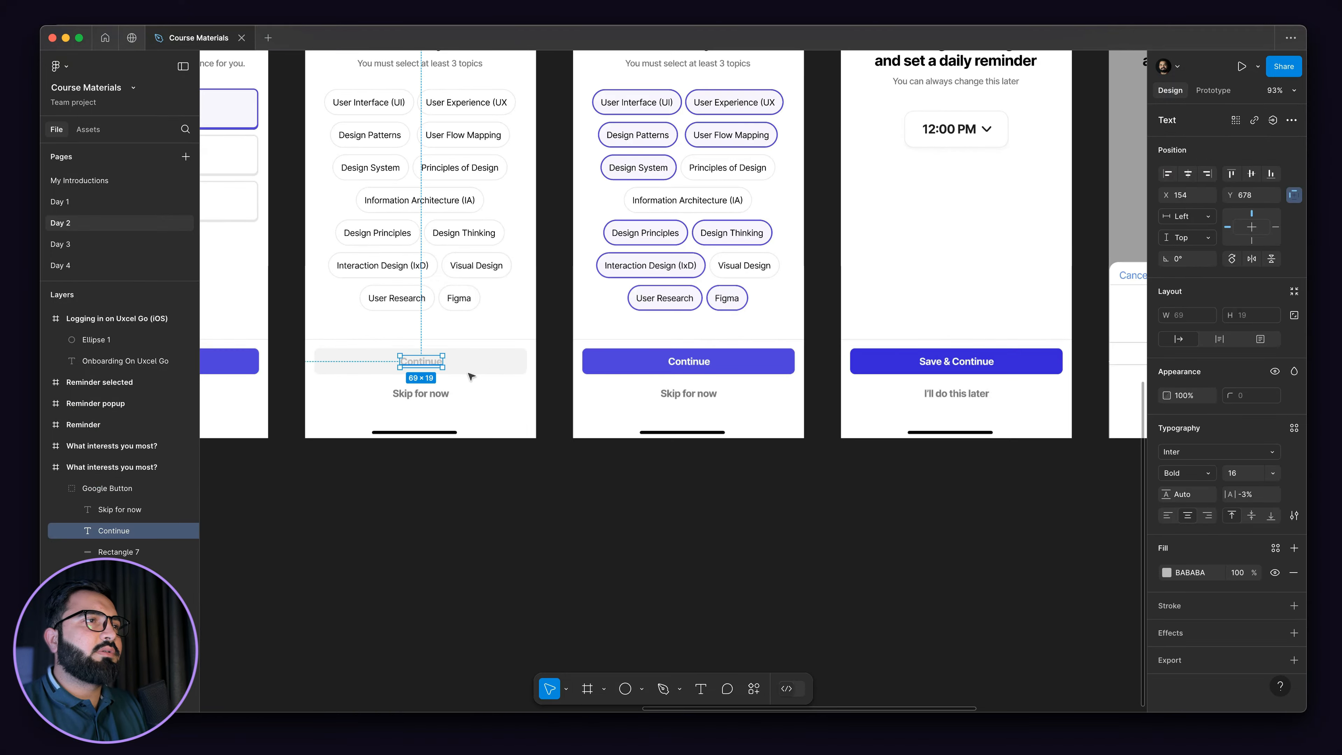
{"action": "scroll", "coordinate": [735, 372], "scroll_direction": "down", "scroll_amount": 1}
{"action": "left_click", "coordinate": [734, 370]}
{"action": "left_click", "coordinate": [734, 371]}
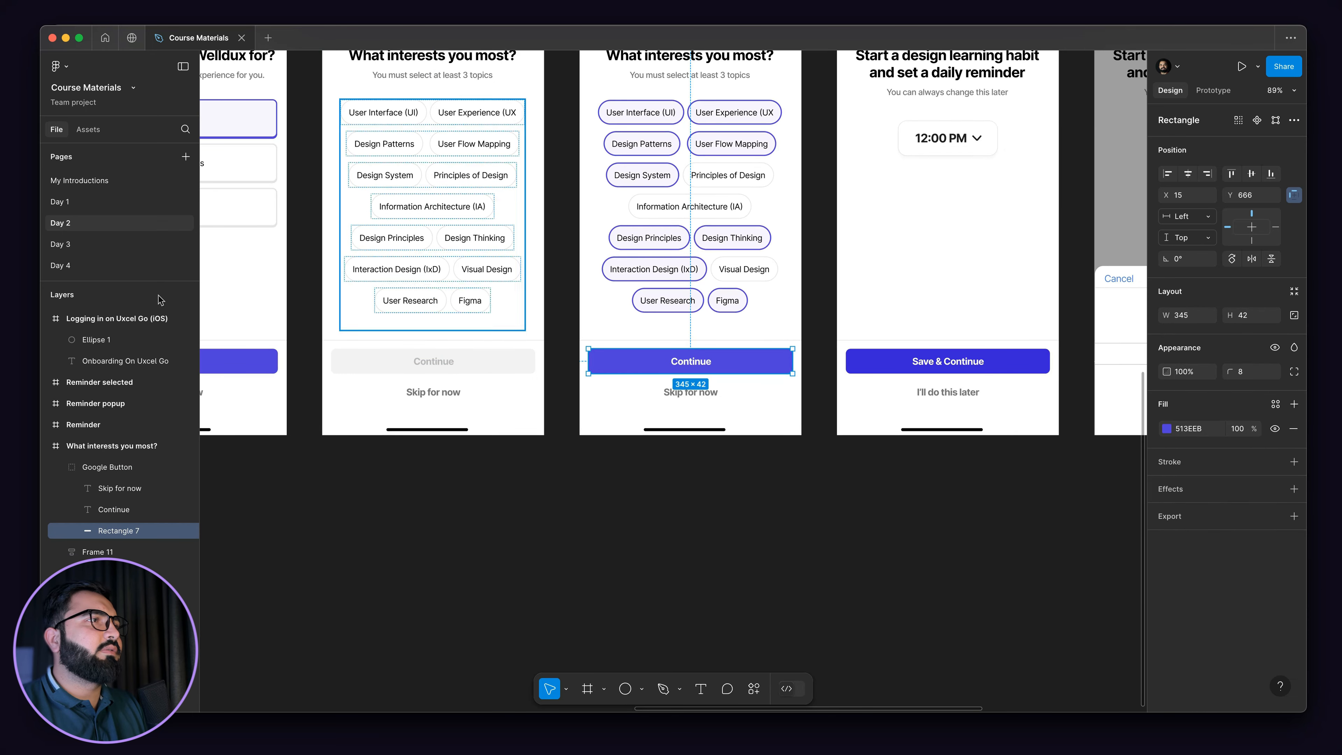
- Copy the Primary button component from the Day 3 Components section and paste an instance beside the Day 4 Subscription frame
{"action": "left_click", "coordinate": [60, 243]}
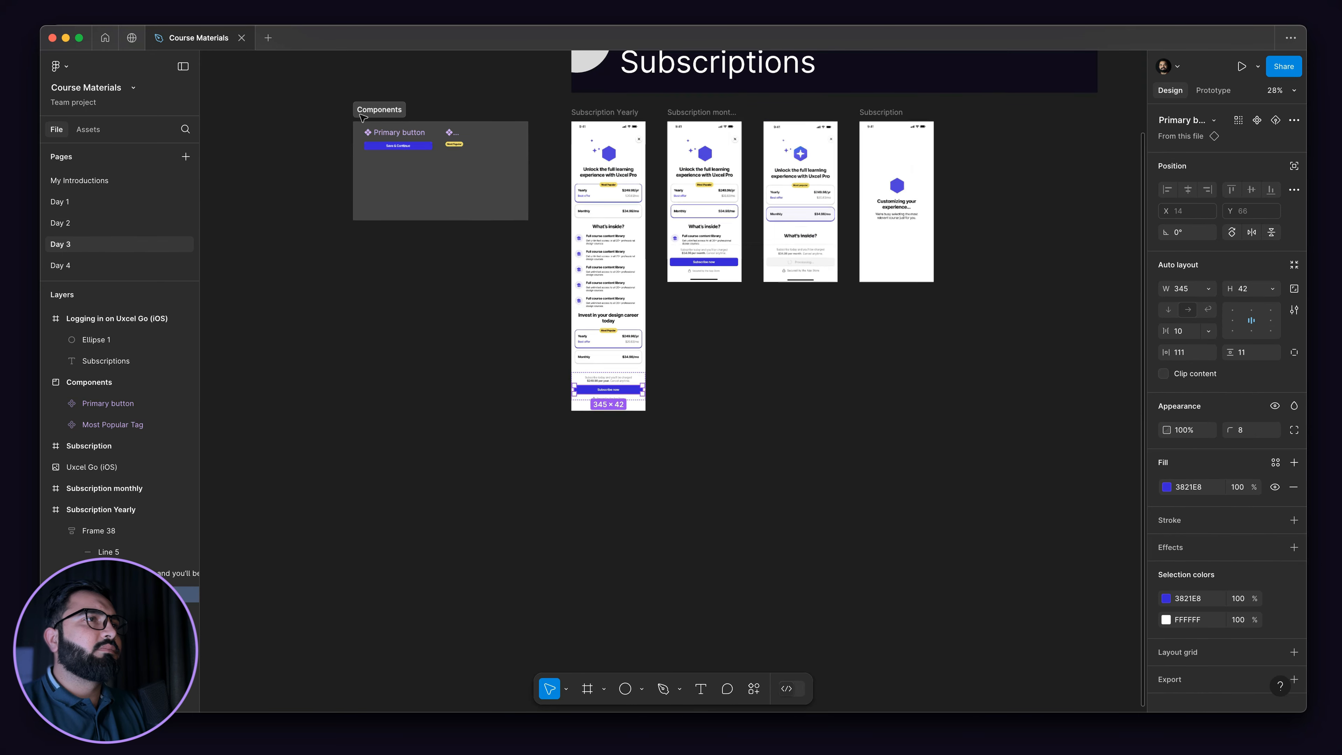
{"action": "left_click", "coordinate": [362, 114]}
{"action": "scroll", "coordinate": [391, 146], "scroll_direction": "up", "scroll_amount": 4}
{"action": "left_click", "coordinate": [397, 145]}
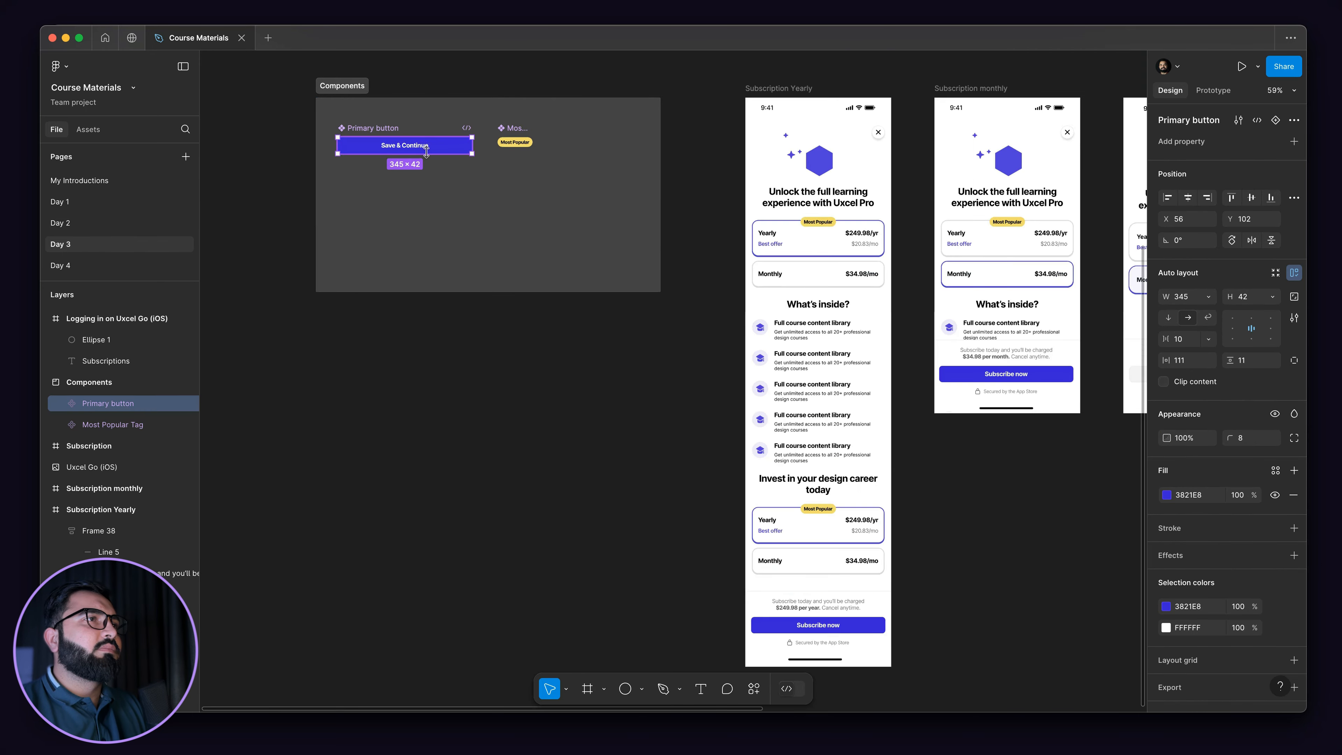
{"action": "left_click", "coordinate": [60, 265]}
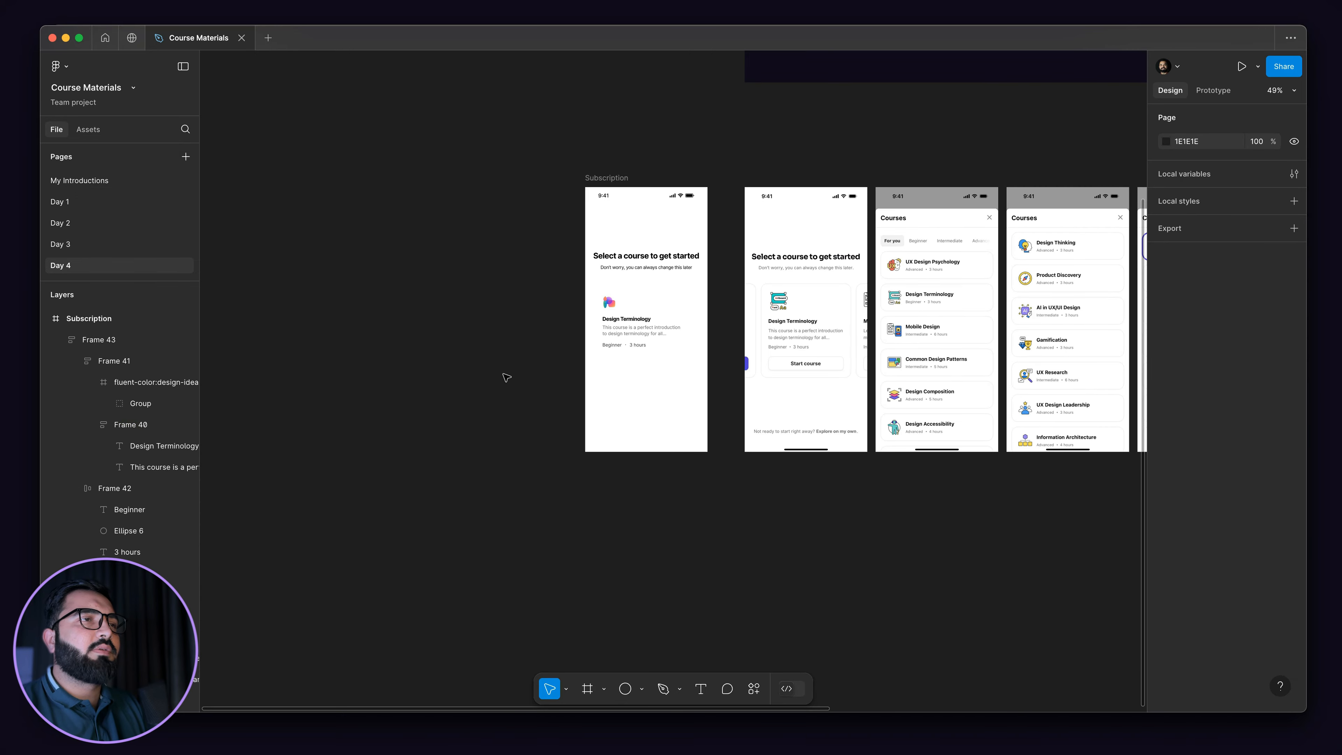
{"action": "scroll", "coordinate": [505, 377], "scroll_direction": "up", "scroll_amount": 3}
{"action": "key", "text": "super+v"}
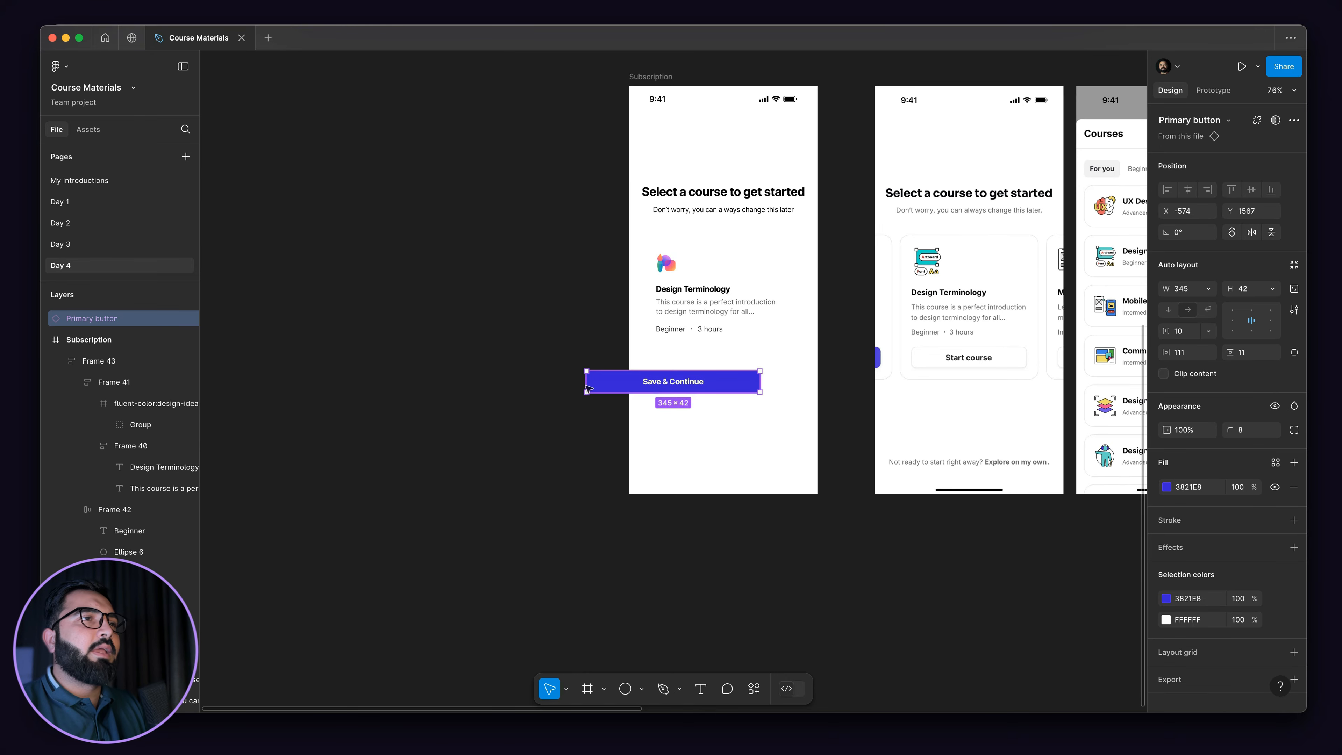
{"action": "left_click_drag", "start_coordinate": [588, 387], "coordinate": [399, 393]}
{"action": "scroll", "coordinate": [508, 376], "scroll_direction": "down", "scroll_amount": 3}
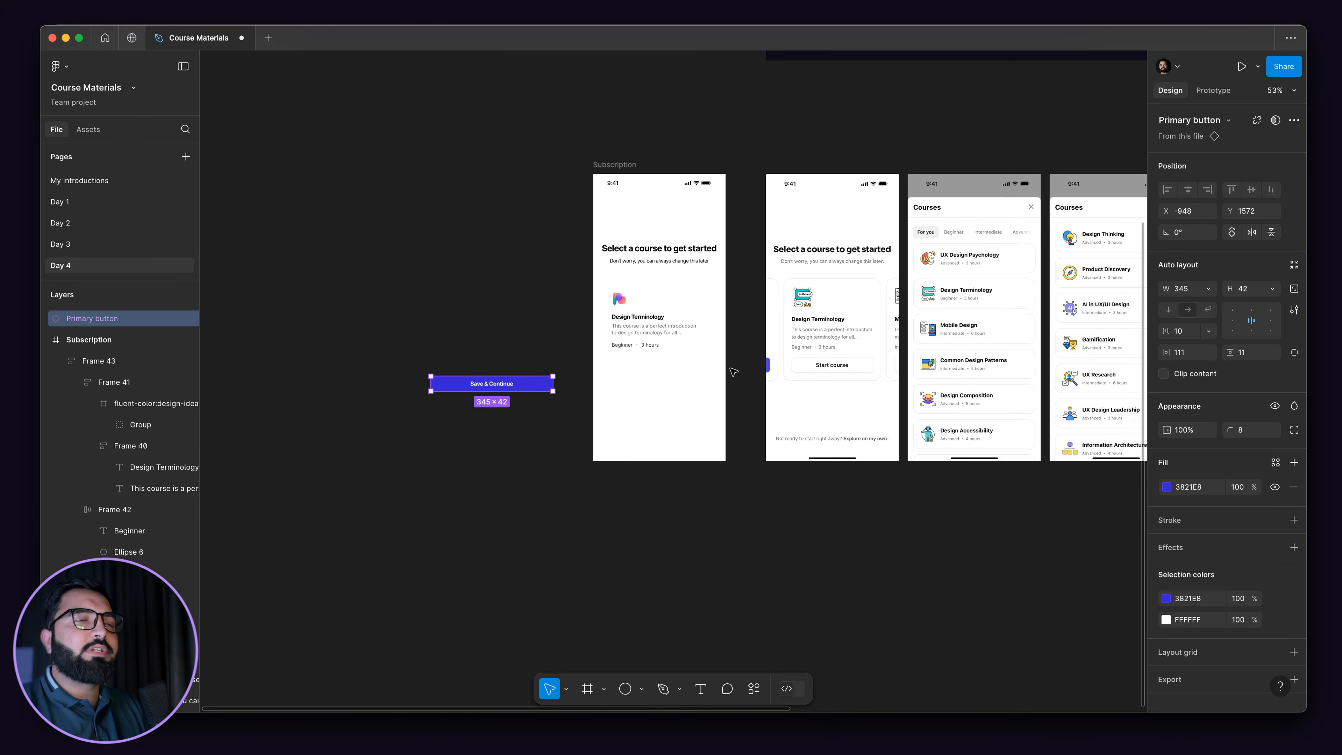
- Compare the Start course button on the reference card with the pasted Save & Continue button
{"action": "scroll", "coordinate": [733, 372], "scroll_direction": "up", "scroll_amount": 3}
{"action": "scroll", "coordinate": [773, 348], "scroll_direction": "up", "scroll_amount": 4}
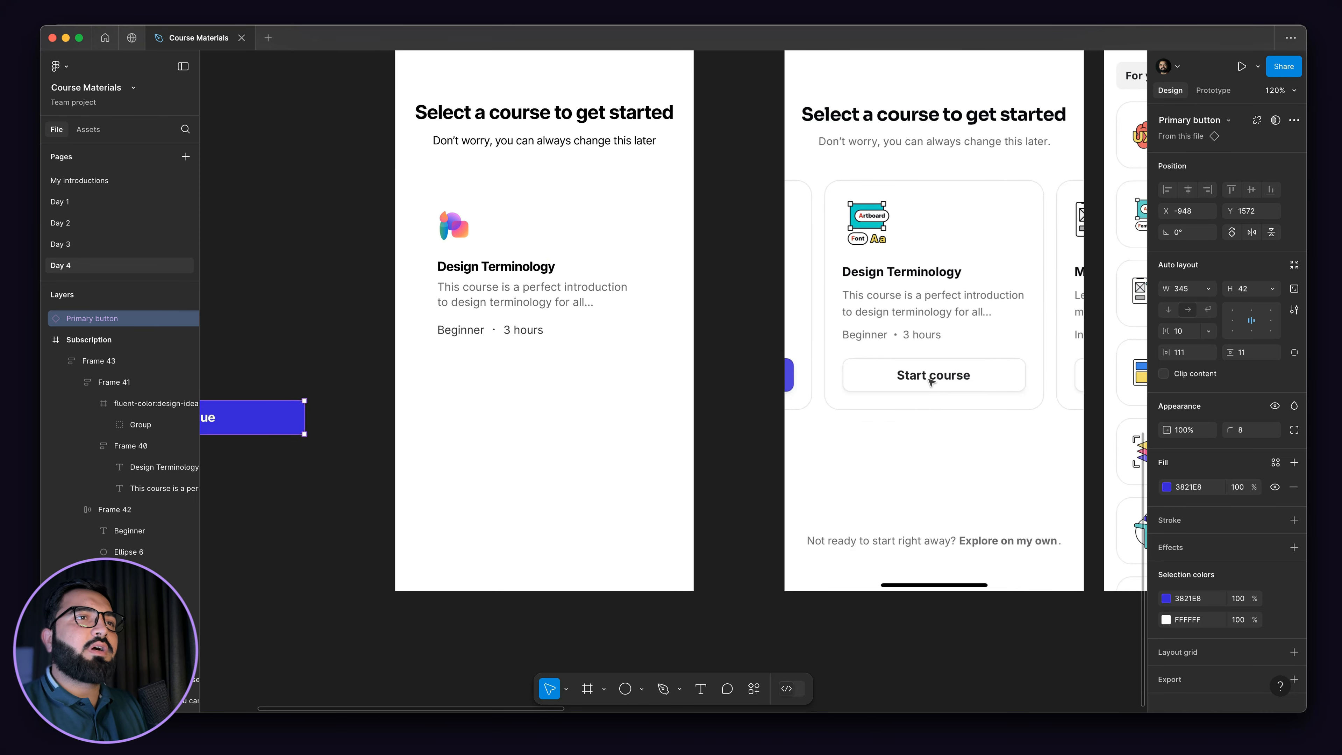
{"action": "scroll", "coordinate": [933, 380], "scroll_direction": "up", "scroll_amount": 1}
{"action": "scroll", "coordinate": [964, 380], "scroll_direction": "down", "scroll_amount": 1}
{"action": "scroll", "coordinate": [962, 378], "scroll_direction": "down", "scroll_amount": 1}
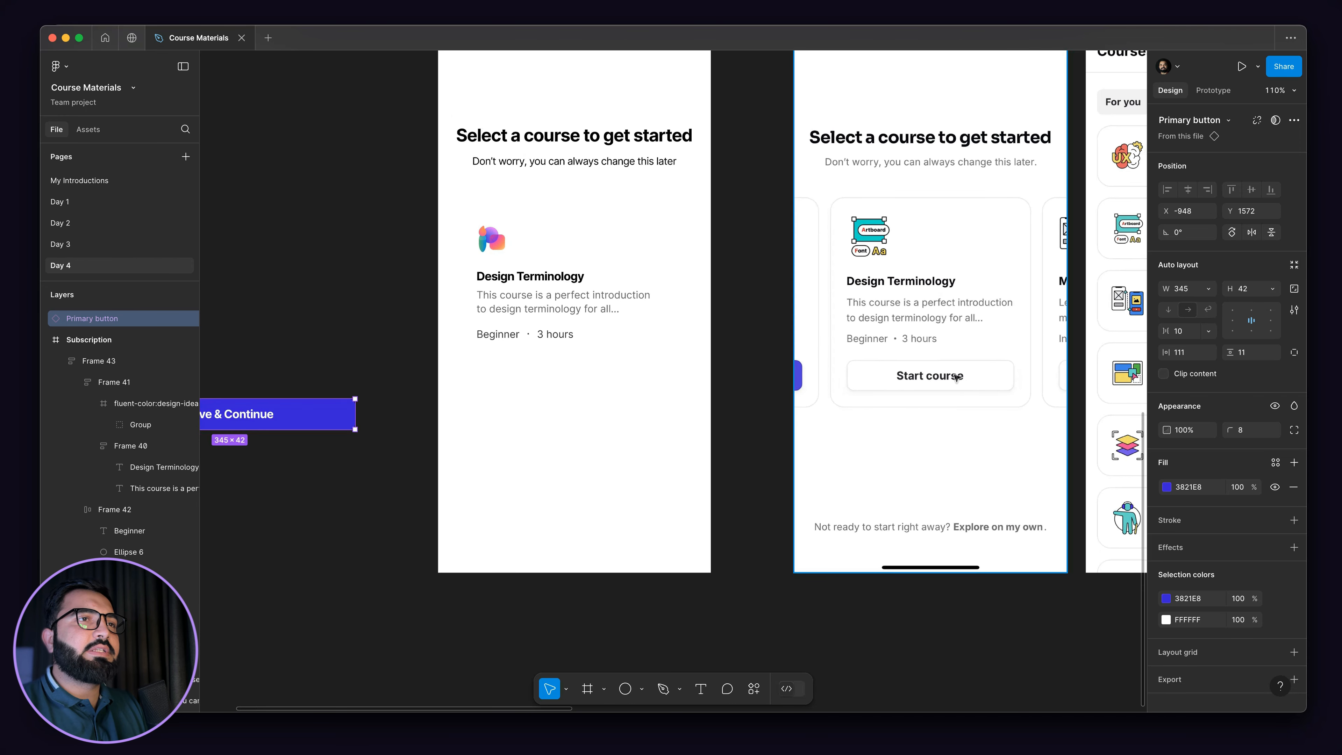
{"action": "scroll", "coordinate": [958, 376], "scroll_direction": "down", "scroll_amount": 1}
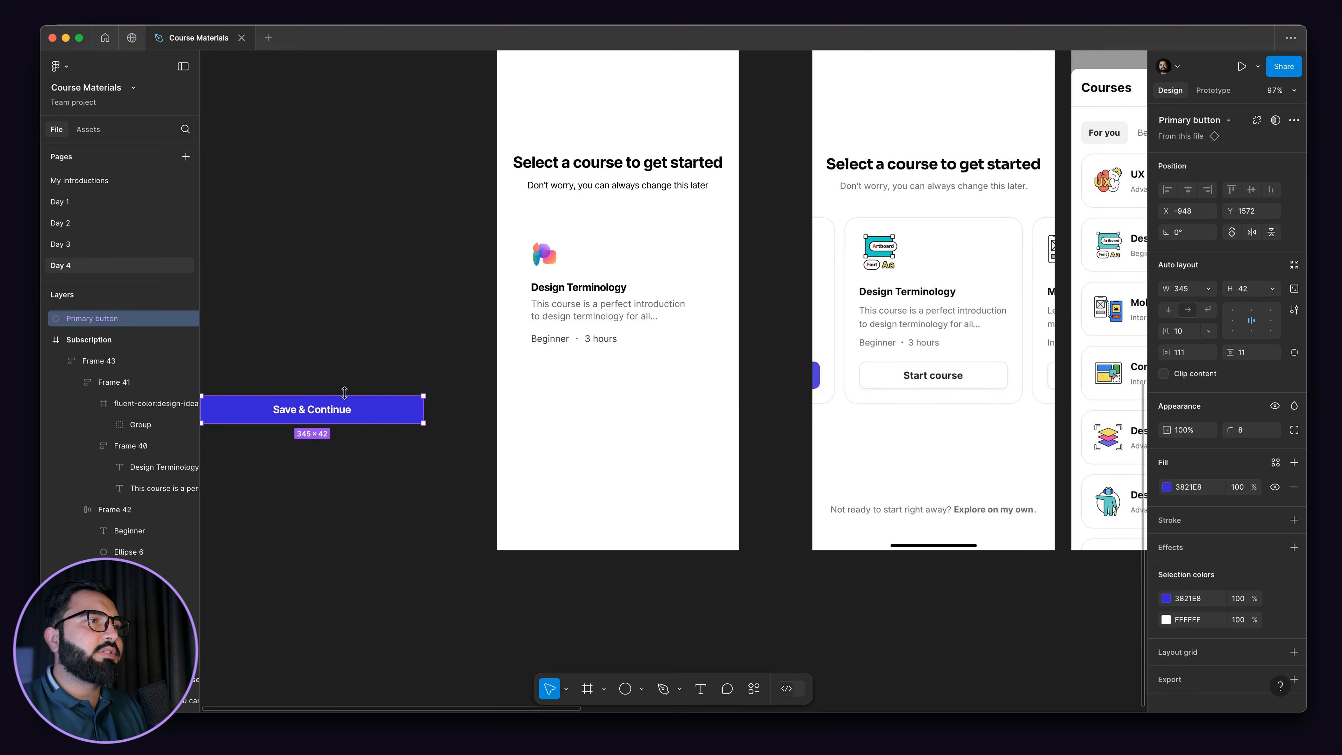
{"action": "scroll", "coordinate": [519, 437], "scroll_direction": "left", "scroll_amount": 5}
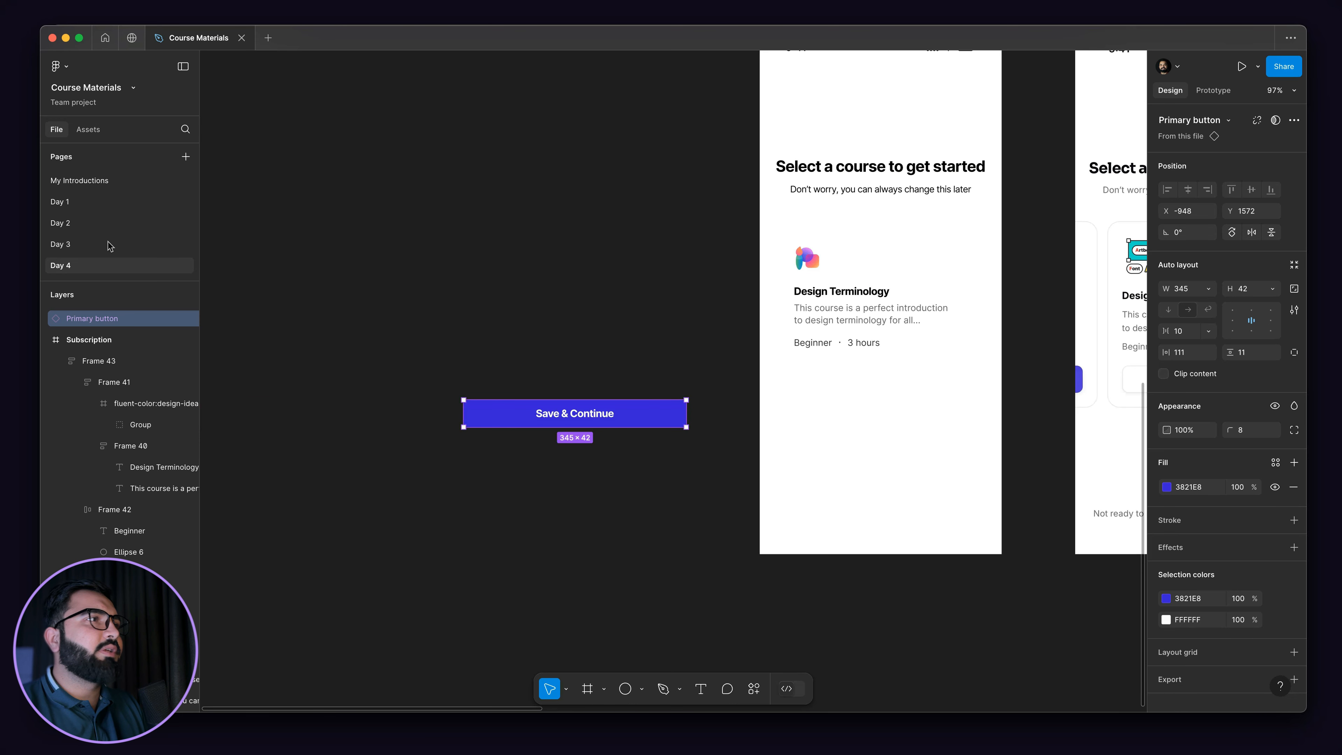
- Cut the whole Components section from the Day 3 page
{"action": "left_click", "coordinate": [84, 251]}
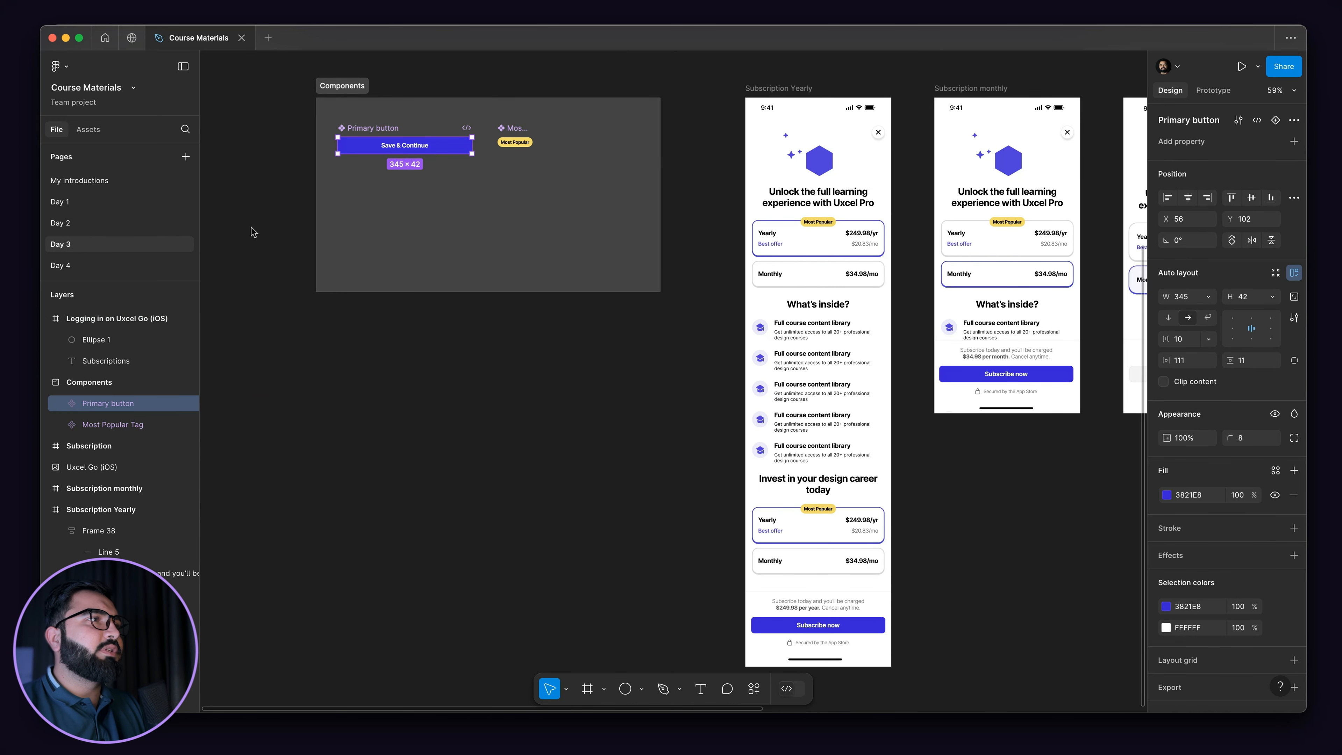
{"action": "scroll", "coordinate": [315, 146], "scroll_direction": "up", "scroll_amount": 5}
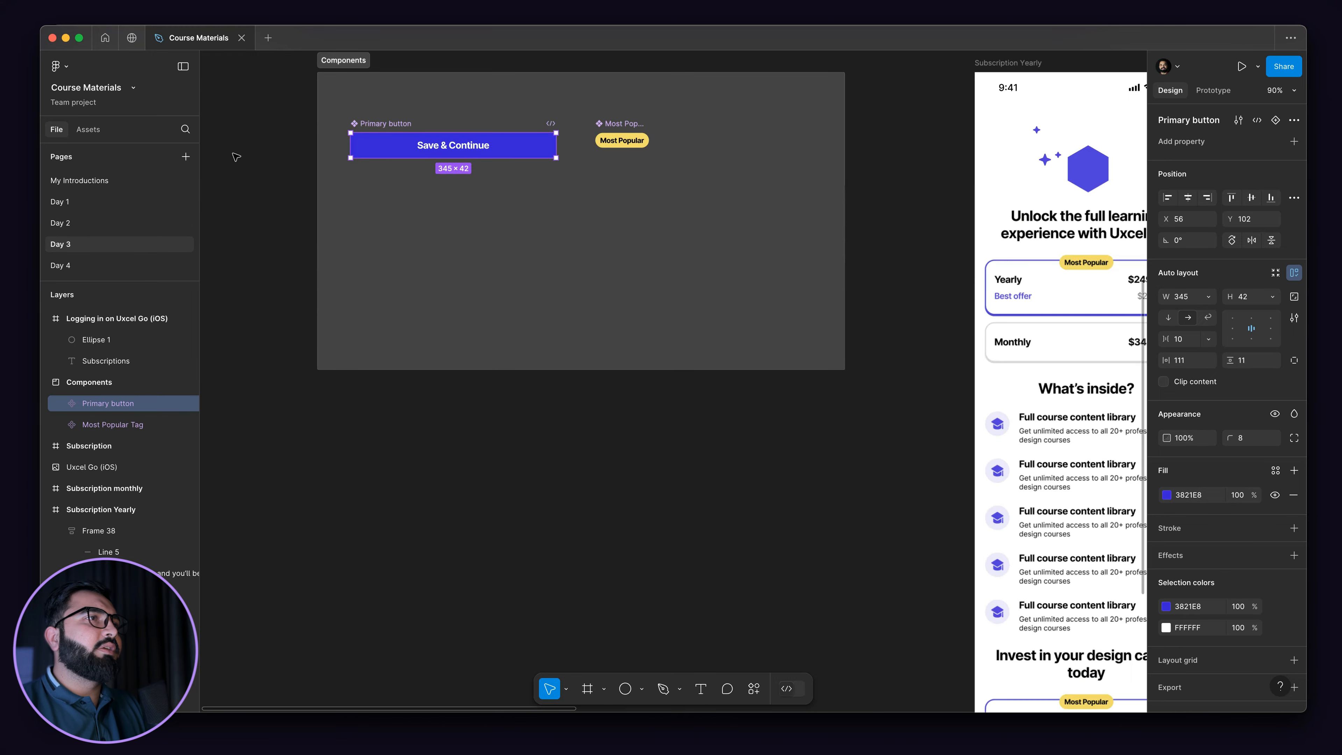
{"action": "left_click", "coordinate": [288, 96]}
{"action": "scroll", "coordinate": [286, 93], "scroll_direction": "down", "scroll_amount": 2}
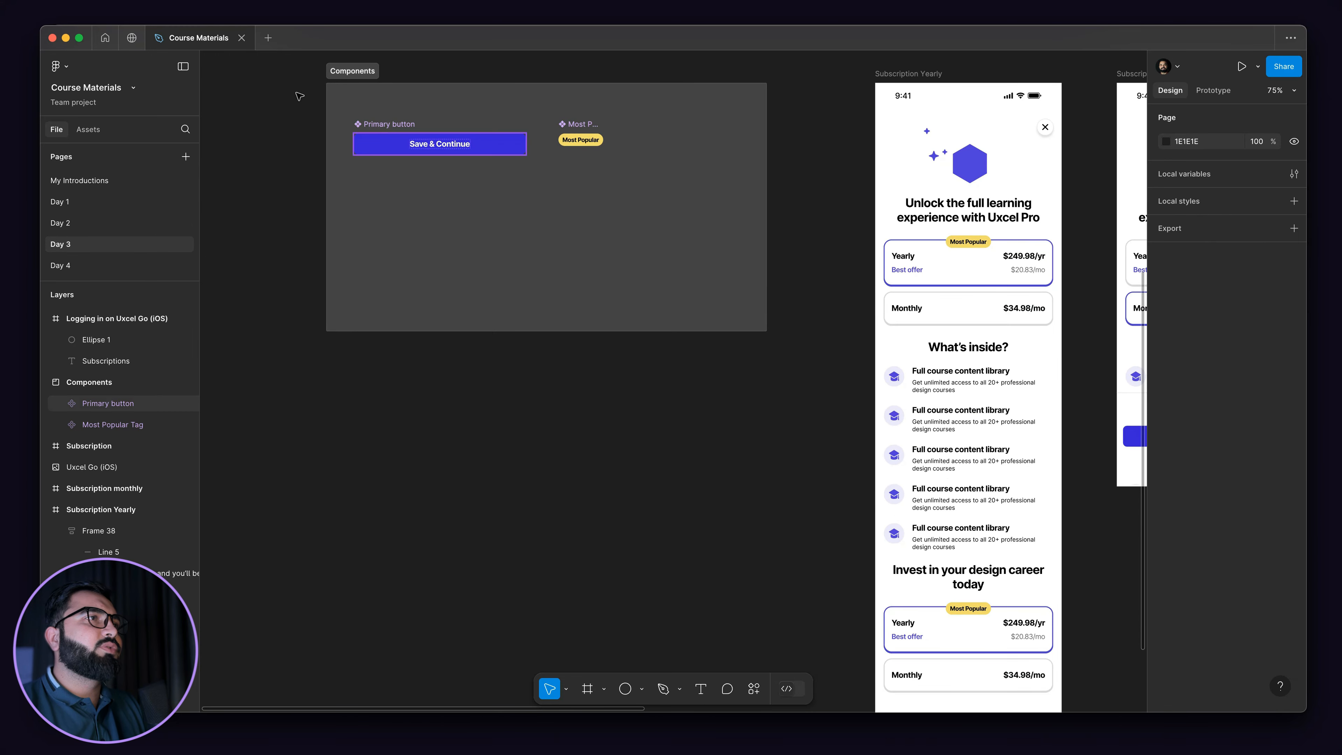
{"action": "left_click", "coordinate": [349, 71]}
- Try pasting the Components section onto the Day 4 page and aligning its top edge with the Subscription frame
{"action": "left_click", "coordinate": [114, 263]}
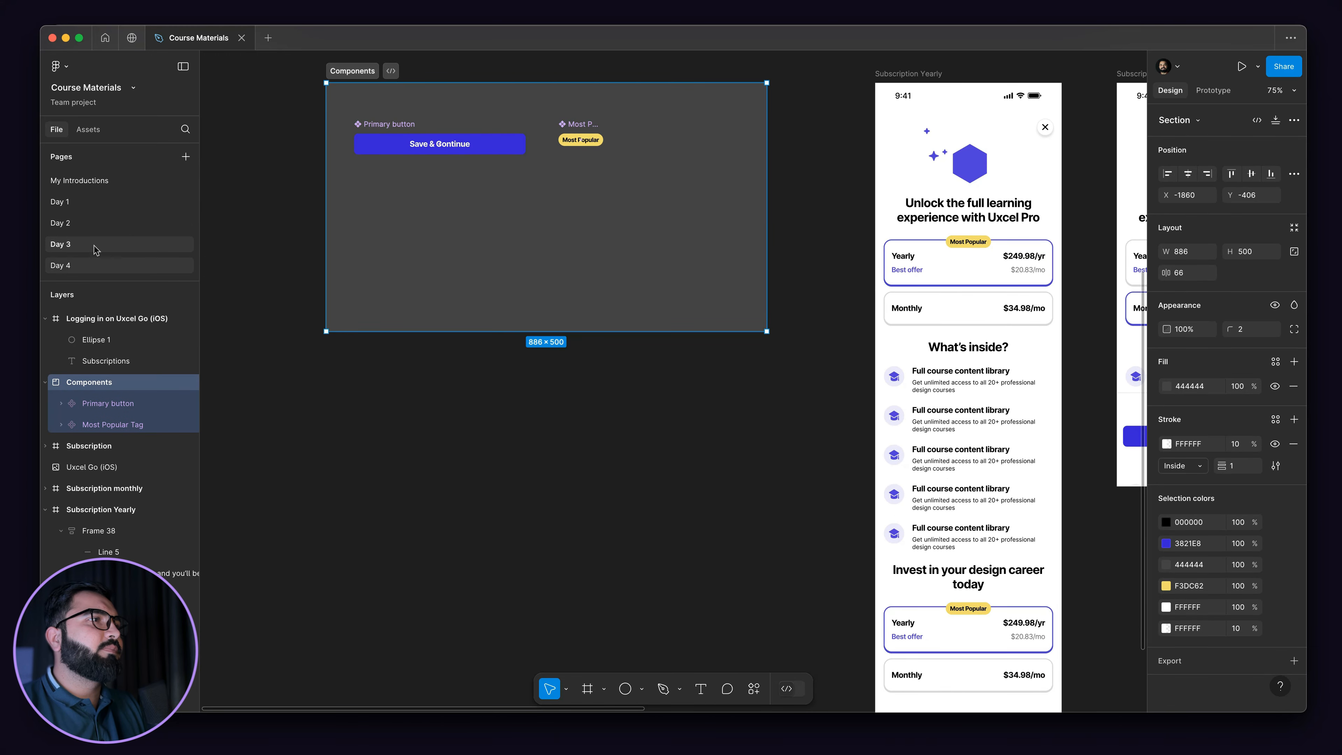
{"action": "scroll", "coordinate": [508, 269], "scroll_direction": "down", "scroll_amount": 5}
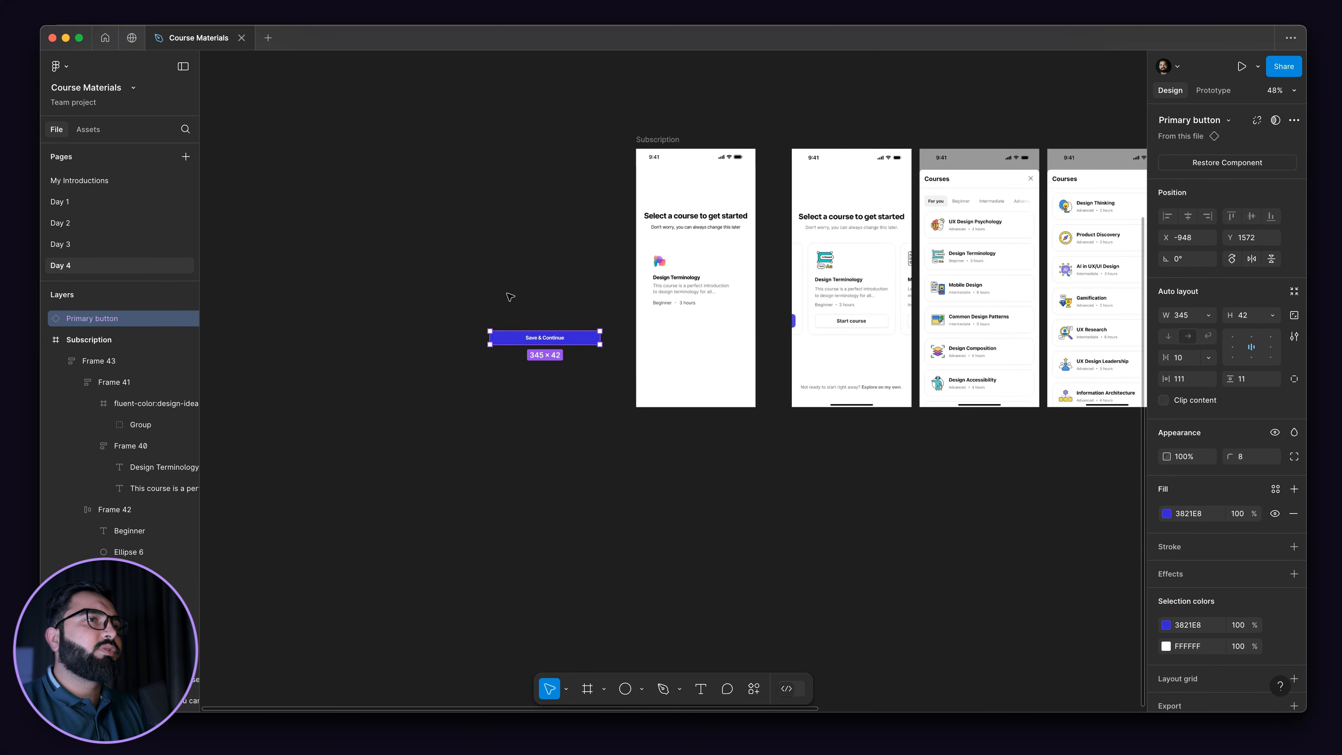
{"action": "scroll", "coordinate": [509, 296], "scroll_direction": "left", "scroll_amount": 4}
{"action": "scroll", "coordinate": [510, 296], "scroll_direction": "up", "scroll_amount": 2}
{"action": "left_click", "coordinate": [656, 296]}
{"action": "key", "text": "super+v"}
{"action": "left_click_drag", "start_coordinate": [561, 290], "coordinate": [534, 251]}
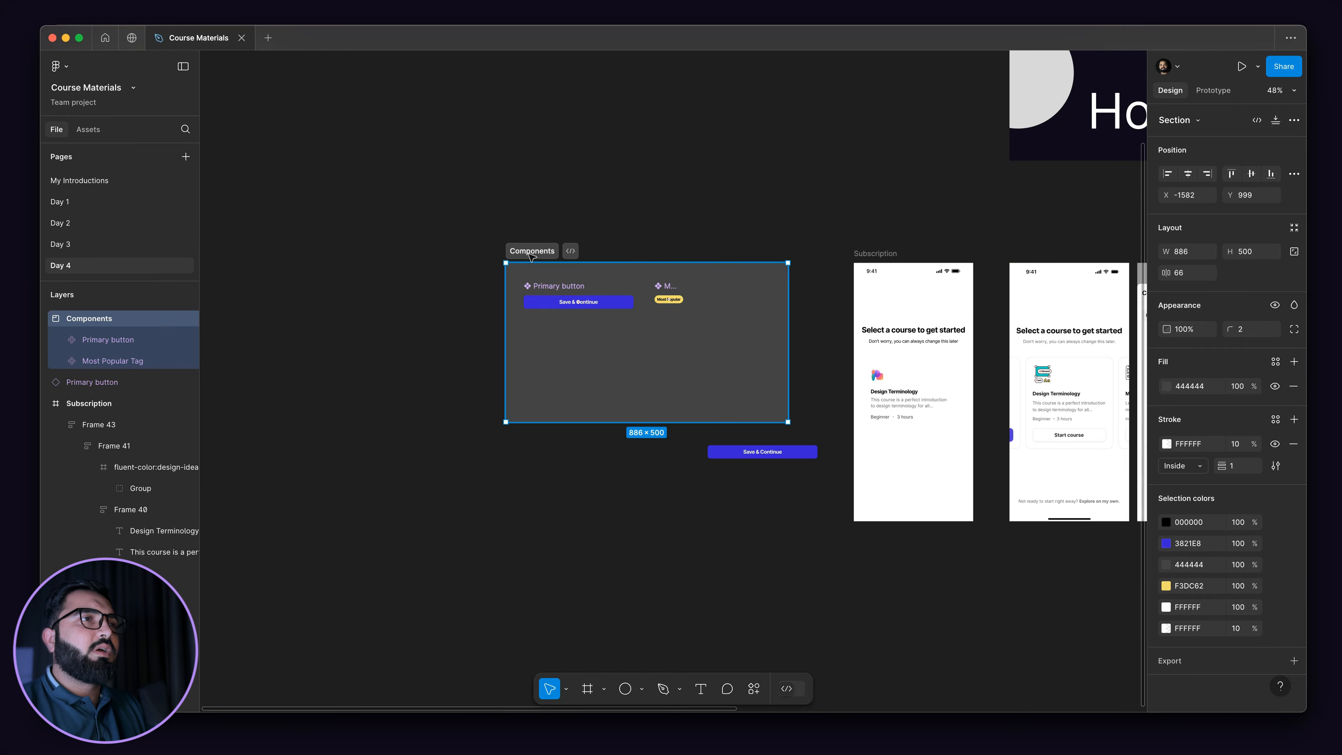
- Undo the placement and pasting of the Components section and check the Day 3 page for it
{"action": "key", "text": "super+z"}
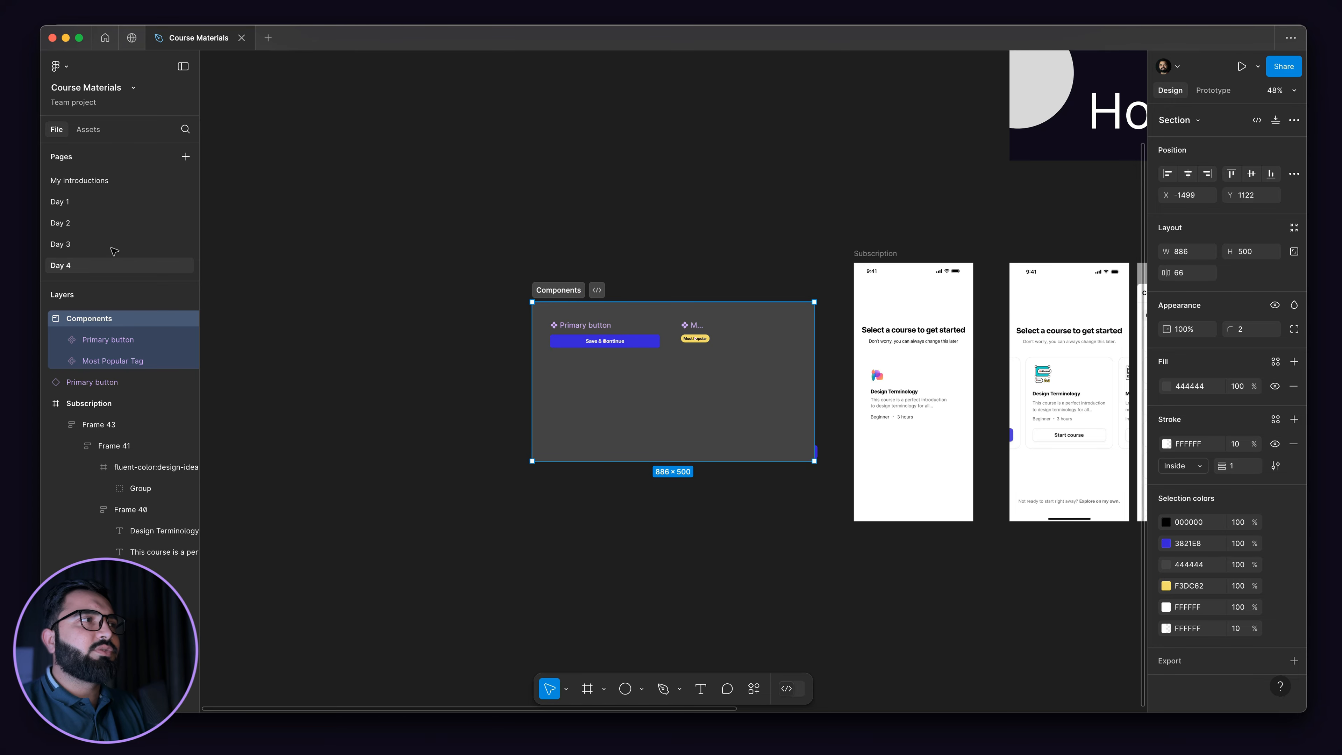
{"action": "key", "text": "super+z"}
{"action": "left_click", "coordinate": [88, 246]}
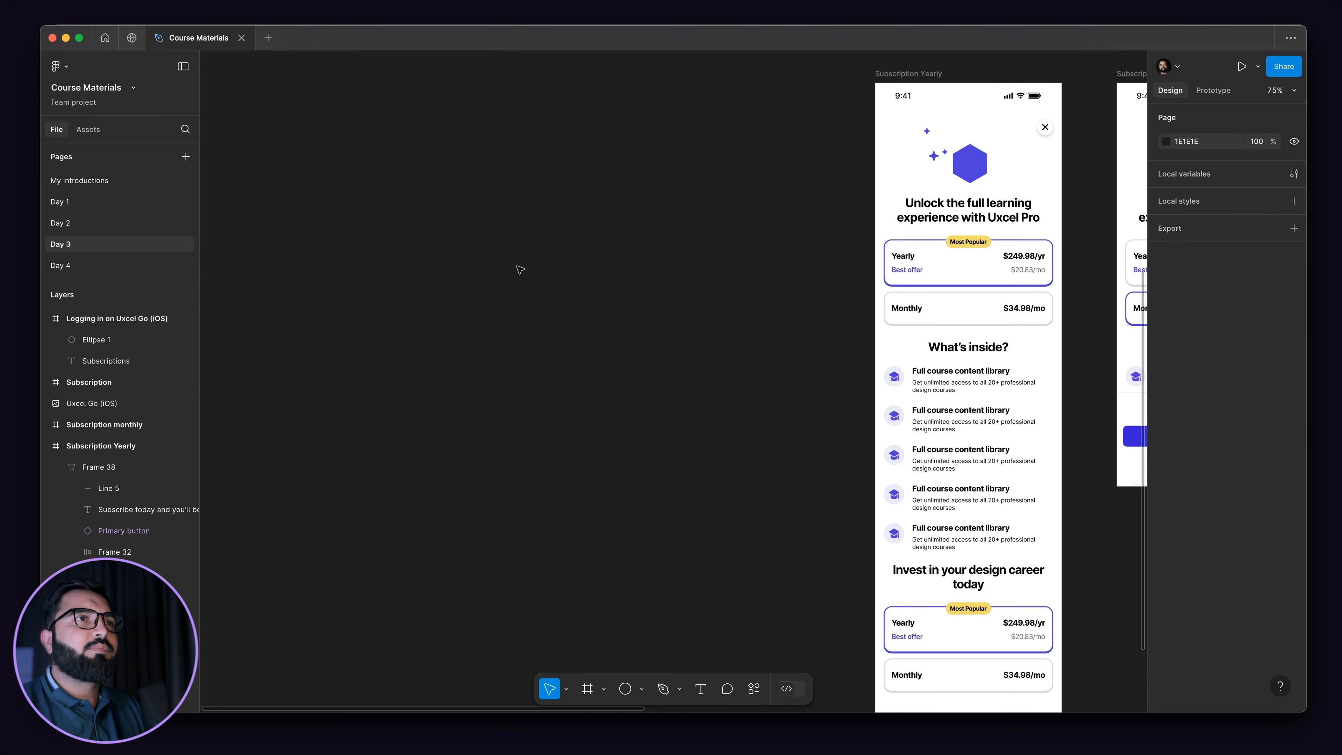
{"action": "key", "text": "shift+1"}
- Bring the Components section back onto the Day 4 page beside the Subscription frame, with their top edges aligned
{"action": "left_click", "coordinate": [100, 266]}
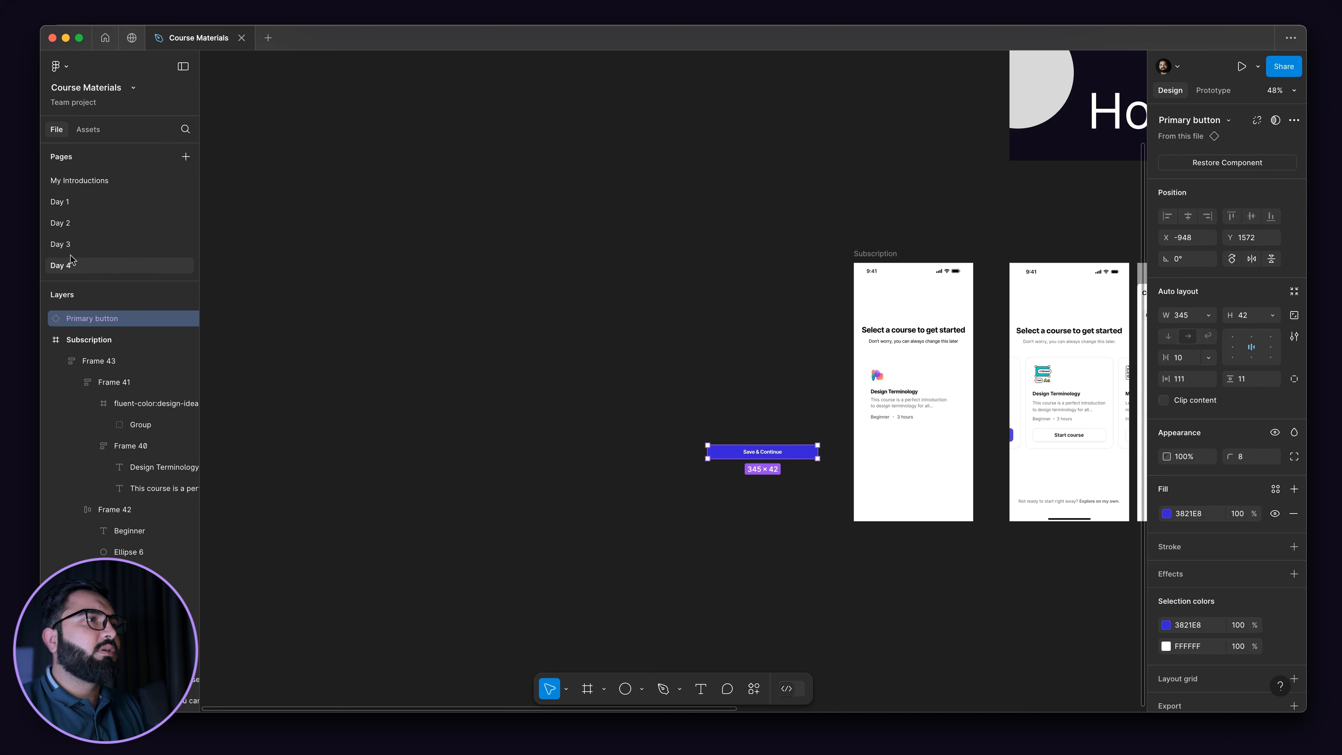
{"action": "scroll", "coordinate": [602, 344], "scroll_direction": "up", "scroll_amount": 3}
{"action": "key", "text": "super+shift+z"}
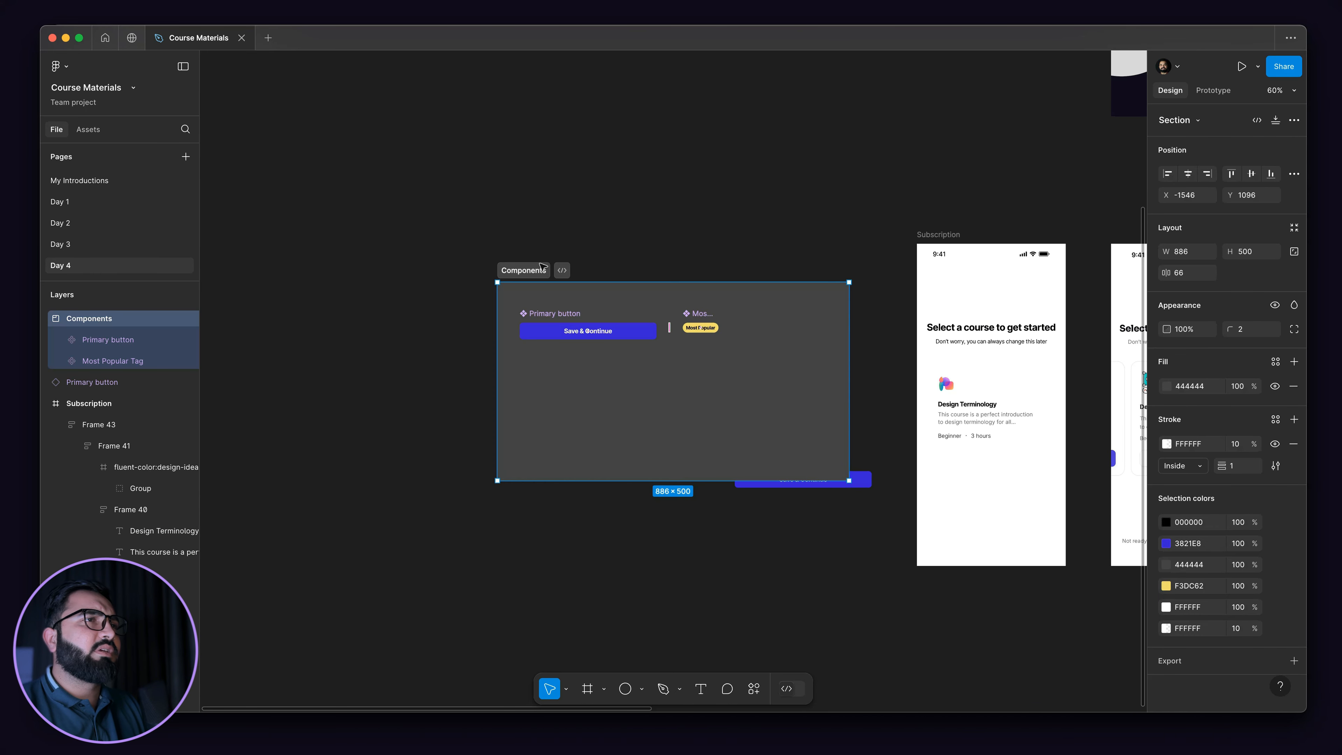
{"action": "left_click_drag", "start_coordinate": [527, 227], "coordinate": [535, 221]}
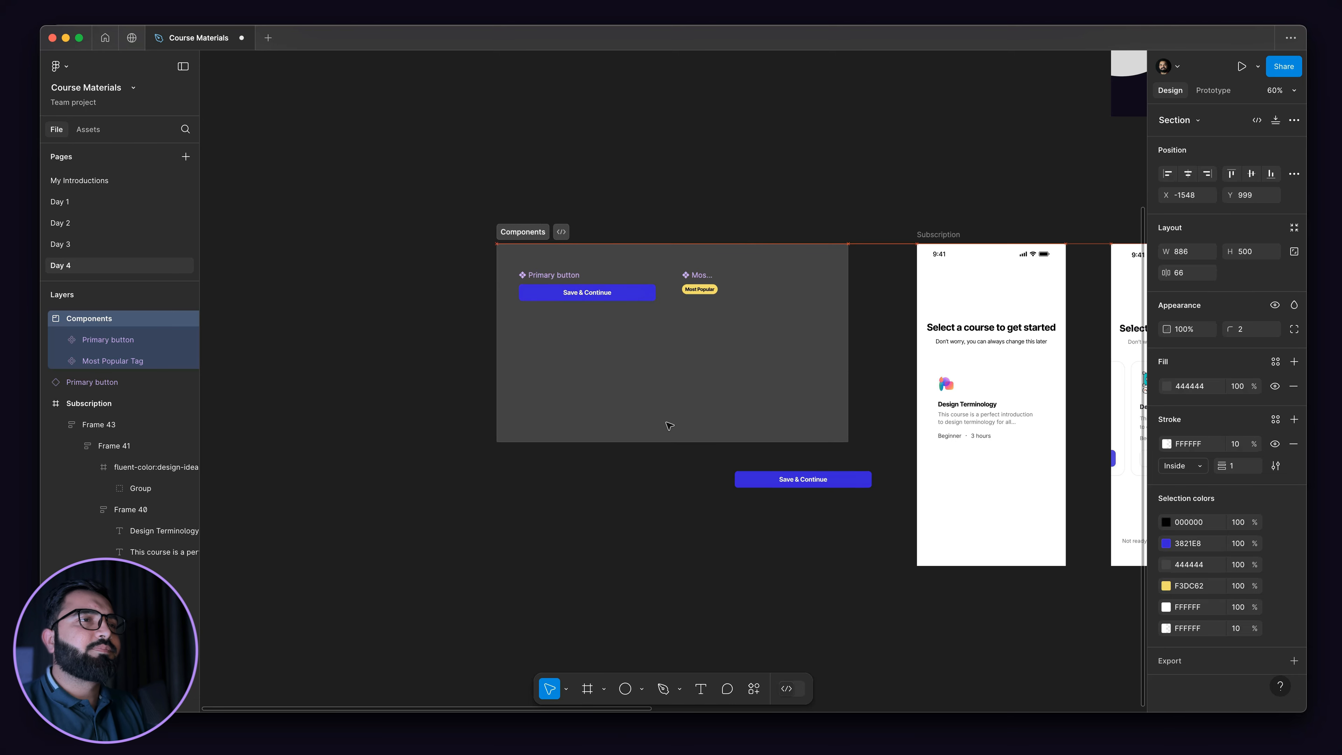
- Try deleting the loose Save & Continue button instance below the Components section, and undo the deletion
{"action": "left_click", "coordinate": [799, 479]}
{"action": "key", "text": "Delete"}
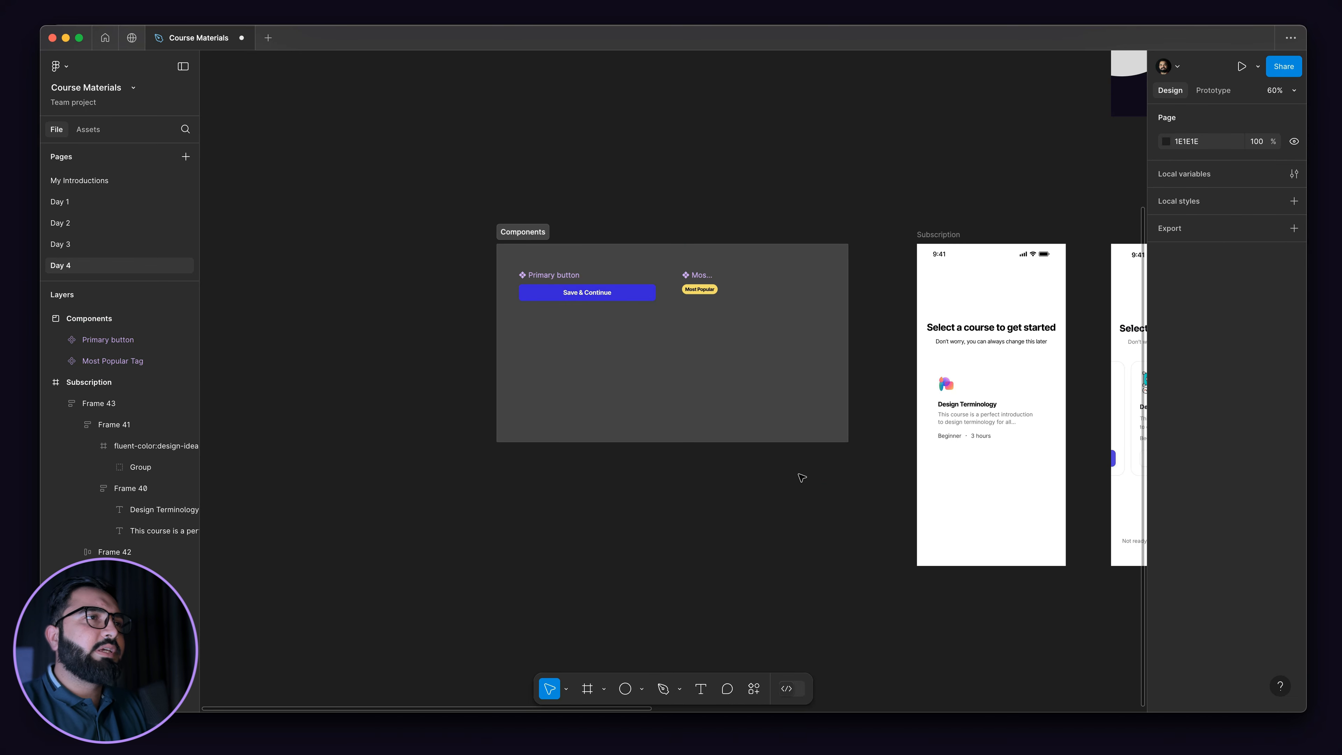
{"action": "key", "text": "super+z"}
{"action": "left_click", "coordinate": [852, 461]}
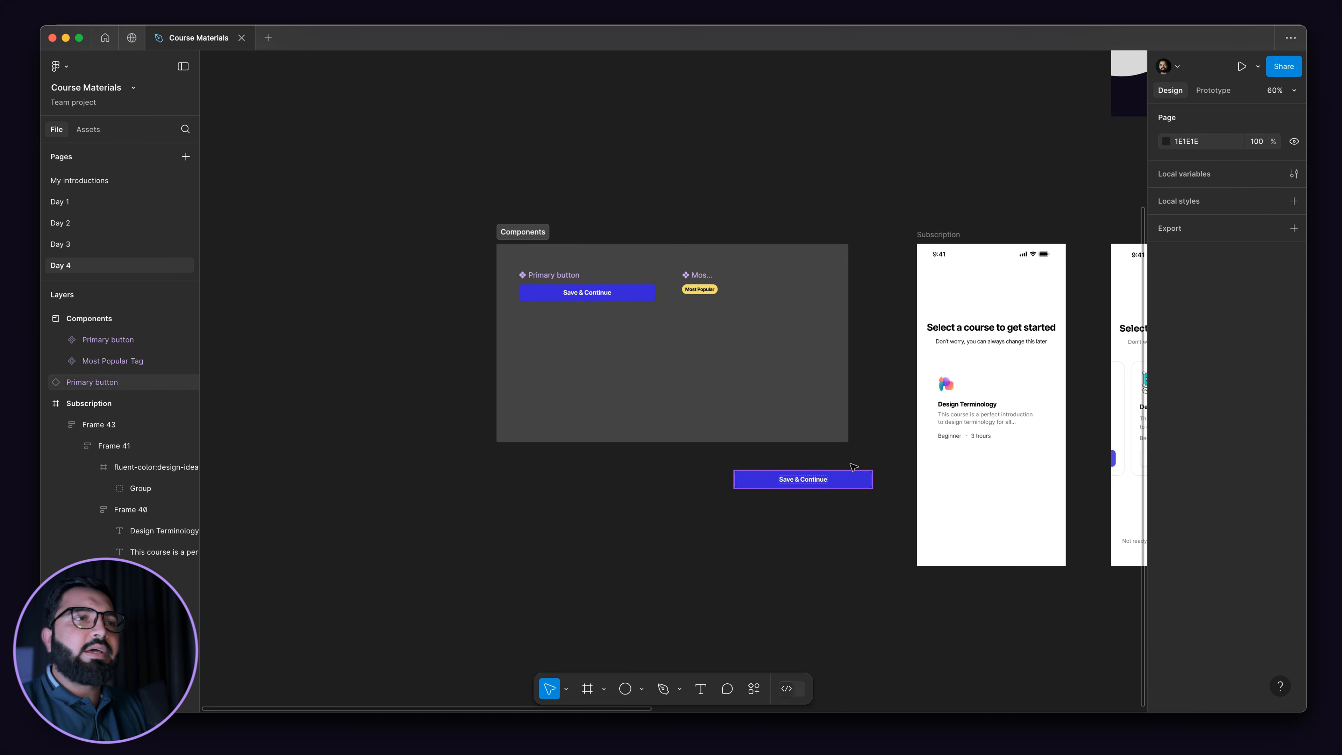
- Add a second variant to the main Primary button component in the Components section
{"action": "left_click", "coordinate": [840, 478]}
{"action": "scroll", "coordinate": [845, 459], "scroll_direction": "up", "scroll_amount": 5}
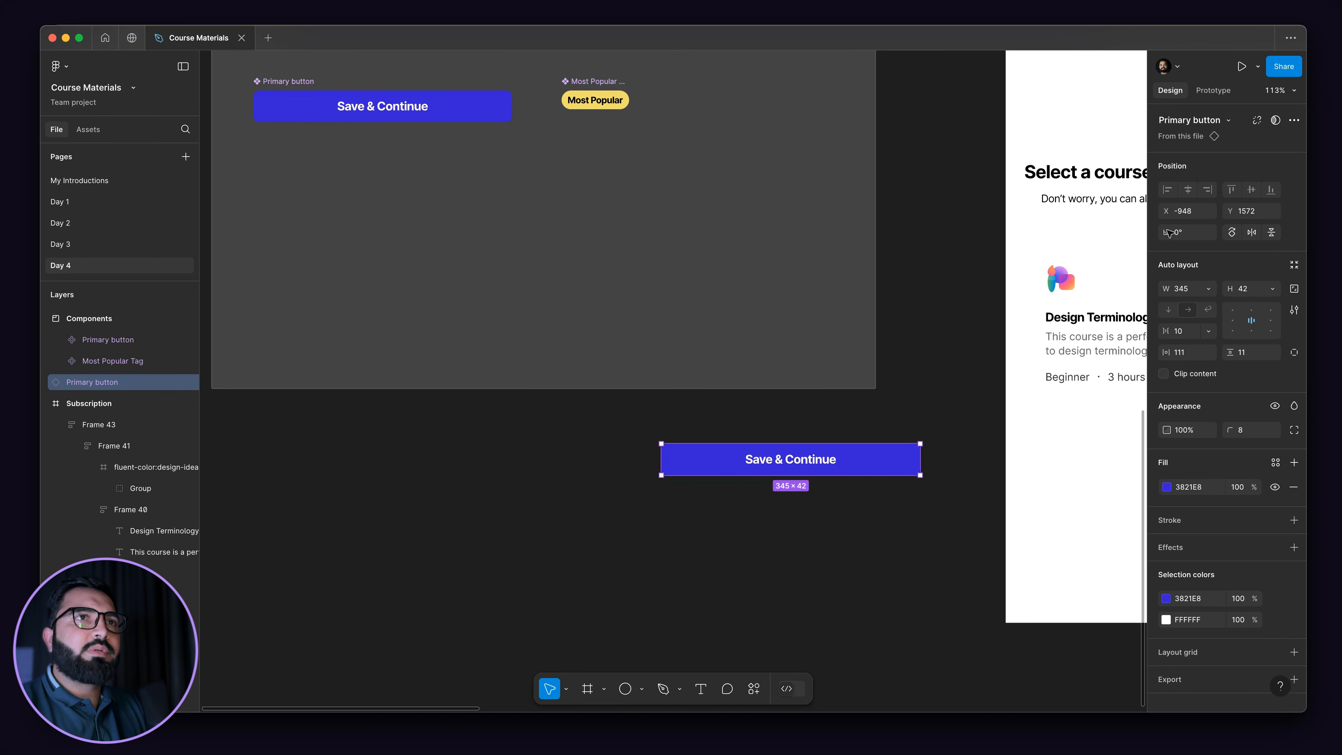
{"action": "scroll", "coordinate": [918, 339], "scroll_direction": "down", "scroll_amount": 2}
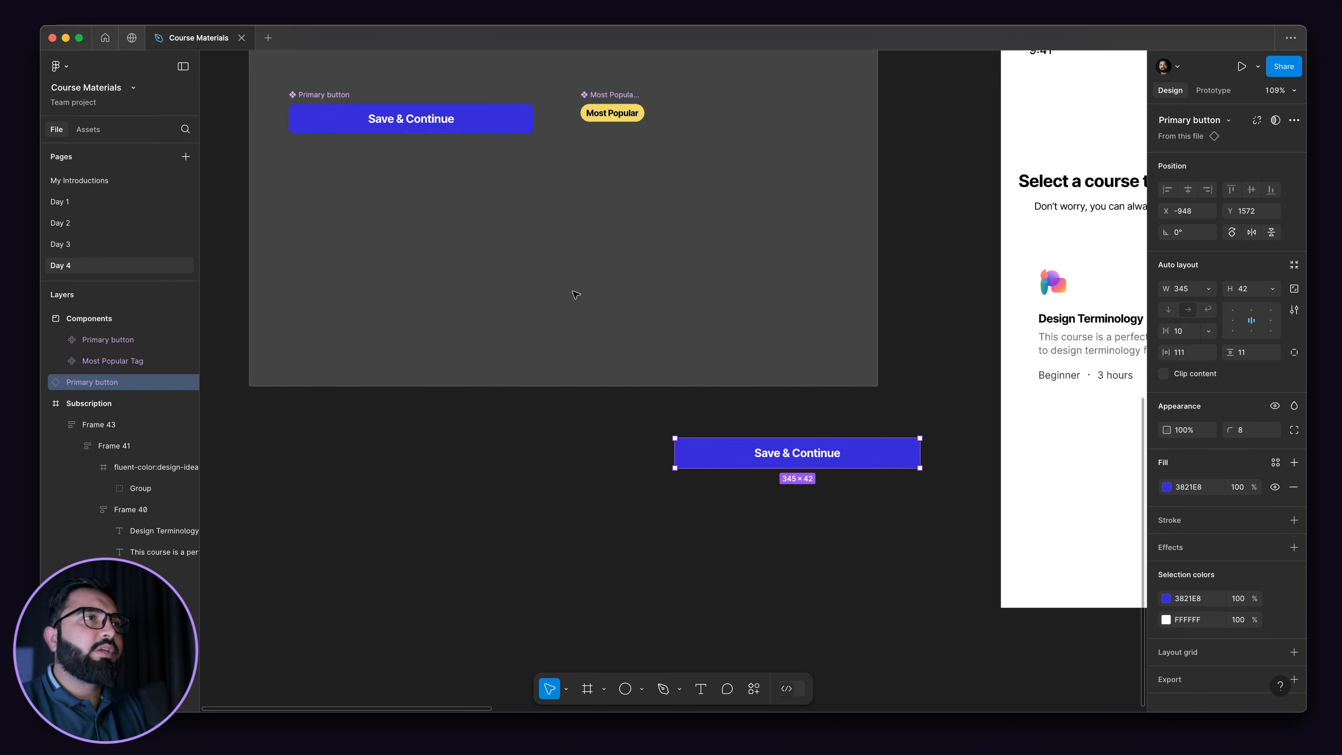
{"action": "left_click", "coordinate": [574, 290]}
{"action": "left_click", "coordinate": [422, 134]}
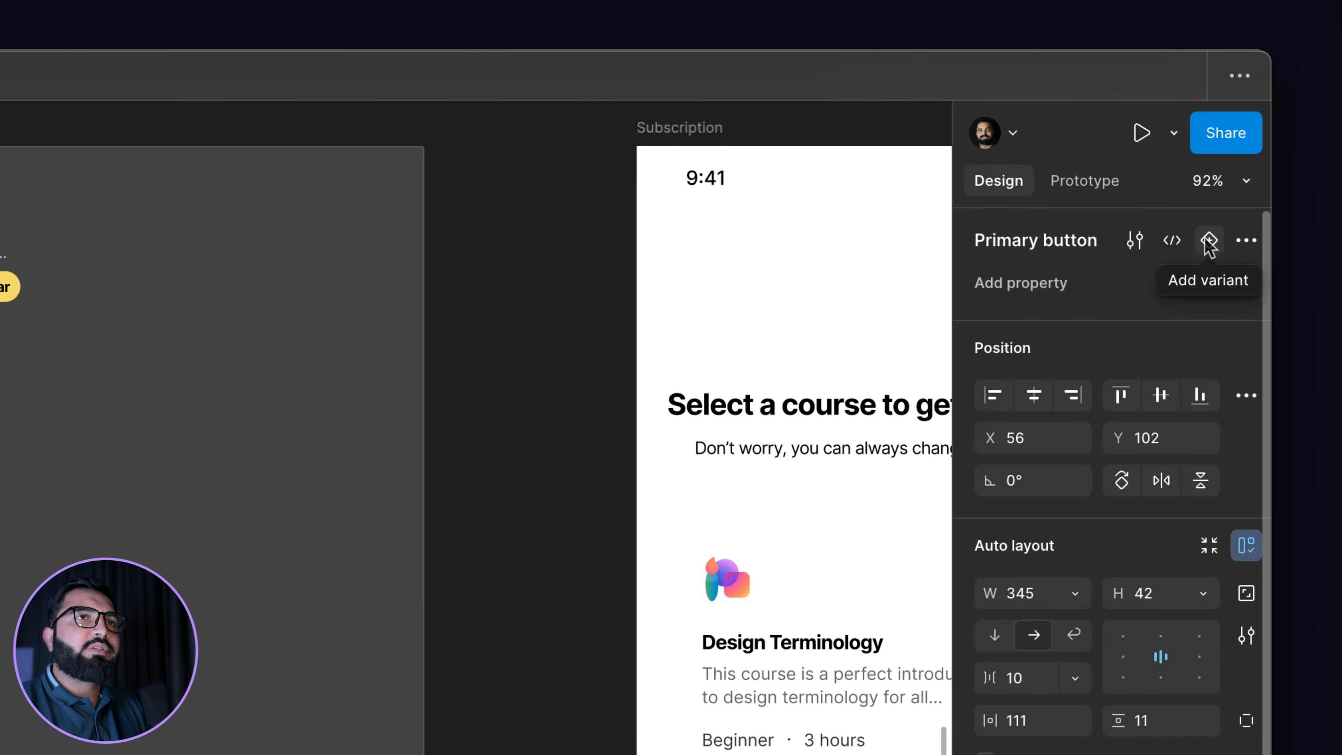
{"action": "left_click", "coordinate": [1209, 242]}
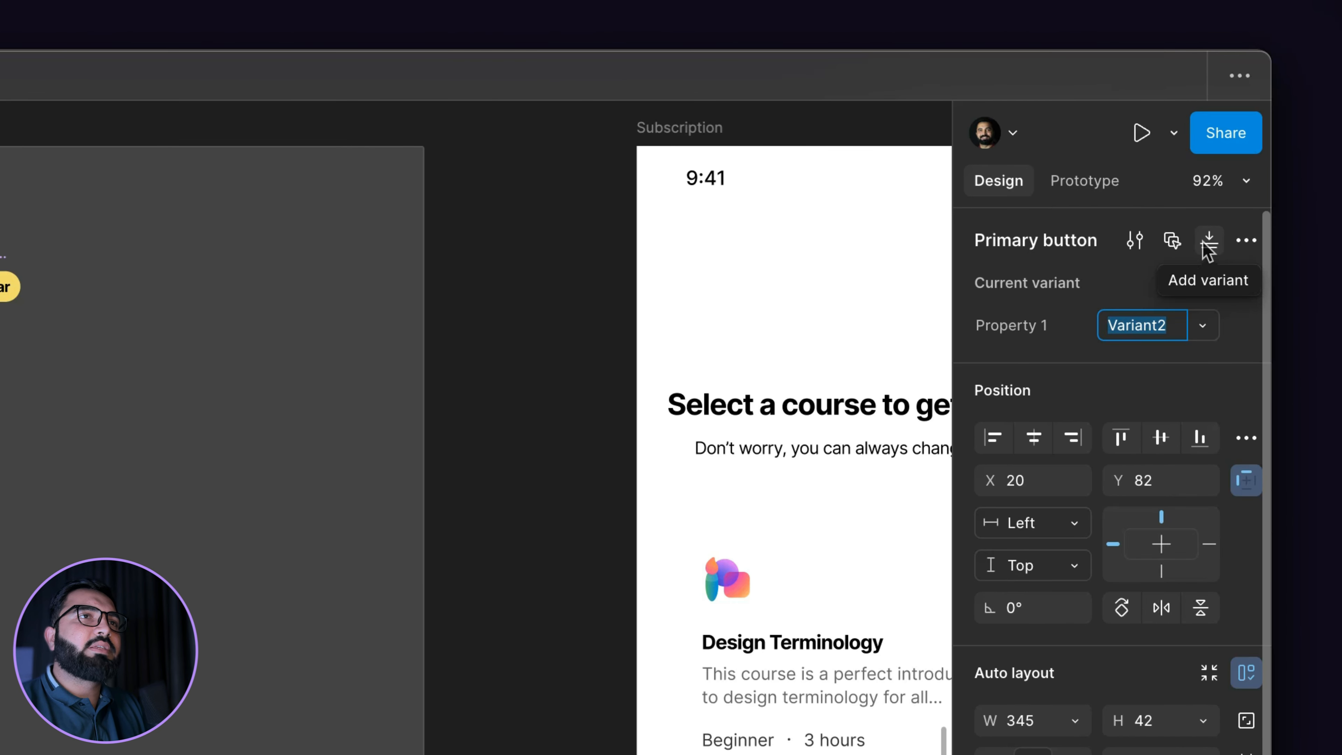
- Rename the component set to Button, and its upper and lower variants to Primary button and Secondary Button
{"action": "scroll", "coordinate": [476, 428], "scroll_direction": "up", "scroll_amount": 2}
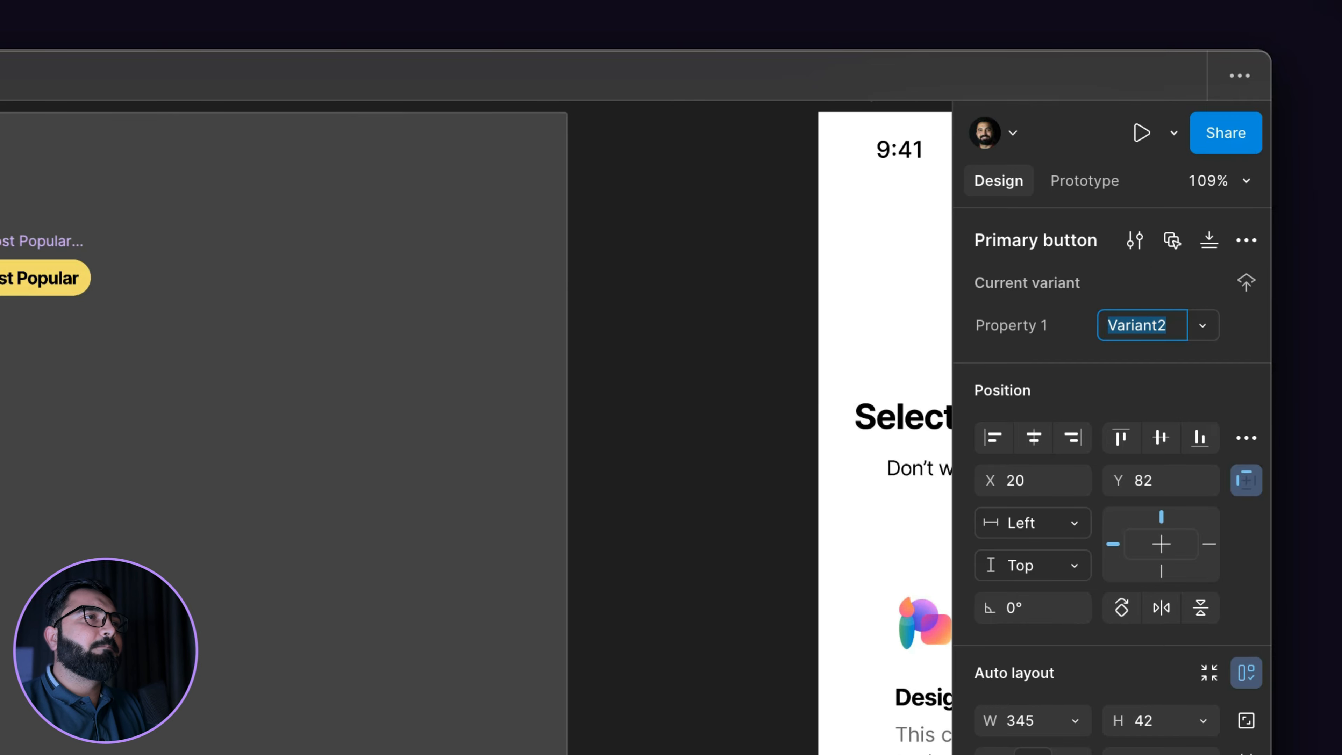
{"action": "scroll", "coordinate": [162, 255], "scroll_direction": "up", "scroll_amount": 3}
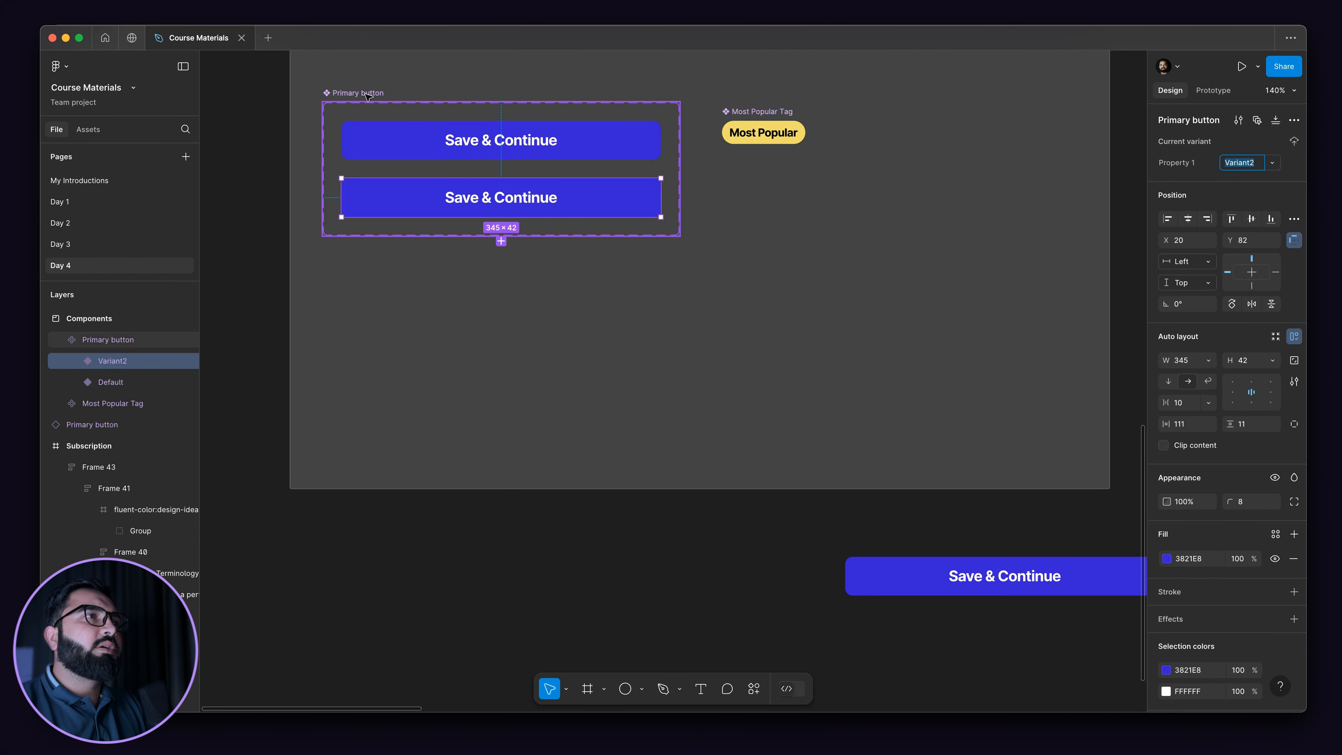
{"action": "double_click", "coordinate": [365, 93]}
{"action": "type", "text": "B"}
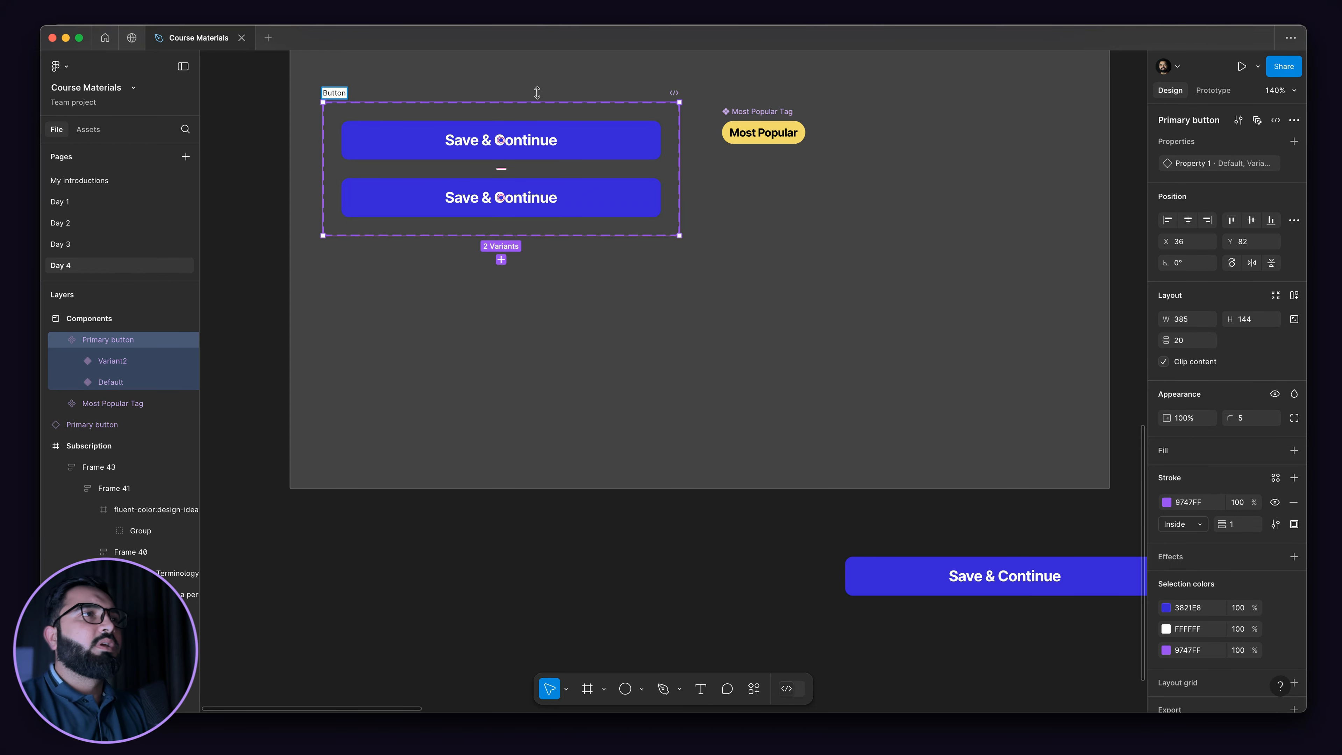
{"action": "left_click", "coordinate": [584, 144]}
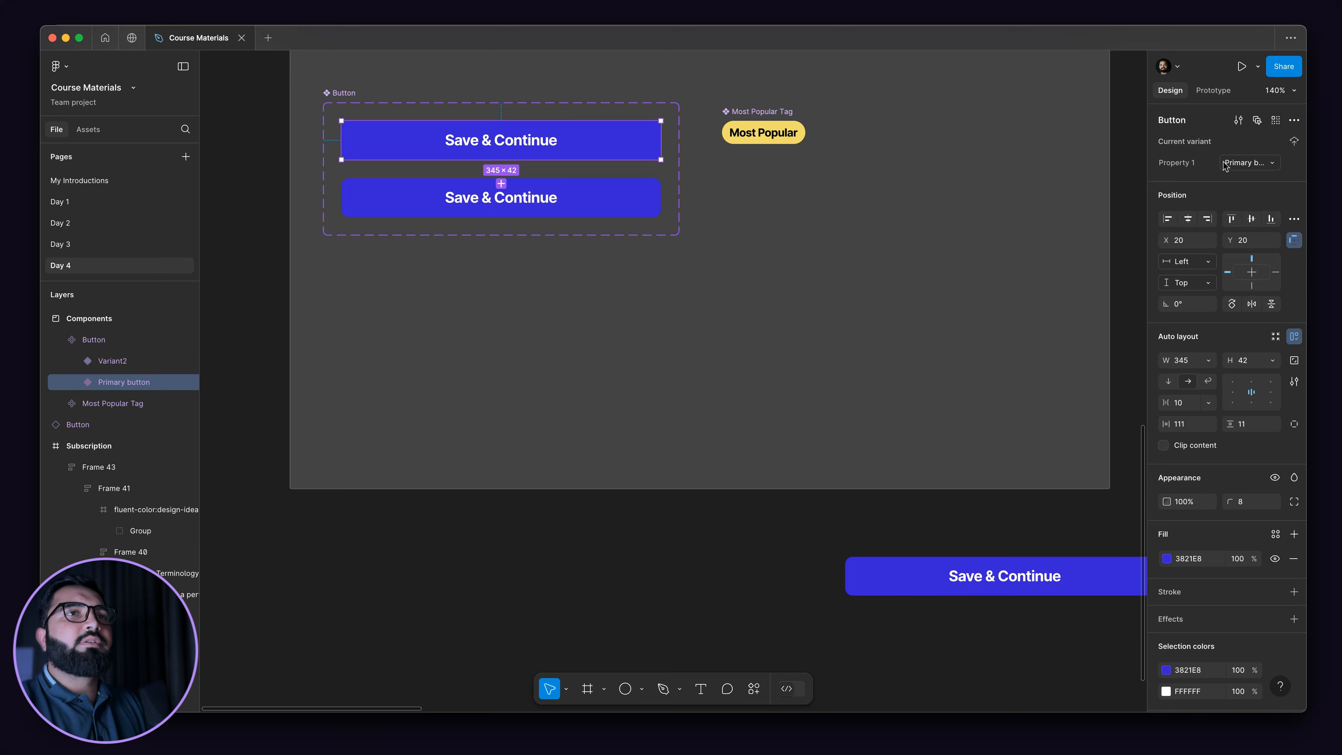
{"action": "left_click", "coordinate": [531, 215]}
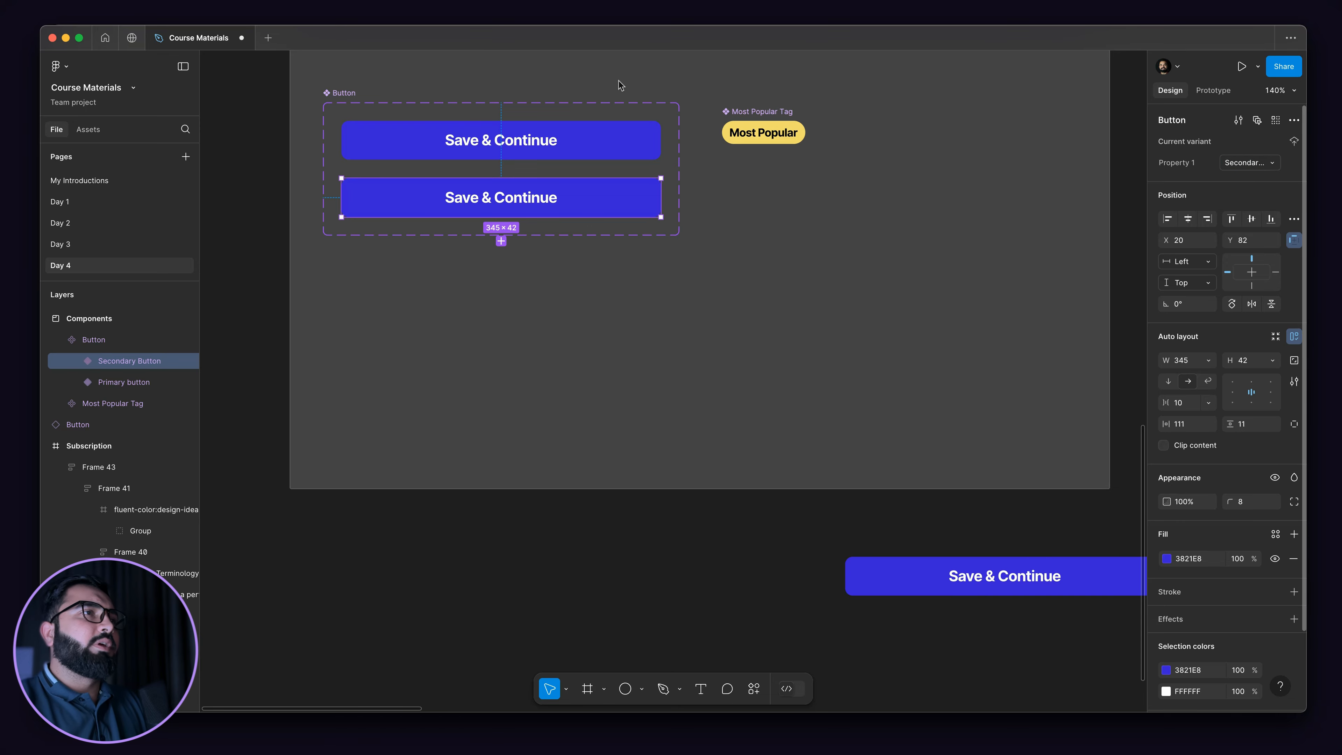
- Examine the fill, outline and rounded corners of the Start course button on the reference screen
{"action": "scroll", "coordinate": [618, 81], "scroll_direction": "down", "scroll_amount": 5}
{"action": "left_click", "coordinate": [872, 270]}
{"action": "left_click_drag", "start_coordinate": [872, 271], "coordinate": [598, 289]}
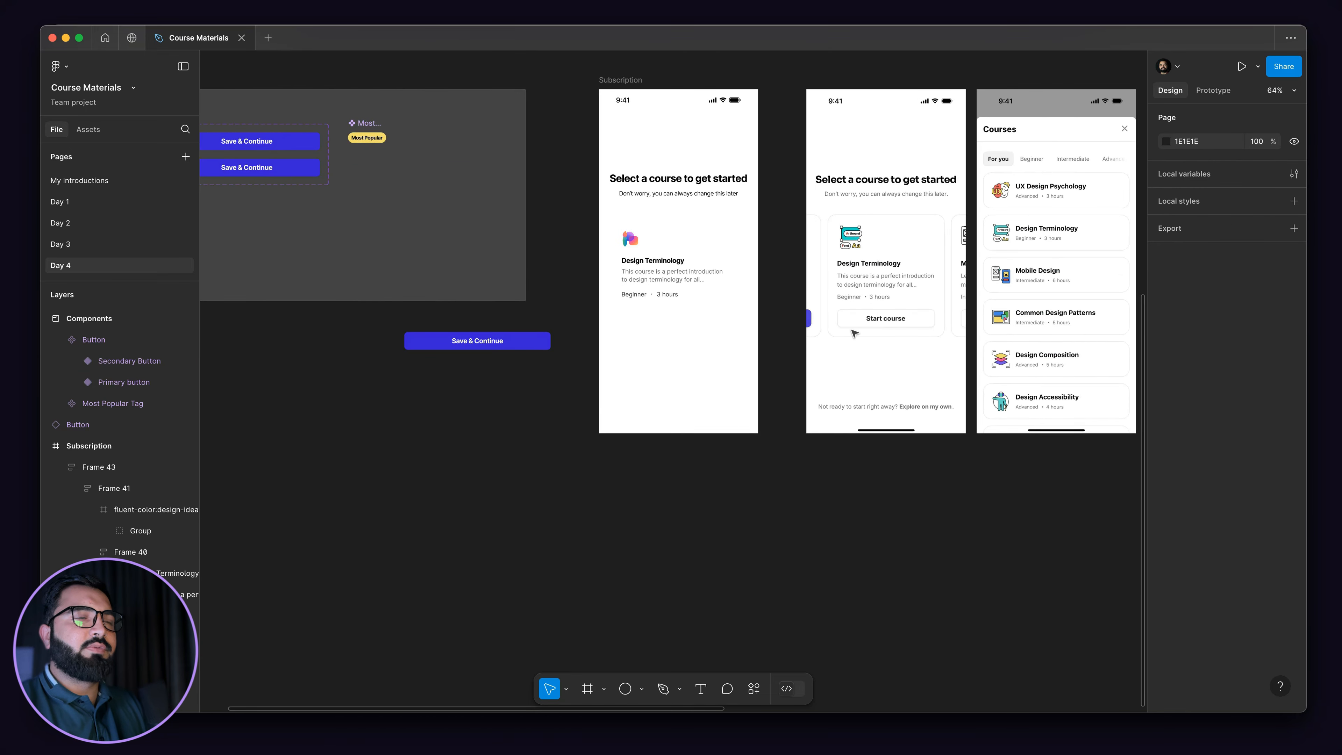
{"action": "scroll", "coordinate": [854, 333], "scroll_direction": "up", "scroll_amount": 5}
{"action": "scroll", "coordinate": [827, 277], "scroll_direction": "up", "scroll_amount": 5}
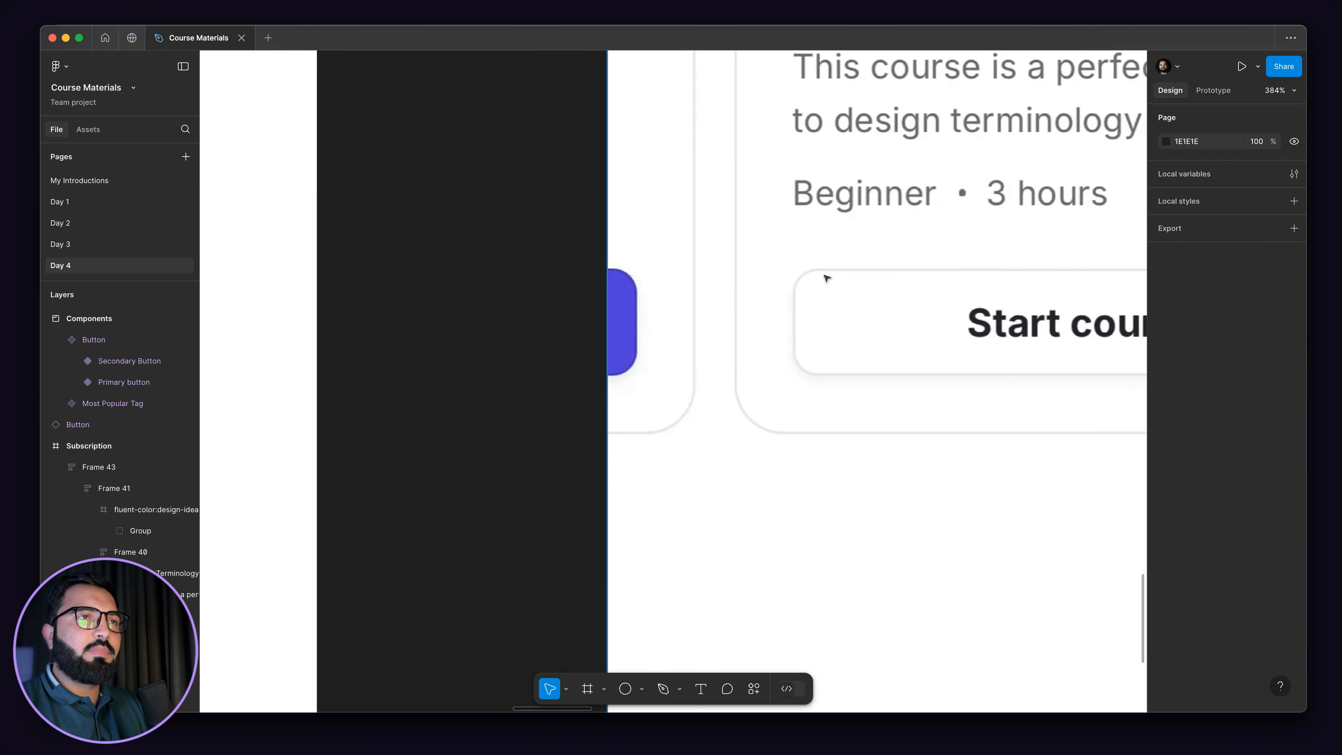
{"action": "scroll", "coordinate": [825, 275], "scroll_direction": "up", "scroll_amount": 5}
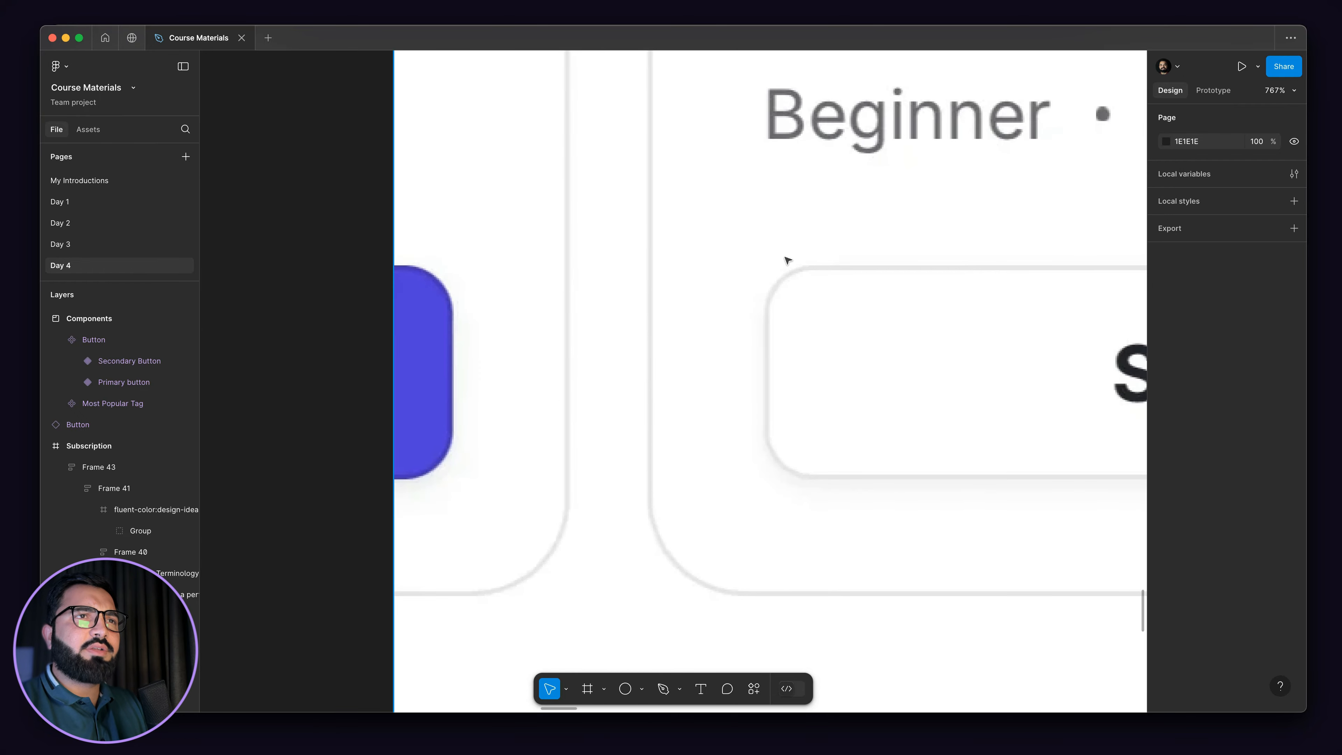
{"action": "scroll", "coordinate": [786, 260], "scroll_direction": "down", "scroll_amount": 10}
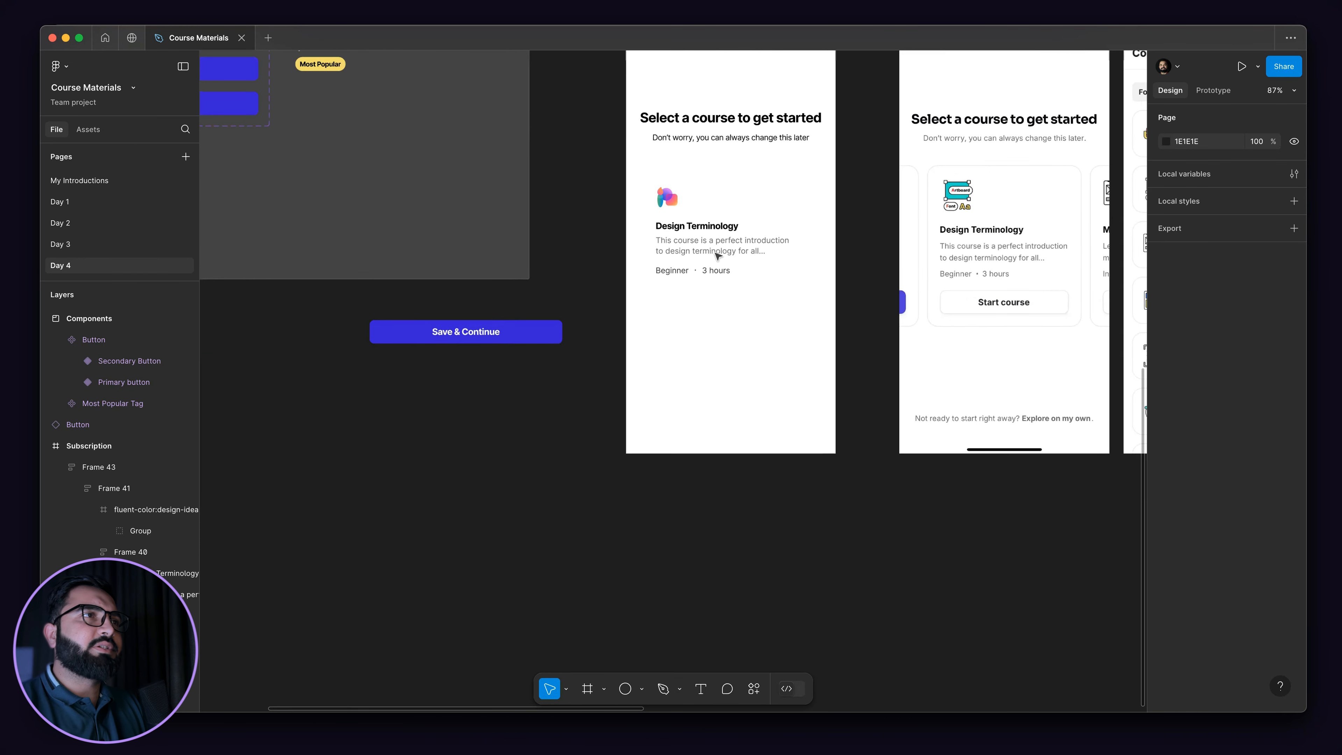
- Give the Secondary Button variant an E3E3E3 stroke and a white FFFFFF fill
{"action": "scroll", "coordinate": [717, 256], "scroll_direction": "down", "scroll_amount": 5}
{"action": "scroll", "coordinate": [672, 216], "scroll_direction": "up", "scroll_amount": 8}
{"action": "left_click", "coordinate": [672, 217]}
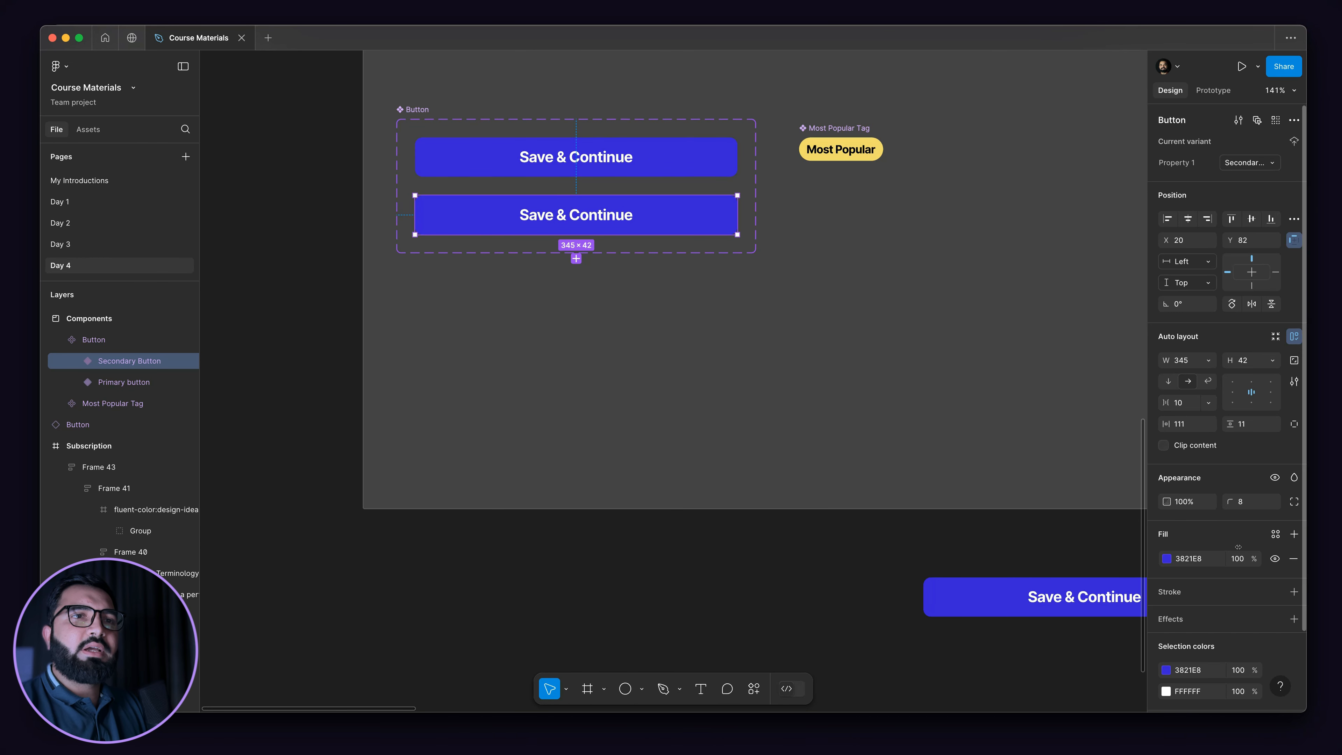
{"action": "left_click", "coordinate": [1293, 592]}
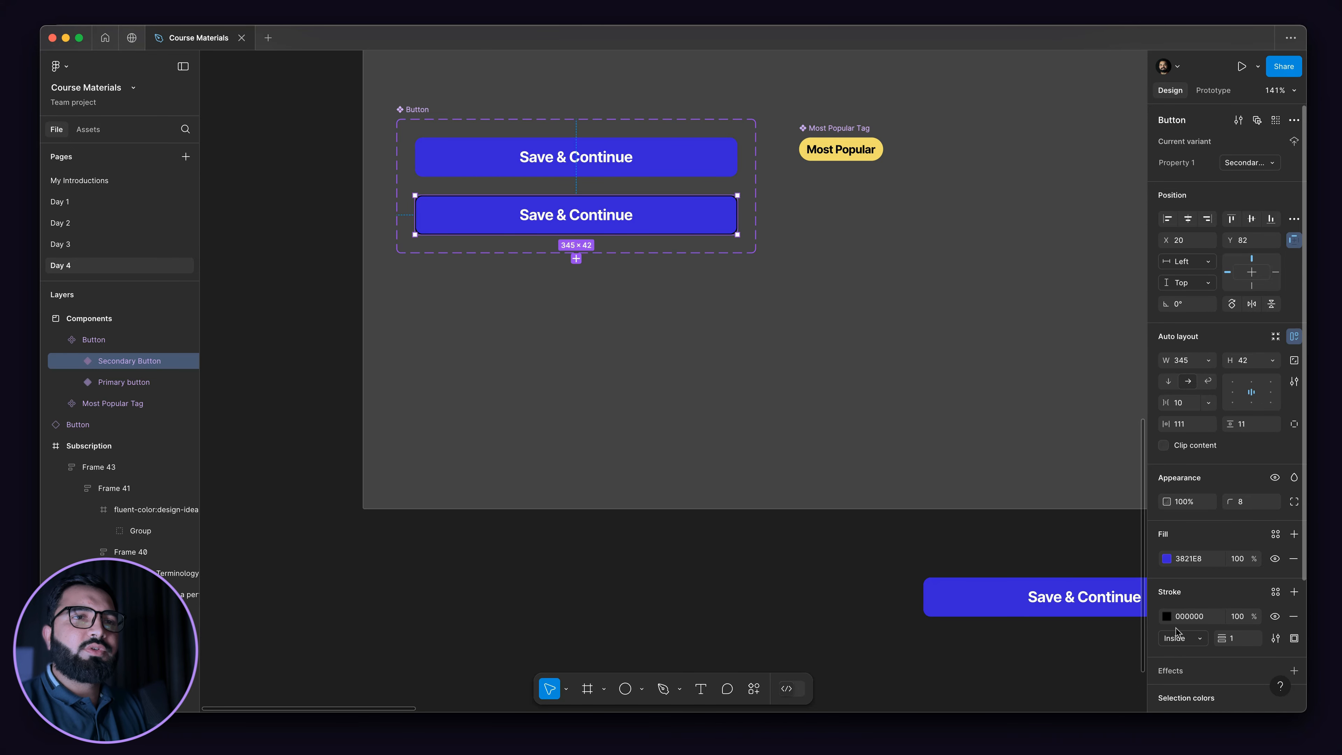
{"action": "left_click", "coordinate": [1165, 616]}
{"action": "mouse_move", "coordinate": [1007, 419]}
{"action": "left_mouse_down"}
{"action": "mouse_move", "coordinate": [959, 384]}
{"action": "mouse_move", "coordinate": [953, 400]}
{"action": "left_mouse_up"}
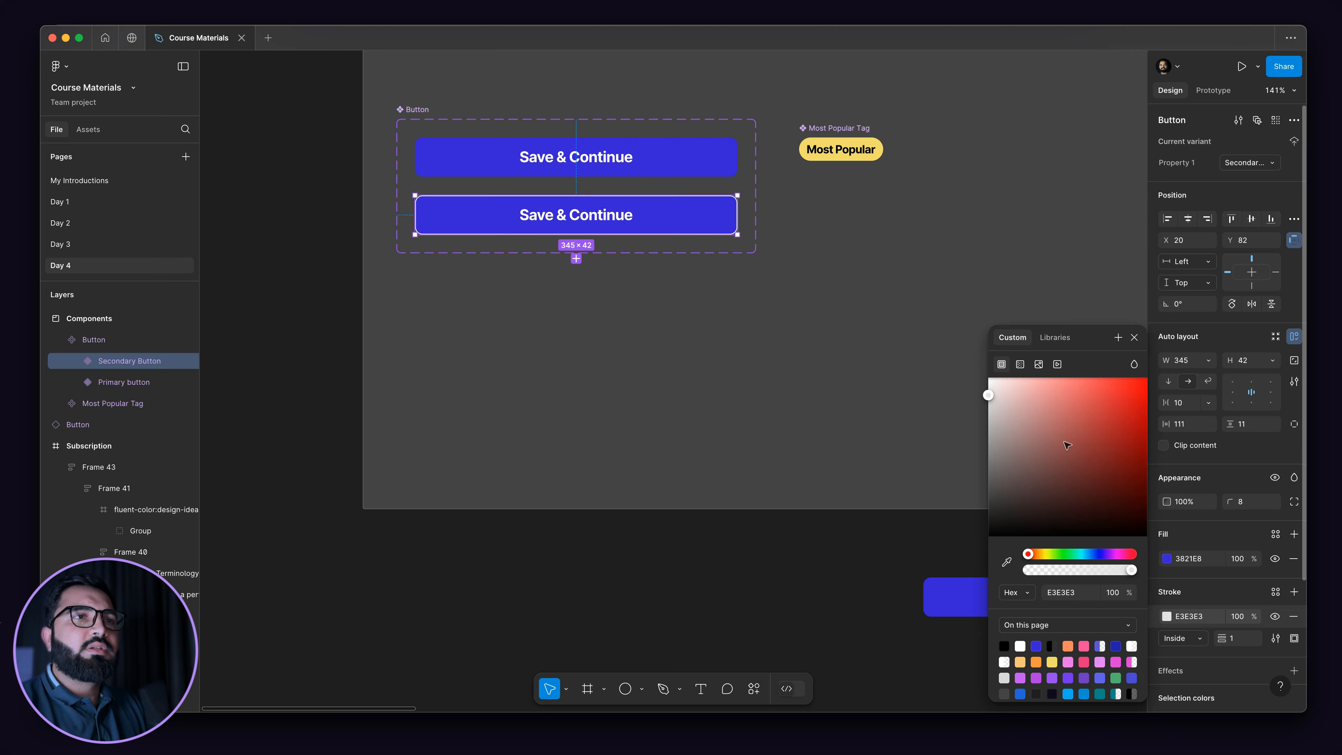
{"action": "left_click", "coordinate": [1168, 559]}
{"action": "left_click_drag", "start_coordinate": [1071, 461], "coordinate": [687, 227]}
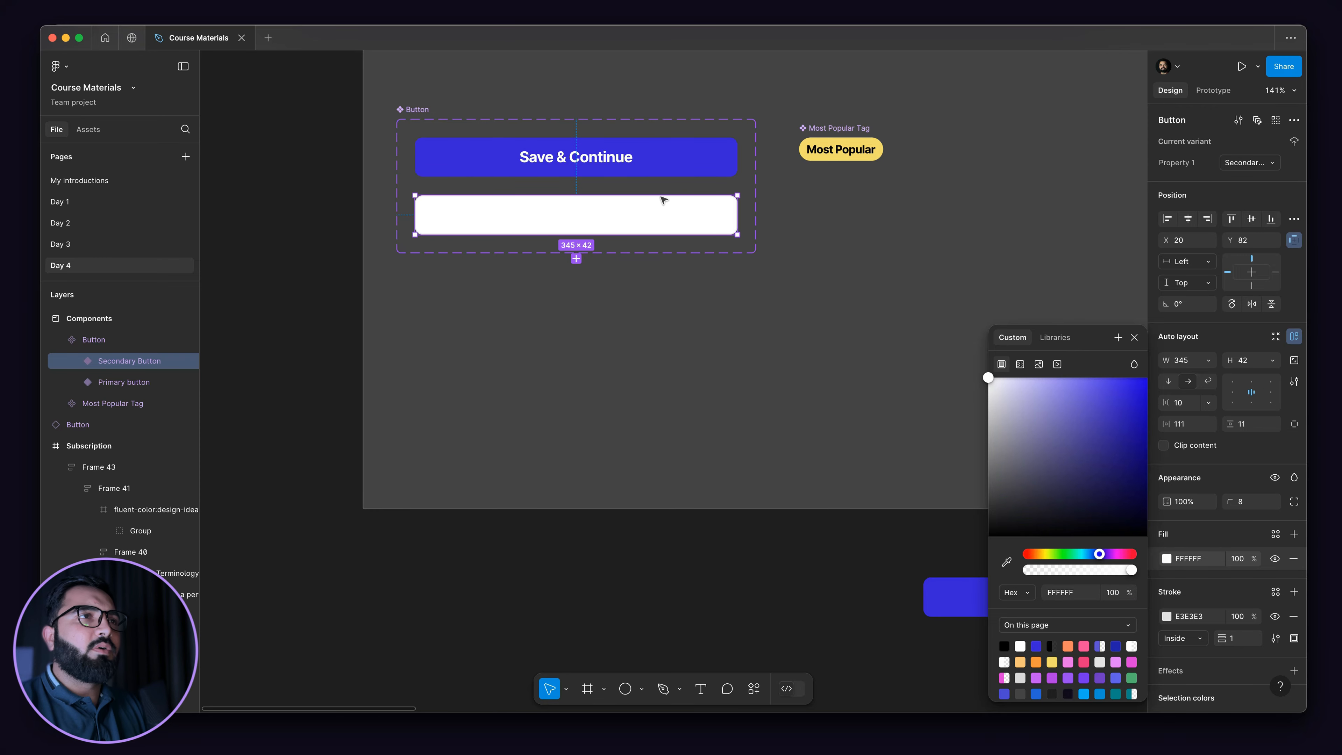
- Set the fill of the Save & Continue text in the Secondary Button variant to black 000000
{"action": "scroll", "coordinate": [598, 212], "scroll_direction": "up", "scroll_amount": 5}
{"action": "left_click", "coordinate": [637, 201], "text": "super"}
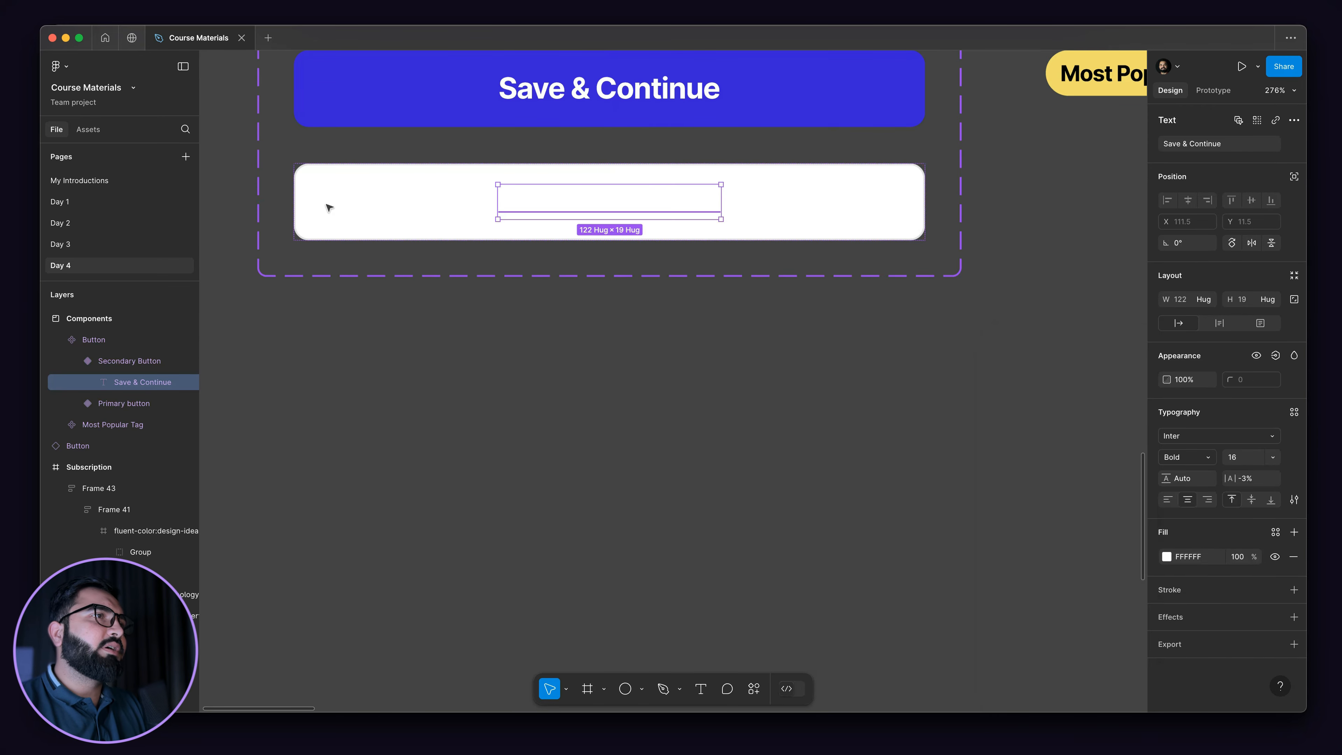
{"action": "left_click", "coordinate": [329, 207]}
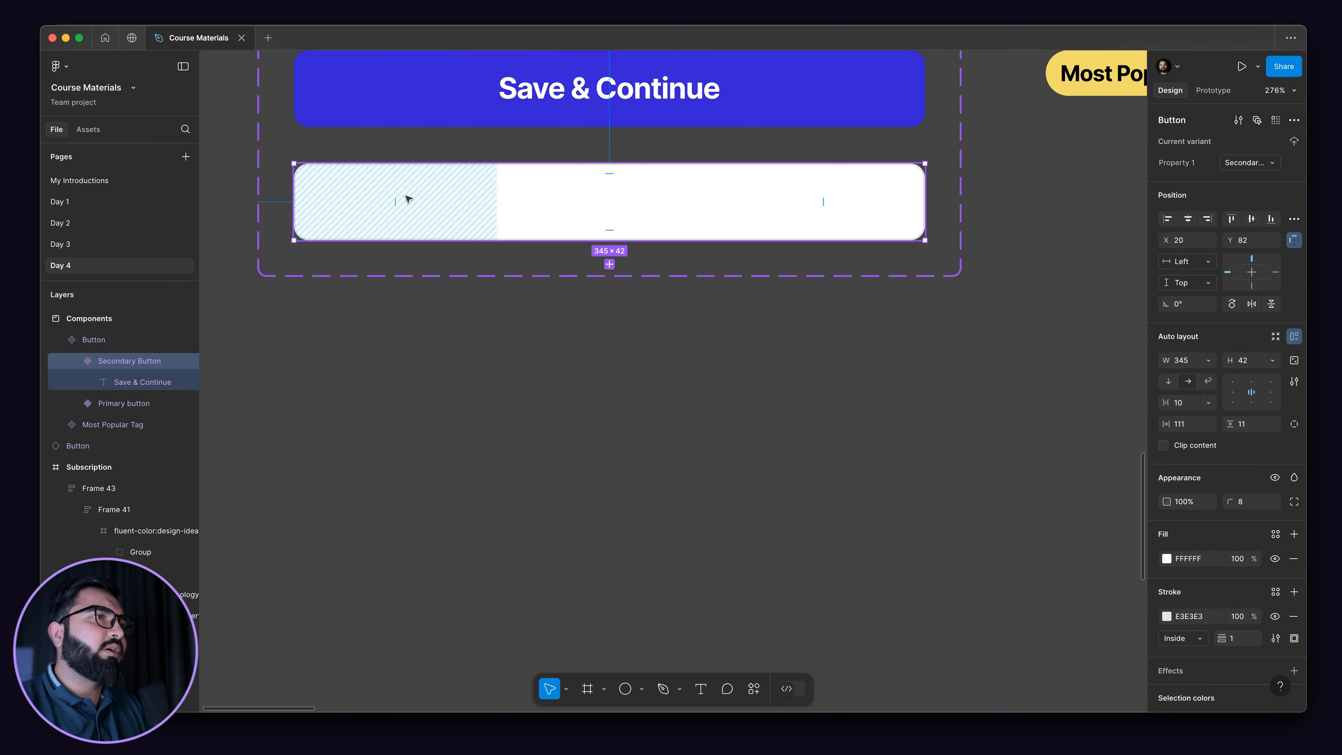
{"action": "scroll", "coordinate": [402, 191], "scroll_direction": "up", "scroll_amount": 1}
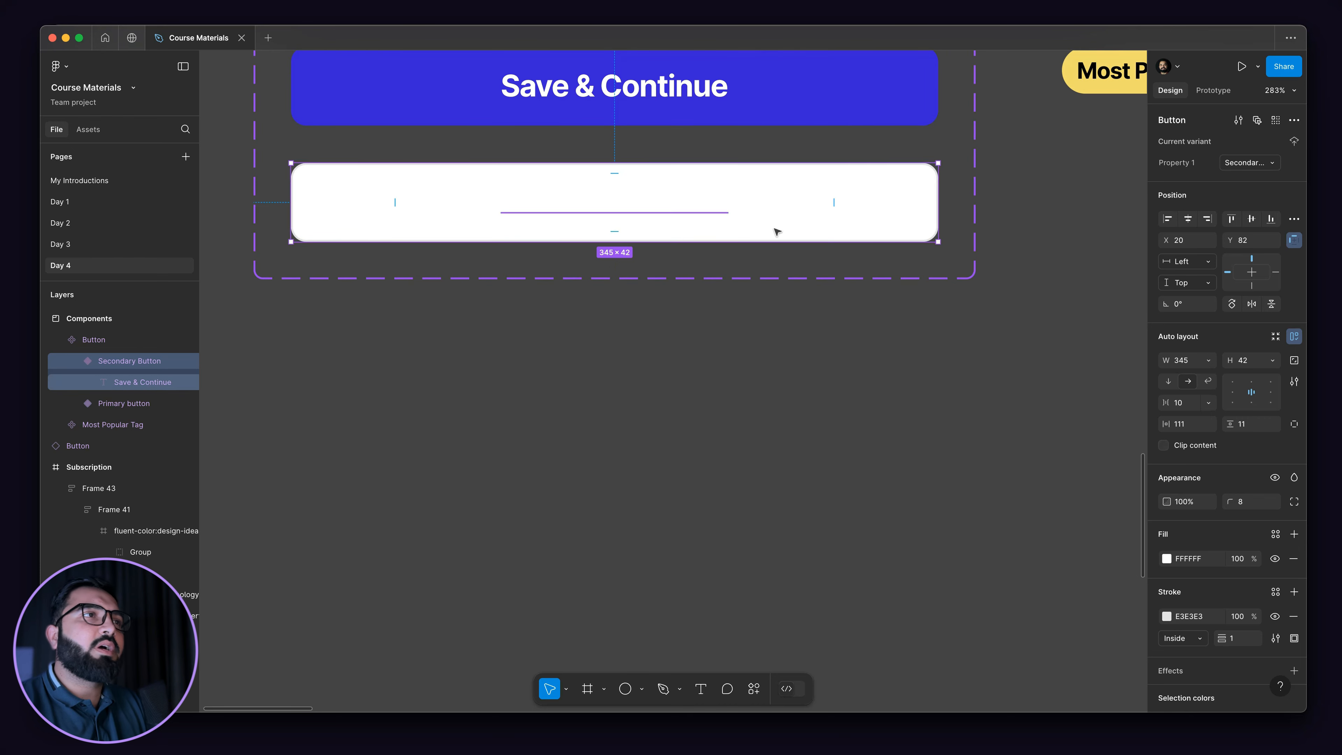
{"action": "left_click", "coordinate": [682, 213]}
{"action": "left_click", "coordinate": [426, 256]}
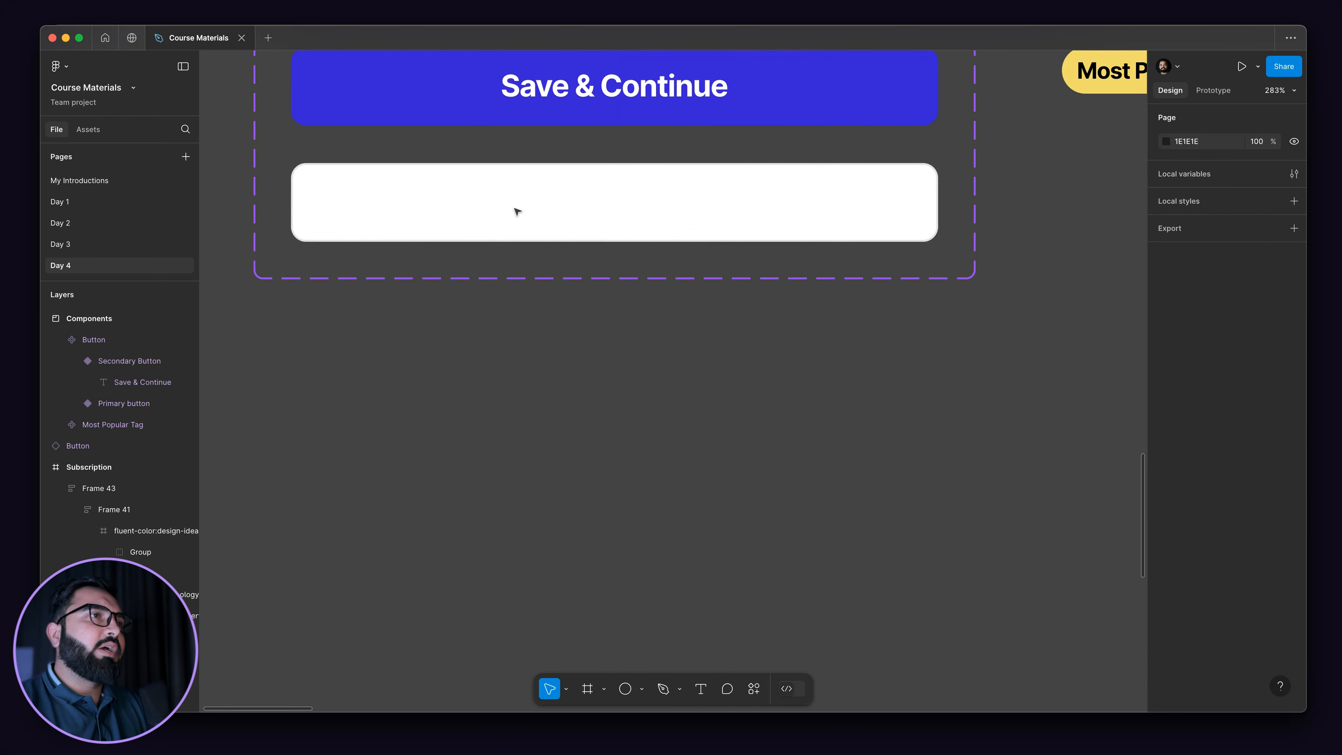
{"action": "left_click", "coordinate": [542, 209]}
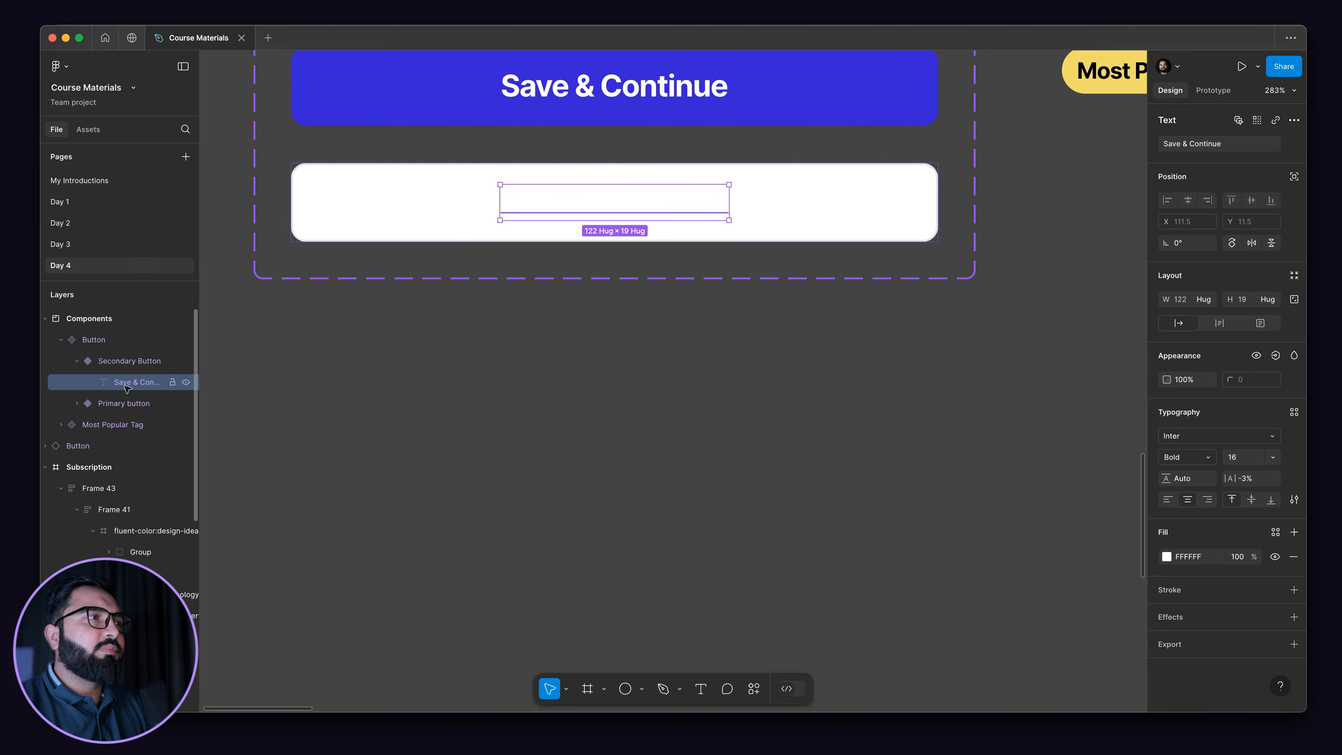
{"action": "left_click", "coordinate": [1167, 557]}
{"action": "left_click_drag", "start_coordinate": [1034, 443], "coordinate": [788, 610]}
{"action": "left_click", "coordinate": [767, 382]}
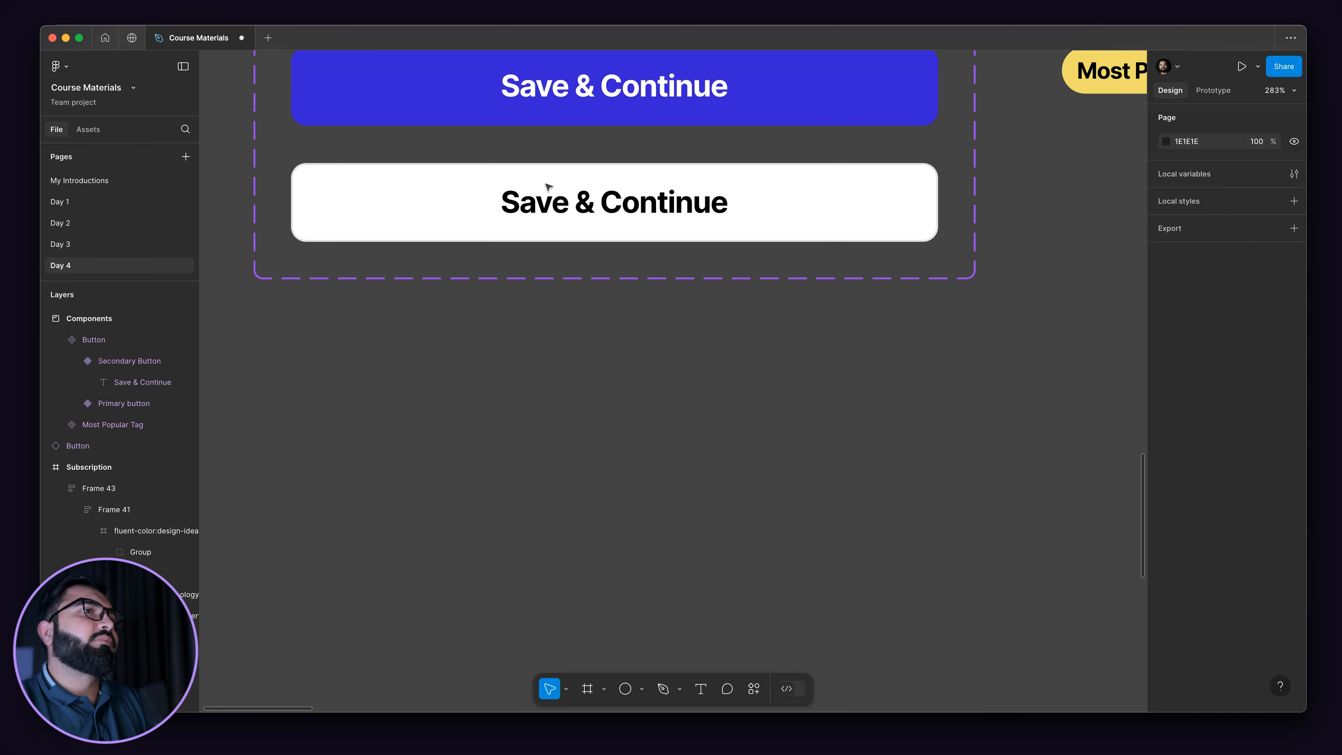
- Switch the loose Save & Continue instance below the Components frame to the Secondary Button variant
{"action": "scroll", "coordinate": [545, 182], "scroll_direction": "down", "scroll_amount": 10}
{"action": "scroll", "coordinate": [515, 168], "scroll_direction": "up", "scroll_amount": 5}
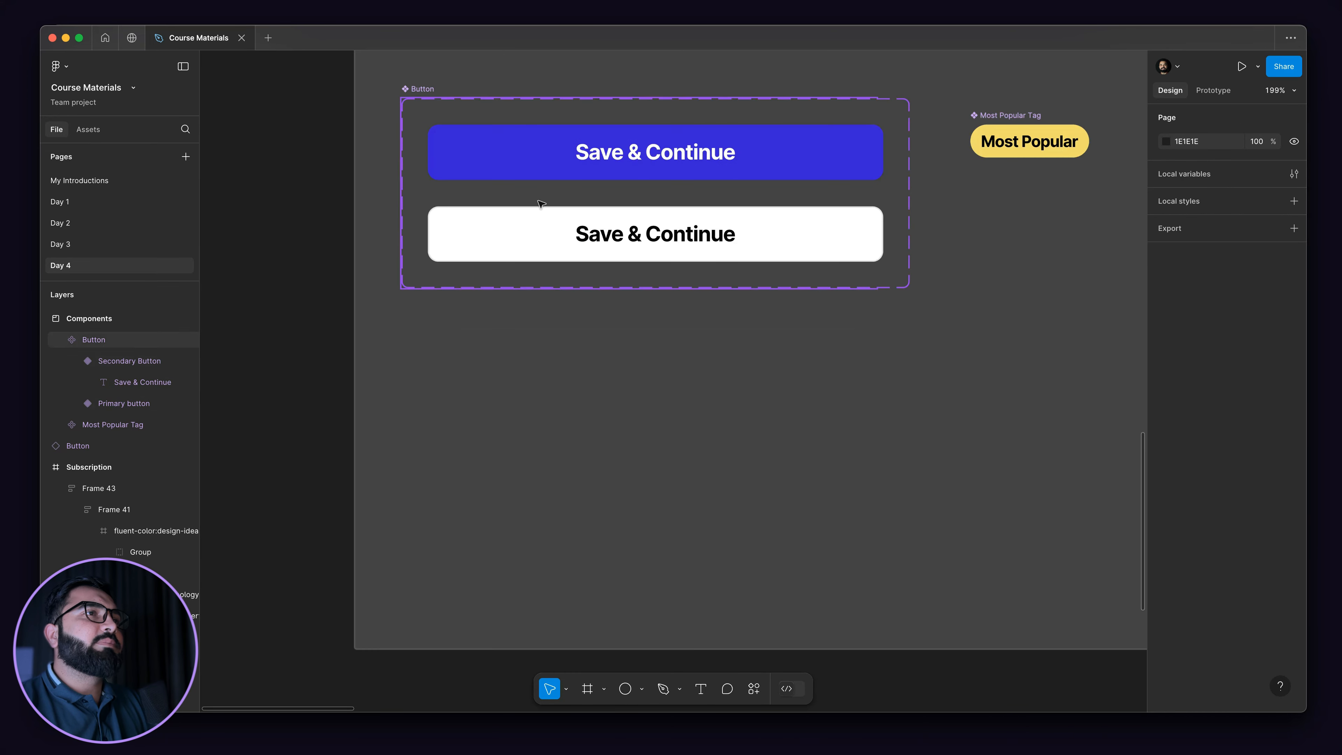
{"action": "left_click", "coordinate": [479, 230]}
{"action": "scroll", "coordinate": [571, 161], "scroll_direction": "down", "scroll_amount": 3}
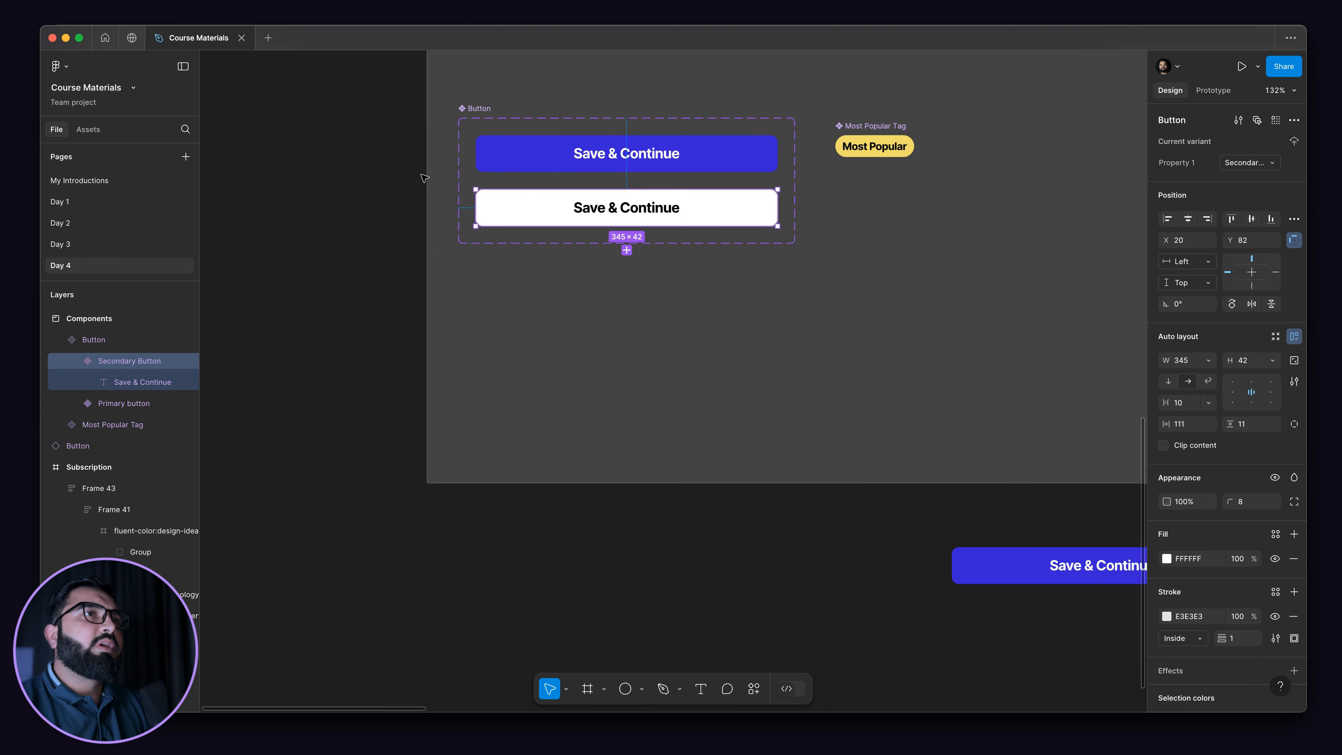
{"action": "scroll", "coordinate": [425, 179], "scroll_direction": "down", "scroll_amount": 3}
{"action": "left_click", "coordinate": [751, 458]}
{"action": "scroll", "coordinate": [751, 458], "scroll_direction": "right", "scroll_amount": 4}
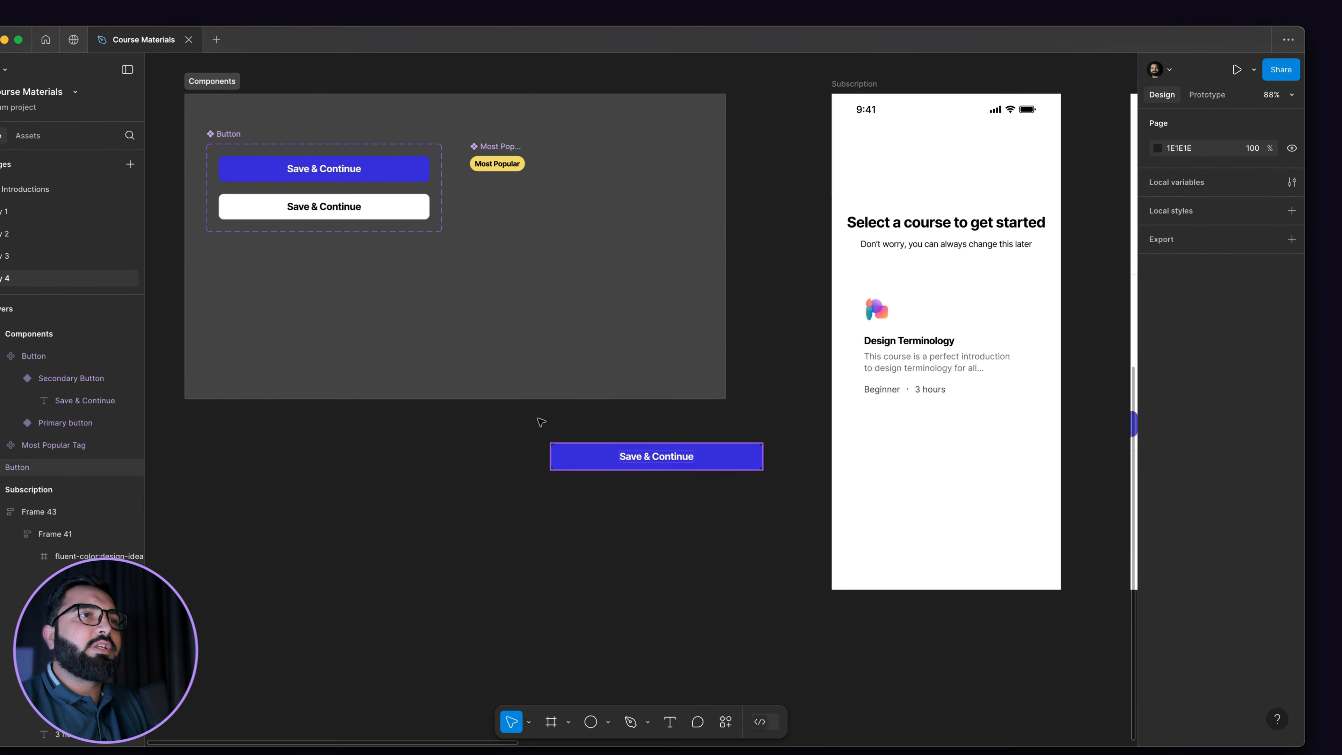
{"action": "left_click", "coordinate": [607, 446]}
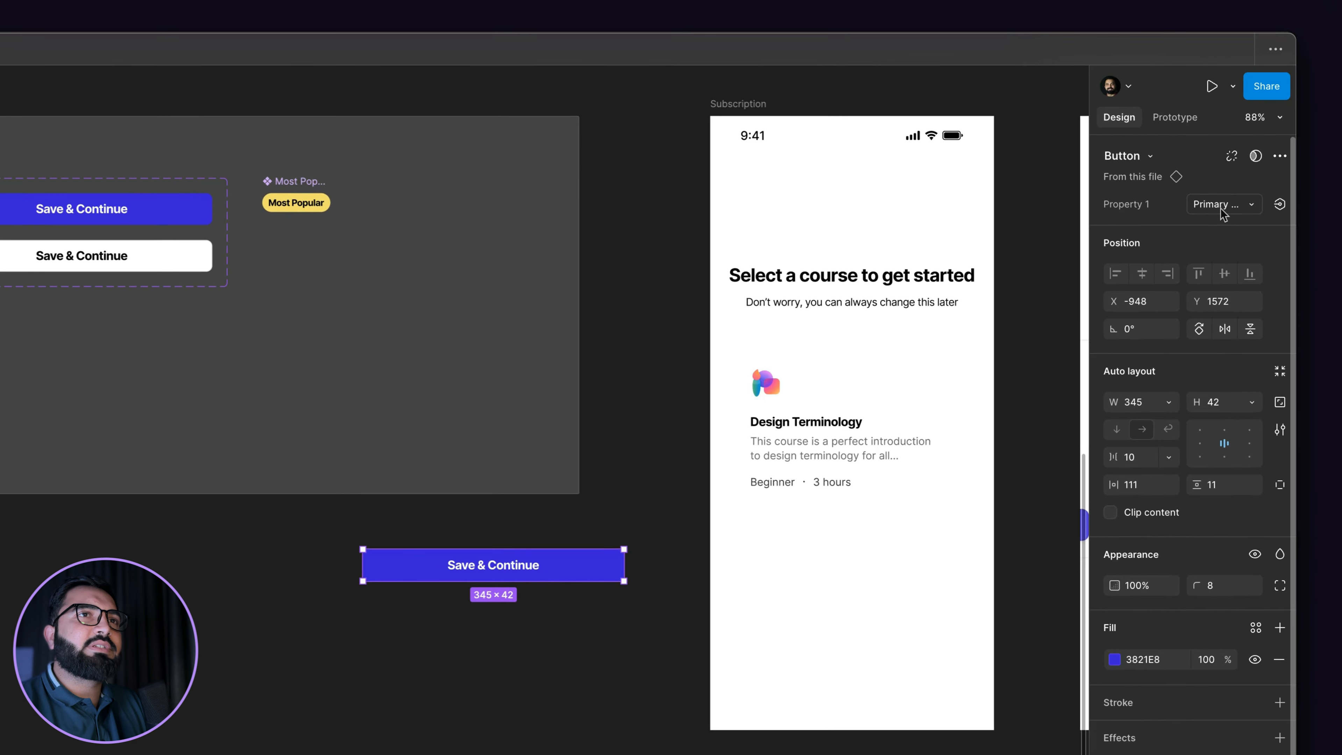
{"action": "left_click", "coordinate": [1217, 204]}
{"action": "left_click", "coordinate": [1180, 252]}
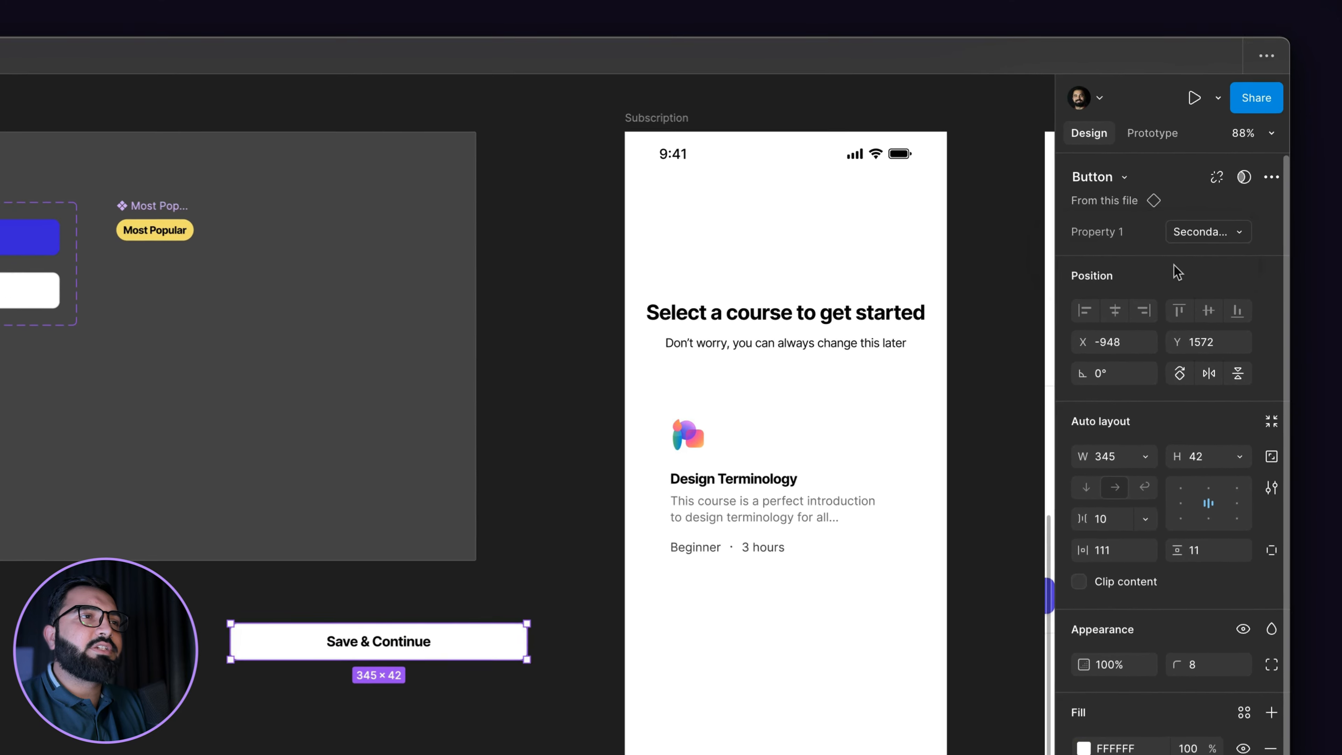
{"action": "left_click", "coordinate": [635, 653]}
{"action": "scroll", "coordinate": [280, 748], "scroll_direction": "up", "scroll_amount": 5}
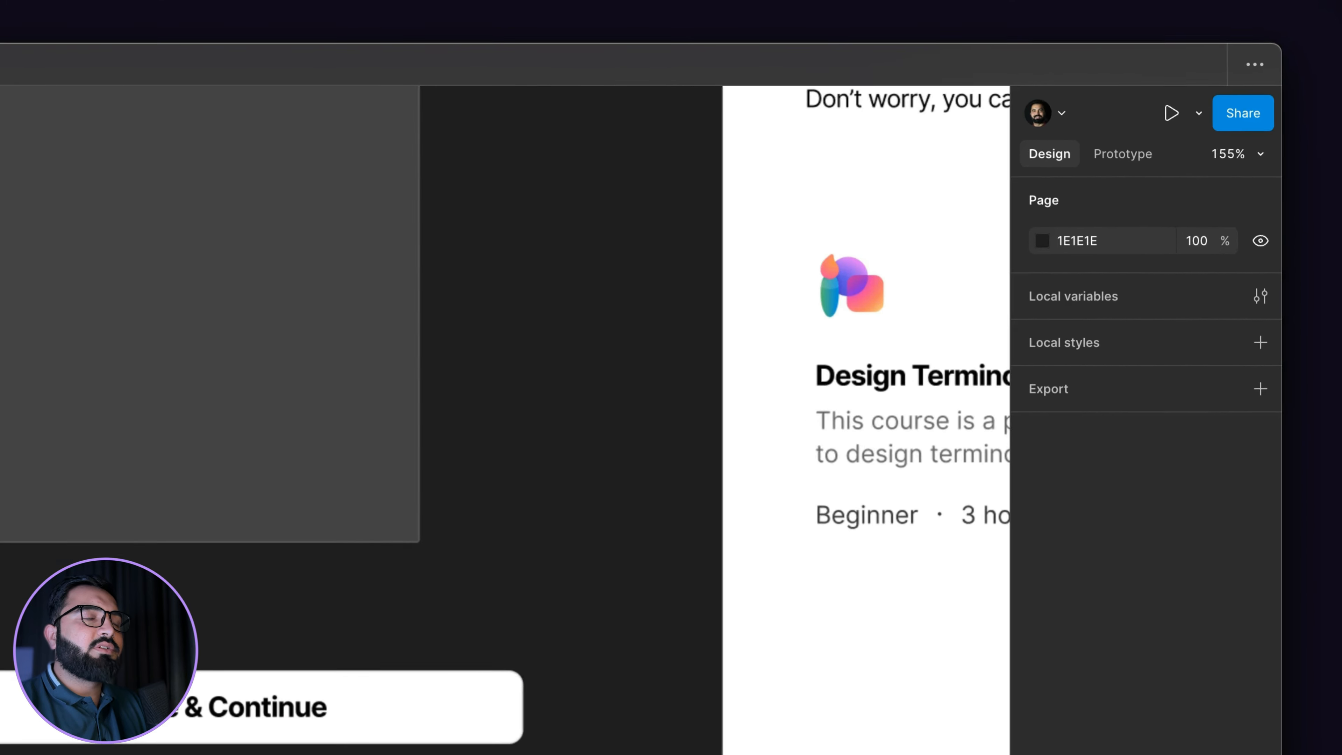
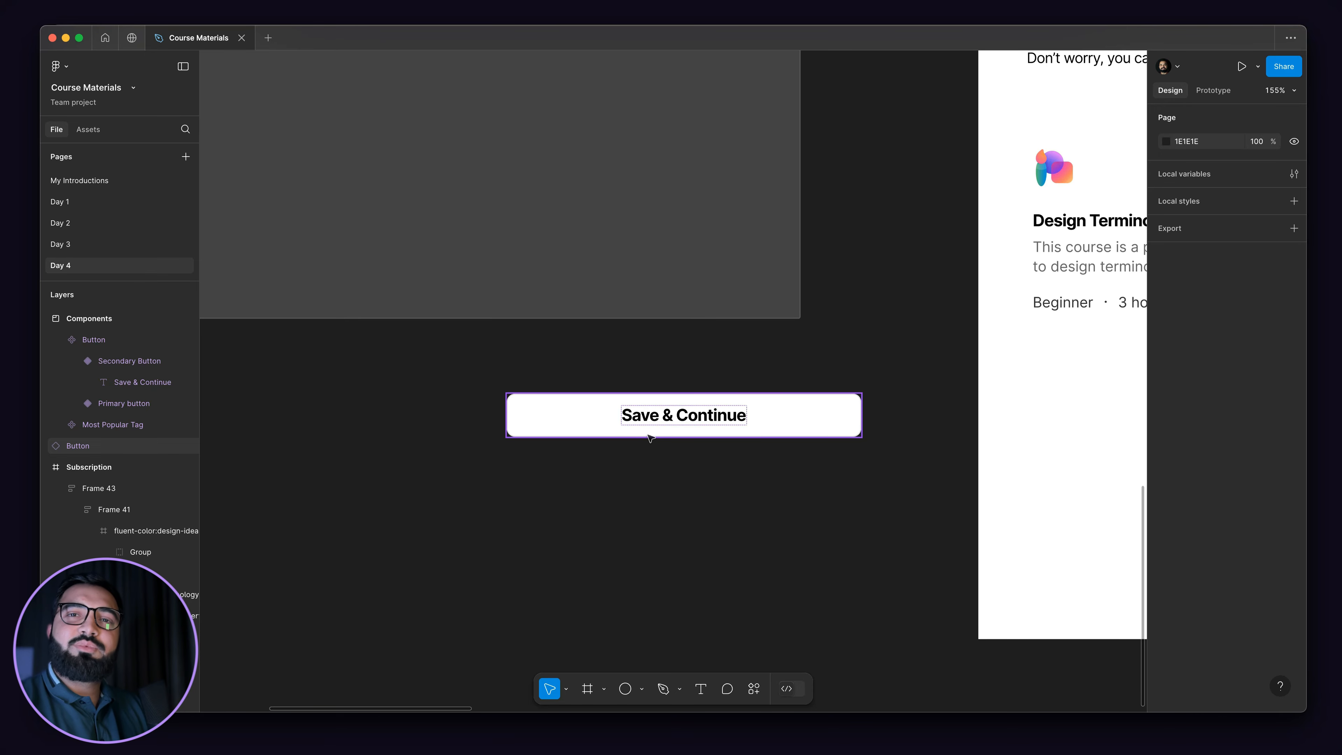
- Move the white button instance into the Subscription frame, just below the Beginner · 3 hours line
{"action": "left_click", "coordinate": [449, 390]}
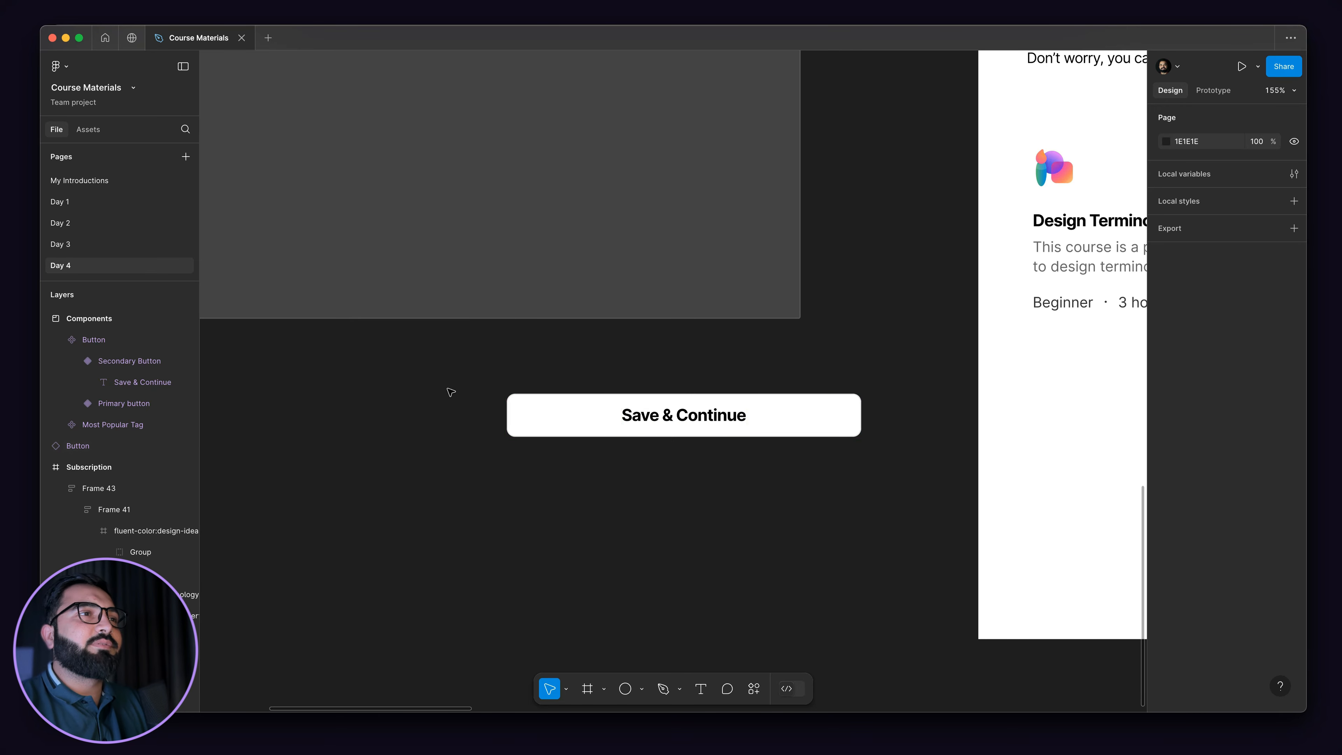
{"action": "scroll", "coordinate": [533, 338], "scroll_direction": "down", "scroll_amount": 5}
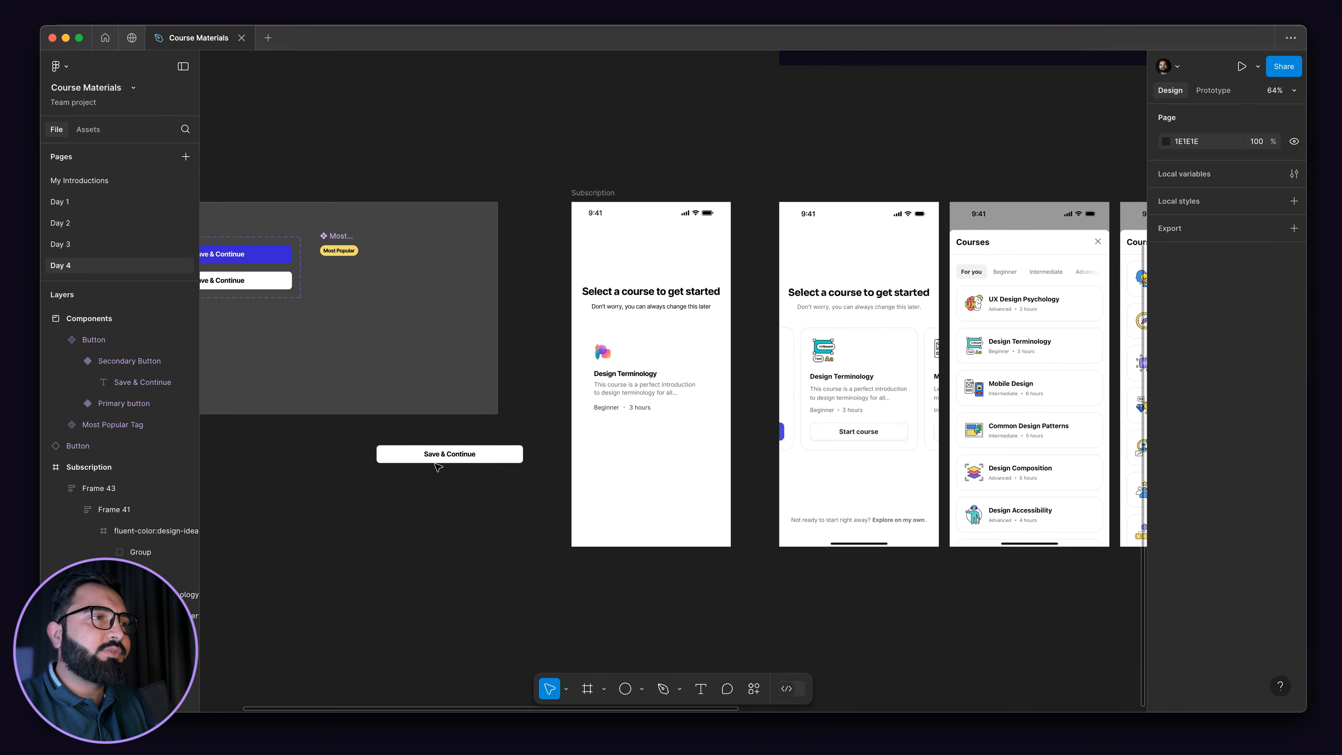
{"action": "left_click_drag", "start_coordinate": [437, 464], "coordinate": [635, 440]}
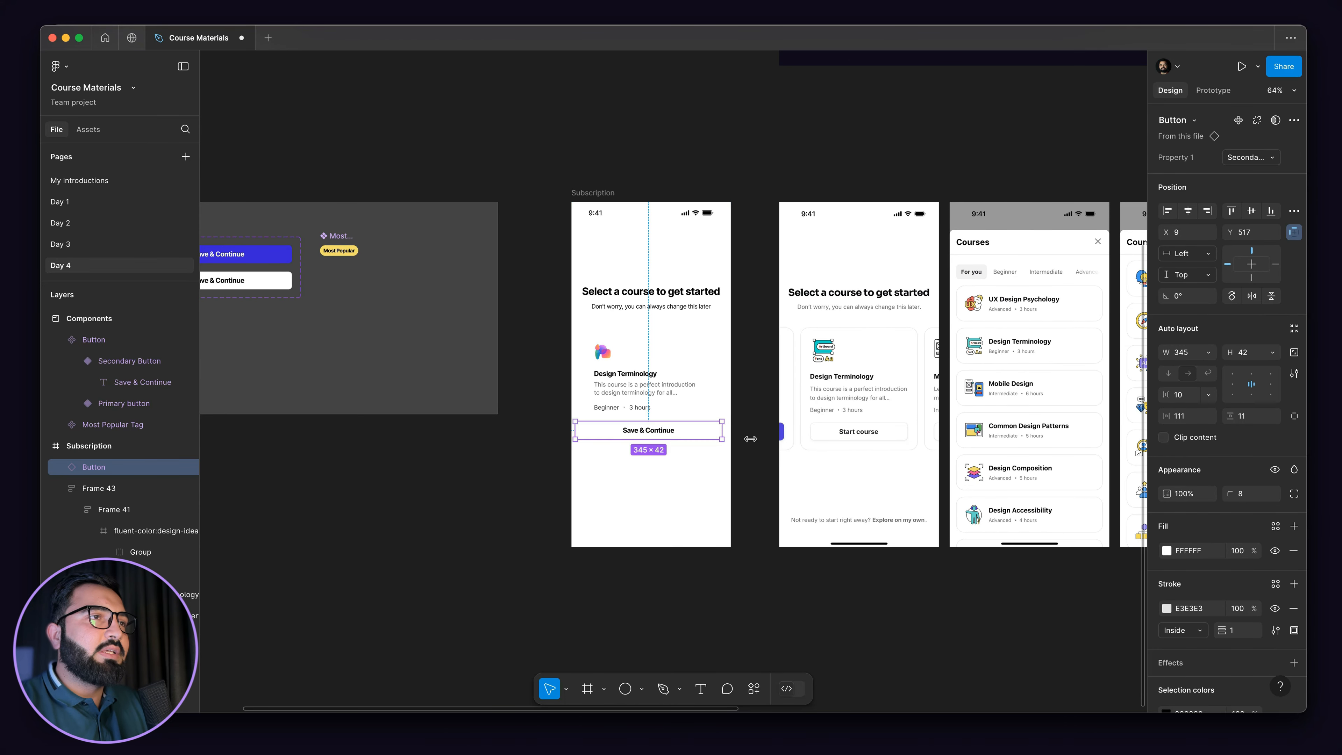
- Place the button instance over the reference screen's Start course button and narrow it to a matching width of 229
{"action": "scroll", "coordinate": [750, 438], "scroll_direction": "up", "scroll_amount": 5}
{"action": "left_click_drag", "start_coordinate": [739, 439], "coordinate": [944, 447]}
{"action": "scroll", "coordinate": [608, 438], "scroll_direction": "down", "scroll_amount": 2}
{"action": "scroll", "coordinate": [944, 446], "scroll_direction": "up", "scroll_amount": 6}
{"action": "left_click_drag", "start_coordinate": [838, 435], "coordinate": [889, 440]}
{"action": "scroll", "coordinate": [707, 447], "scroll_direction": "right", "scroll_amount": 5}
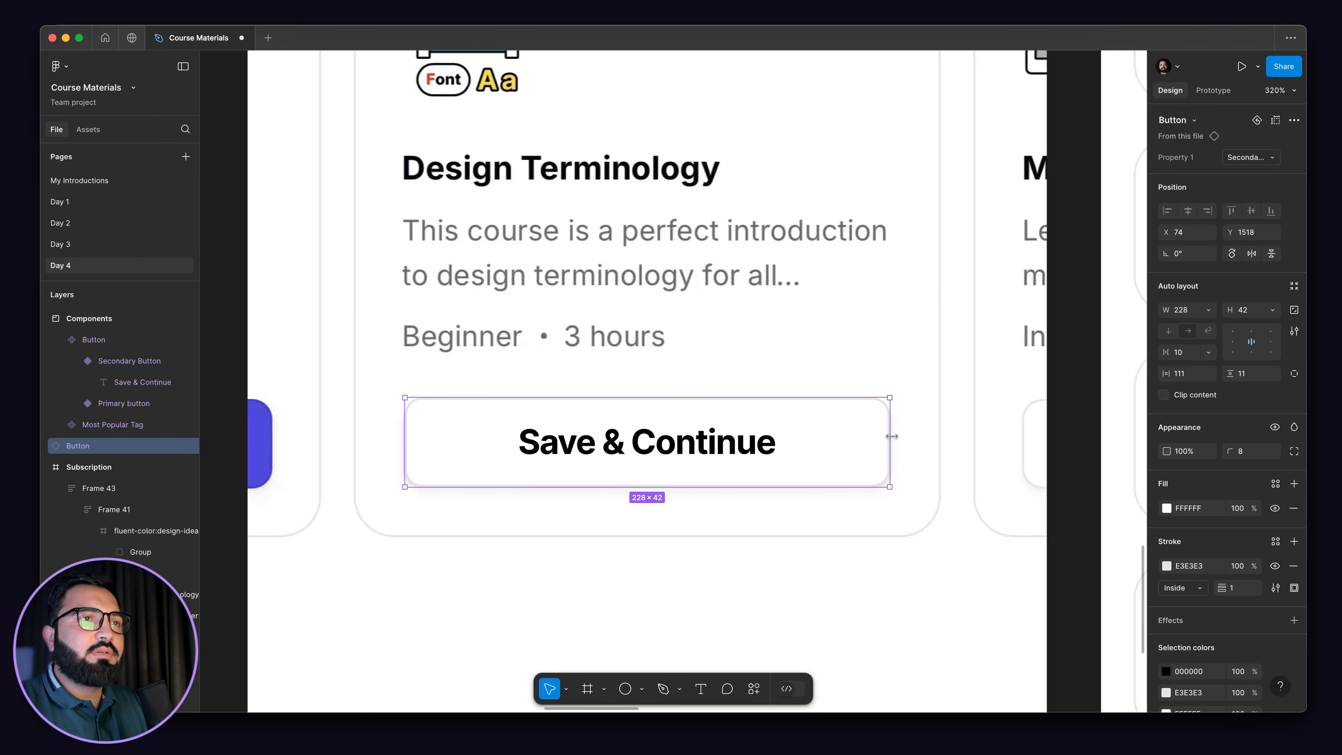
{"action": "scroll", "coordinate": [921, 444], "scroll_direction": "down", "scroll_amount": 3}
{"action": "scroll", "coordinate": [655, 449], "scroll_direction": "up", "scroll_amount": 10}
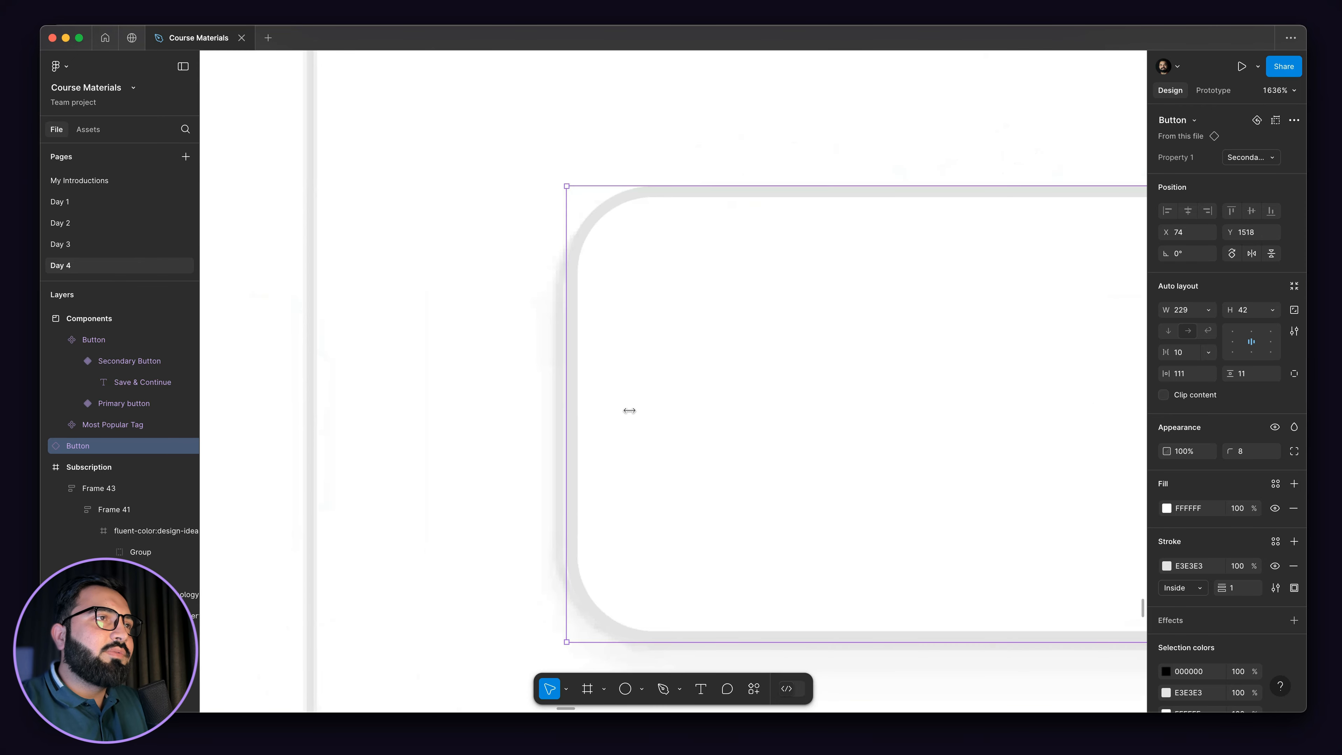
- Compare the button's edges with the Start course button, and move it below the Subscription frame's course details at X 53, Y 526
{"action": "left_click_drag", "start_coordinate": [621, 293], "coordinate": [614, 324]}
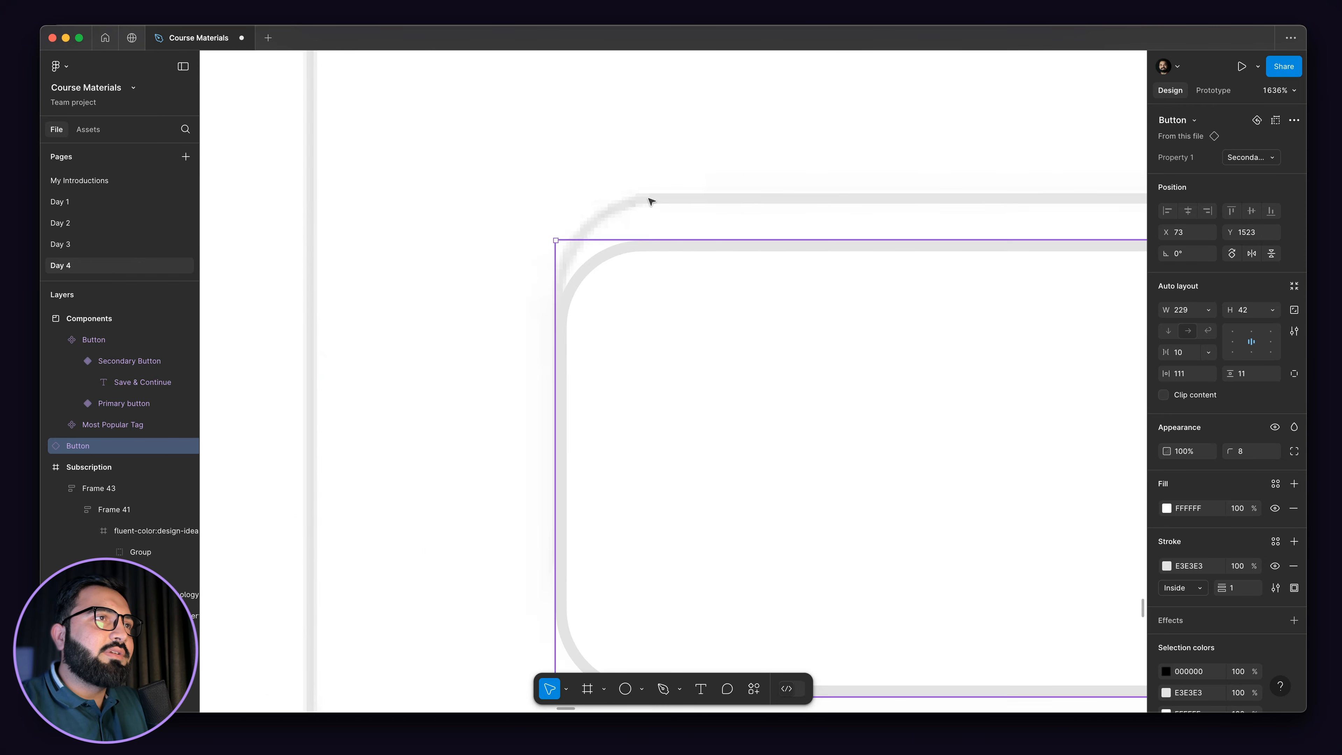
{"action": "scroll", "coordinate": [683, 204], "scroll_direction": "up", "scroll_amount": 4}
{"action": "scroll", "coordinate": [732, 211], "scroll_direction": "down", "scroll_amount": 8}
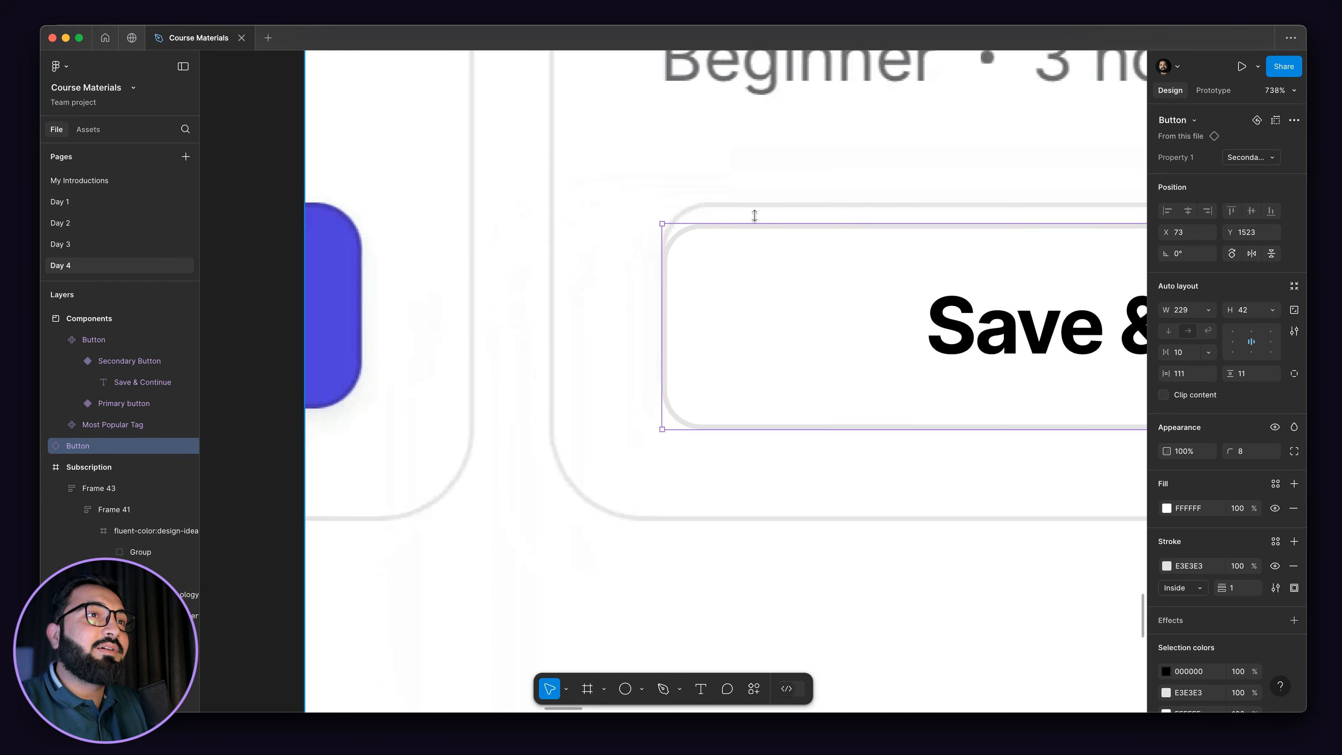
{"action": "scroll", "coordinate": [899, 313], "scroll_direction": "left", "scroll_amount": 3}
{"action": "scroll", "coordinate": [952, 314], "scroll_direction": "down", "scroll_amount": 5}
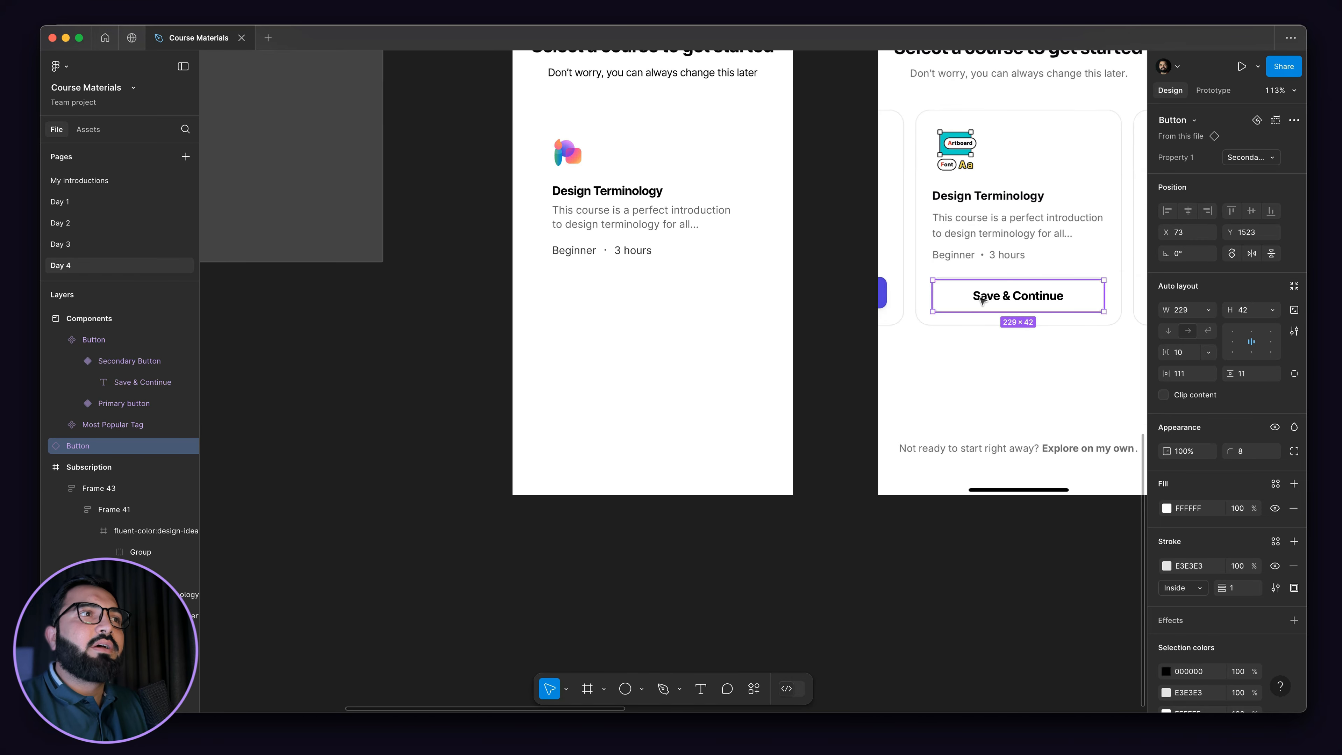
{"action": "left_click_drag", "start_coordinate": [698, 311], "coordinate": [601, 300]}
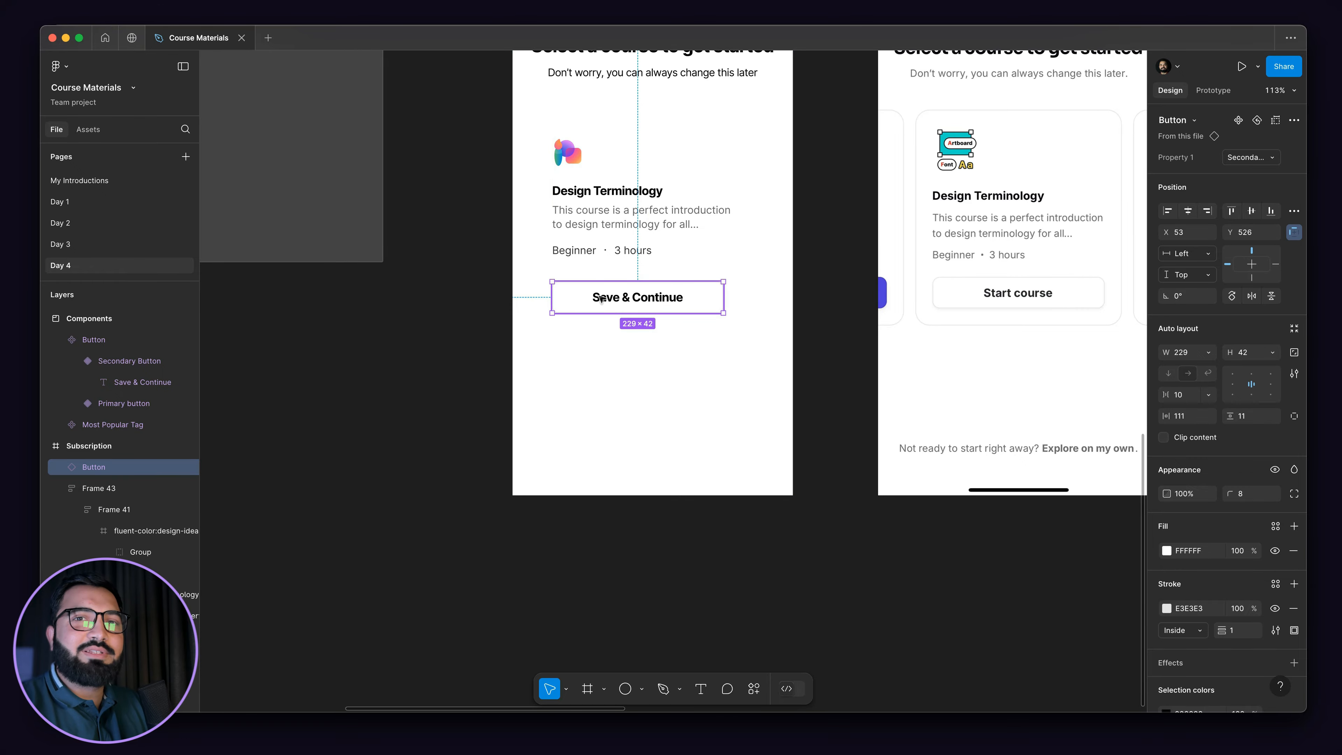
- Move the button up to Y 519 and wrap it together with the course details in a vertical auto-layout frame
{"action": "scroll", "coordinate": [601, 300], "scroll_direction": "up", "scroll_amount": 3}
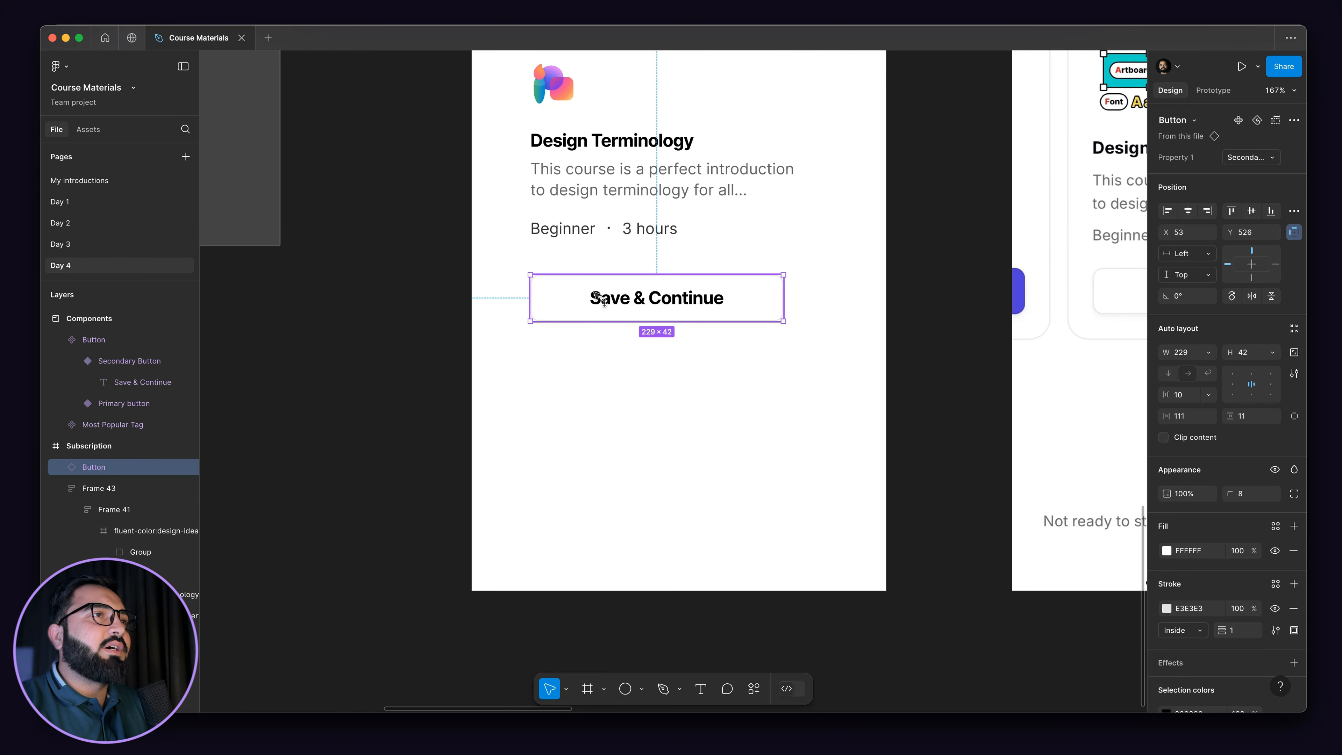
{"action": "scroll", "coordinate": [471, 227], "scroll_direction": "down", "scroll_amount": 3}
{"action": "left_click_drag", "start_coordinate": [580, 251], "coordinate": [542, 351]}
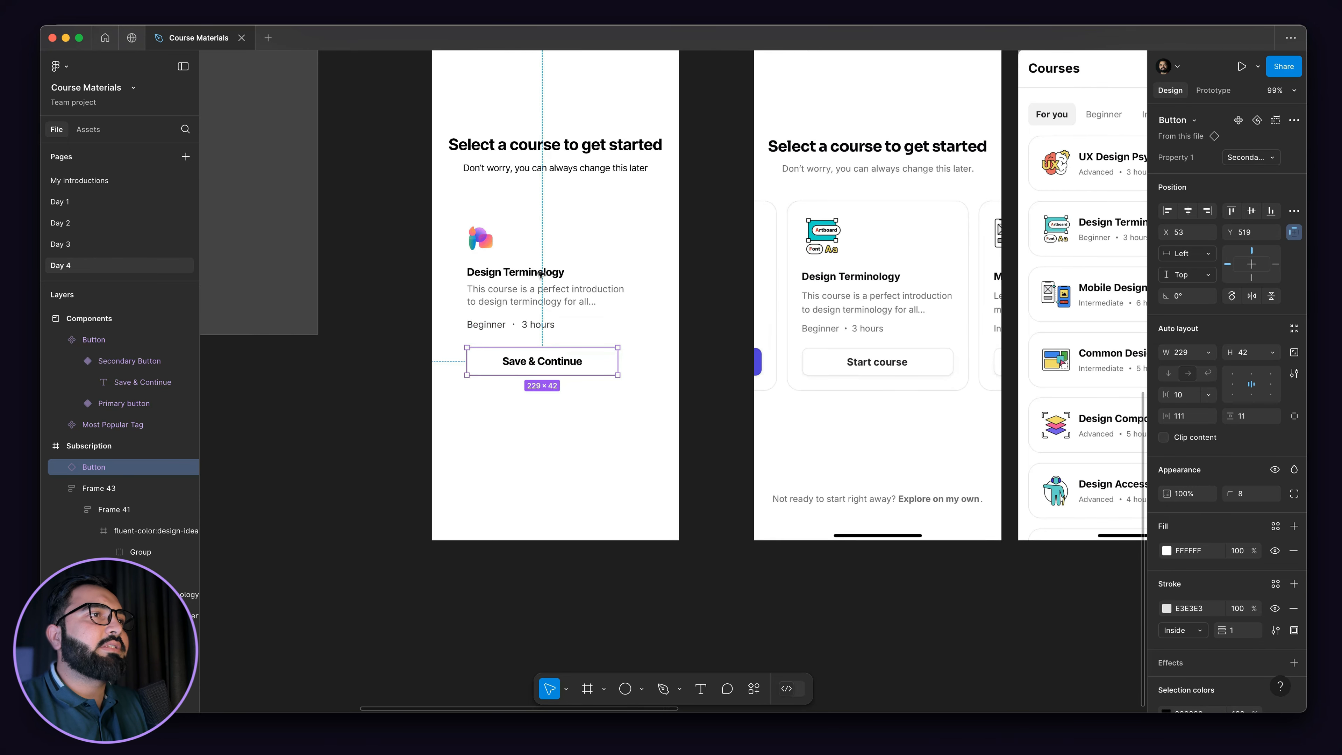
{"action": "left_click", "coordinate": [539, 321]}
{"action": "left_click", "coordinate": [542, 362], "text": "shift"}
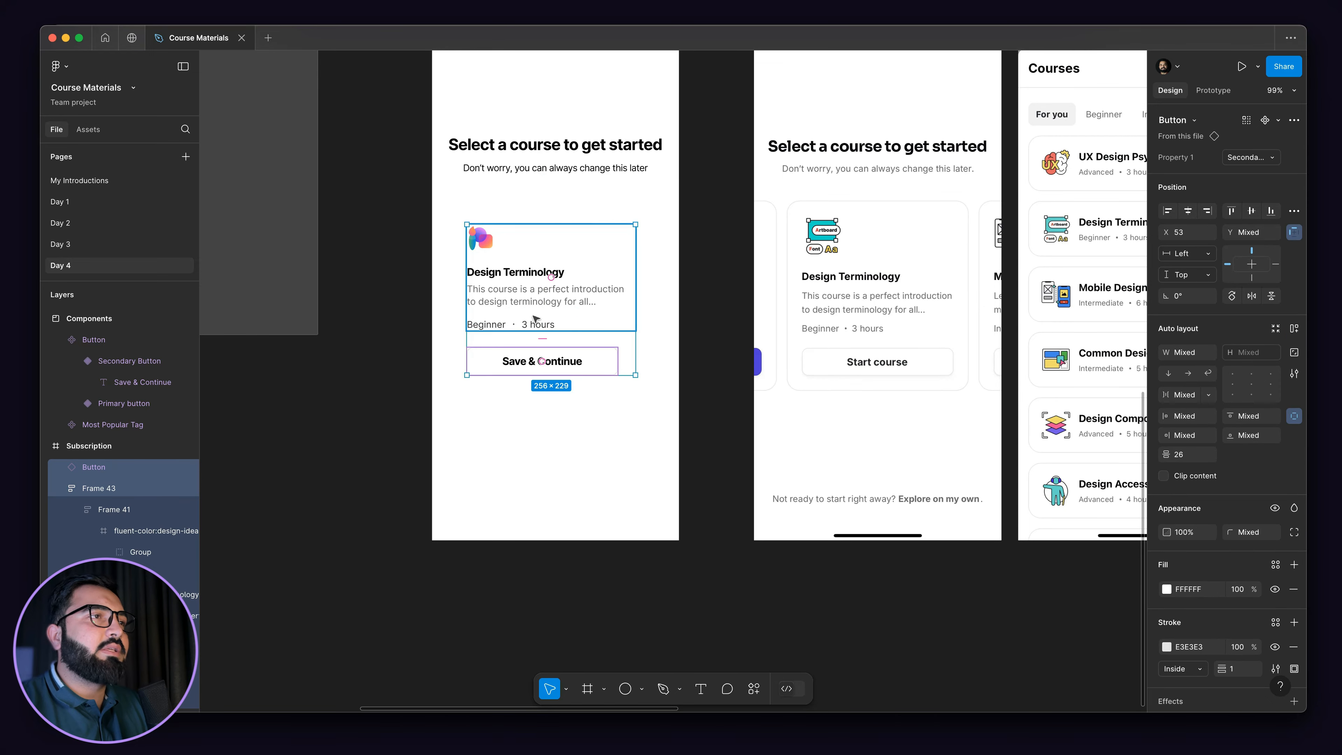
{"action": "key", "text": "shift+a"}
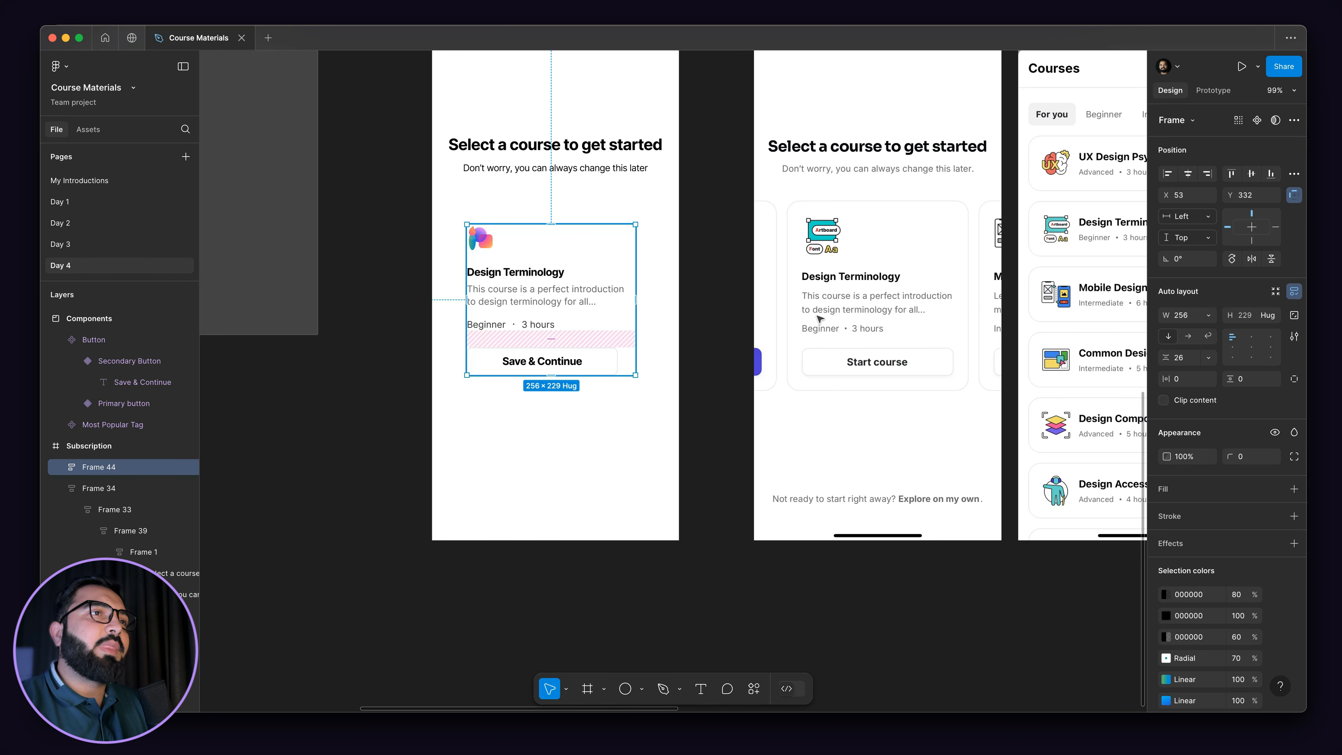
- Compare the new frame with the reference course card and set its horizontal and vertical padding to 24
{"action": "scroll", "coordinate": [803, 281], "scroll_direction": "up", "scroll_amount": 5}
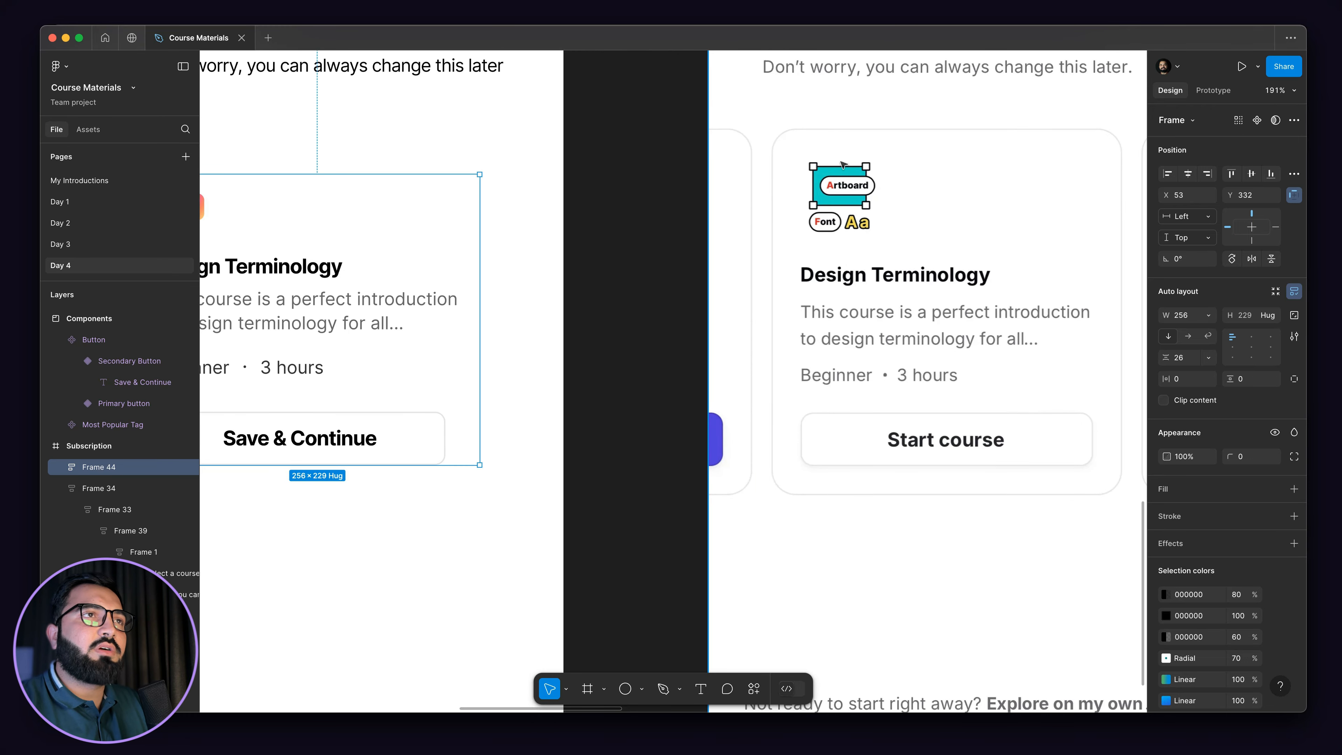
{"action": "scroll", "coordinate": [834, 330], "scroll_direction": "down", "scroll_amount": 5}
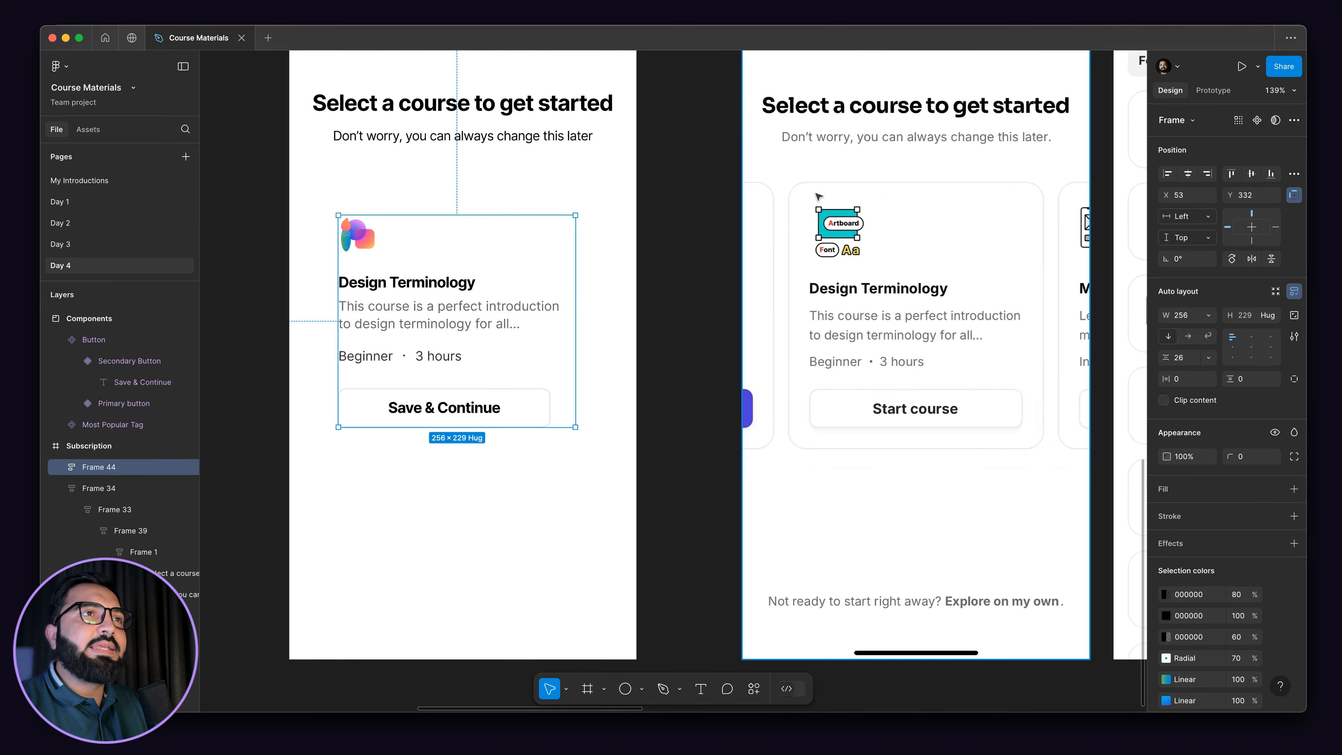
{"action": "scroll", "coordinate": [775, 363], "scroll_direction": "up", "scroll_amount": 5}
{"action": "scroll", "coordinate": [797, 204], "scroll_direction": "down", "scroll_amount": 3}
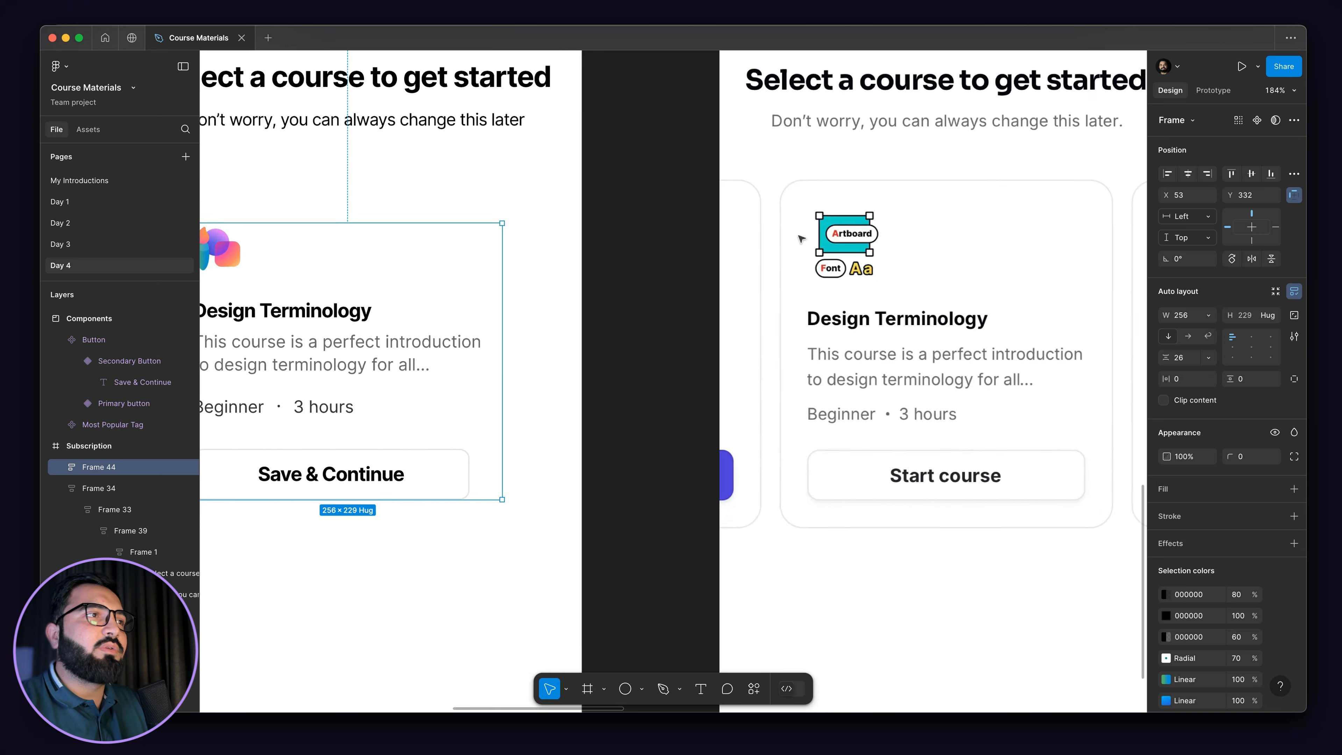
{"action": "left_click_drag", "start_coordinate": [649, 435], "coordinate": [753, 447]}
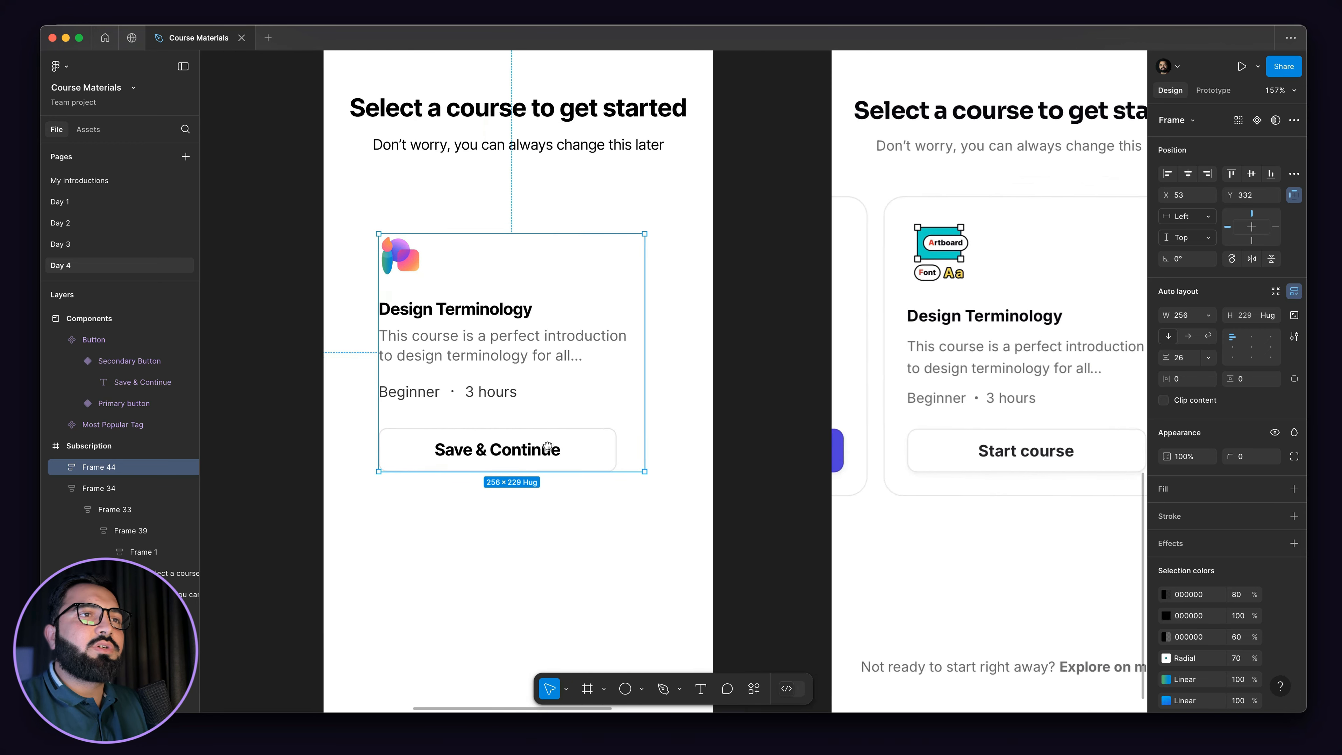
{"action": "left_click_drag", "start_coordinate": [604, 446], "coordinate": [545, 444]}
{"action": "left_click_drag", "start_coordinate": [641, 444], "coordinate": [700, 445]}
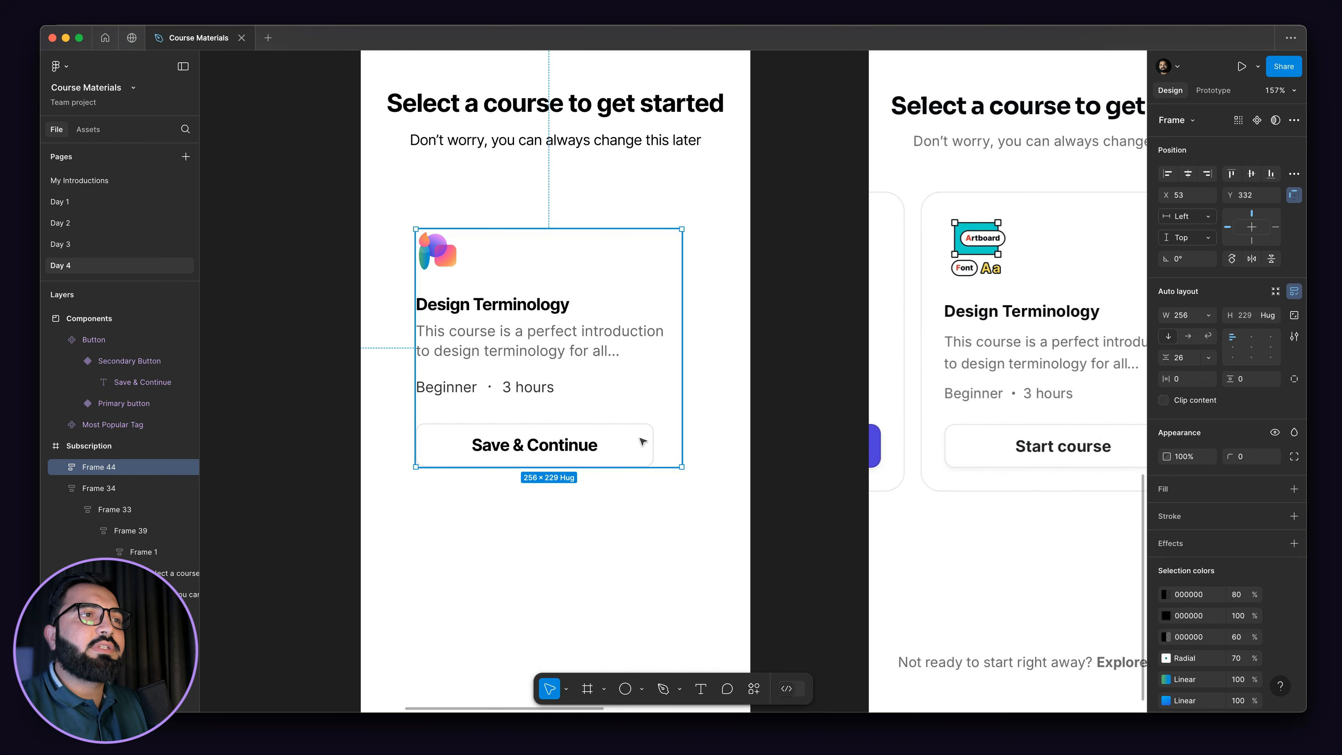
{"action": "scroll", "coordinate": [641, 438], "scroll_direction": "down", "scroll_amount": 3}
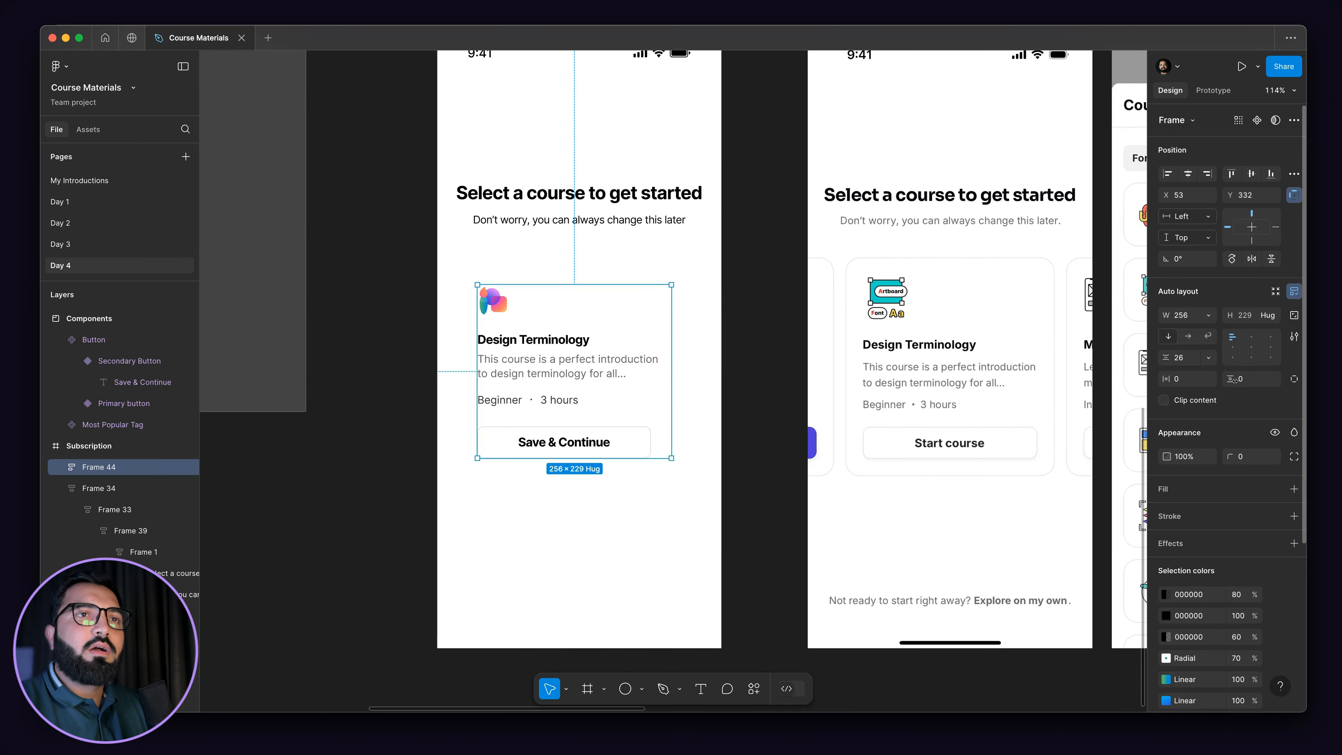
{"action": "left_click_drag", "start_coordinate": [1230, 382], "coordinate": [1262, 389]}
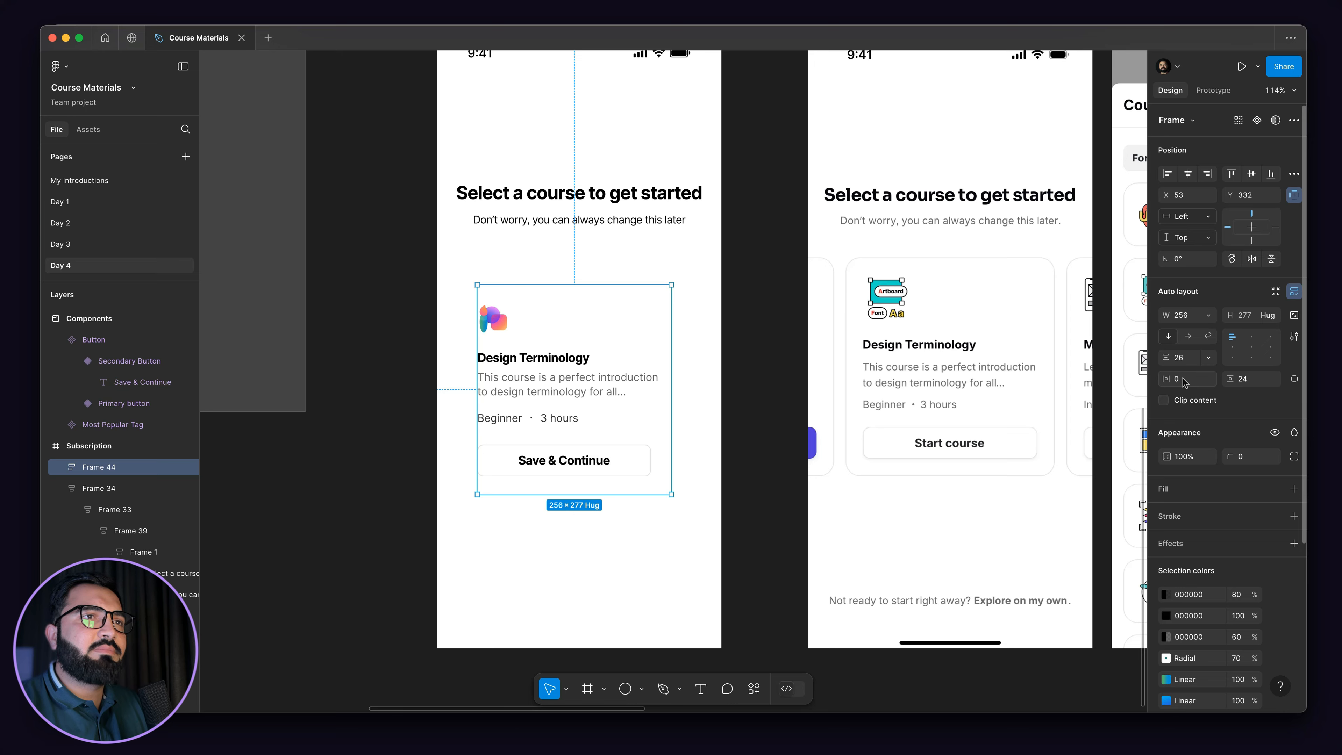
{"action": "left_click_drag", "start_coordinate": [1172, 383], "coordinate": [1199, 391]}
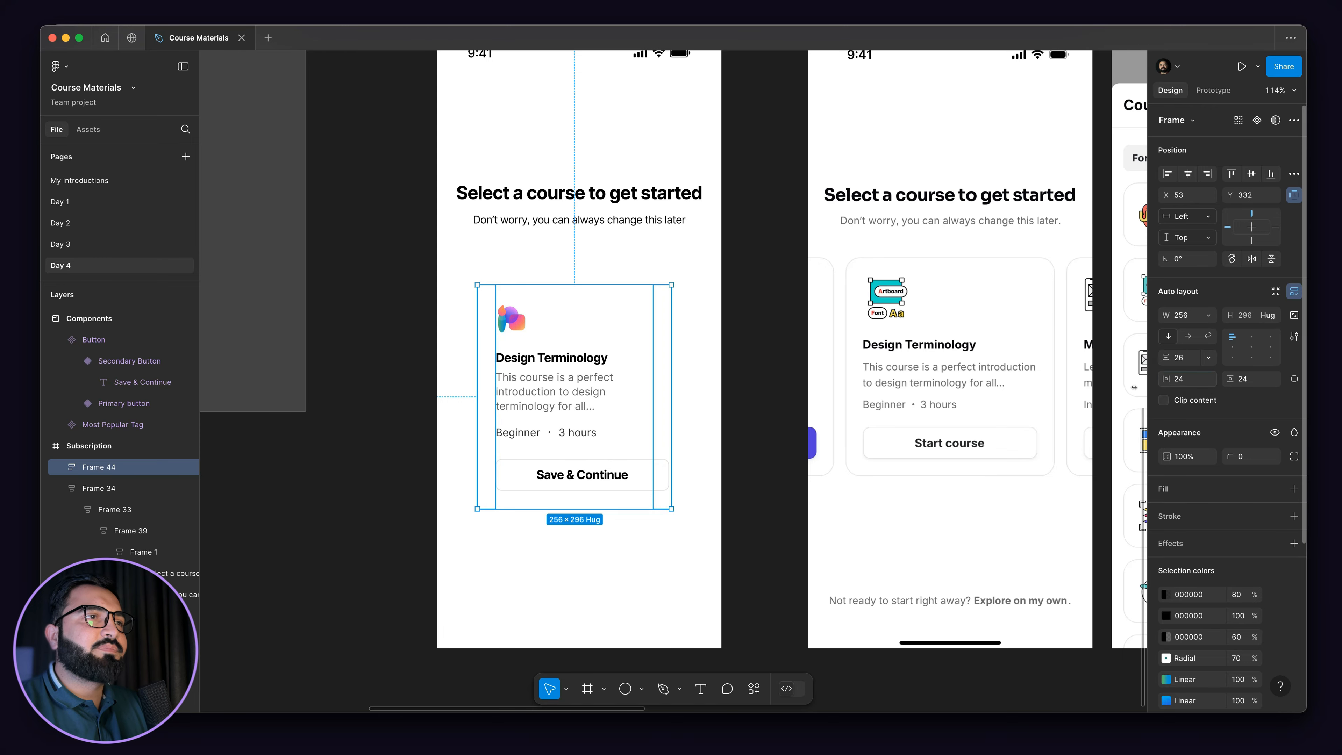
- Extend the course card frame on both sides to a width of 309 at X 31
{"action": "scroll", "coordinate": [450, 322], "scroll_direction": "up", "scroll_amount": 3}
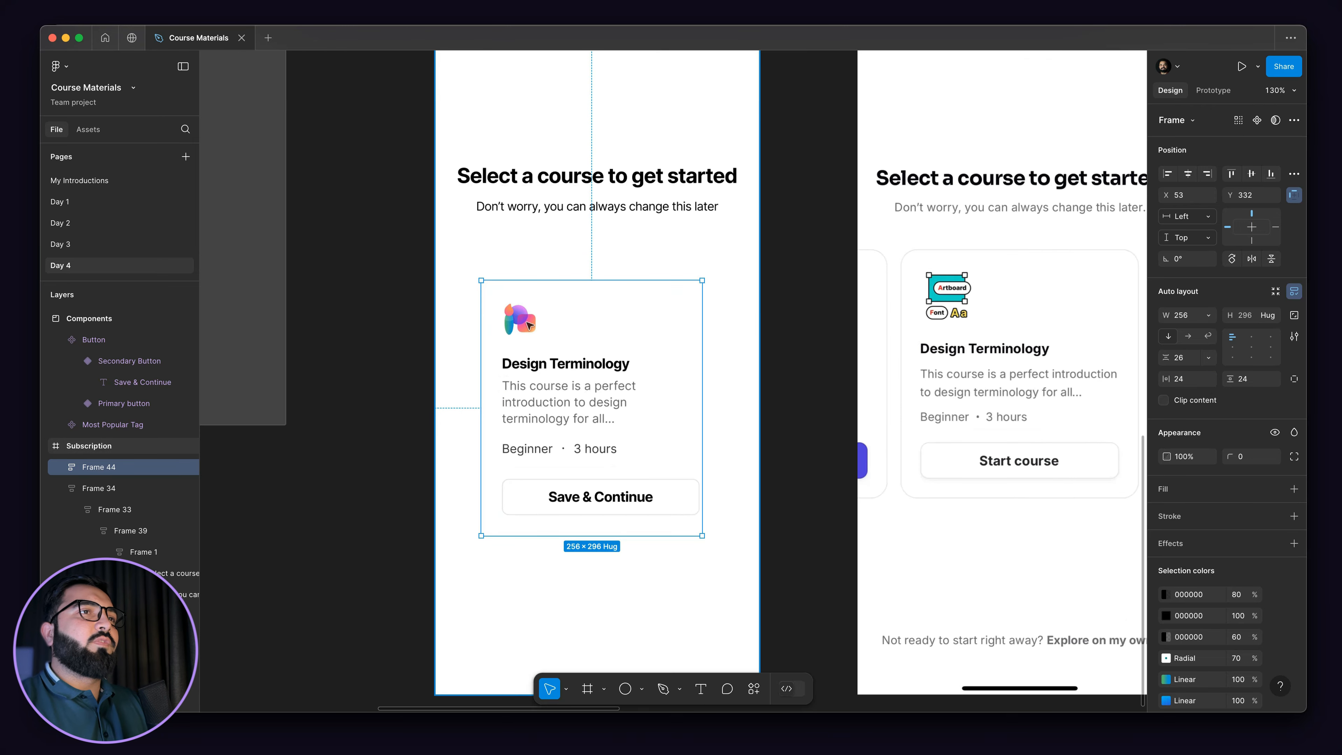
{"action": "left_click_drag", "start_coordinate": [479, 326], "coordinate": [462, 324]}
{"action": "left_click_drag", "start_coordinate": [705, 360], "coordinate": [728, 363]}
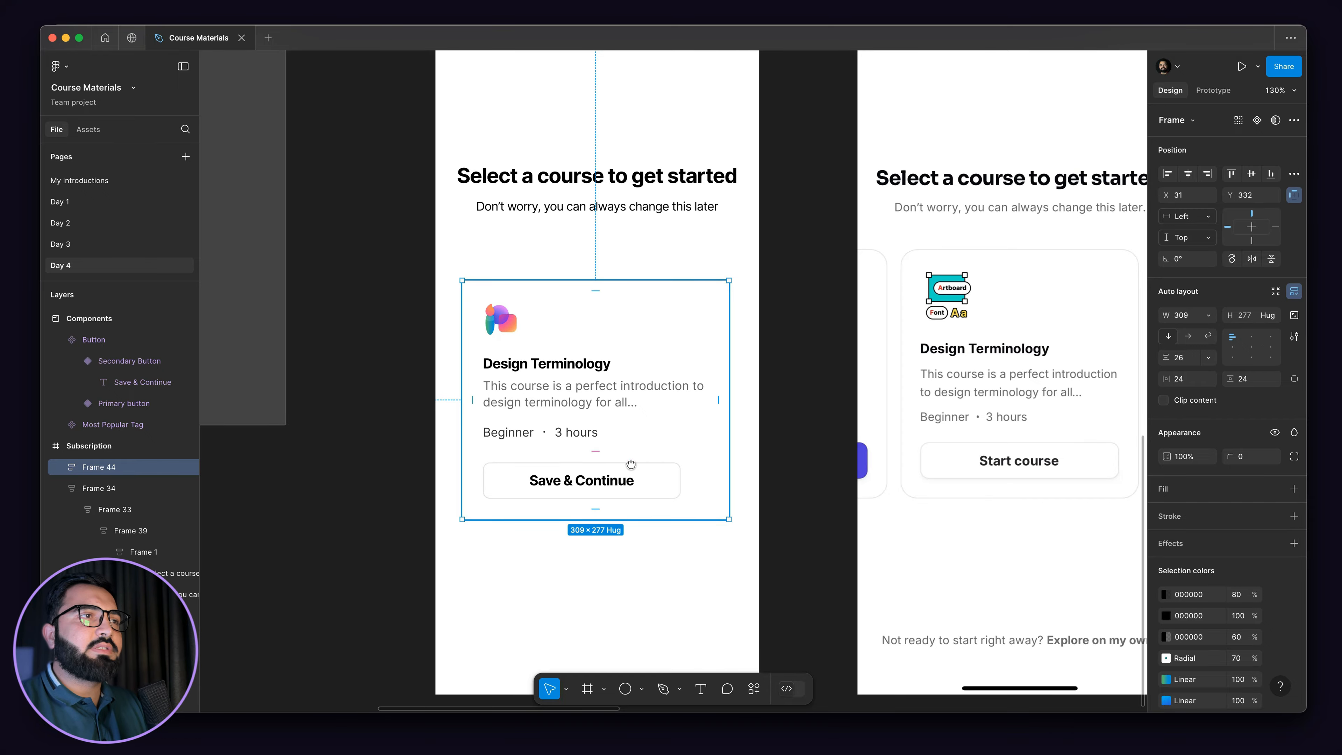
- Wrap the course details and the button inside the card in a nested auto-layout frame
{"action": "scroll", "coordinate": [631, 464], "scroll_direction": "down", "scroll_amount": 1}
{"action": "double_click", "coordinate": [662, 366]}
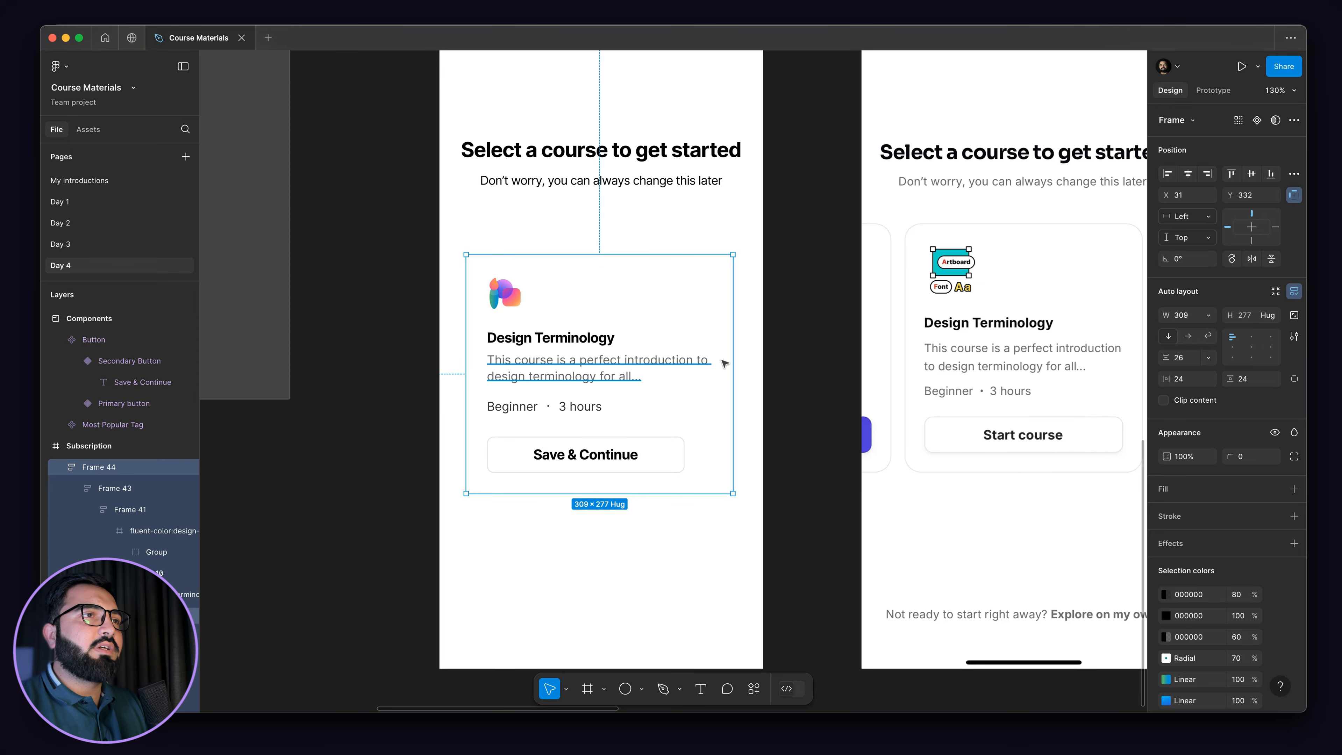
{"action": "left_click", "coordinate": [683, 450]}
{"action": "left_click", "coordinate": [688, 394], "text": "shift"}
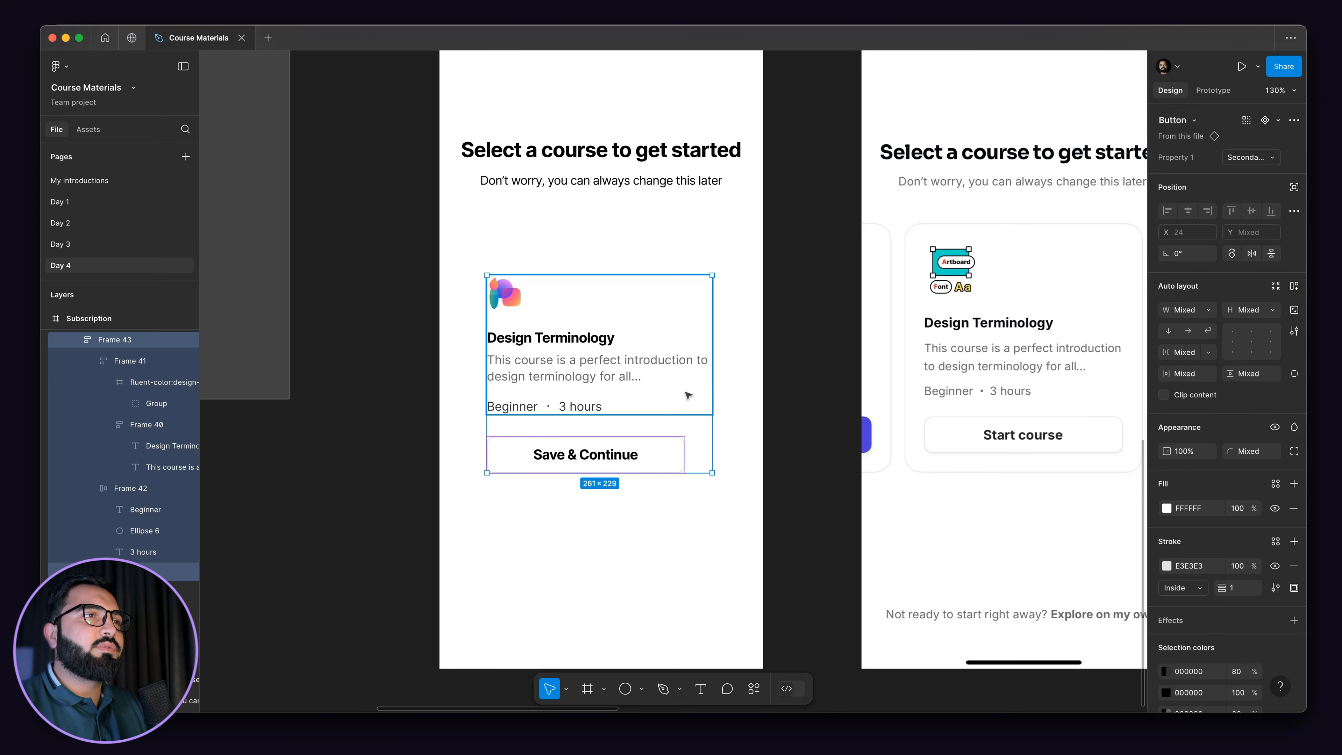
{"action": "left_click", "coordinate": [644, 362], "text": "shift"}
{"action": "left_click", "coordinate": [646, 367]}
{"action": "left_click", "coordinate": [658, 453]}
{"action": "left_click", "coordinate": [657, 379], "text": "shift"}
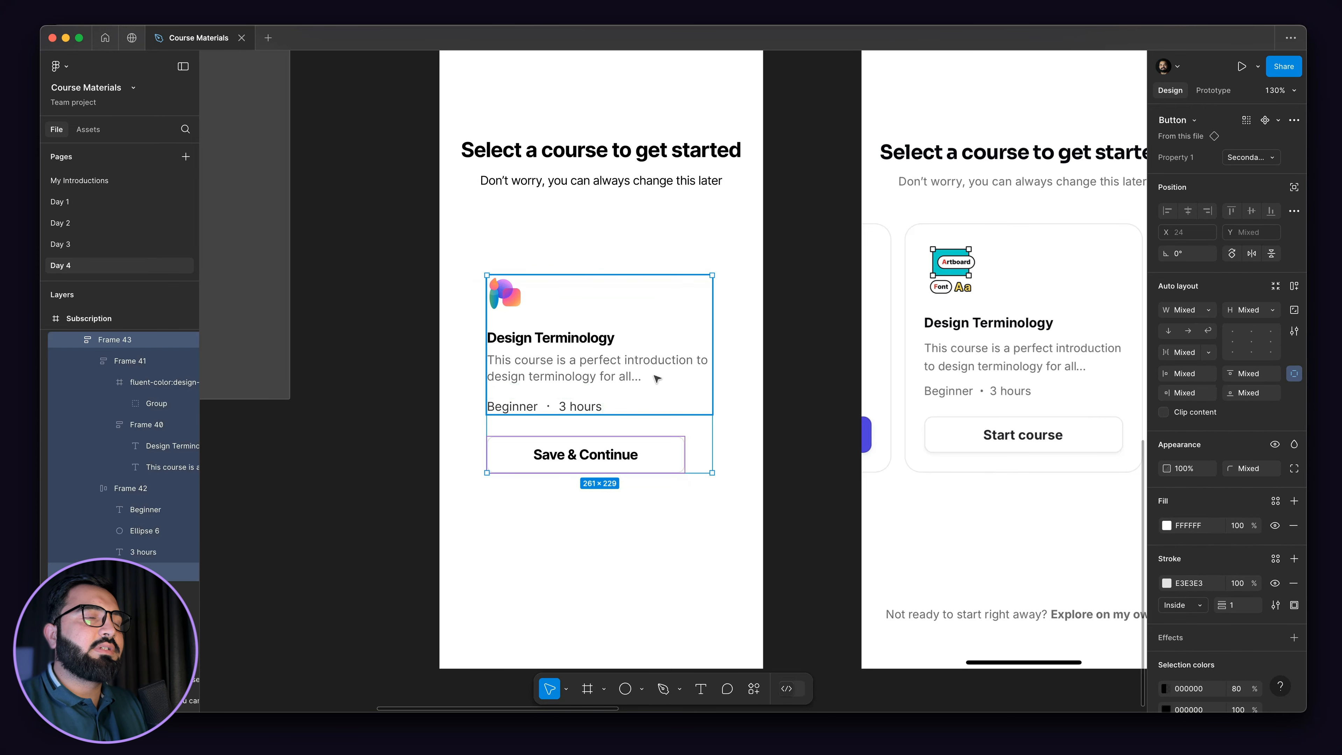
{"action": "key", "text": "shift+a"}
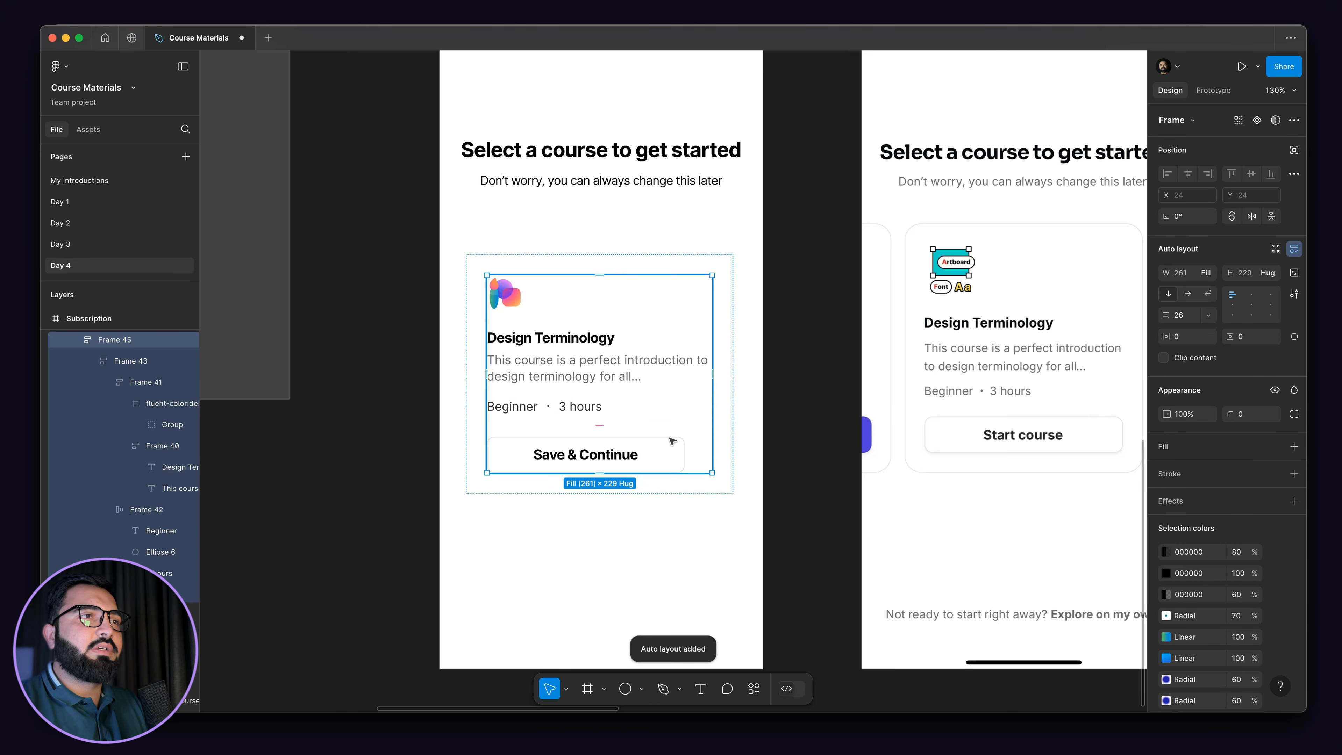
- Align the nested frame's contents to top center and set the Save & Continue button's width to Fill container
{"action": "left_click", "coordinate": [1253, 299]}
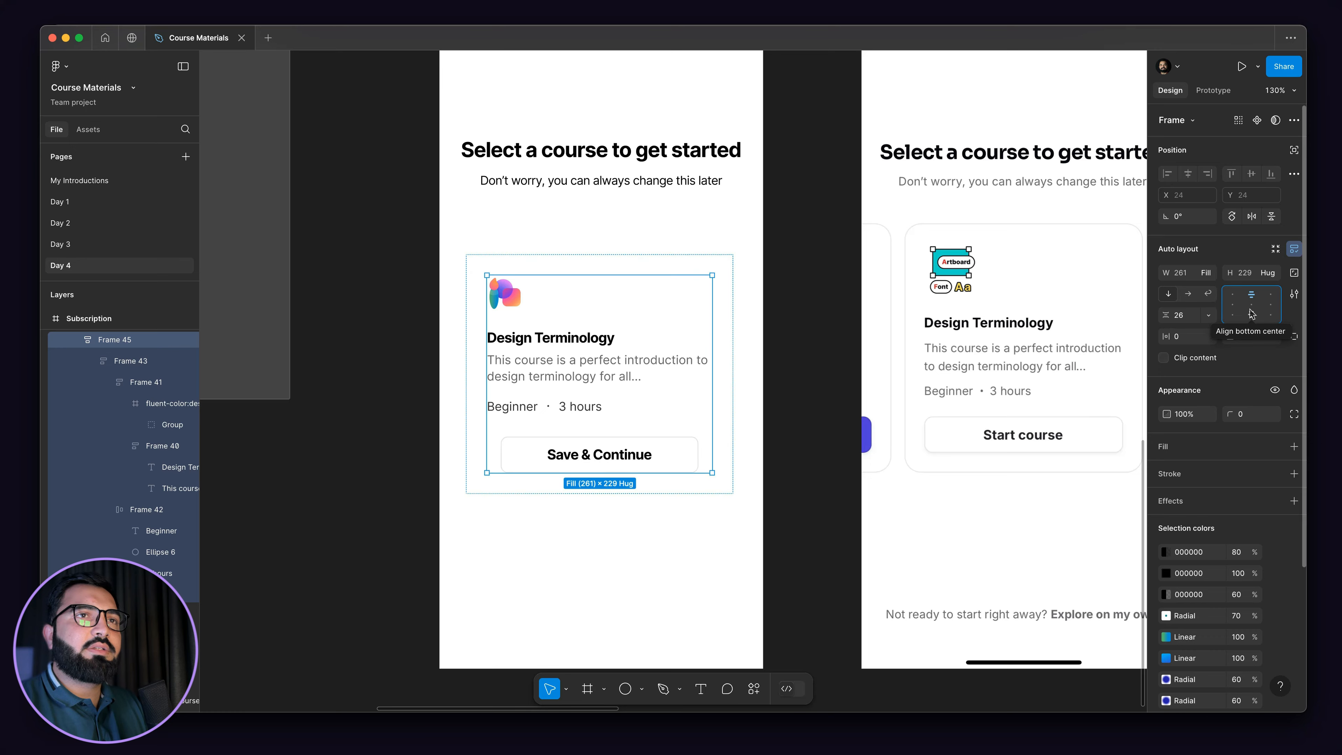
{"action": "left_click", "coordinate": [1252, 303]}
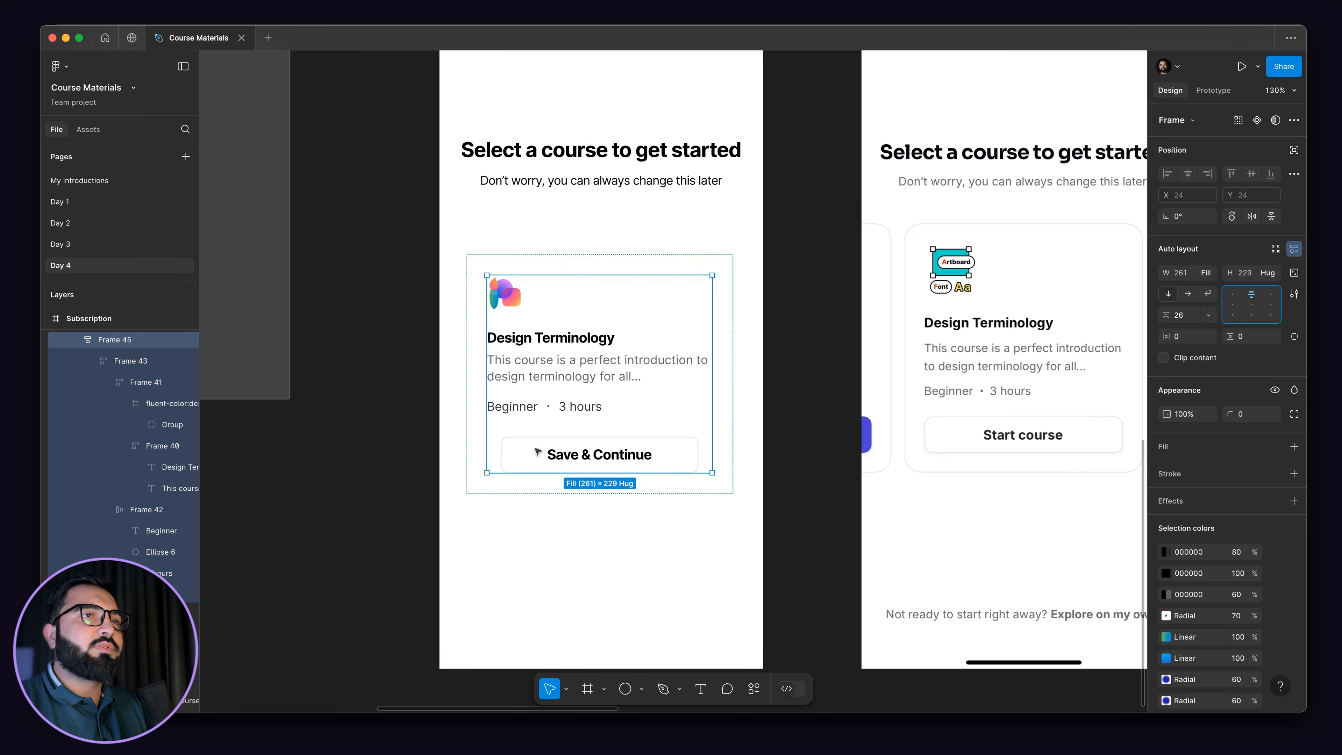
{"action": "left_click", "coordinate": [517, 454]}
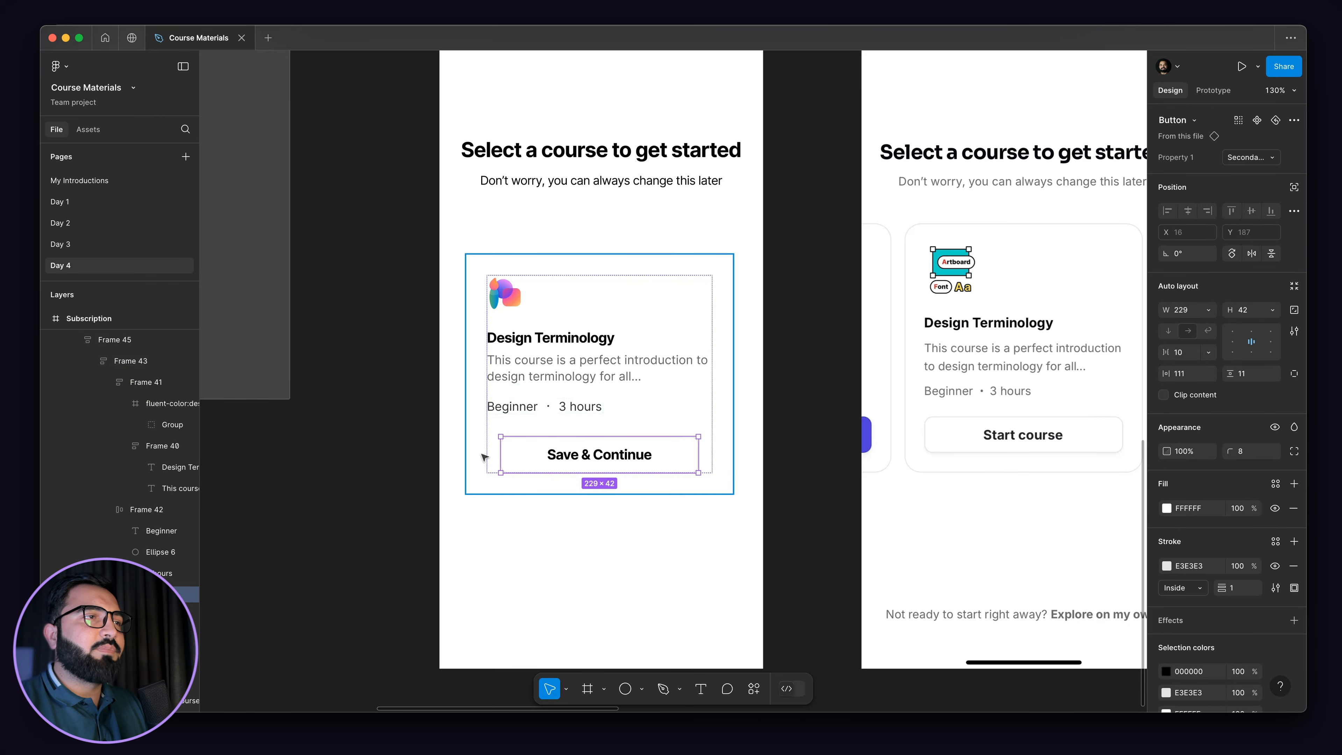
{"action": "scroll", "coordinate": [480, 447], "scroll_direction": "up", "scroll_amount": 5}
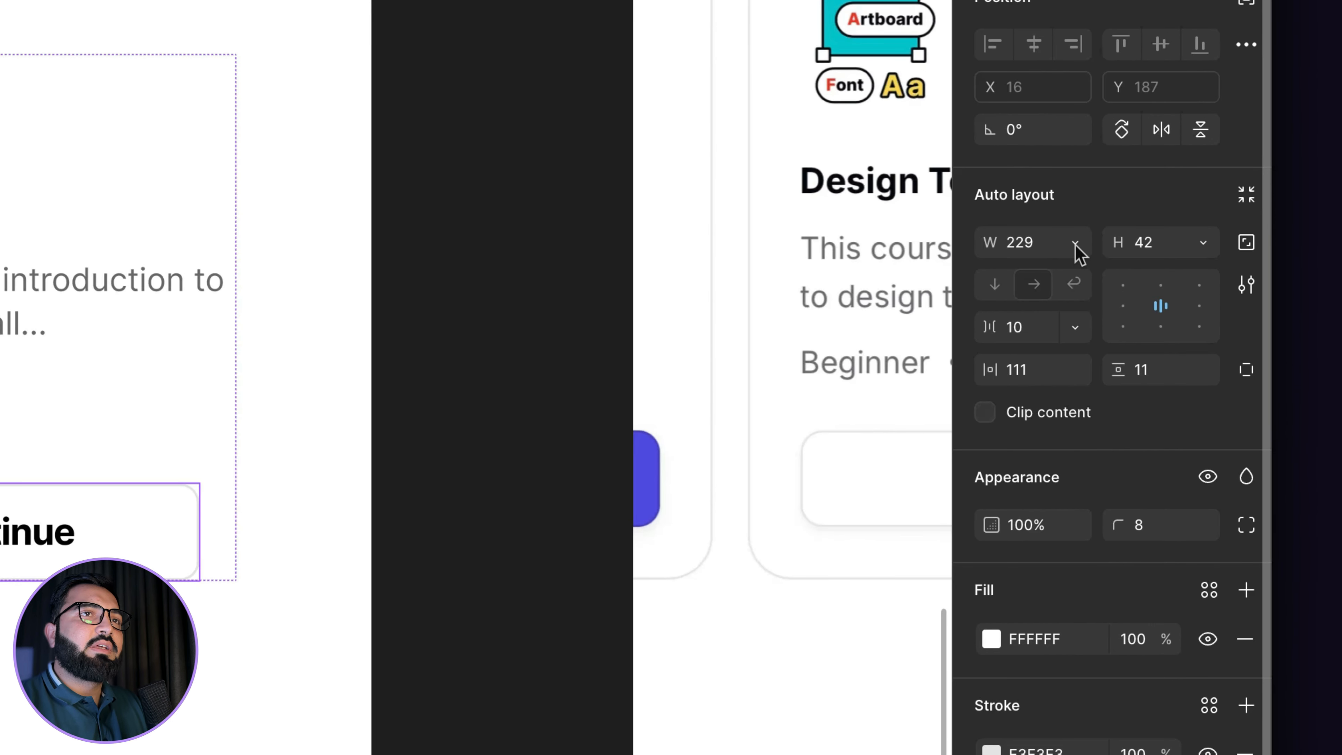
{"action": "left_click", "coordinate": [1075, 244]}
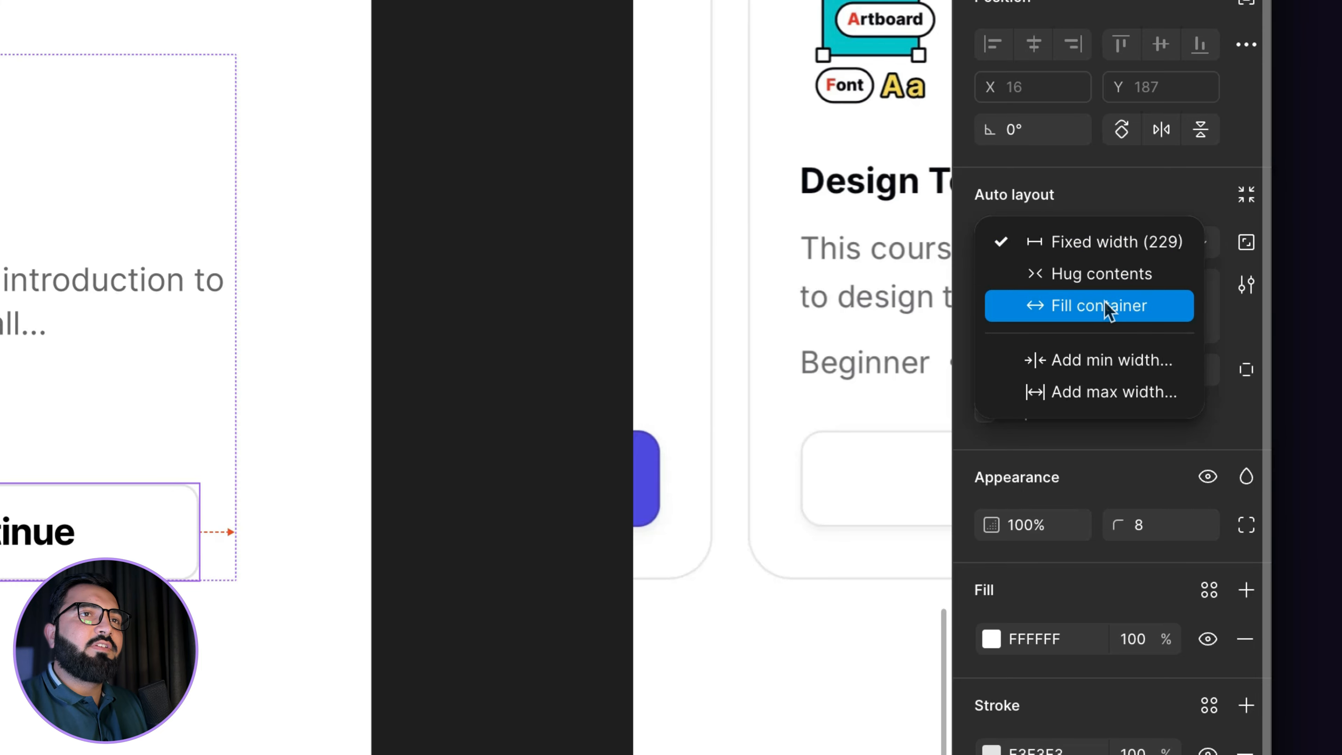
{"action": "left_click", "coordinate": [1091, 312]}
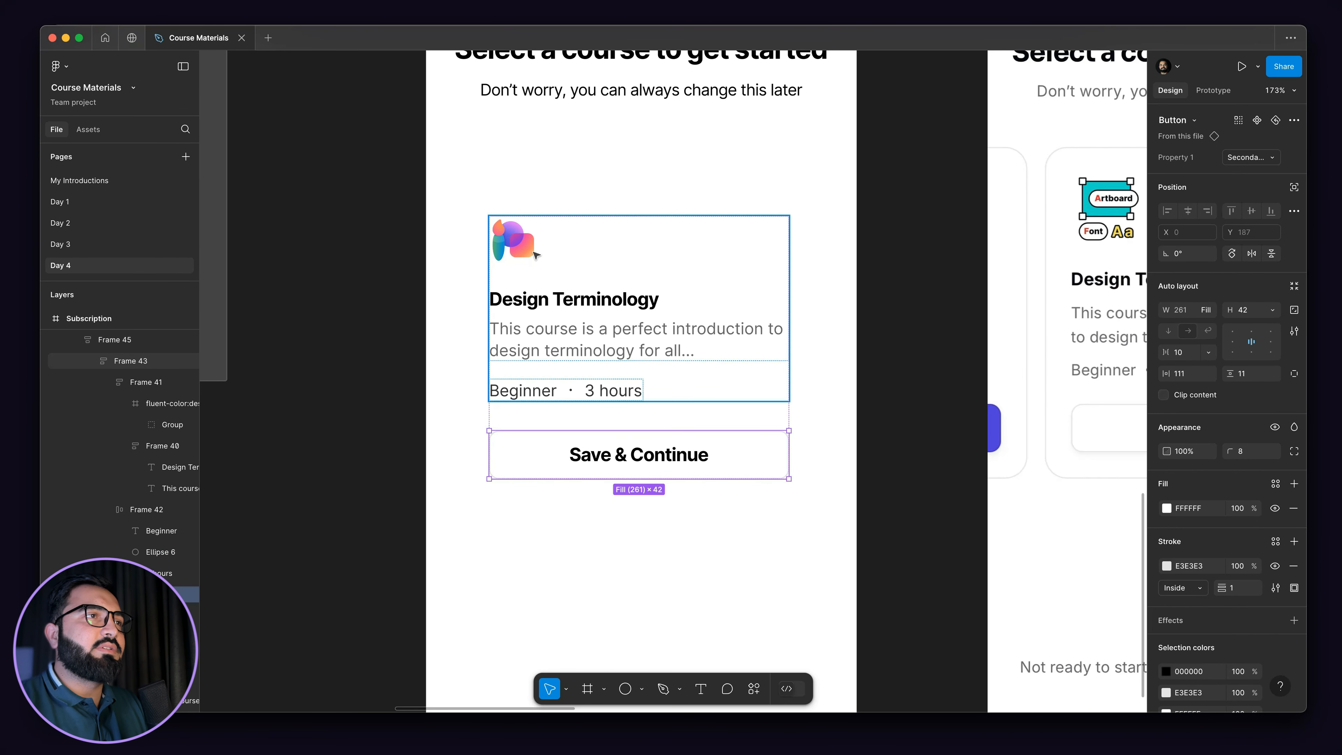
- Add a white FFFFFF fill and a 1 px inside stroke to the outer course card frame
{"action": "left_click", "coordinate": [551, 269]}
{"action": "scroll", "coordinate": [576, 448], "scroll_direction": "down", "scroll_amount": 3}
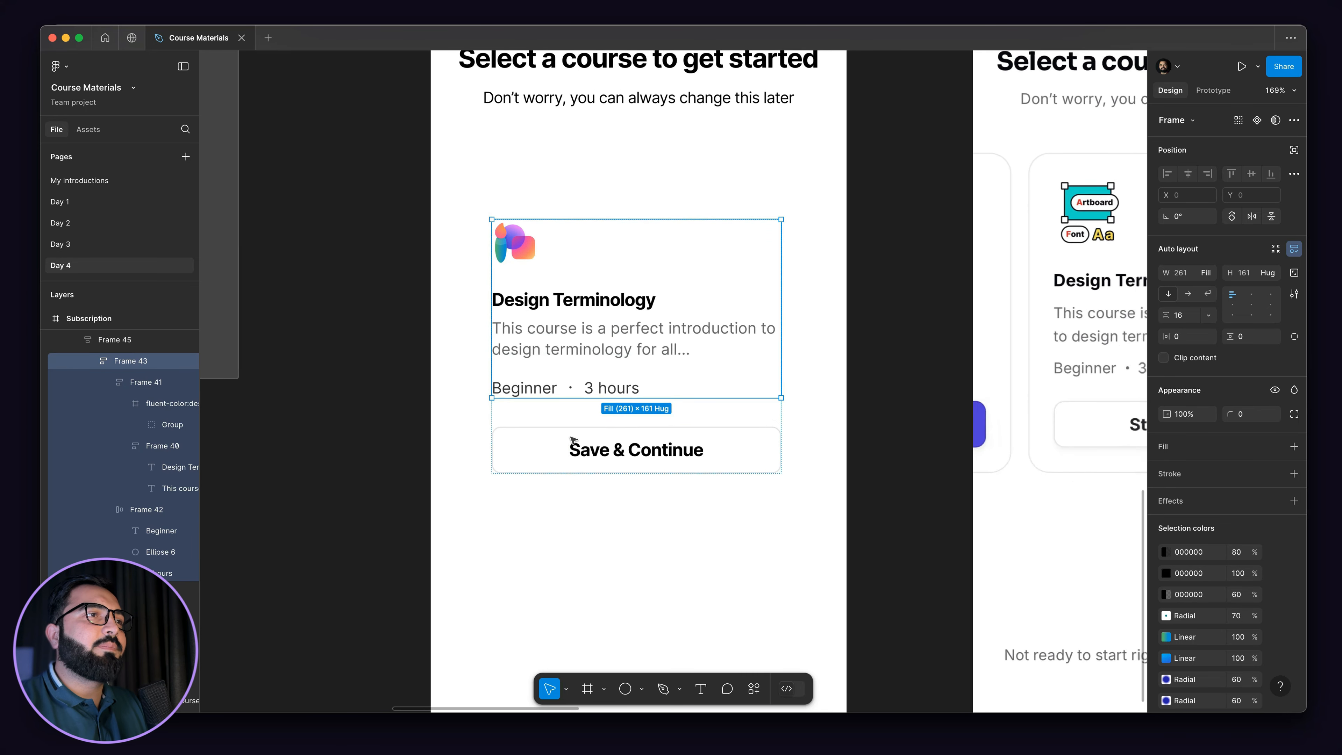
{"action": "key", "text": "Escape"}
{"action": "left_click", "coordinate": [766, 367]}
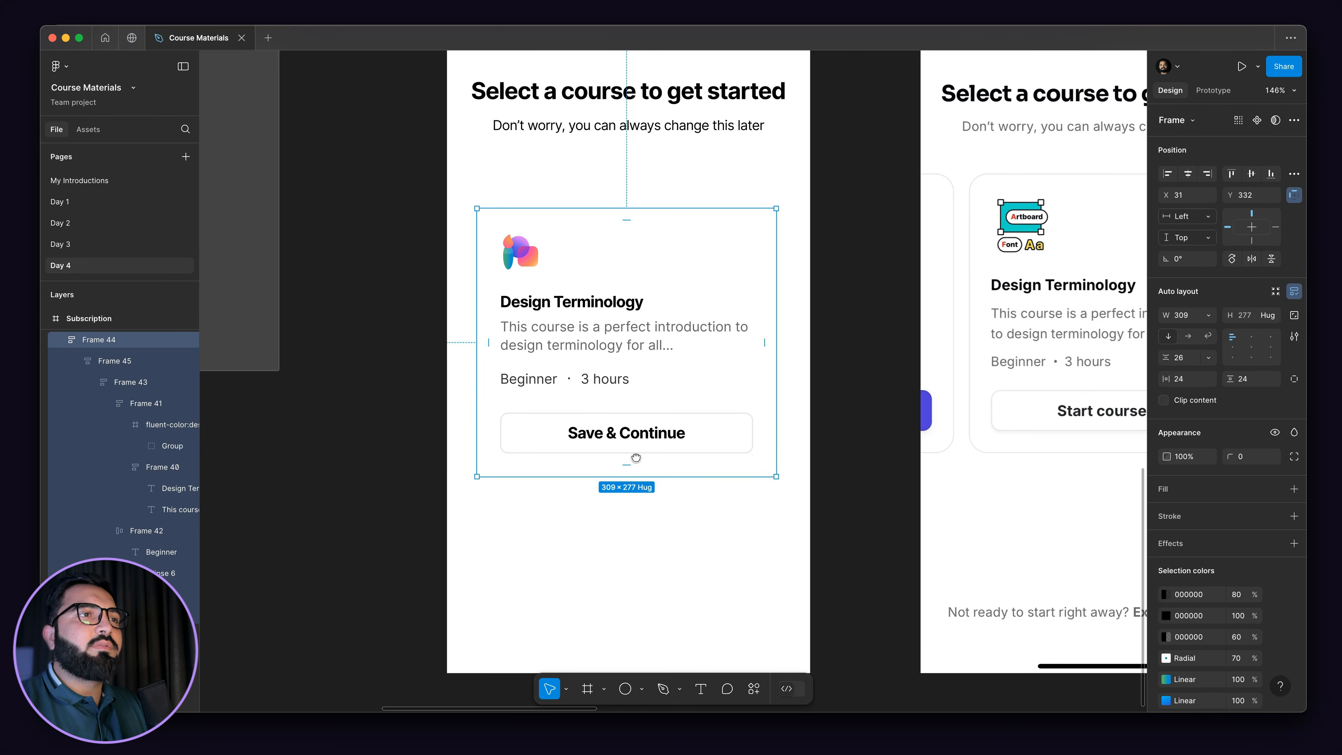
{"action": "left_click_drag", "start_coordinate": [744, 459], "coordinate": [634, 460]}
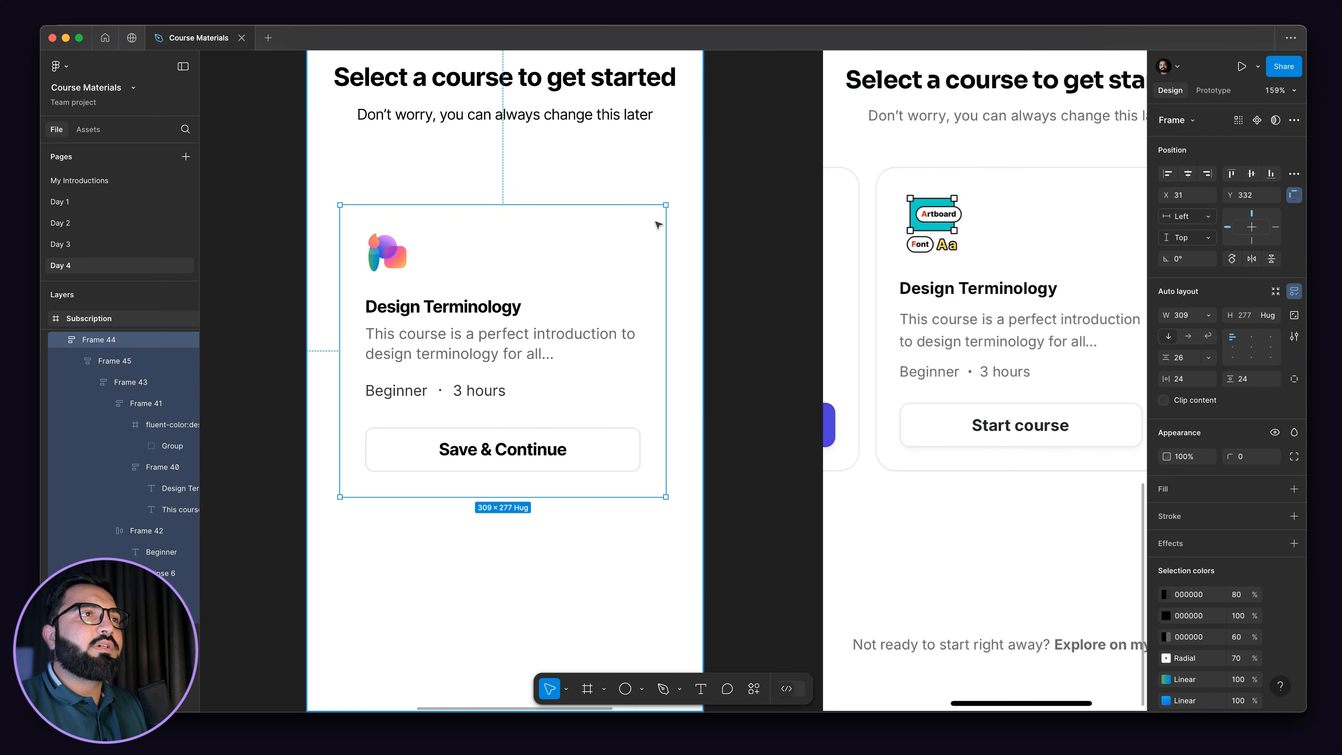
{"action": "scroll", "coordinate": [659, 227], "scroll_direction": "up", "scroll_amount": 5}
{"action": "scroll", "coordinate": [682, 376], "scroll_direction": "down", "scroll_amount": 5}
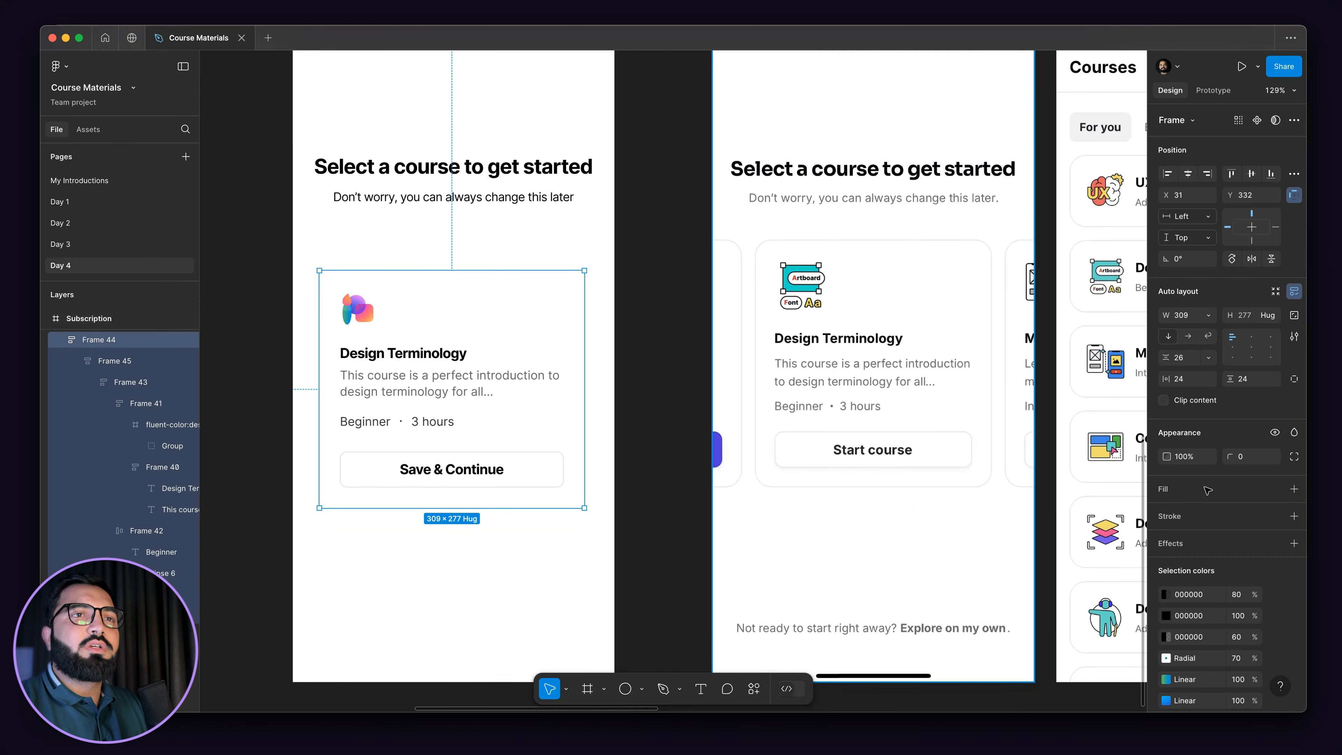
{"action": "left_click", "coordinate": [1294, 516]}
{"action": "left_click", "coordinate": [1293, 489]}
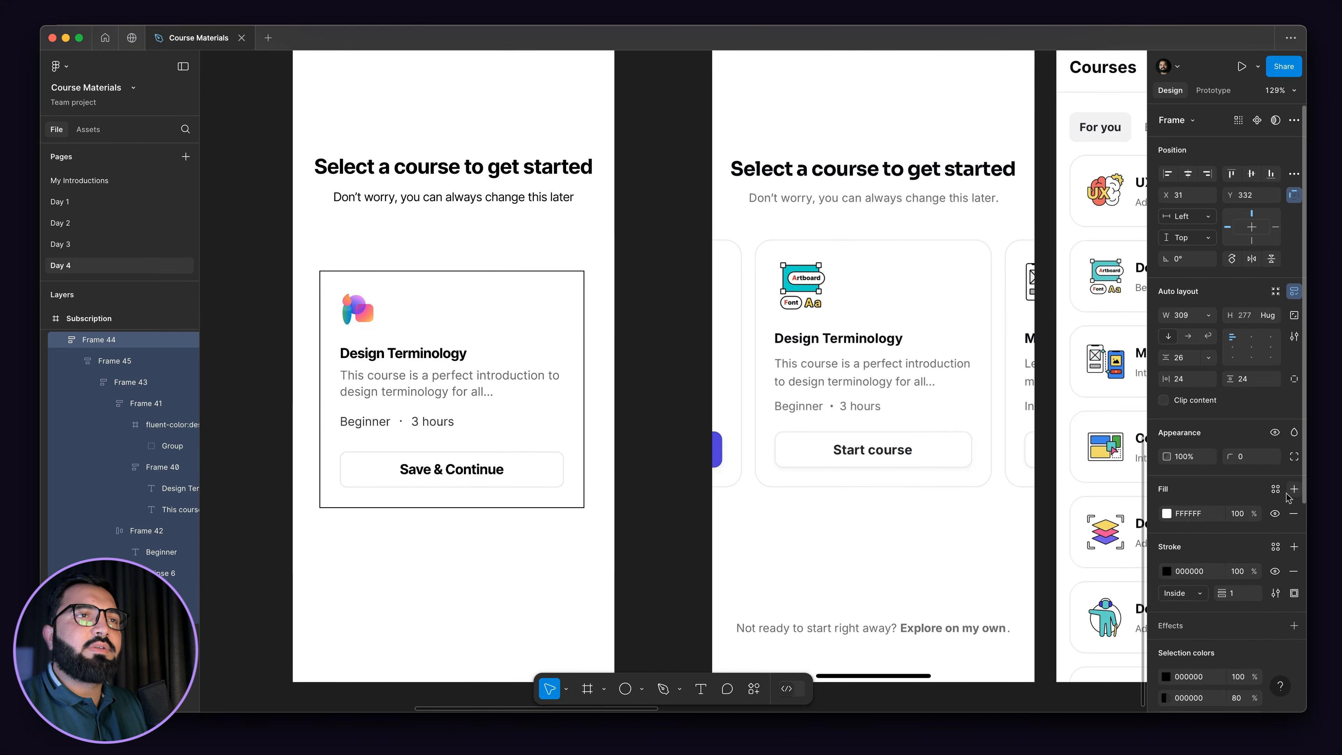
- Set the card's stroke color to E3E3E3 by sampling the outline of its Save & Continue button
{"action": "left_click", "coordinate": [1166, 572]}
{"action": "left_click", "coordinate": [1006, 563]}
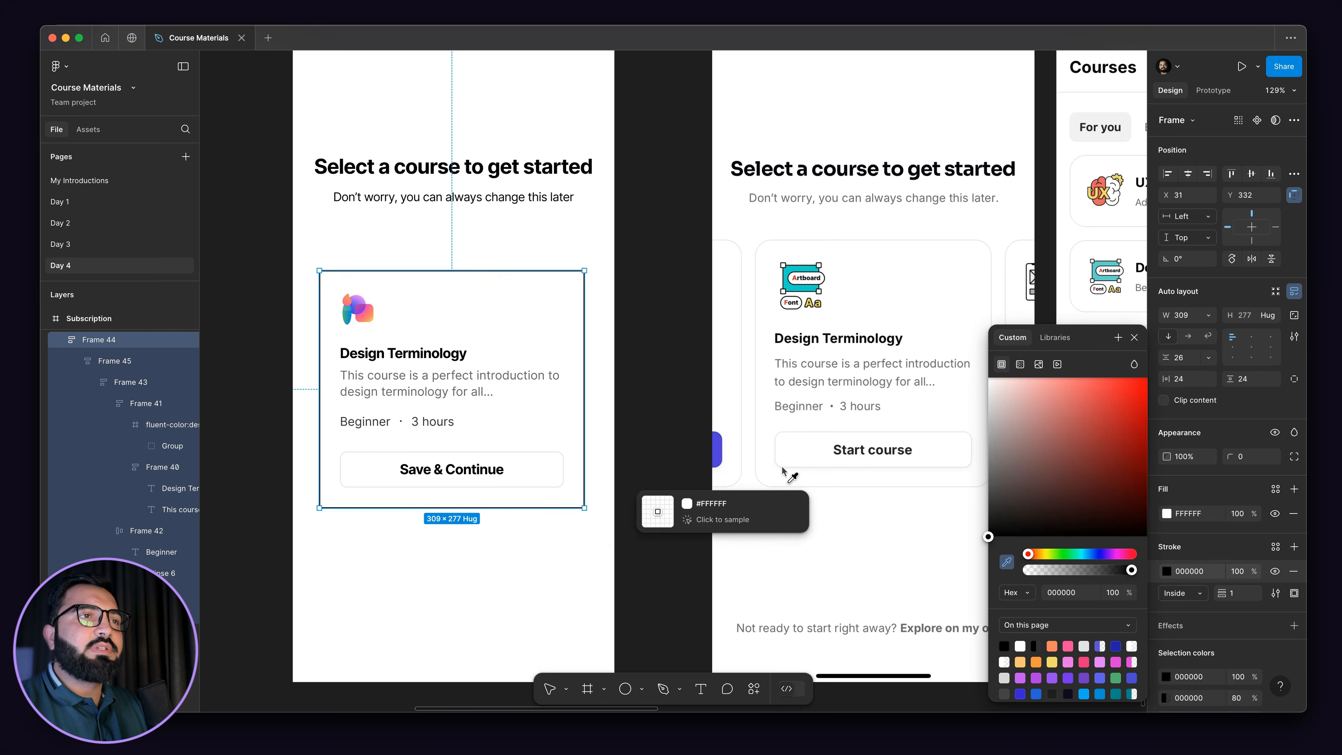
{"action": "scroll", "coordinate": [750, 418], "scroll_direction": "up", "scroll_amount": 5}
{"action": "scroll", "coordinate": [745, 381], "scroll_direction": "down", "scroll_amount": 3}
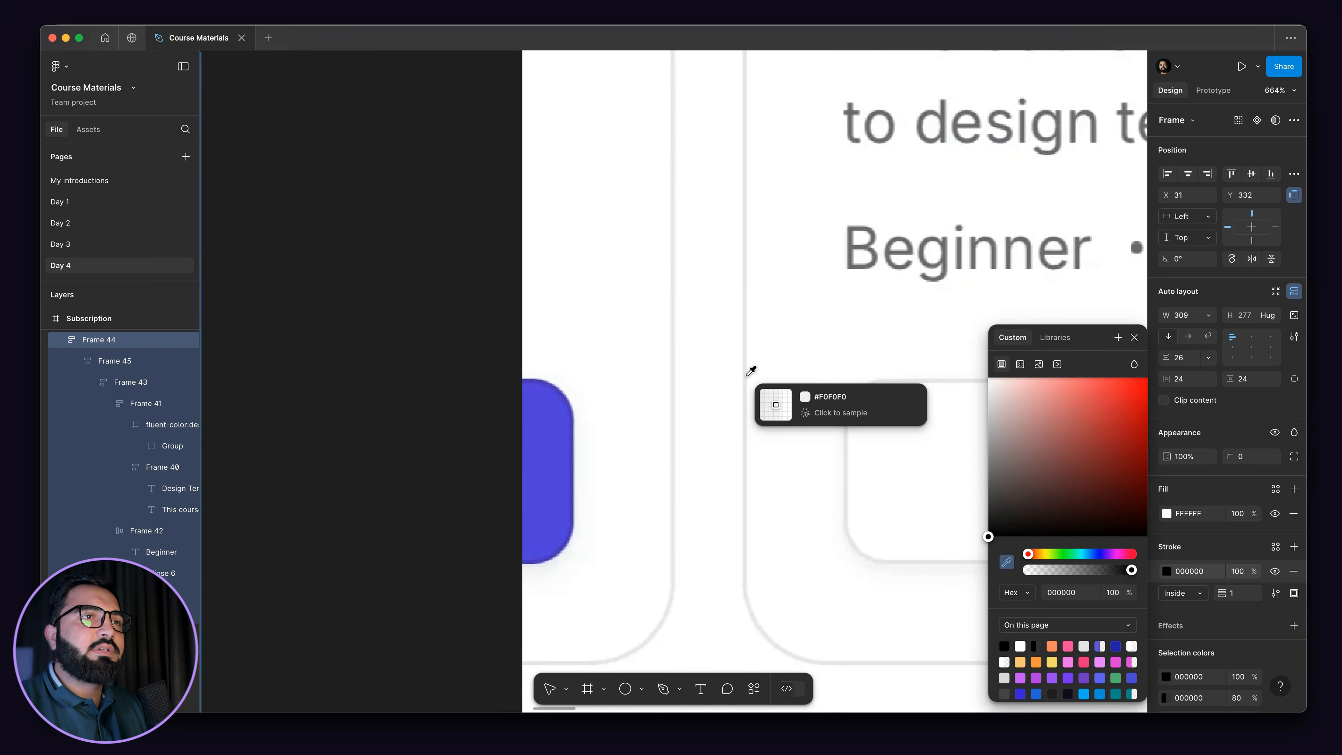
{"action": "scroll", "coordinate": [730, 387], "scroll_direction": "down", "scroll_amount": 5}
{"action": "scroll", "coordinate": [406, 407], "scroll_direction": "up", "scroll_amount": 6}
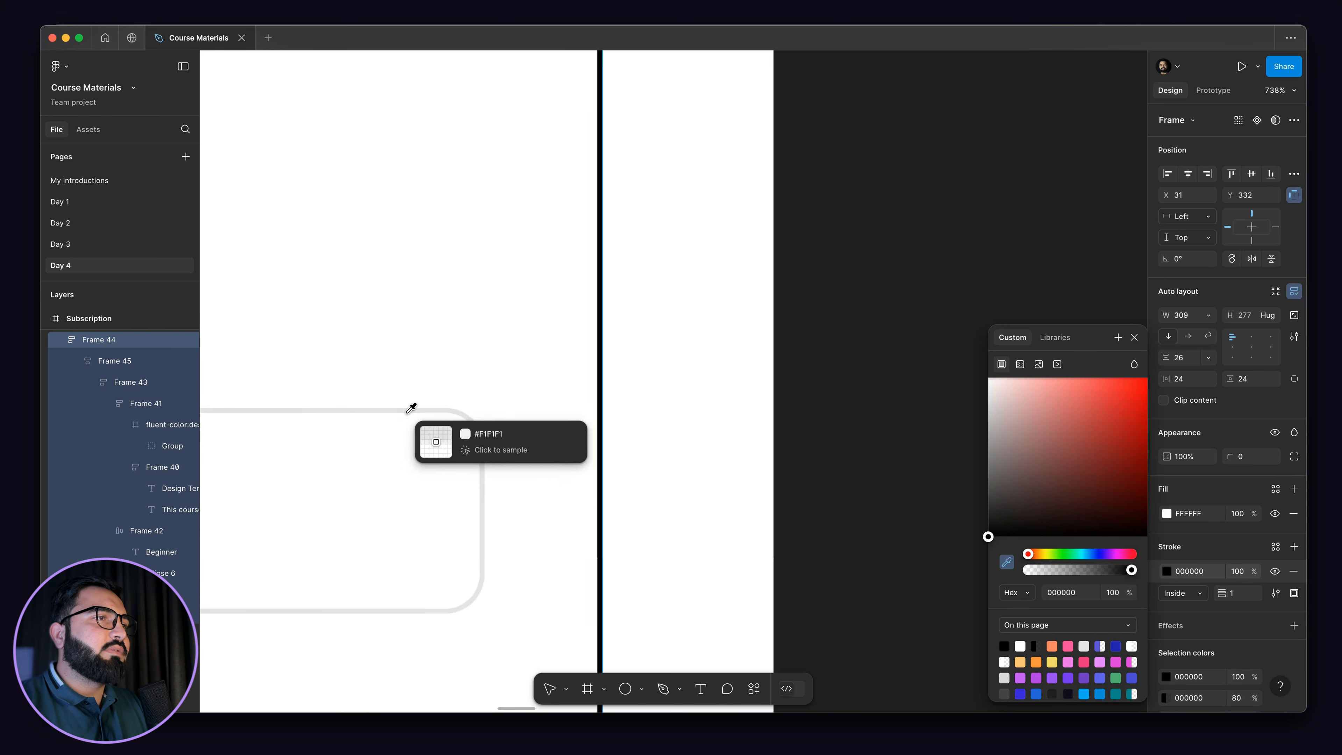
{"action": "left_click", "coordinate": [415, 404]}
{"action": "scroll", "coordinate": [677, 416], "scroll_direction": "down", "scroll_amount": 8}
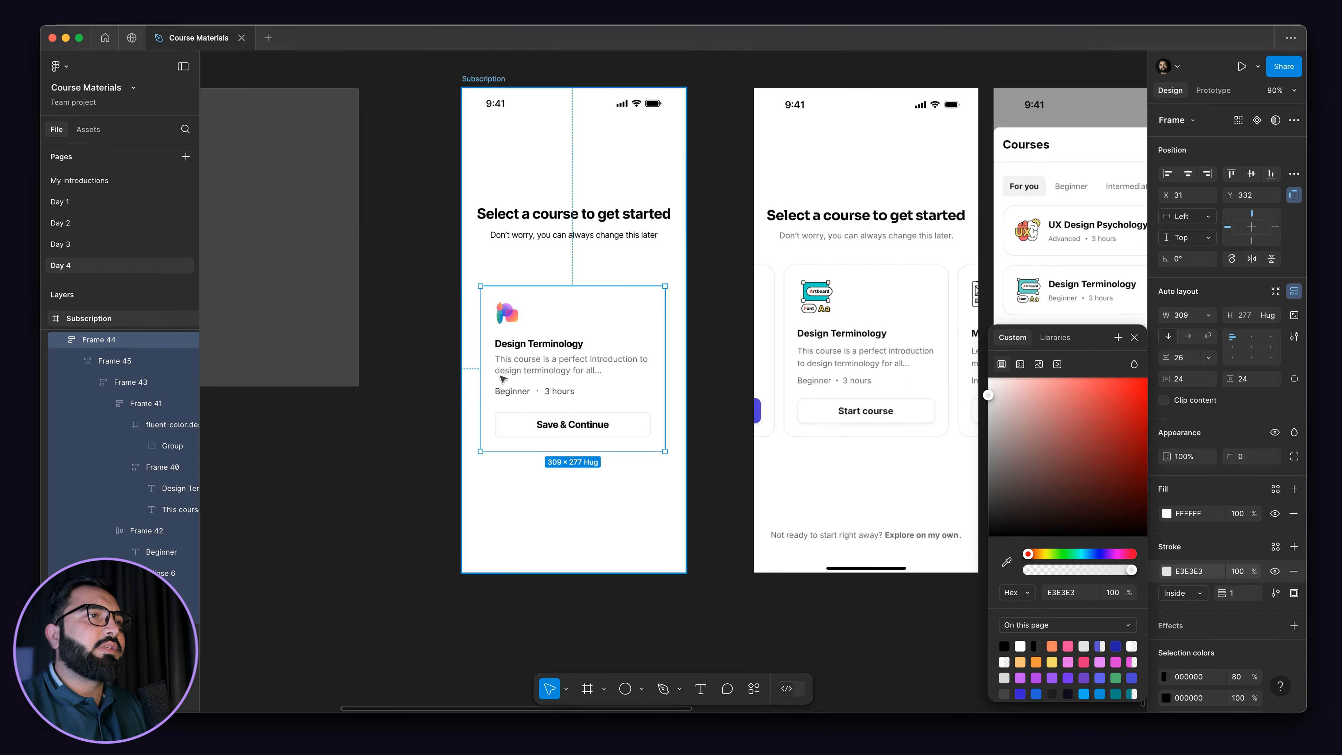
{"action": "scroll", "coordinate": [410, 398], "scroll_direction": "up", "scroll_amount": 5}
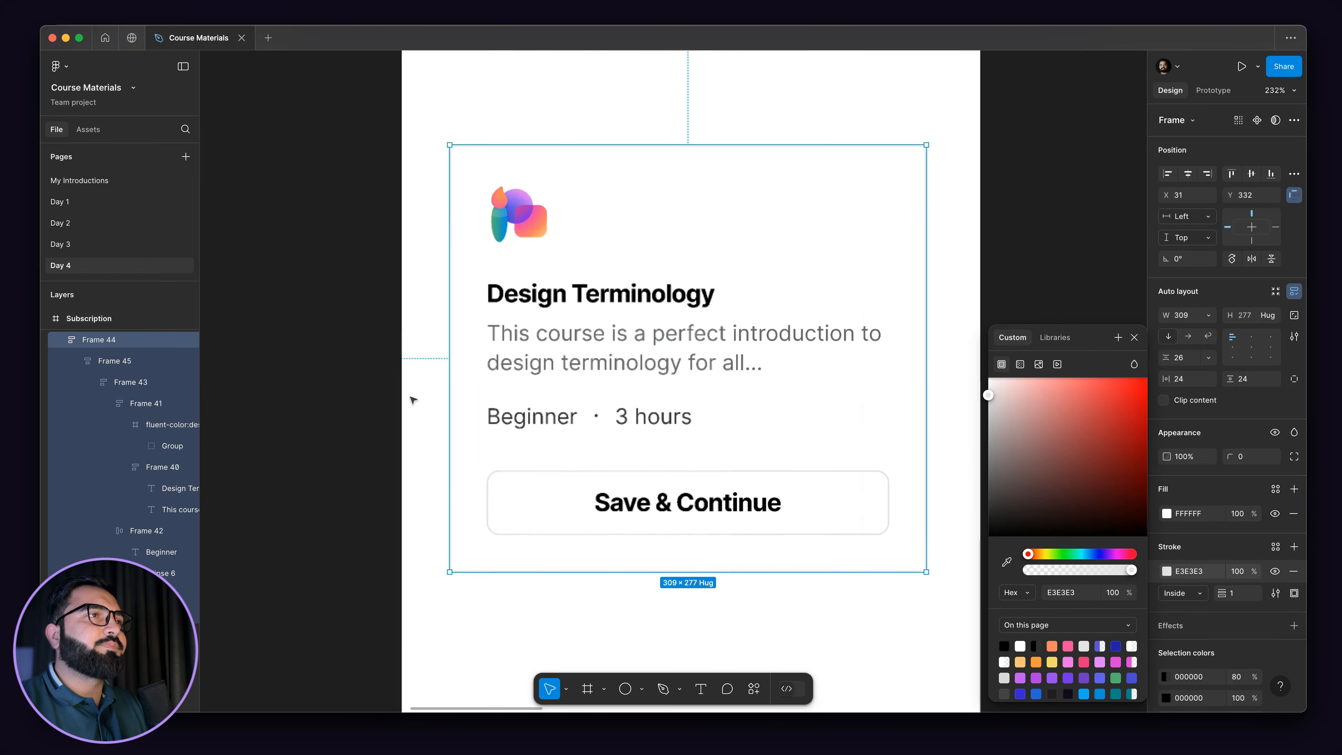
{"action": "left_click", "coordinate": [321, 332]}
{"action": "scroll", "coordinate": [405, 309], "scroll_direction": "down", "scroll_amount": 4}
{"action": "scroll", "coordinate": [694, 236], "scroll_direction": "up", "scroll_amount": 1}
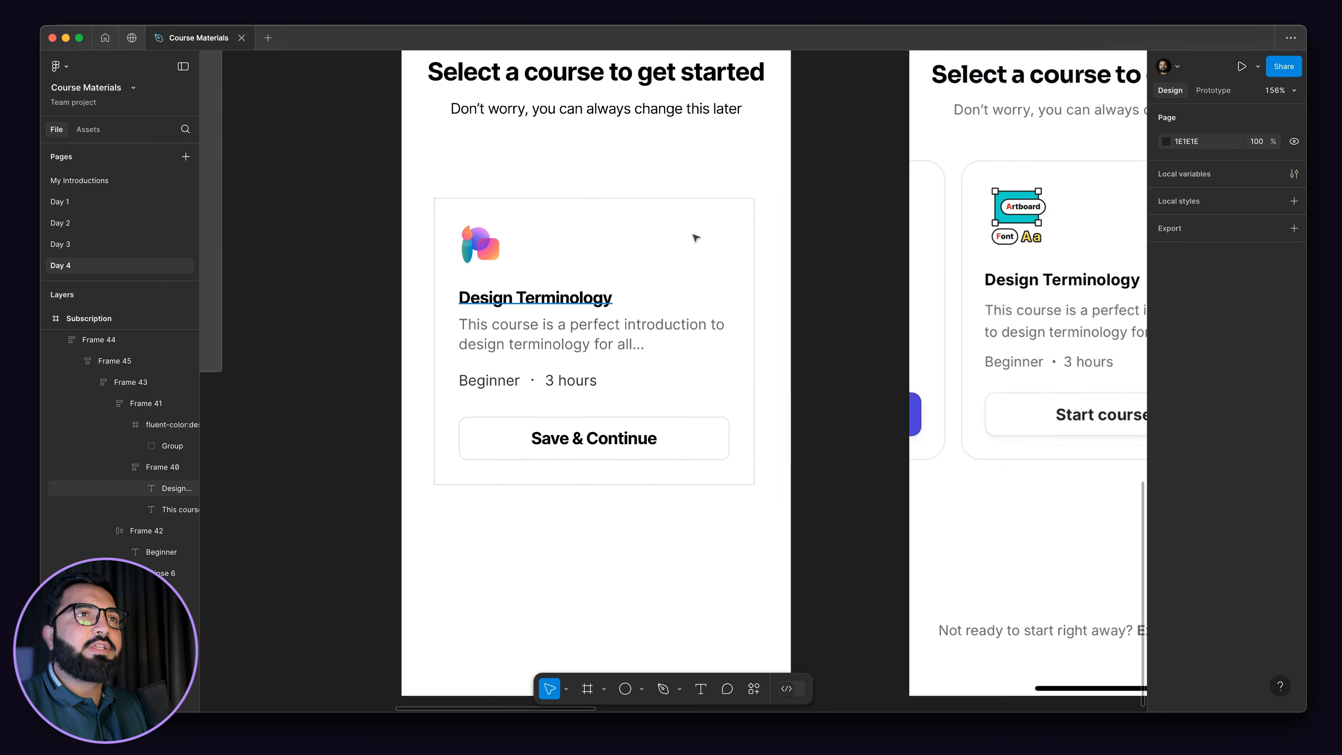
- Set the corner radius of the outer course card frame to 16
{"action": "left_click", "coordinate": [695, 230]}
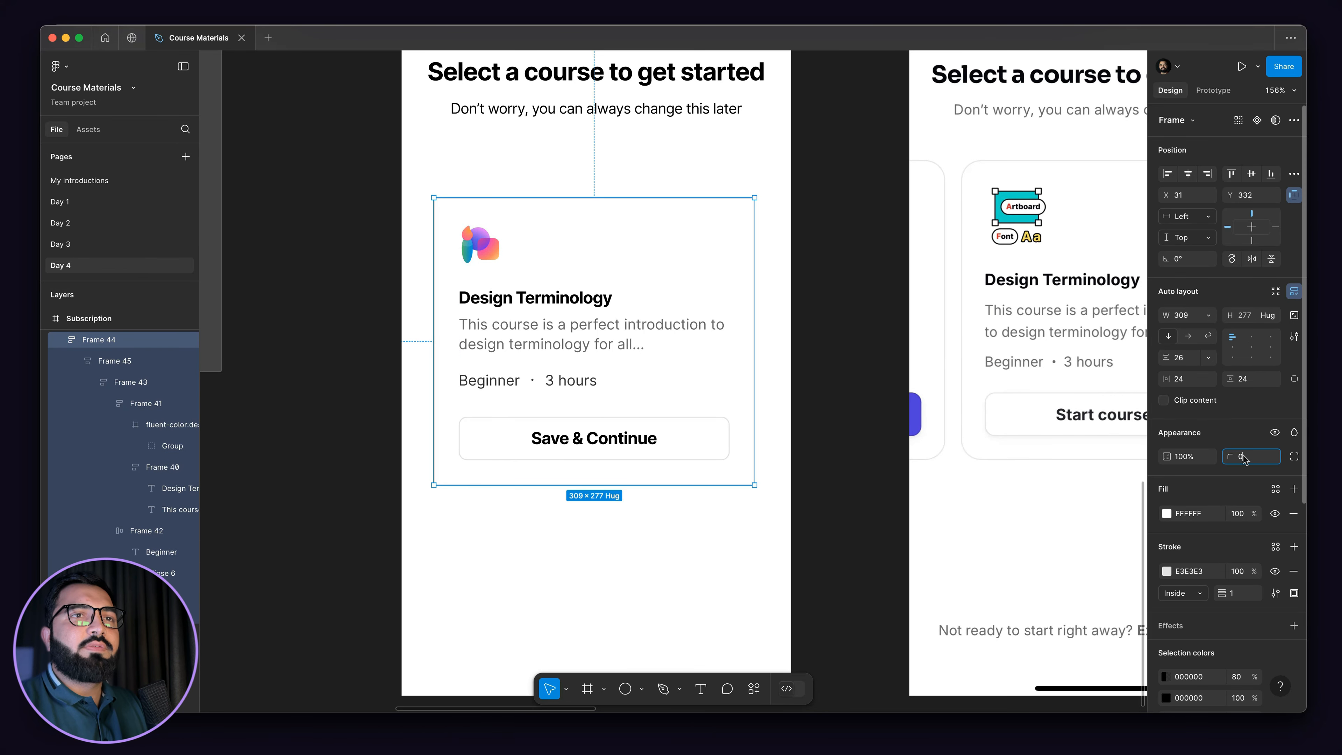
{"action": "left_click", "coordinate": [1242, 458]}
{"action": "type", "text": "16"}
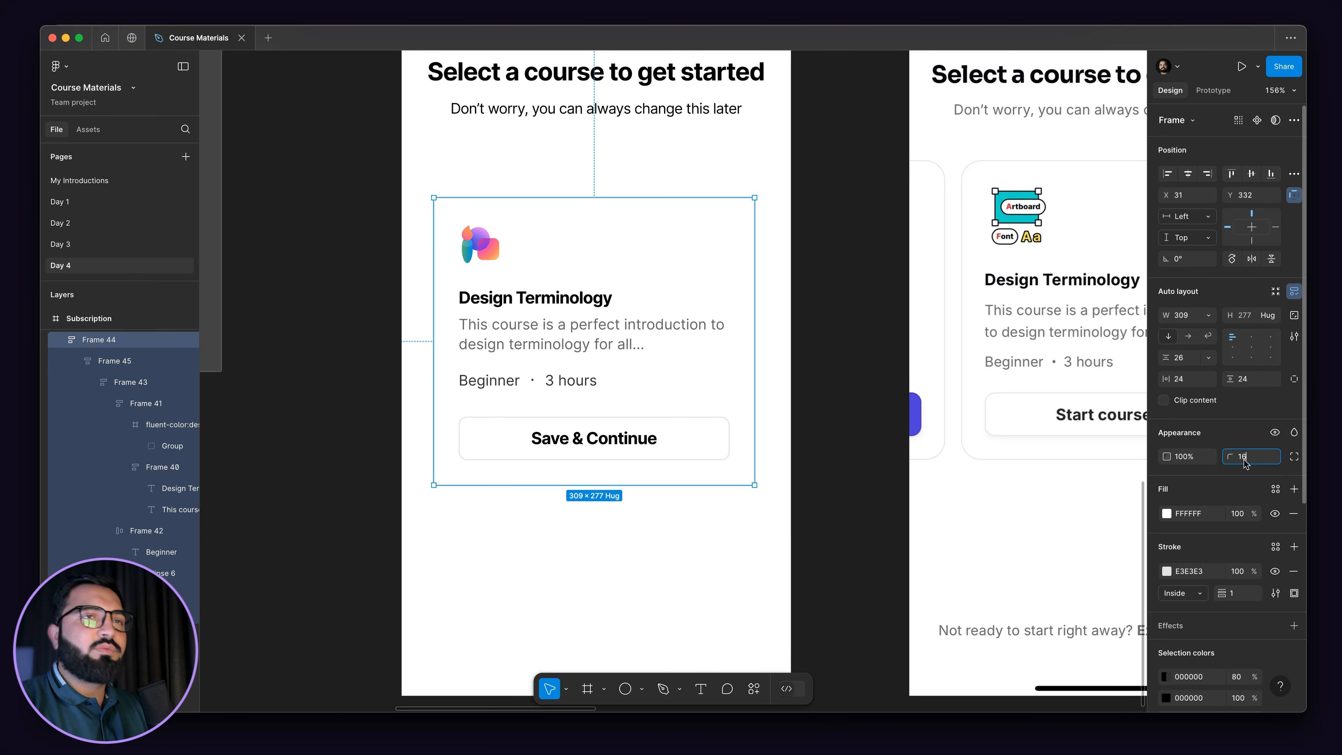
{"action": "key", "text": "Return"}
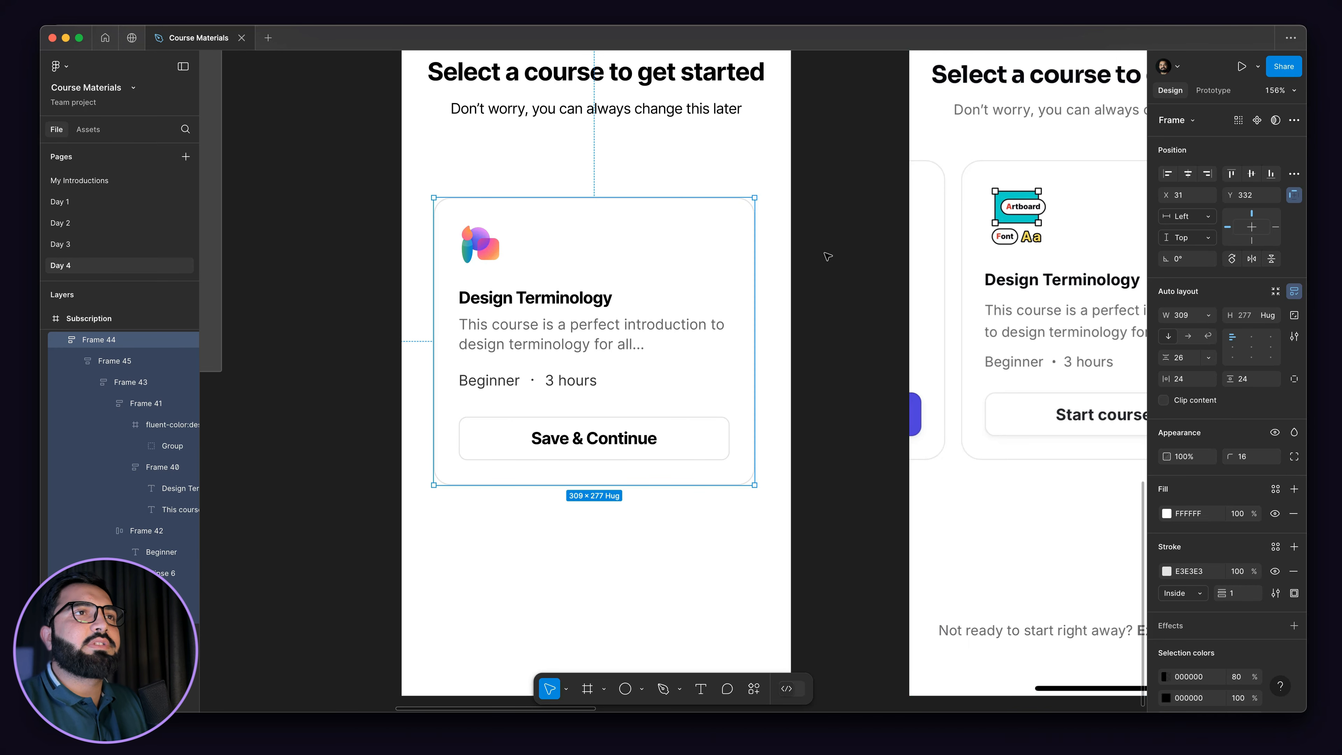
{"action": "left_click", "coordinate": [823, 243]}
{"action": "left_click_drag", "start_coordinate": [817, 288], "coordinate": [847, 261]}
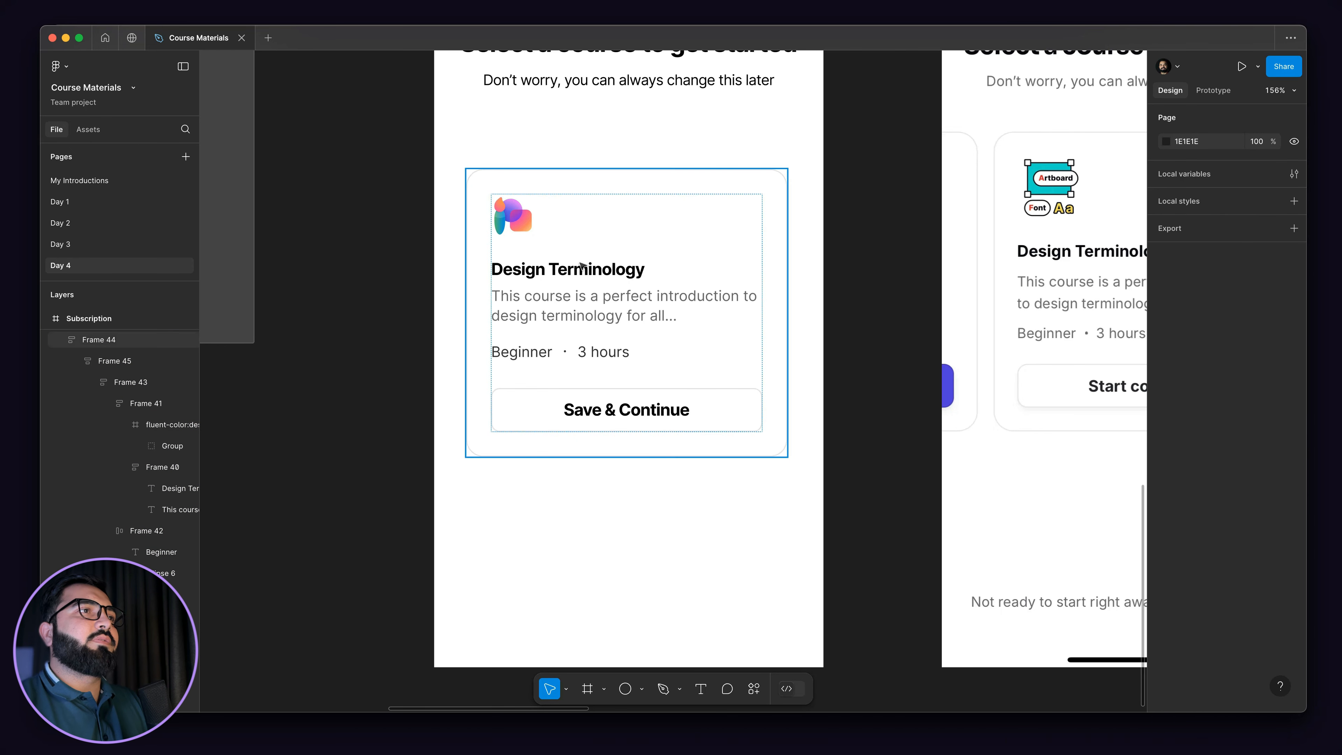
- Replace the label of the course card's Save & Continue button with "Start course"
{"action": "scroll", "coordinate": [581, 263], "scroll_direction": "down", "scroll_amount": 3}
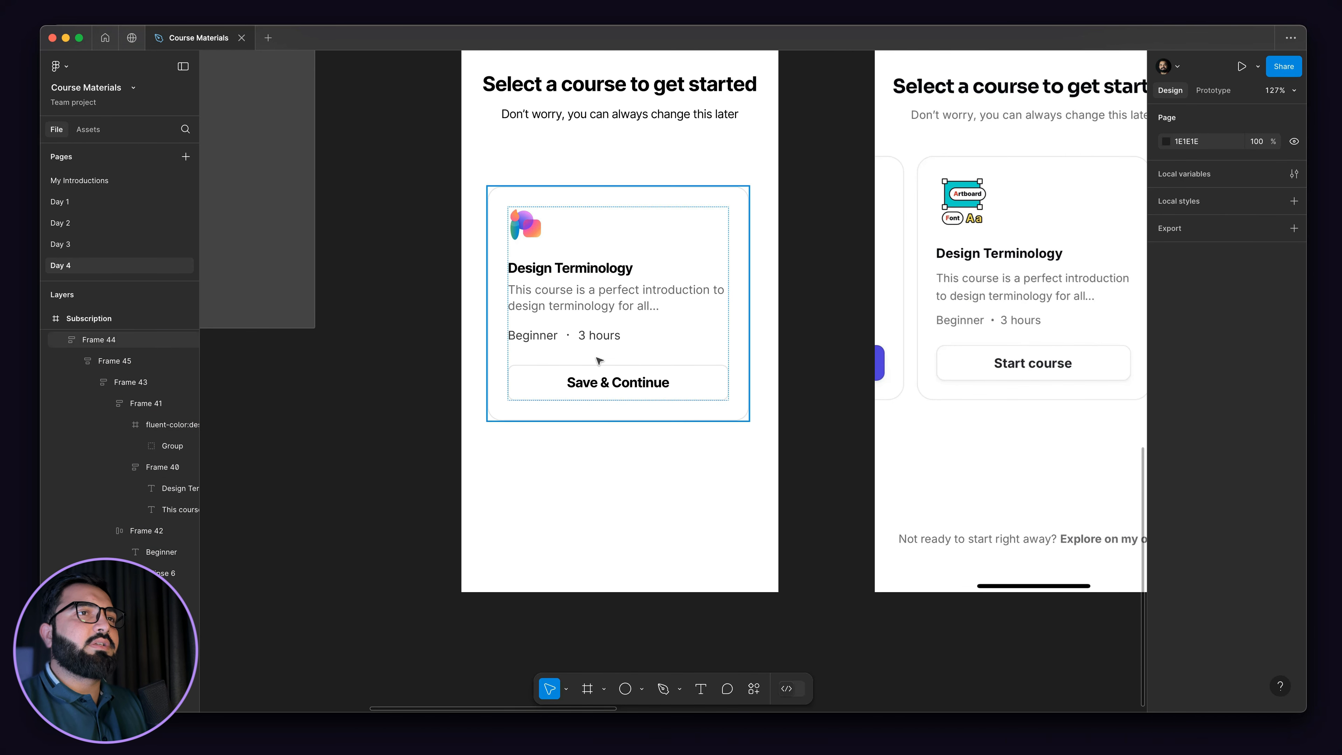
{"action": "scroll", "coordinate": [596, 365], "scroll_direction": "down", "scroll_amount": 2}
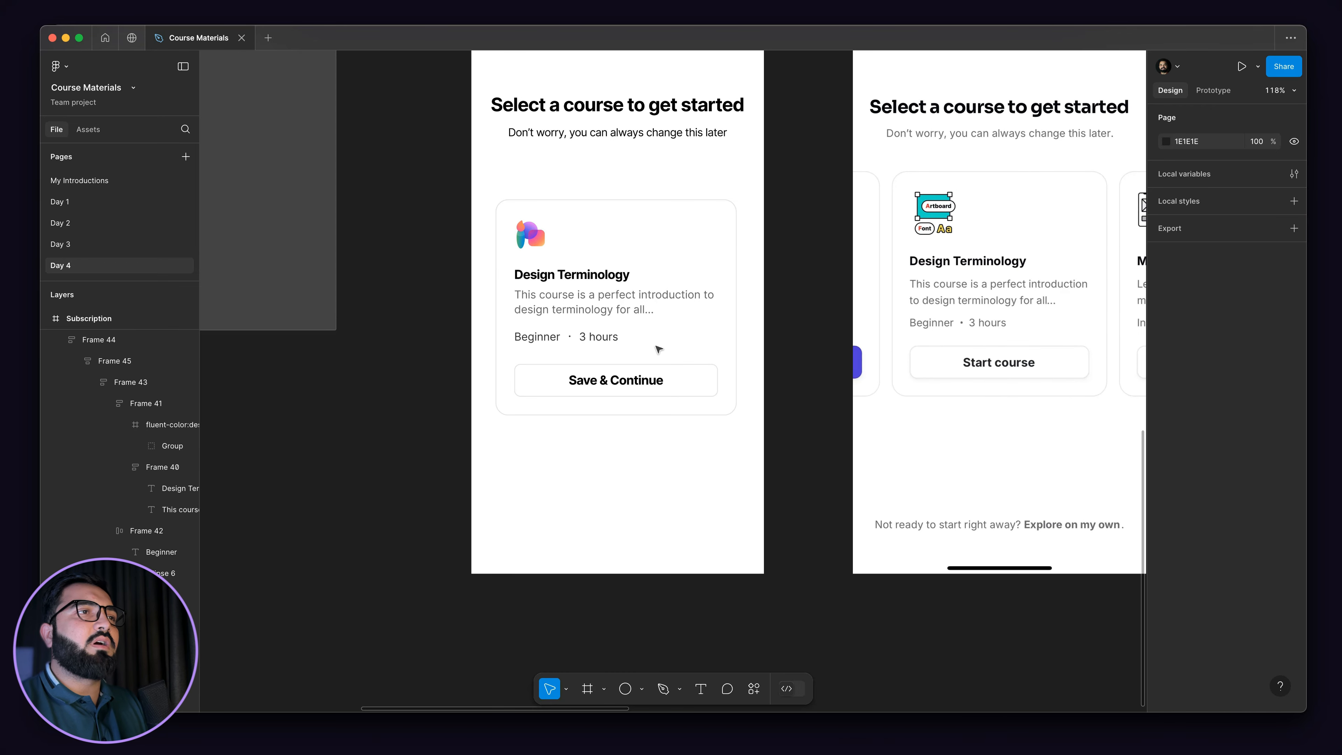
{"action": "double_click", "coordinate": [643, 381], "text": "super"}
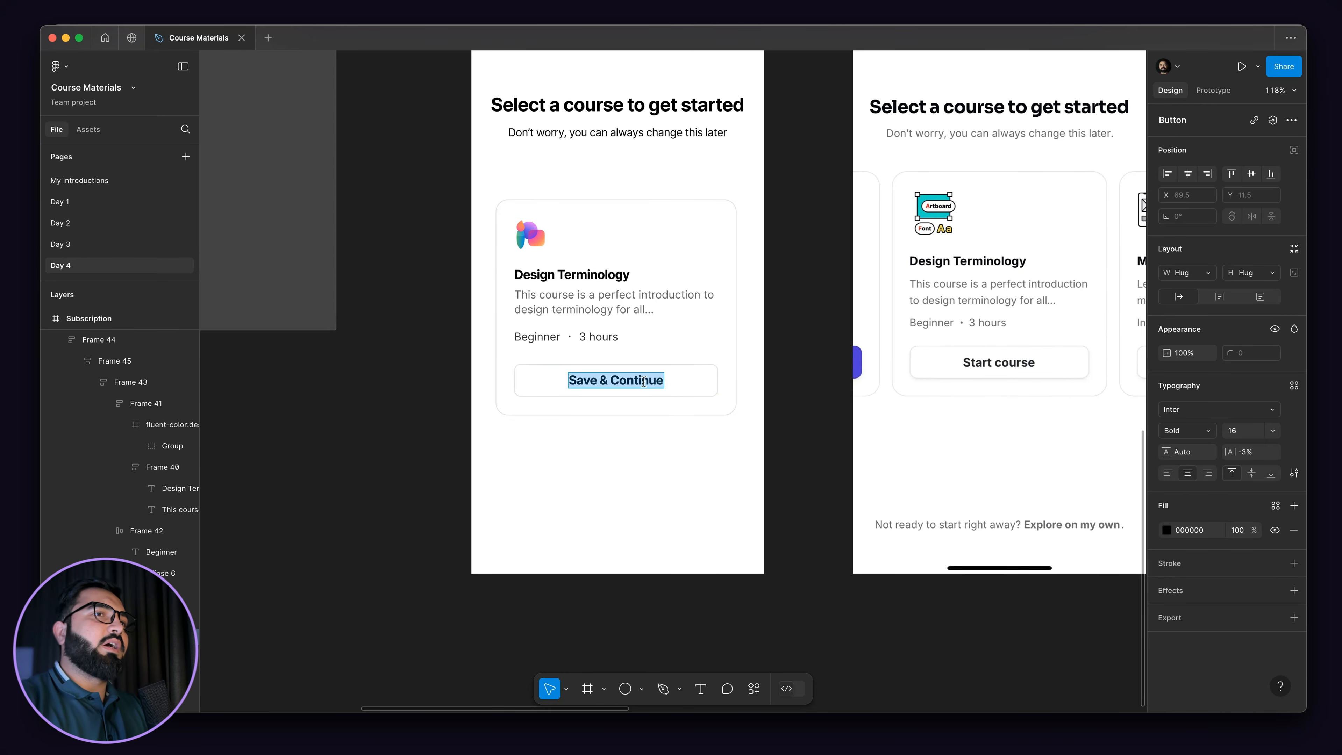
{"action": "type", "text": "Star"}
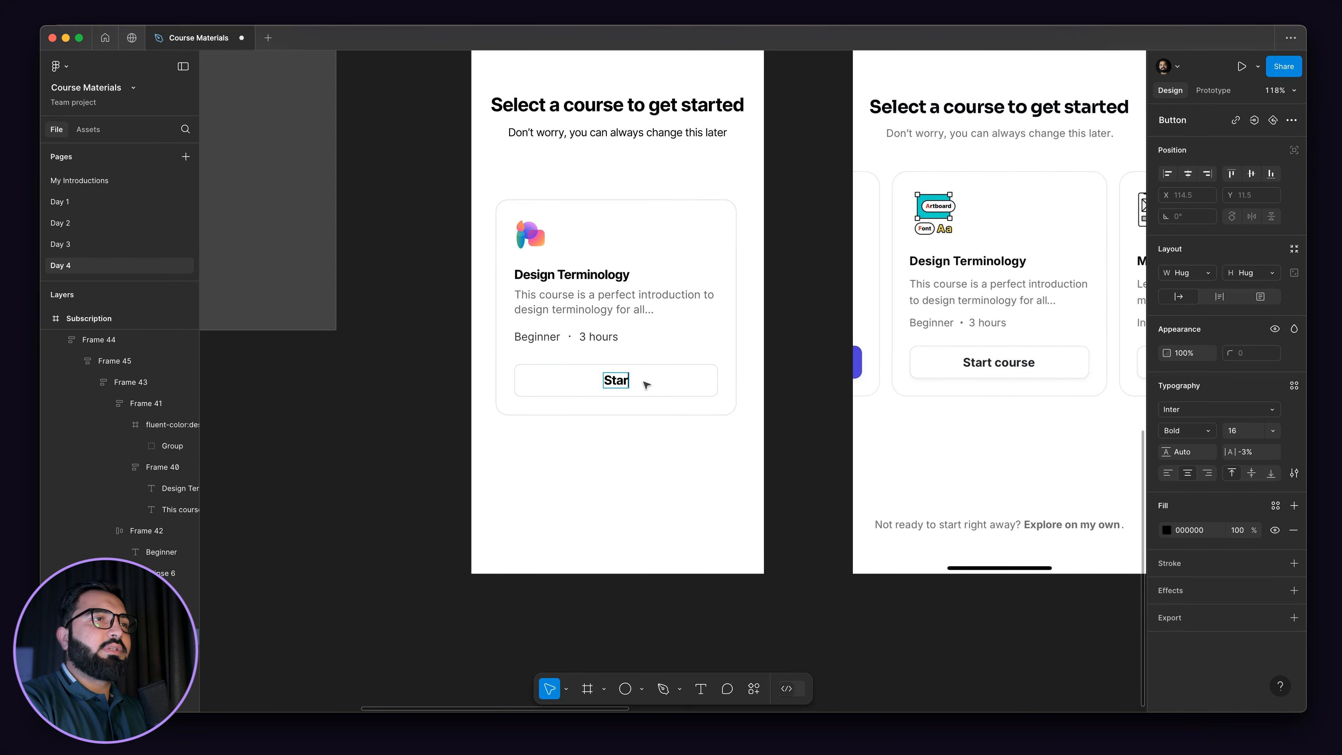
{"action": "type", "text": "t"}
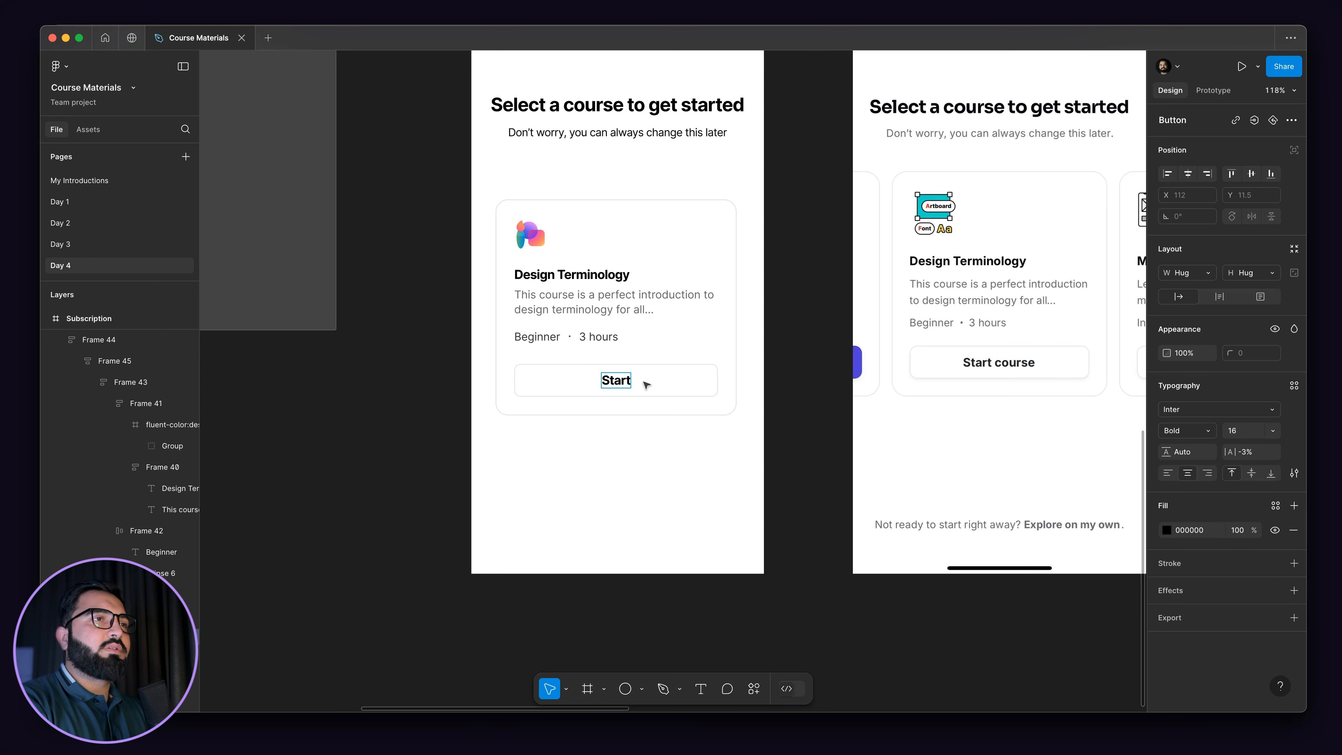
{"action": "type", "text": " course"}
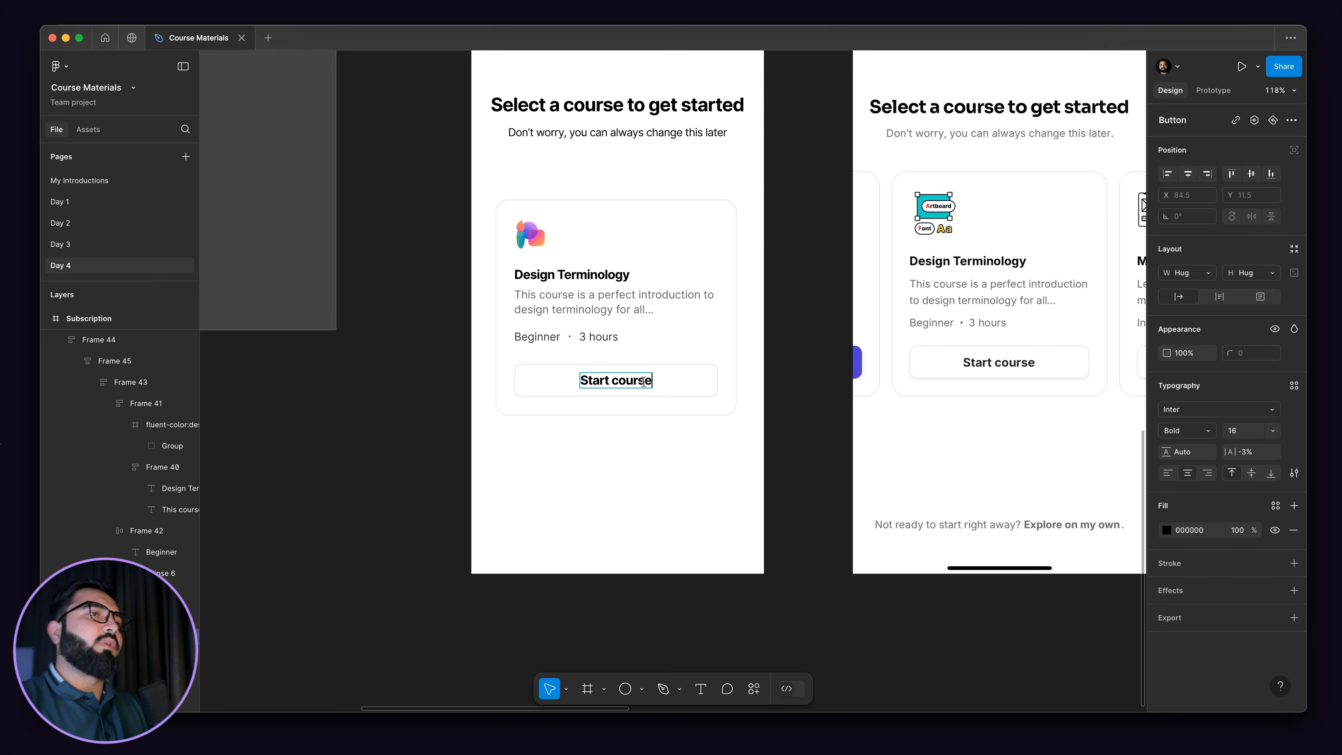
{"action": "key", "text": "Escape"}
{"action": "left_click", "coordinate": [359, 444]}
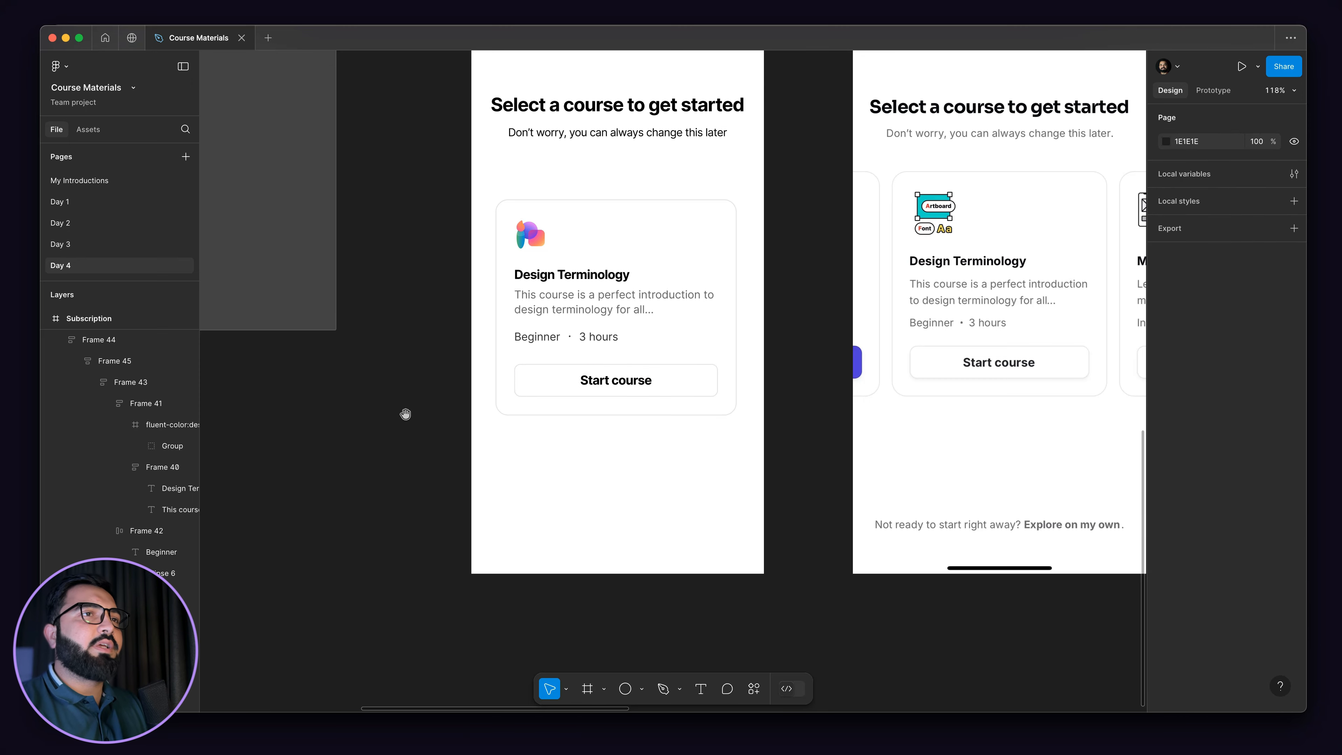
- Examine the Start course button's edge and shadow in the reference design against the new card's button
{"action": "scroll", "coordinate": [507, 368], "scroll_direction": "up", "scroll_amount": 5}
{"action": "scroll", "coordinate": [633, 384], "scroll_direction": "down", "scroll_amount": 10}
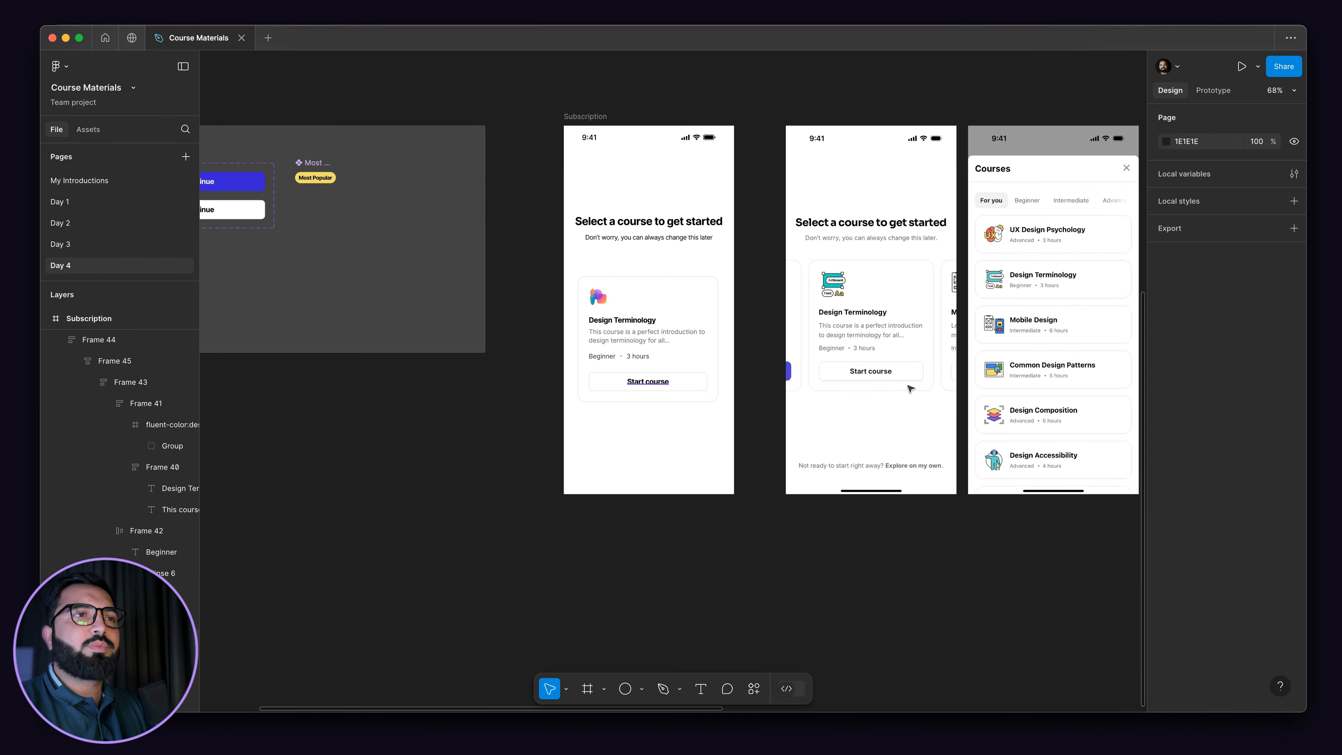
{"action": "scroll", "coordinate": [908, 389], "scroll_direction": "up", "scroll_amount": 10}
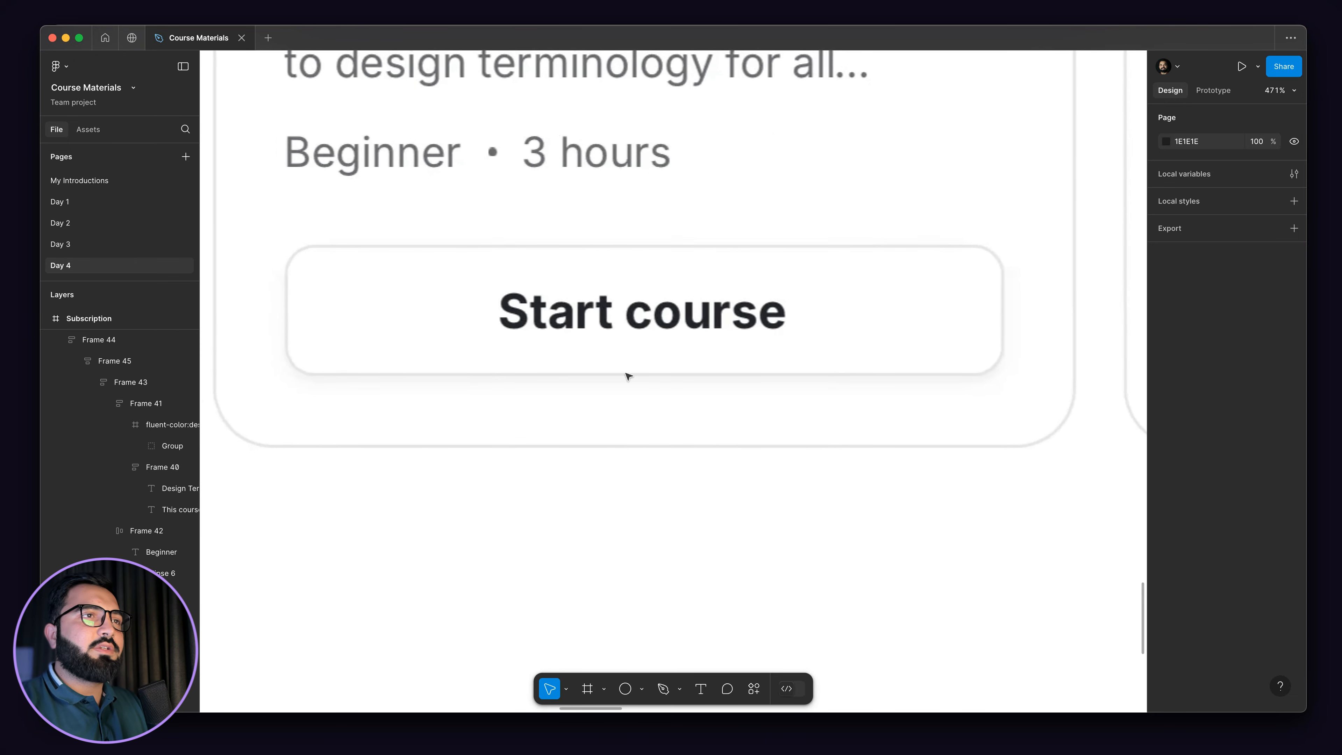
{"action": "scroll", "coordinate": [628, 376], "scroll_direction": "down", "scroll_amount": 1}
{"action": "scroll", "coordinate": [335, 369], "scroll_direction": "up", "scroll_amount": 5}
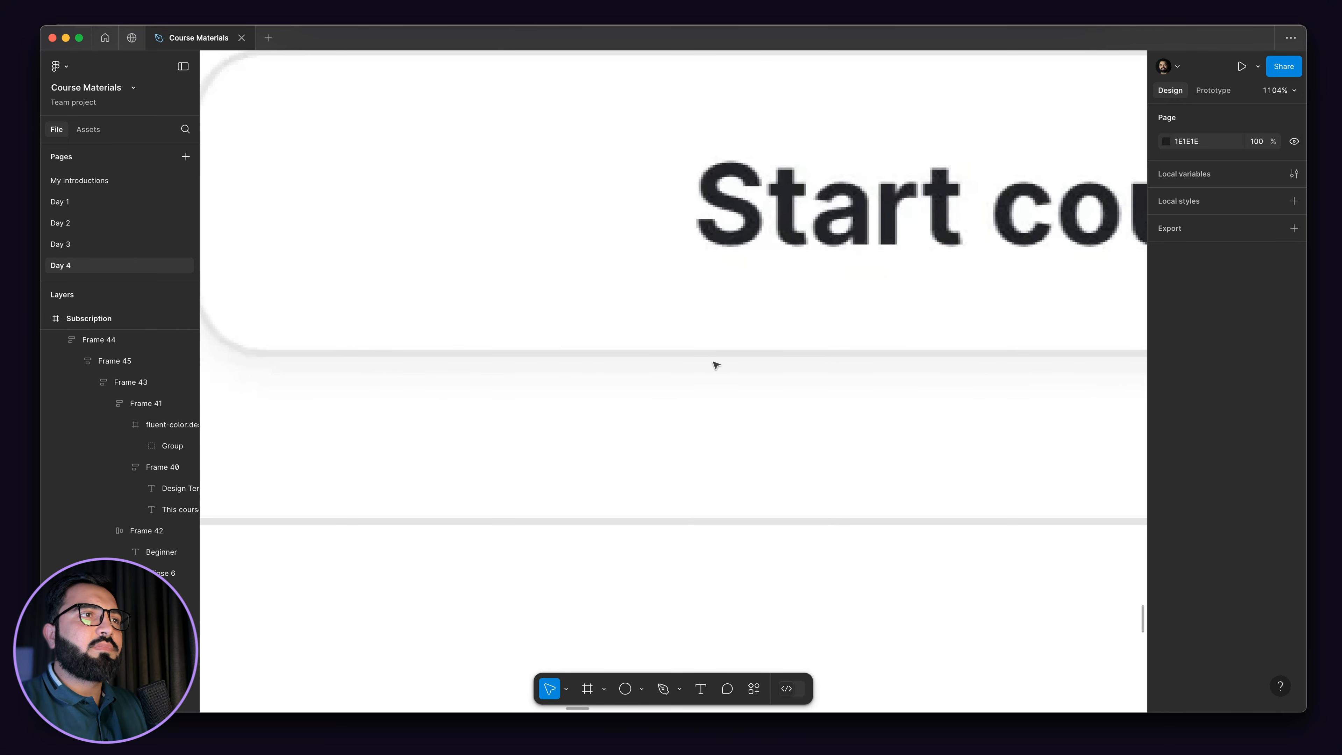
{"action": "scroll", "coordinate": [715, 365], "scroll_direction": "down", "scroll_amount": 15}
{"action": "scroll", "coordinate": [711, 360], "scroll_direction": "up", "scroll_amount": 2}
{"action": "scroll", "coordinate": [708, 357], "scroll_direction": "down", "scroll_amount": 3}
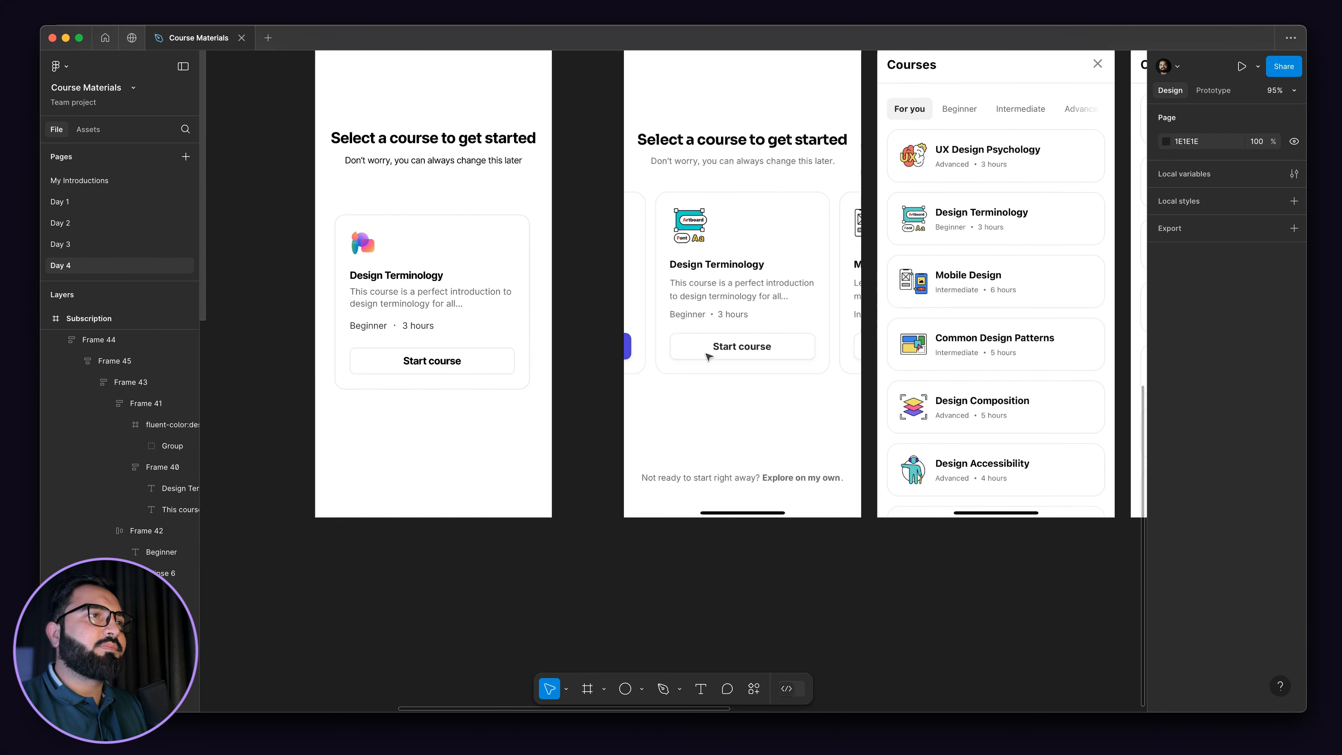
{"action": "scroll", "coordinate": [707, 357], "scroll_direction": "up", "scroll_amount": 5}
{"action": "scroll", "coordinate": [872, 354], "scroll_direction": "down", "scroll_amount": 8}
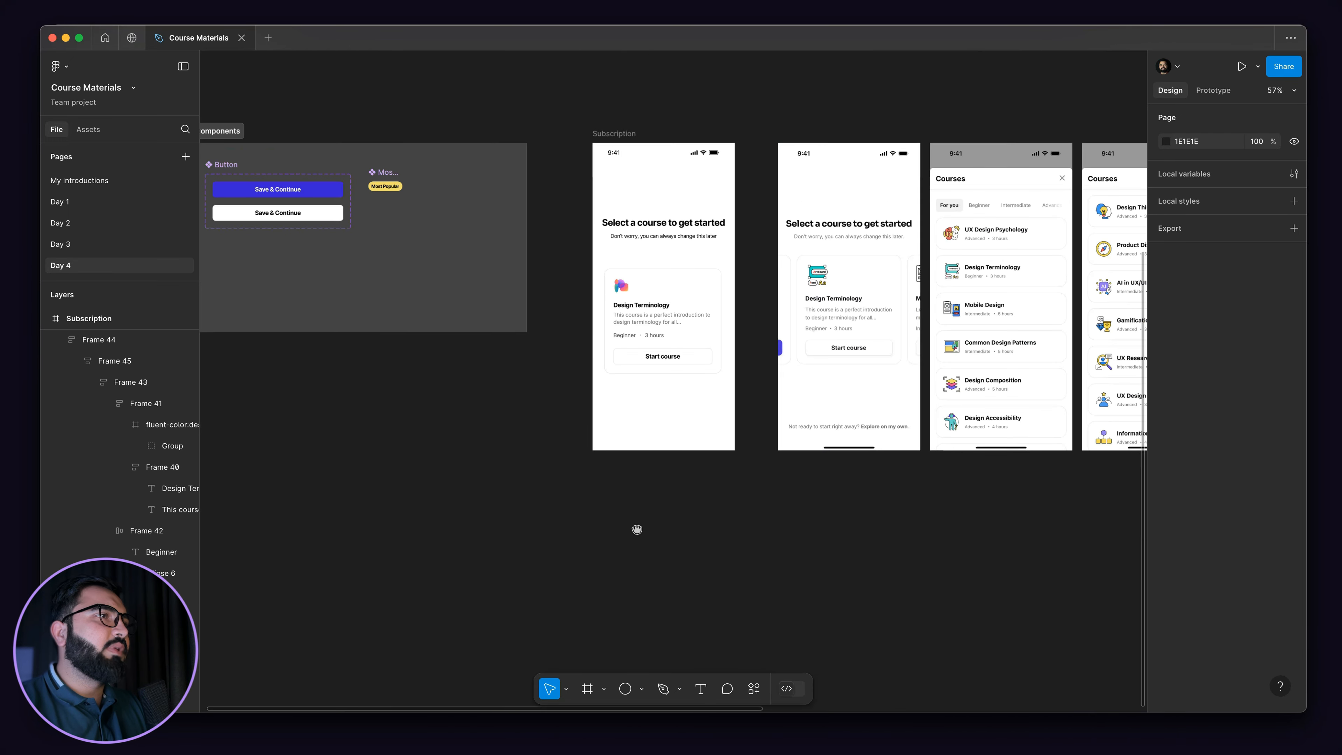
- Add a drop shadow to the Secondary Button component variant and set the shadow color's opacity to about 12%
{"action": "left_click_drag", "start_coordinate": [636, 530], "coordinate": [887, 585]}
{"action": "left_click", "coordinate": [590, 266]}
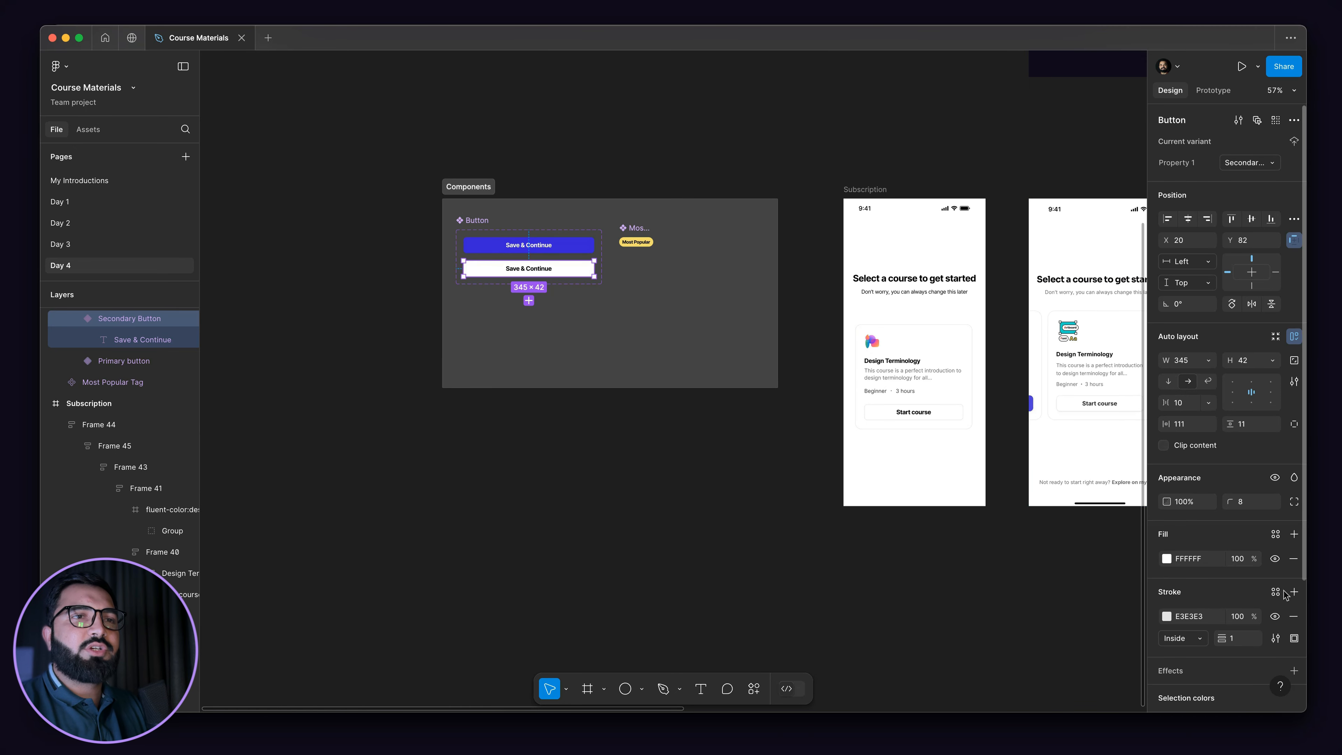
{"action": "left_click", "coordinate": [1293, 671]}
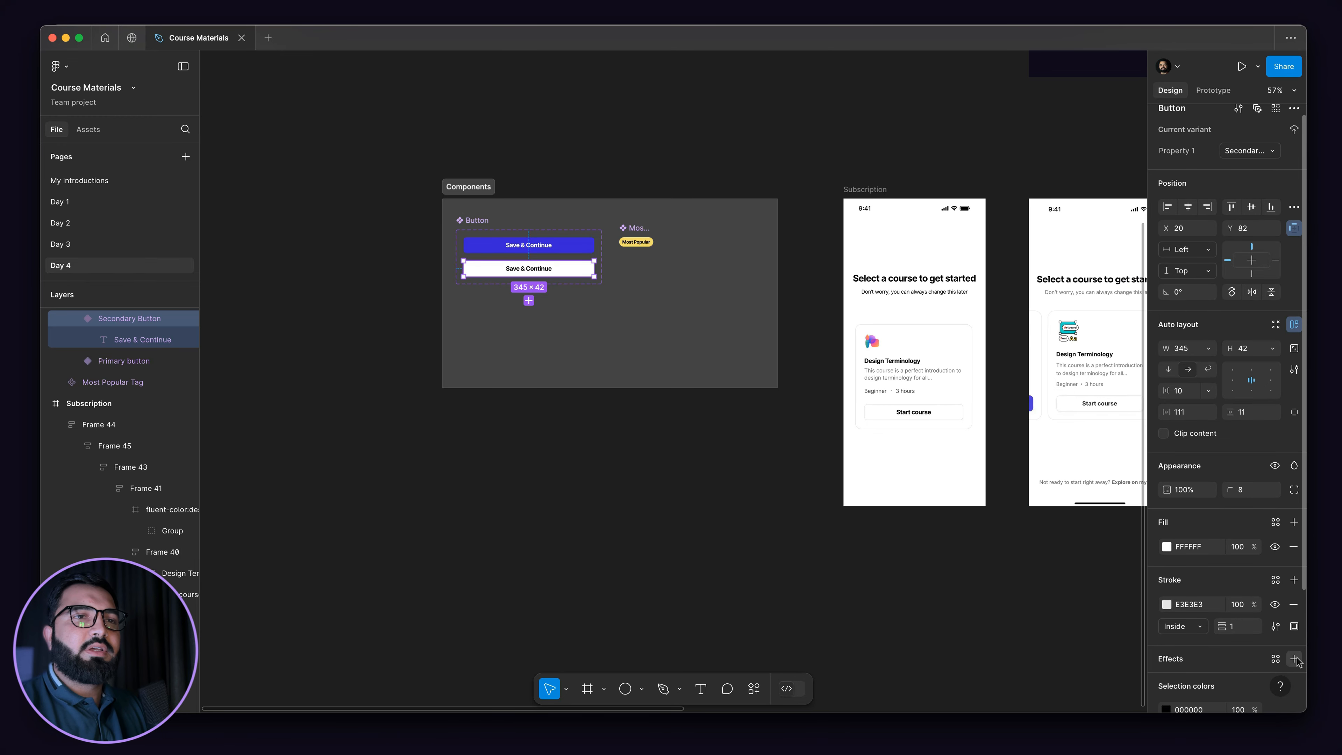
{"action": "left_click", "coordinate": [1165, 683]}
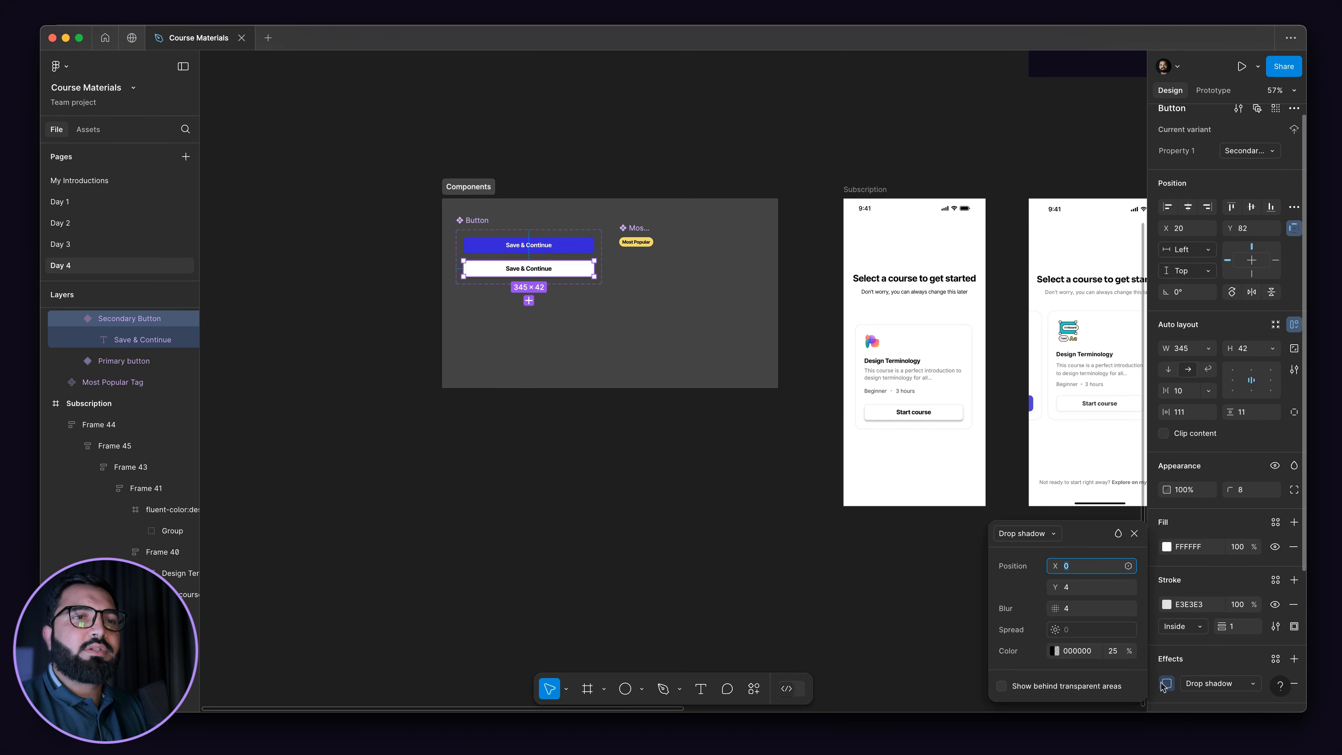
{"action": "left_click", "coordinate": [1113, 656]}
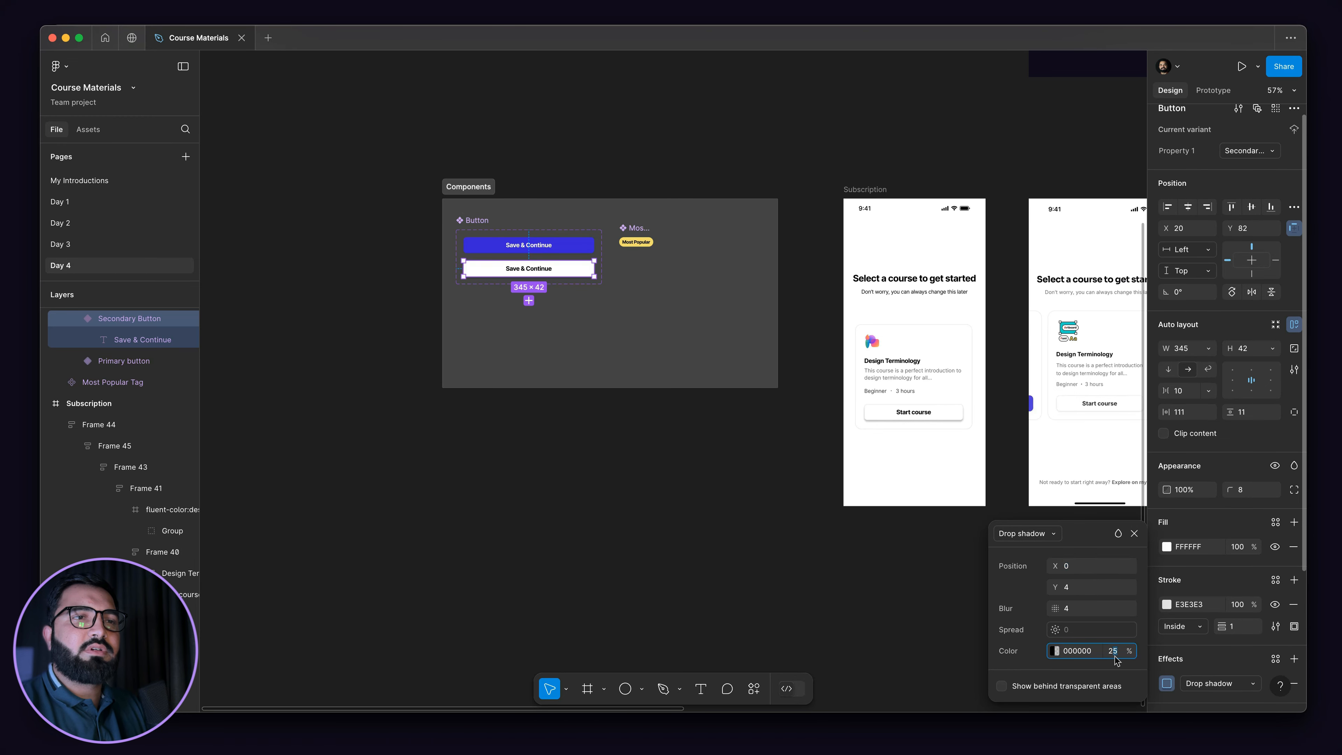
{"action": "left_click_drag", "start_coordinate": [1114, 660], "coordinate": [1106, 658]}
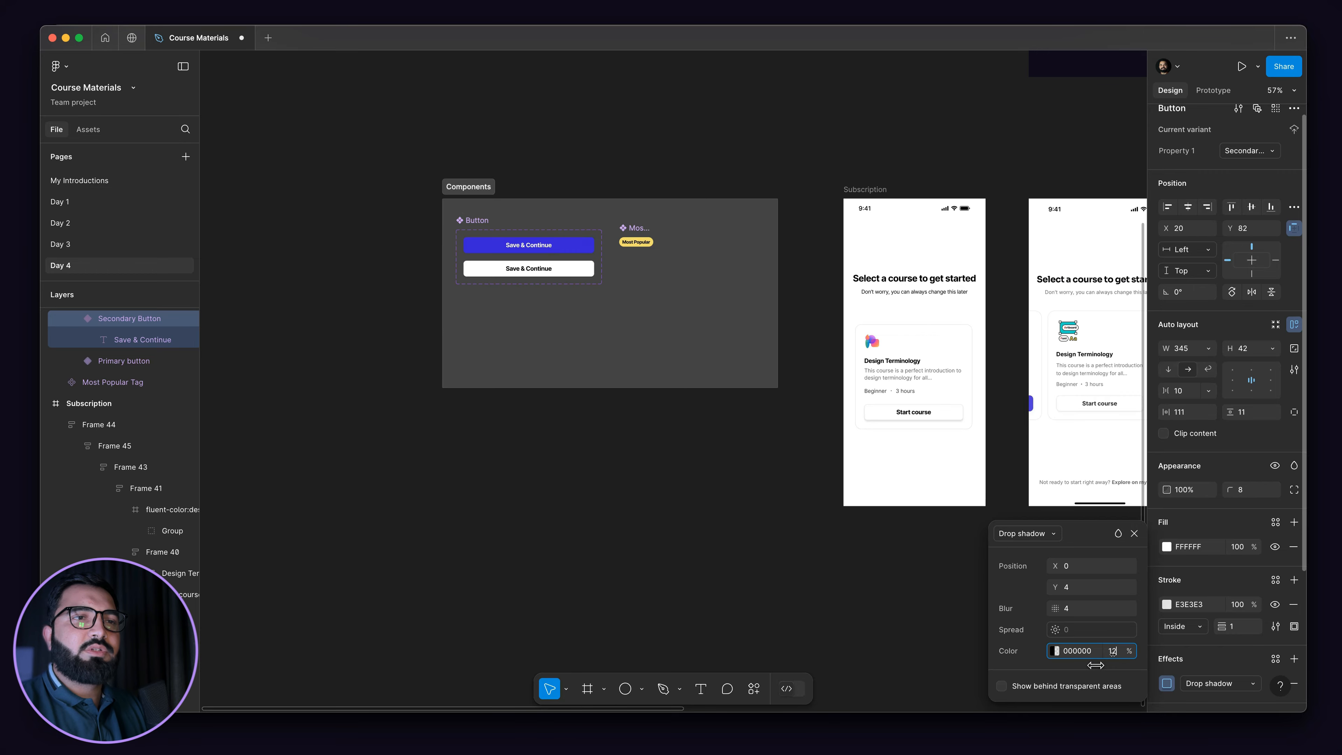
{"action": "left_click", "coordinate": [644, 501]}
- Compare the course card and its button shadow with the card in the reference design
{"action": "scroll", "coordinate": [936, 410], "scroll_direction": "up", "scroll_amount": 5}
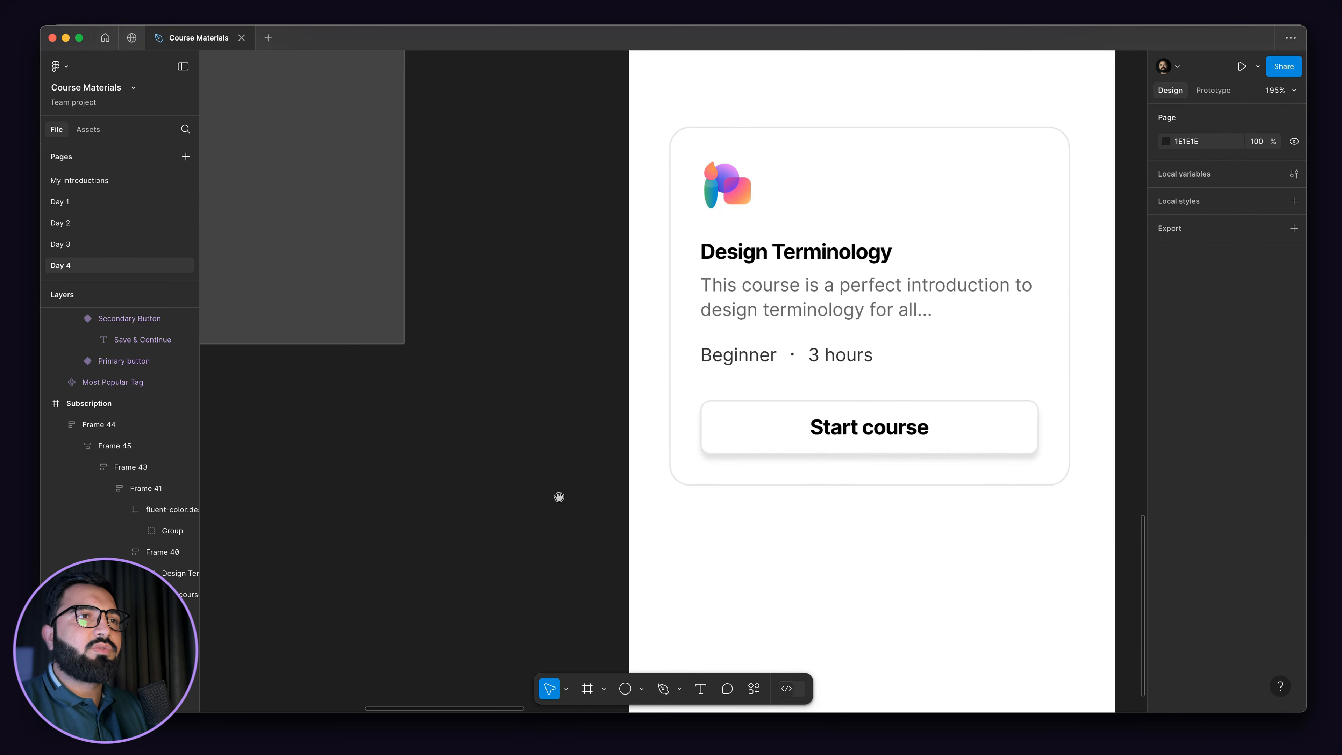
{"action": "left_click_drag", "start_coordinate": [558, 497], "coordinate": [373, 396]}
{"action": "left_click", "coordinate": [812, 349]}
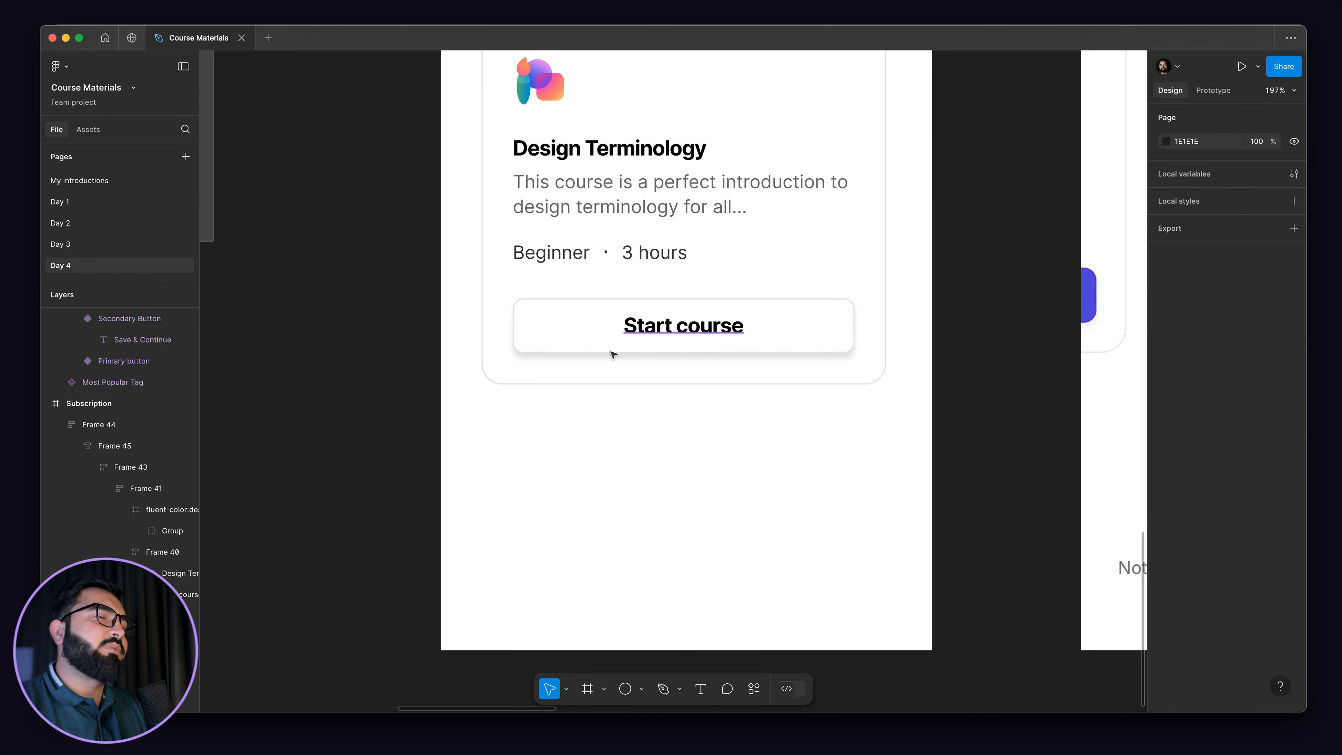
{"action": "scroll", "coordinate": [524, 486], "scroll_direction": "down", "scroll_amount": 10}
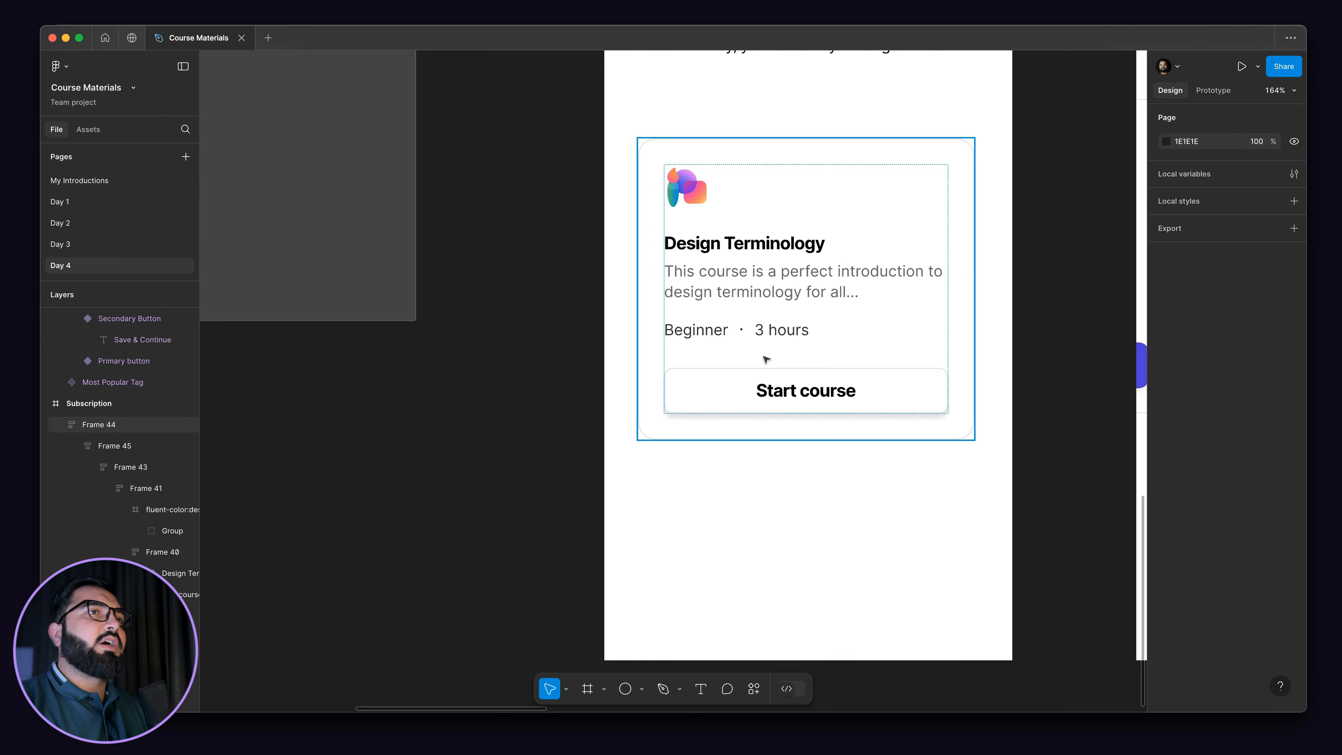
{"action": "scroll", "coordinate": [839, 321], "scroll_direction": "up", "scroll_amount": 8}
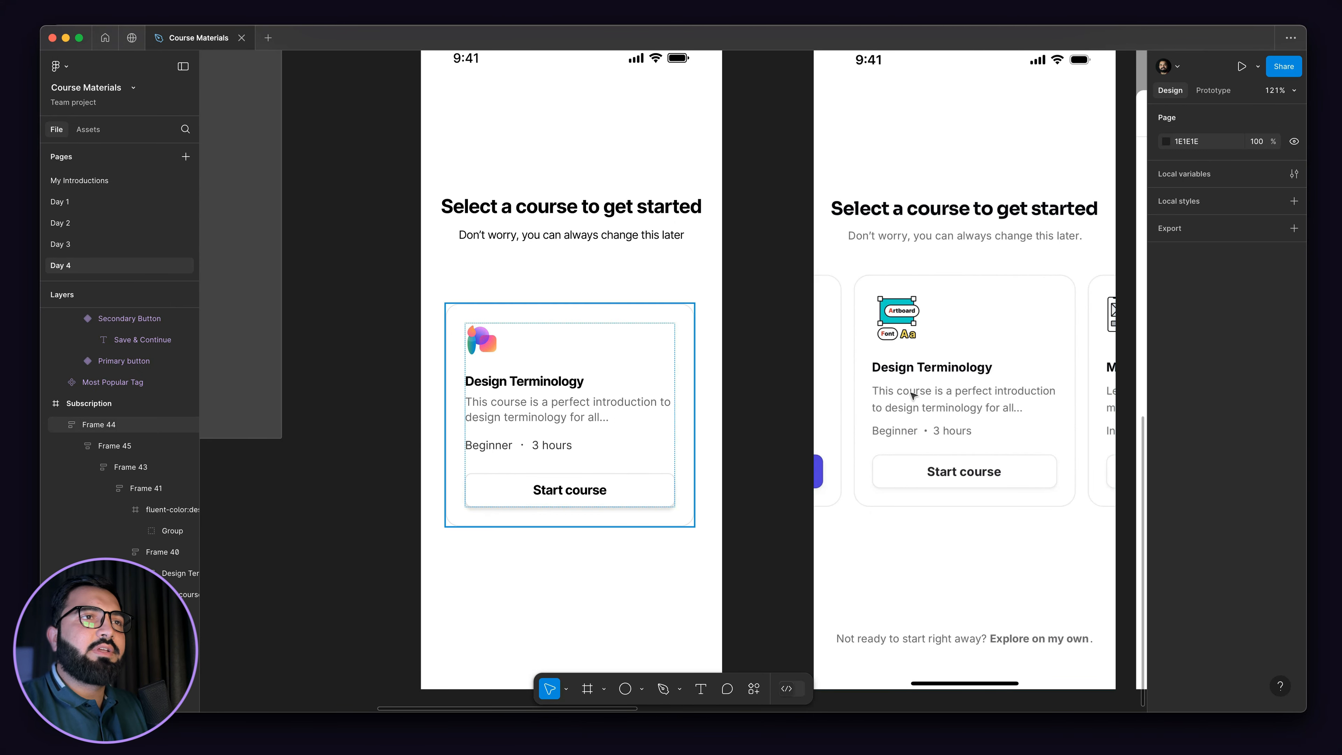
{"action": "scroll", "coordinate": [1003, 336], "scroll_direction": "right", "scroll_amount": 3}
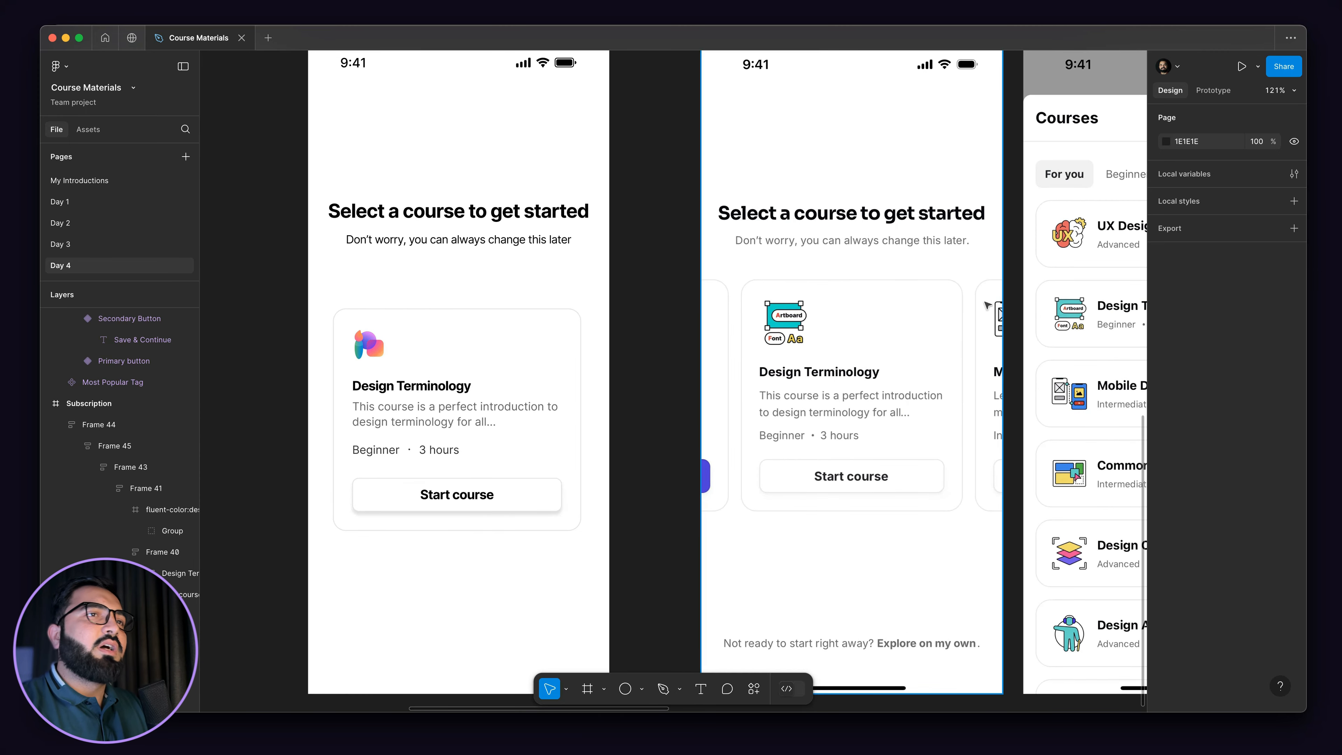
{"action": "scroll", "coordinate": [557, 428], "scroll_direction": "down", "scroll_amount": 4}
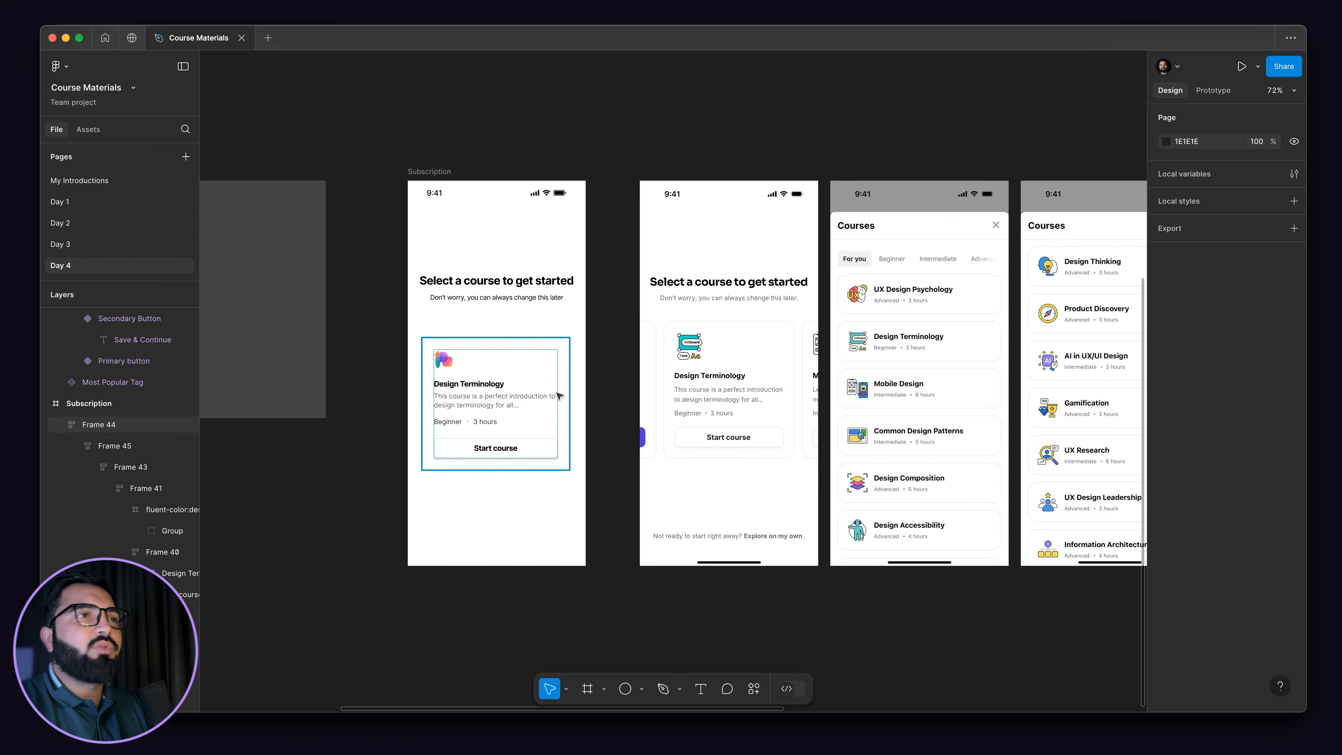
- Move the Subscription frame left on the canvas to widen the gap to the reference screens
{"action": "left_click", "coordinate": [447, 419]}
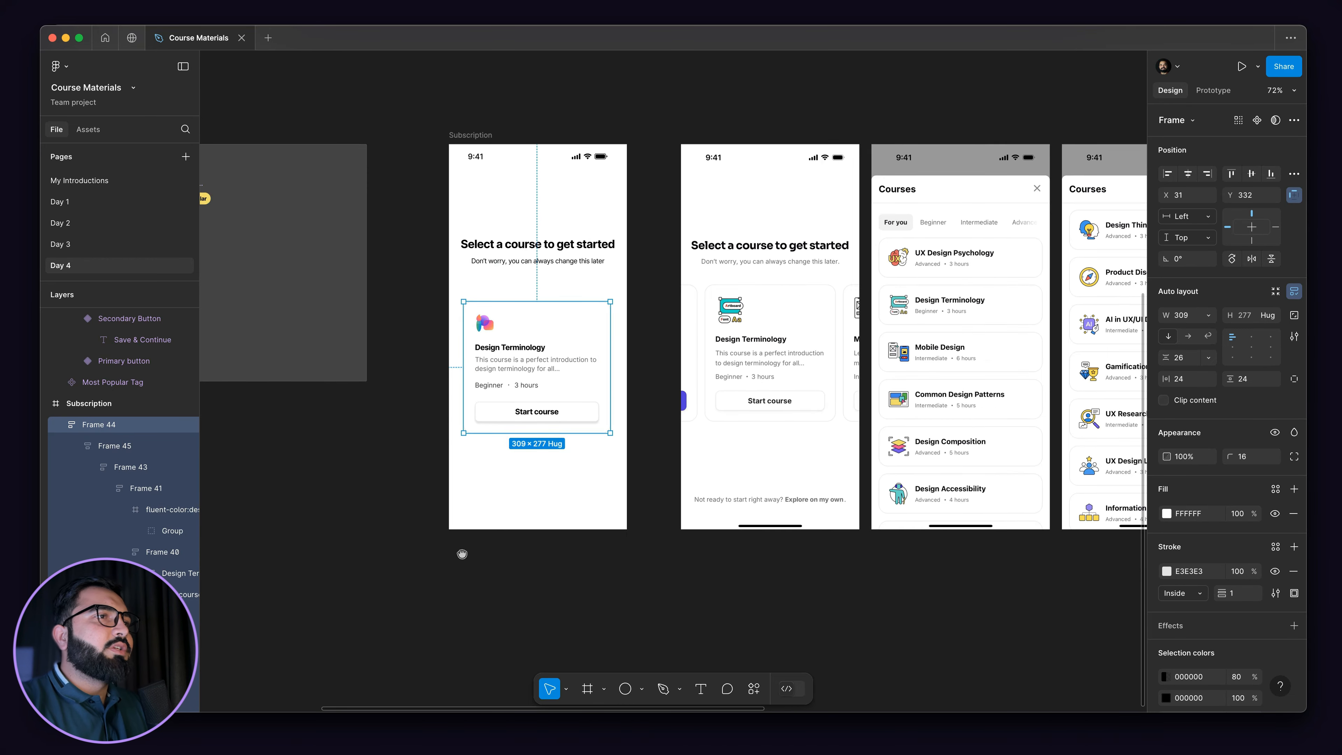
{"action": "scroll", "coordinate": [458, 554], "scroll_direction": "down", "scroll_amount": 2}
{"action": "scroll", "coordinate": [458, 554], "scroll_direction": "left", "scroll_amount": 3}
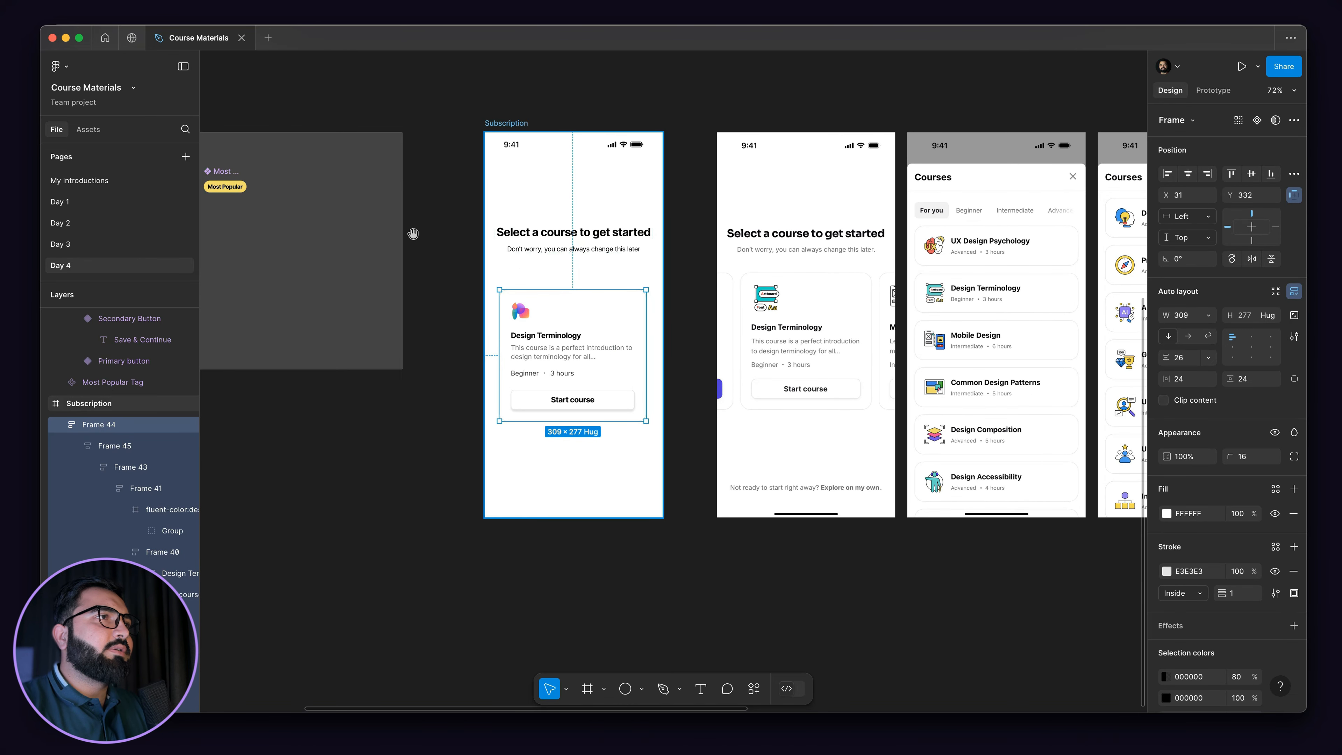
{"action": "scroll", "coordinate": [560, 281], "scroll_direction": "left", "scroll_amount": 3}
{"action": "scroll", "coordinate": [561, 280], "scroll_direction": "up", "scroll_amount": 1}
{"action": "scroll", "coordinate": [563, 277], "scroll_direction": "down", "scroll_amount": 3, "text": "ctrl"}
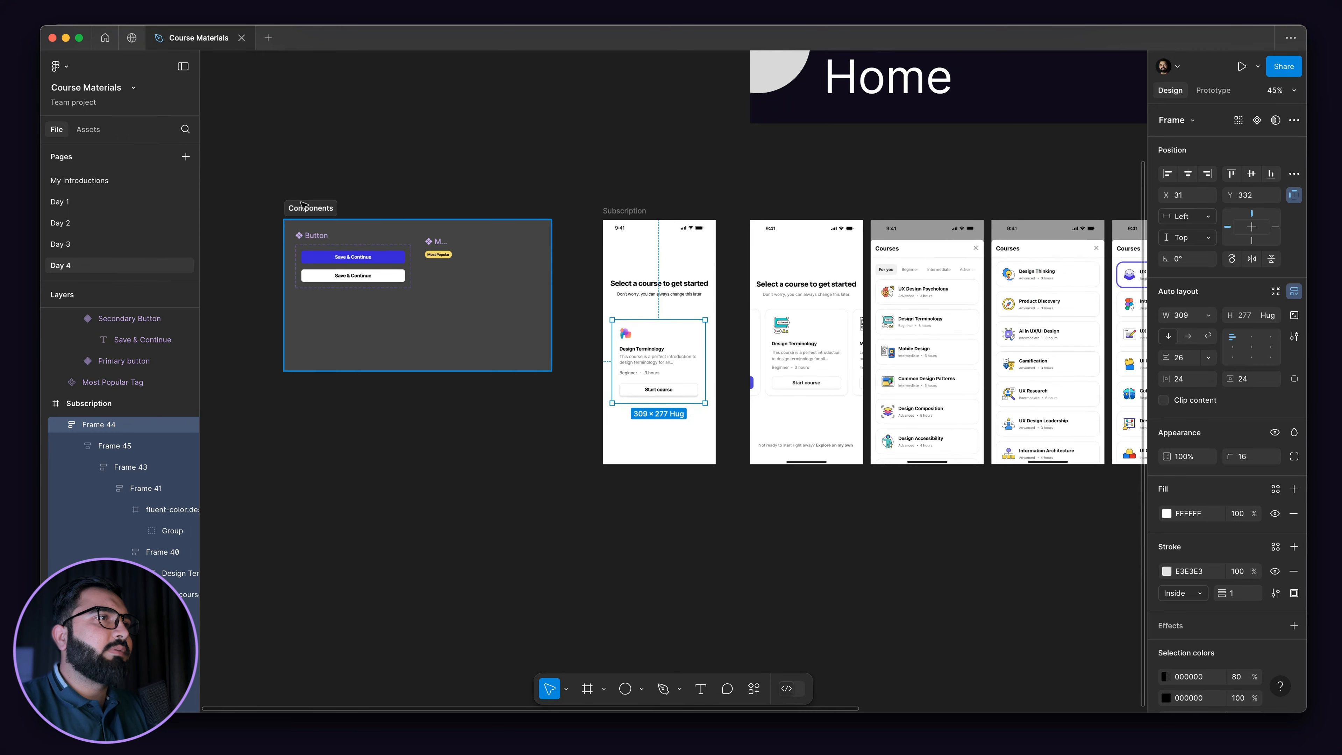
{"action": "left_click", "coordinate": [228, 208]}
{"action": "left_click_drag", "start_coordinate": [614, 212], "coordinate": [561, 214]}
- Try to duplicate the course card within the Subscription screen, placing the copy to the right of the original
{"action": "left_click", "coordinate": [578, 355]}
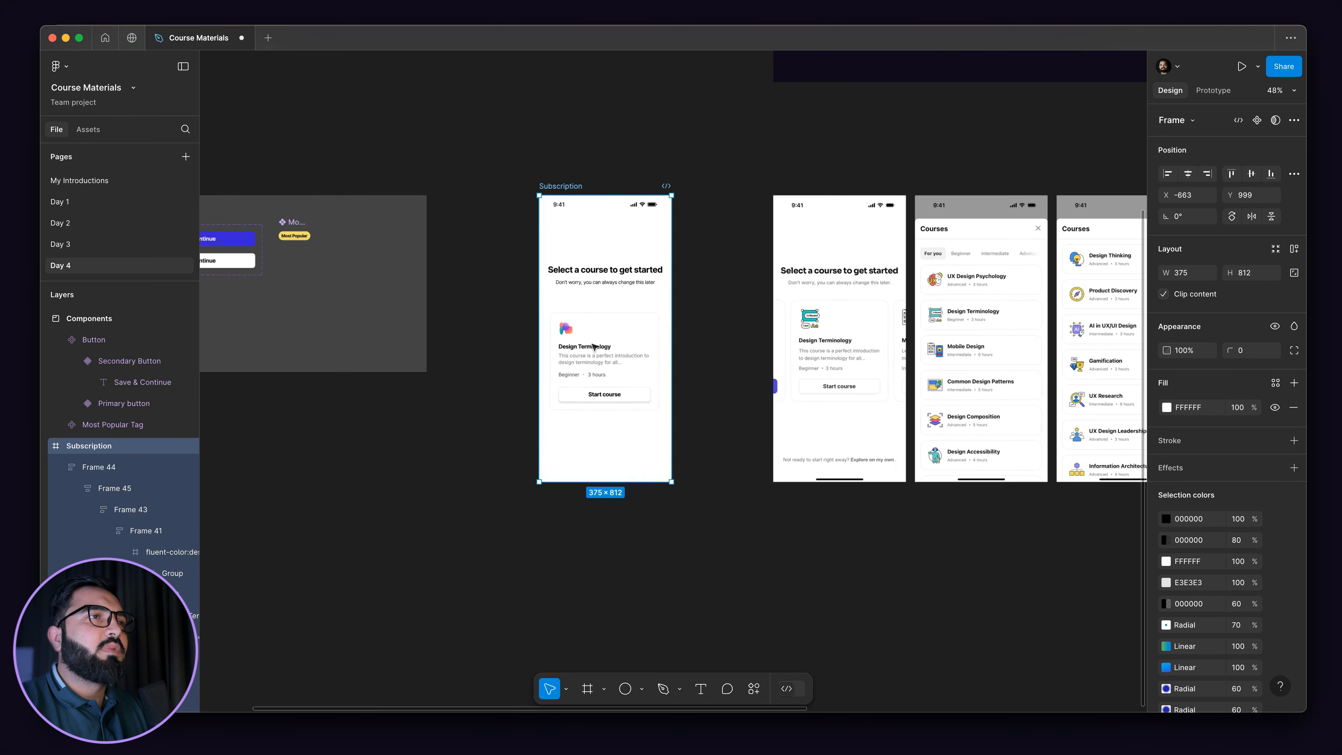
{"action": "scroll", "coordinate": [578, 355], "scroll_direction": "up", "scroll_amount": 3, "text": "ctrl"}
{"action": "left_click_drag", "start_coordinate": [556, 350], "coordinate": [517, 341], "text": "alt"}
{"action": "scroll", "coordinate": [663, 347], "scroll_direction": "up", "scroll_amount": 2, "text": "ctrl"}
{"action": "scroll", "coordinate": [663, 347], "scroll_direction": "up", "scroll_amount": 5, "text": "ctrl"}
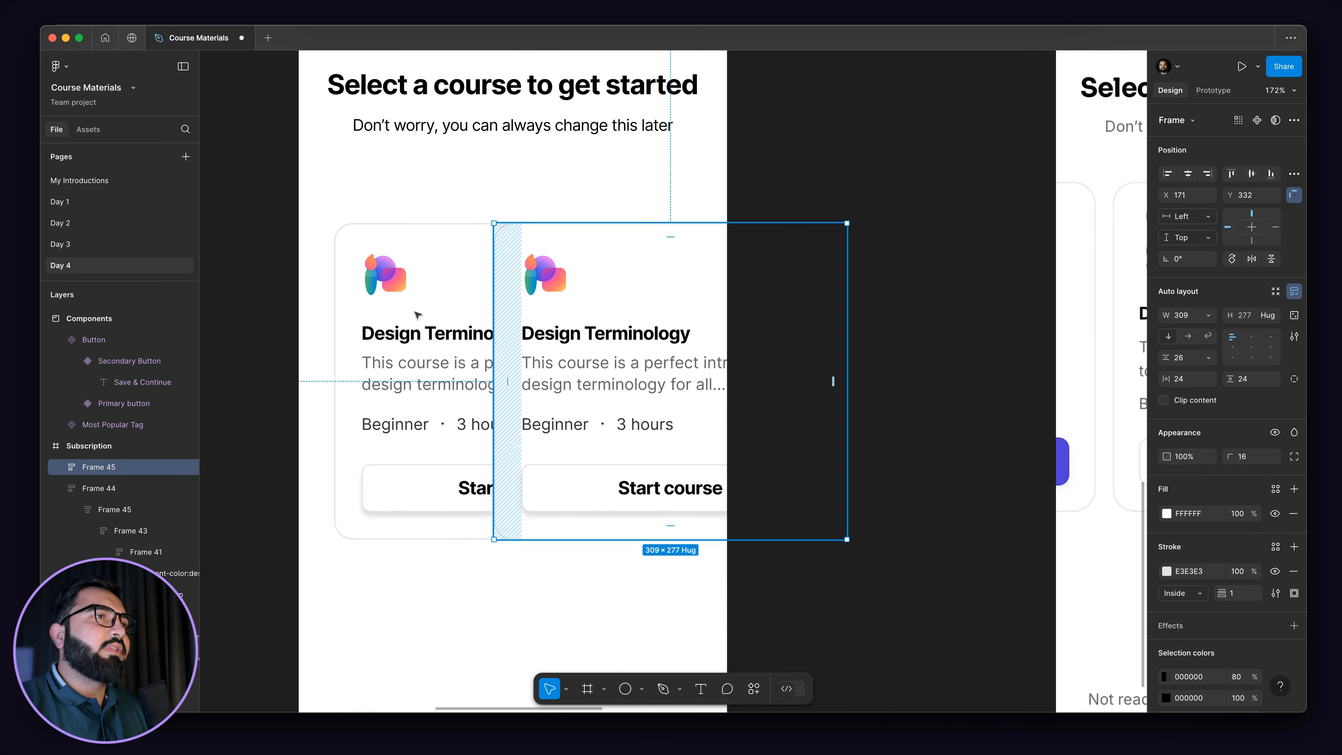
- Undo the duplication of the course card and clear the selection
{"action": "key", "text": "super+z"}
{"action": "scroll", "coordinate": [465, 288], "scroll_direction": "down", "scroll_amount": 1, "text": "ctrl"}
{"action": "key", "text": "super+z"}
{"action": "scroll", "coordinate": [488, 295], "scroll_direction": "down", "scroll_amount": 4, "text": "ctrl"}
{"action": "left_click", "coordinate": [735, 359]}
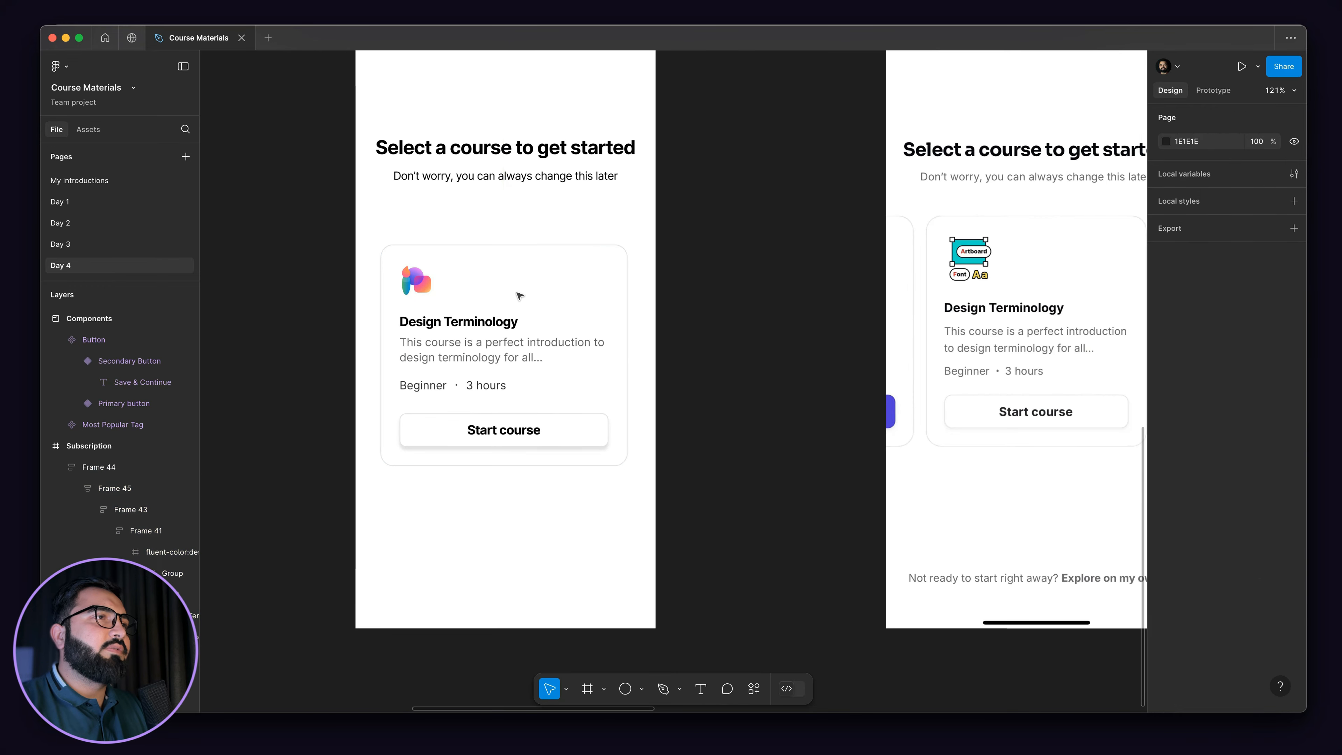
- Rename the course card's layer to "Course Design Terminology" and duplicate the card in place
{"action": "left_click", "coordinate": [500, 353]}
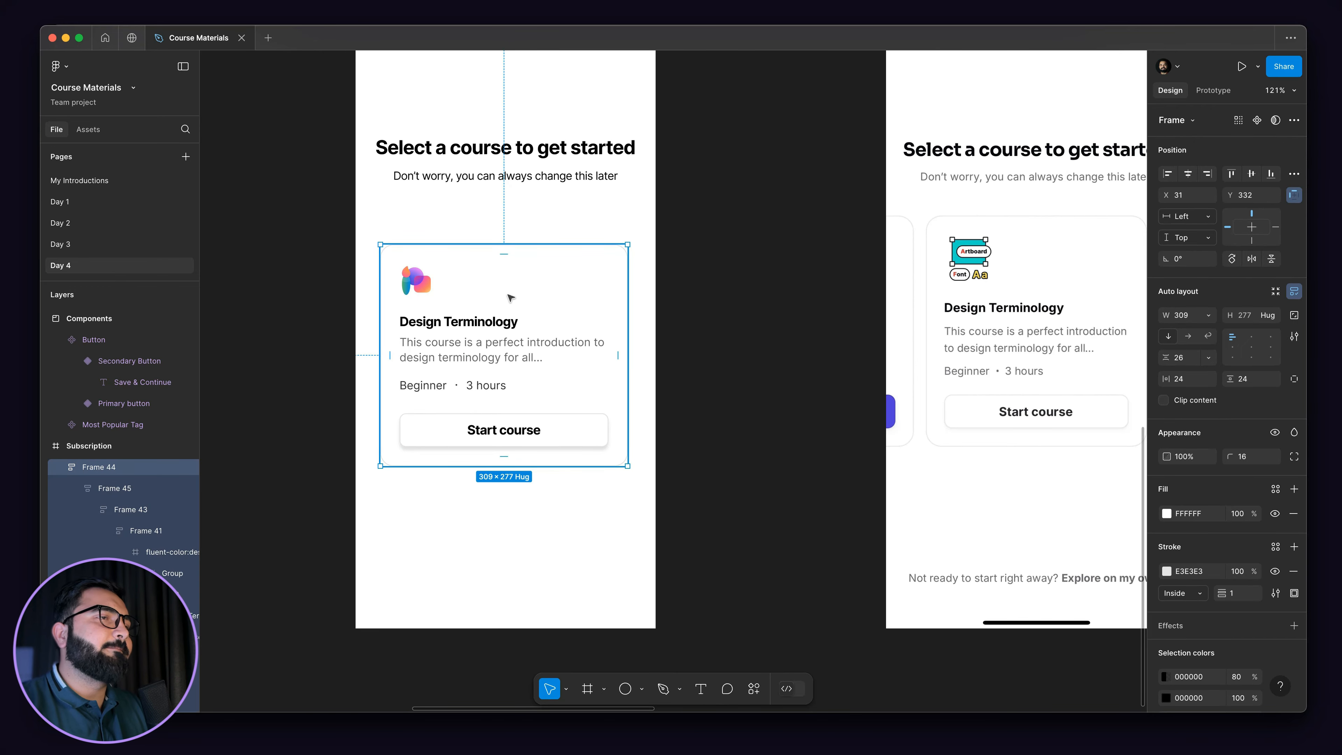
{"action": "double_click", "coordinate": [94, 467]}
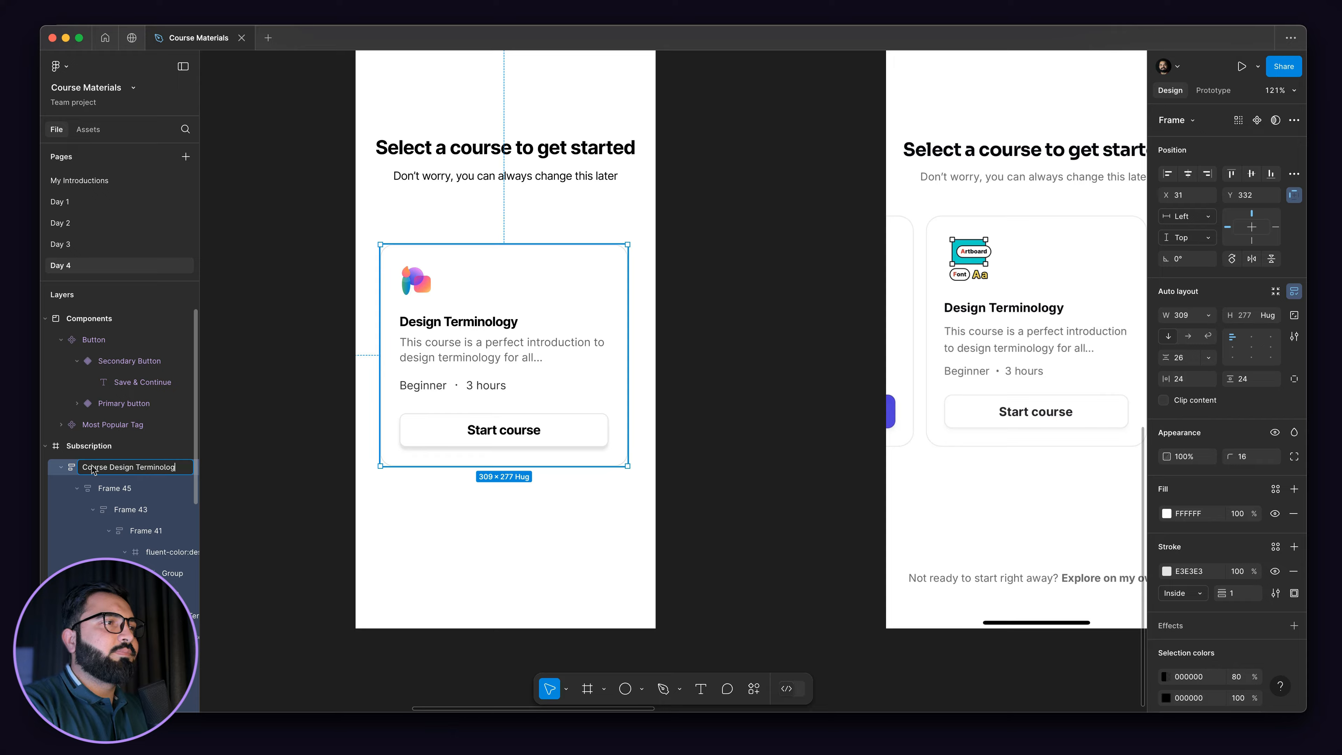
{"action": "key", "text": "Return"}
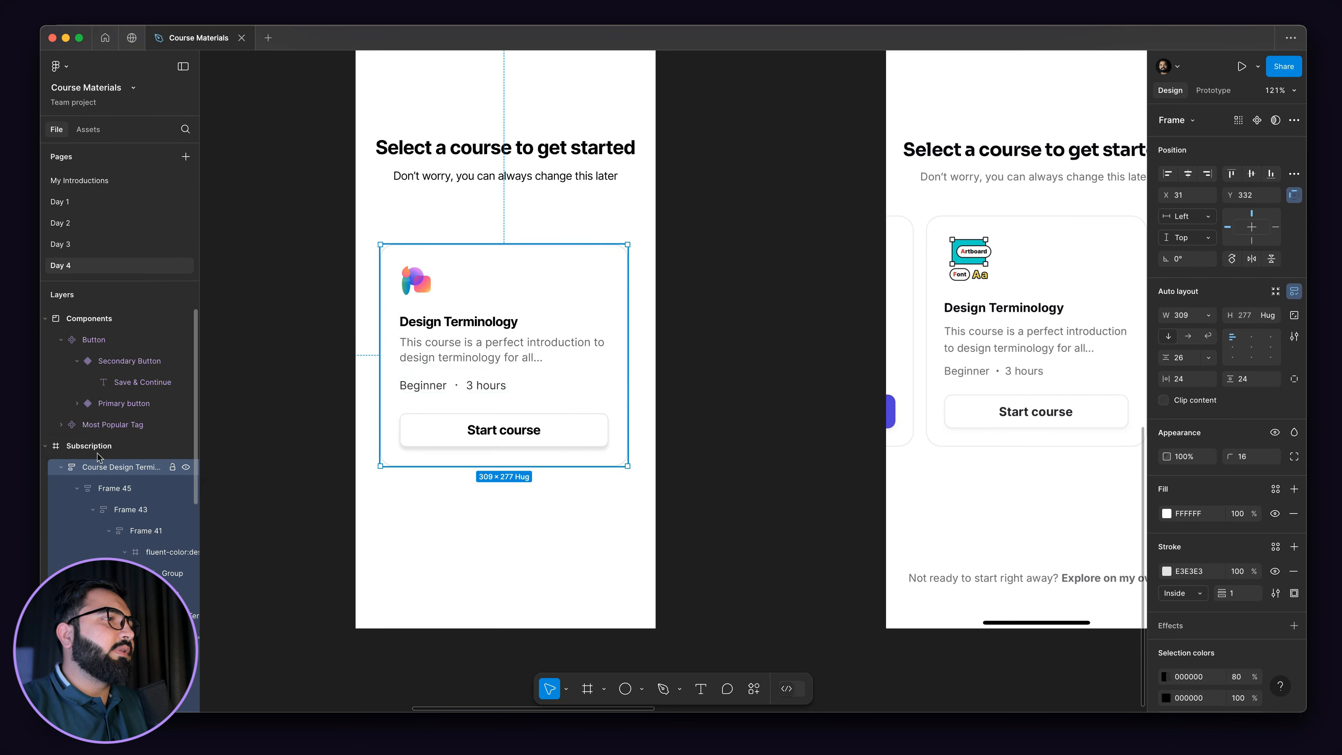
{"action": "scroll", "coordinate": [103, 481], "scroll_direction": "down", "scroll_amount": 10}
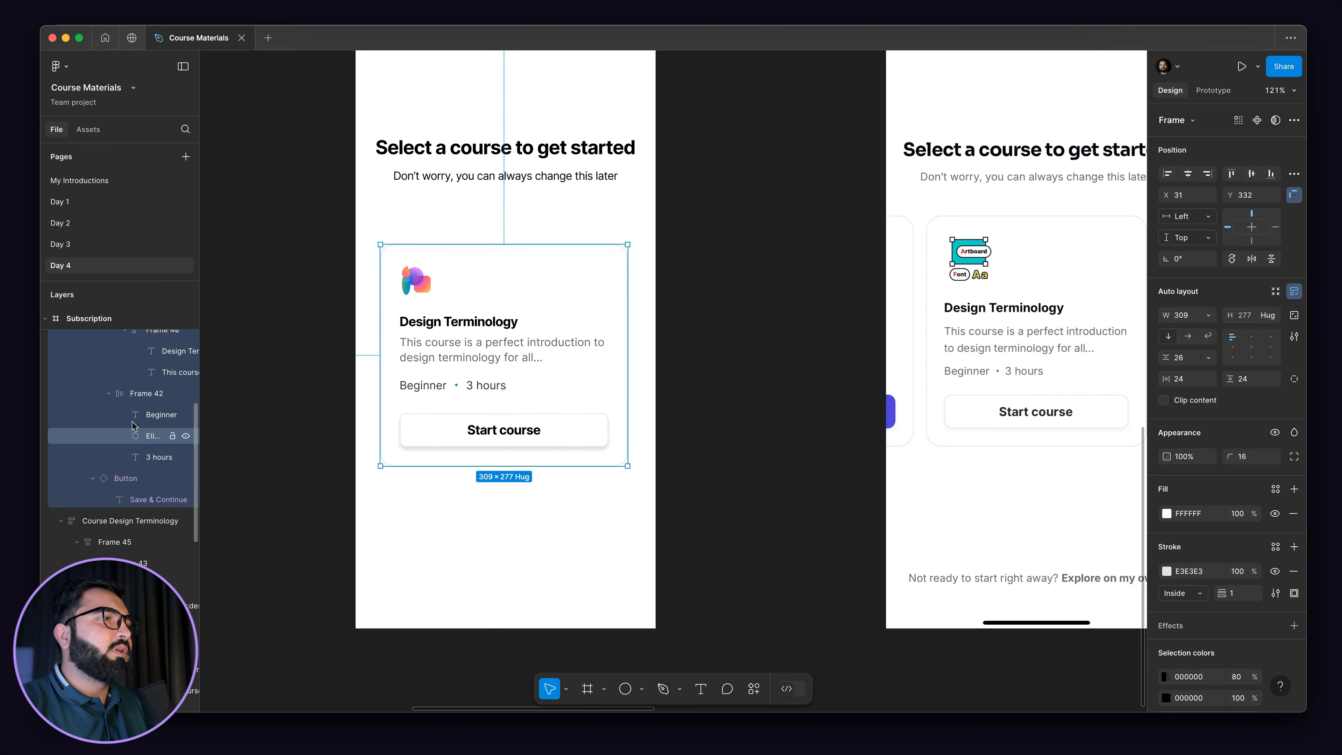
{"action": "scroll", "coordinate": [111, 500], "scroll_direction": "up", "scroll_amount": 10}
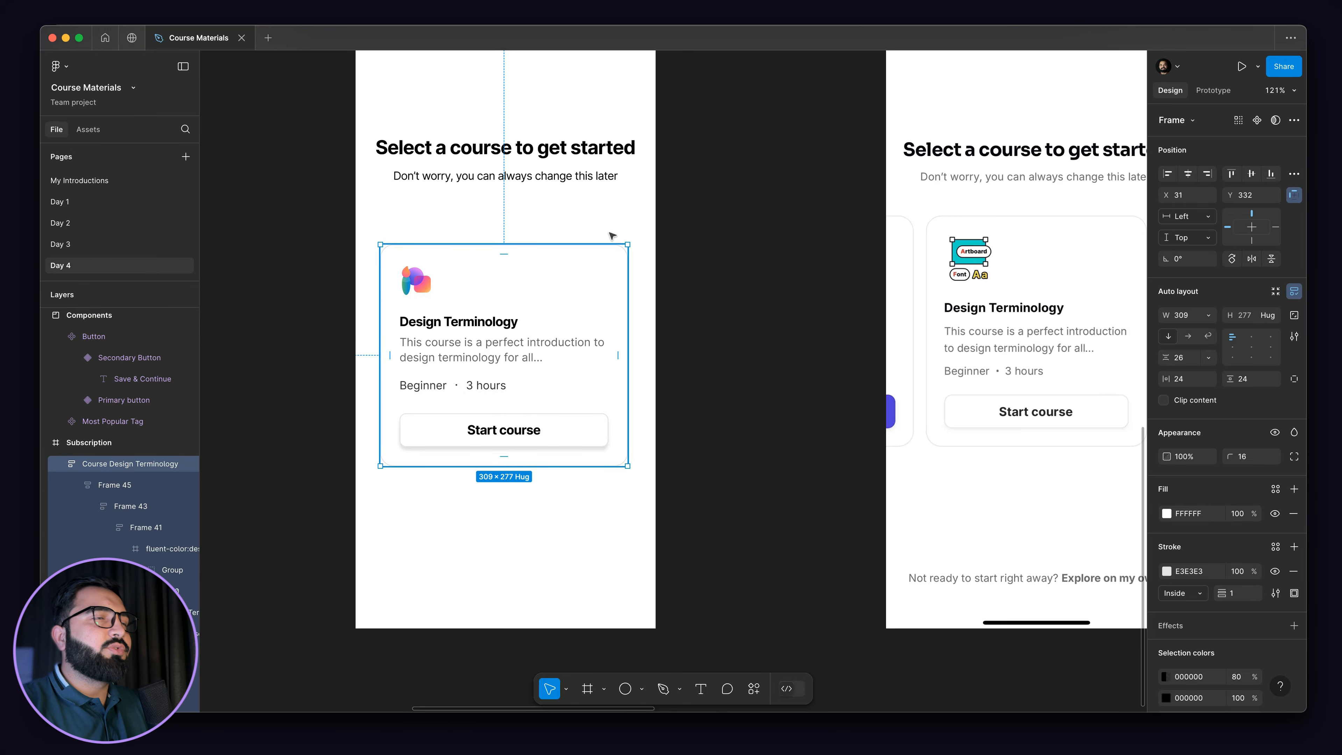
- Move the duplicated course card right to X 356, leaving a 16 px gap beside the original card
{"action": "left_click", "coordinate": [705, 306]}
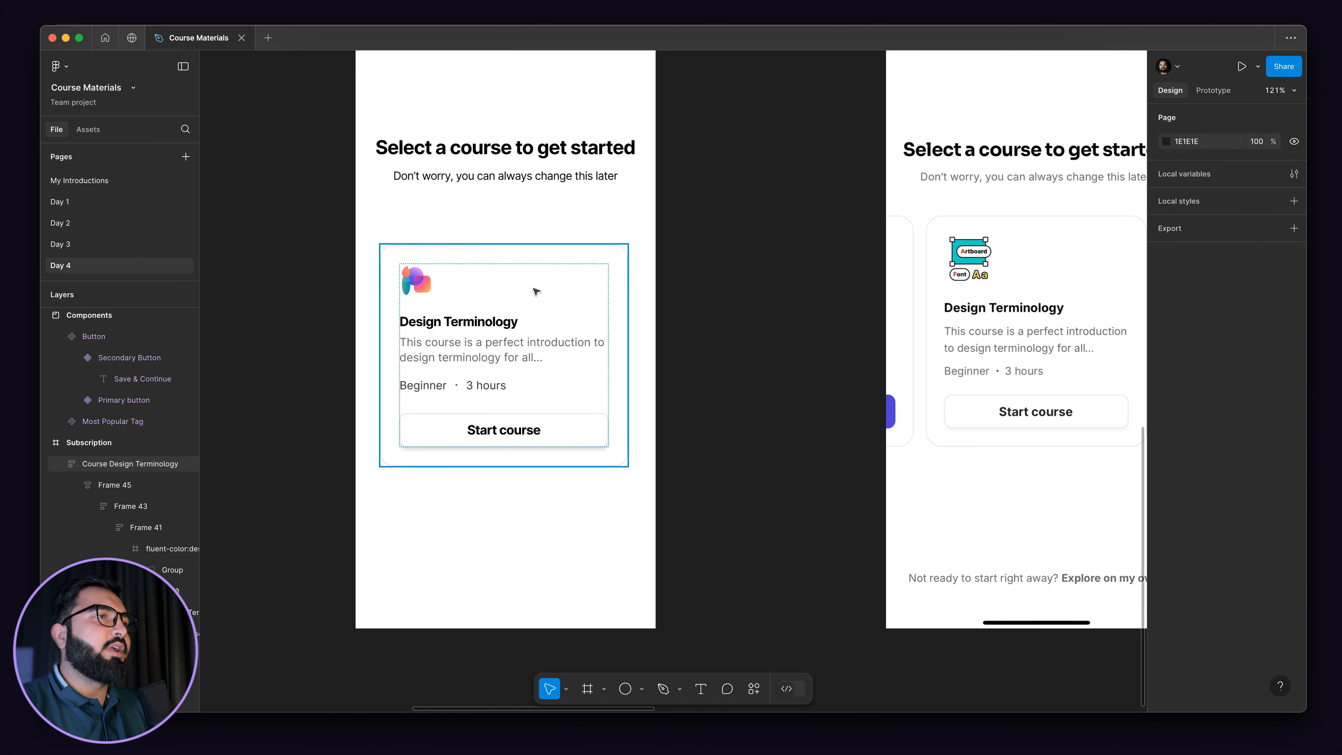
{"action": "left_click", "coordinate": [536, 292]}
{"action": "left_click", "coordinate": [708, 281]}
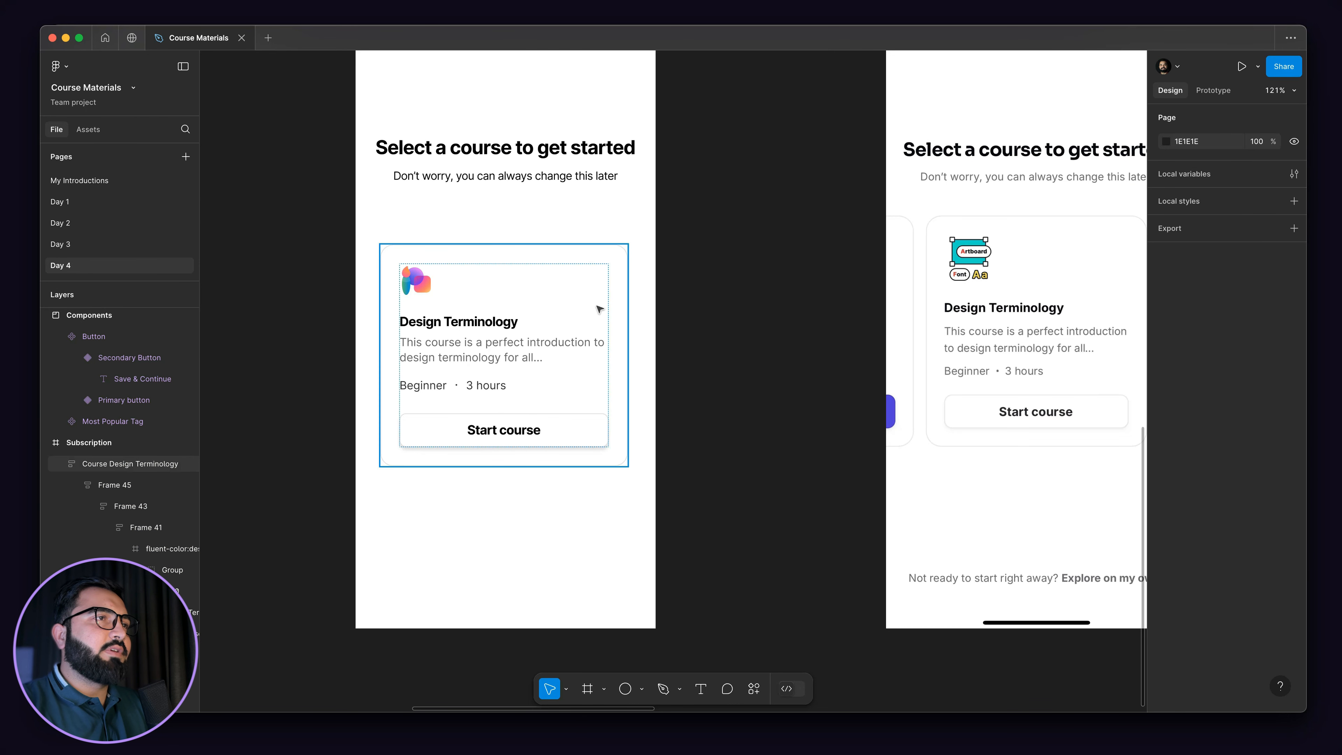
{"action": "left_click", "coordinate": [599, 309]}
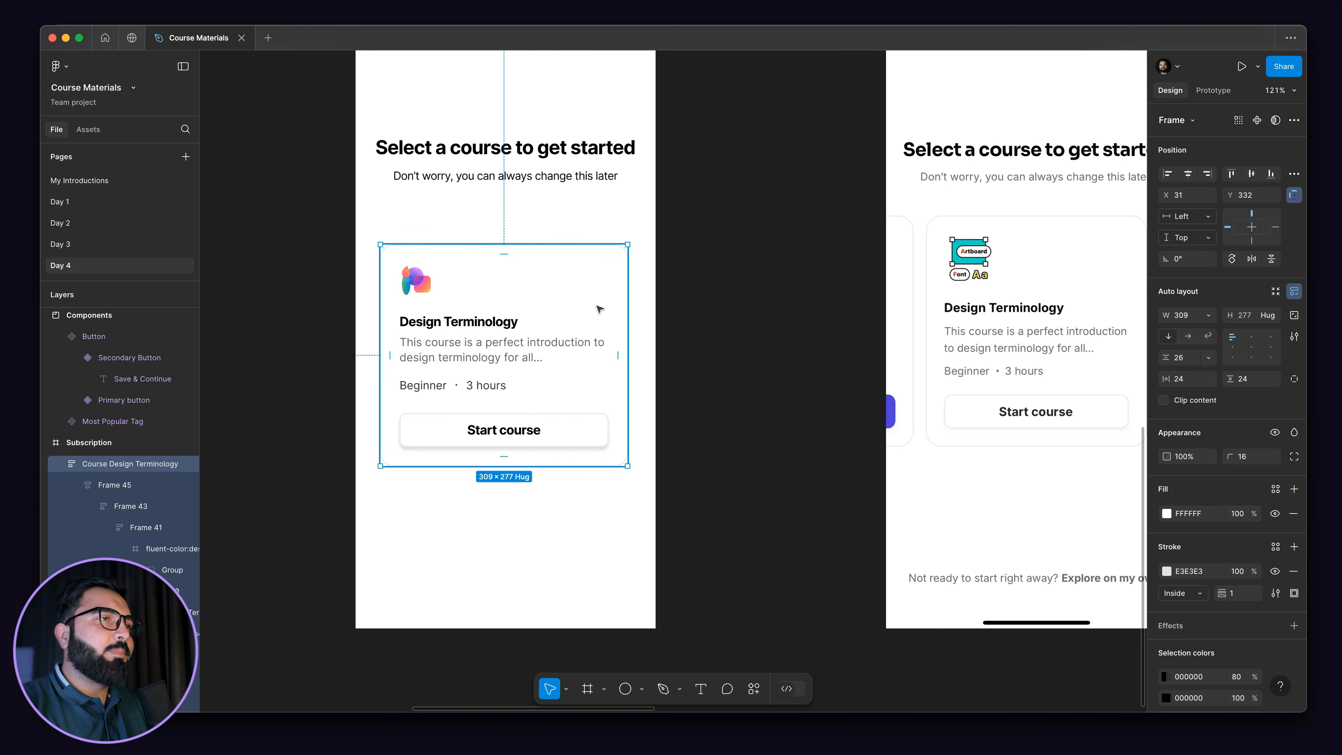
{"action": "key", "text": "Right"}
{"action": "key", "text": "Right"}
{"action": "key", "text": "Right"}
{"action": "key", "text": "Right"}
{"action": "key", "text": "Right"}
{"action": "key", "text": "Right"}
{"action": "key", "text": "Right"}
{"action": "key", "text": "Right"}
{"action": "key", "text": "Right"}
{"action": "key", "text": "Right"}
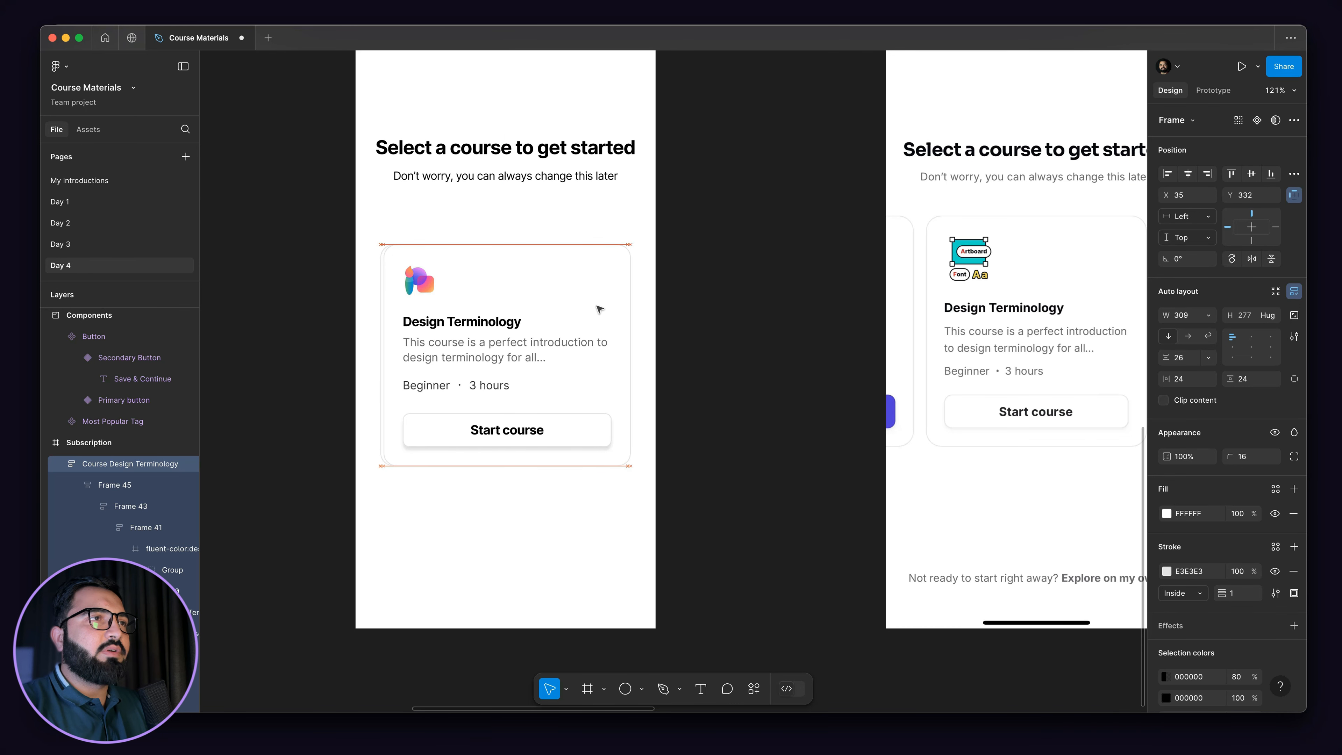
{"action": "key", "text": "Right"}
{"action": "key", "text": "Right"}
{"action": "key", "text": "Right"}
{"action": "key", "text": "Right"}
{"action": "key", "text": "Right"}
{"action": "key", "text": "Right"}
{"action": "key", "text": "Right"}
{"action": "key", "text": "Right"}
{"action": "key", "text": "Right"}
{"action": "key", "text": "Right"}
{"action": "key", "text": "Right"}
{"action": "key", "text": "Right"}
{"action": "key", "text": "Right"}
{"action": "key", "text": "Right"}
{"action": "key", "text": "Right"}
{"action": "key", "text": "Right"}
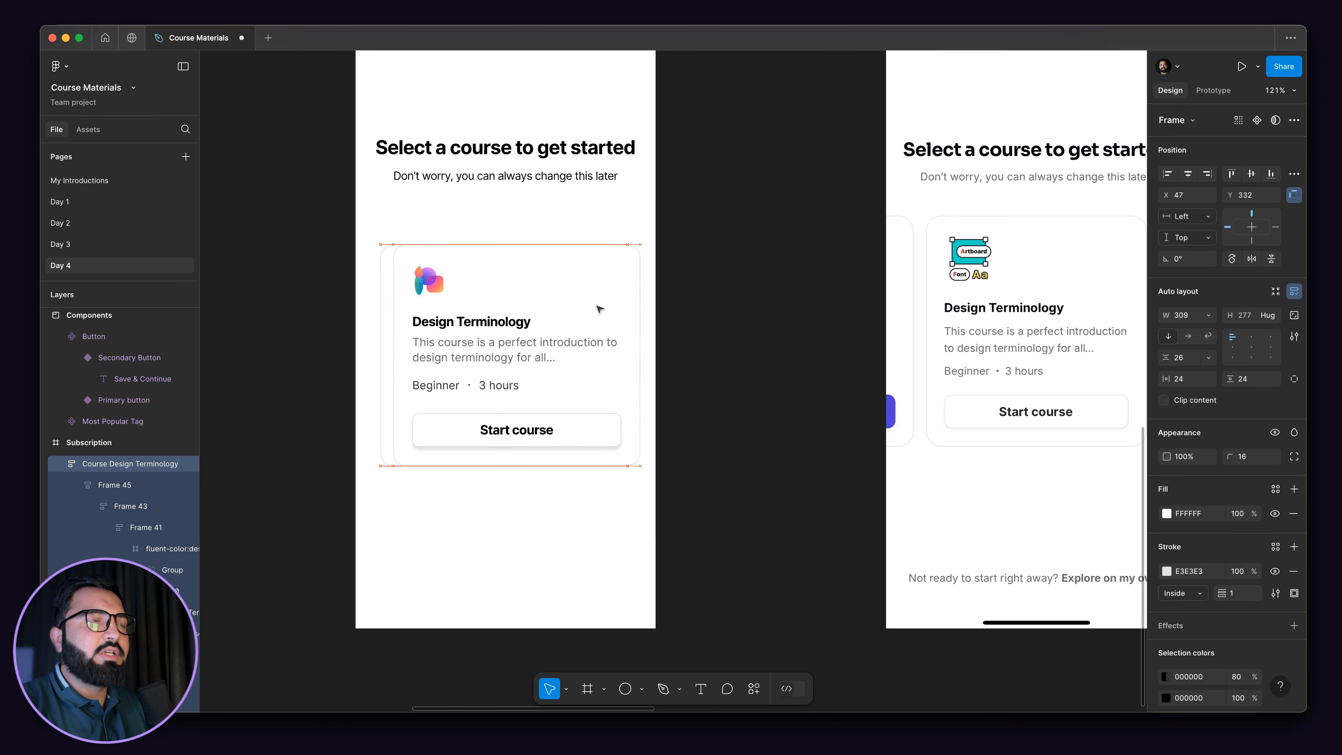
{"action": "key", "text": "Right"}
{"action": "key", "text": "Right"}
{"action": "key", "text": "Right"}
{"action": "key", "text": "Right"}
{"action": "key", "text": "Right"}
{"action": "key", "text": "Right"}
{"action": "key", "text": "Right"}
{"action": "key", "text": "Right"}
{"action": "key", "text": "Right"}
{"action": "key", "text": "Right"}
{"action": "key", "text": "Right"}
{"action": "key", "text": "Right"}
{"action": "key", "text": "Right"}
{"action": "key", "text": "Right"}
{"action": "key", "text": "Right"}
{"action": "key", "text": "Right"}
{"action": "key", "text": "Right"}
{"action": "key", "text": "Right"}
{"action": "key", "text": "Right"}
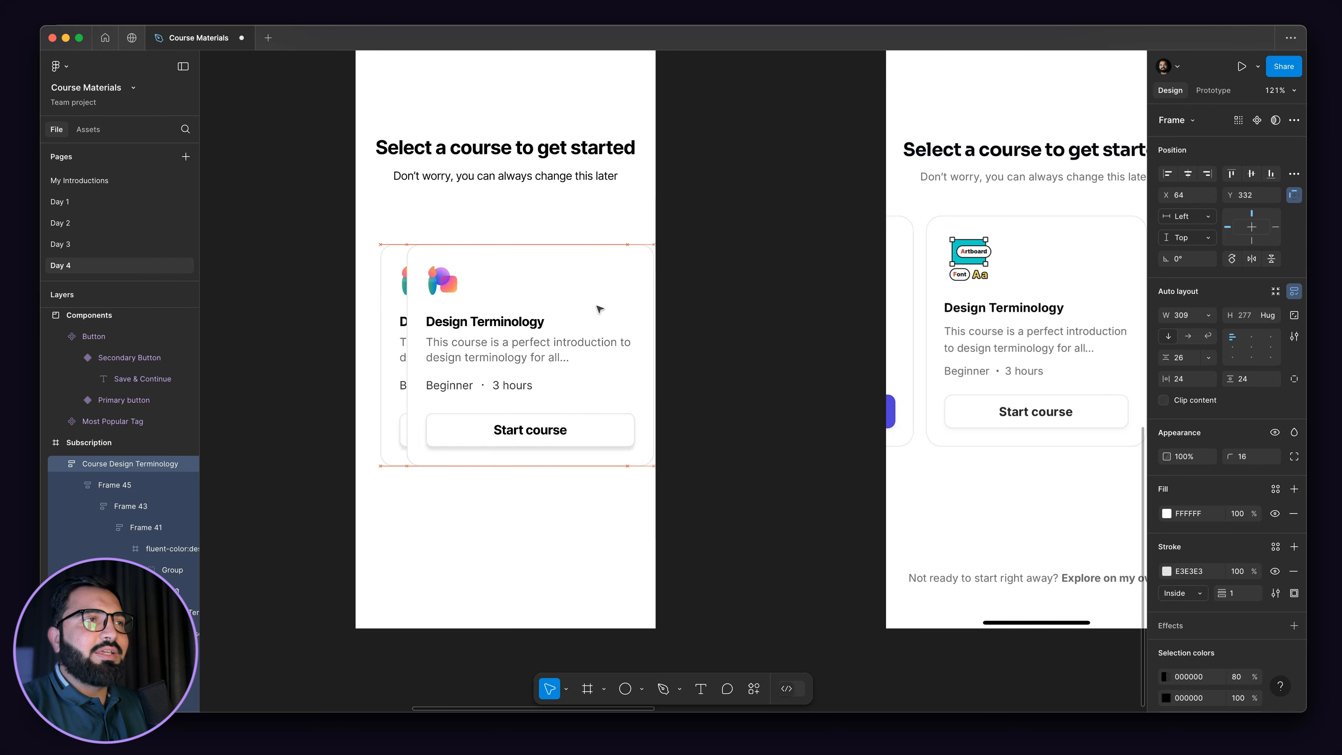
{"action": "key", "text": "Right"}
{"action": "key", "text": "Right"}
{"action": "key", "text": "Right"}
{"action": "key", "text": "Right"}
{"action": "key", "text": "Right"}
{"action": "key", "text": "Right"}
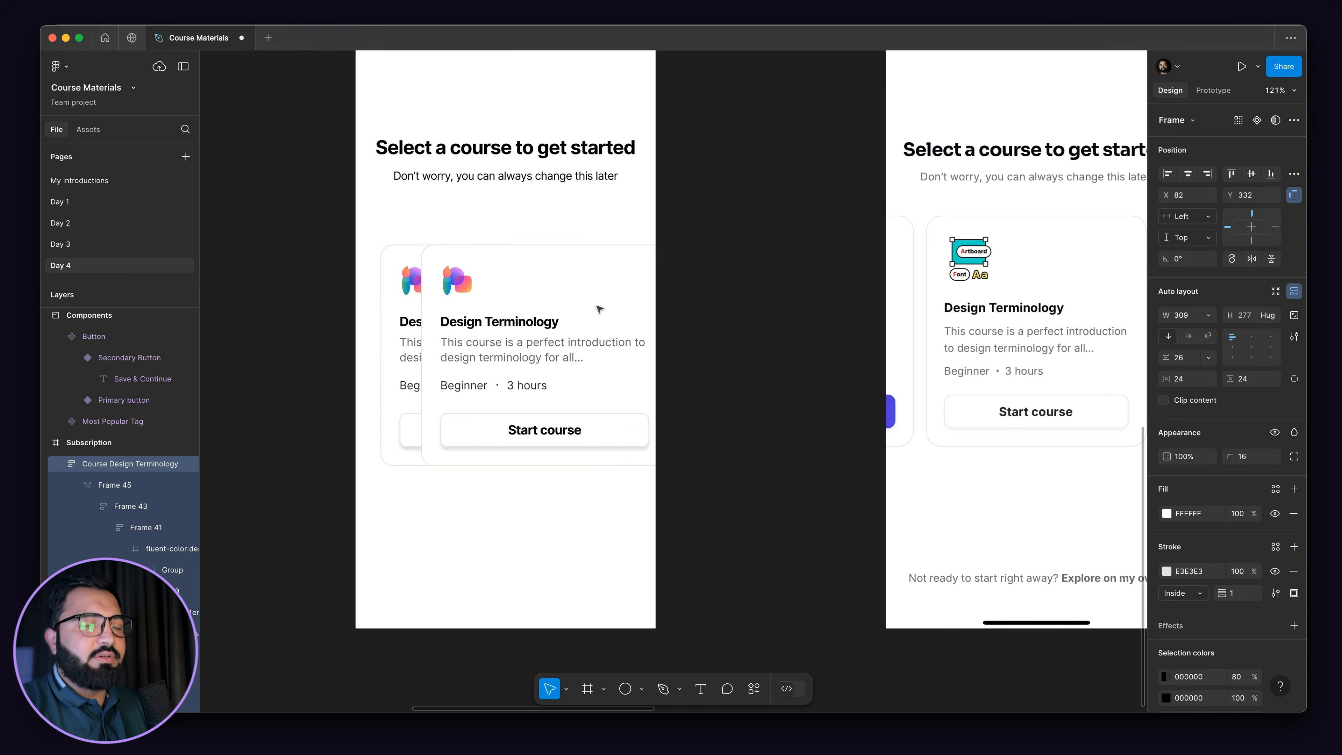
{"action": "key", "text": "Right"}
{"action": "key", "text": "Right"}
{"action": "key", "text": "Right"}
{"action": "key", "text": "Right"}
{"action": "key", "text": "Right"}
{"action": "key", "text": "Right"}
{"action": "key", "text": "Right"}
{"action": "key", "text": "Right"}
{"action": "key", "text": "Right"}
{"action": "key", "text": "Right"}
{"action": "key", "text": "Right"}
{"action": "key", "text": "Right"}
{"action": "key", "text": "Right"}
{"action": "key", "text": "Right"}
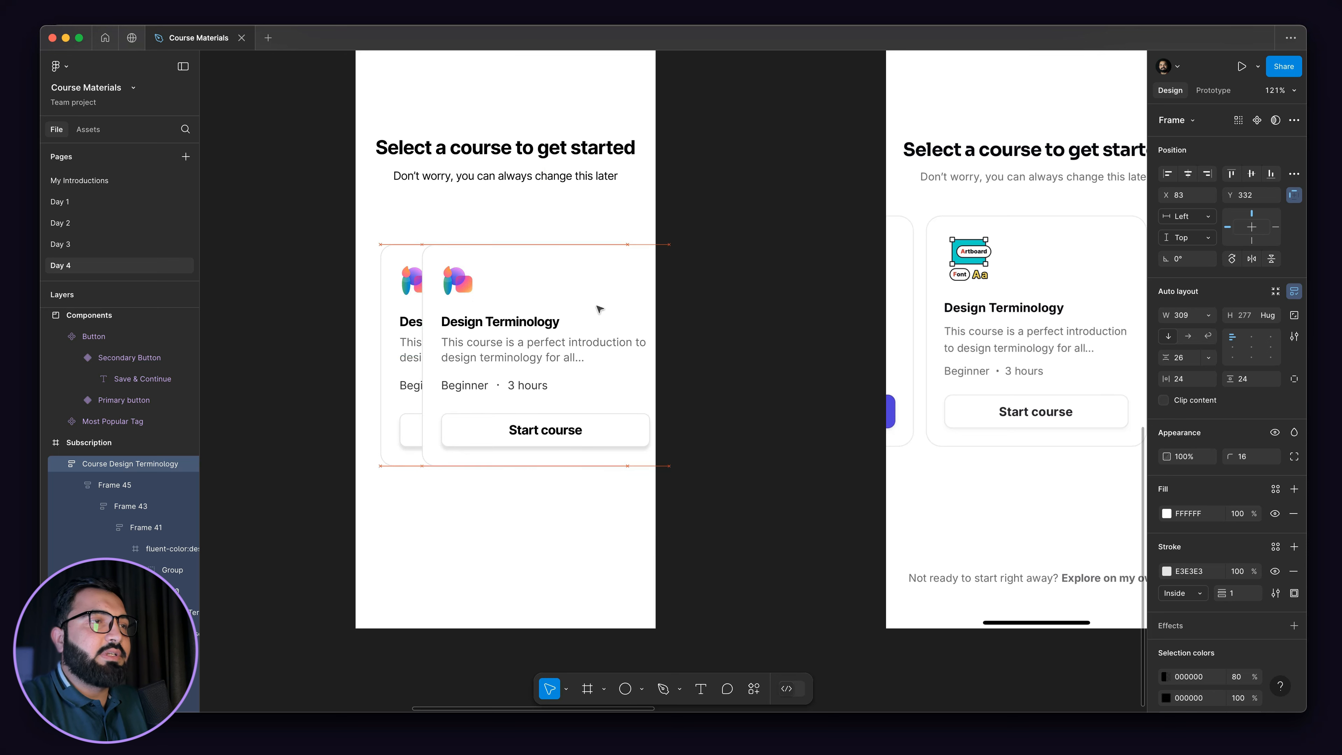
{"action": "key", "text": "Right"}
{"action": "key", "text": "Right"}
{"action": "key", "text": "Right"}
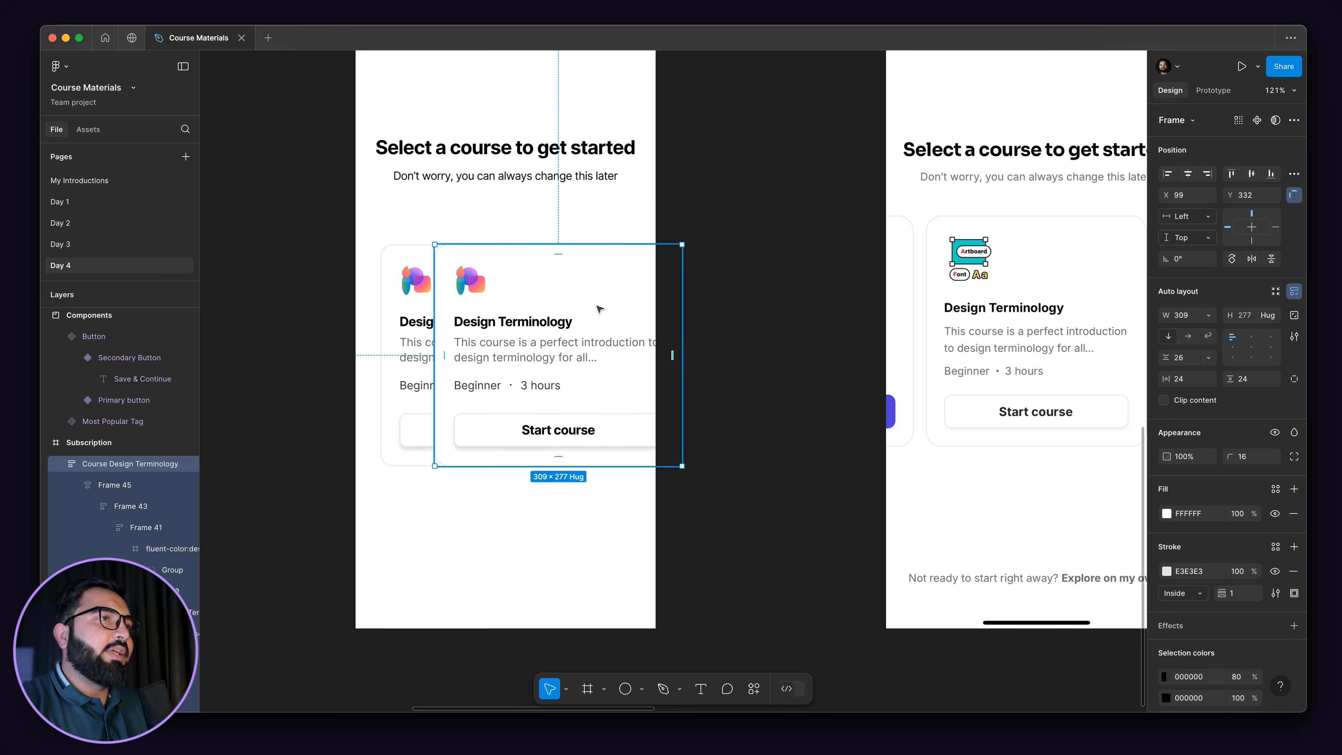
{"action": "key", "text": "shift+Right"}
{"action": "key", "text": "shift+Right"}
{"action": "key", "text": "shift+Right"}
{"action": "key", "text": "shift+Right"}
{"action": "key", "text": "shift+Right"}
{"action": "key", "text": "shift+Right"}
{"action": "key", "text": "shift+Right"}
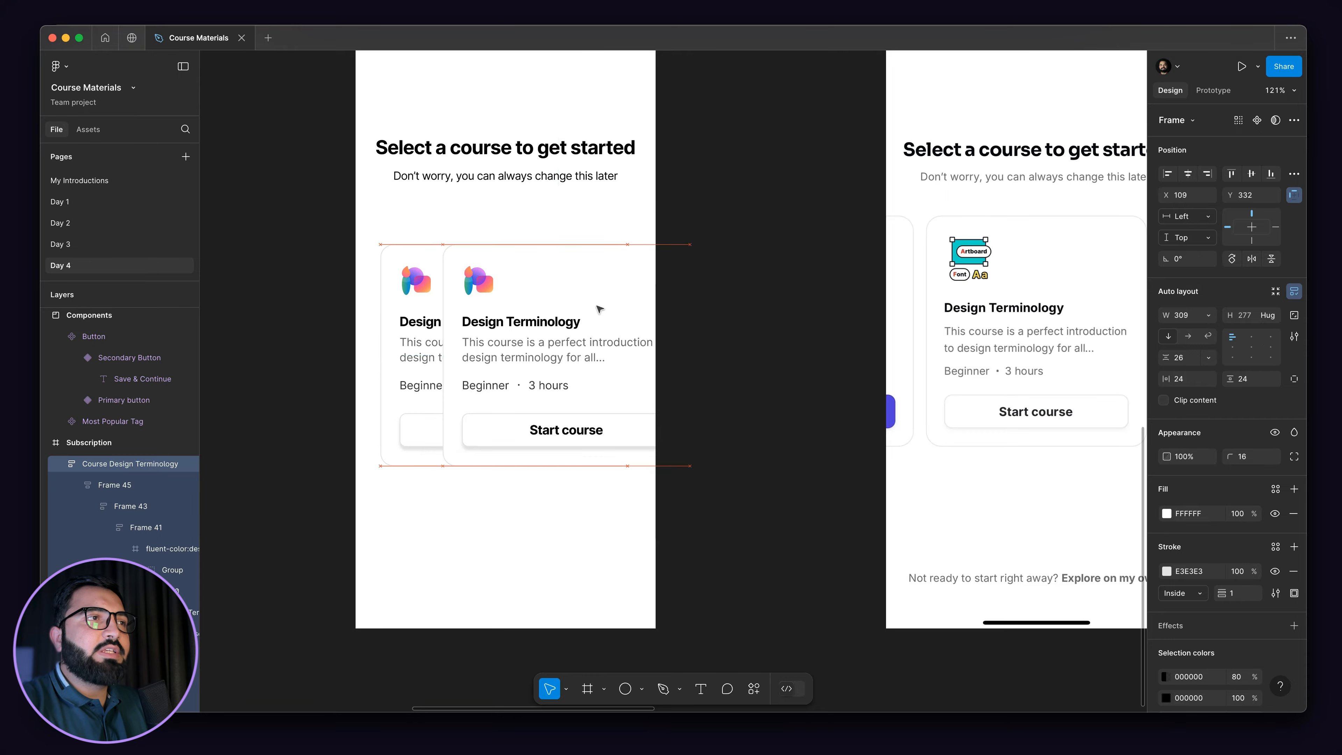
{"action": "key", "text": "shift+Right"}
{"action": "key", "text": "shift+Right"}
{"action": "key", "text": "shift+Right"}
{"action": "key", "text": "shift+Right"}
{"action": "key", "text": "shift+Right"}
{"action": "key", "text": "shift+Right"}
{"action": "key", "text": "shift+Right"}
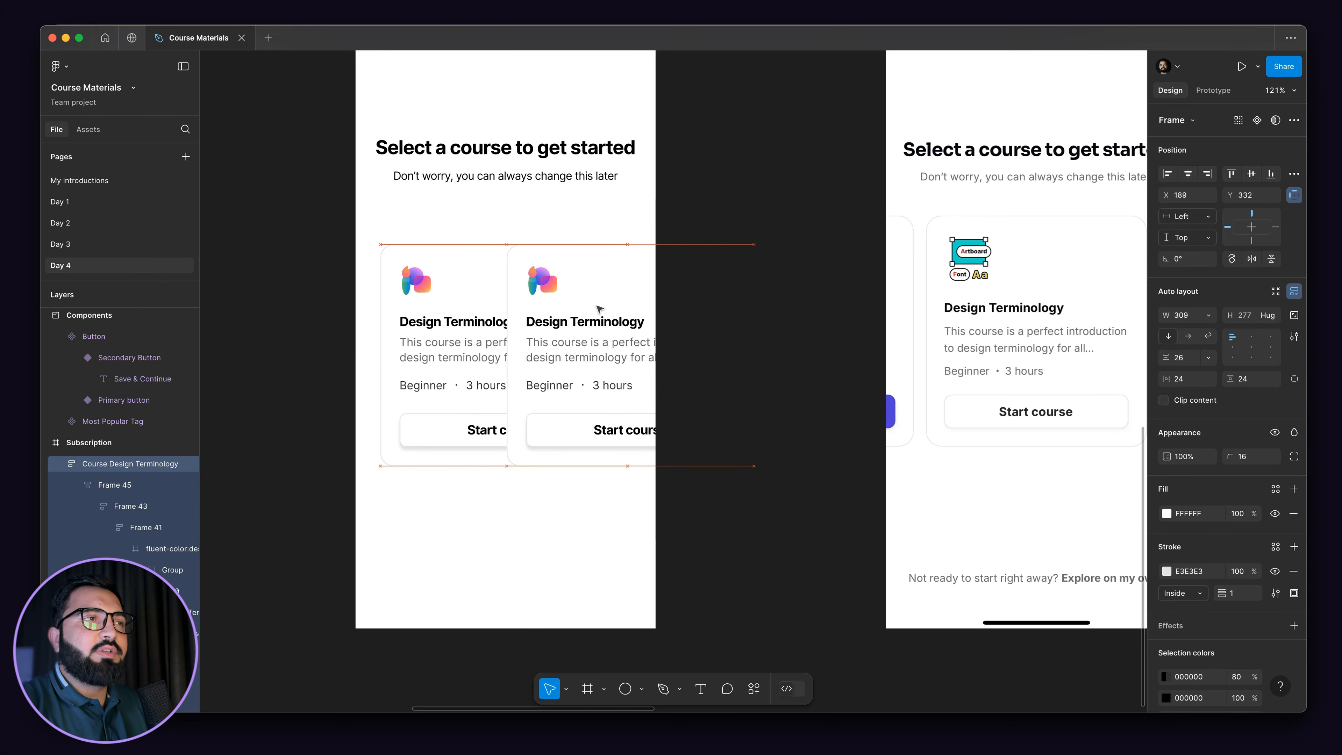
{"action": "key", "text": "shift+Right"}
{"action": "key", "text": "shift+Right"}
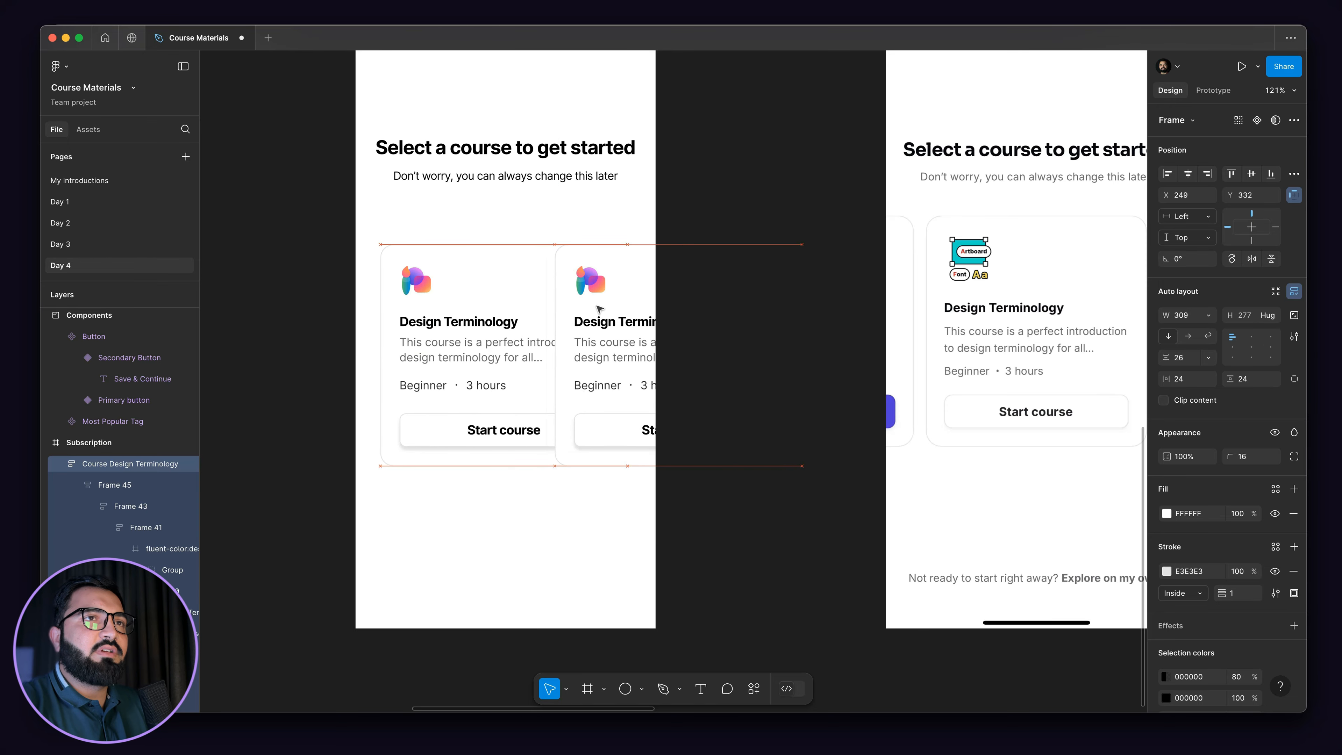
{"action": "key", "text": "shift+Right"}
{"action": "key", "text": "shift+Right"}
{"action": "key", "text": "shift+Right"}
{"action": "key", "text": "shift+Right"}
{"action": "key", "text": "shift+Right"}
{"action": "key", "text": "shift+Right"}
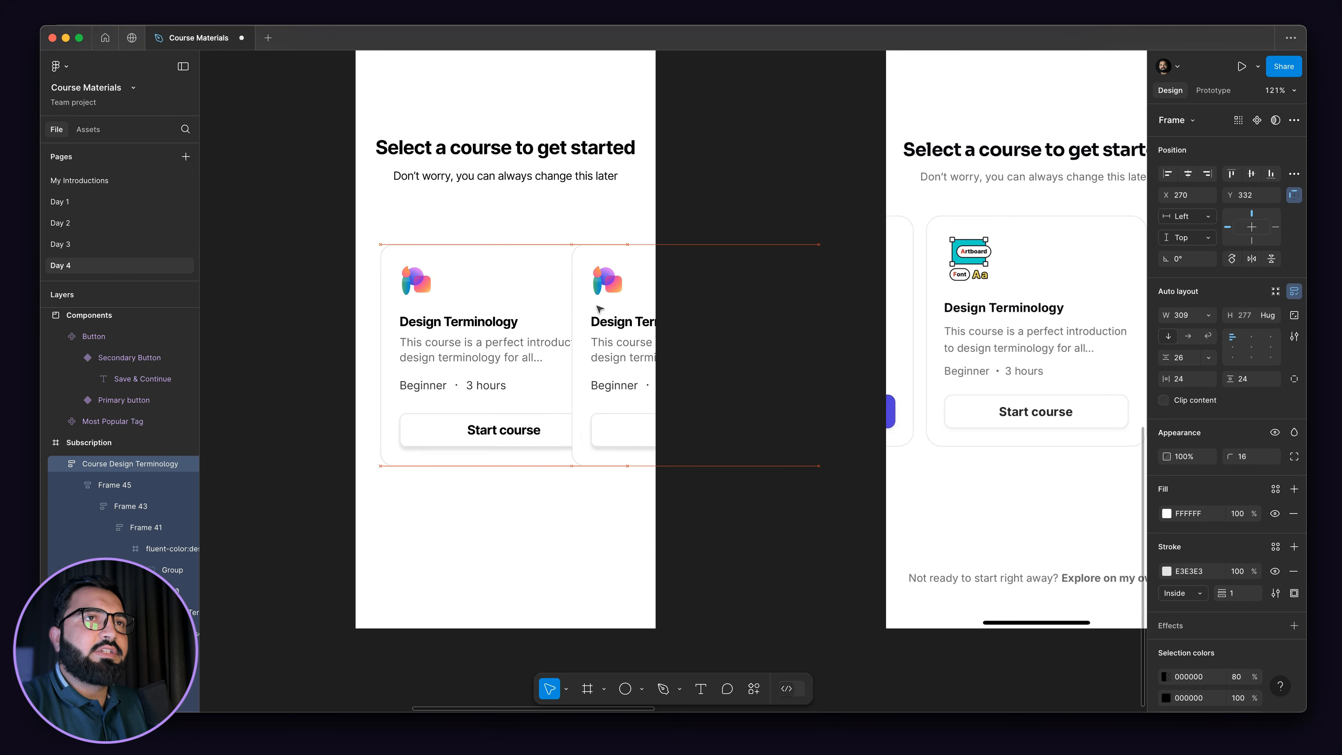
{"action": "key", "text": "shift+Right"}
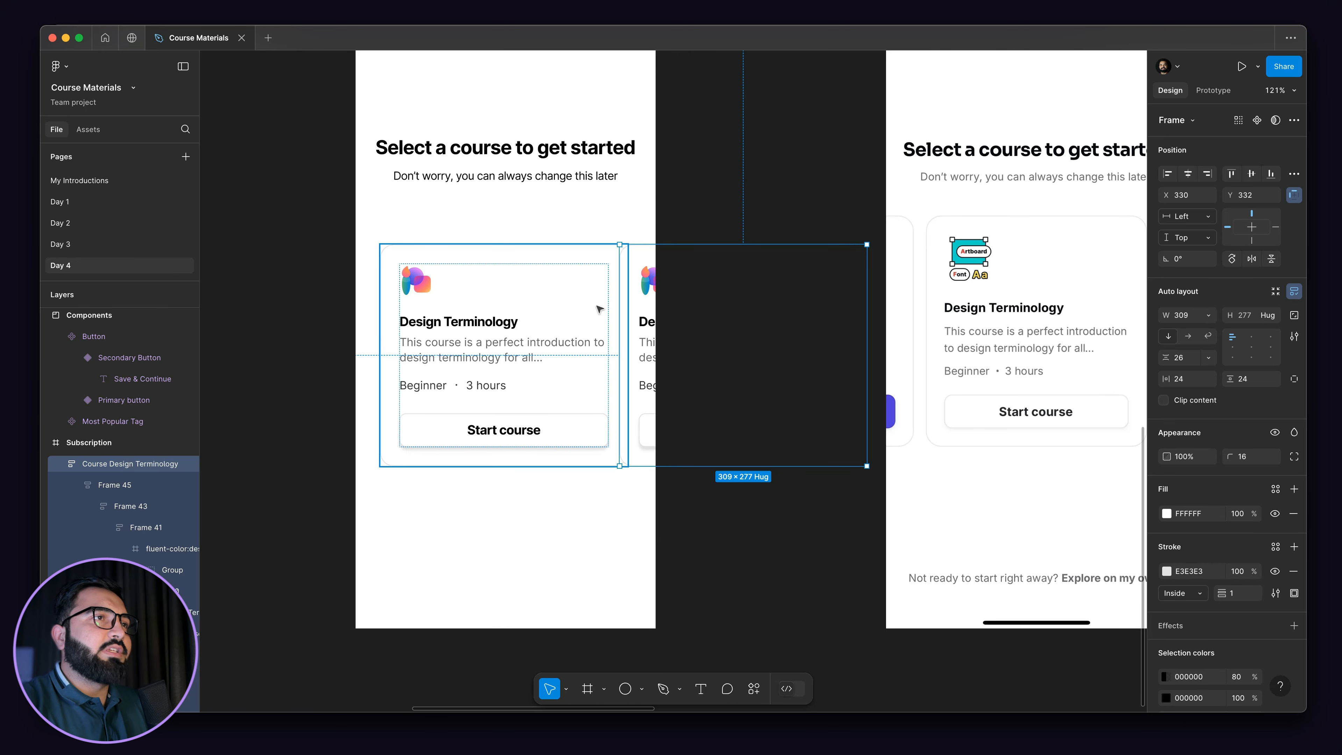
{"action": "key", "text": "shift+Right"}
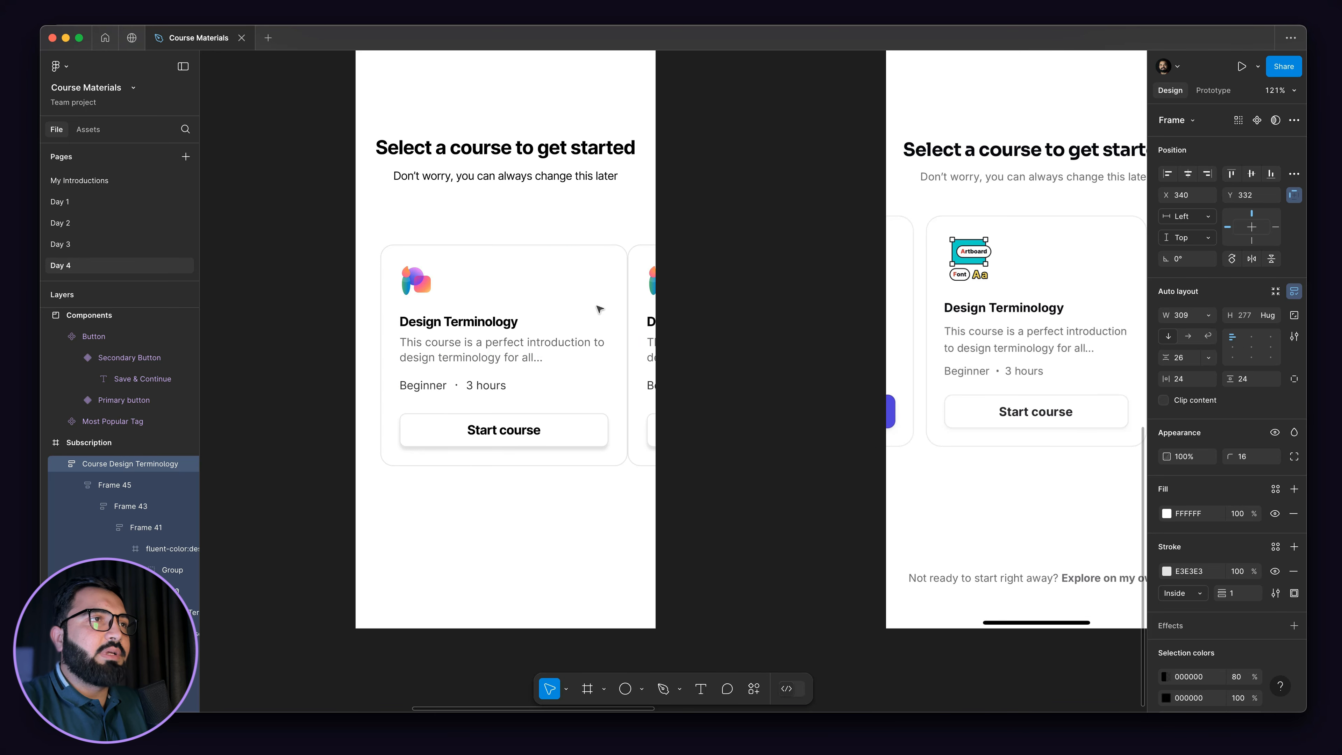
{"action": "key", "text": "shift+Right"}
{"action": "key", "text": "shift+Right"}
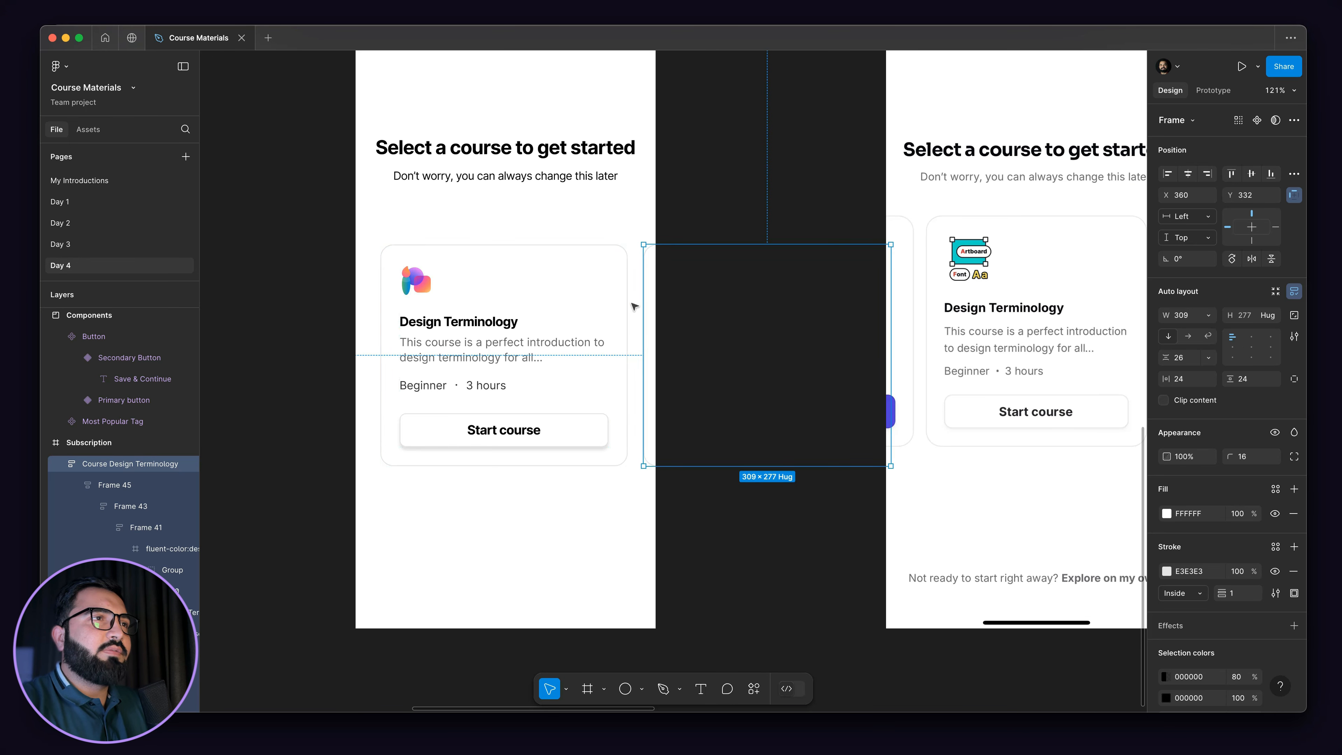
{"action": "key", "text": "Left"}
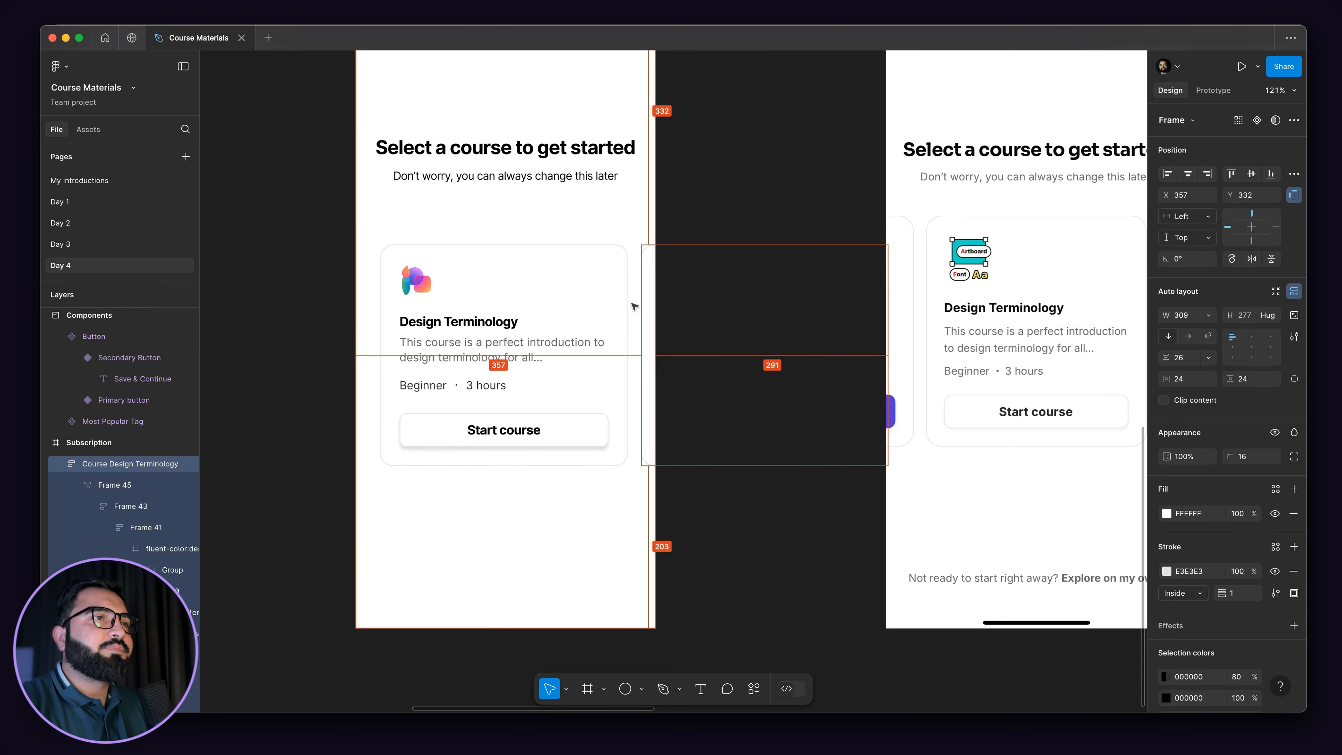
{"action": "key", "text": "Left"}
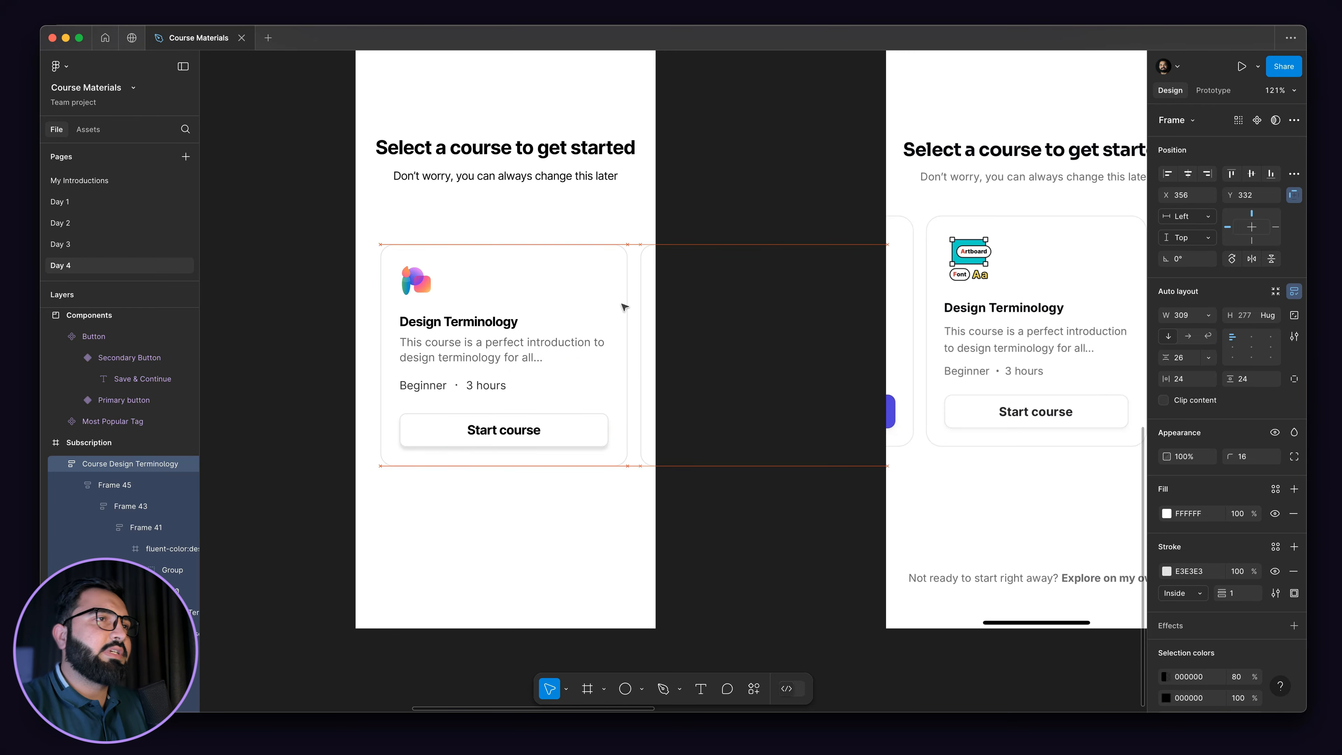
- Duplicate the original course card at X 31 again, keeping the new copy in place
{"action": "scroll", "coordinate": [816, 308], "scroll_direction": "left", "scroll_amount": 5}
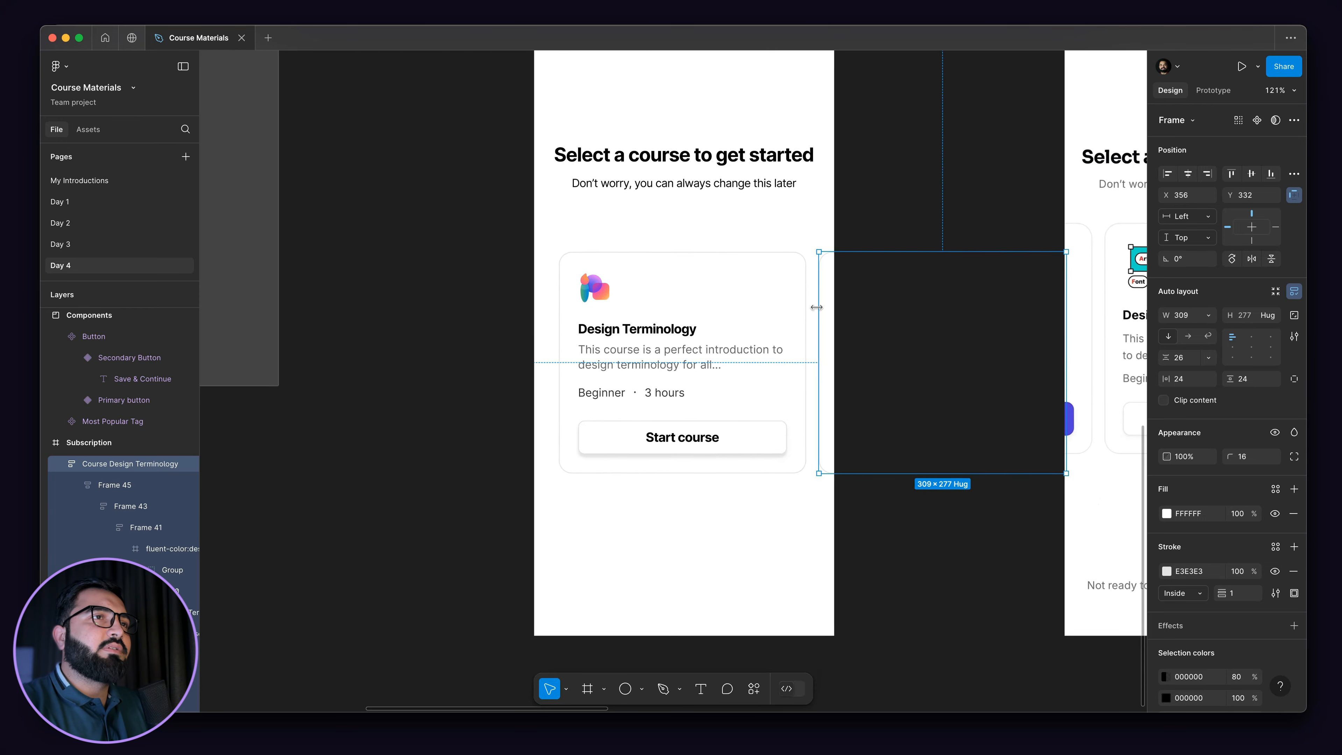
{"action": "scroll", "coordinate": [818, 311], "scroll_direction": "up", "scroll_amount": 5}
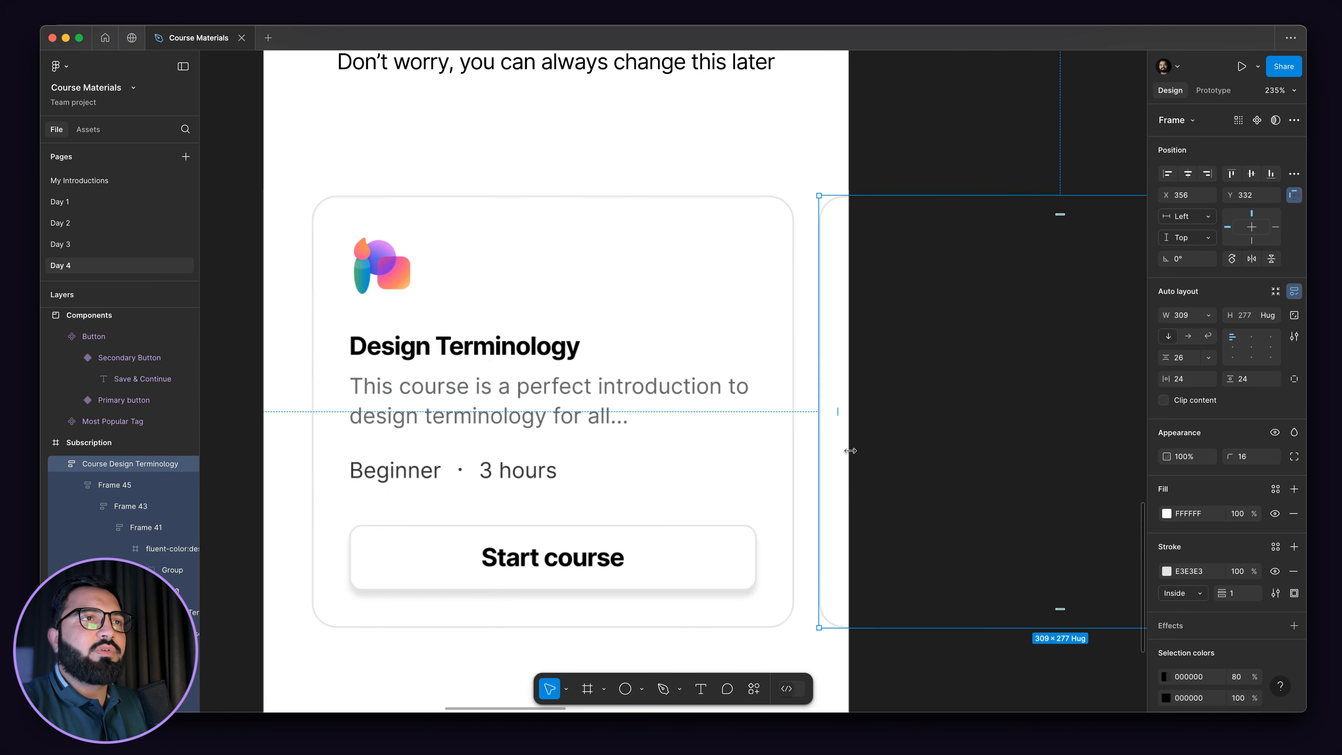
{"action": "scroll", "coordinate": [780, 280], "scroll_direction": "down", "scroll_amount": 5}
{"action": "left_click", "coordinate": [721, 304]}
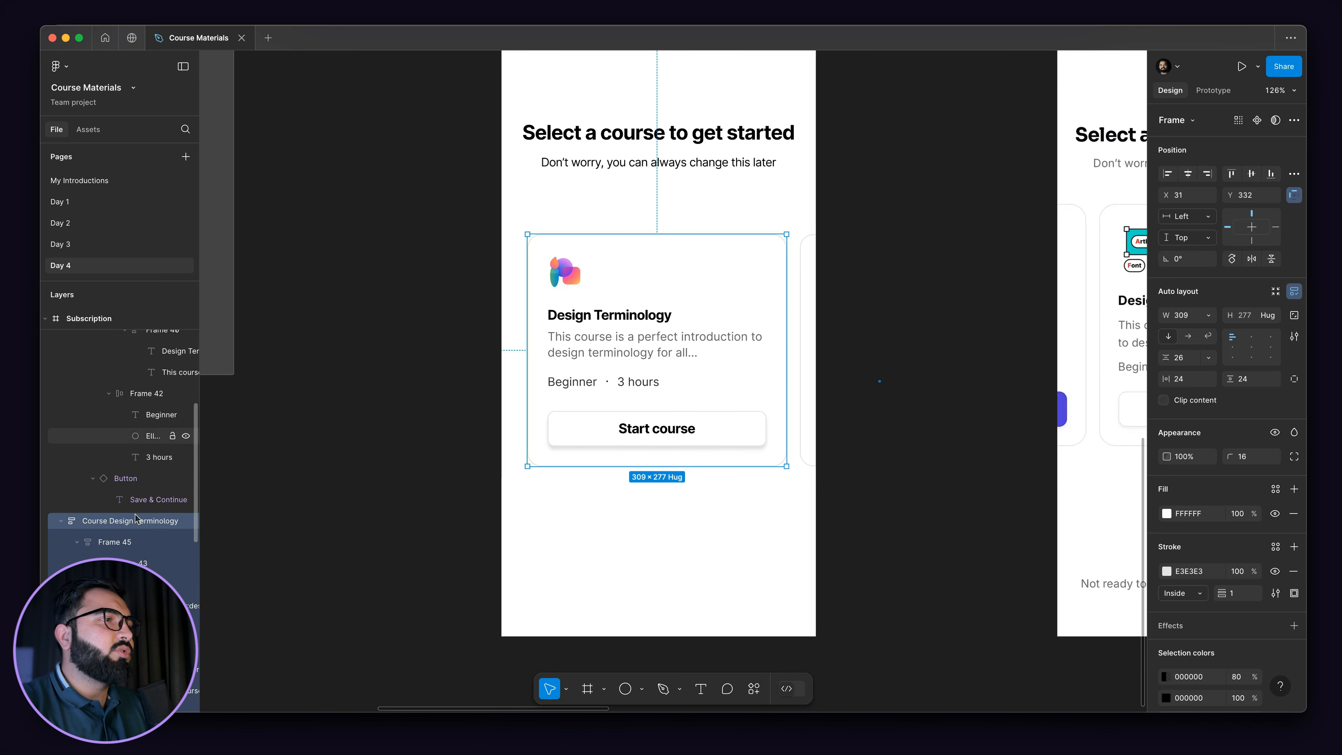
{"action": "left_click_drag", "start_coordinate": [129, 522], "coordinate": [130, 524]}
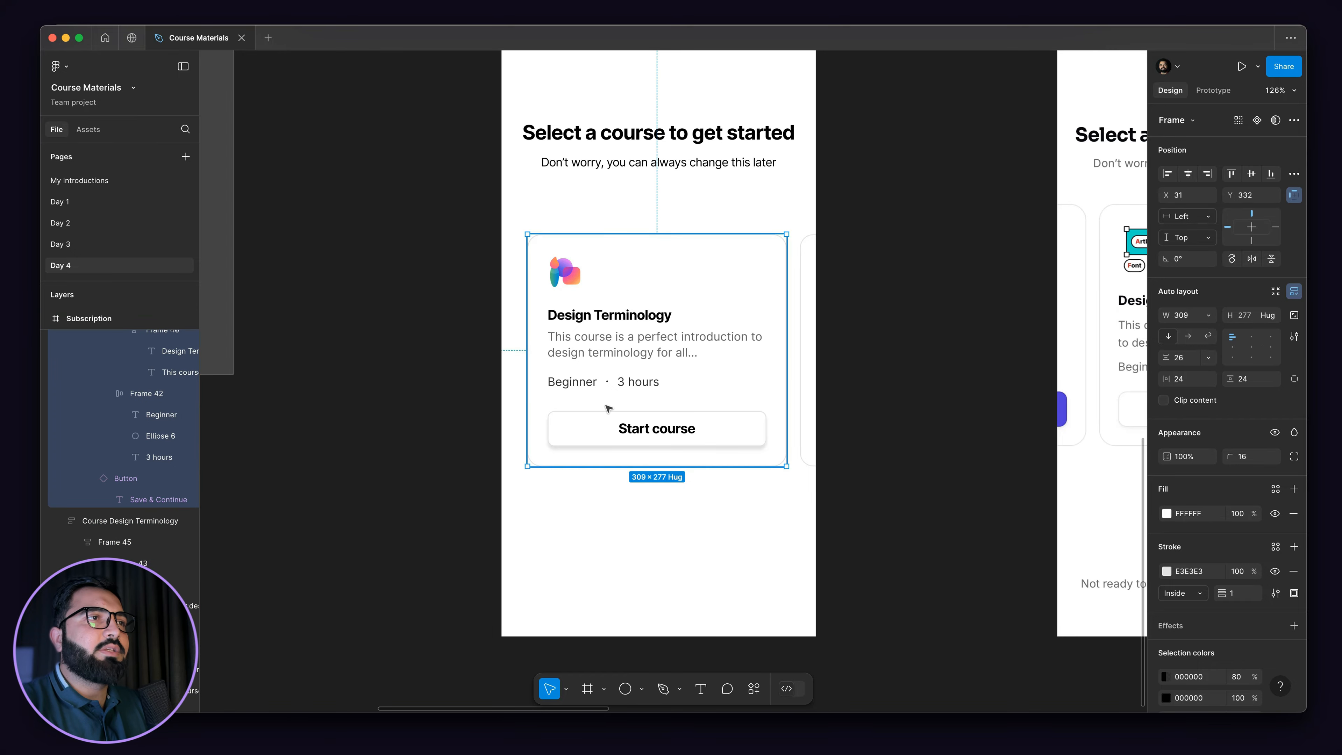
- Move the second copy of the course card left to X -294, leaving a 16 px gap before the original
{"action": "scroll", "coordinate": [603, 402], "scroll_direction": "down", "scroll_amount": 3}
{"action": "key", "text": "shift+Left"}
{"action": "key", "text": "shift+Left"}
{"action": "key", "text": "shift+Left"}
{"action": "key", "text": "shift+Left"}
{"action": "key", "text": "shift+Left"}
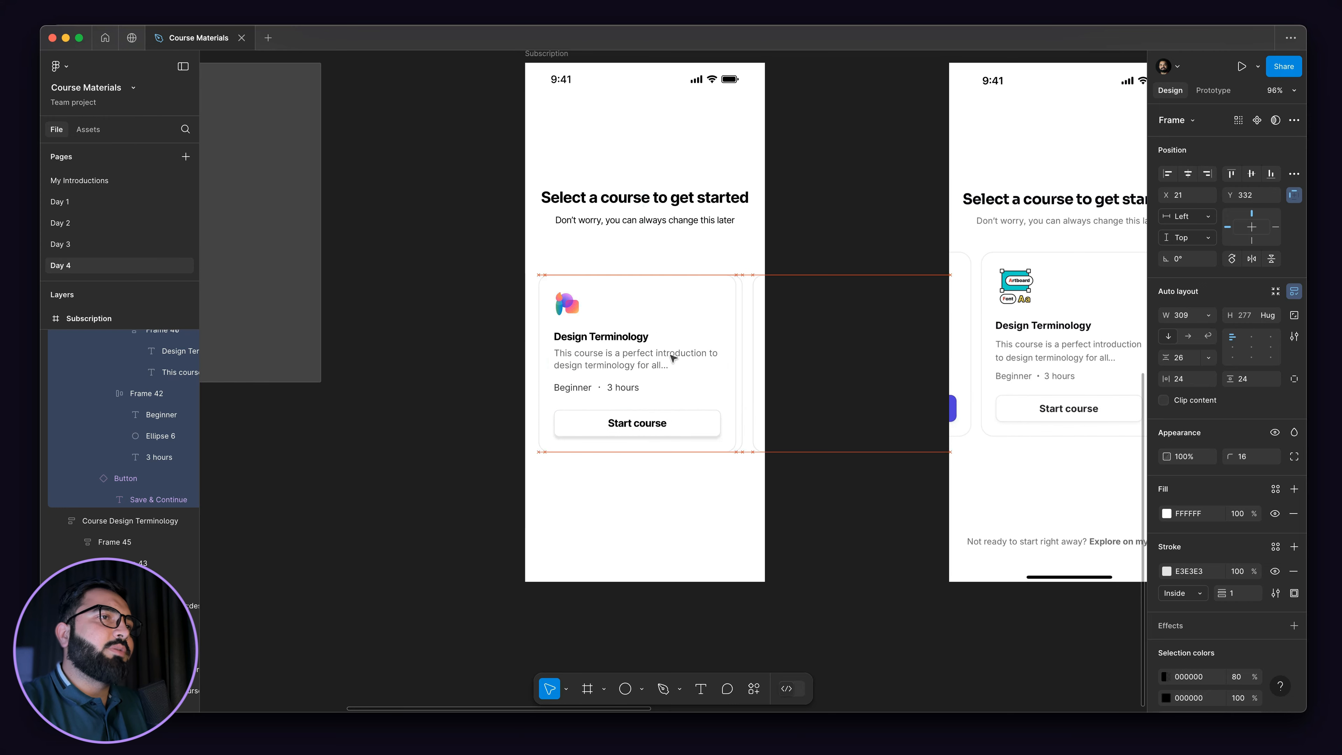
{"action": "key", "text": "shift+Left"}
{"action": "key", "text": "shift+Left"}
{"action": "key", "text": "shift+Left"}
{"action": "key", "text": "shift+Left"}
{"action": "key", "text": "shift+Left"}
{"action": "key", "text": "shift+Left"}
{"action": "key", "text": "shift+Left"}
{"action": "key", "text": "shift+Left"}
{"action": "key", "text": "shift+Left"}
{"action": "key", "text": "shift+Left"}
{"action": "key", "text": "shift+Left"}
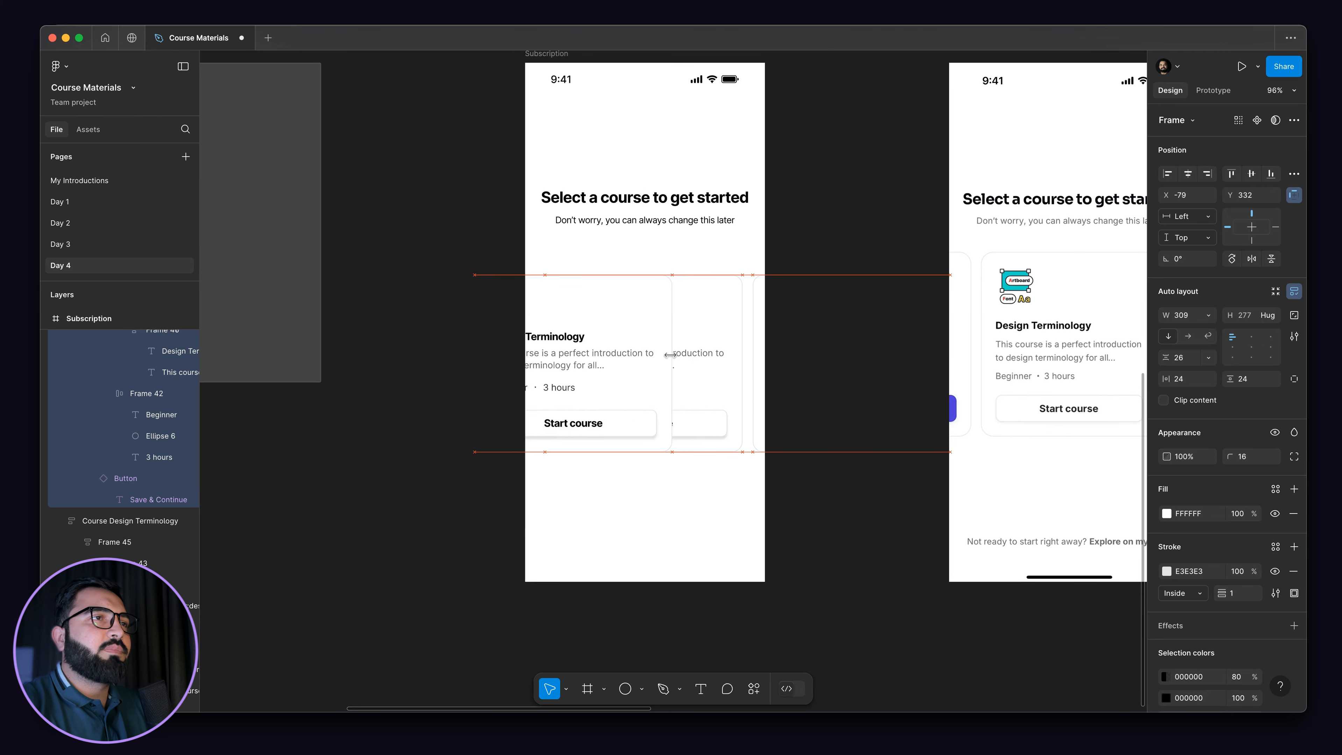
{"action": "key", "text": "shift+Left"}
{"action": "key", "text": "shift+Left"}
{"action": "key", "text": "shift+Left"}
{"action": "key", "text": "shift+Left"}
{"action": "key", "text": "shift+Left"}
{"action": "key", "text": "shift+Left"}
{"action": "key", "text": "shift+Left"}
{"action": "key", "text": "shift+Left"}
{"action": "key", "text": "shift+Left"}
{"action": "key", "text": "shift+Left"}
{"action": "key", "text": "shift+Left"}
{"action": "key", "text": "shift+Left"}
{"action": "key", "text": "shift+Left"}
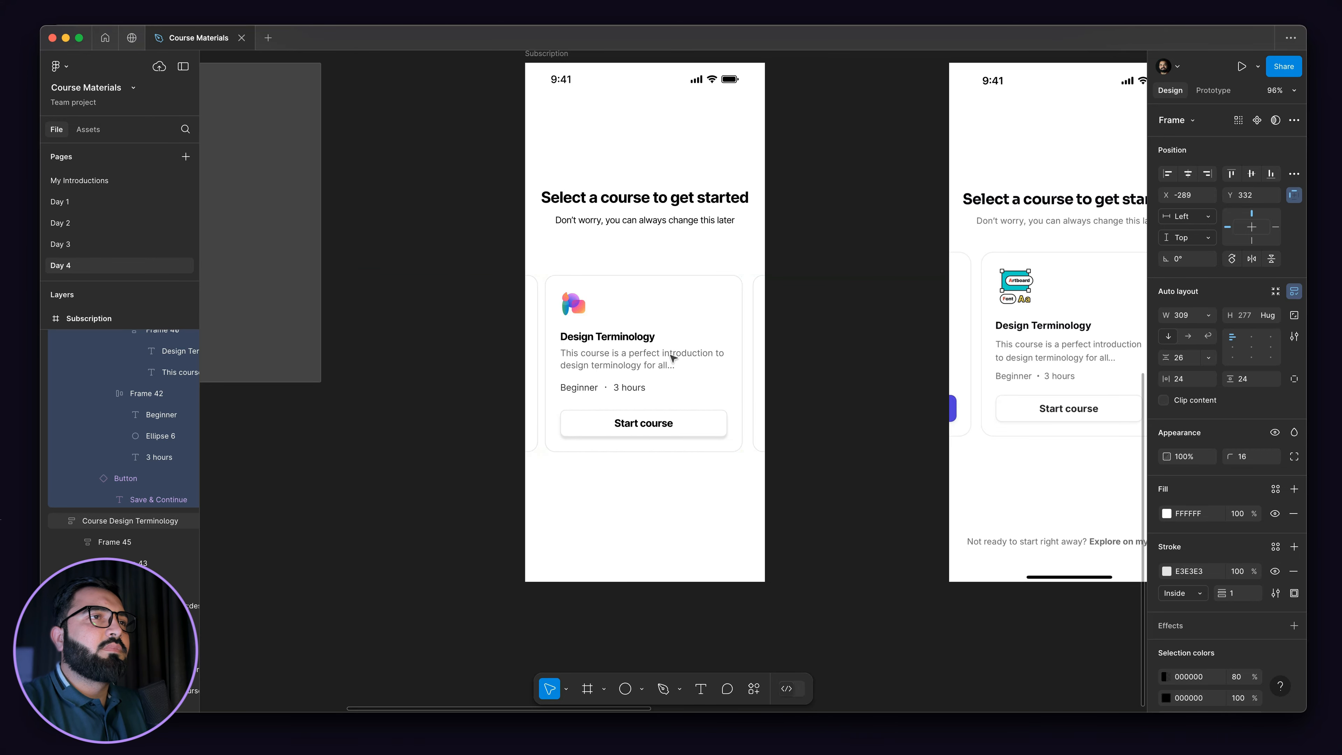
{"action": "key", "text": "Left"}
{"action": "key", "text": "Left"}
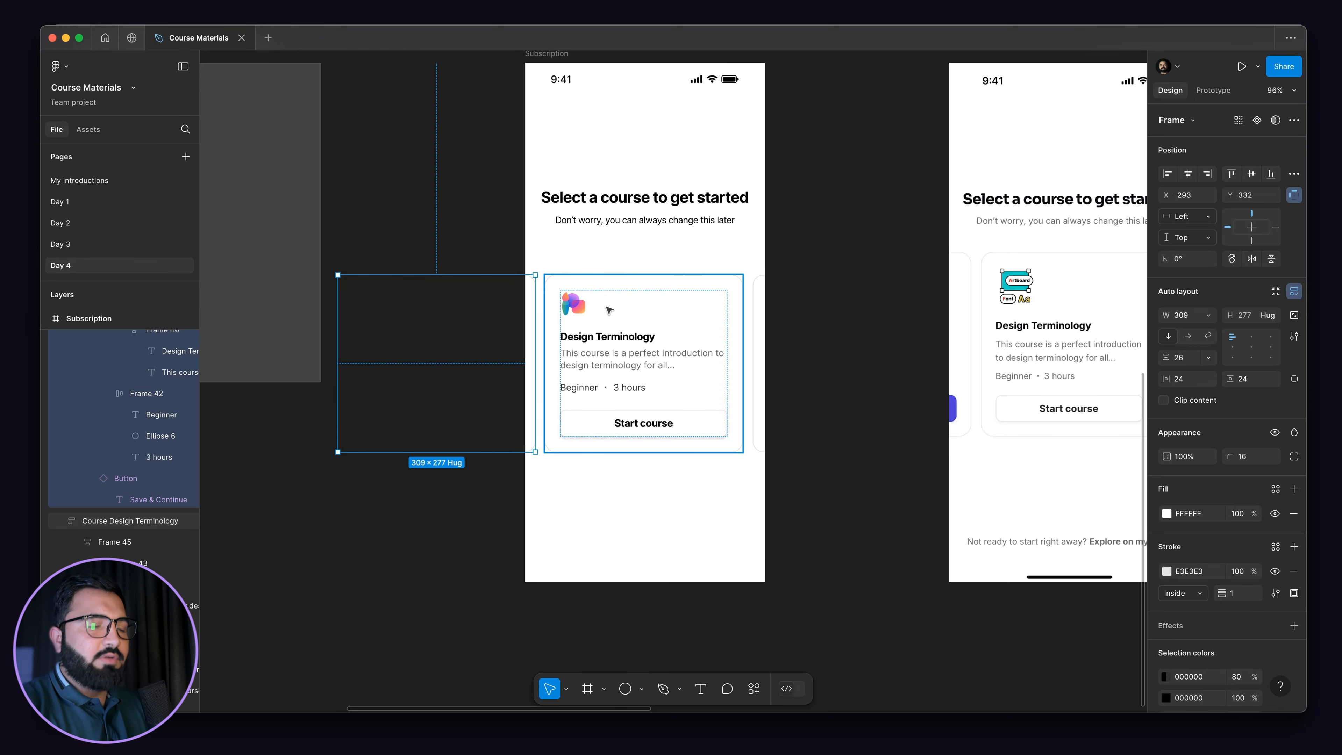
{"action": "key", "text": "Left"}
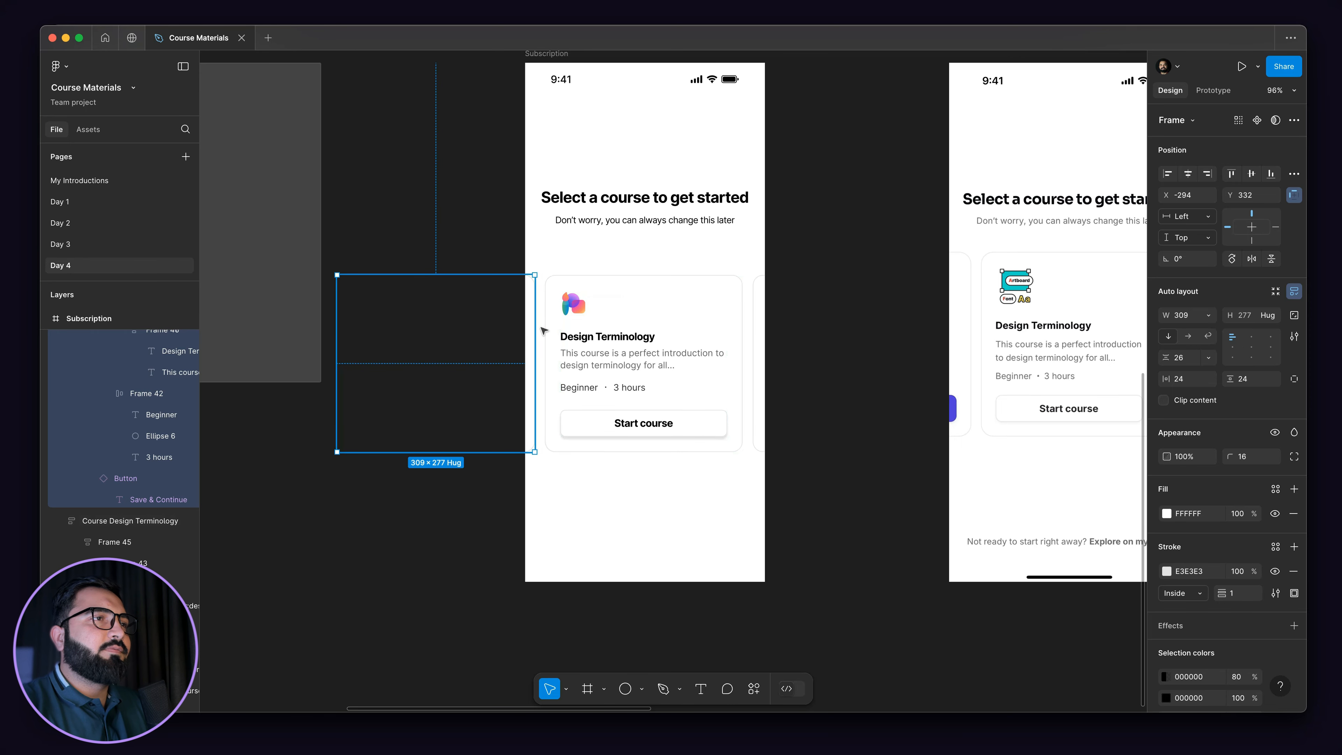
- Examine the spacing between the middle course card and the partly visible cards on either side
{"action": "left_click", "coordinate": [599, 327]}
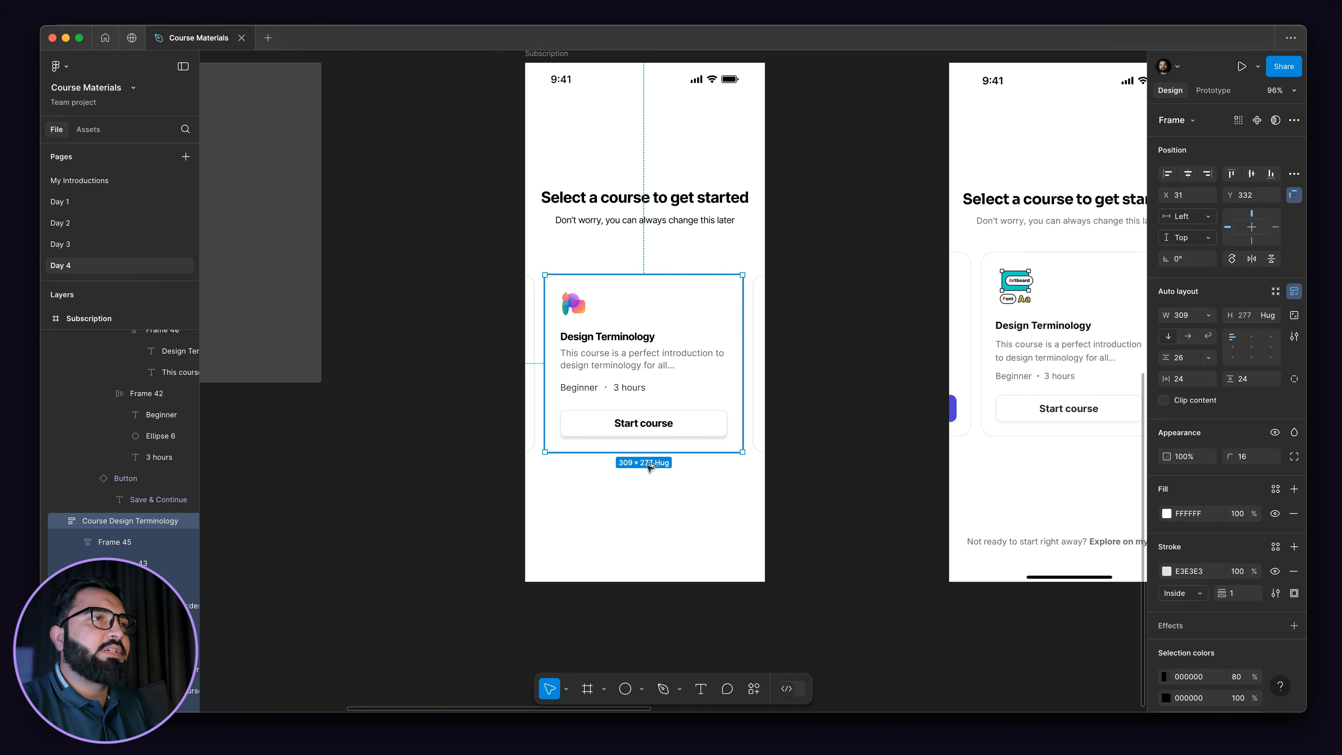
{"action": "left_click", "coordinate": [676, 535]}
{"action": "scroll", "coordinate": [765, 302], "scroll_direction": "up", "scroll_amount": 5}
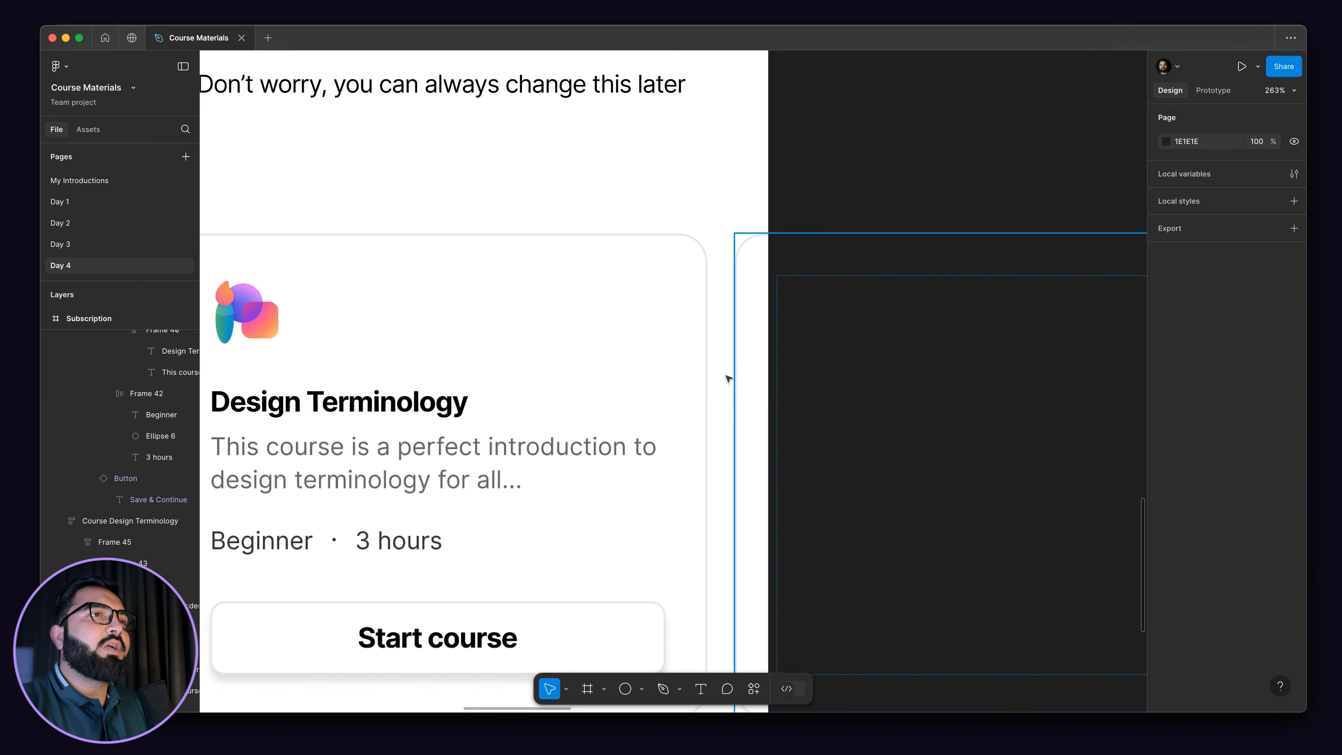
{"action": "scroll", "coordinate": [746, 294], "scroll_direction": "down", "scroll_amount": 3}
{"action": "scroll", "coordinate": [749, 297], "scroll_direction": "down", "scroll_amount": 2}
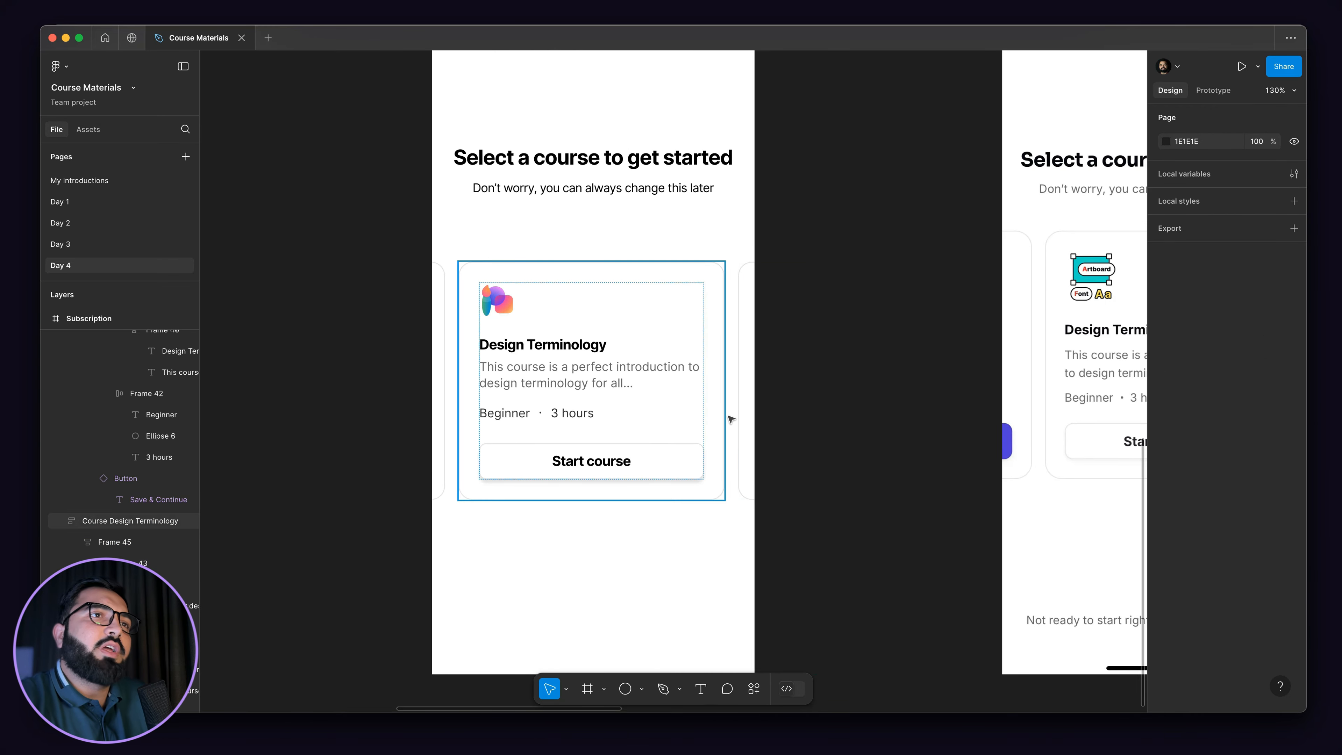
- Rename the Subscription frame to "Select course"
{"action": "scroll", "coordinate": [629, 255], "scroll_direction": "down", "scroll_amount": 1}
{"action": "scroll", "coordinate": [628, 254], "scroll_direction": "up", "scroll_amount": 5}
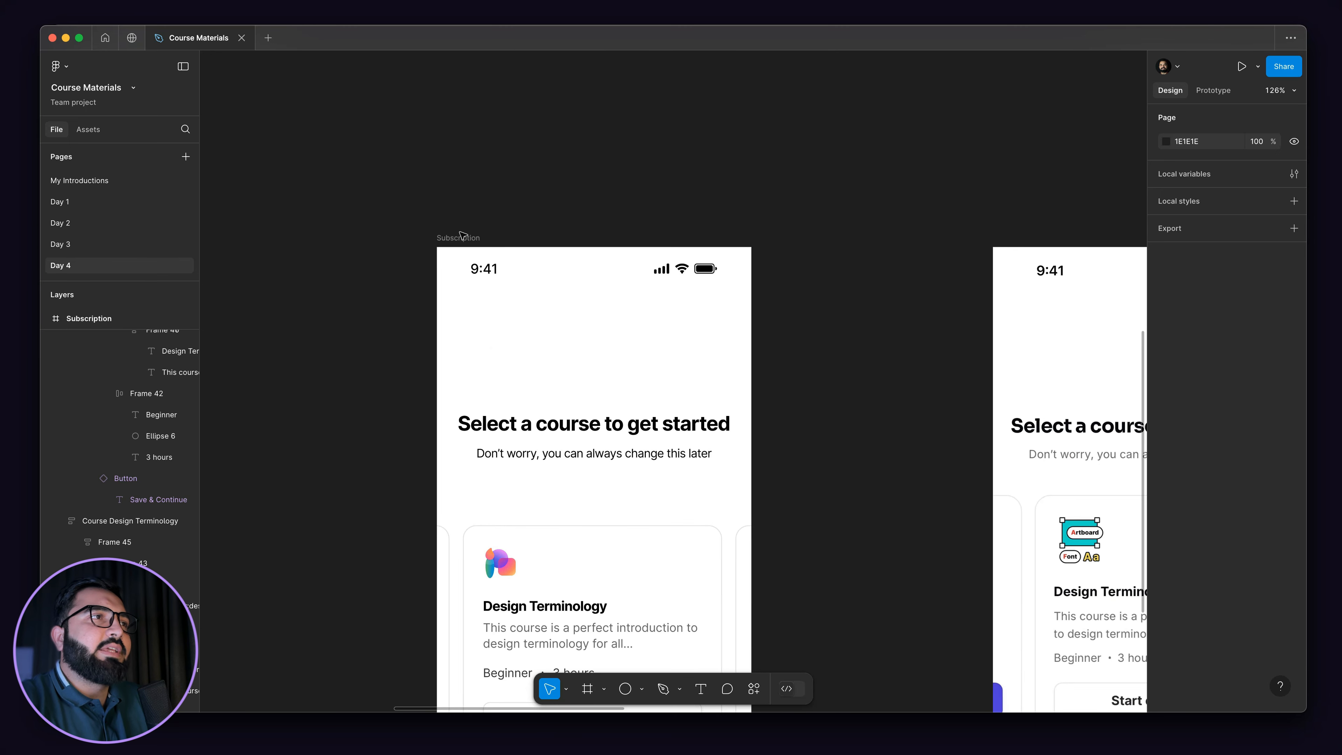
{"action": "left_click", "coordinate": [462, 236]}
{"action": "scroll", "coordinate": [465, 228], "scroll_direction": "down", "scroll_amount": 2}
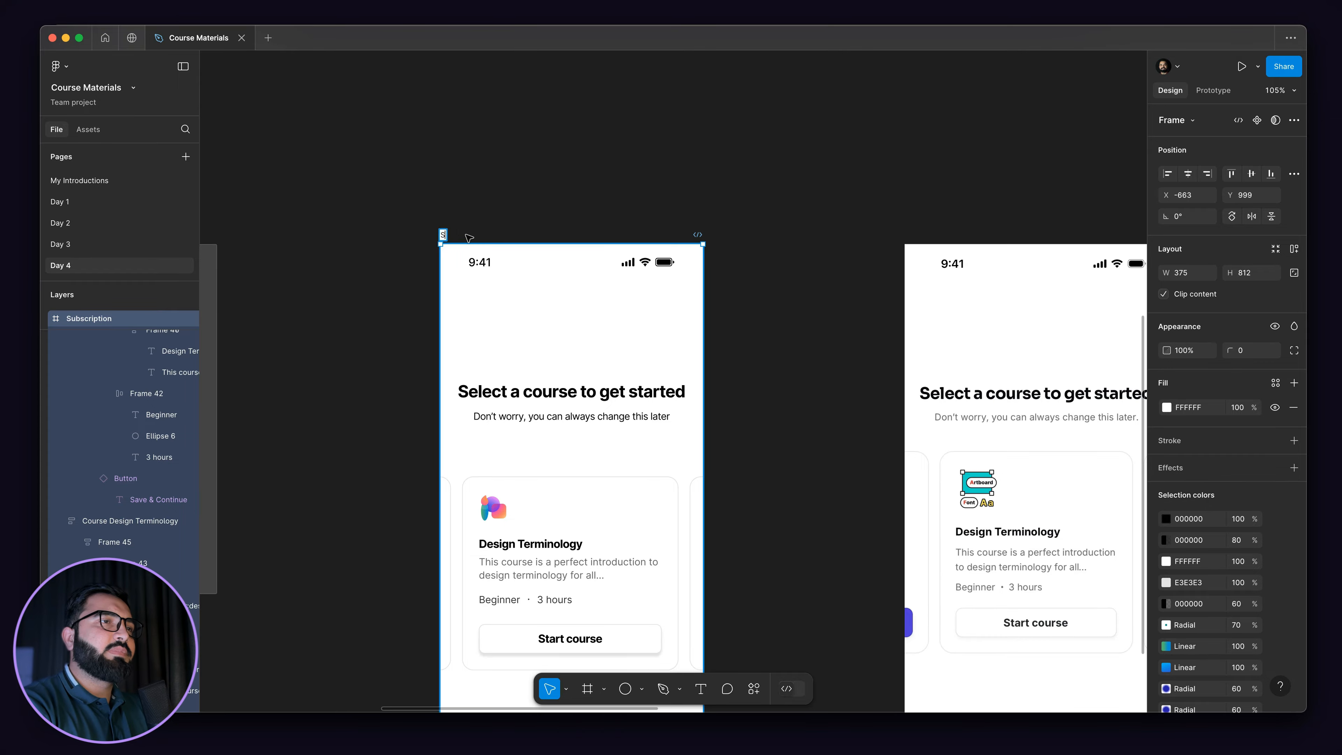
{"action": "type", "text": "ct course"}
{"action": "key", "text": "Return"}
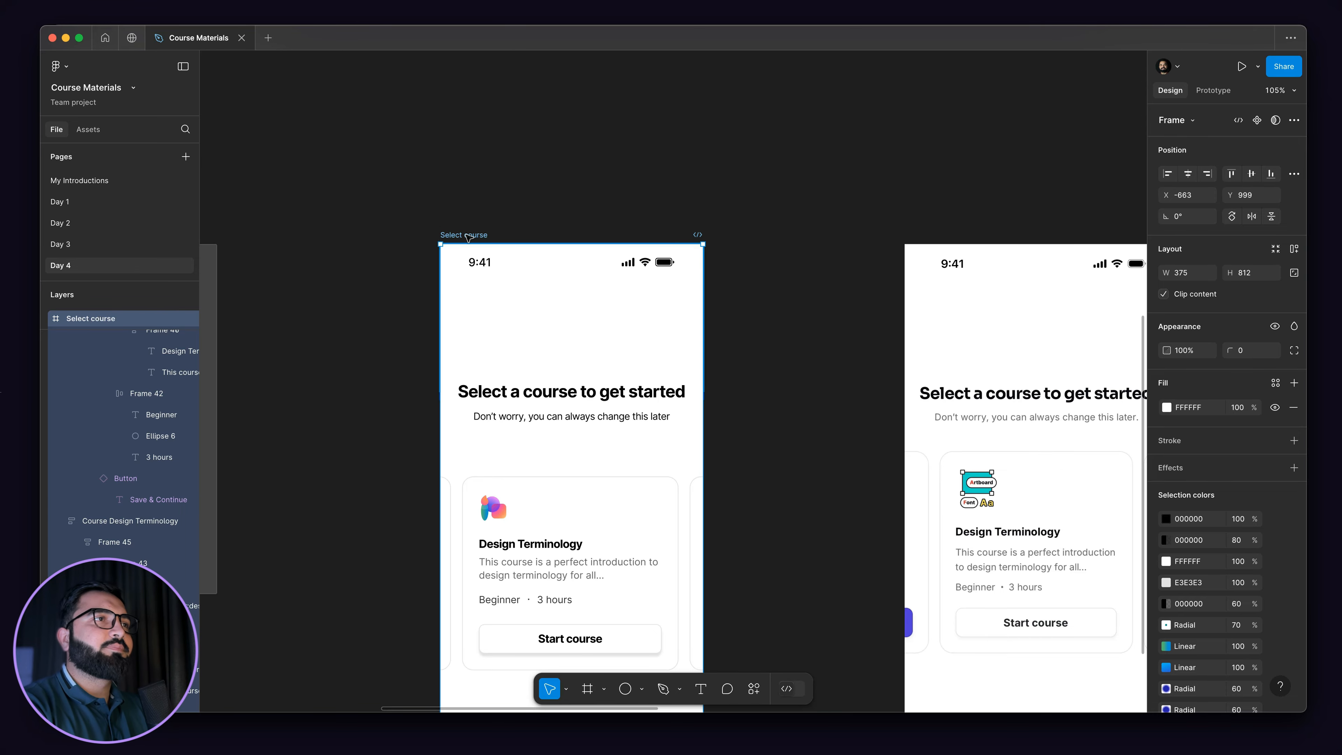
{"action": "key", "text": "Escape"}
{"action": "scroll", "coordinate": [631, 279], "scroll_direction": "down", "scroll_amount": 3}
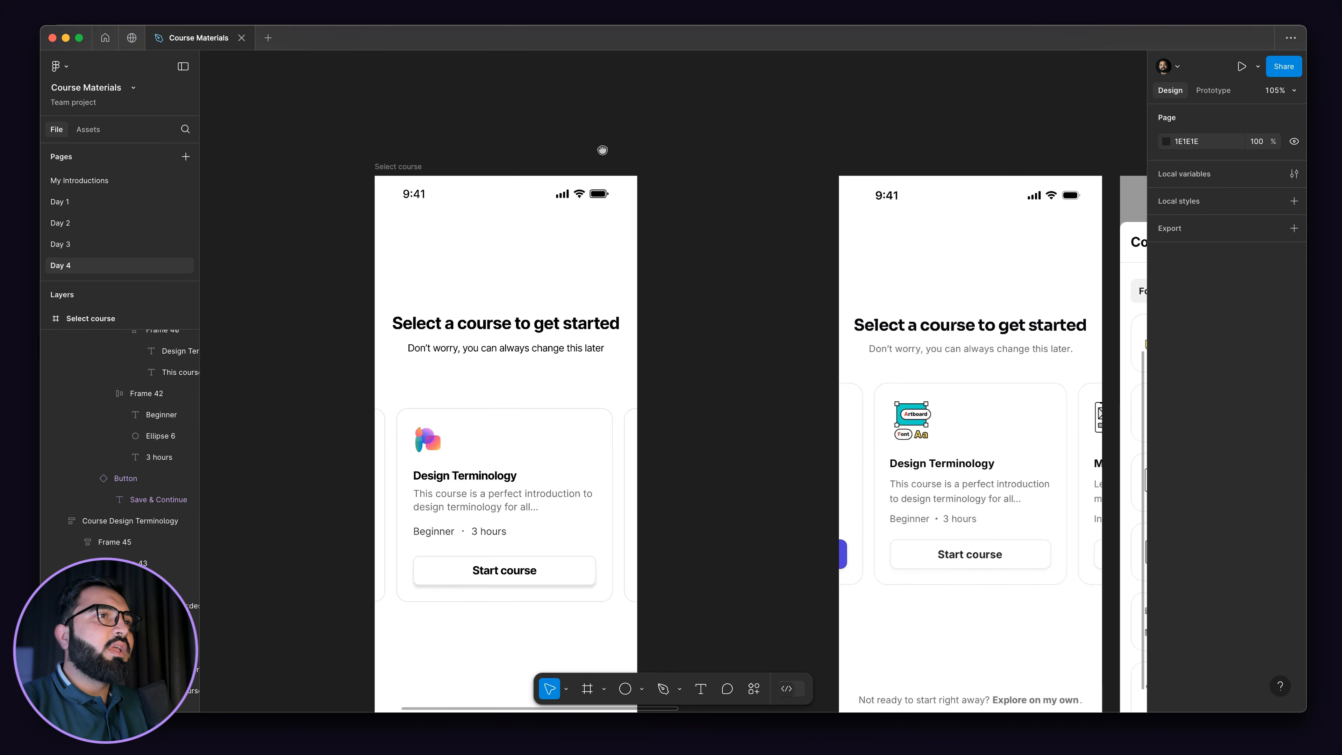
- Turn off Clip content on the Select course frame and examine the side cards extending beyond its edges
{"action": "left_click", "coordinate": [493, 152]}
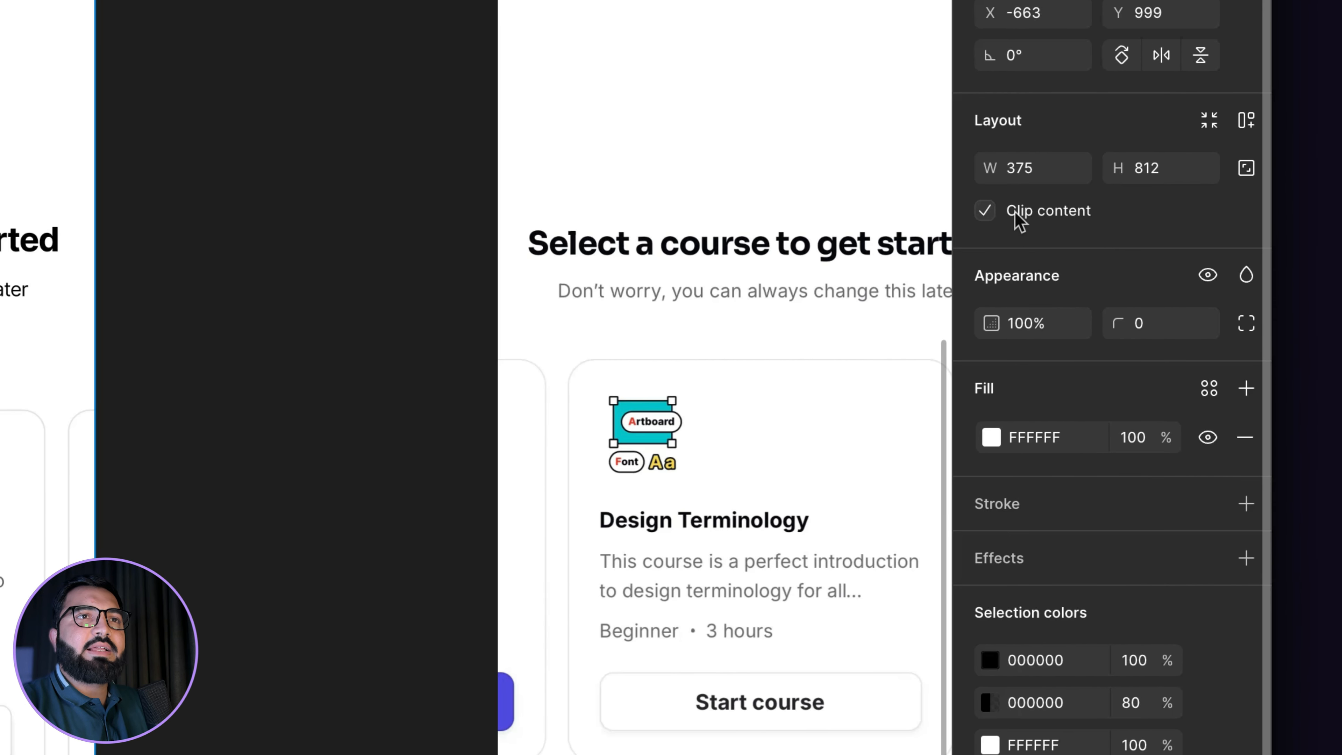
{"action": "left_click", "coordinate": [985, 212]}
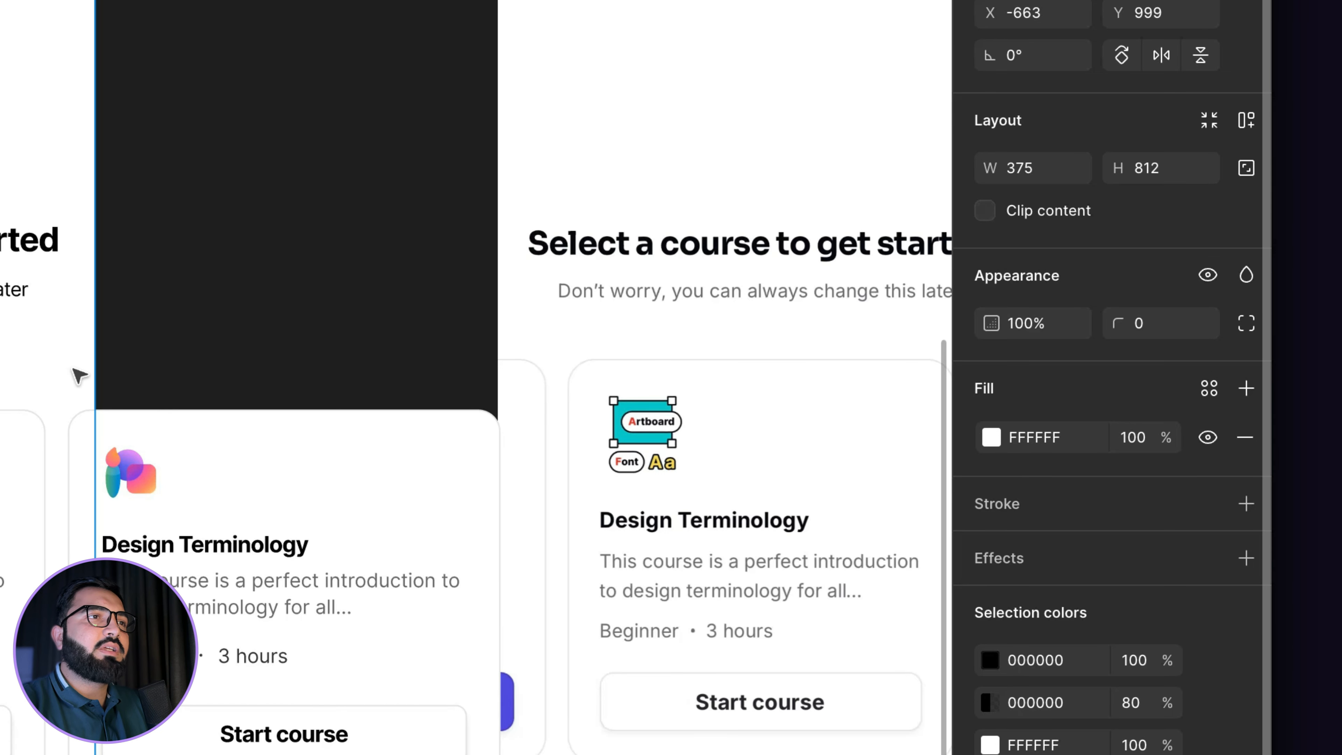
{"action": "scroll", "coordinate": [79, 376], "scroll_direction": "down", "scroll_amount": 8}
{"action": "left_click", "coordinate": [671, 306]}
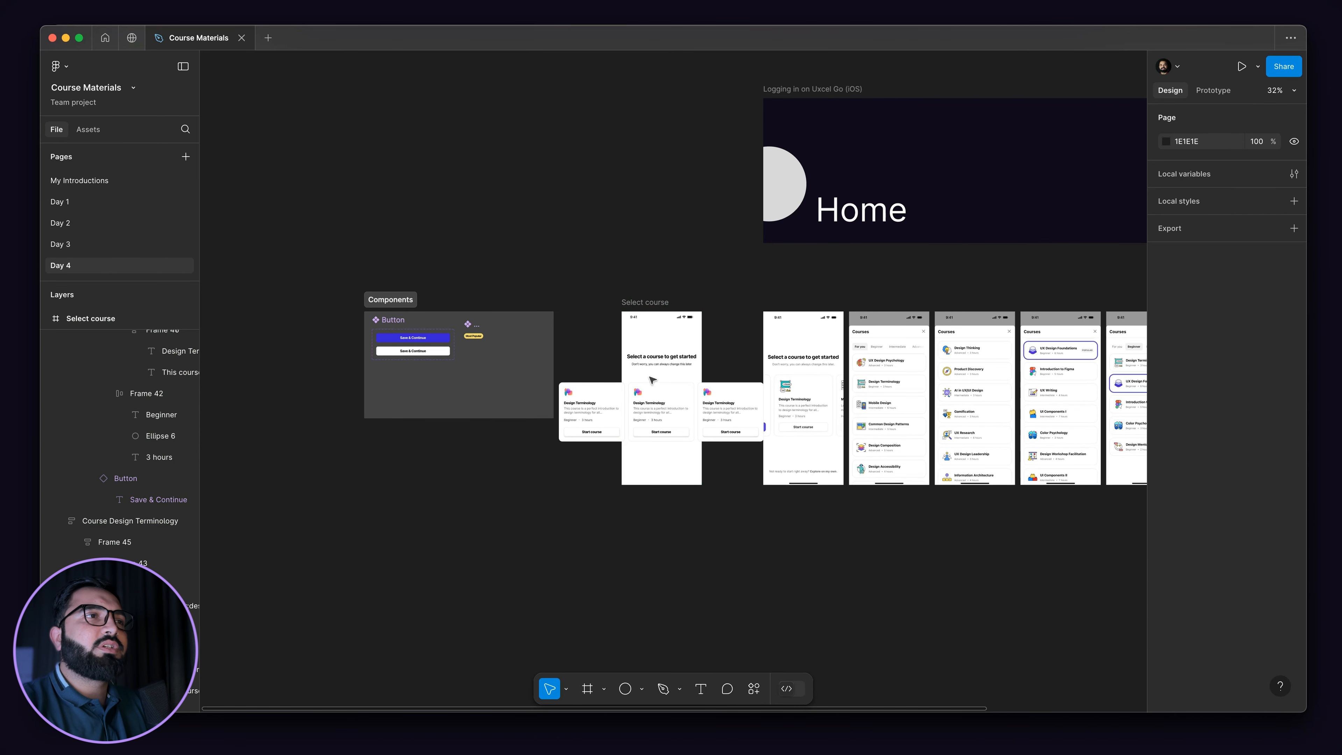
{"action": "scroll", "coordinate": [650, 377], "scroll_direction": "up", "scroll_amount": 3}
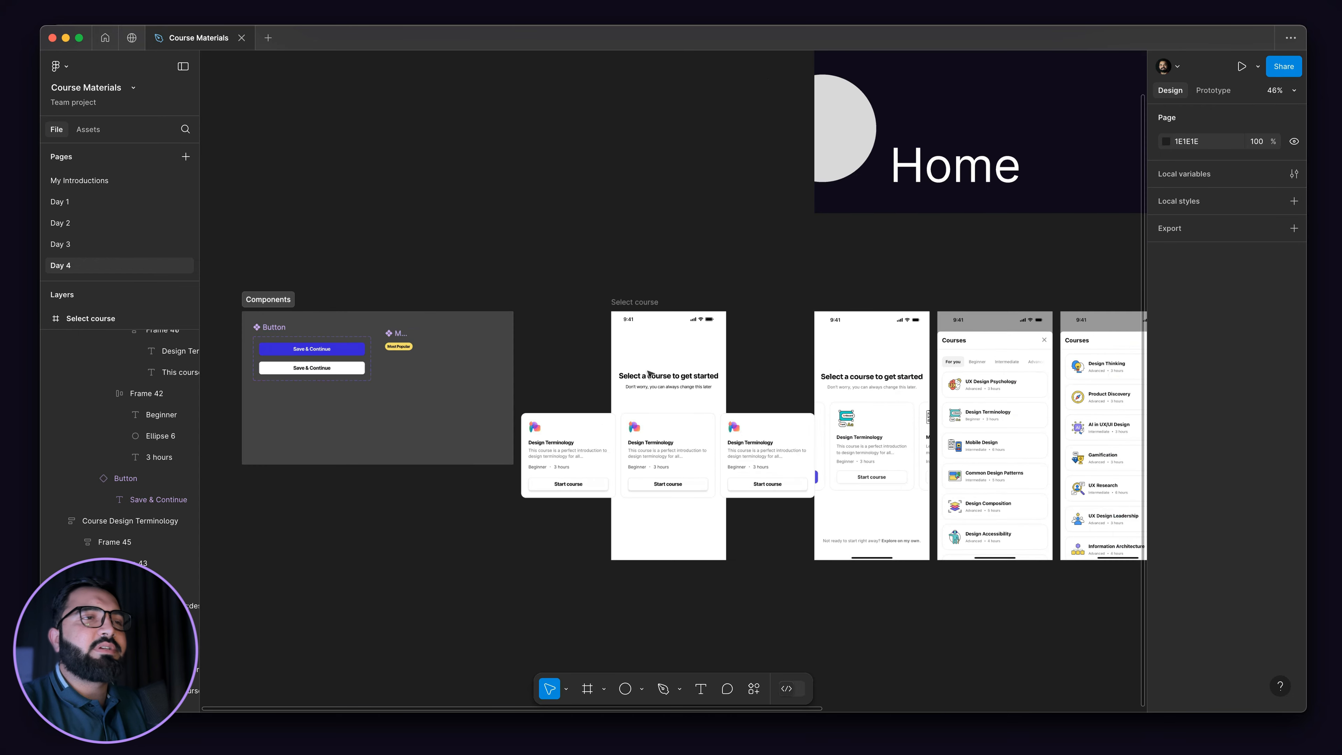
{"action": "left_click", "coordinate": [709, 418]}
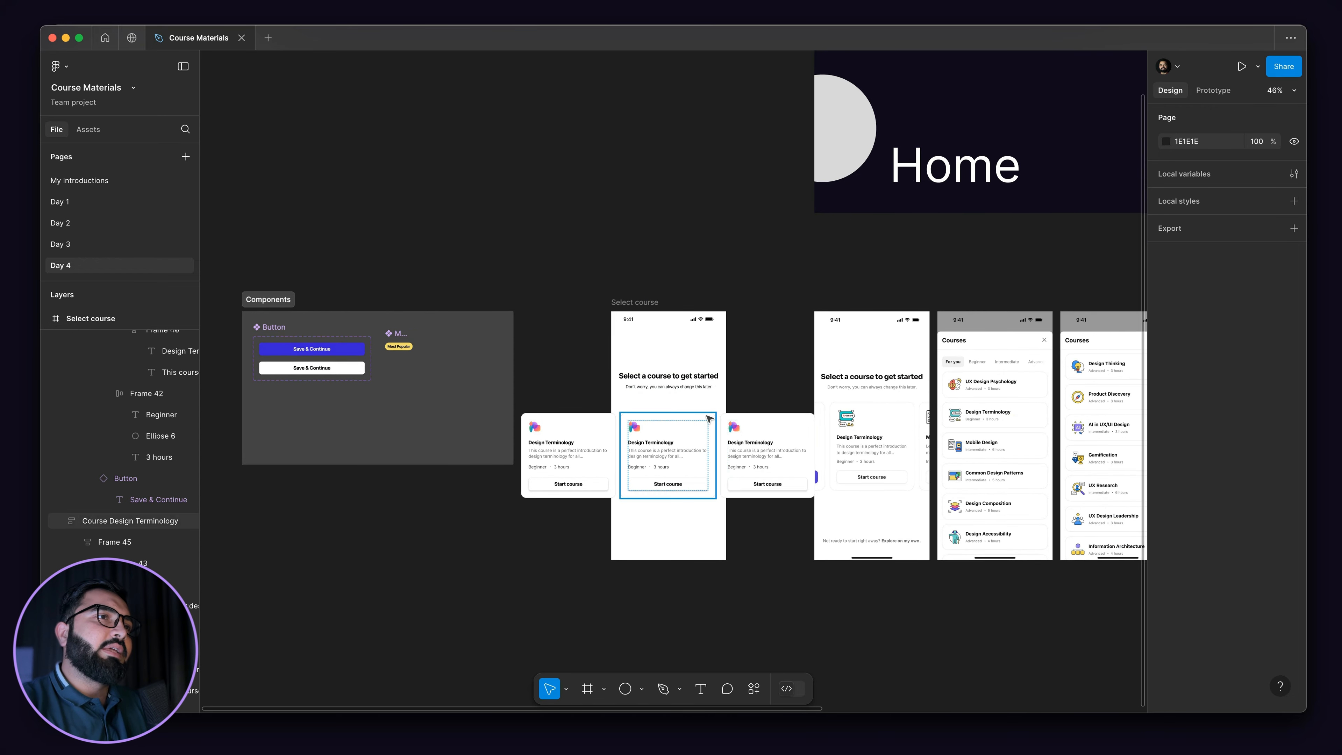
{"action": "scroll", "coordinate": [709, 418], "scroll_direction": "up", "scroll_amount": 5}
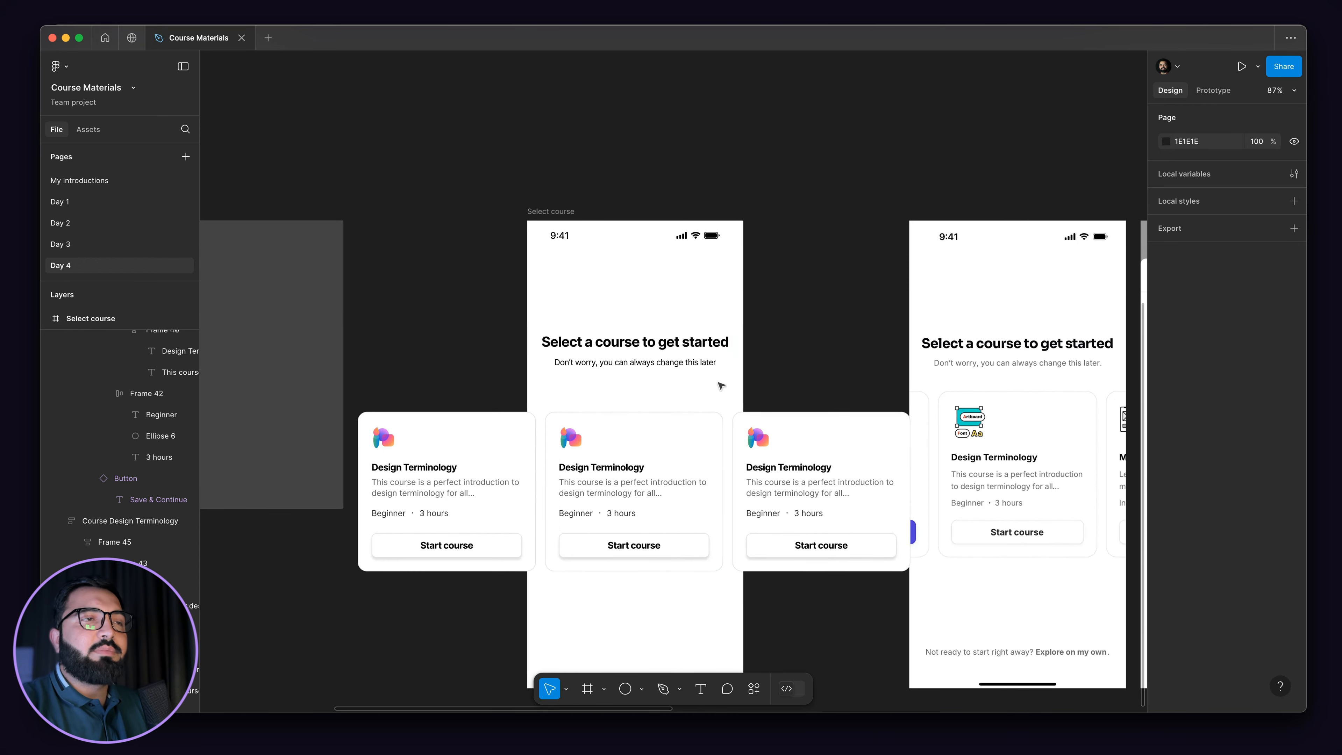
{"action": "left_click", "coordinate": [730, 407]}
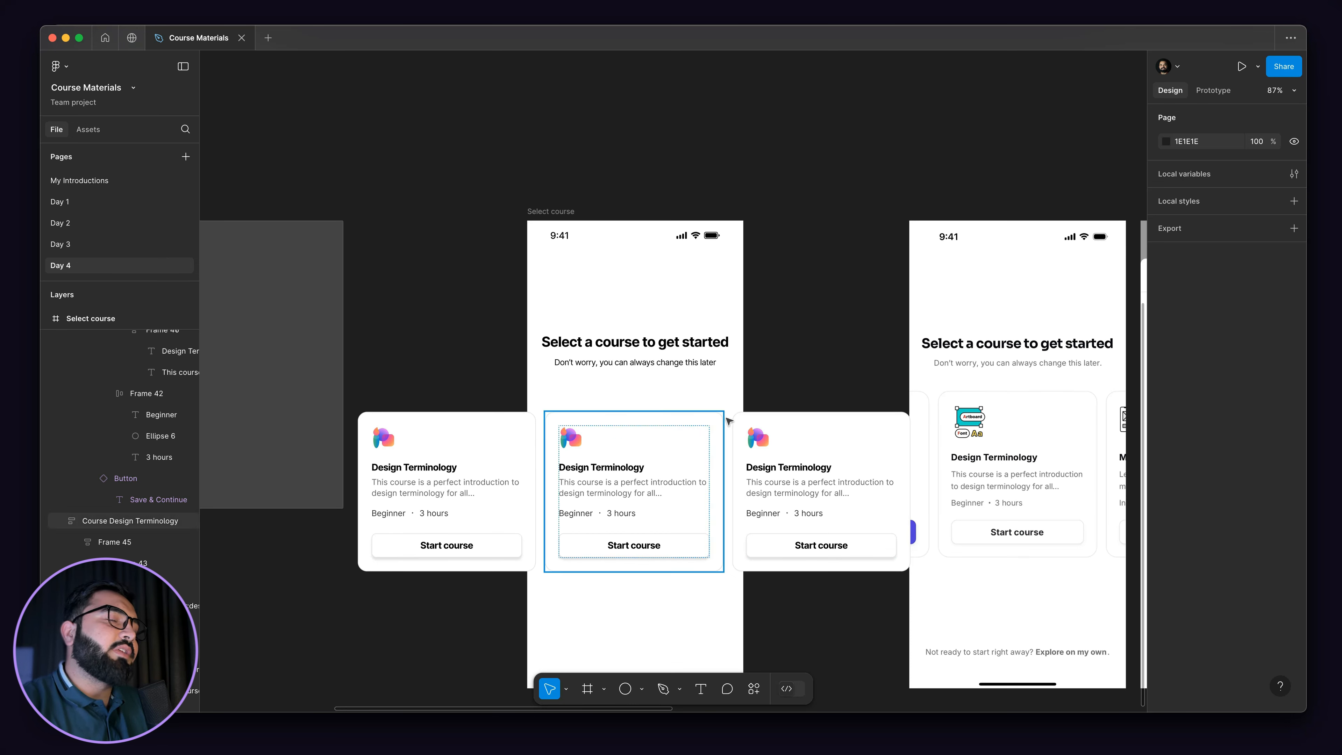
- Turn Clip content back on for the Select course frame to hide the overflowing side cards
{"action": "left_click", "coordinate": [563, 212]}
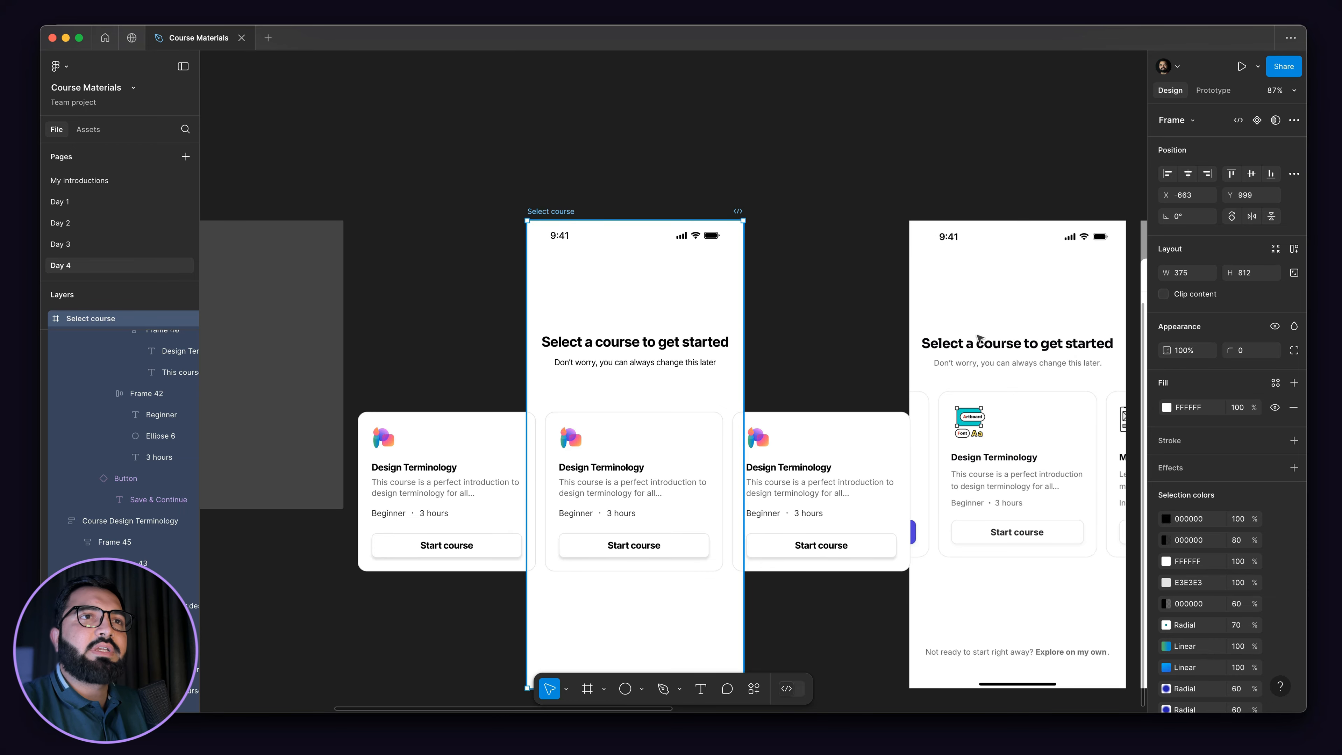
{"action": "left_click", "coordinate": [1163, 295]}
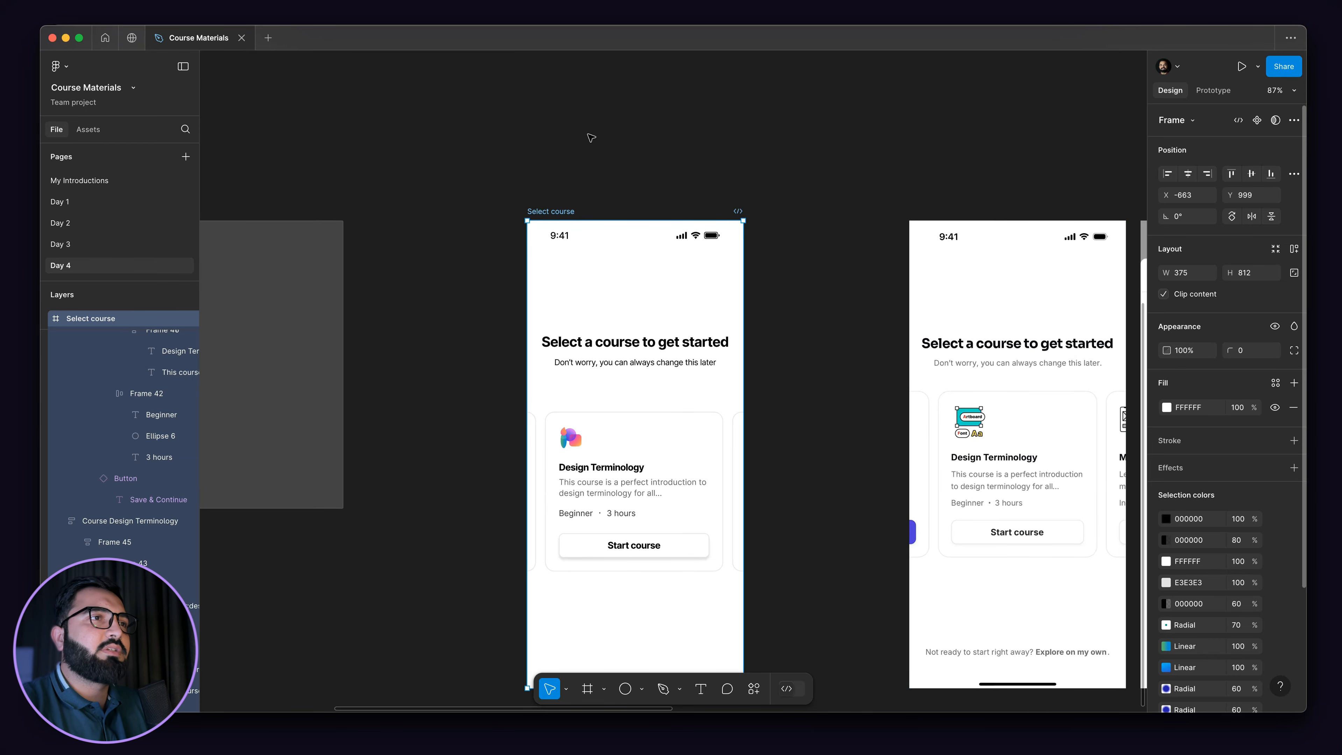
{"action": "left_click", "coordinate": [632, 394]}
{"action": "scroll", "coordinate": [642, 427], "scroll_direction": "down", "scroll_amount": 2}
{"action": "scroll", "coordinate": [616, 518], "scroll_direction": "up", "scroll_amount": 5}
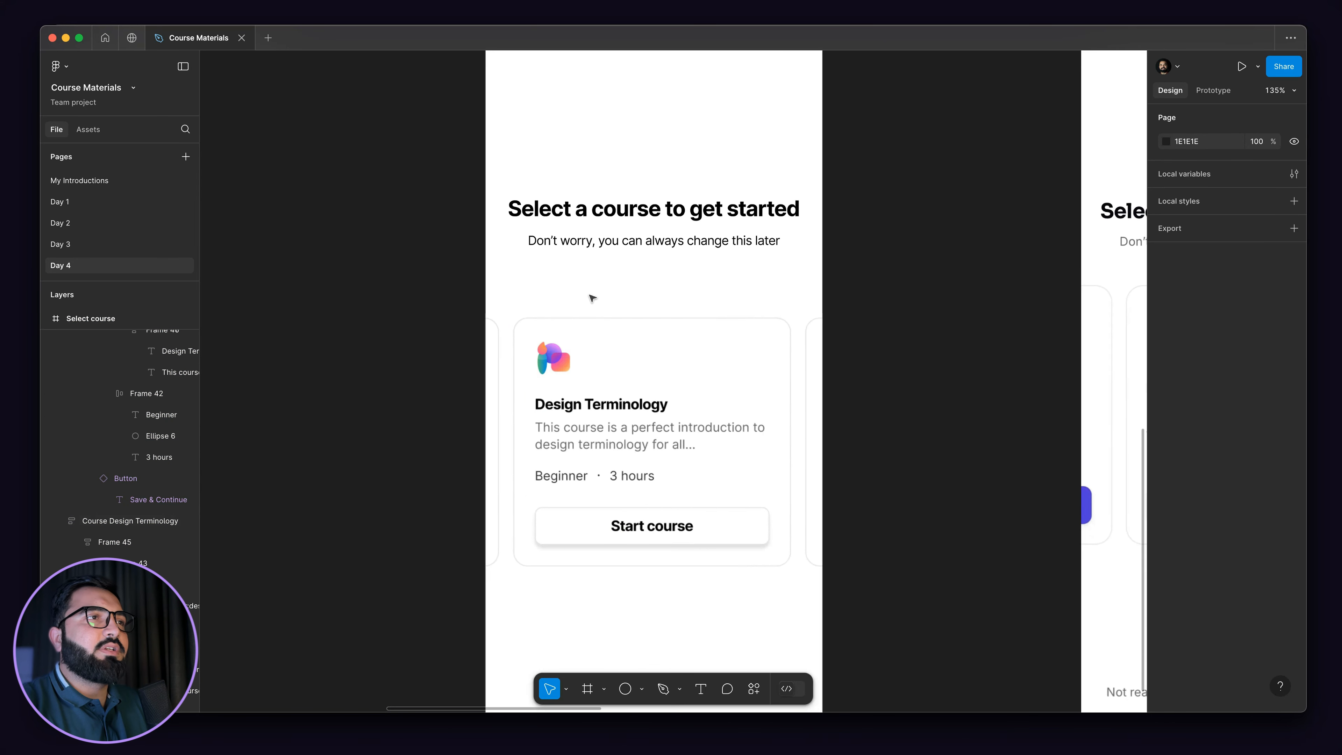
{"action": "scroll", "coordinate": [608, 513], "scroll_direction": "down", "scroll_amount": 1}
- Unclip the Select course frame and switch the left card's Start course button to the Primary button variant
{"action": "scroll", "coordinate": [710, 416], "scroll_direction": "down", "scroll_amount": 2}
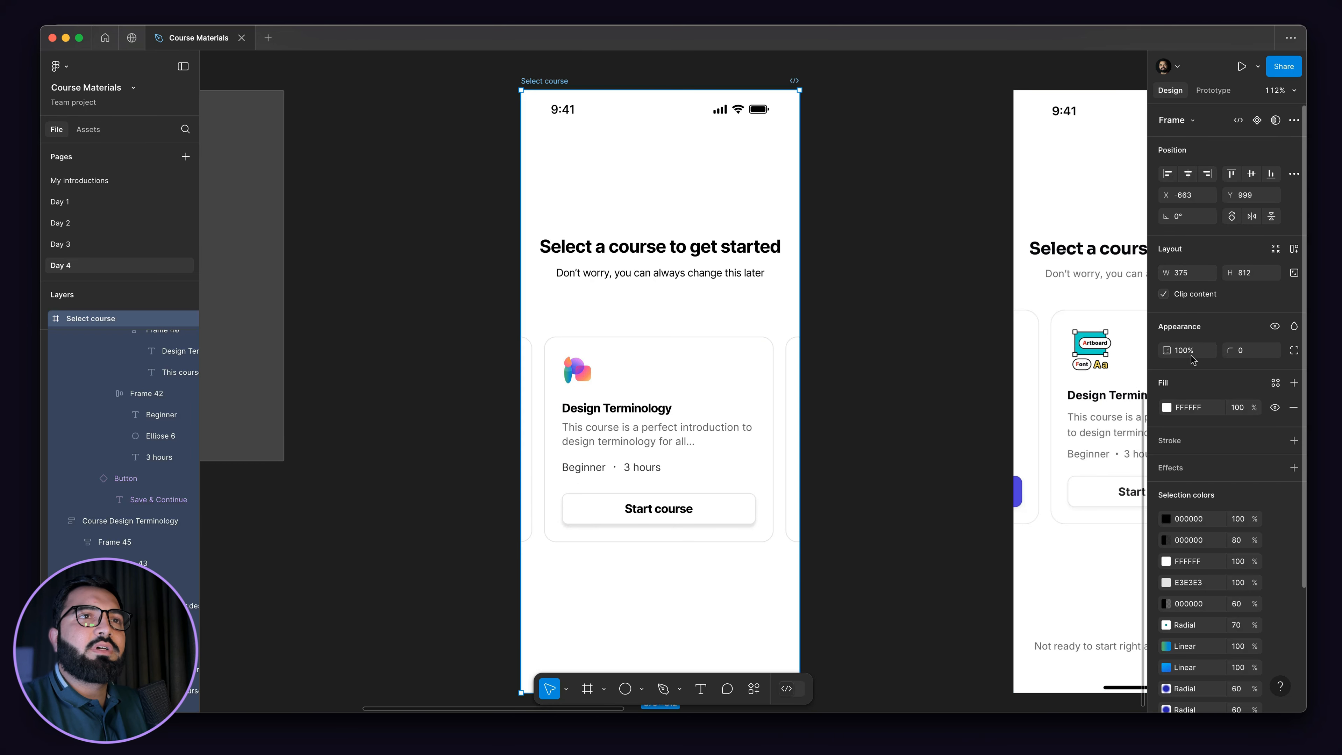
{"action": "left_click", "coordinate": [1164, 294]}
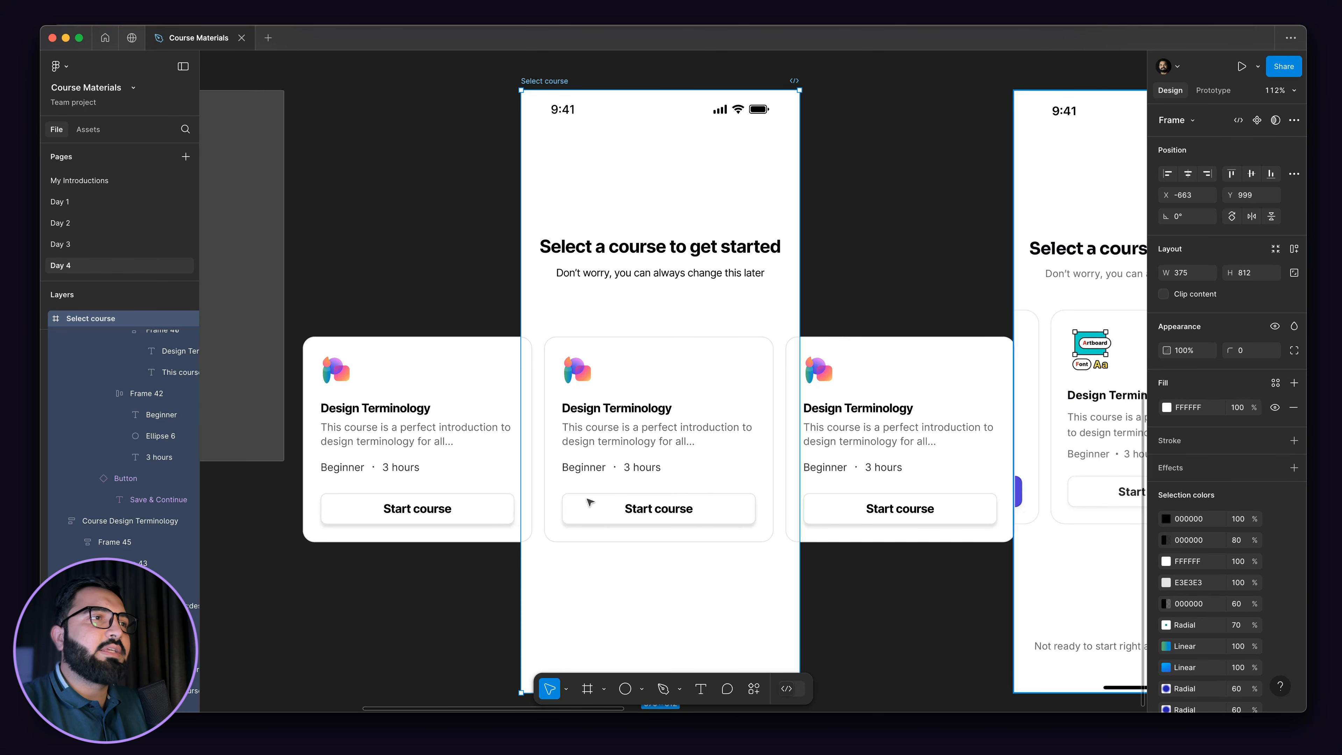
{"action": "left_click", "coordinate": [491, 510]}
{"action": "left_click", "coordinate": [376, 508]}
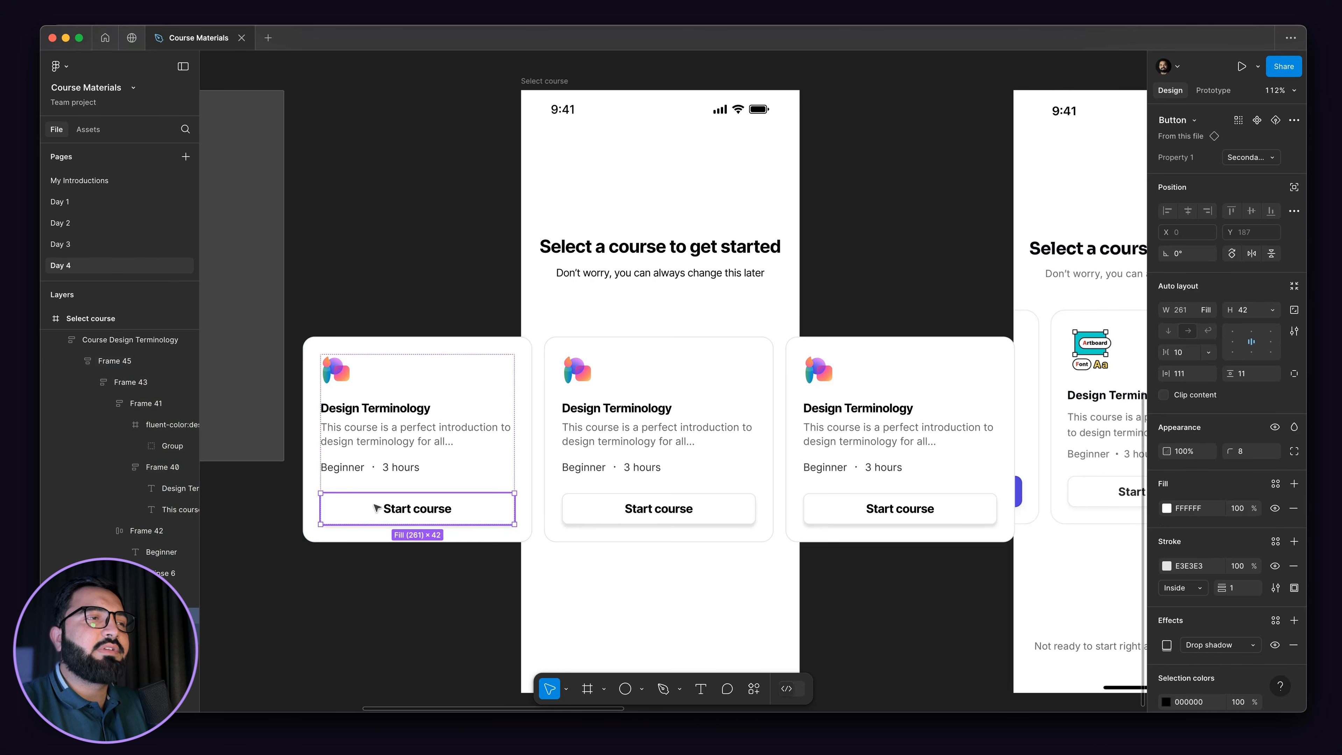
{"action": "left_click", "coordinate": [1251, 157]}
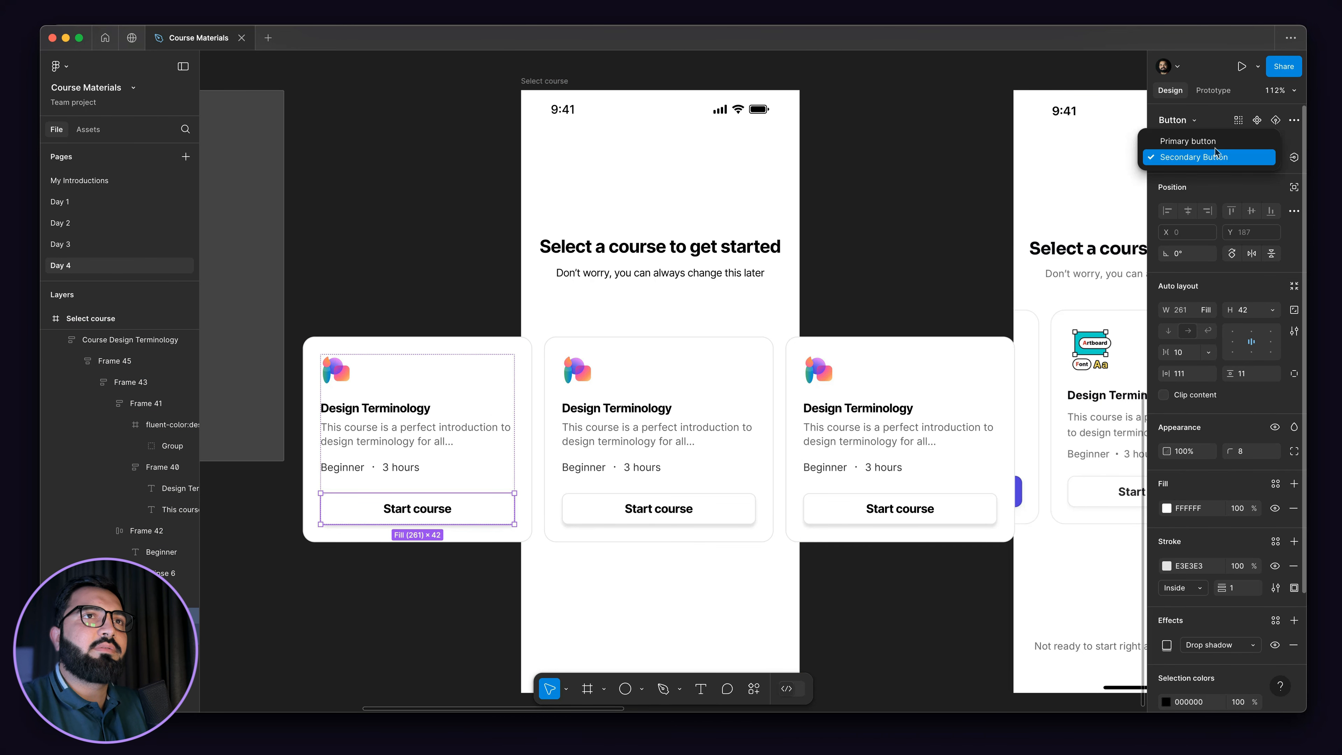
{"action": "left_click", "coordinate": [1215, 136]}
{"action": "left_click", "coordinate": [394, 230]}
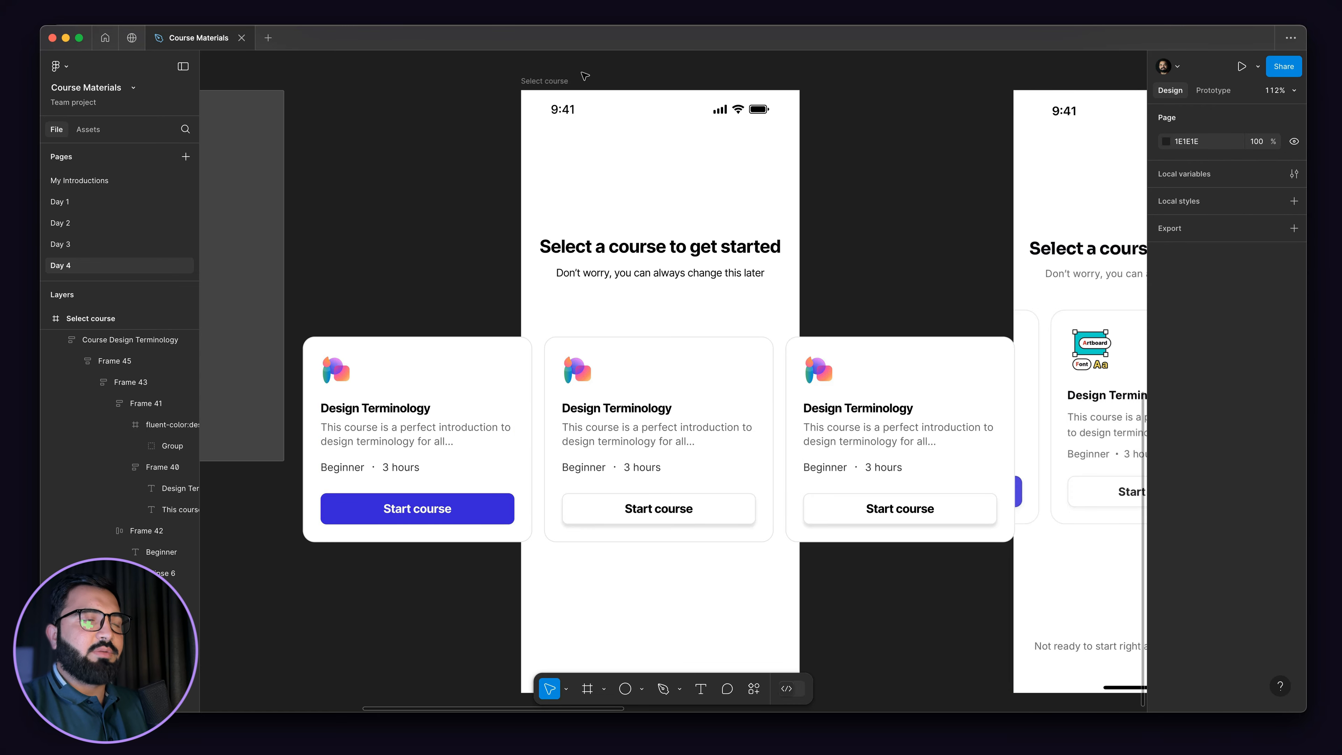
- Enable Clip content on the Select course frame again and compare the screen with the reference design
{"action": "left_click", "coordinate": [551, 82]}
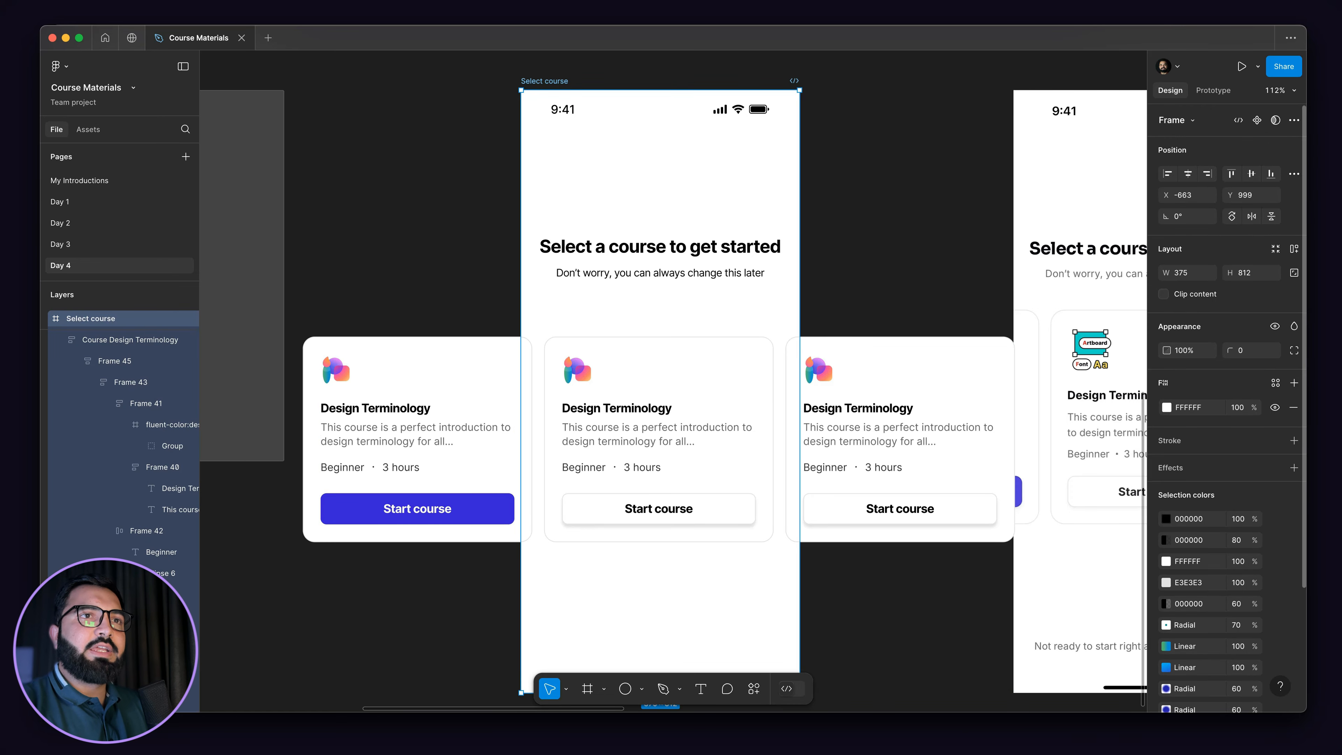
{"action": "left_click", "coordinate": [1162, 294]}
{"action": "left_click", "coordinate": [890, 225]}
{"action": "scroll", "coordinate": [786, 236], "scroll_direction": "down", "scroll_amount": 5}
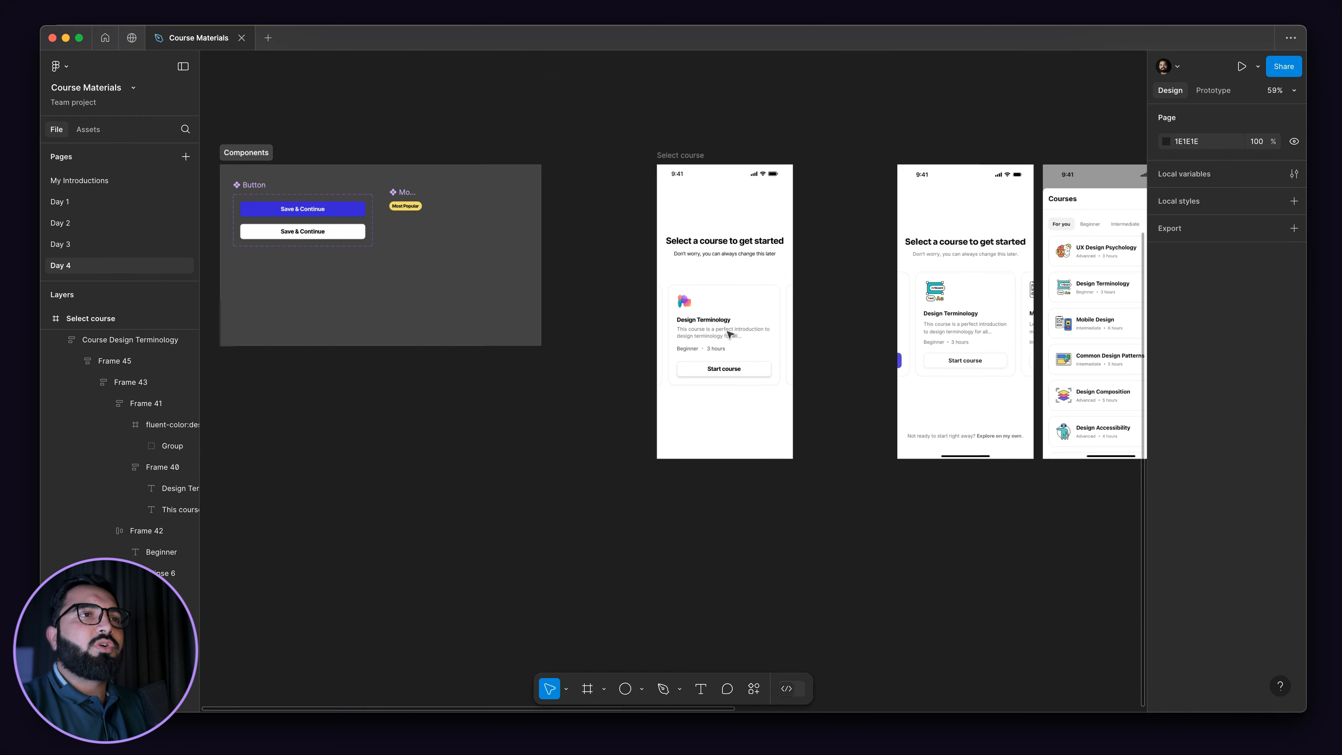
{"action": "scroll", "coordinate": [729, 330], "scroll_direction": "up", "scroll_amount": 5}
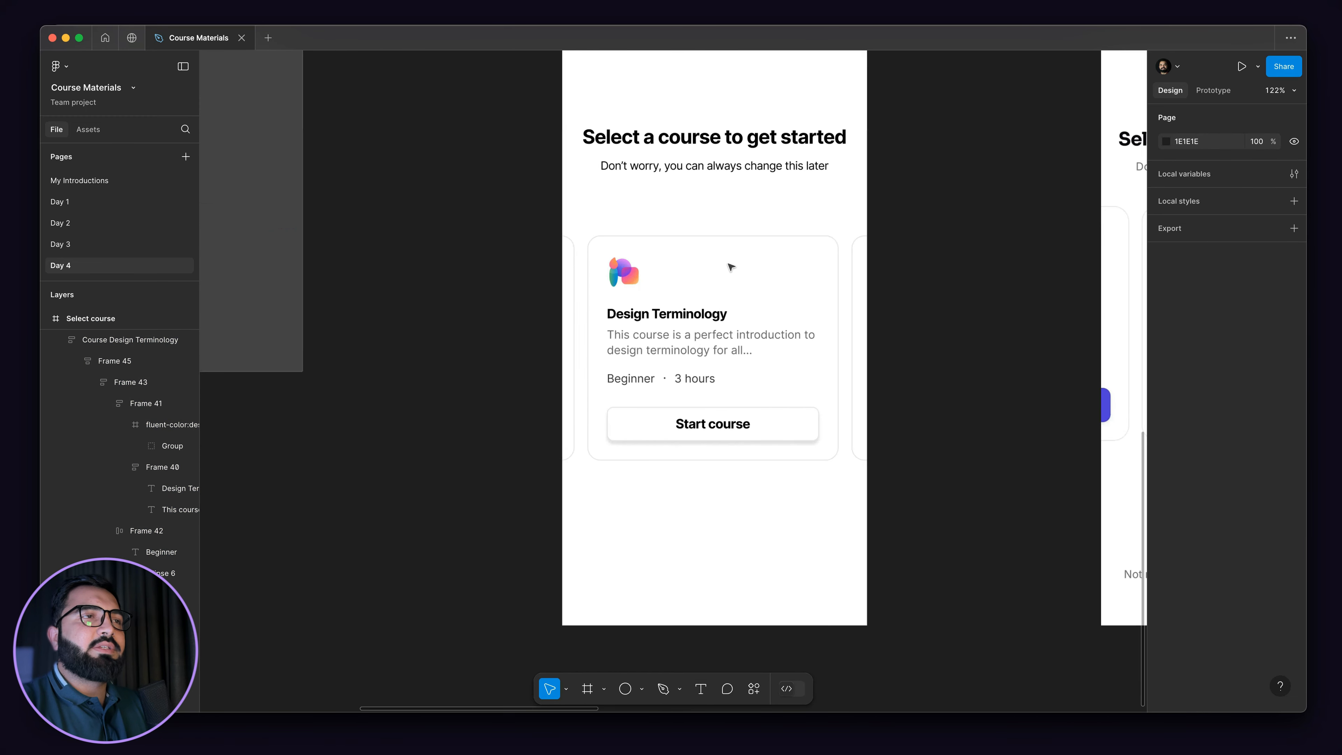
{"action": "scroll", "coordinate": [632, 339], "scroll_direction": "down", "scroll_amount": 3}
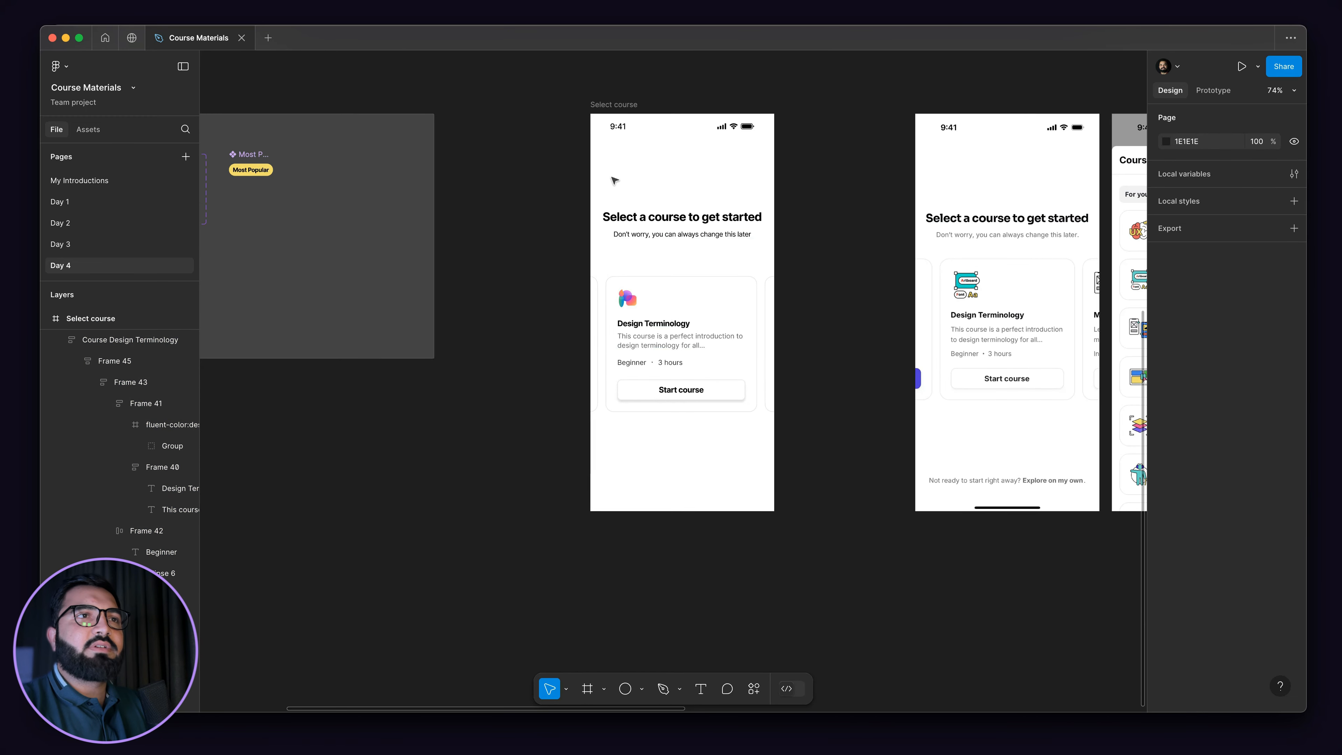
- Wrap all three course cards in one horizontal auto layout frame with a 16 px gap
{"action": "left_click", "coordinate": [680, 330]}
{"action": "scroll", "coordinate": [846, 286], "scroll_direction": "up", "scroll_amount": 1}
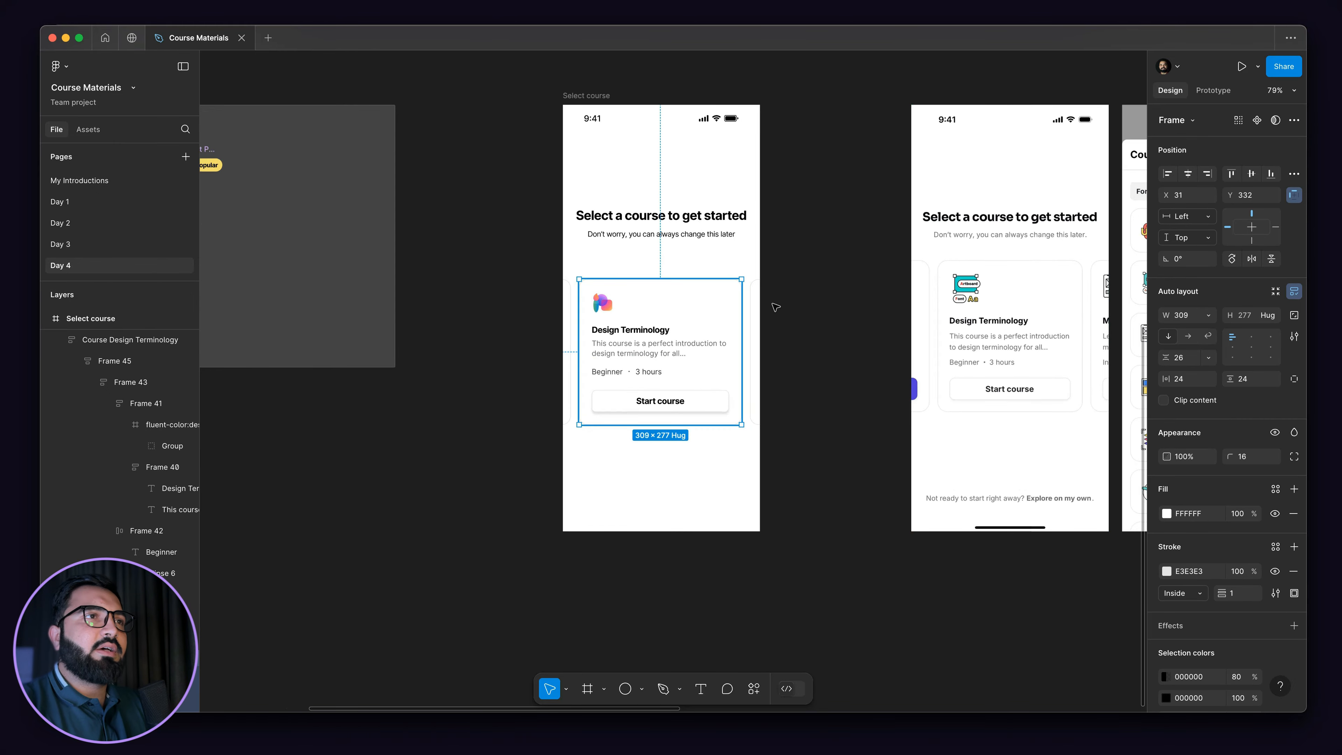
{"action": "key", "text": "ctrl+a"}
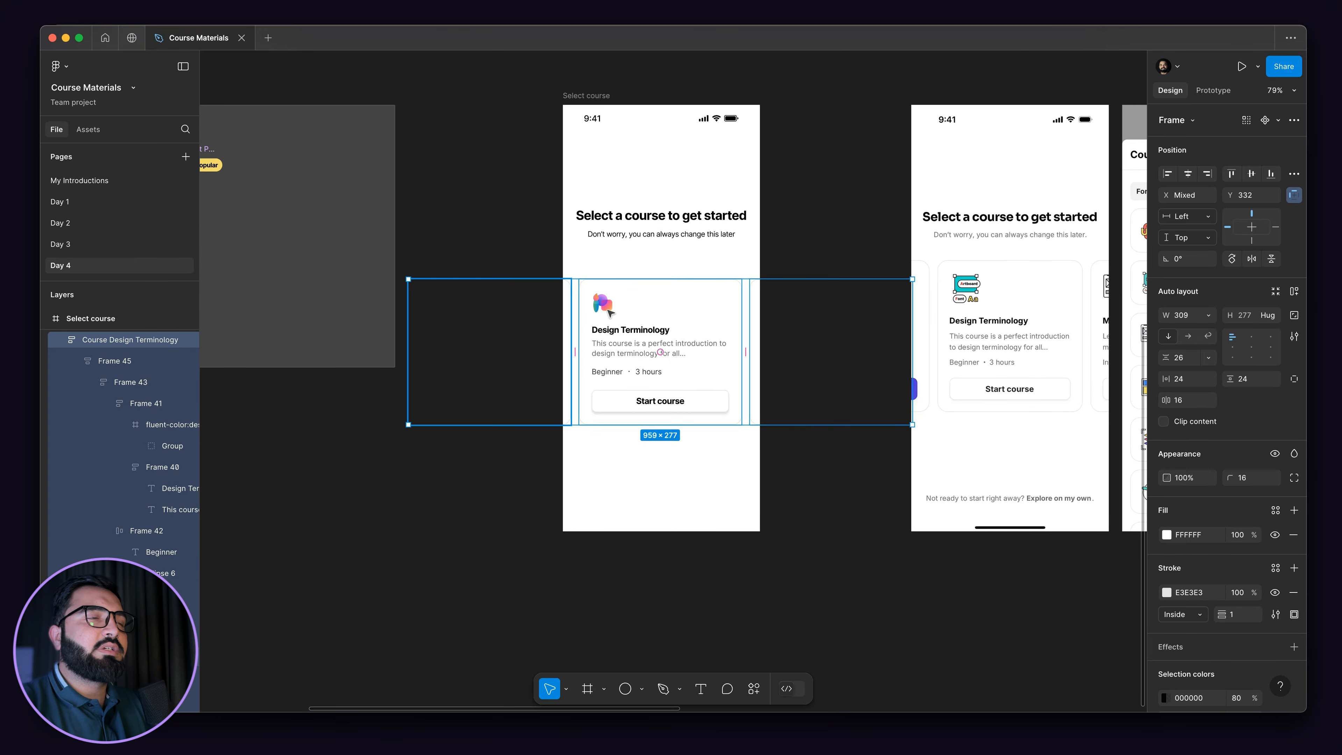
{"action": "key", "text": "shift+a"}
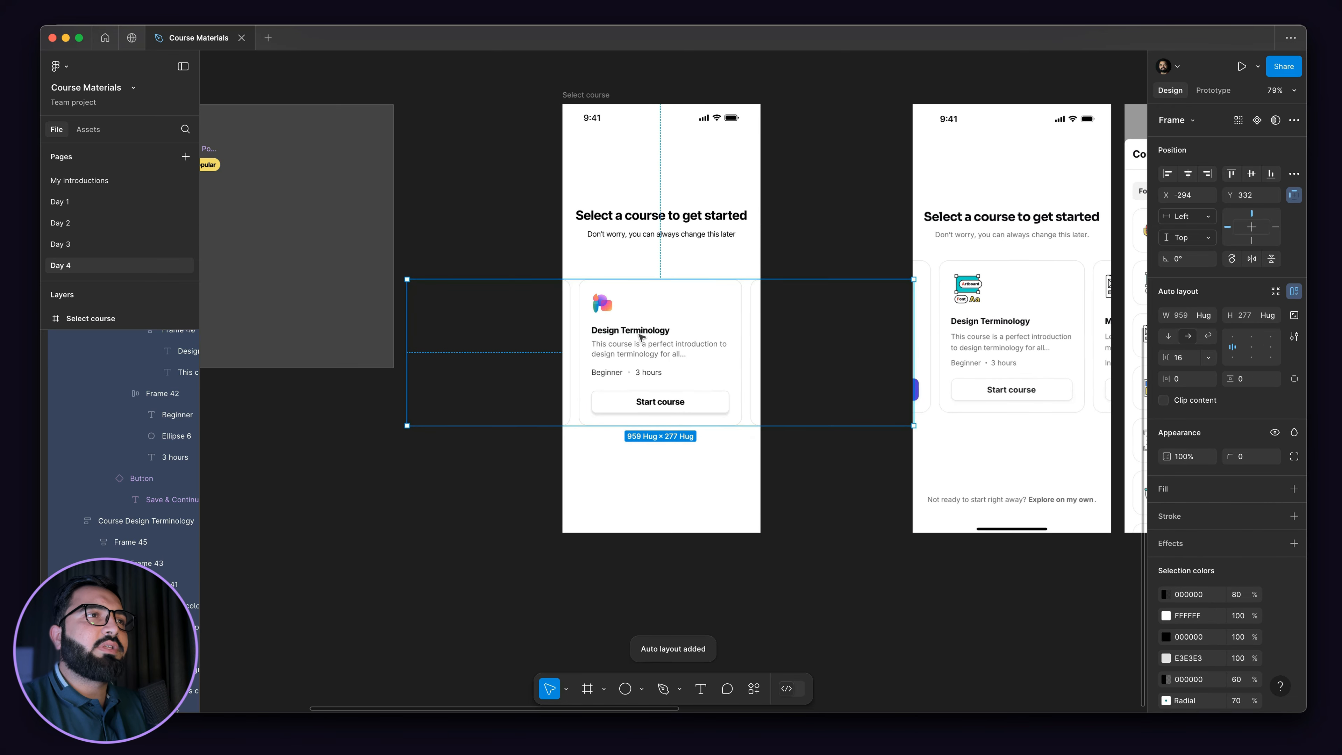
- Move the row of course cards up to Y 302, leaving 48 px below the heading text
{"action": "scroll", "coordinate": [635, 337], "scroll_direction": "up", "scroll_amount": 1}
{"action": "left_click_drag", "start_coordinate": [635, 337], "coordinate": [643, 312]}
{"action": "left_click_drag", "start_coordinate": [642, 312], "coordinate": [643, 320]}
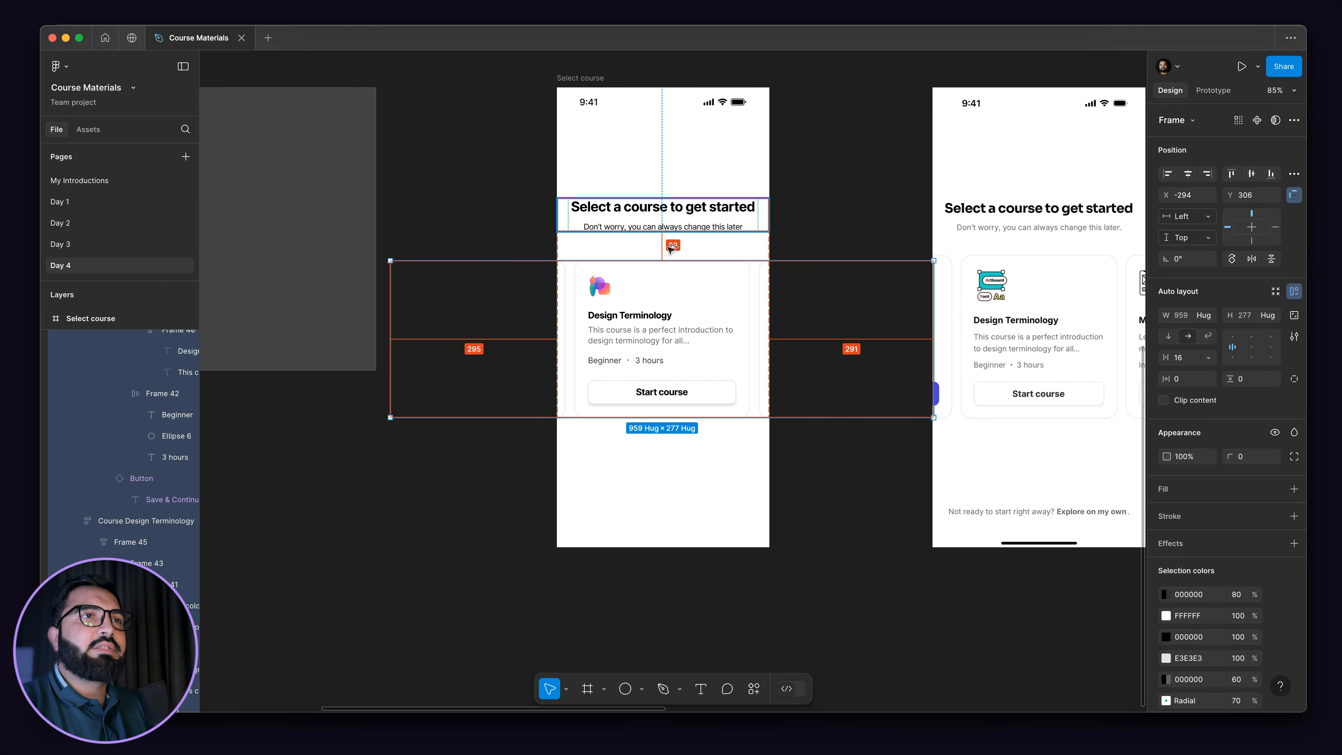
{"action": "left_click_drag", "start_coordinate": [672, 249], "coordinate": [672, 246]}
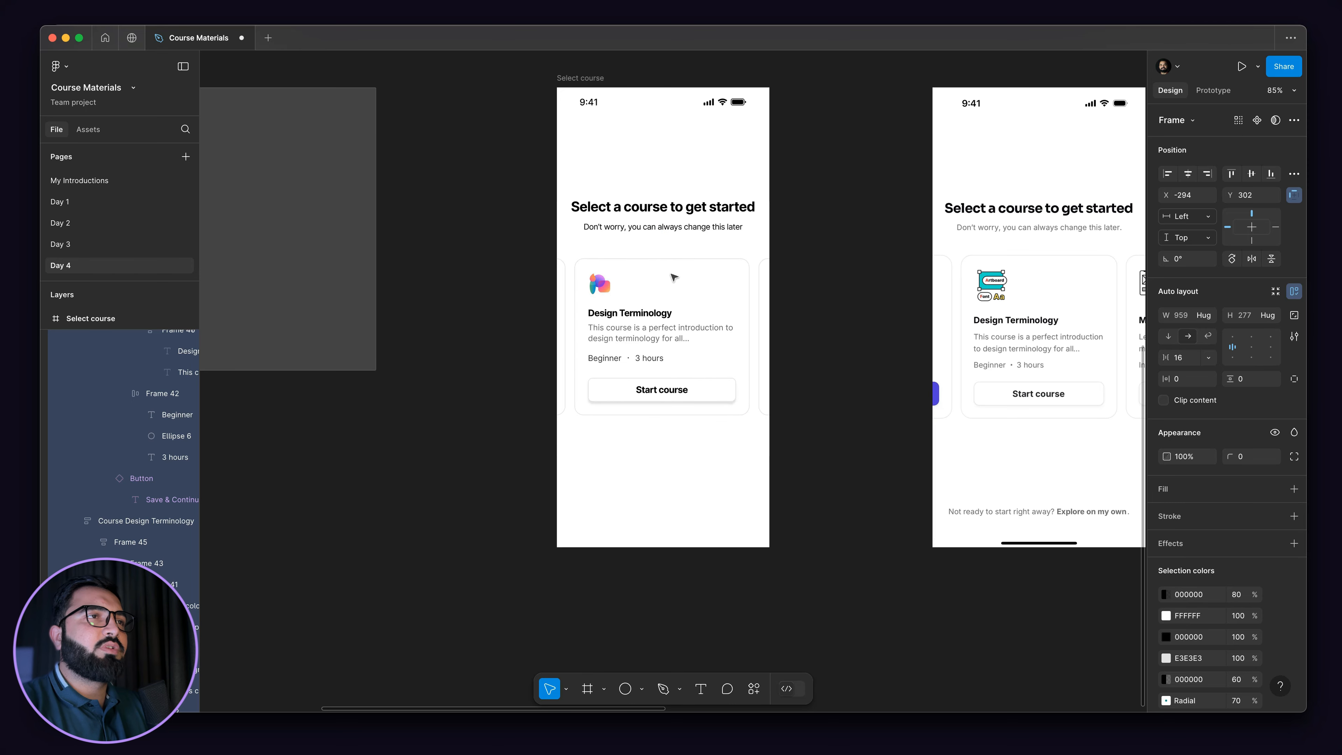
{"action": "key", "text": "Up"}
{"action": "scroll", "coordinate": [674, 277], "scroll_direction": "up", "scroll_amount": 1}
{"action": "key", "text": "alt"}
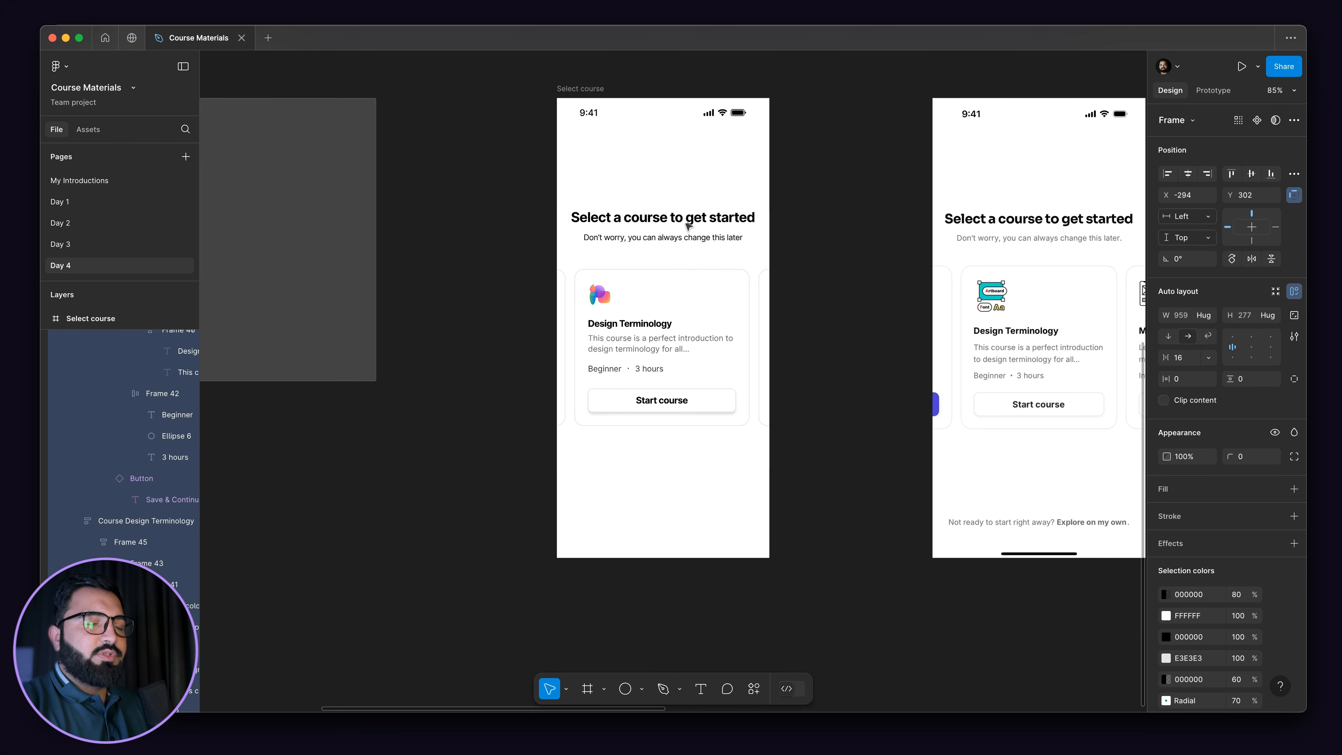
- Combine the heading block and the card row in a vertical auto layout frame with 48 px spacing
{"action": "left_click", "coordinate": [688, 226], "text": "shift"}
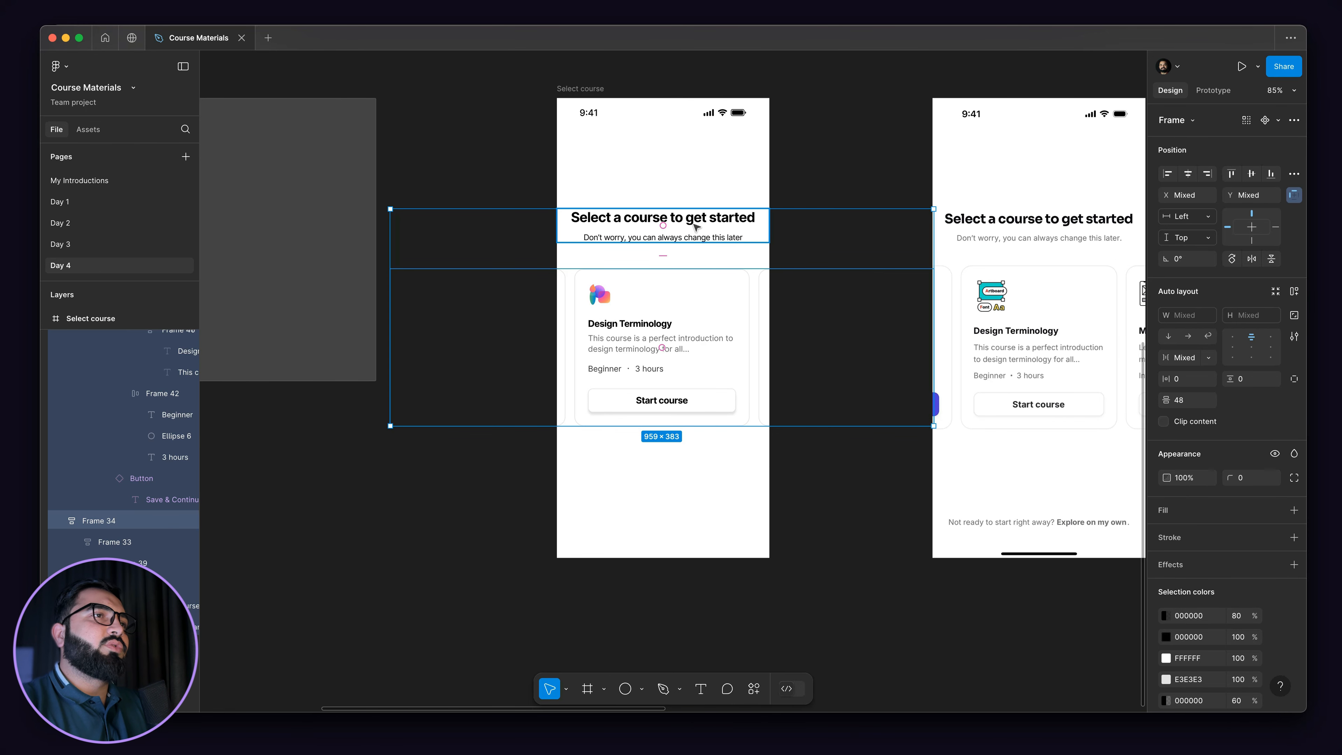
{"action": "key", "text": "shift+a"}
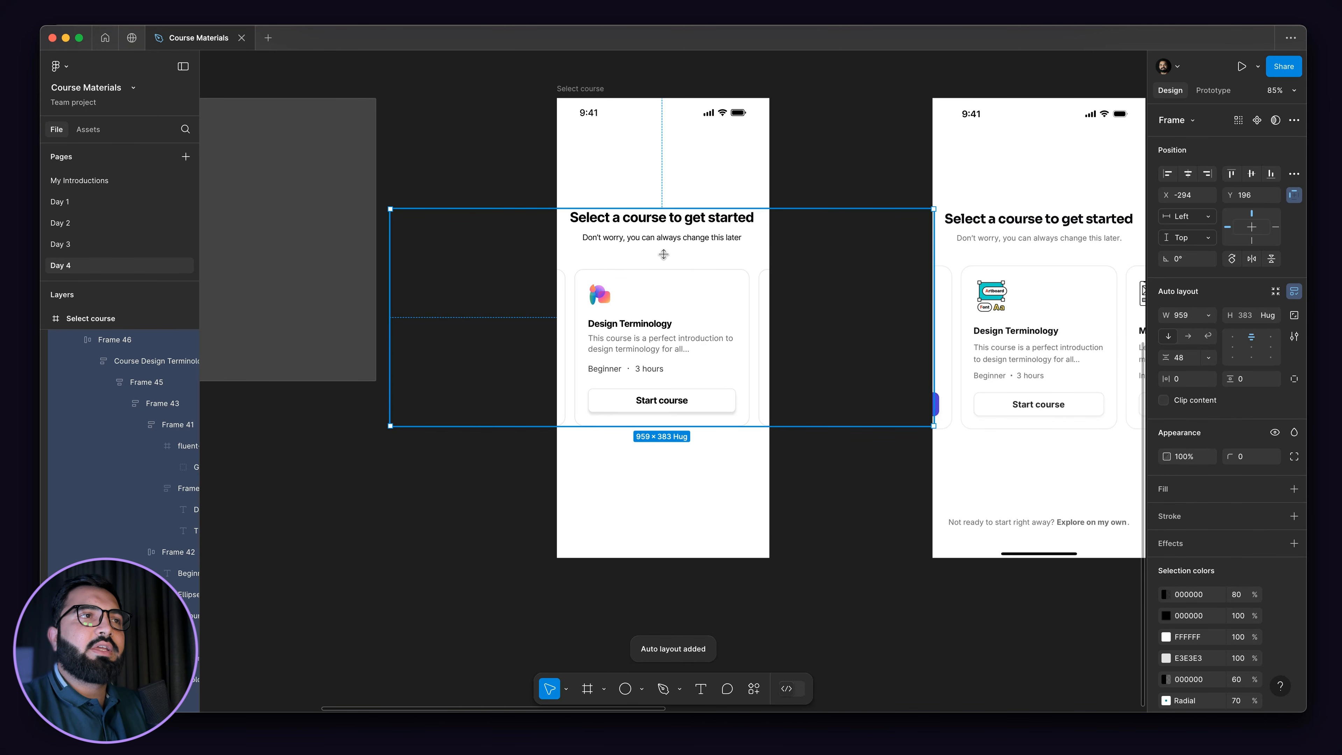
{"action": "key", "text": "alt"}
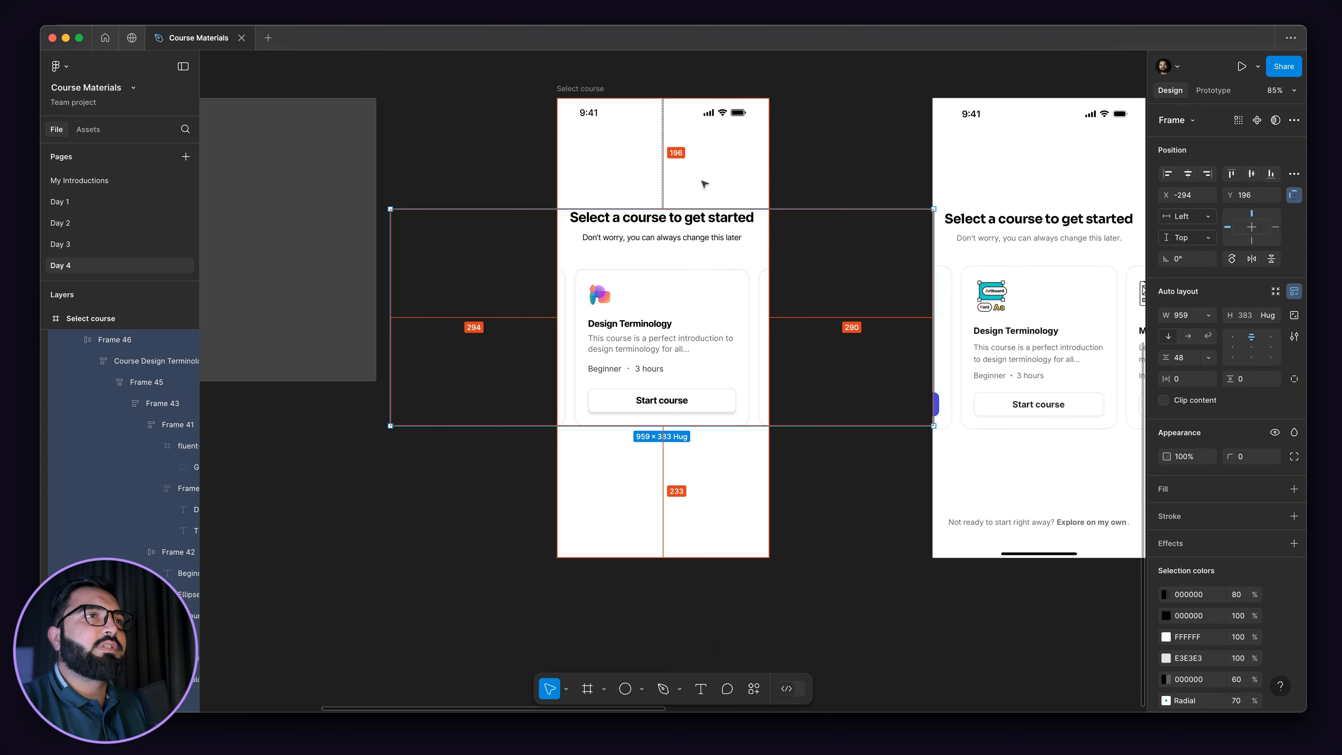
{"action": "left_click", "coordinate": [465, 172]}
- Examine the footer text and the home indicator line at the bottom of the reference course screen
{"action": "scroll", "coordinate": [601, 309], "scroll_direction": "down", "scroll_amount": 5}
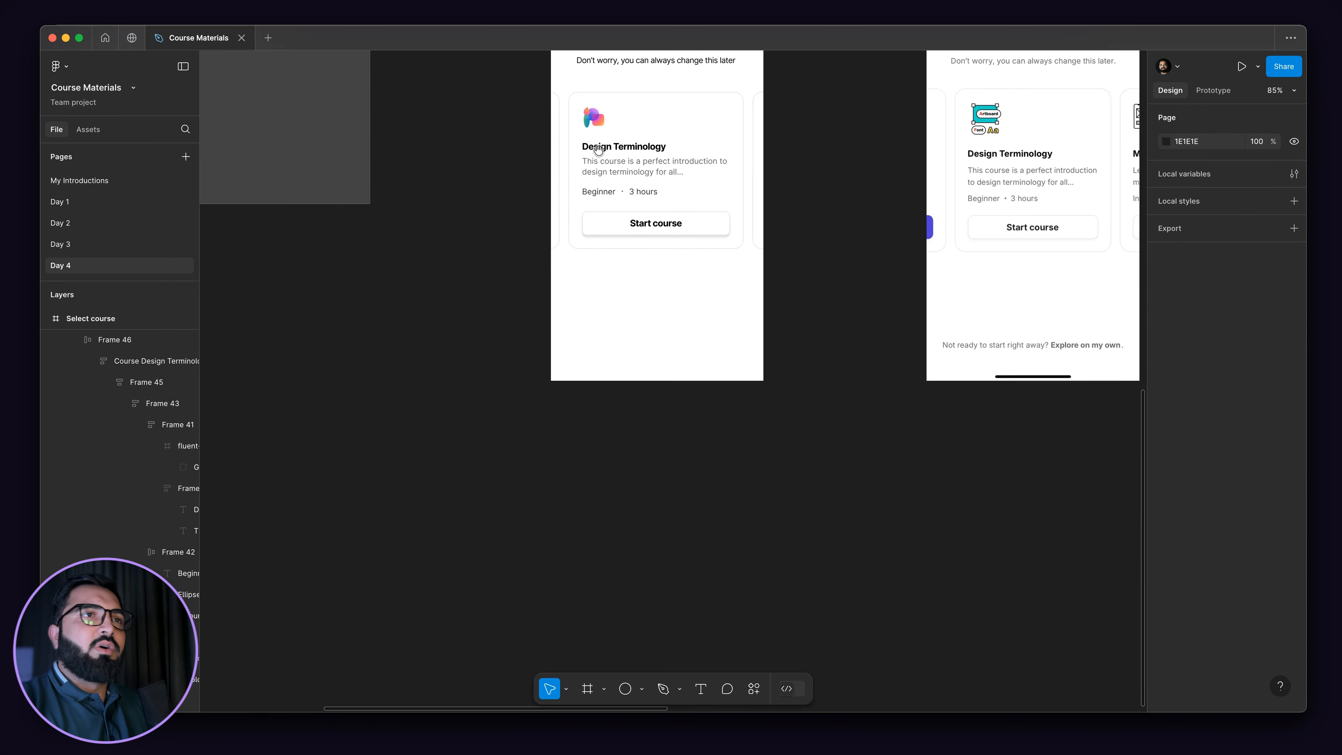
{"action": "scroll", "coordinate": [793, 296], "scroll_direction": "right", "scroll_amount": 2}
{"action": "scroll", "coordinate": [927, 328], "scroll_direction": "up", "scroll_amount": 5}
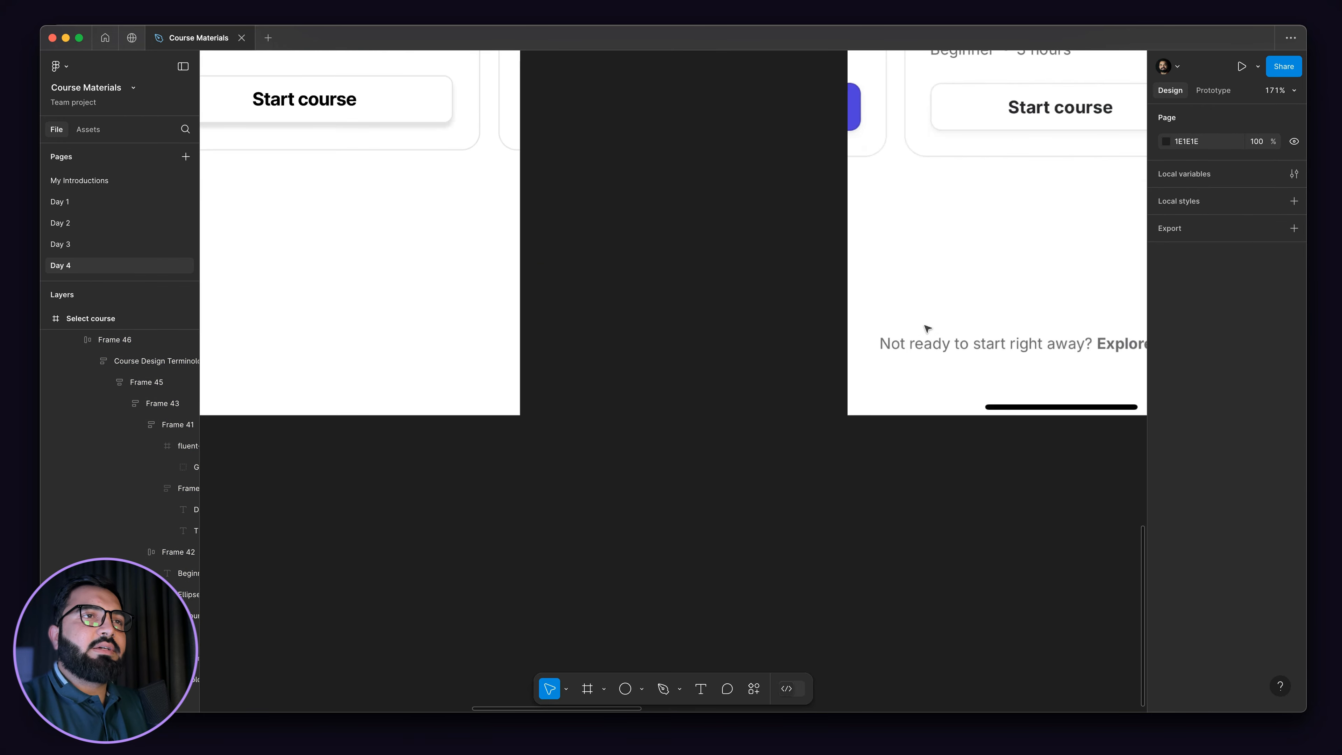
{"action": "scroll", "coordinate": [819, 352], "scroll_direction": "right", "scroll_amount": 5}
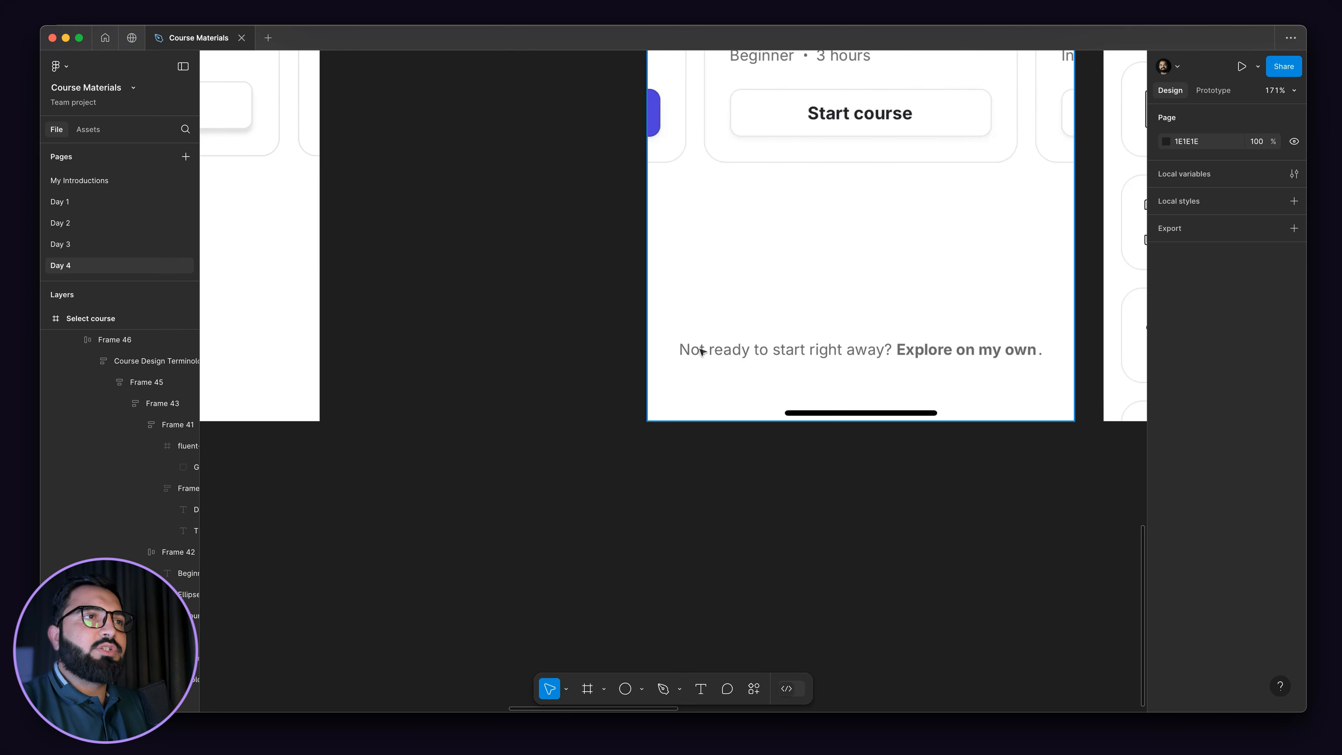
{"action": "scroll", "coordinate": [701, 352], "scroll_direction": "up", "scroll_amount": 3}
{"action": "scroll", "coordinate": [694, 351], "scroll_direction": "up", "scroll_amount": 1}
{"action": "scroll", "coordinate": [719, 351], "scroll_direction": "down", "scroll_amount": 4}
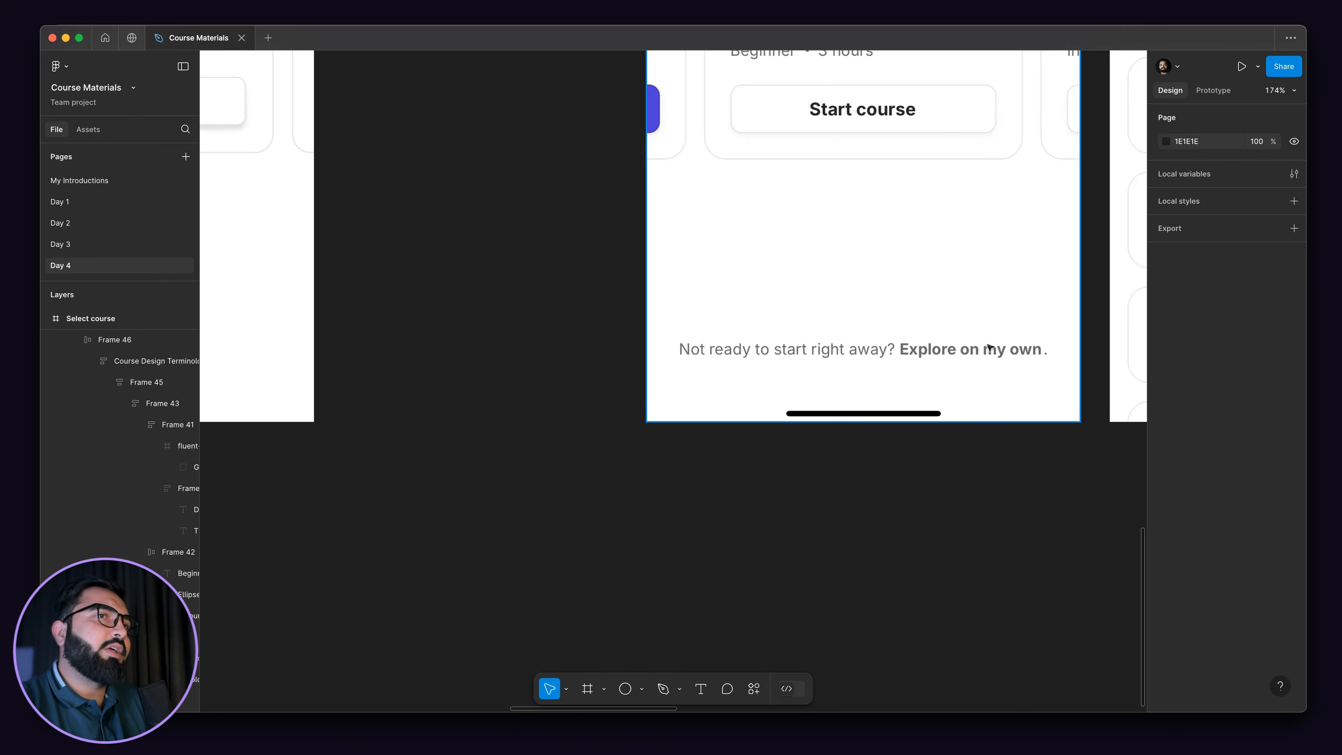
{"action": "scroll", "coordinate": [903, 367], "scroll_direction": "down", "scroll_amount": 2}
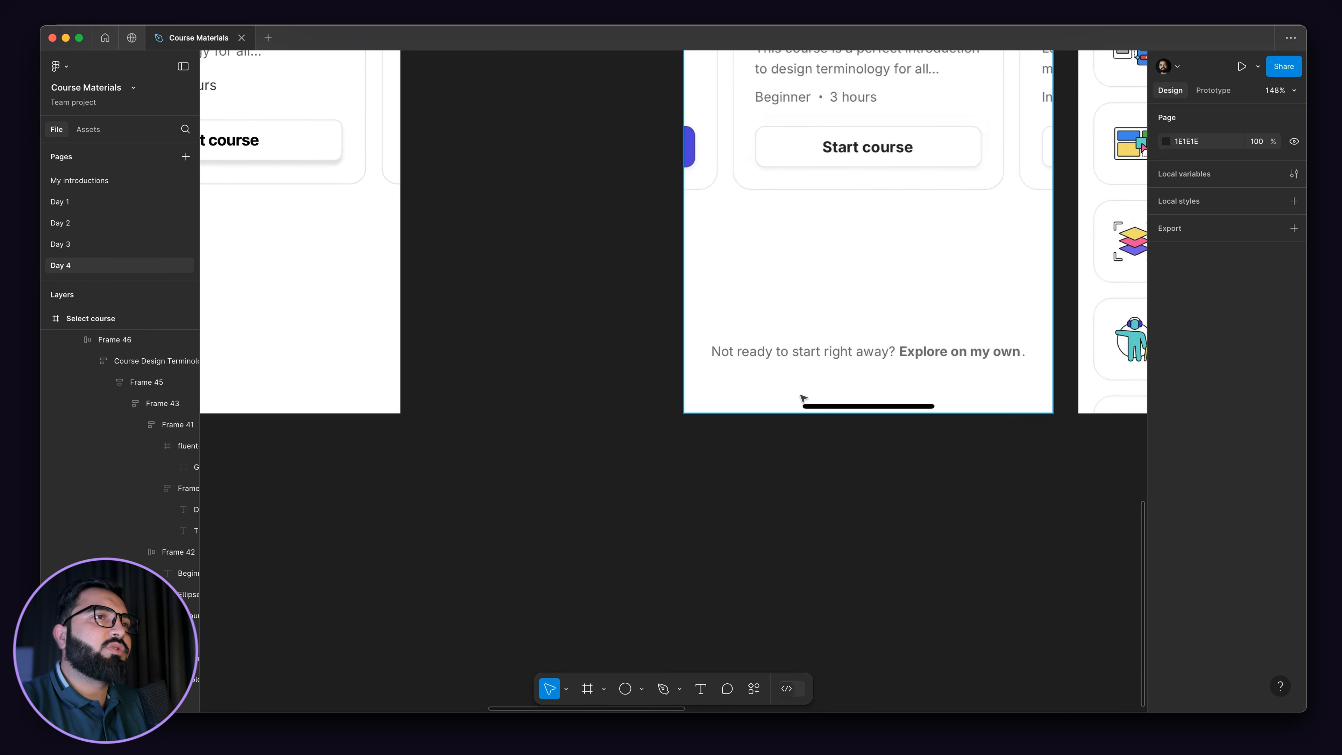
- Add the footer text "Not ready to start right away? Explore on my own." below the cards on the Select course screen, correcting the misspelled "Explore"
{"action": "scroll", "coordinate": [777, 402], "scroll_direction": "left", "scroll_amount": 5}
{"action": "scroll", "coordinate": [687, 409], "scroll_direction": "left", "scroll_amount": 3}
{"action": "scroll", "coordinate": [528, 399], "scroll_direction": "down", "scroll_amount": 1}
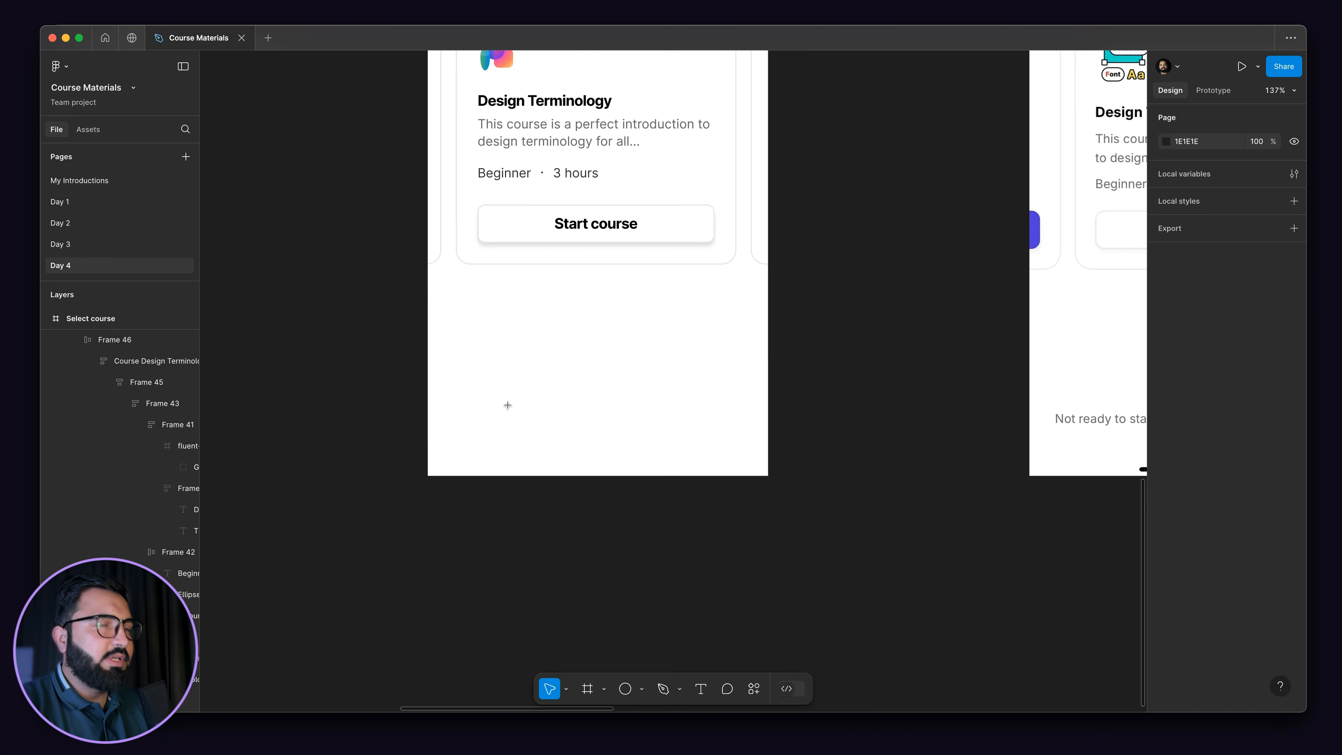
{"action": "key", "text": "t"}
{"action": "left_click", "coordinate": [566, 418]}
{"action": "scroll", "coordinate": [569, 419], "scroll_direction": "down", "scroll_amount": 3}
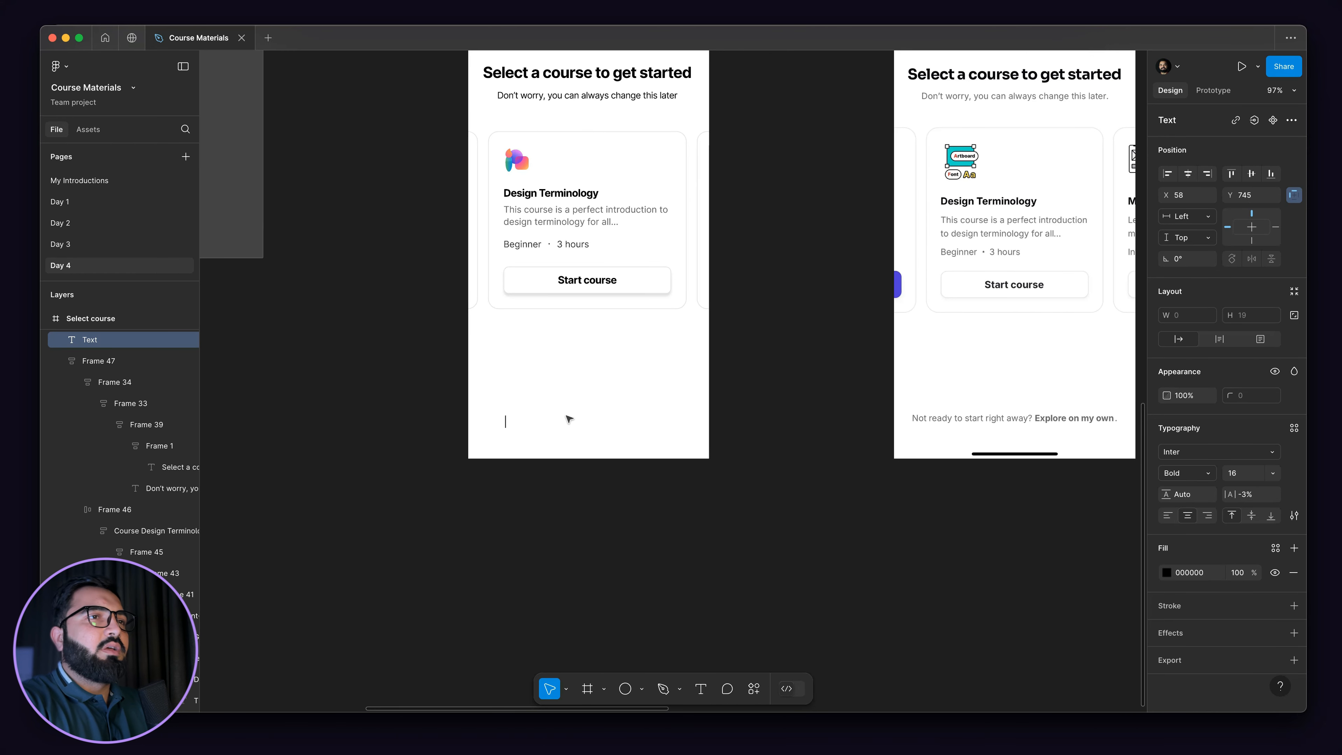
{"action": "type", "text": "Not ready"}
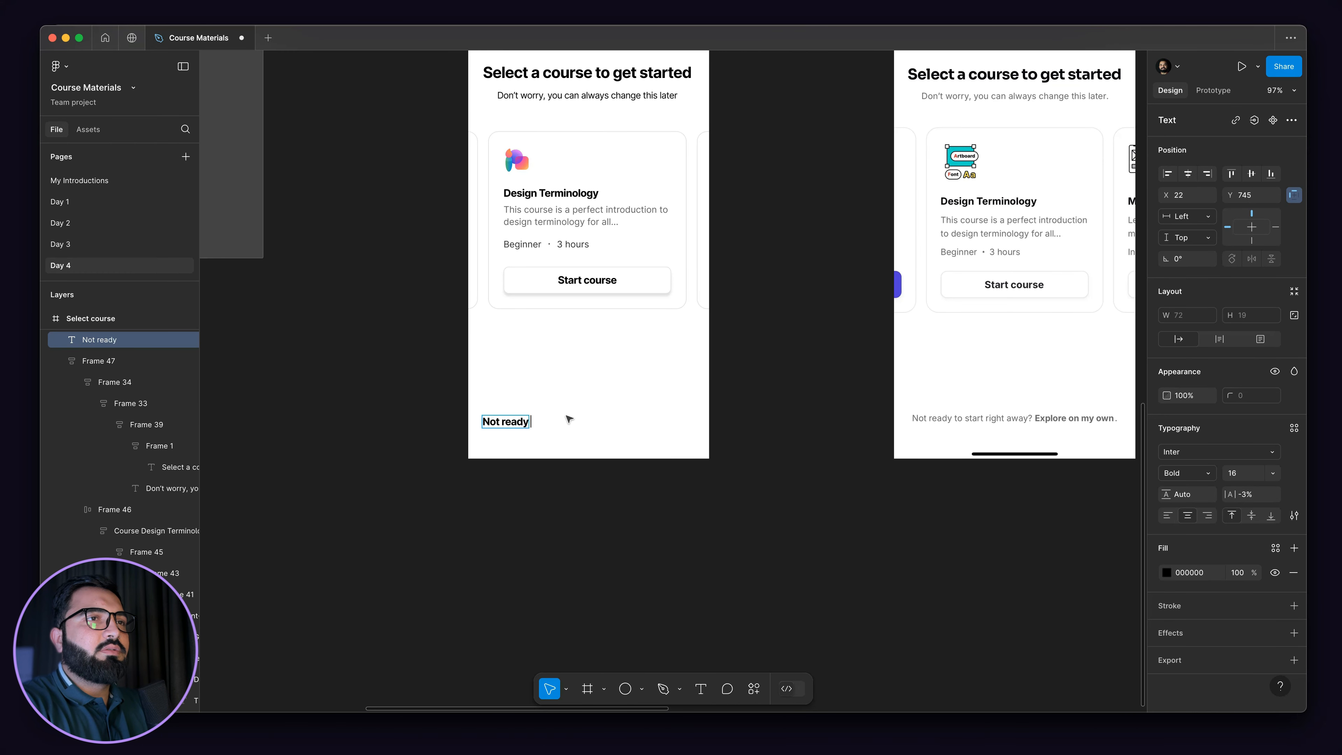
{"action": "type", "text": " to start right away? Exlore on my own."}
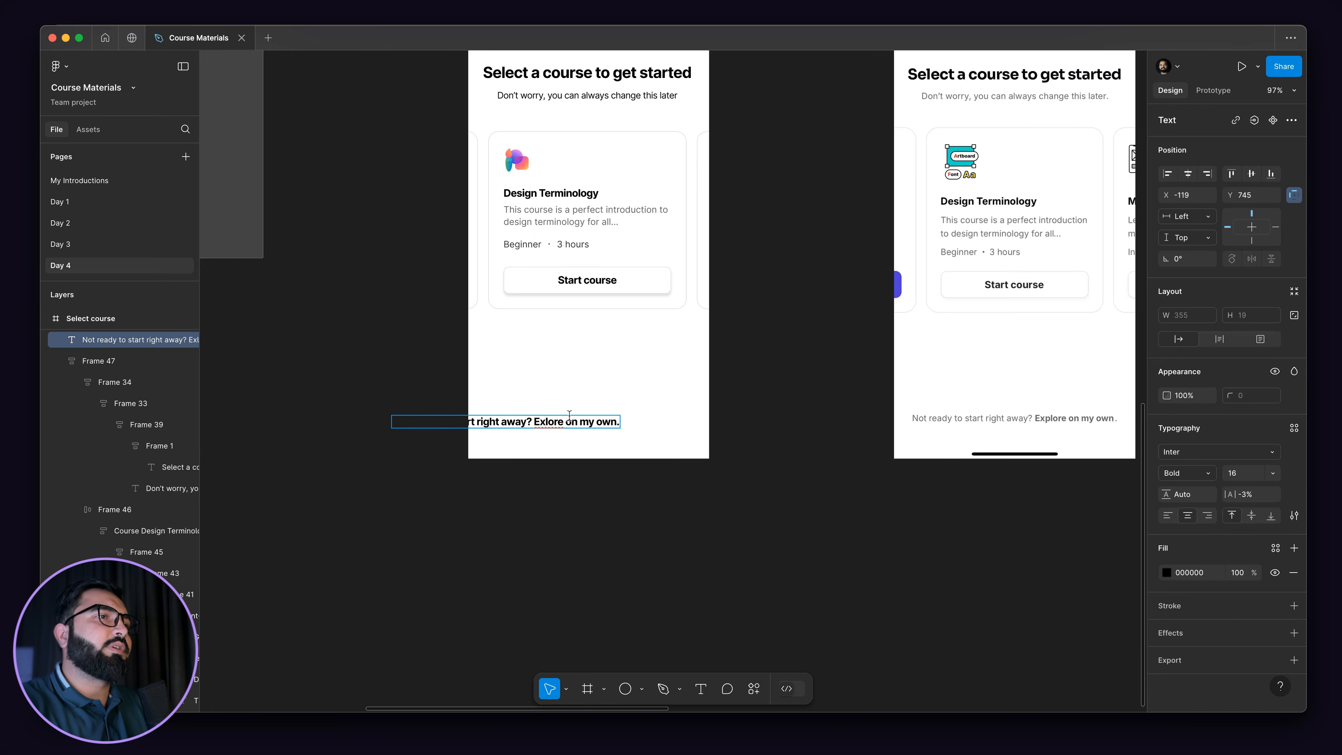
{"action": "right_click", "coordinate": [550, 422]}
{"action": "left_click", "coordinate": [567, 429]}
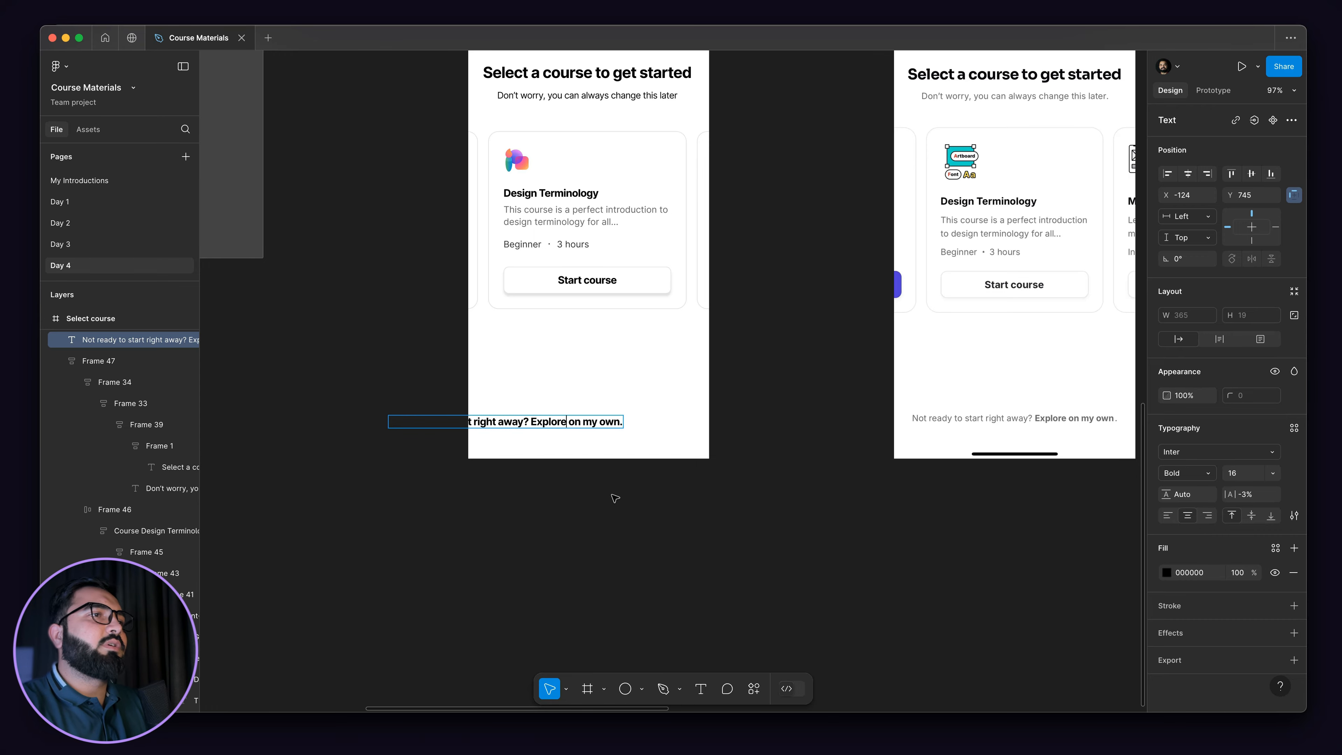
- Centre the footer text horizontally on the Select course screen and set its font size to 14
{"action": "key", "text": "Escape"}
{"action": "left_click_drag", "start_coordinate": [527, 423], "coordinate": [604, 424]}
{"action": "scroll", "coordinate": [660, 425], "scroll_direction": "up", "scroll_amount": 1}
{"action": "scroll", "coordinate": [661, 427], "scroll_direction": "up", "scroll_amount": 5}
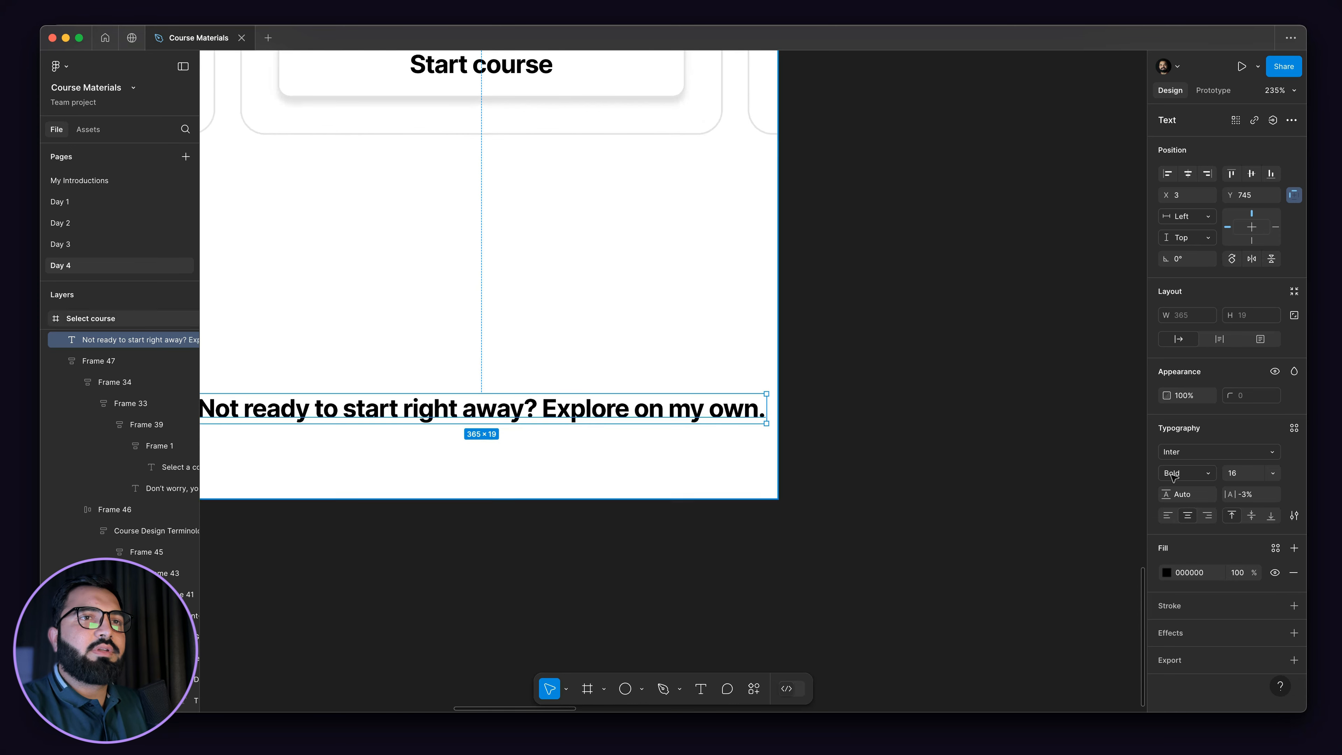
{"action": "left_click", "coordinate": [1276, 473]}
{"action": "left_click", "coordinate": [1249, 441]}
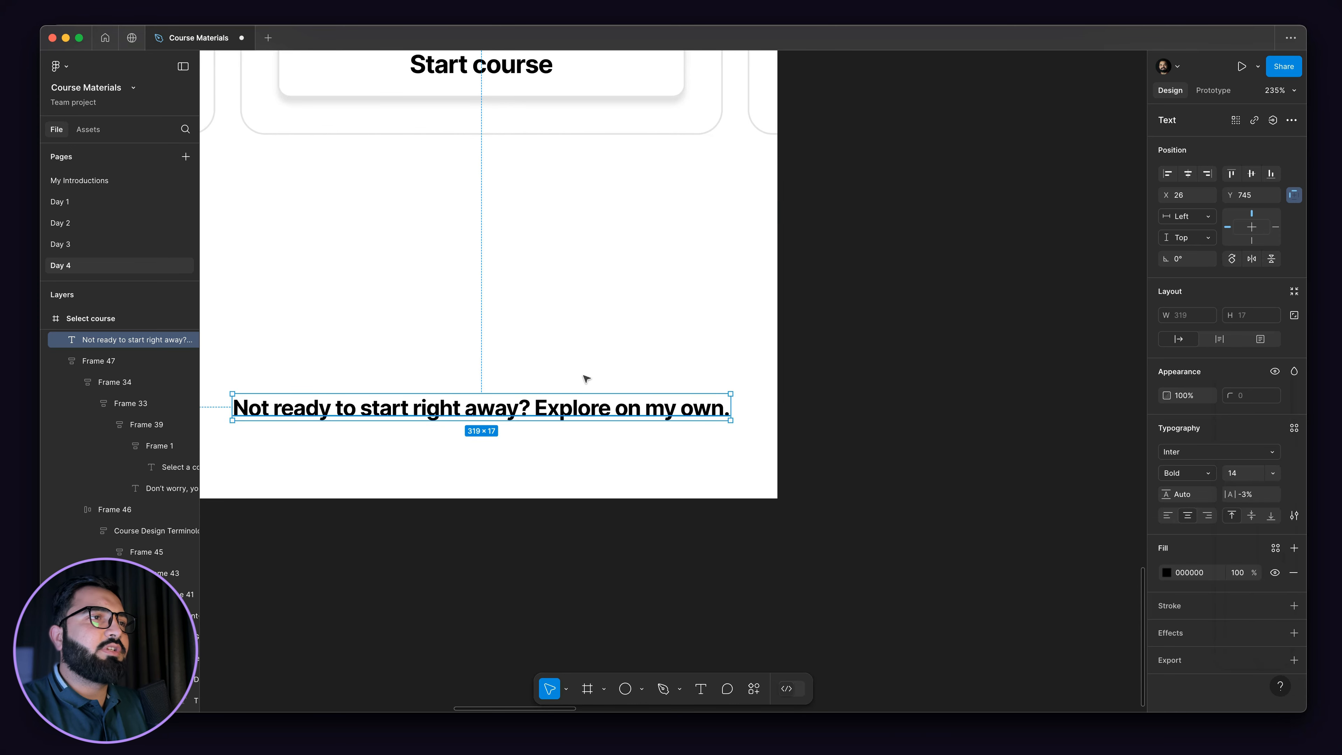
- Set the weight of "Not ready to start right away?" to Regular, keeping "Explore on my own." Bold
{"action": "scroll", "coordinate": [581, 392], "scroll_direction": "down", "scroll_amount": 4}
{"action": "scroll", "coordinate": [551, 400], "scroll_direction": "down", "scroll_amount": 2}
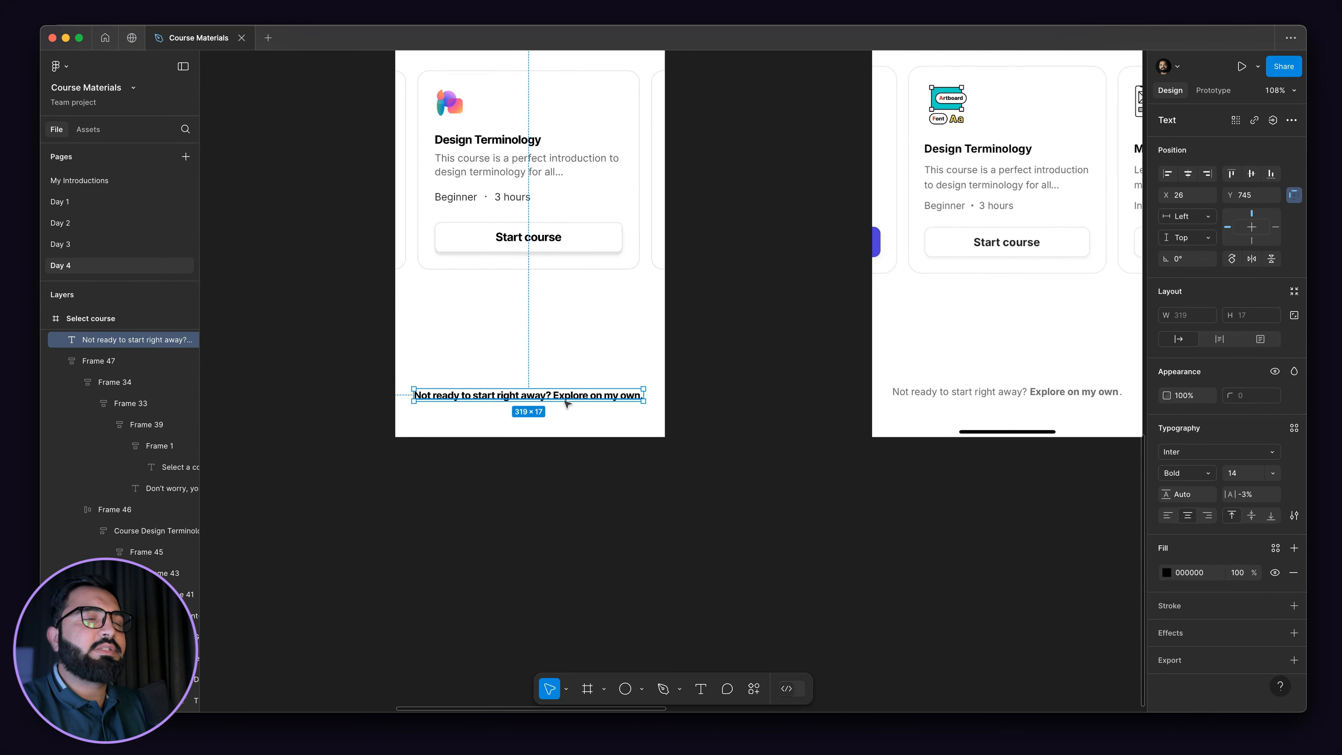
{"action": "scroll", "coordinate": [551, 399], "scroll_direction": "up", "scroll_amount": 5}
{"action": "double_click", "coordinate": [552, 396]}
{"action": "scroll", "coordinate": [552, 396], "scroll_direction": "down", "scroll_amount": 2}
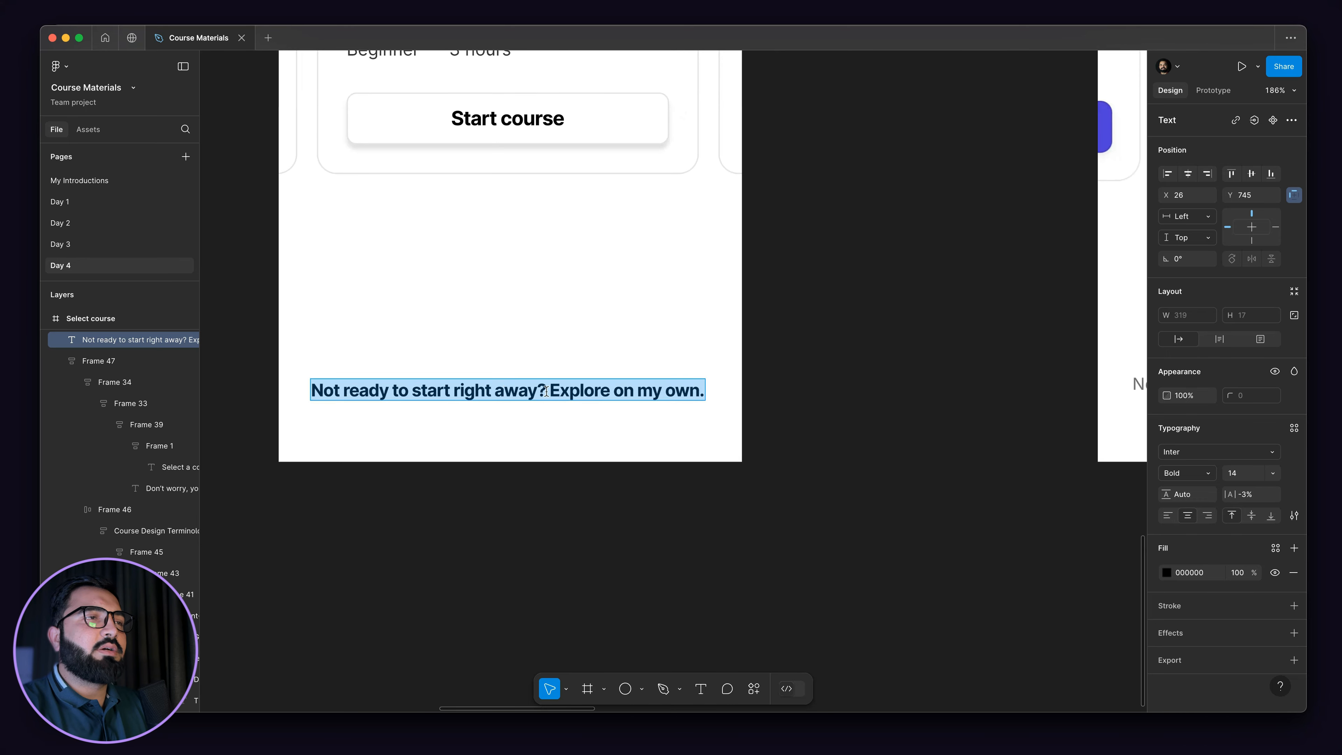
{"action": "left_click_drag", "start_coordinate": [545, 391], "coordinate": [273, 382]}
{"action": "scroll", "coordinate": [527, 383], "scroll_direction": "down", "scroll_amount": 5}
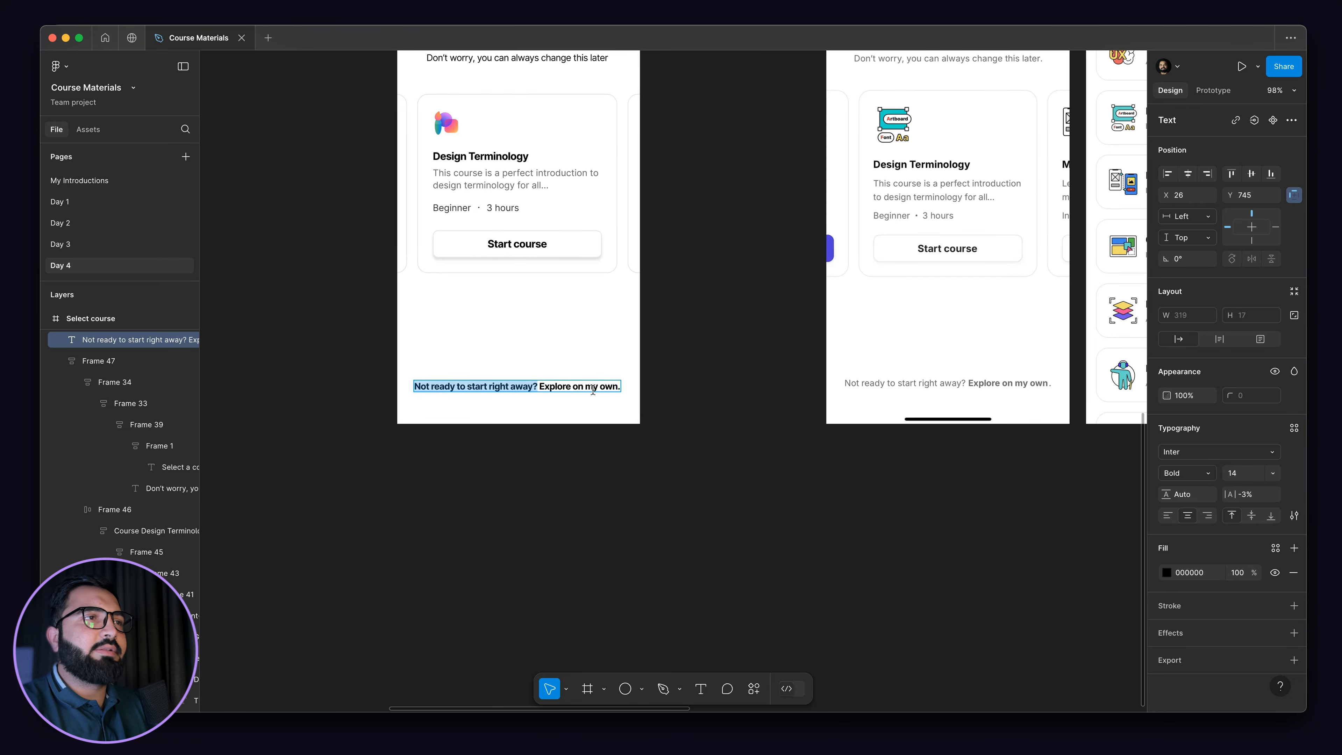
{"action": "scroll", "coordinate": [592, 390], "scroll_direction": "up", "scroll_amount": 3}
{"action": "scroll", "coordinate": [561, 388], "scroll_direction": "down", "scroll_amount": 3}
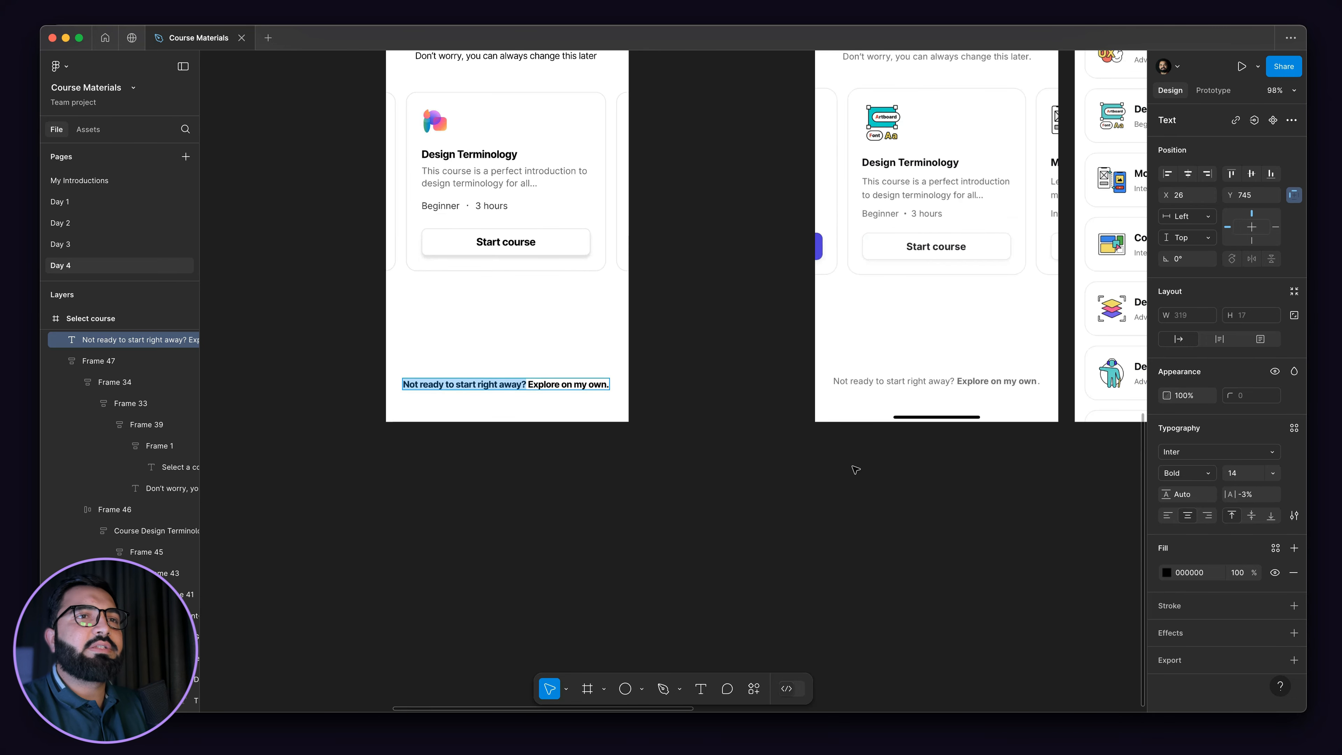
{"action": "left_click", "coordinate": [1210, 475]}
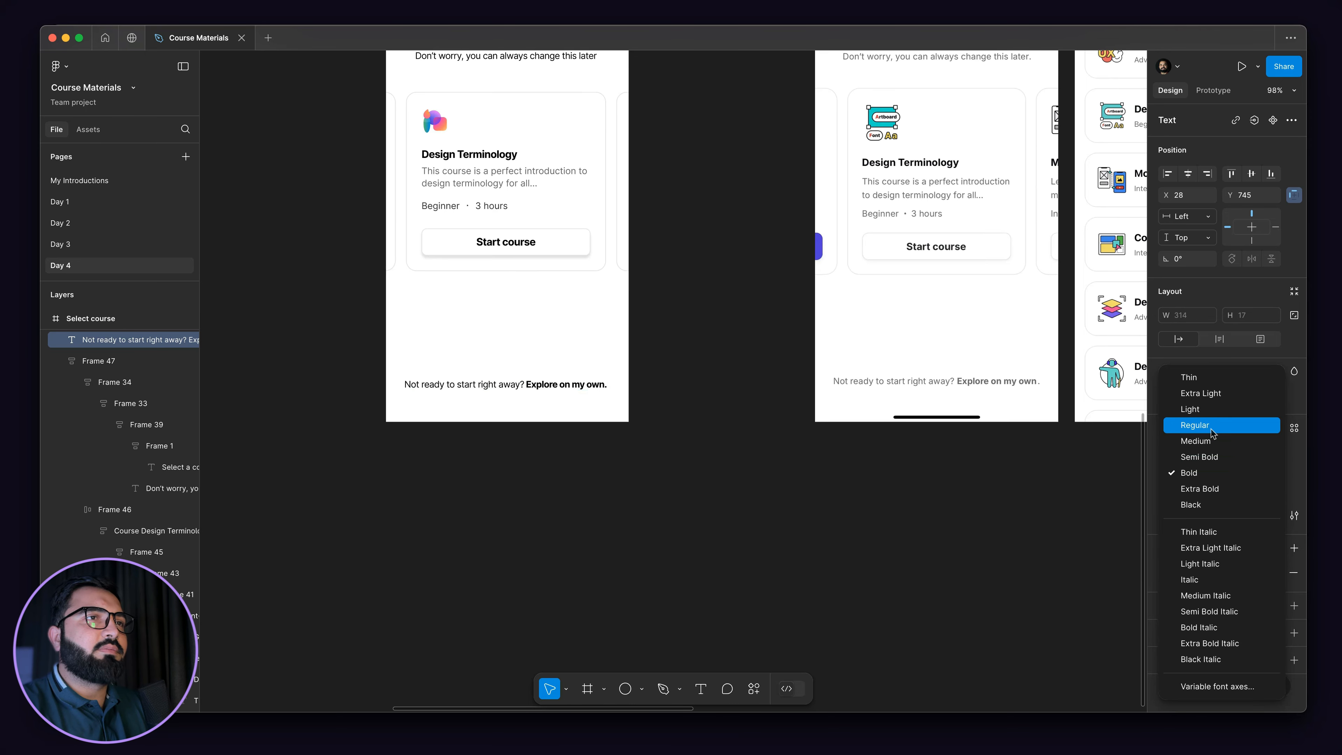
{"action": "left_click", "coordinate": [1211, 428]}
{"action": "key", "text": "Escape"}
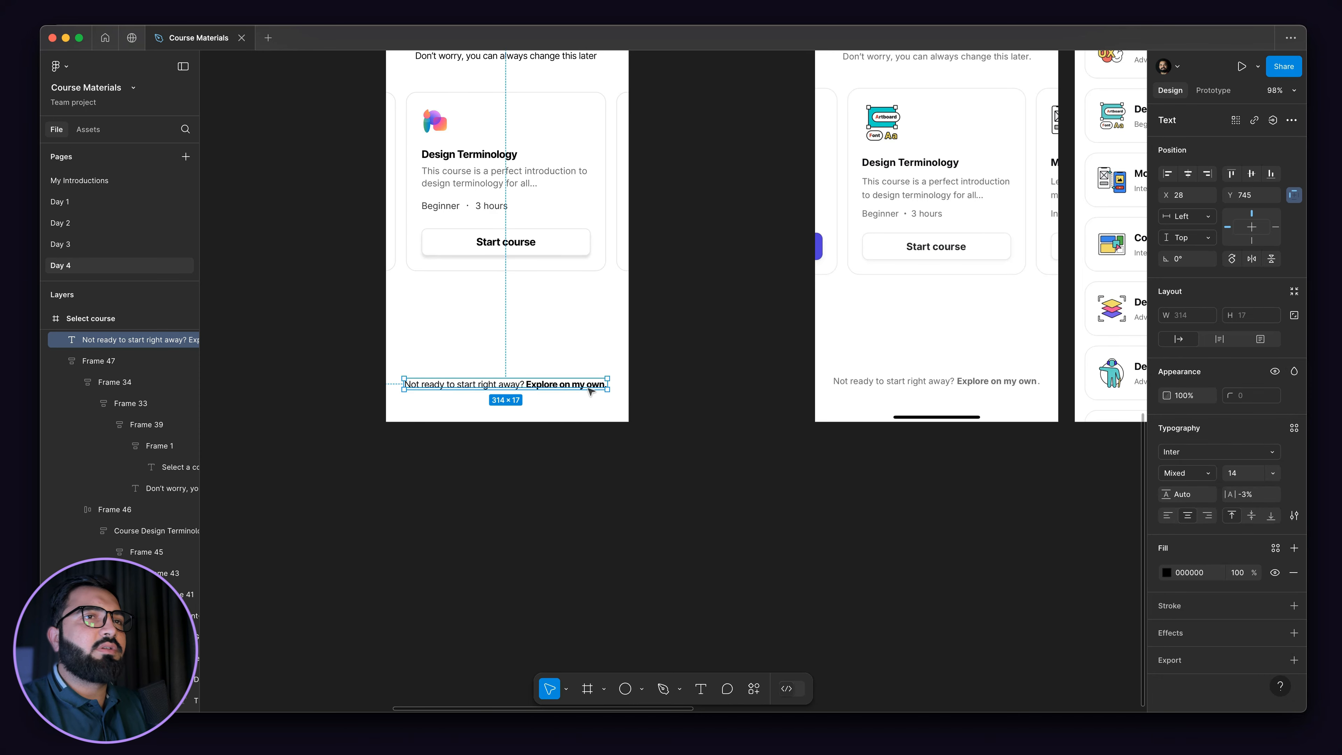
- Set the footer text's fill opacity to 60% and compare it with the reference screen
{"action": "left_click", "coordinate": [1244, 573]}
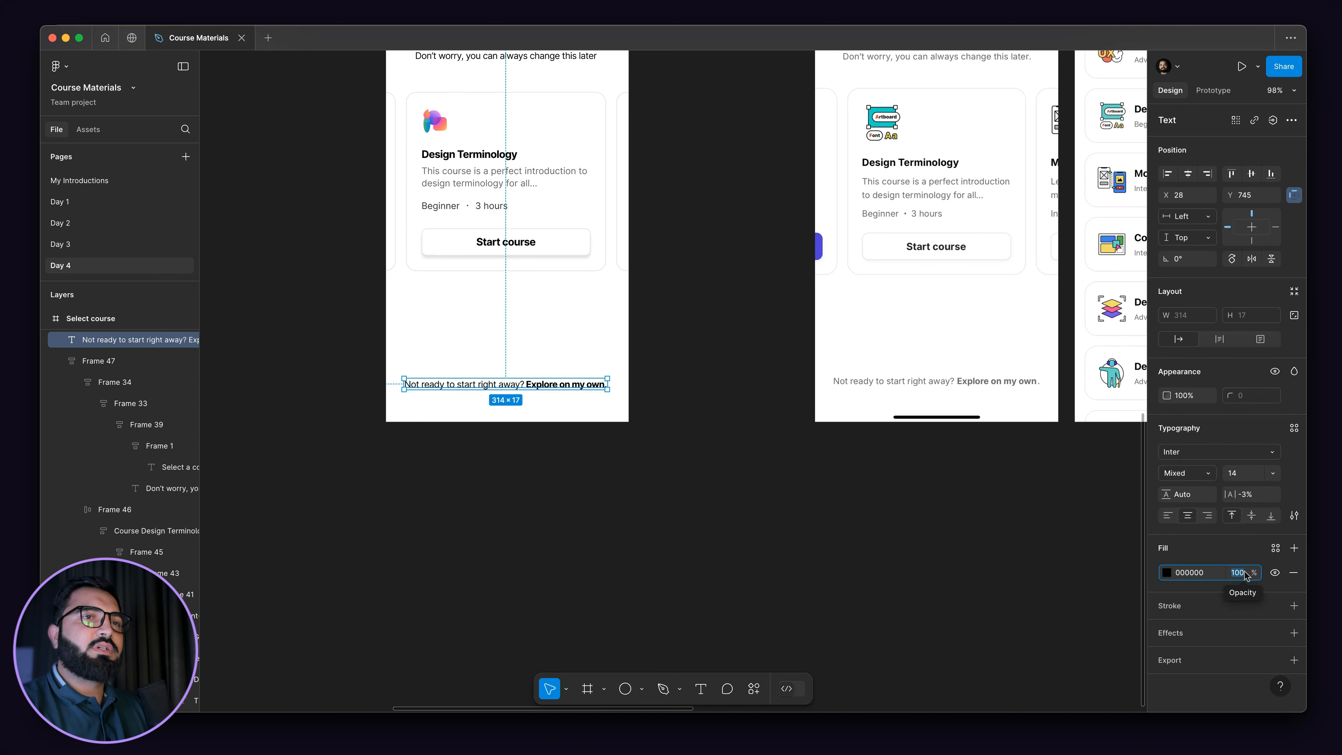
{"action": "type", "text": "60"}
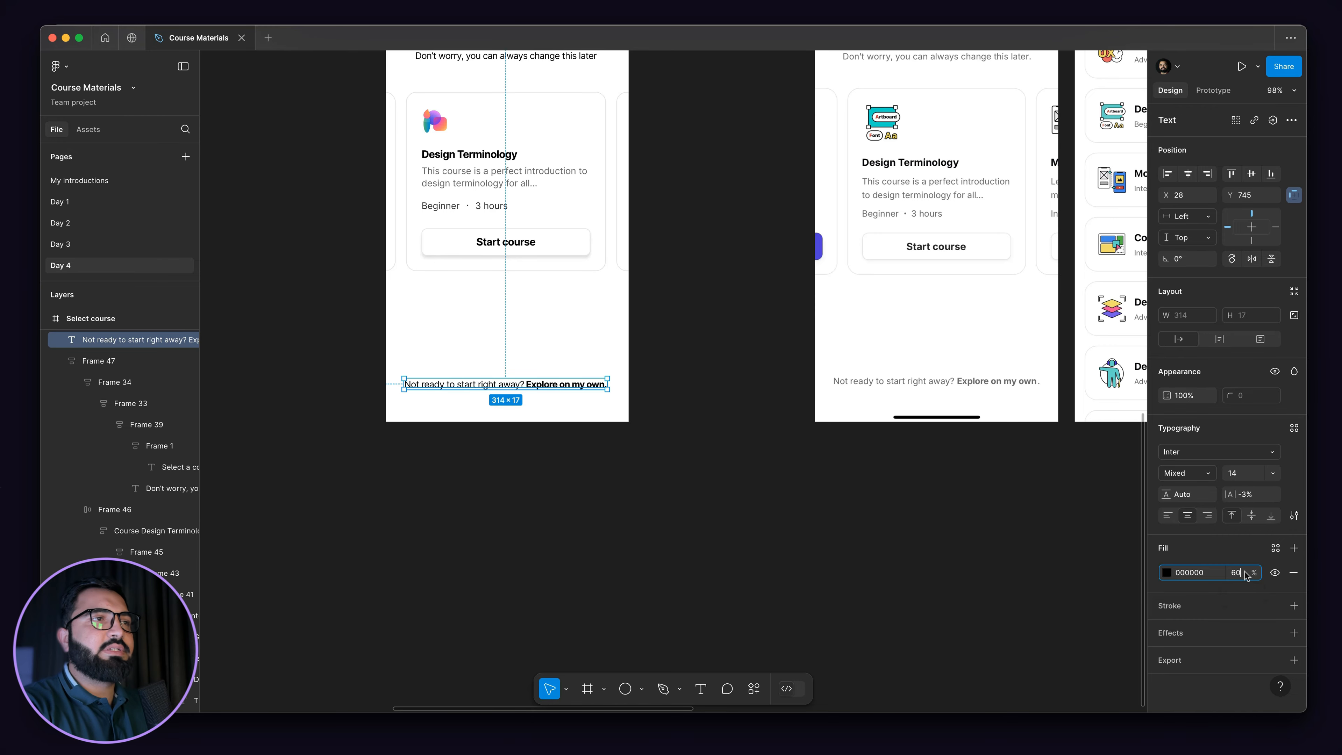
{"action": "key", "text": "Return"}
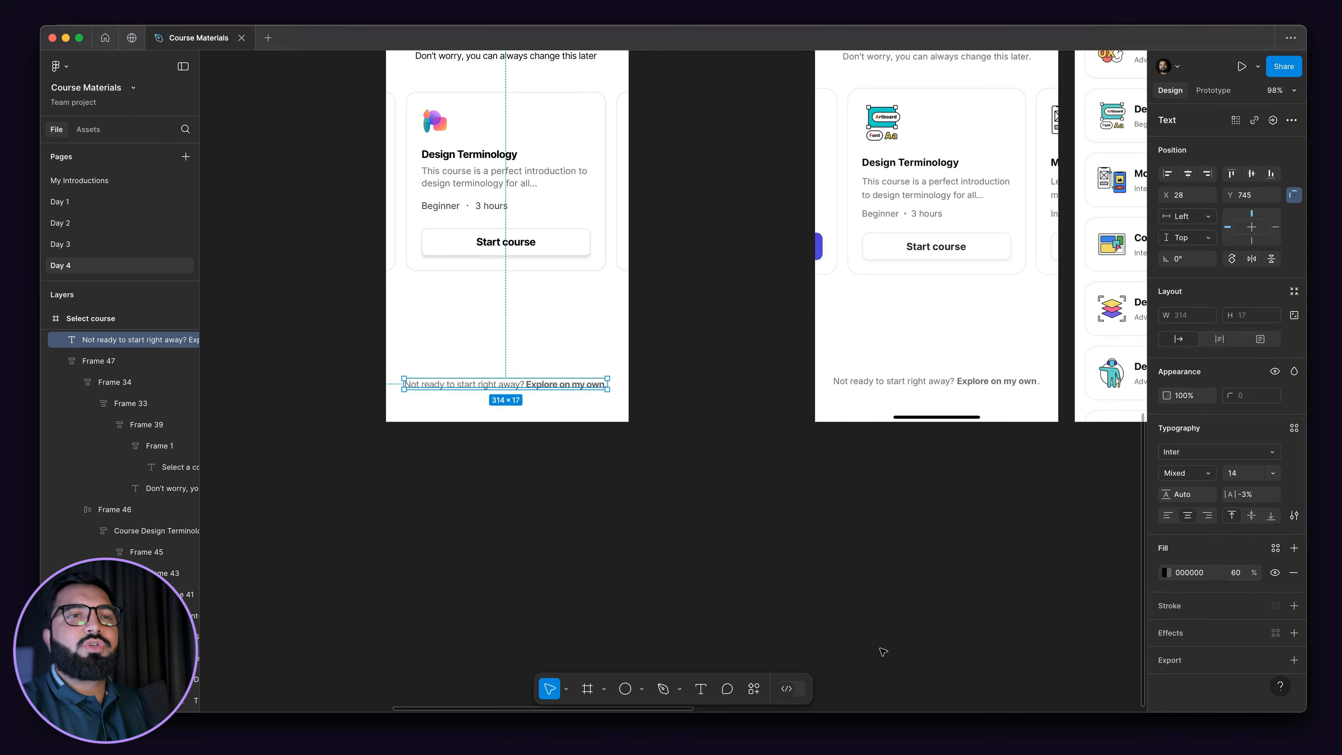
{"action": "scroll", "coordinate": [434, 388], "scroll_direction": "up", "scroll_amount": 5}
{"action": "scroll", "coordinate": [433, 388], "scroll_direction": "down", "scroll_amount": 6}
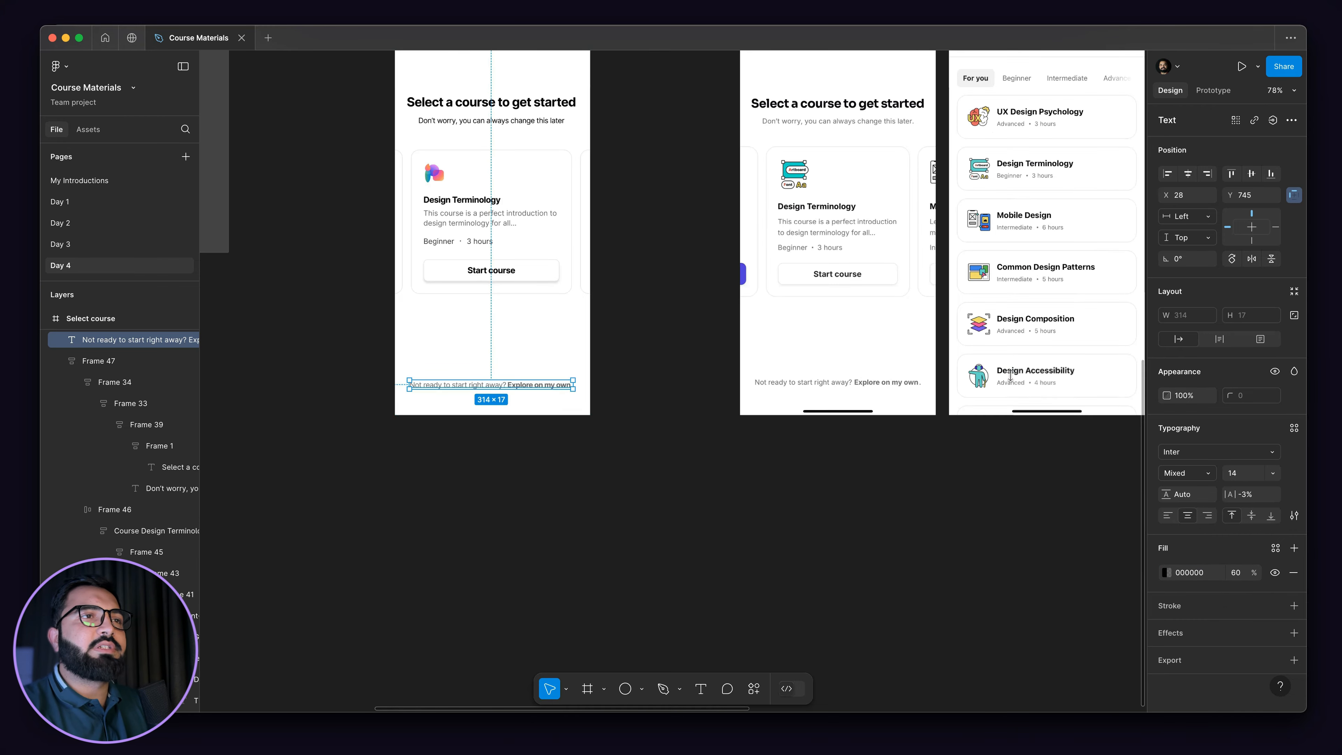
{"action": "scroll", "coordinate": [865, 383], "scroll_direction": "up", "scroll_amount": 1}
{"action": "scroll", "coordinate": [766, 425], "scroll_direction": "down", "scroll_amount": 2}
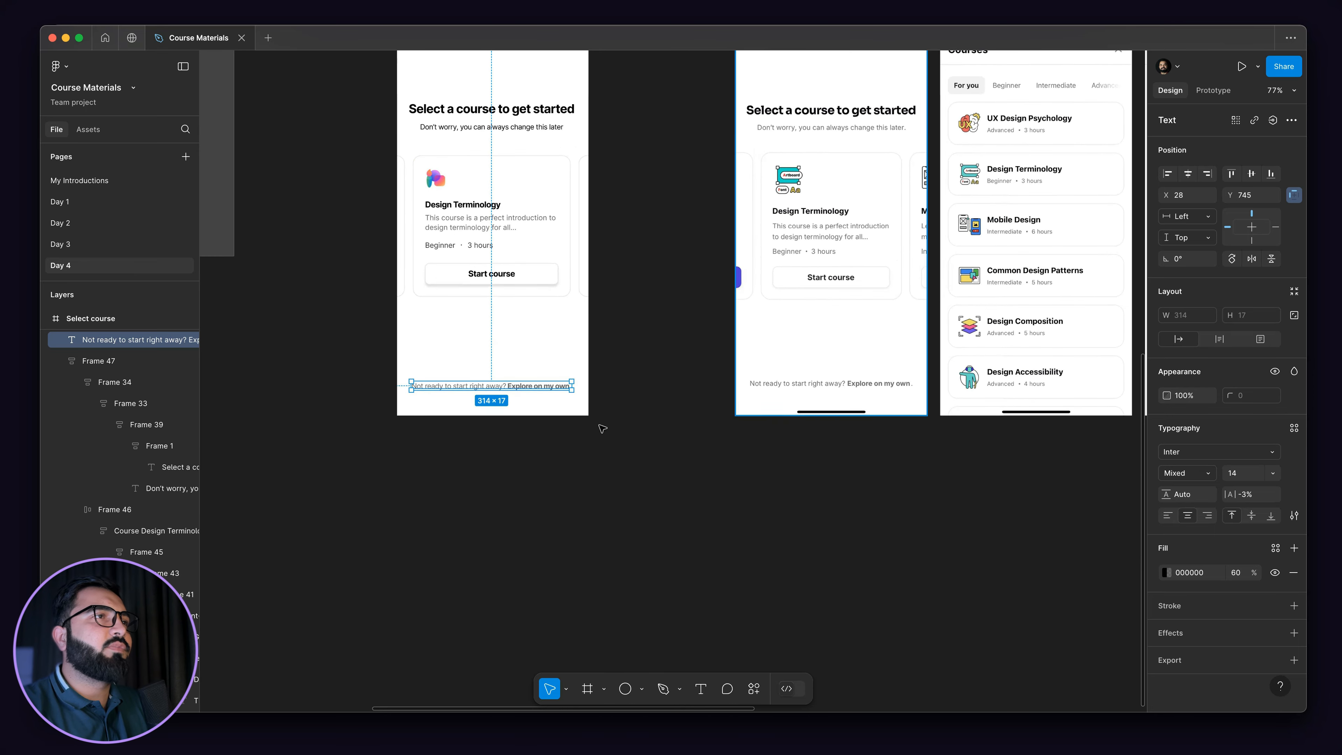
{"action": "left_click_drag", "start_coordinate": [570, 483], "coordinate": [621, 547]}
{"action": "left_click_drag", "start_coordinate": [989, 546], "coordinate": [872, 443]}
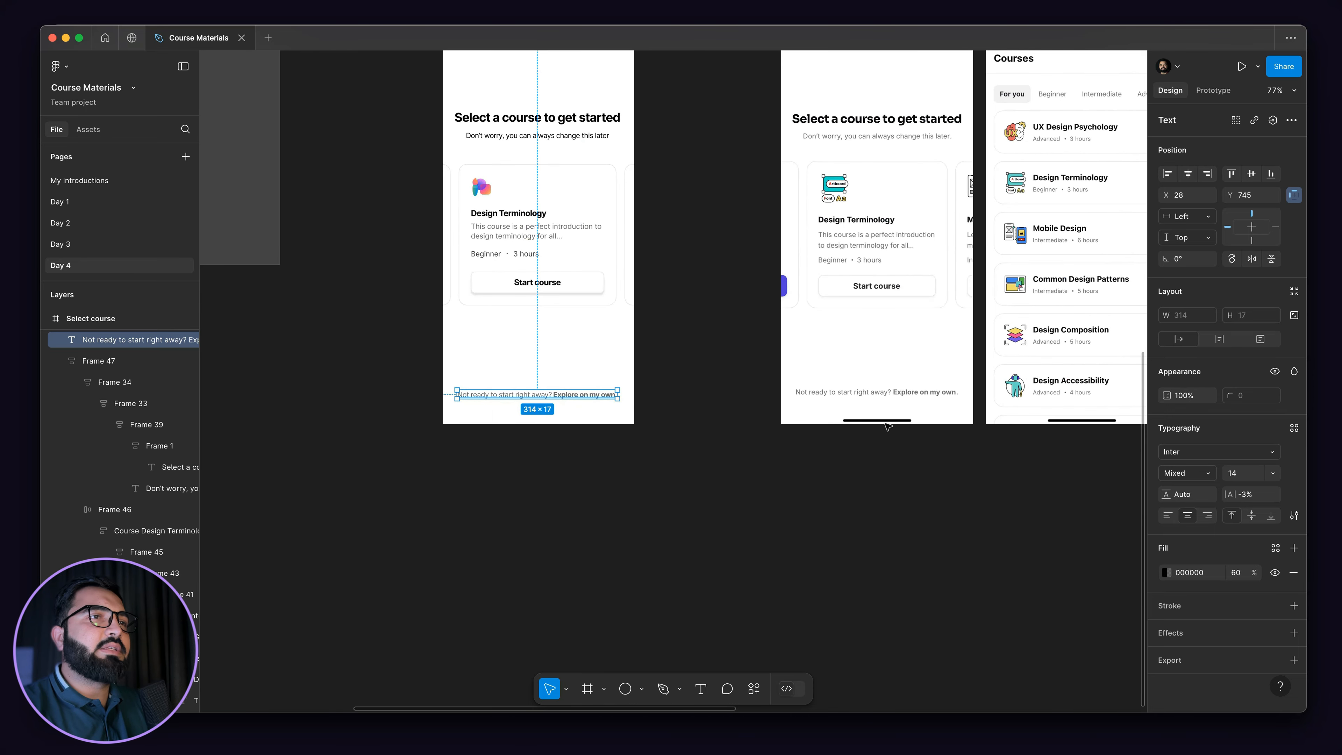
- Copy the black home indicator line from the Subscription monthly screen on the Day 3 page
{"action": "scroll", "coordinate": [882, 426], "scroll_direction": "up", "scroll_amount": 5}
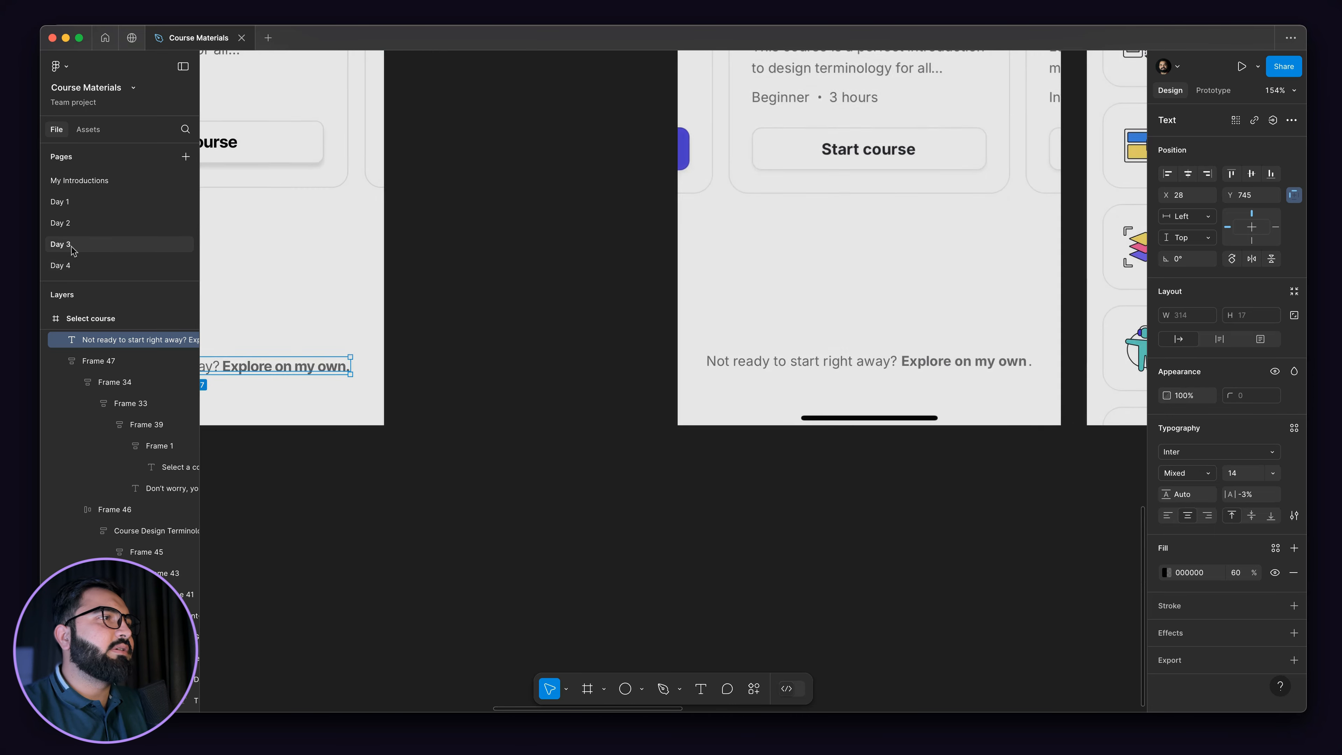
{"action": "left_click", "coordinate": [833, 360]}
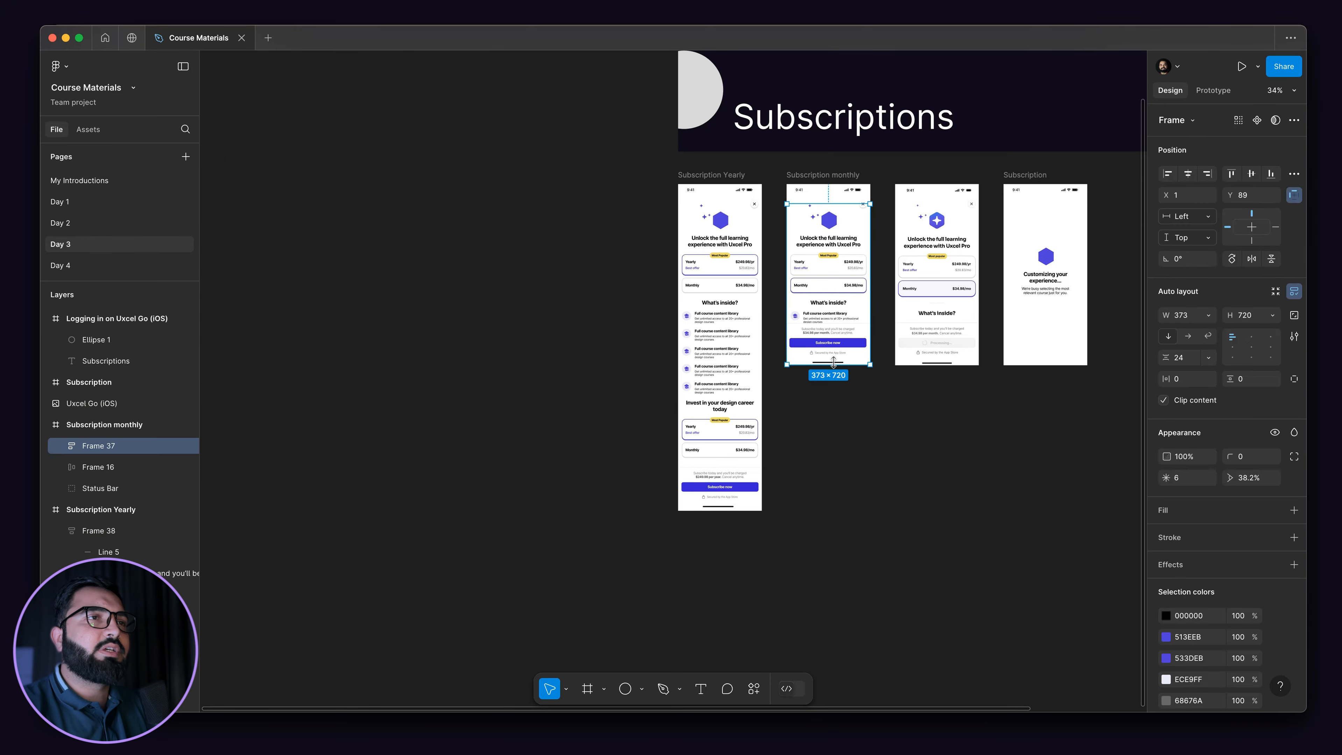
{"action": "scroll", "coordinate": [745, 484], "scroll_direction": "up", "scroll_amount": 1}
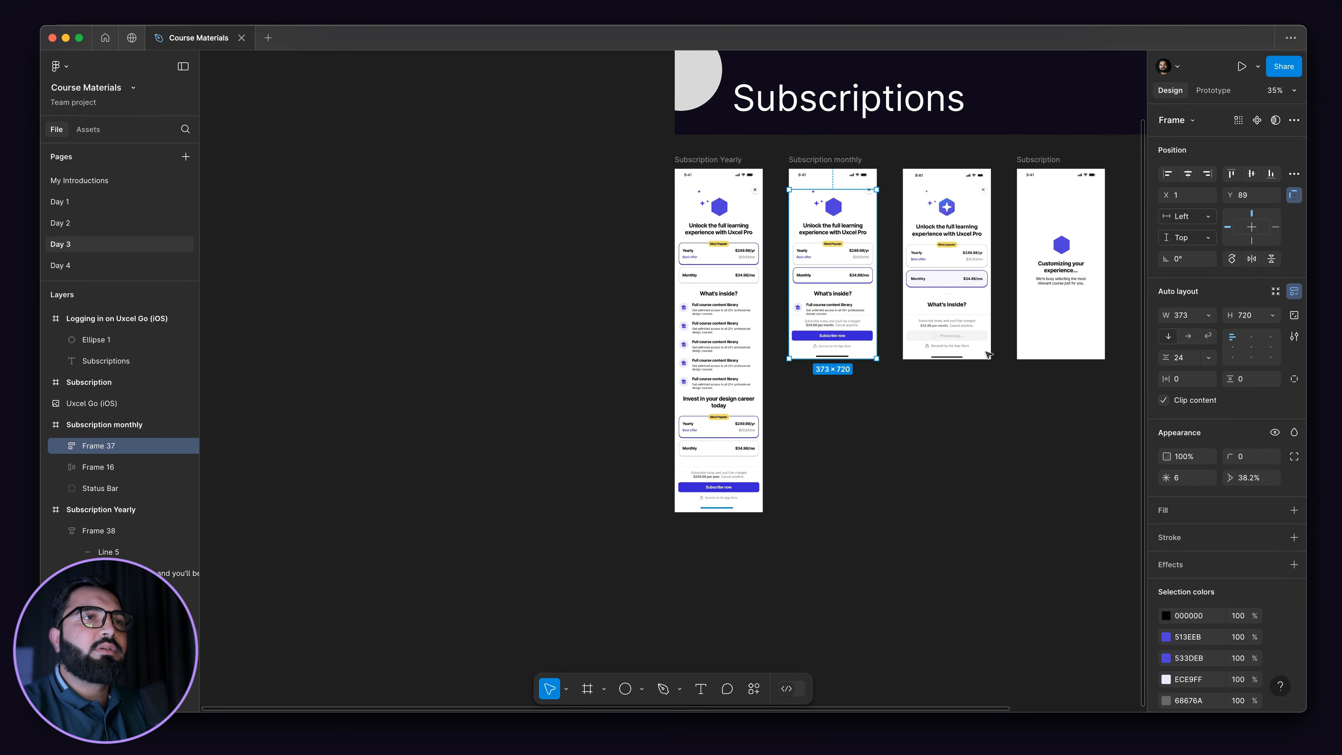
{"action": "left_click", "coordinate": [953, 361]}
{"action": "scroll", "coordinate": [953, 361], "scroll_direction": "up", "scroll_amount": 10}
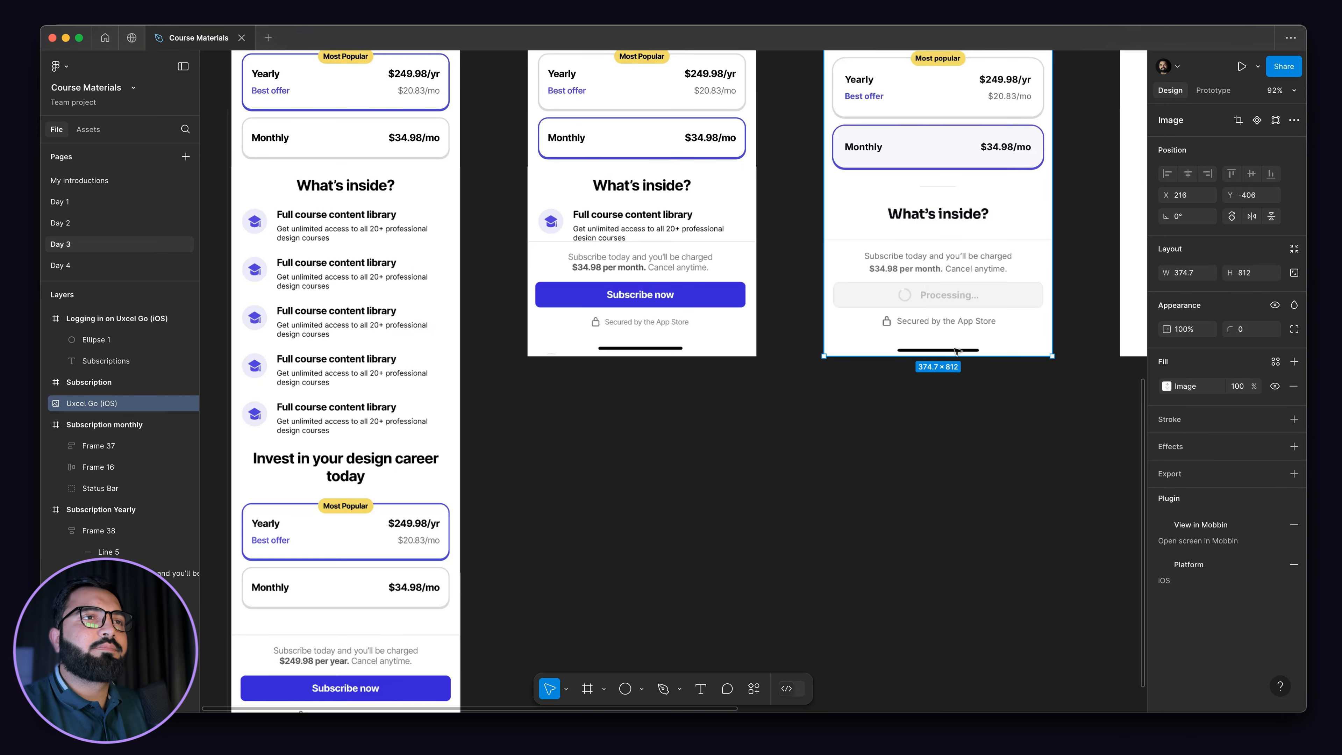
{"action": "scroll", "coordinate": [933, 358], "scroll_direction": "down", "scroll_amount": 10}
{"action": "scroll", "coordinate": [804, 363], "scroll_direction": "up", "scroll_amount": 4}
{"action": "scroll", "coordinate": [835, 342], "scroll_direction": "up", "scroll_amount": 8}
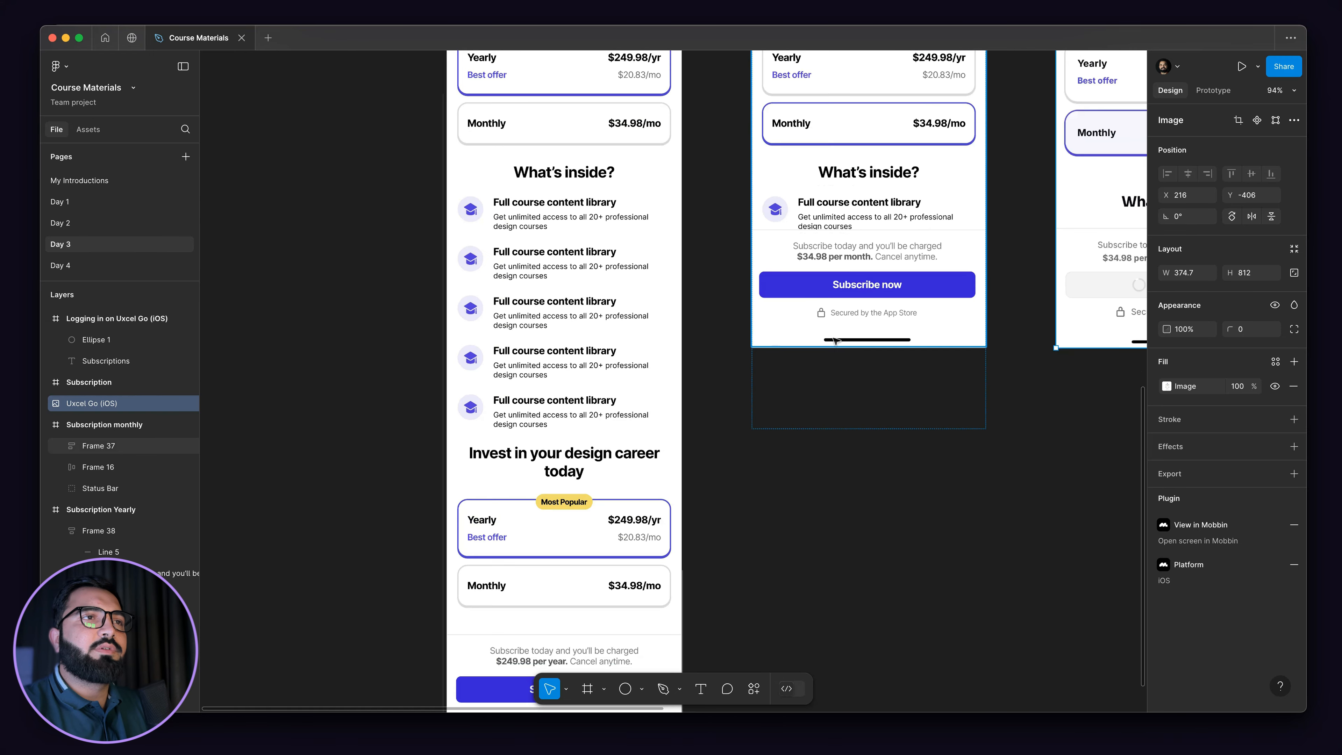
{"action": "left_click", "coordinate": [835, 341]}
{"action": "double_click", "coordinate": [835, 341]}
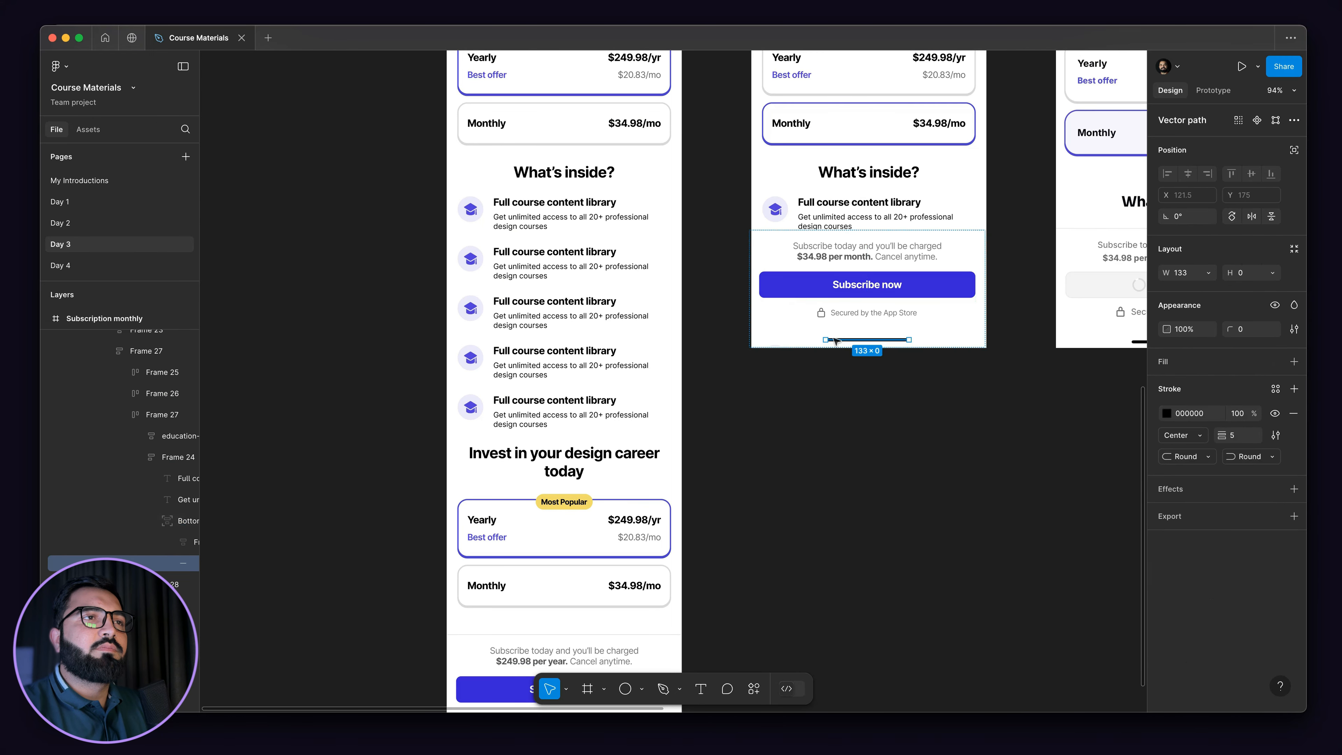
- Paste the home indicator line into the Select course frame on the Day 4 page and move it down to Y 800
{"action": "left_click", "coordinate": [74, 265]}
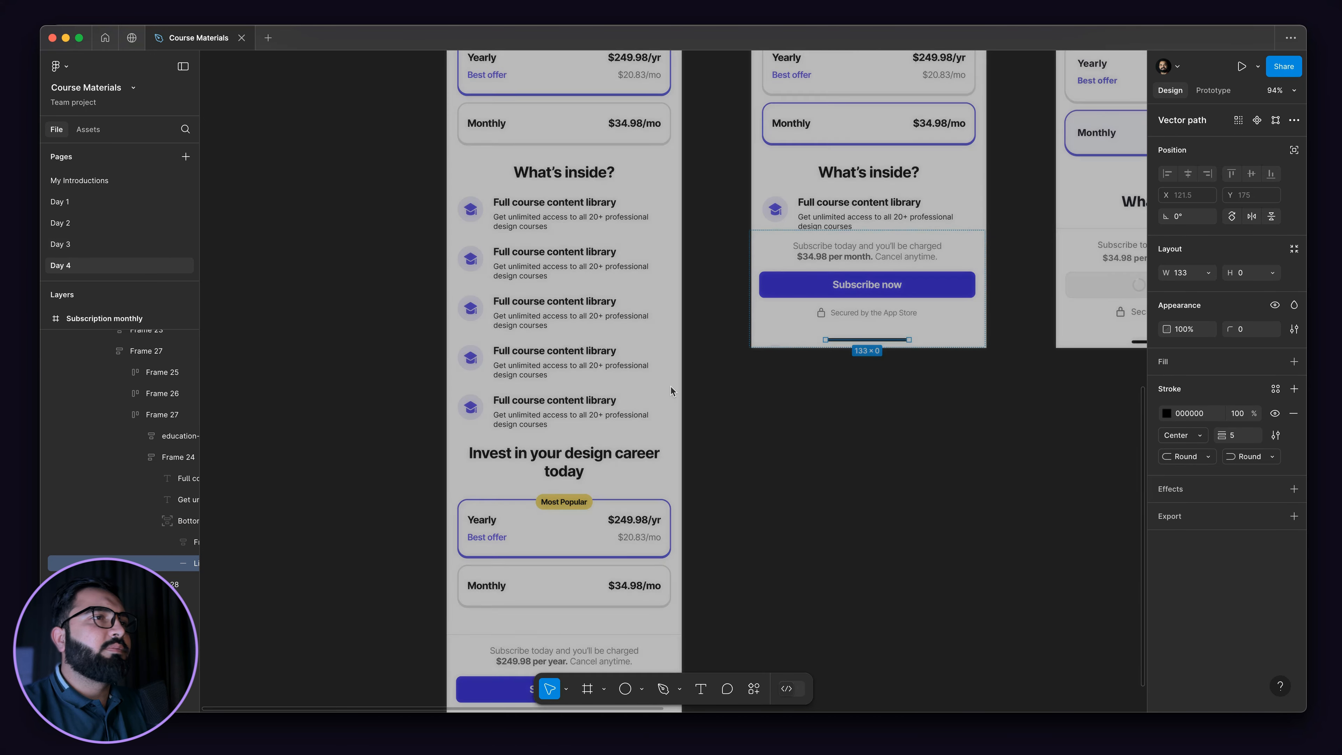
{"action": "scroll", "coordinate": [679, 378], "scroll_direction": "down", "scroll_amount": 5}
{"action": "left_click", "coordinate": [416, 328]}
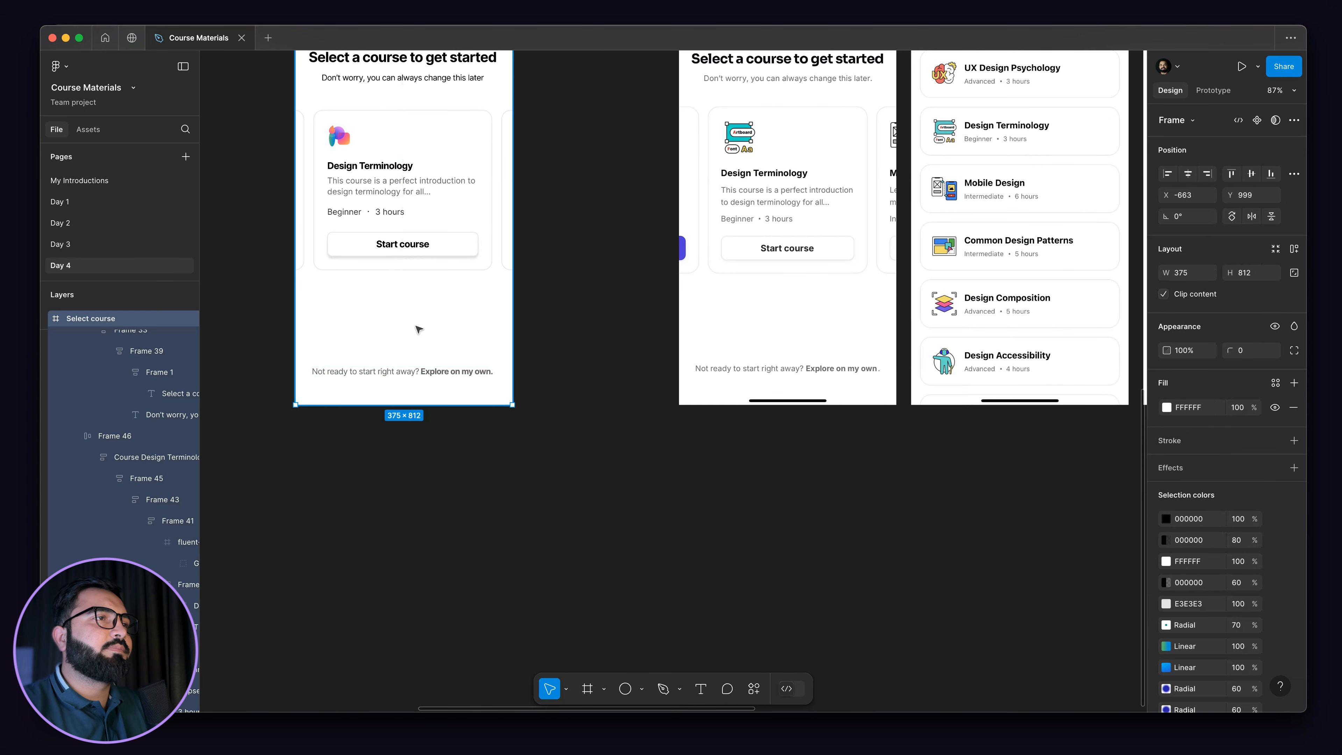
{"action": "key", "text": "super+v"}
{"action": "left_click_drag", "start_coordinate": [436, 92], "coordinate": [435, 455]}
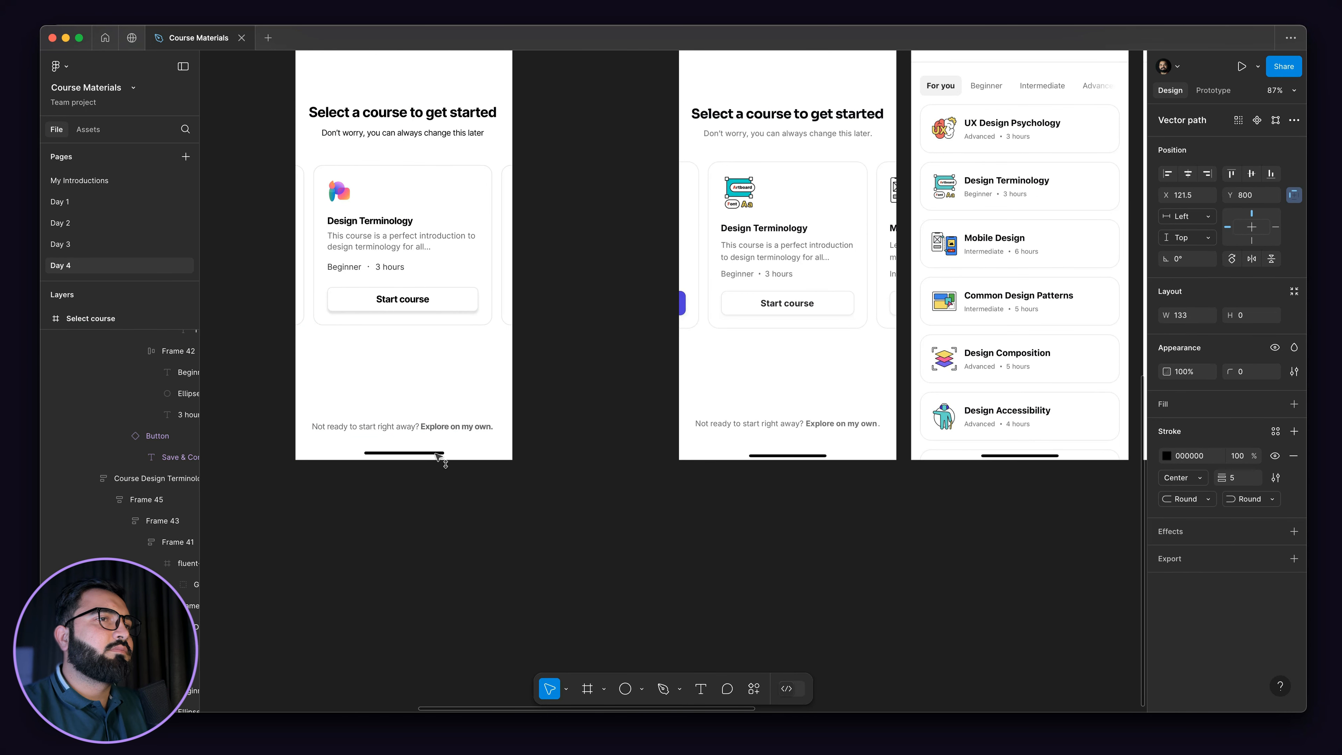
{"action": "left_click", "coordinate": [478, 486]}
- Compare the whole Select course screen with the reference design beside it
{"action": "scroll", "coordinate": [479, 484], "scroll_direction": "down", "scroll_amount": 1}
{"action": "left_click_drag", "start_coordinate": [510, 335], "coordinate": [668, 494]}
{"action": "mouse_move", "coordinate": [498, 171]}
{"action": "left_mouse_down"}
{"action": "mouse_move", "coordinate": [498, 185]}
{"action": "mouse_move", "coordinate": [516, 167]}
{"action": "left_mouse_up"}
{"action": "left_click", "coordinate": [525, 152]}
{"action": "left_click_drag", "start_coordinate": [528, 217], "coordinate": [387, 235]}
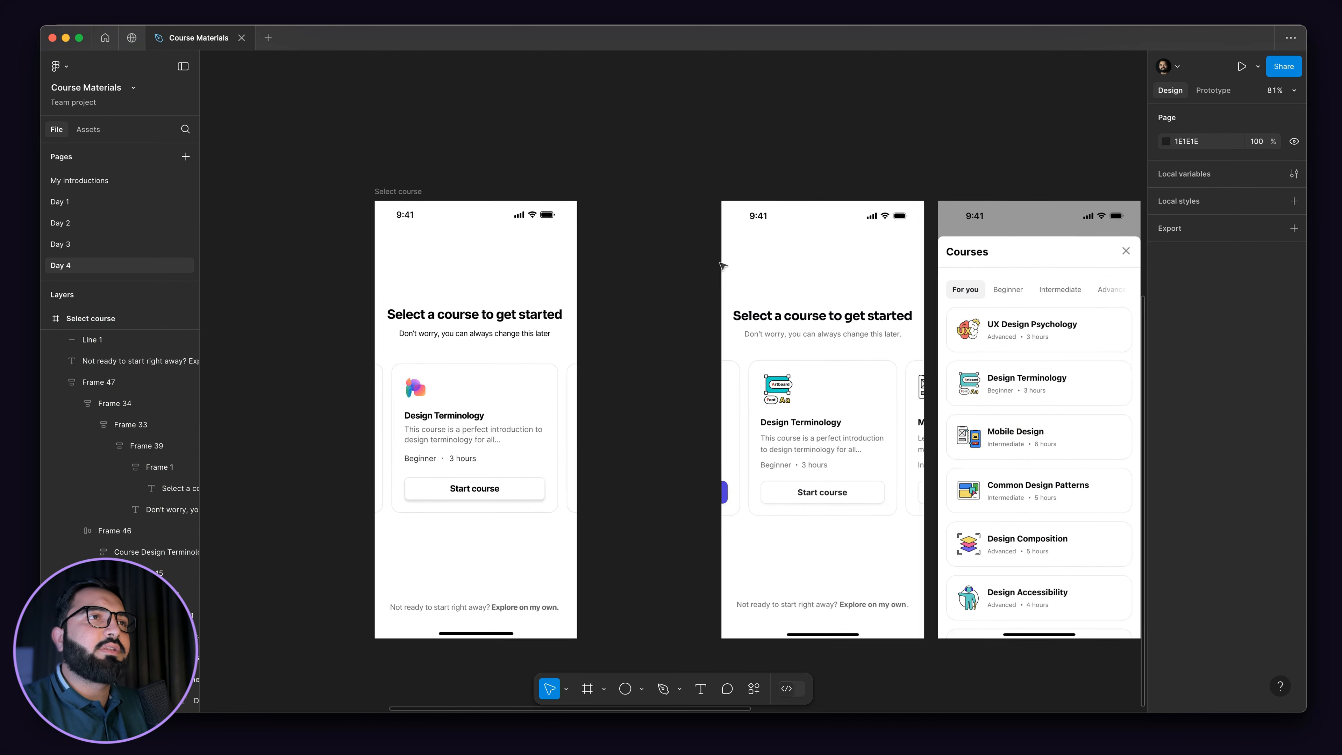
{"action": "left_click", "coordinate": [722, 267]}
{"action": "scroll", "coordinate": [722, 266], "scroll_direction": "down", "scroll_amount": 5}
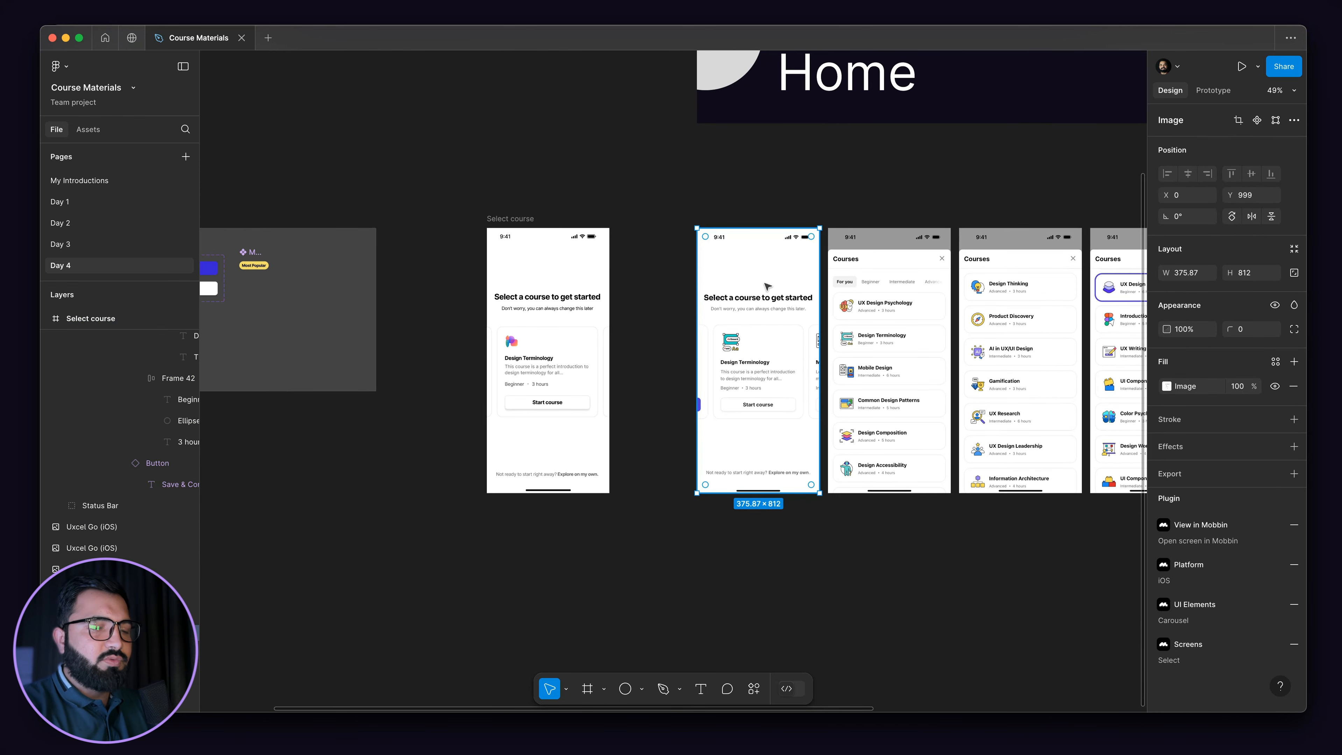